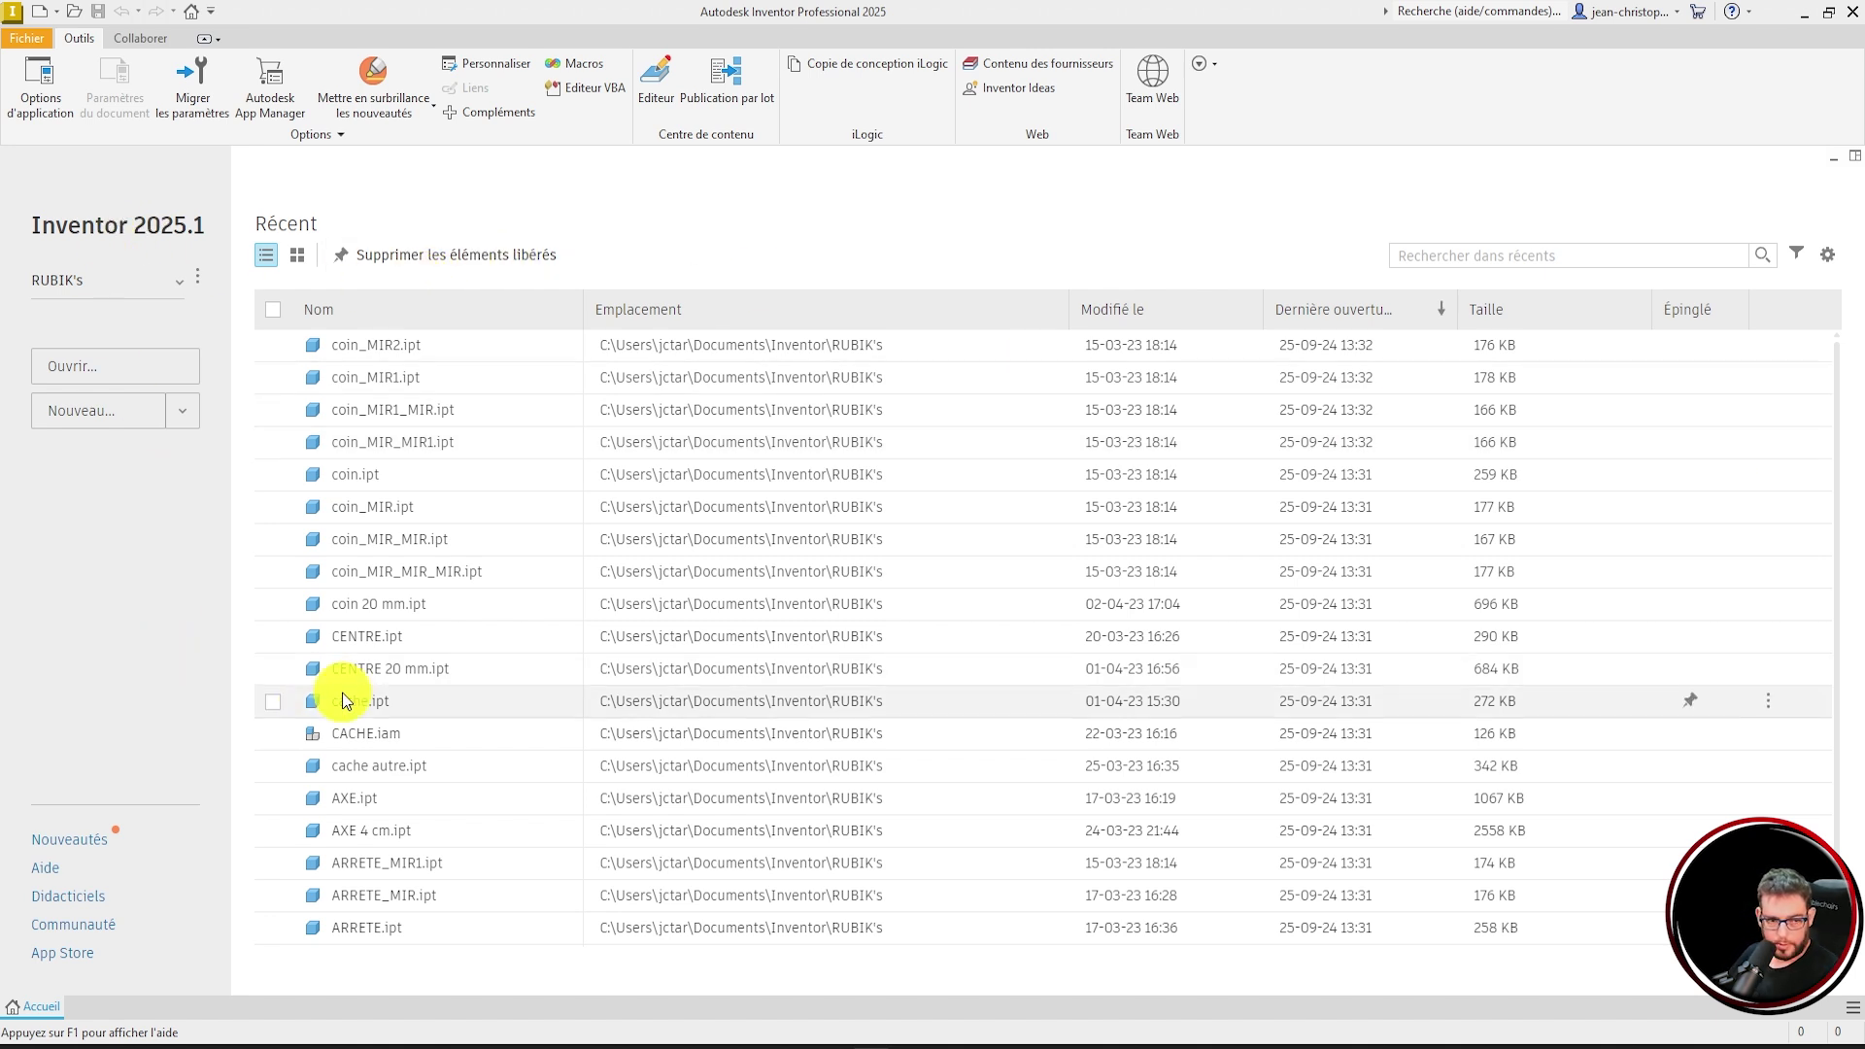
- Look over the metric templates available for new files and the application's file options
left_click(178, 281)
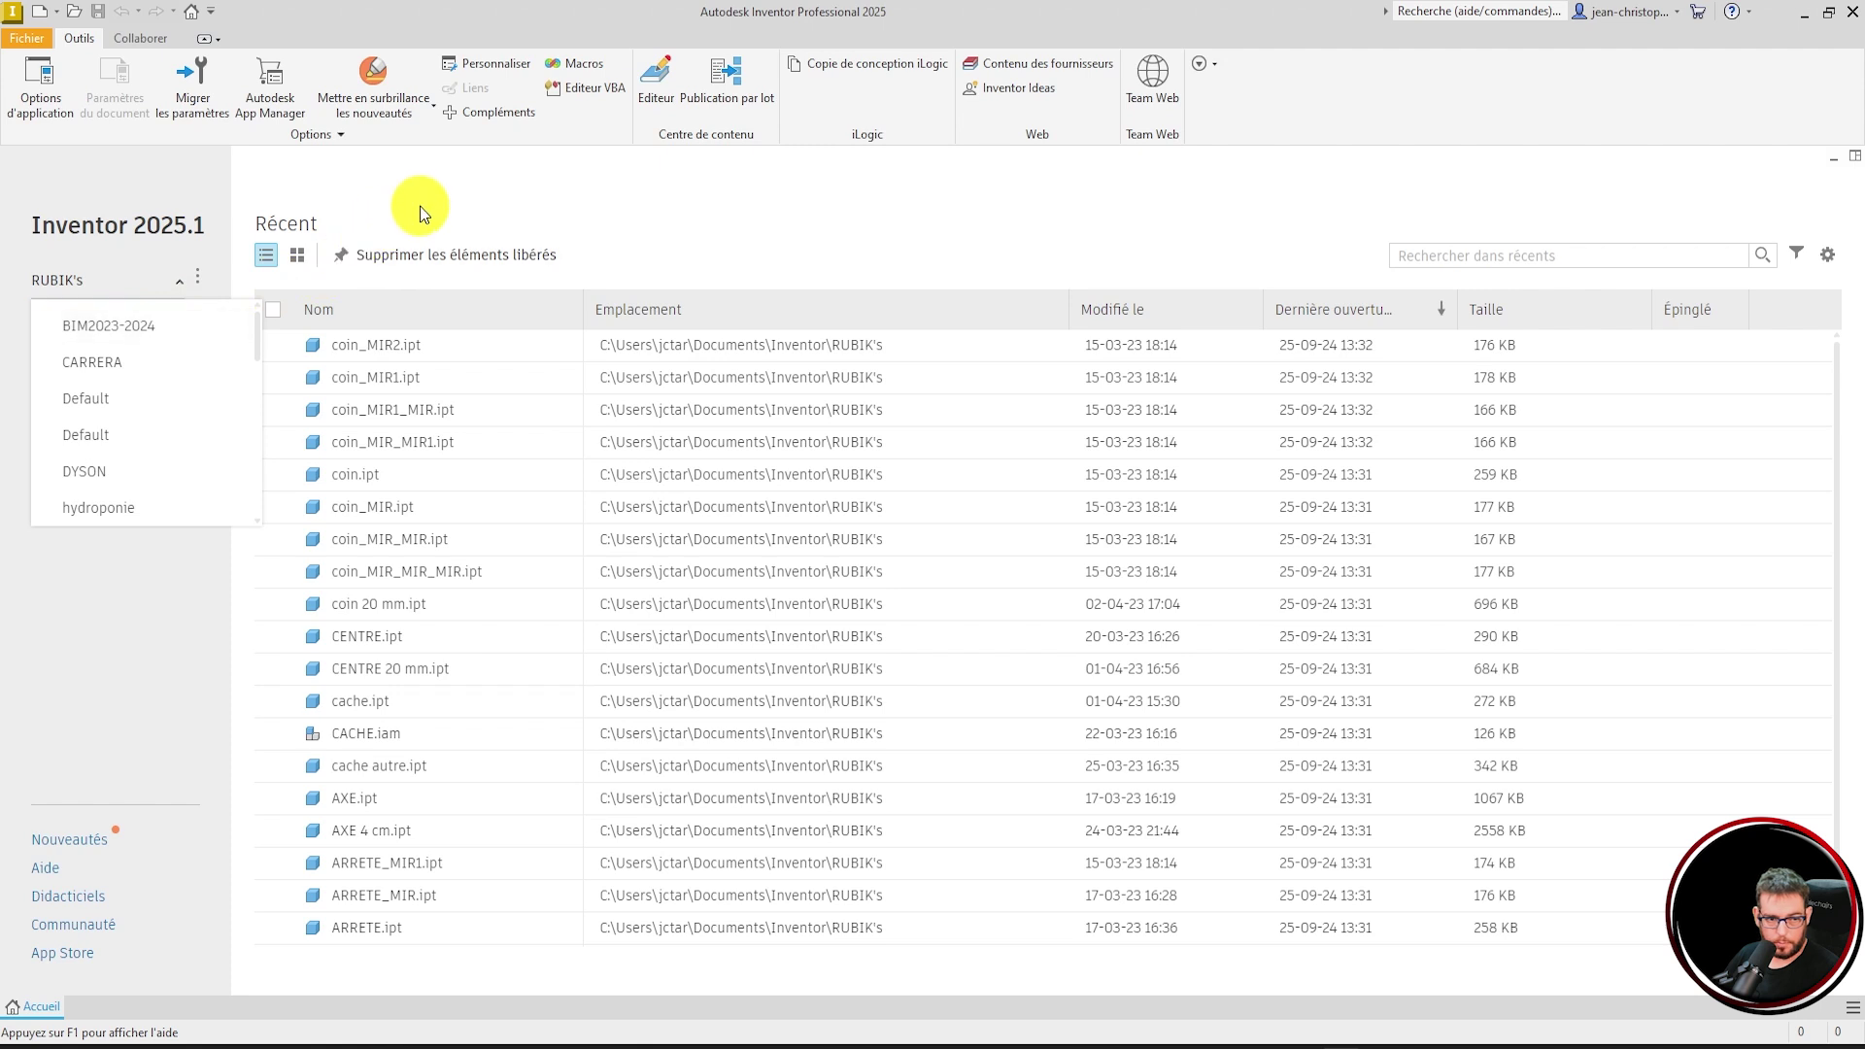
left_click(392, 208)
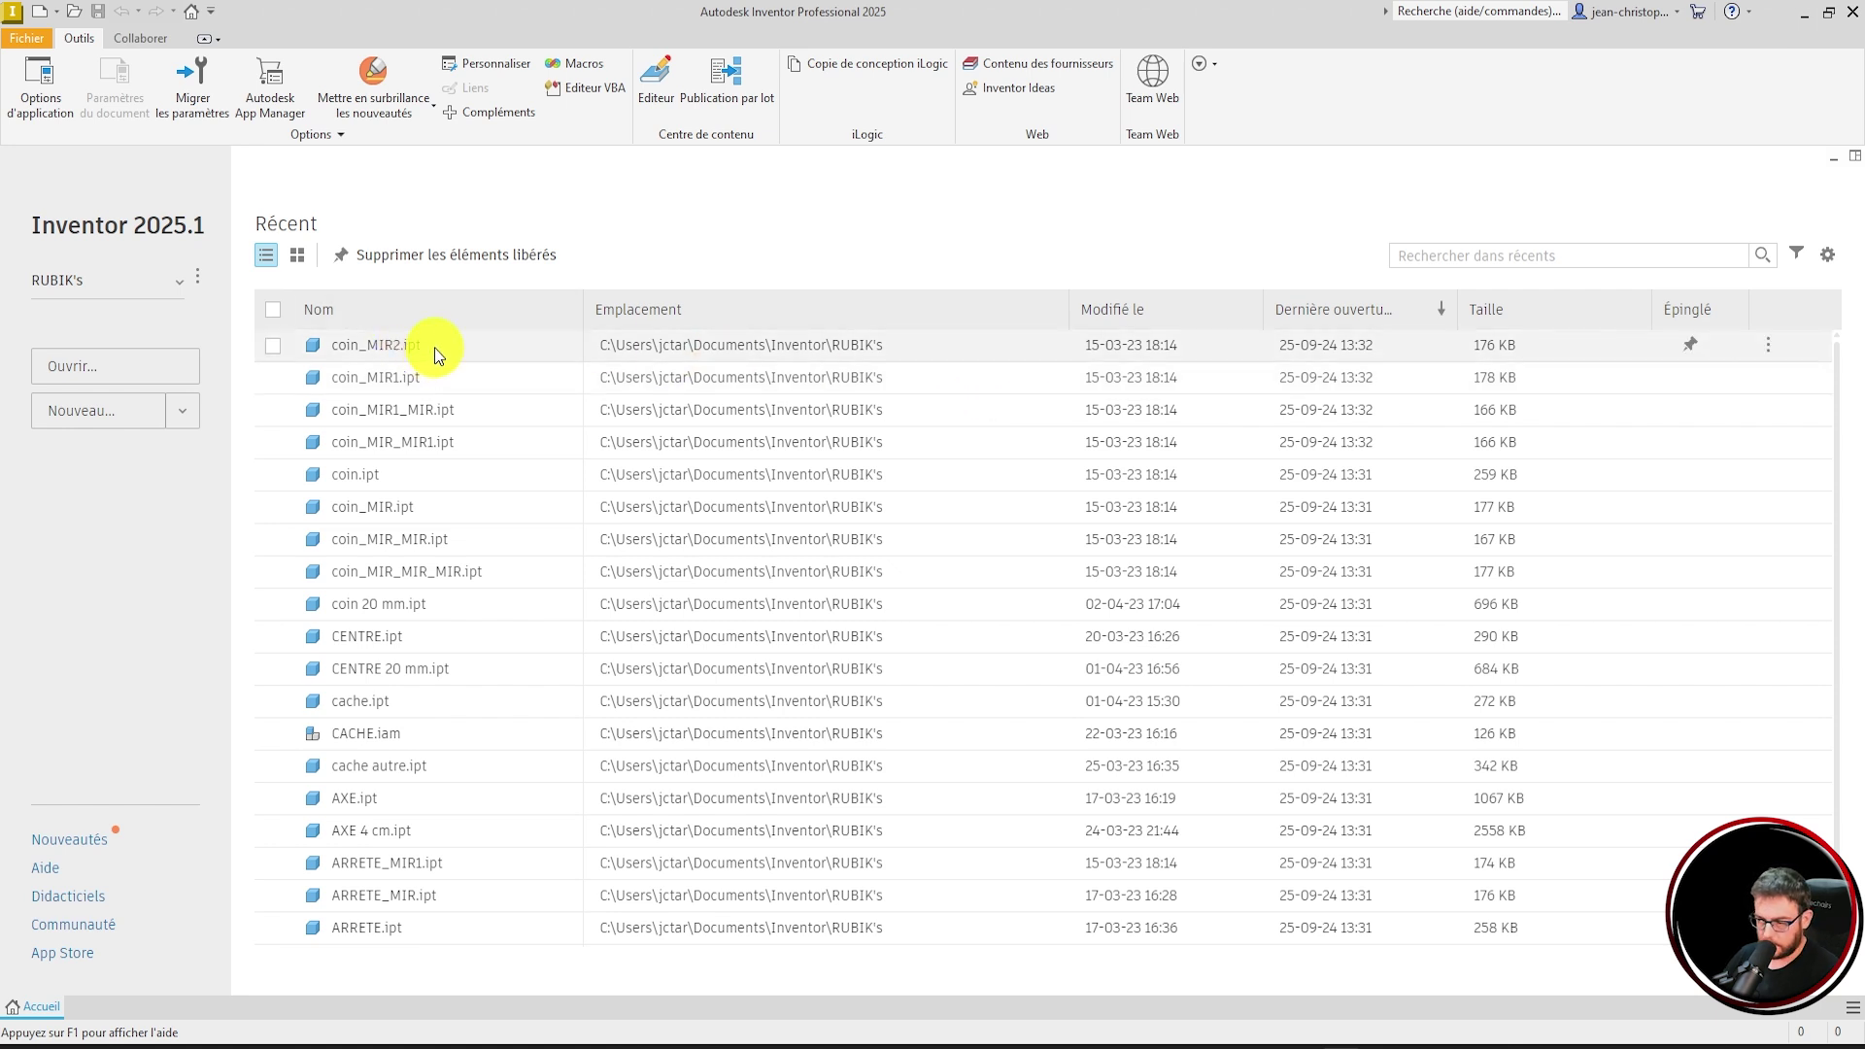
left_click(183, 410)
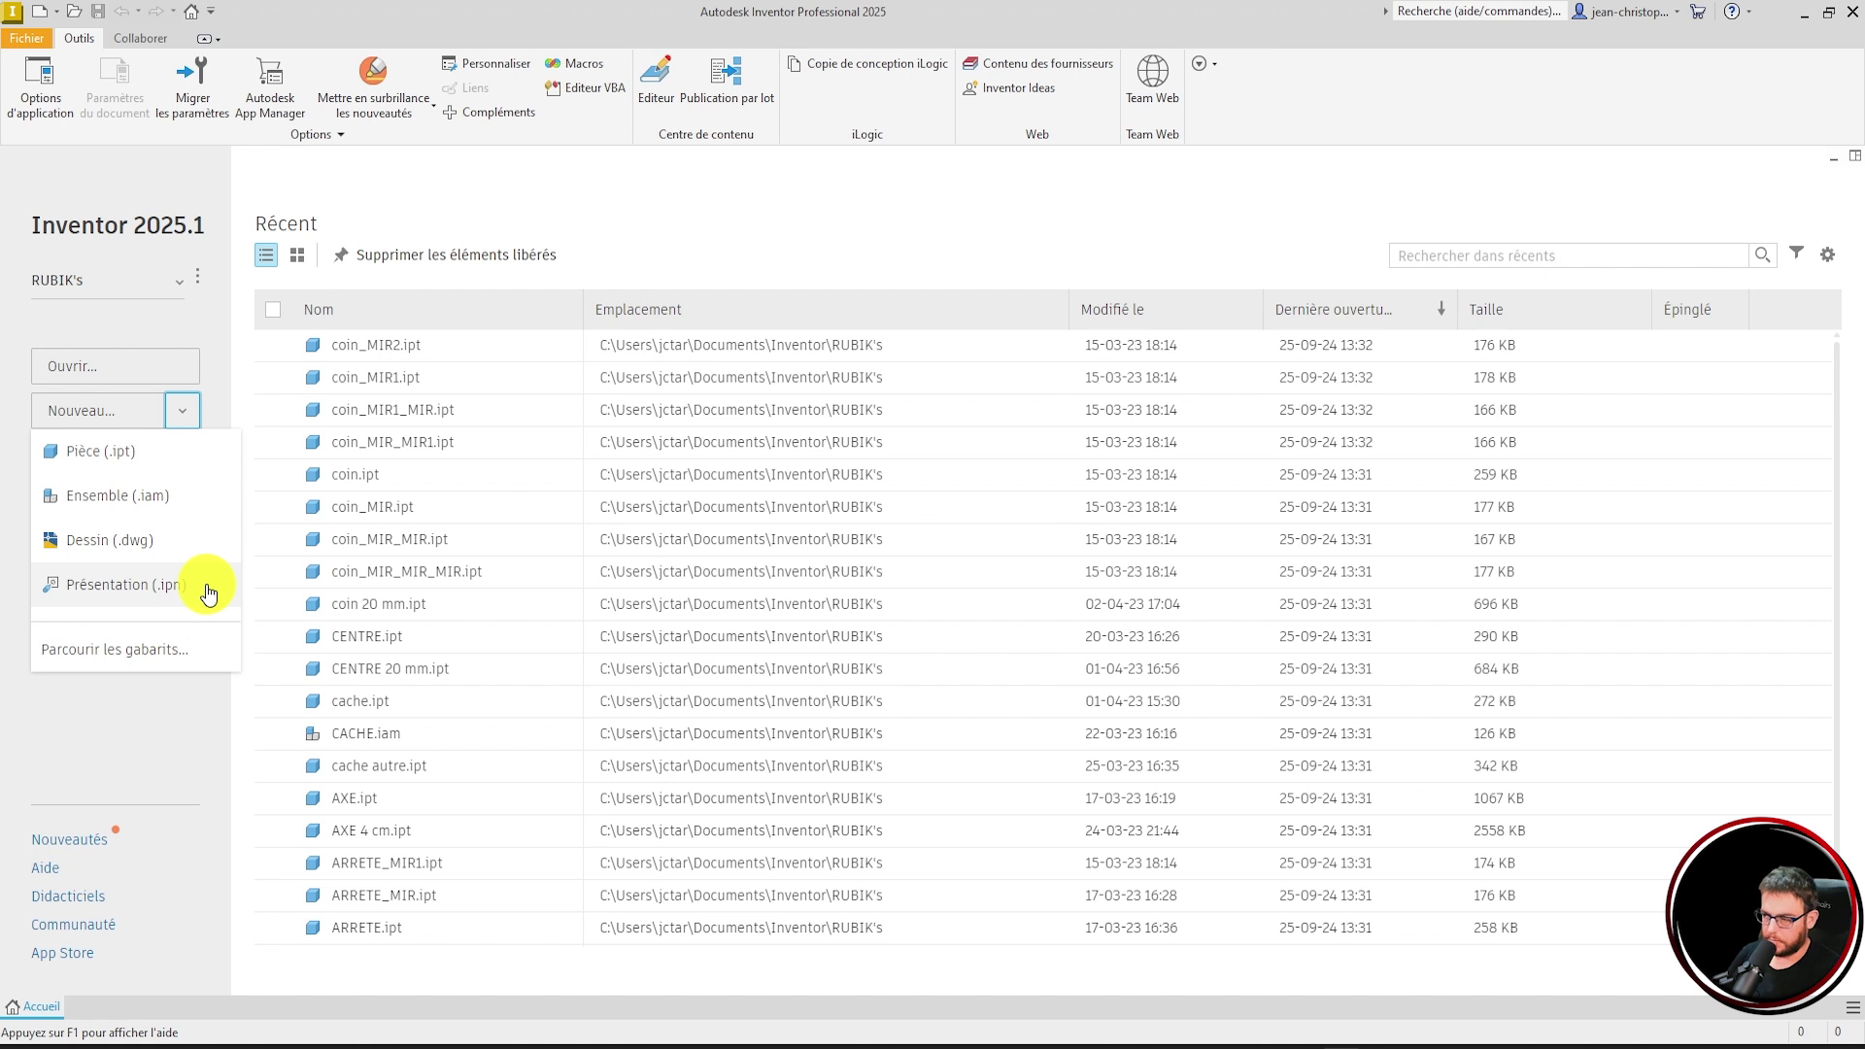
left_click(187, 646)
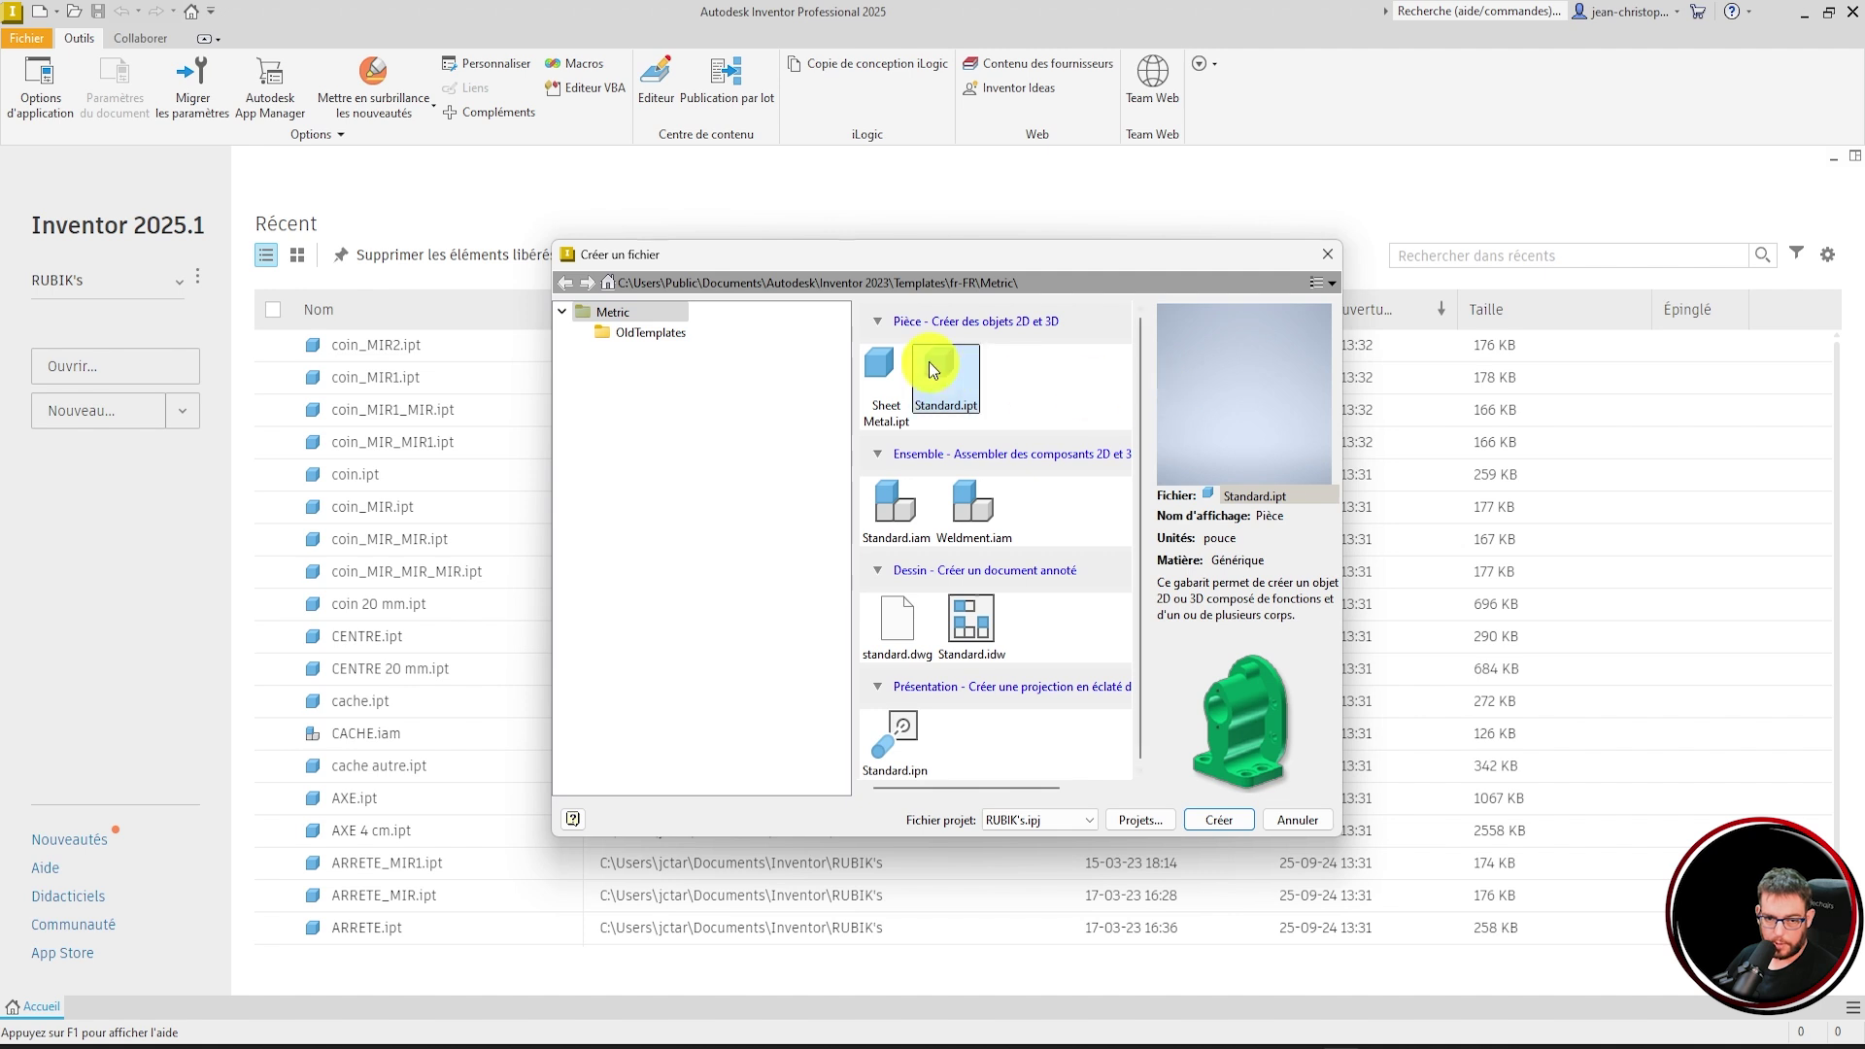
scroll(1069, 474, "down", 1)
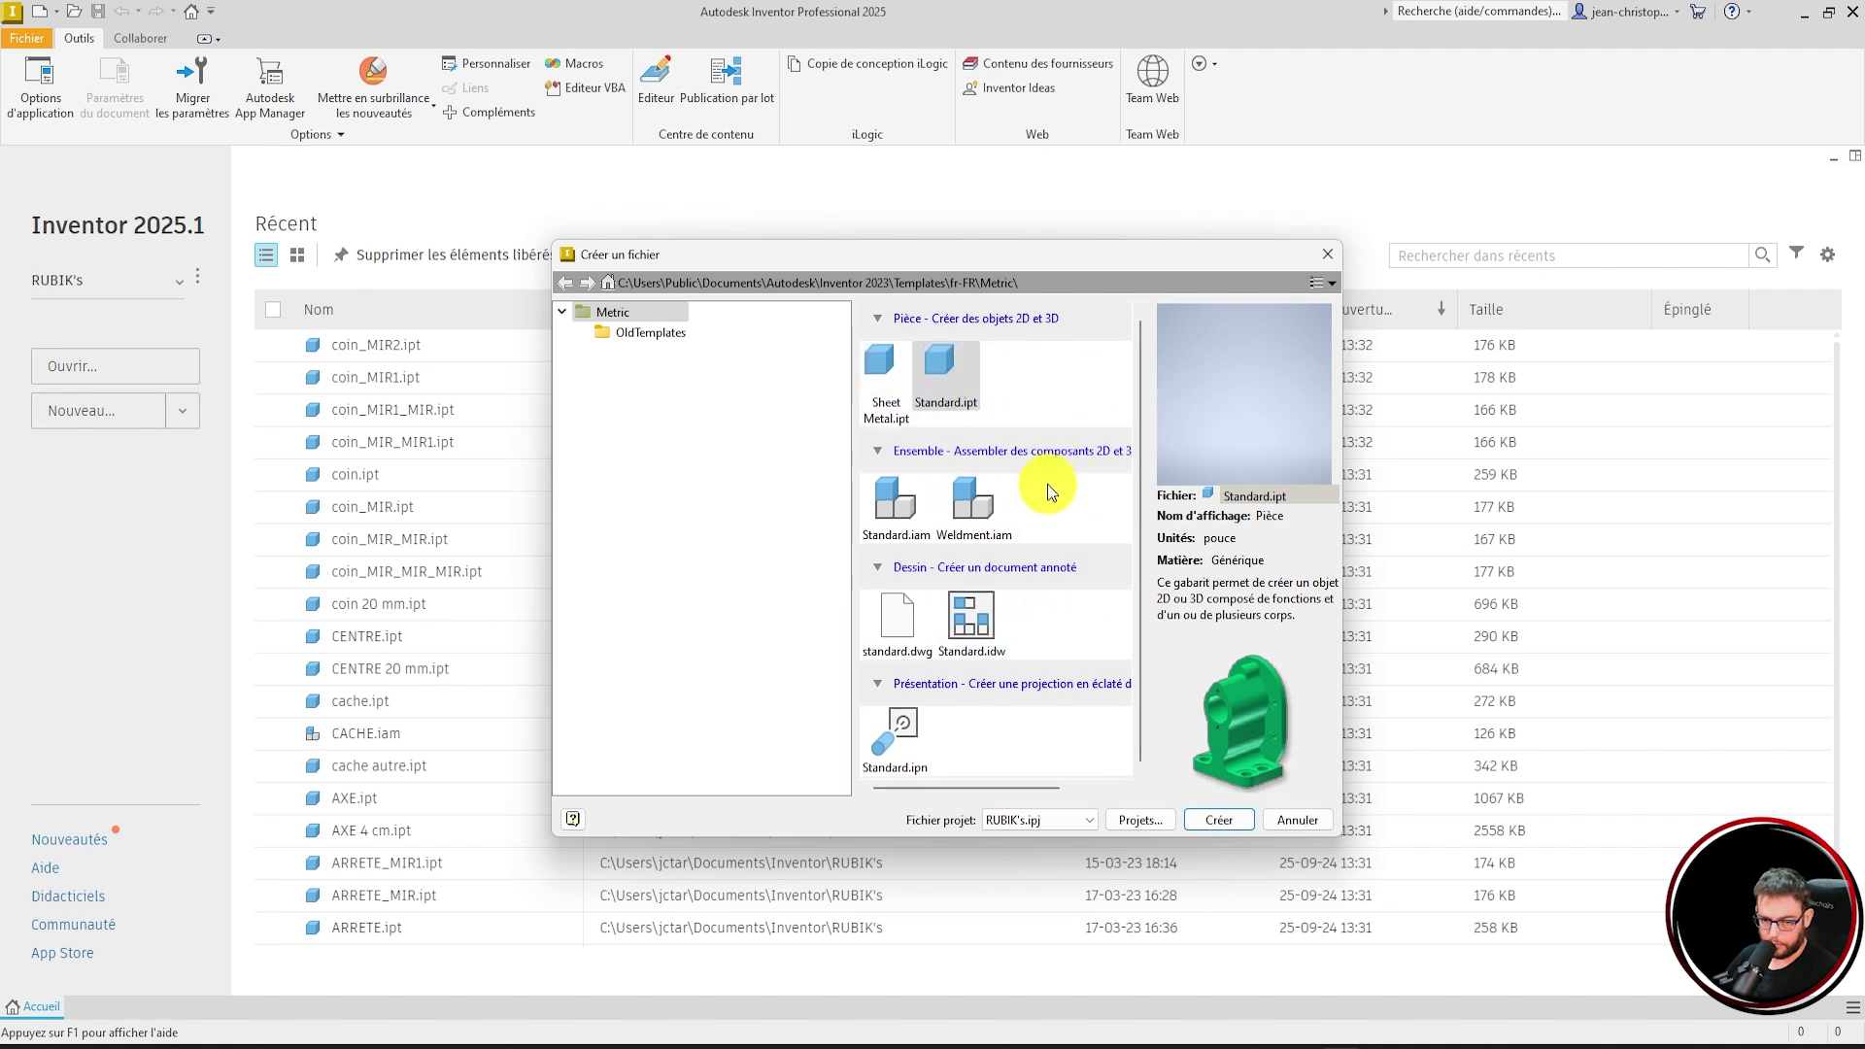
left_click(1327, 255)
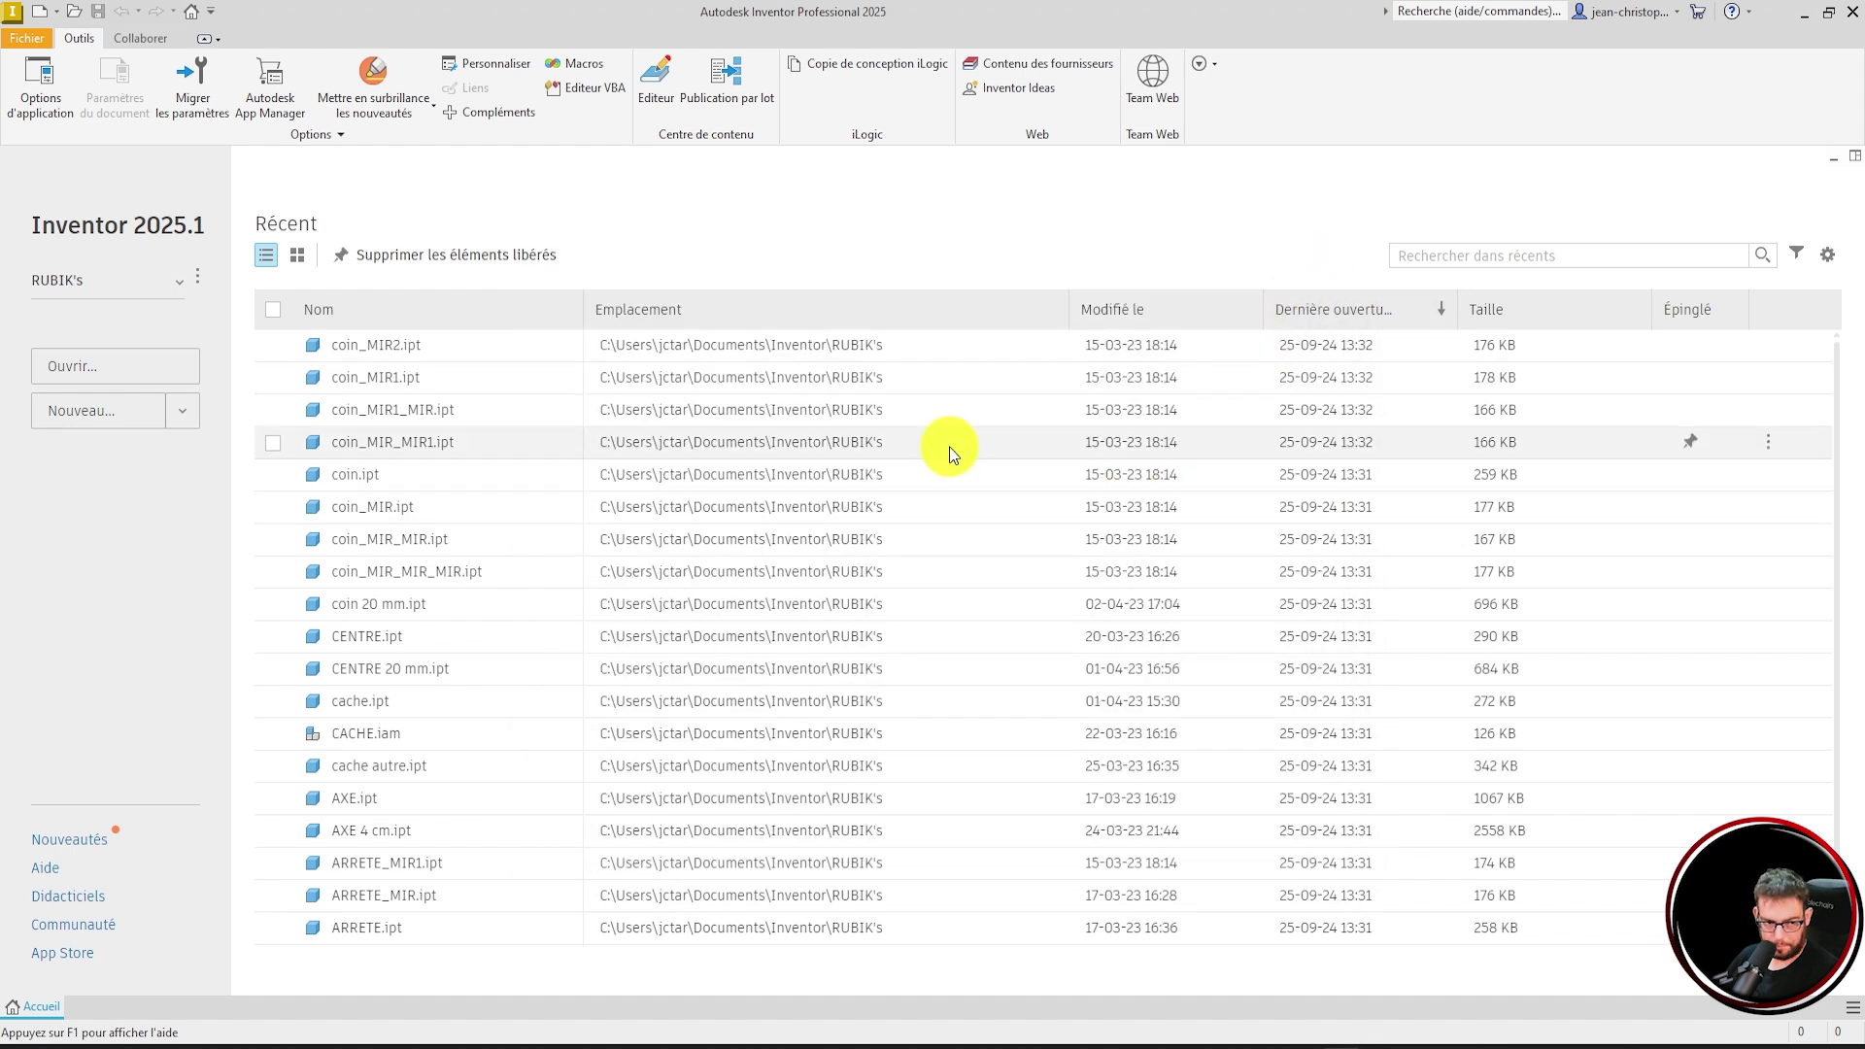
left_click(41, 77)
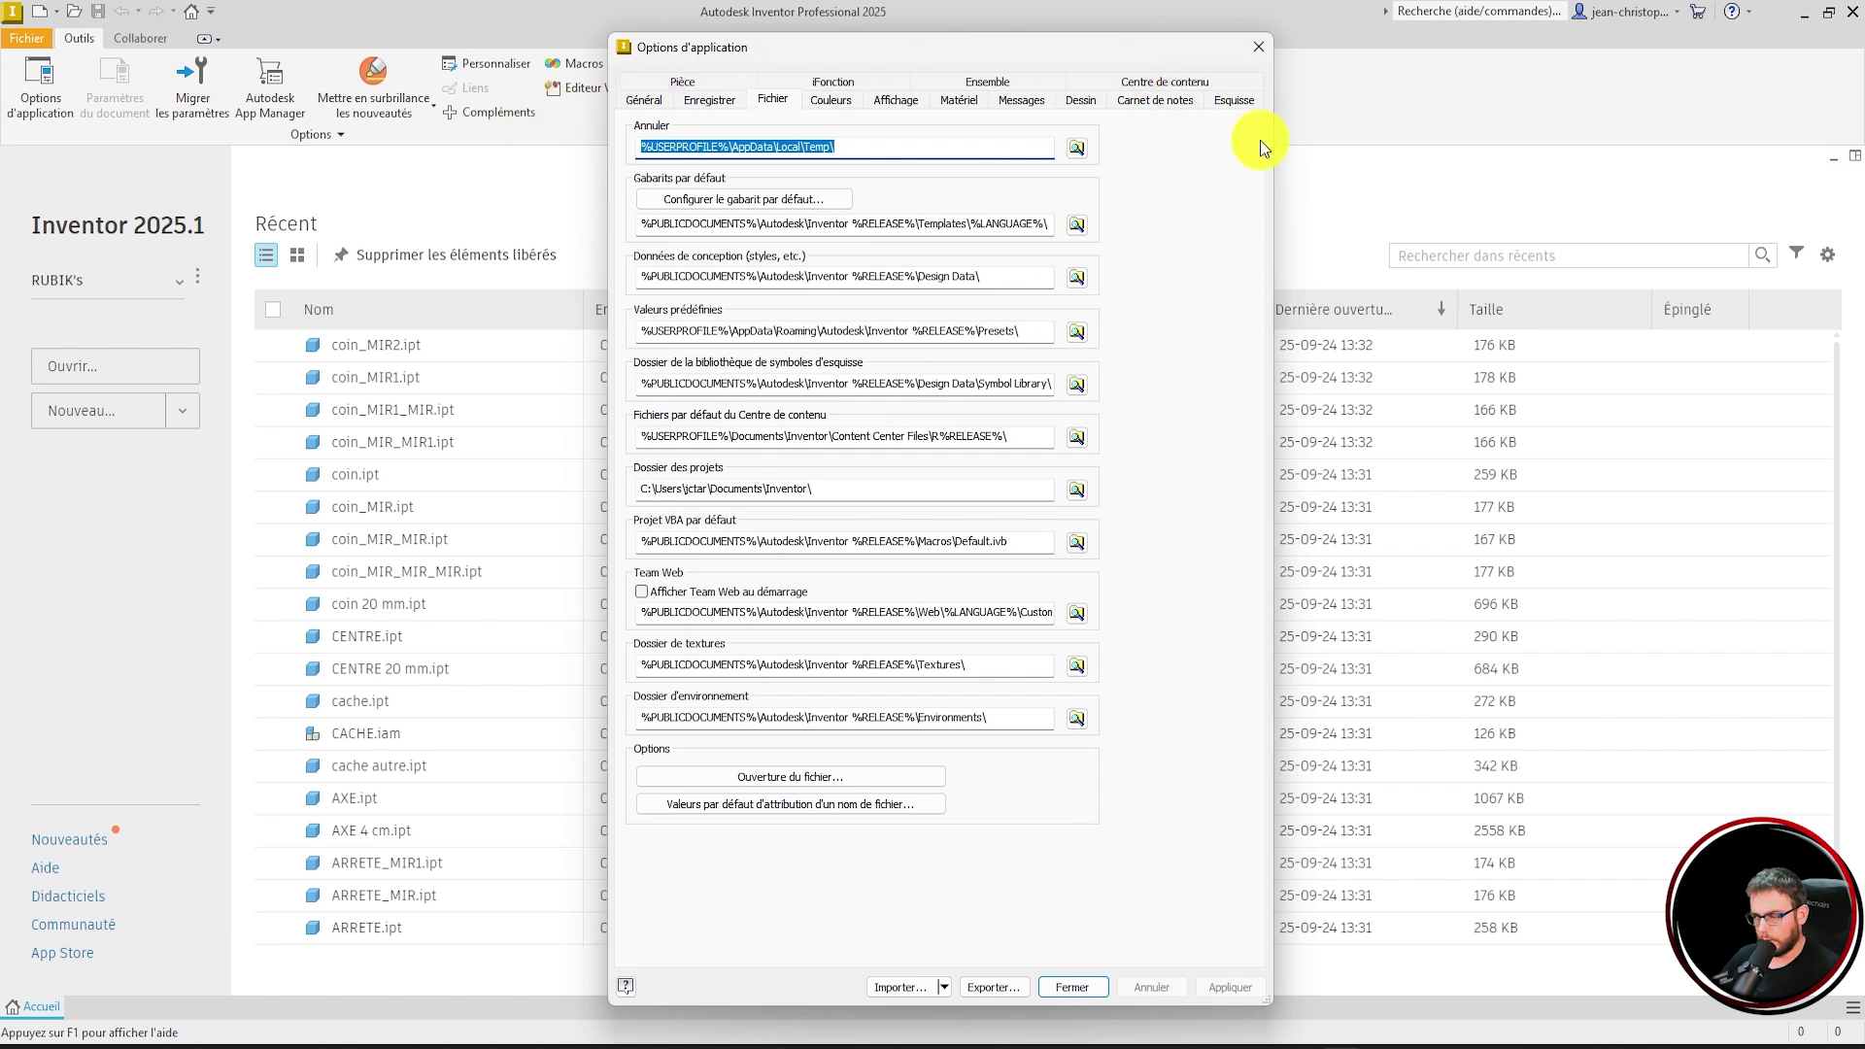
left_click(1259, 48)
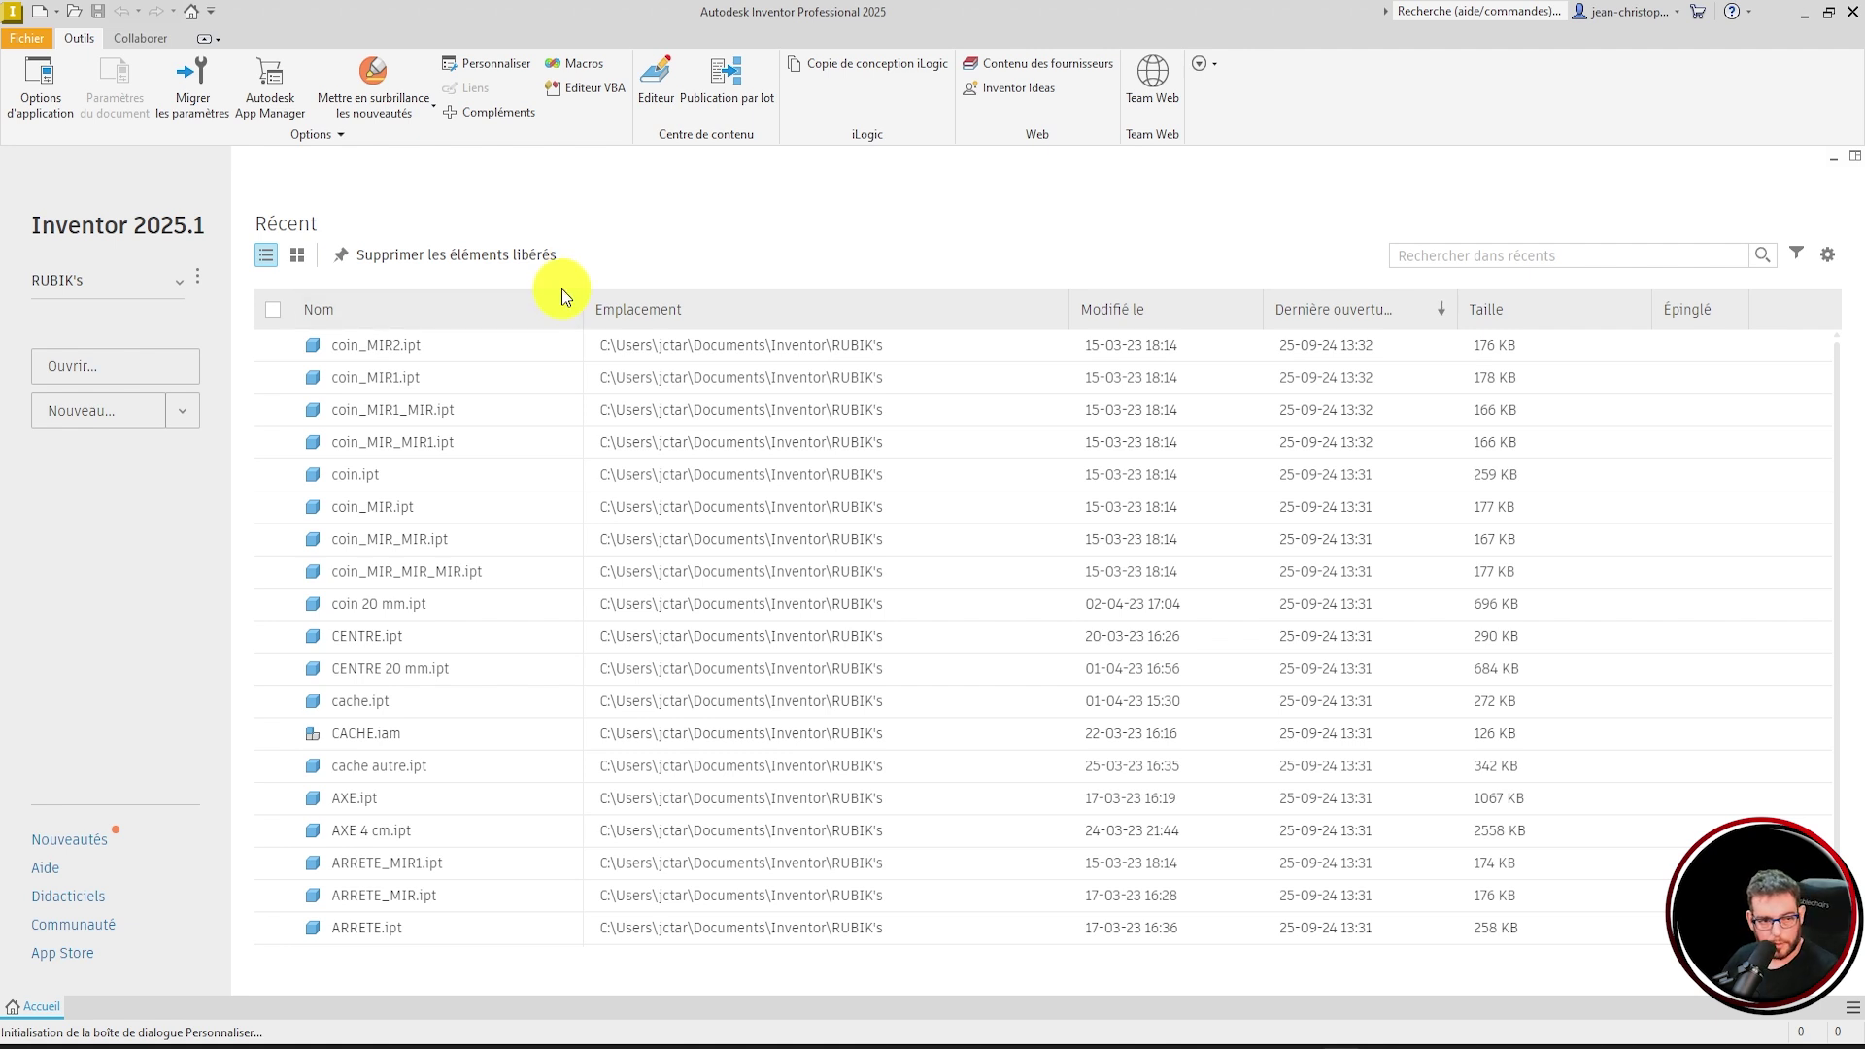
- Switch the active project to Piecve pistolet
left_click(178, 282)
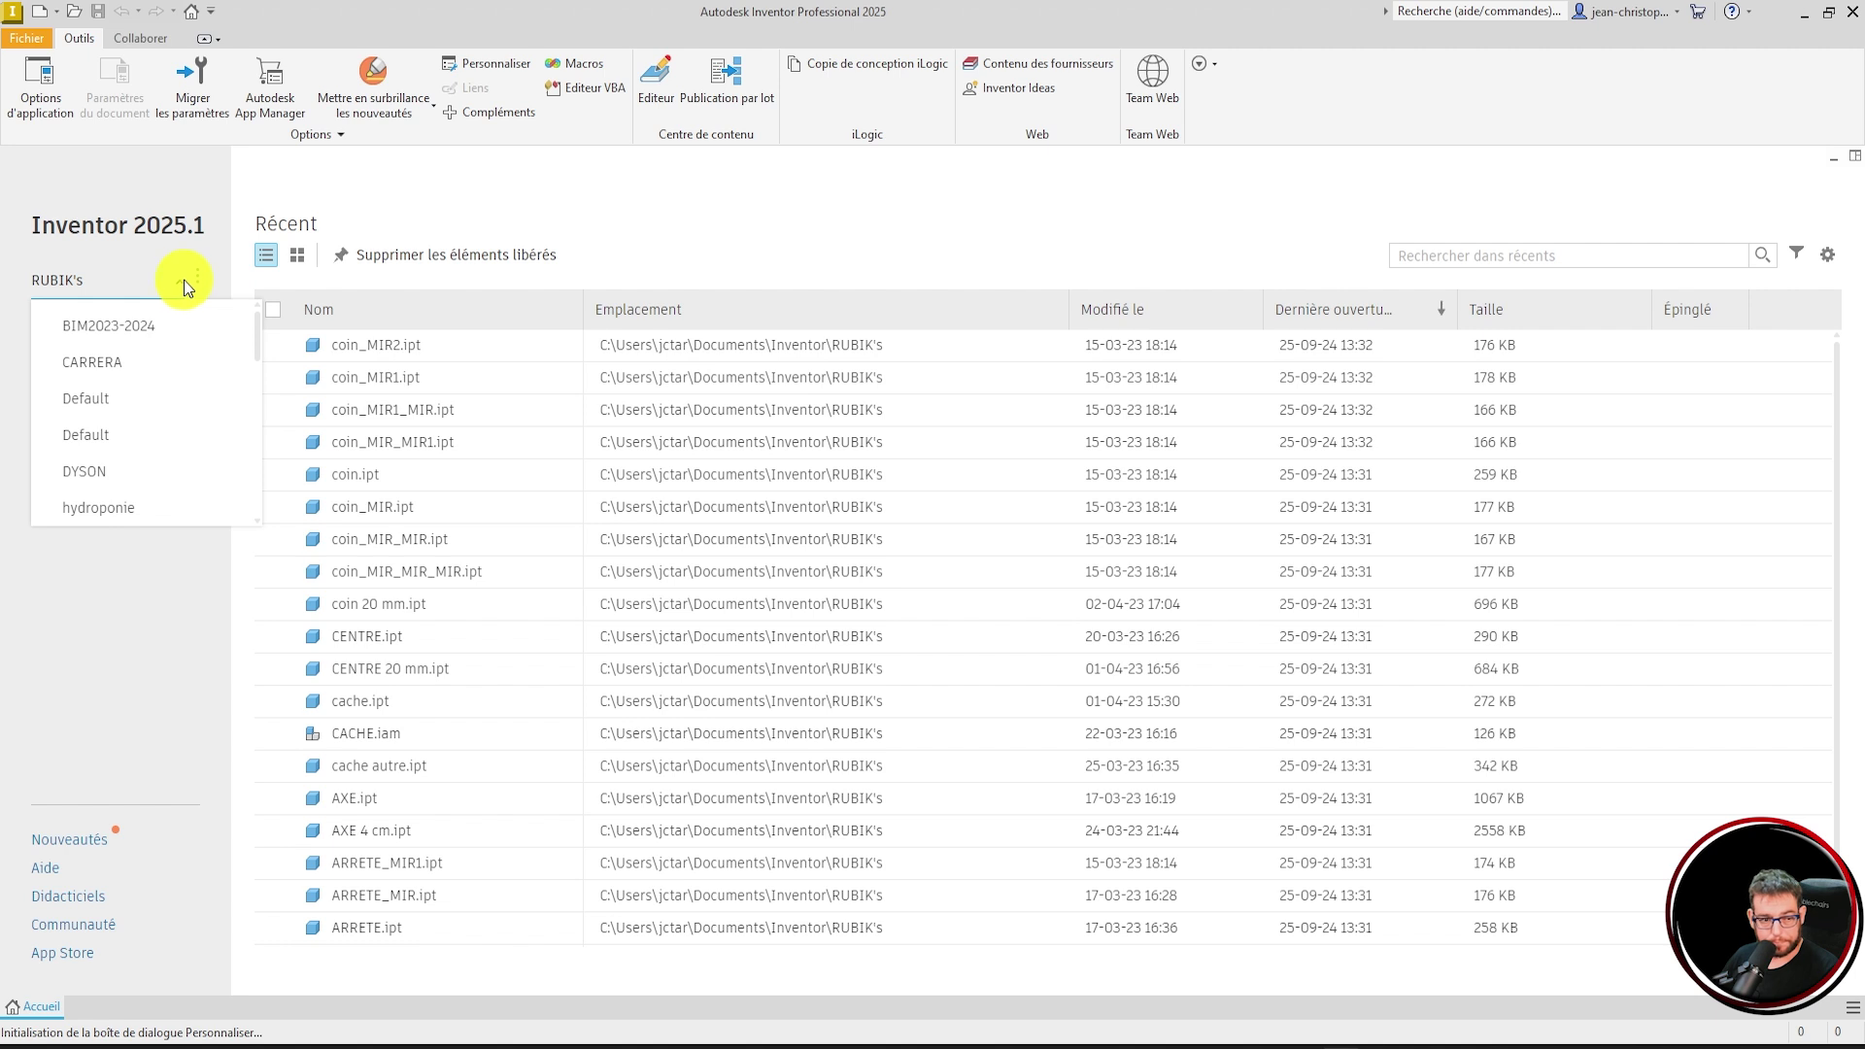
scroll(160, 444, "down", 3)
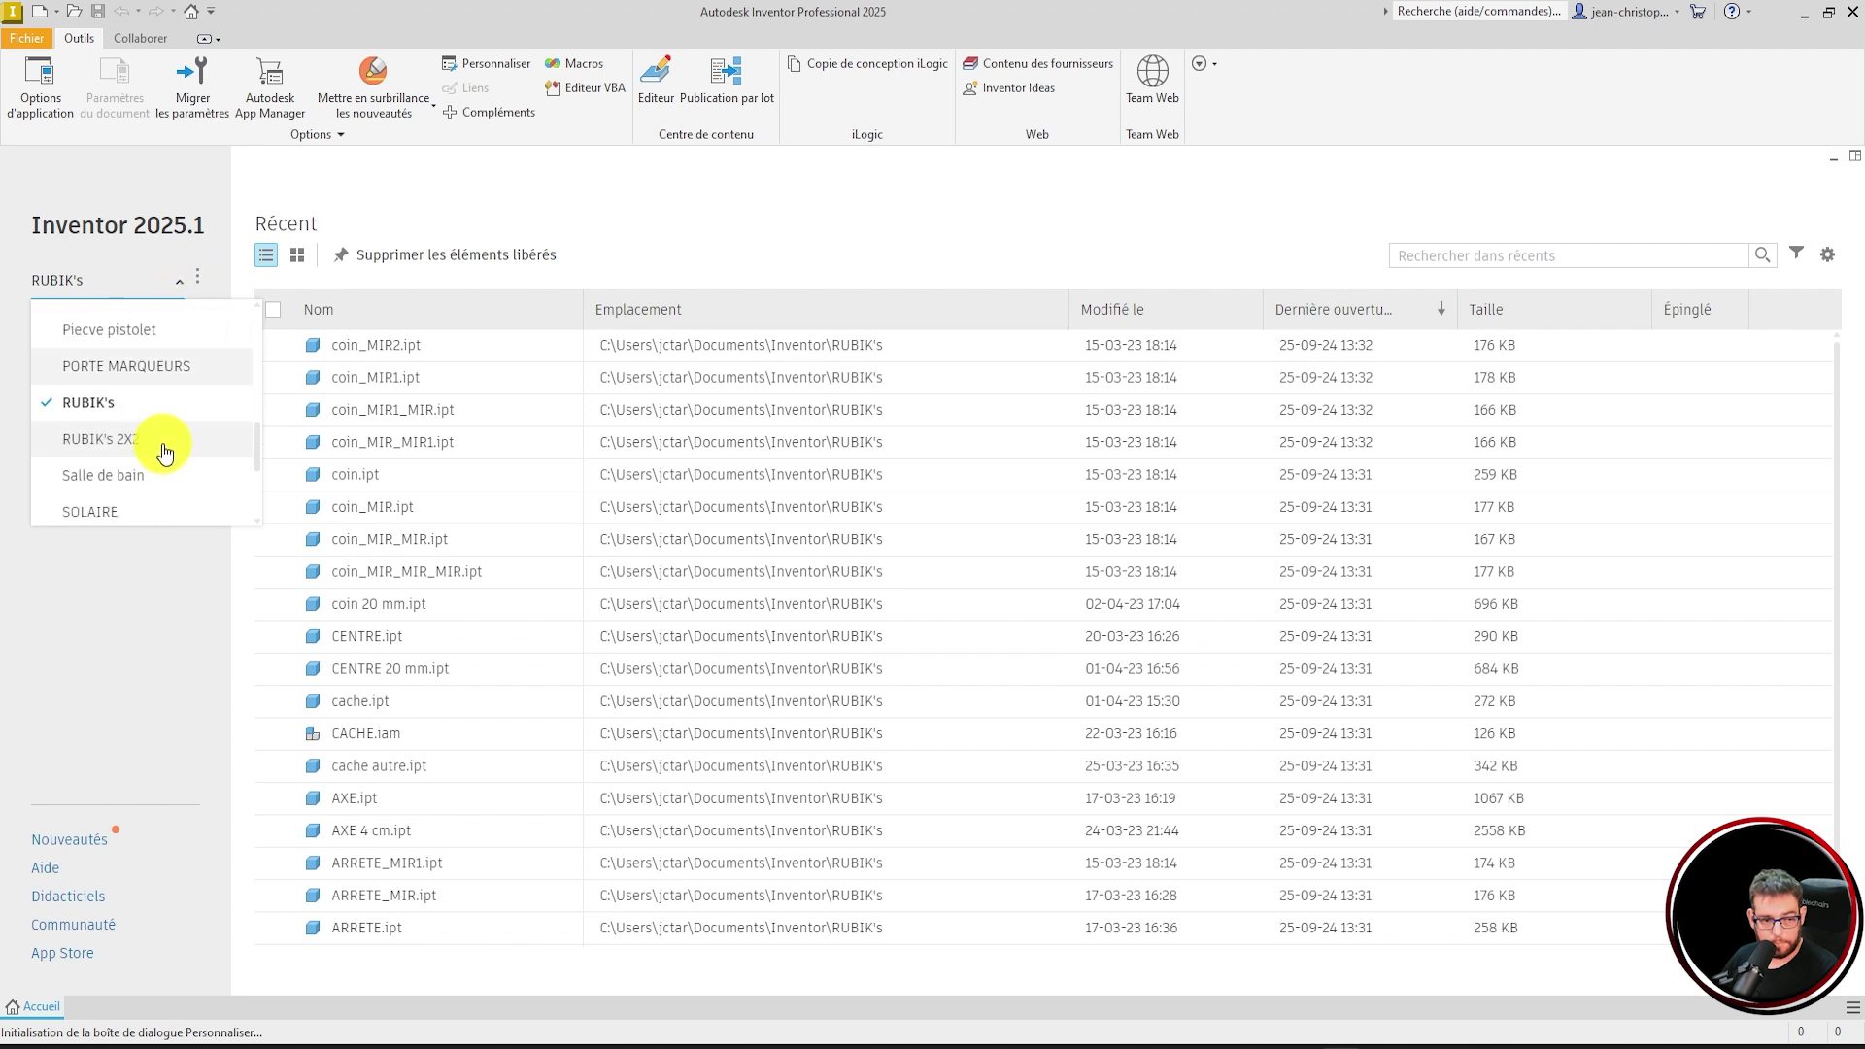
left_click(168, 333)
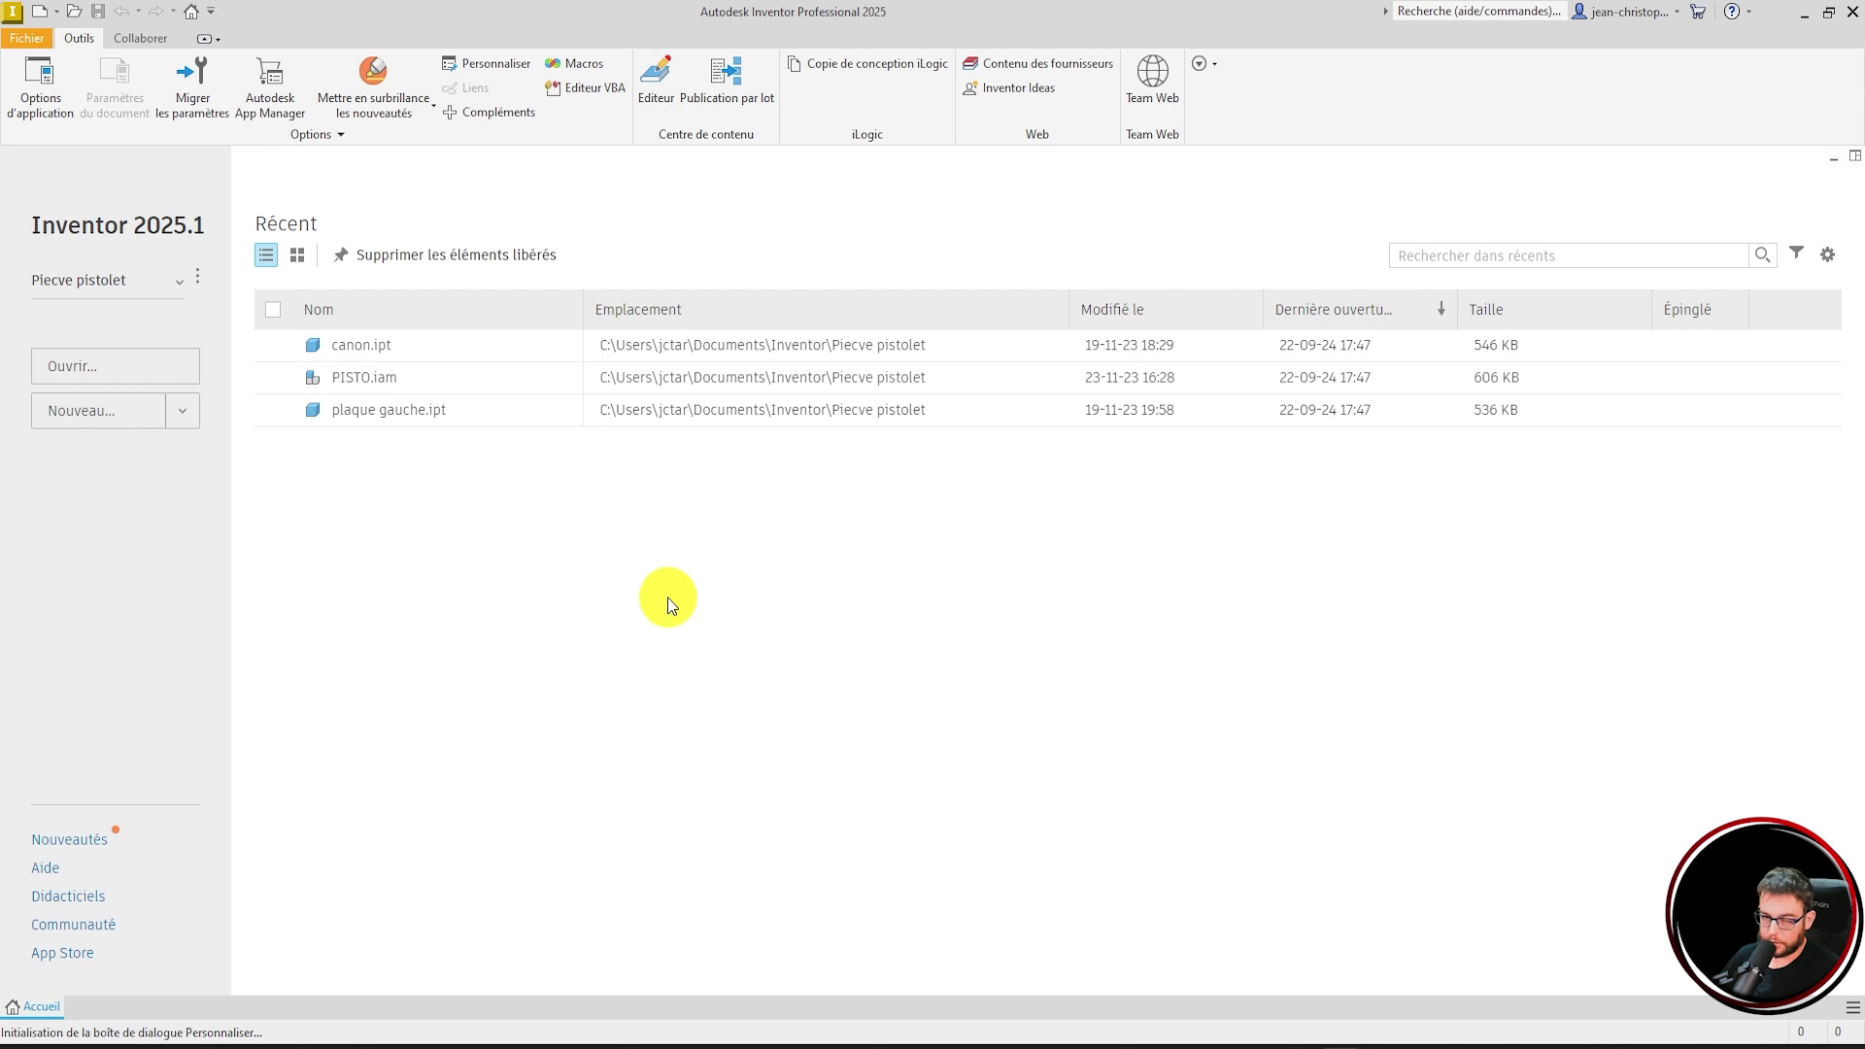
- Open the project settings and start a new project of the single-user type
left_click(200, 278)
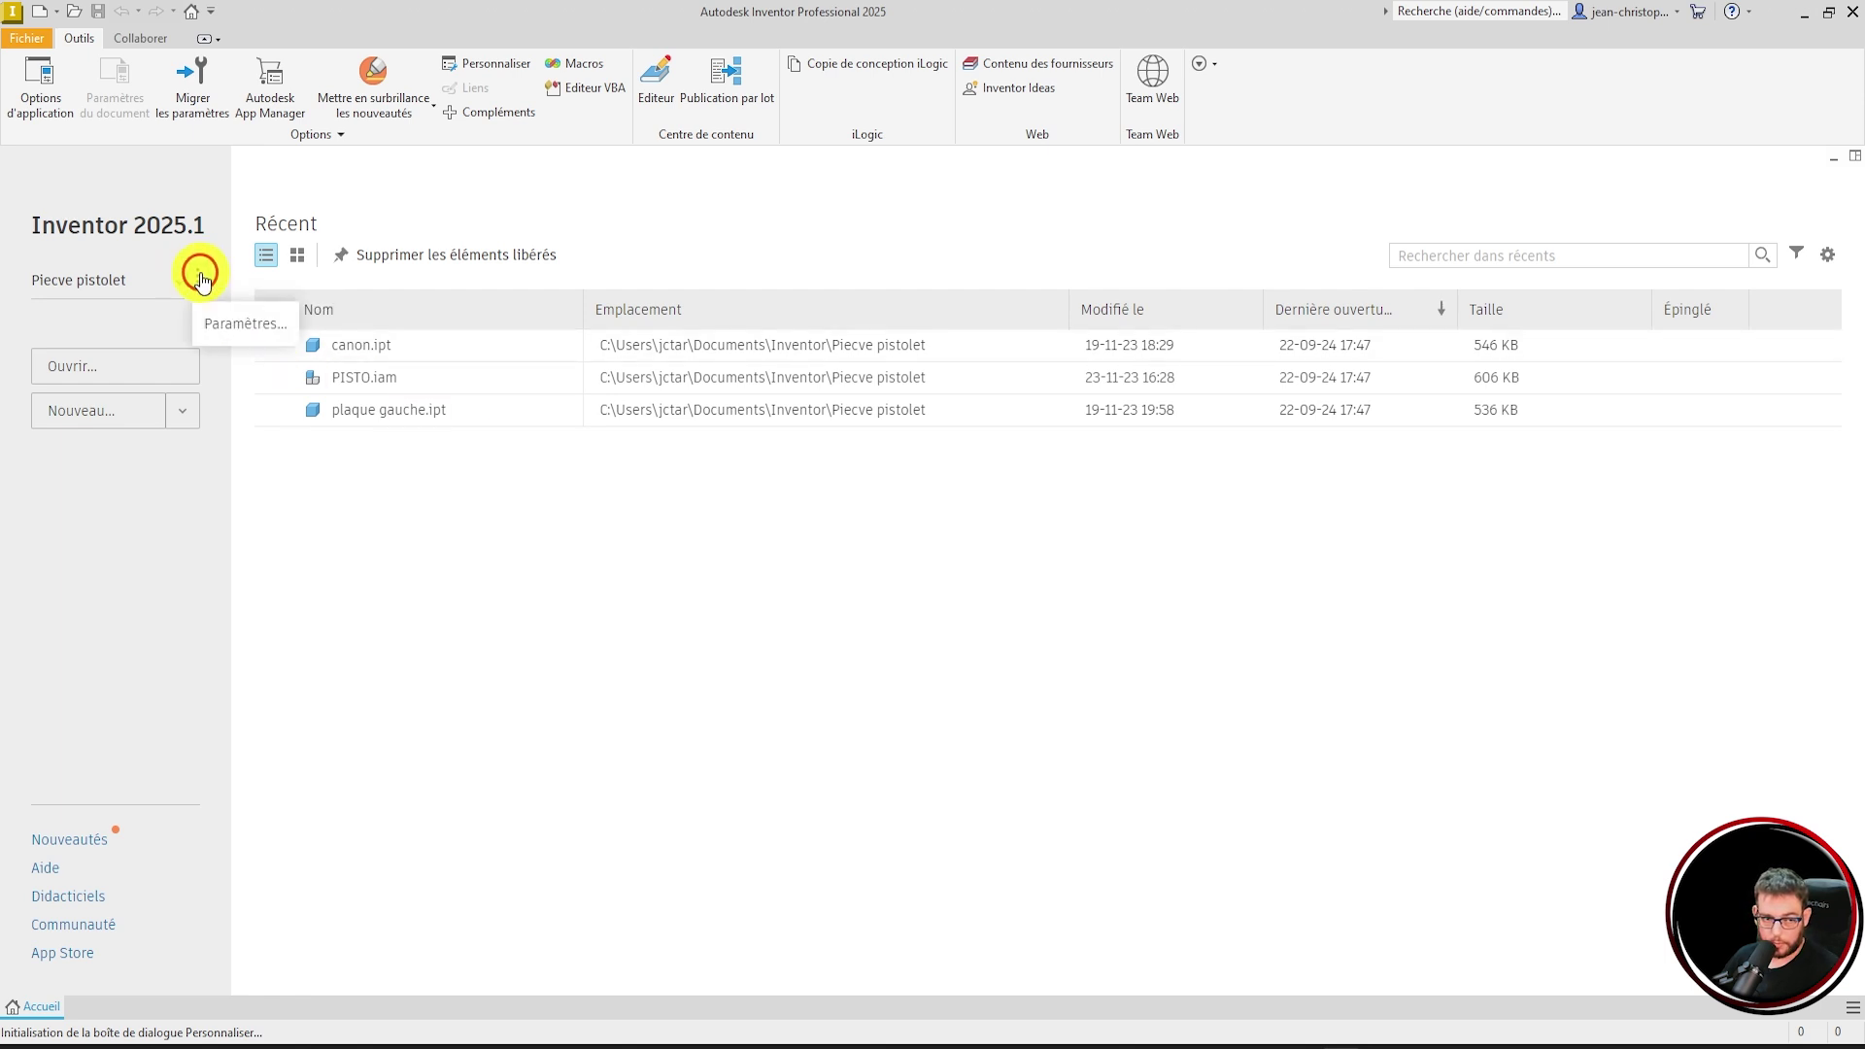
left_click(238, 335)
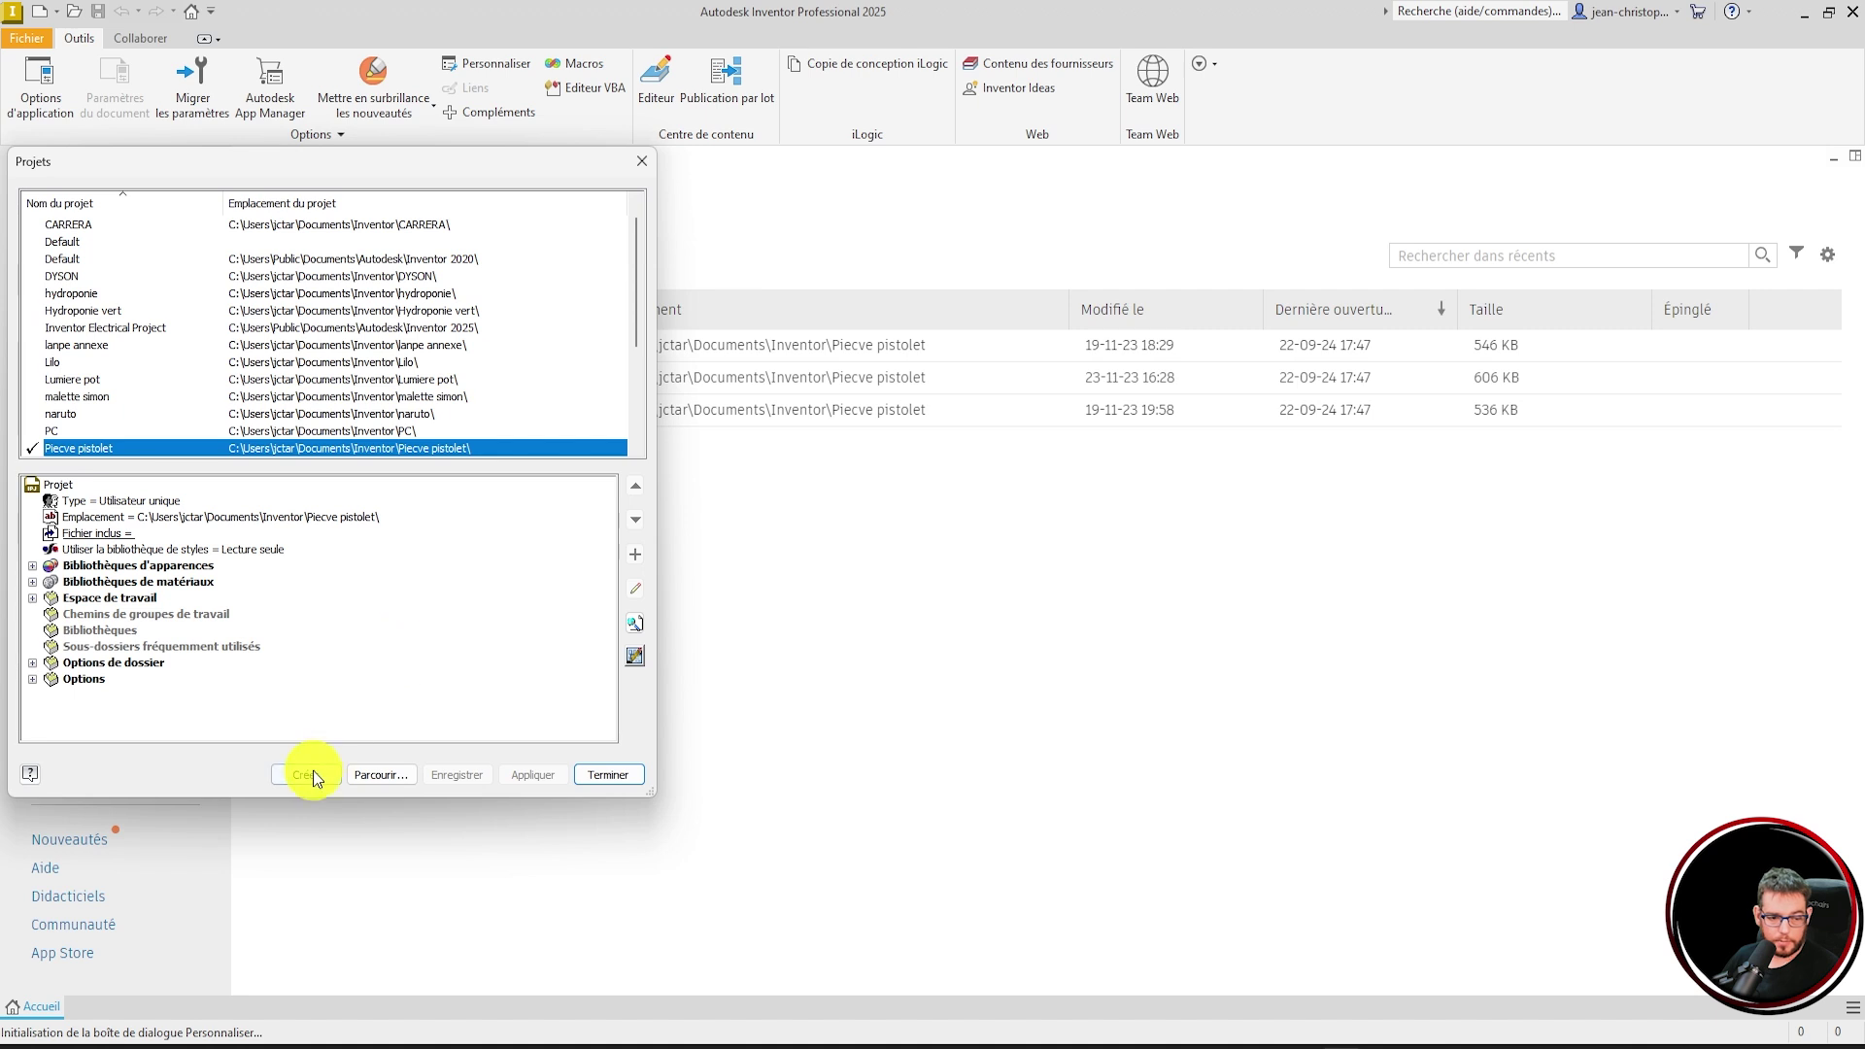
left_click(309, 774)
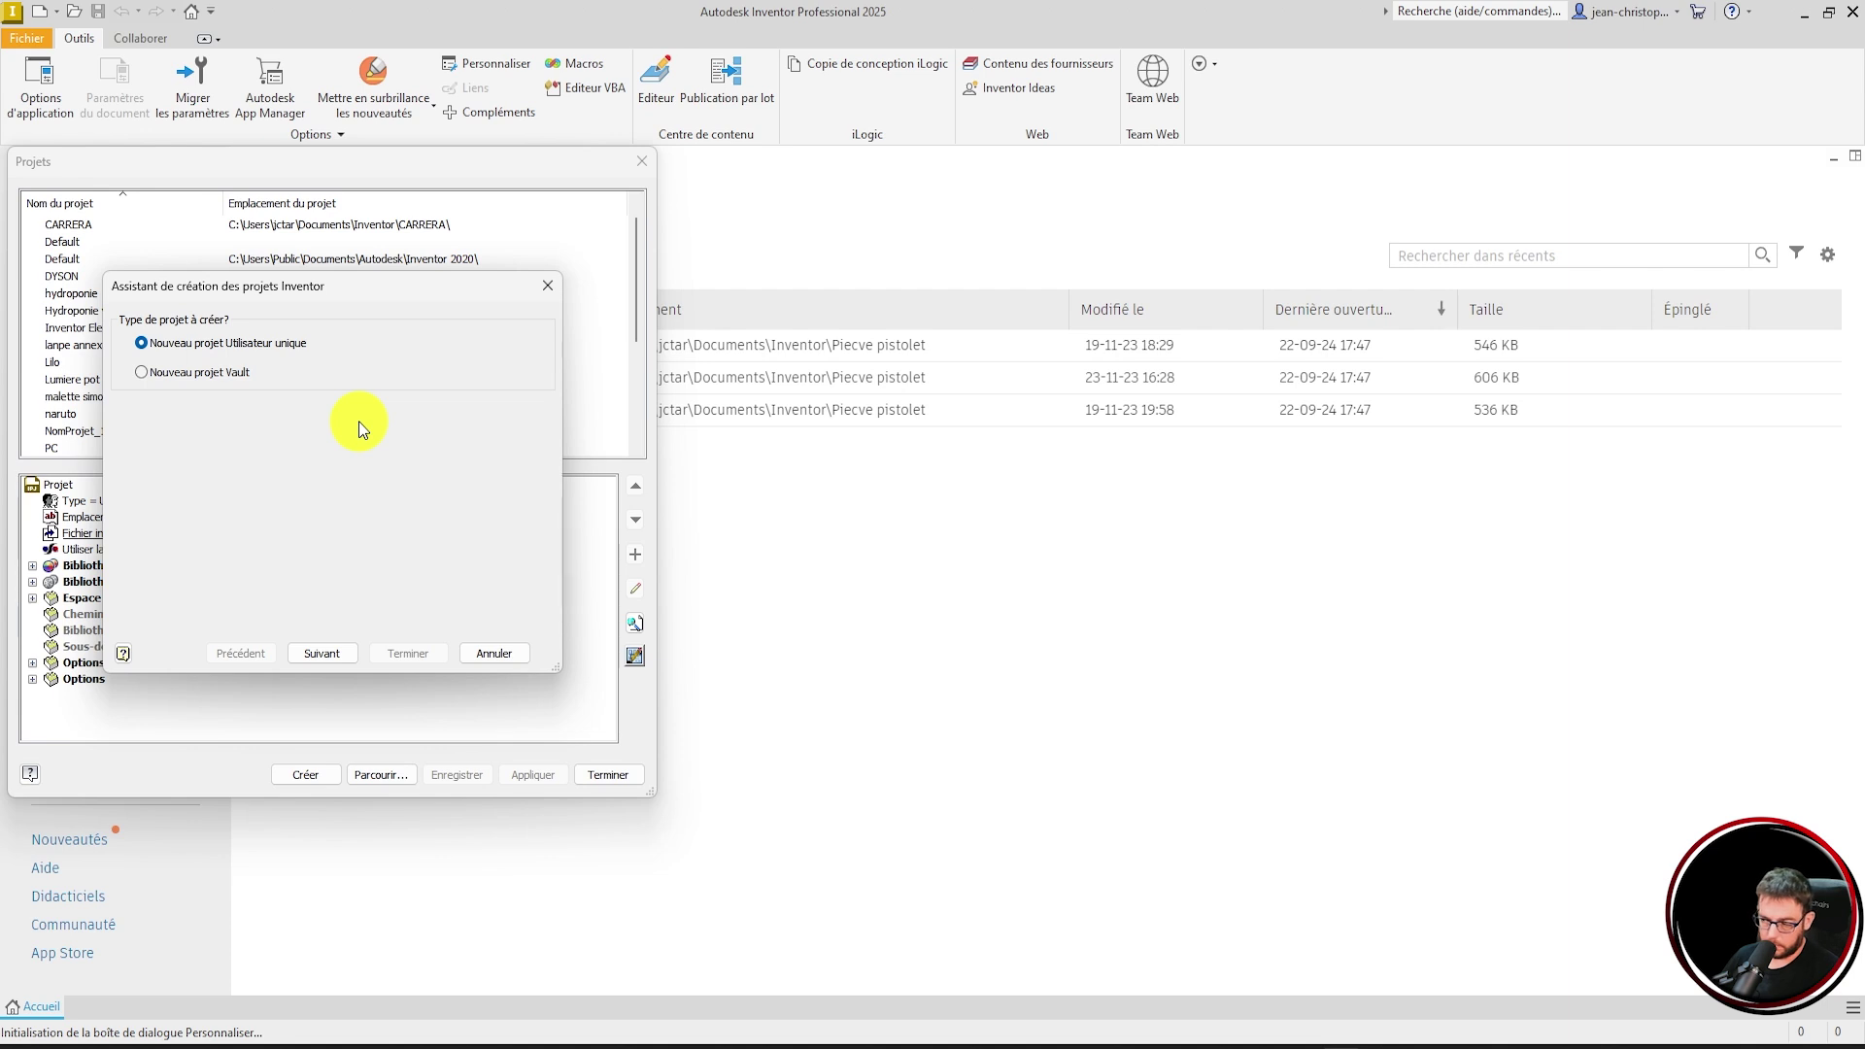
left_click(332, 654)
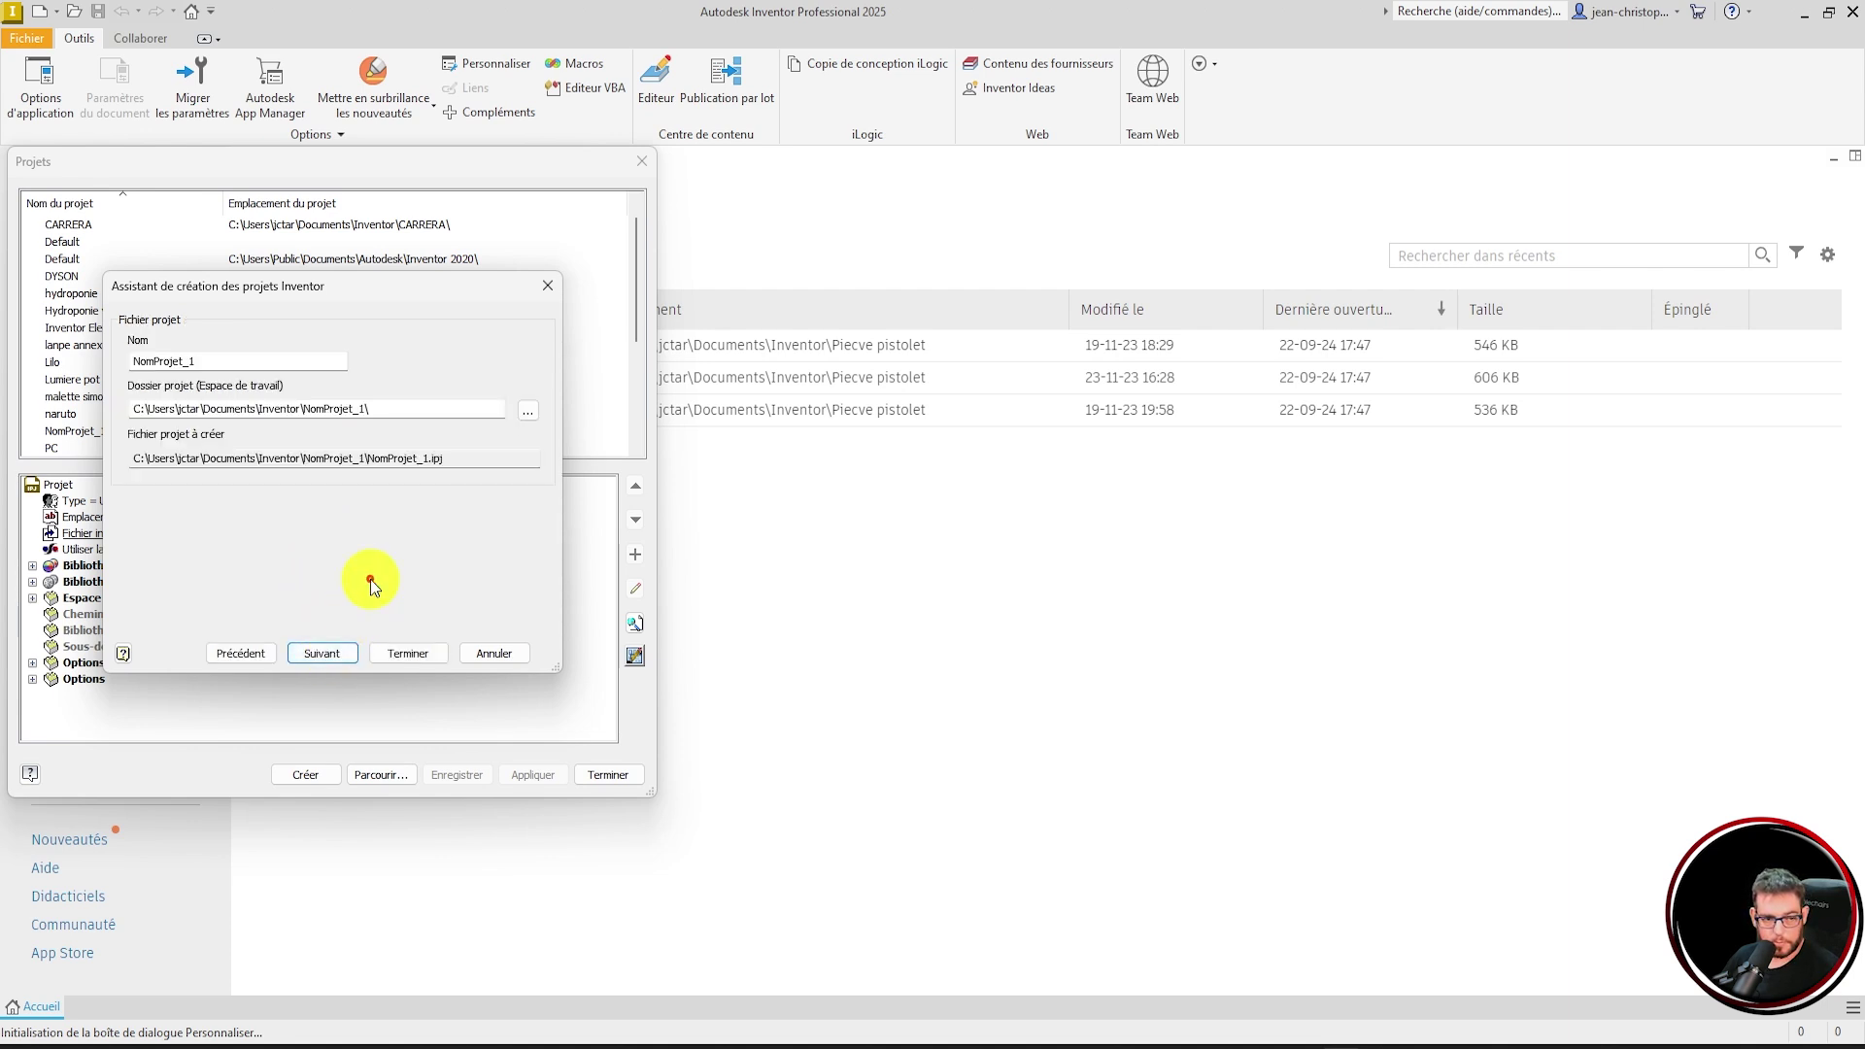
- Name the new project BIM24-25, create it in its own folder without adding libraries, and close the project manager
double_click(216, 362)
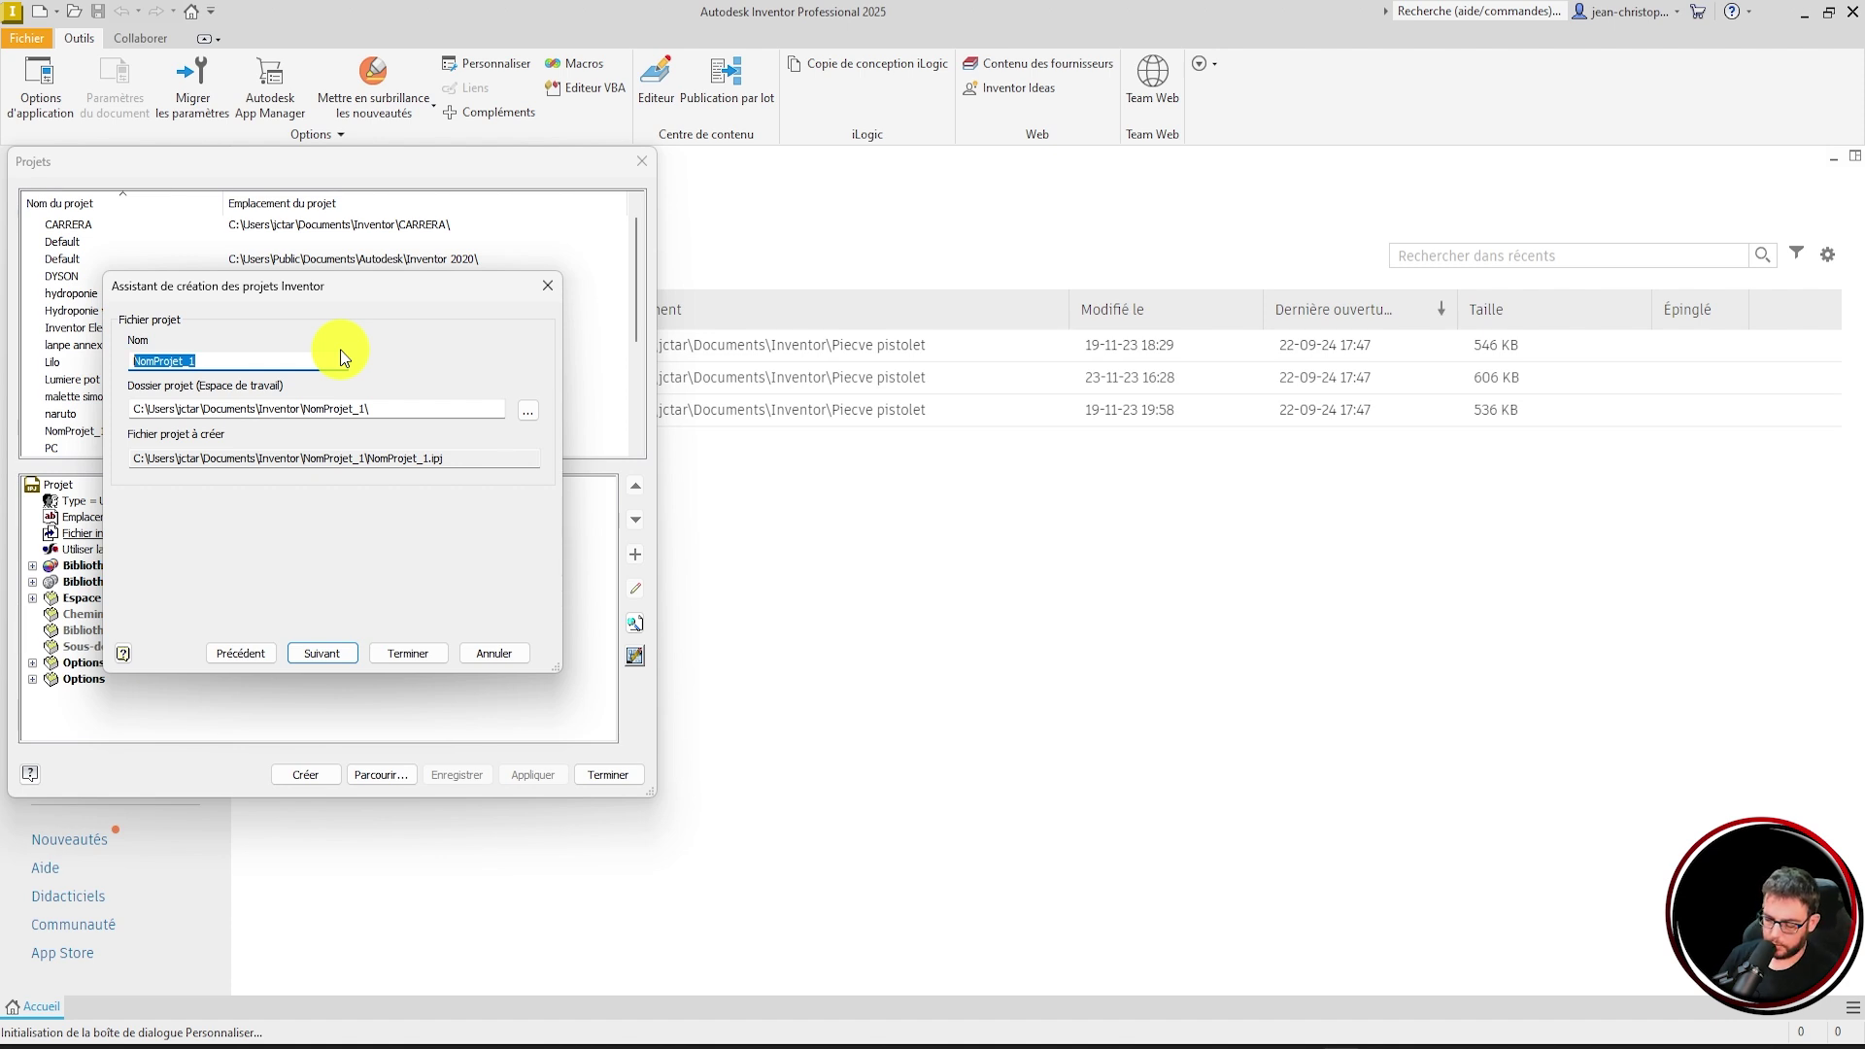
type("BIM")
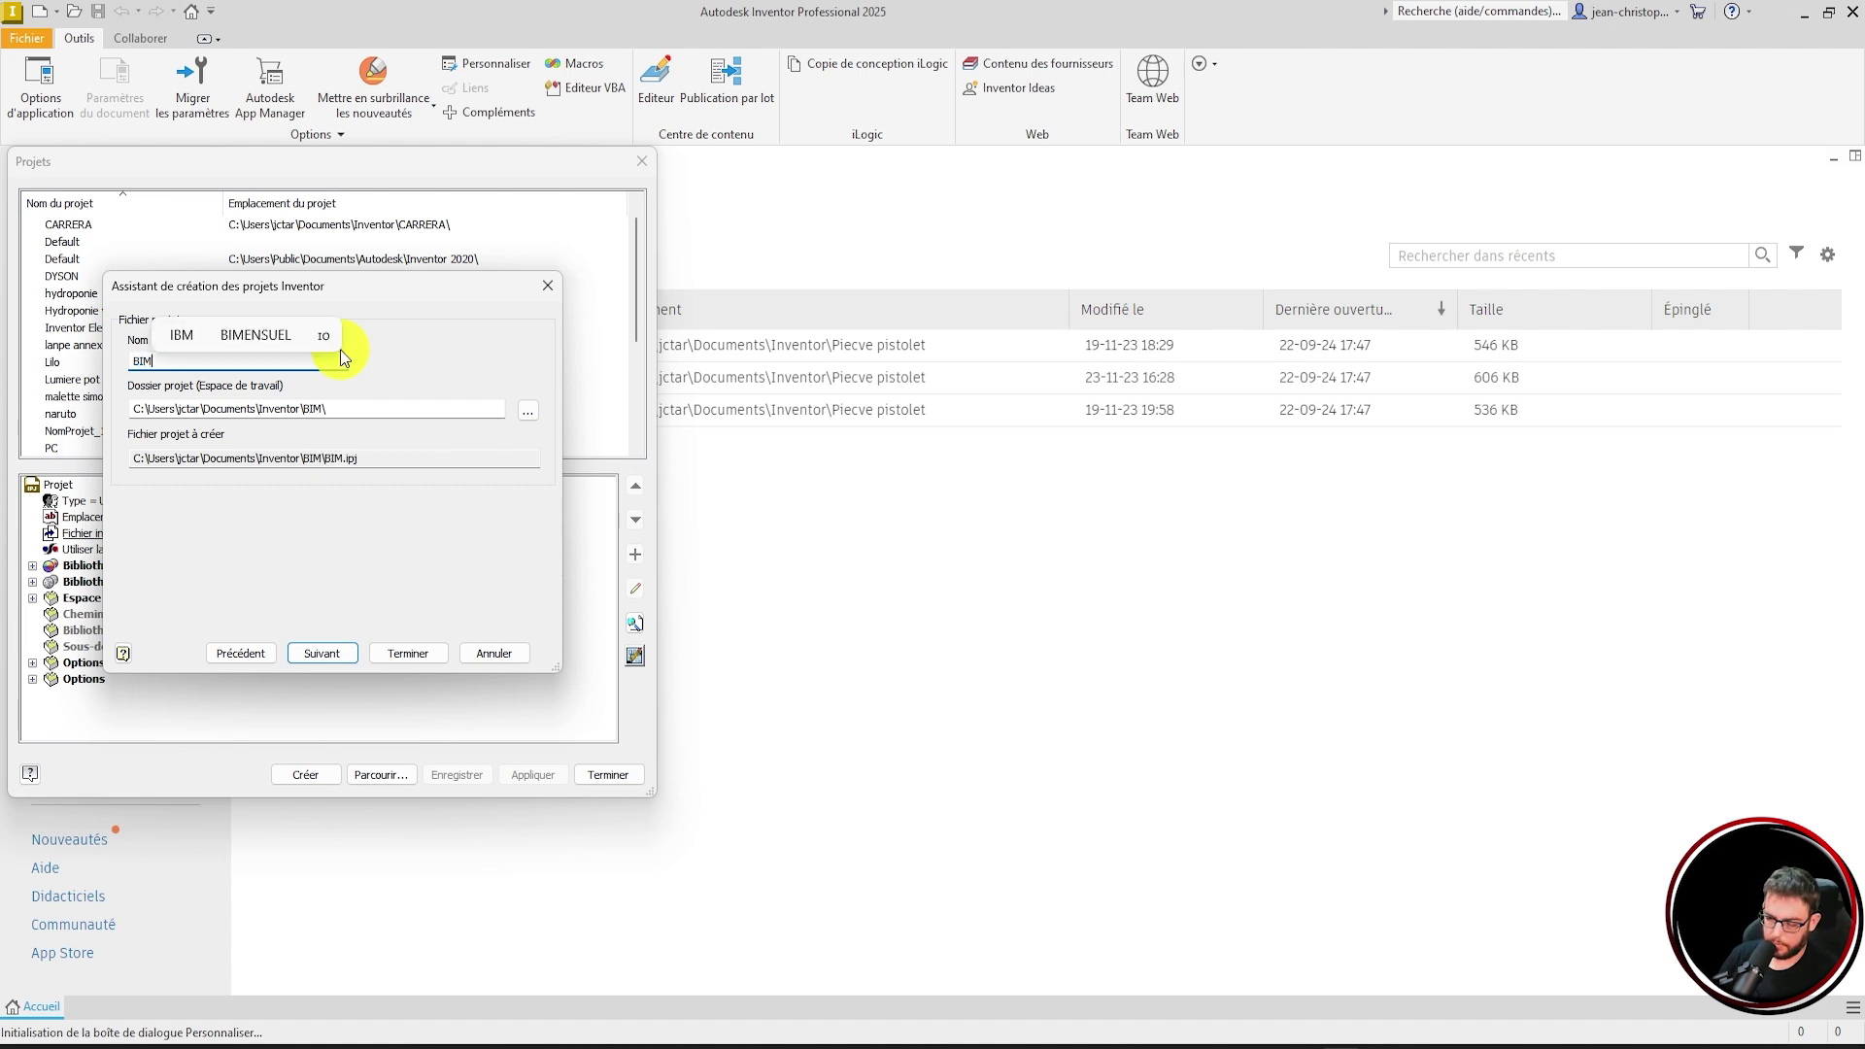
type("24-25")
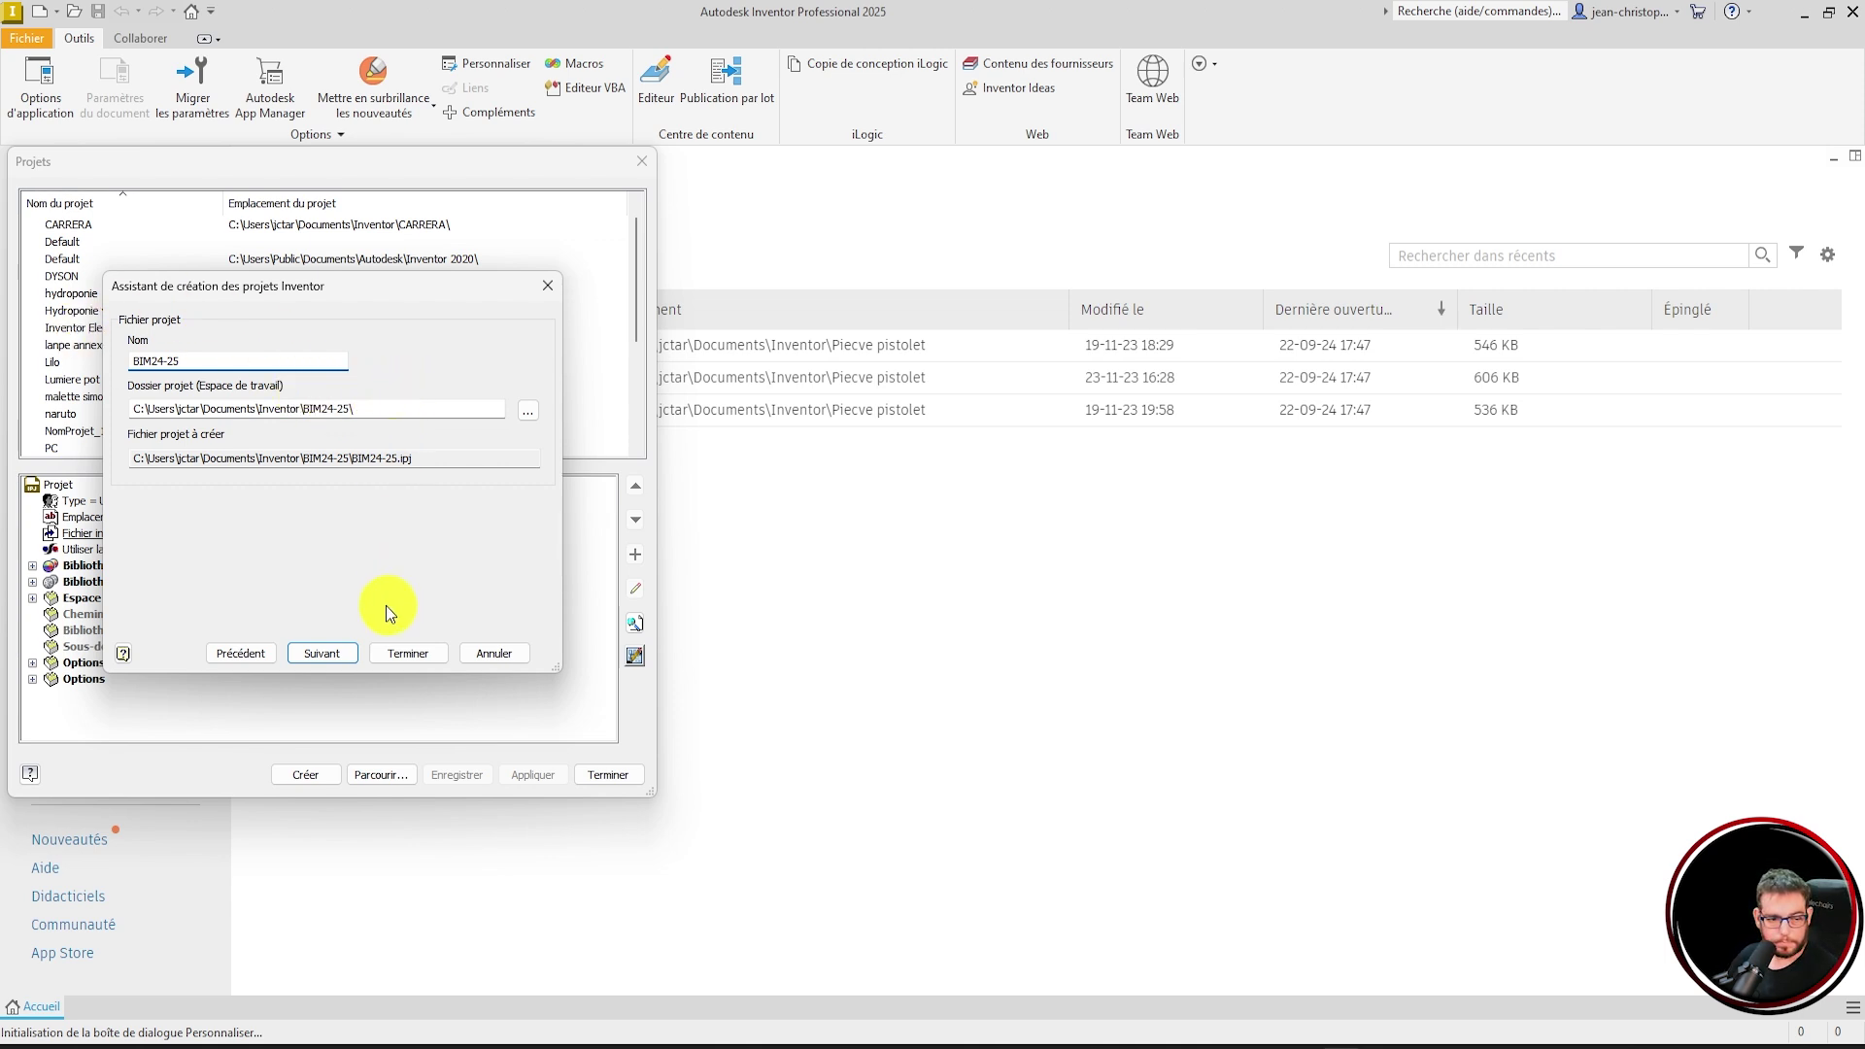
left_click(316, 653)
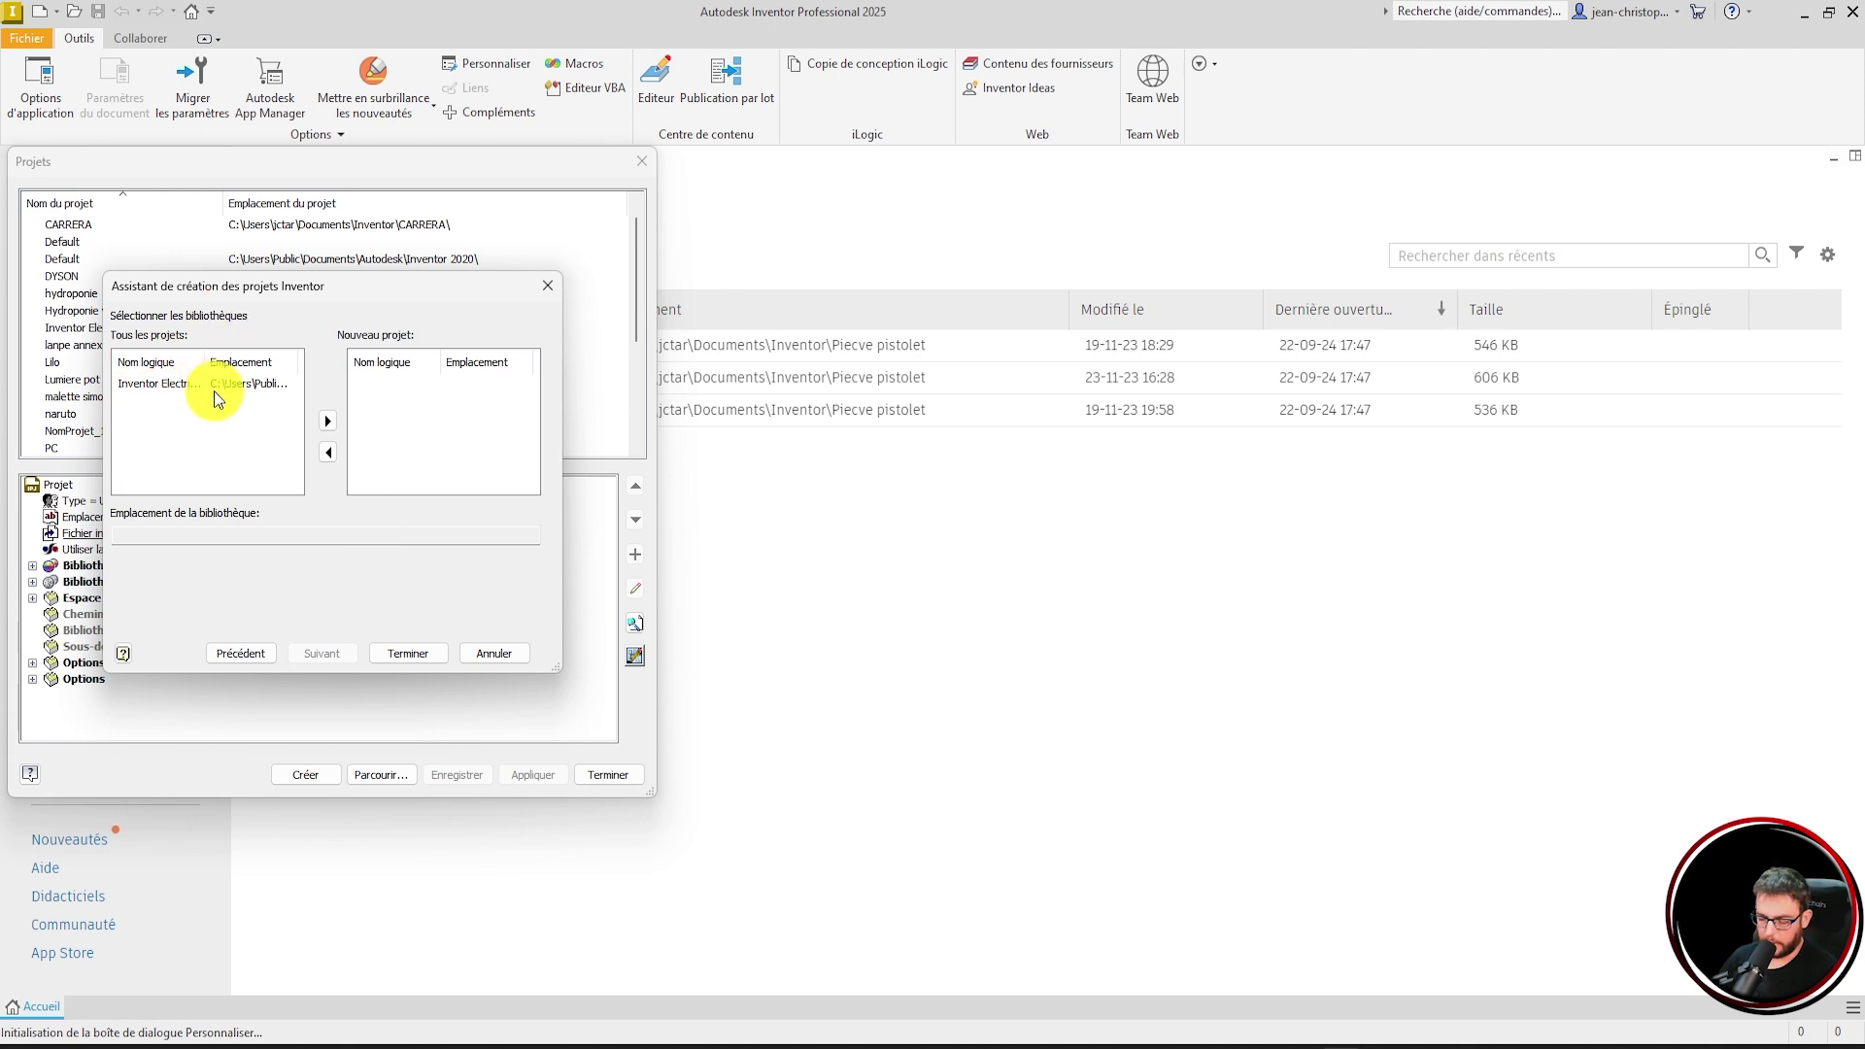
left_click(400, 649)
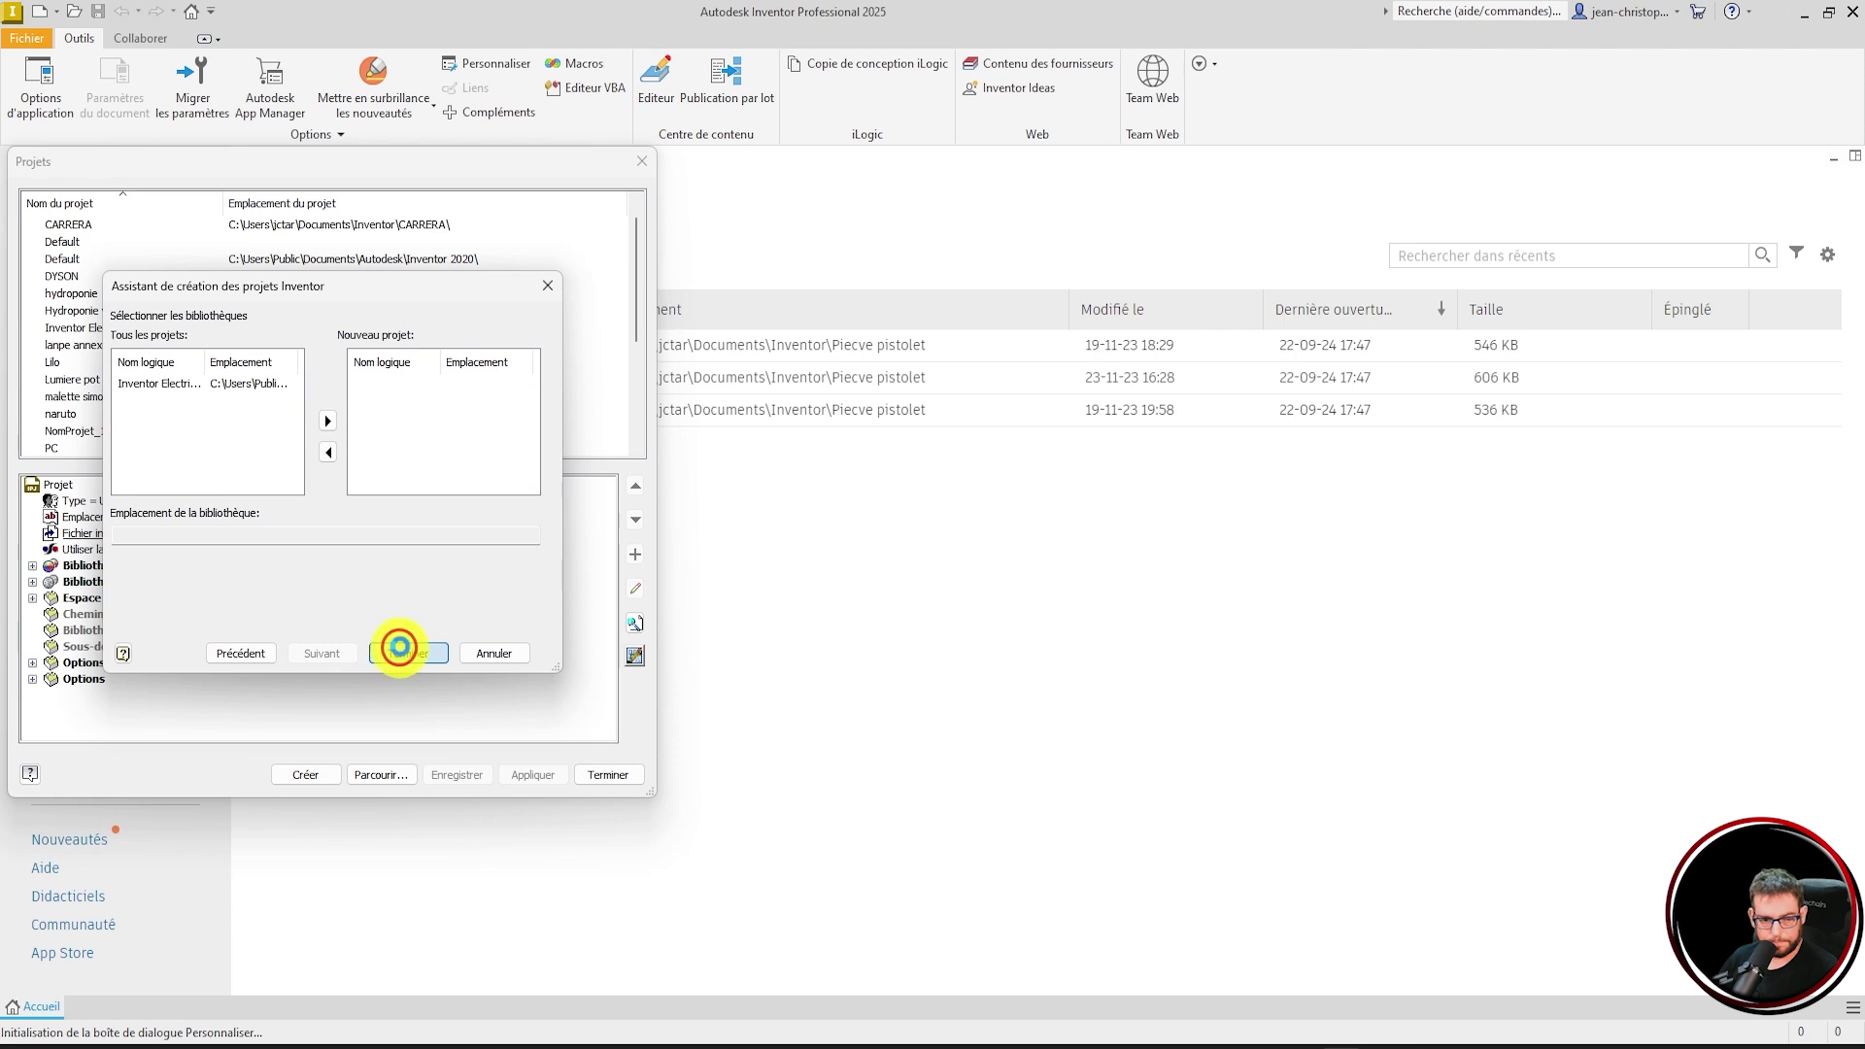
left_click(325, 528)
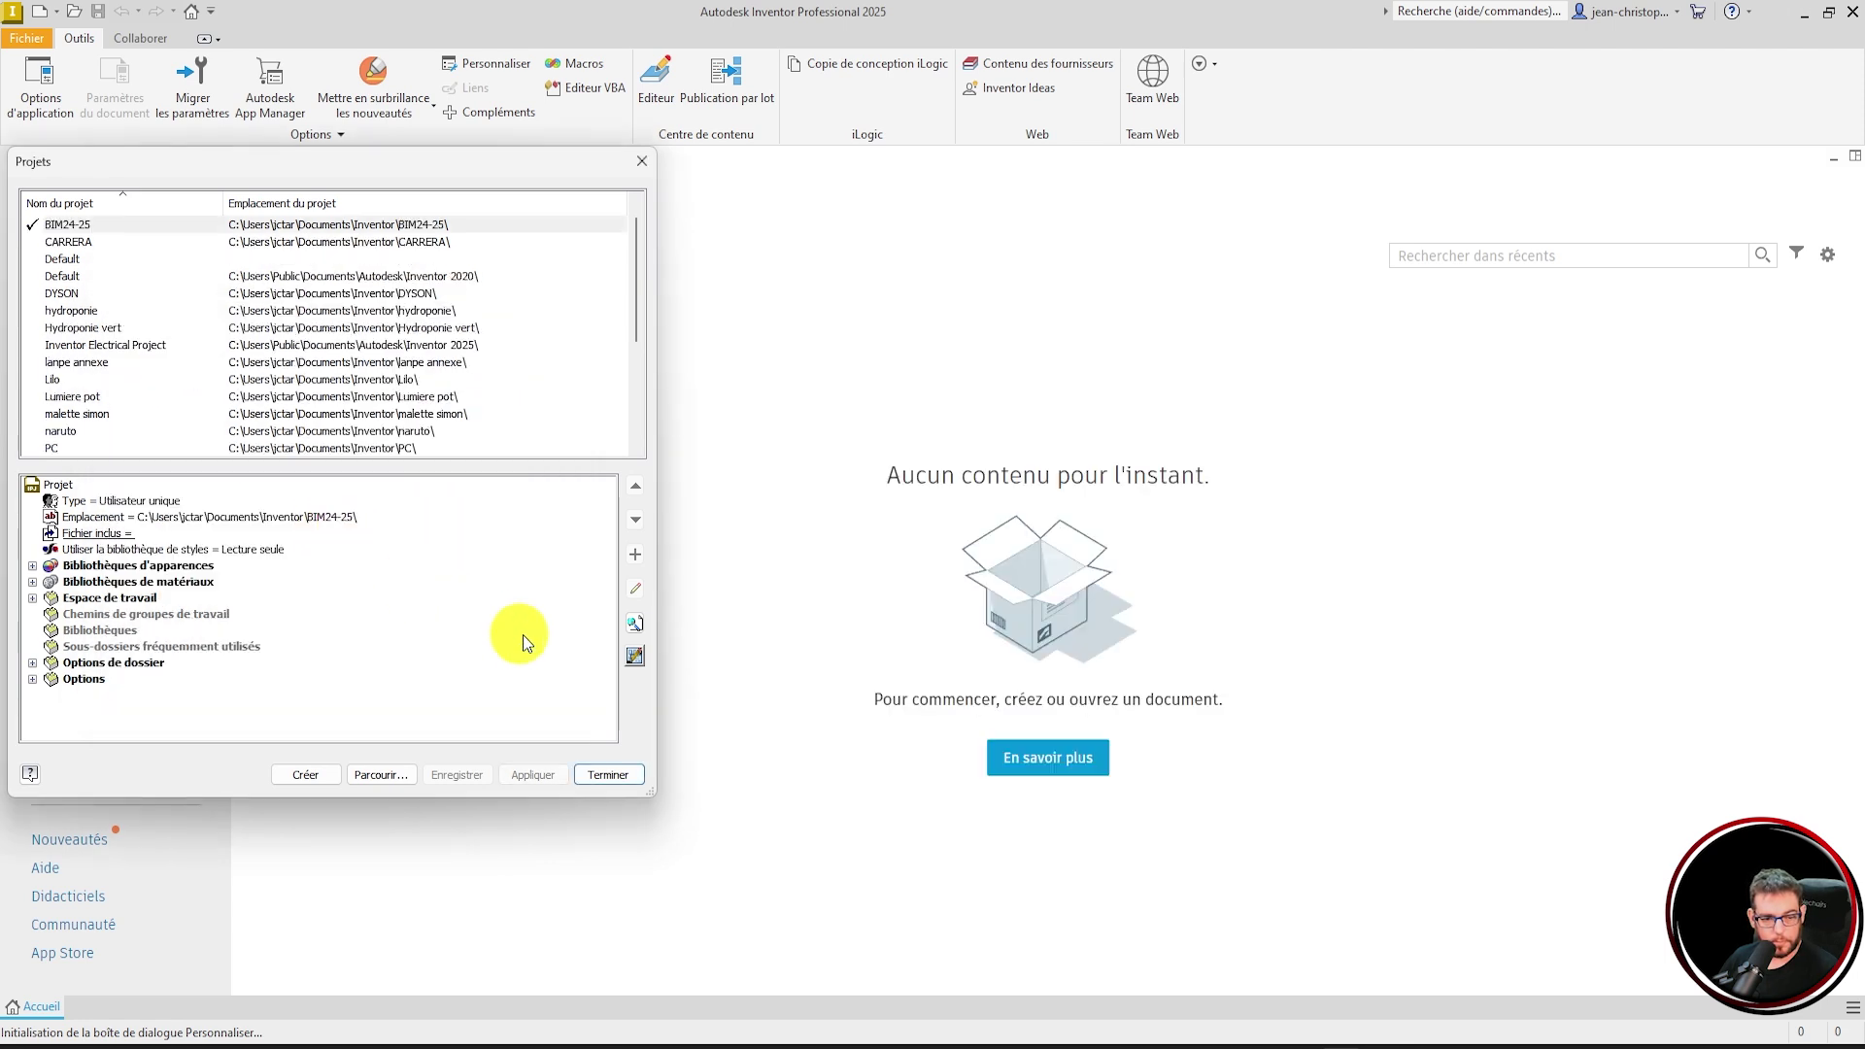
left_click(614, 774)
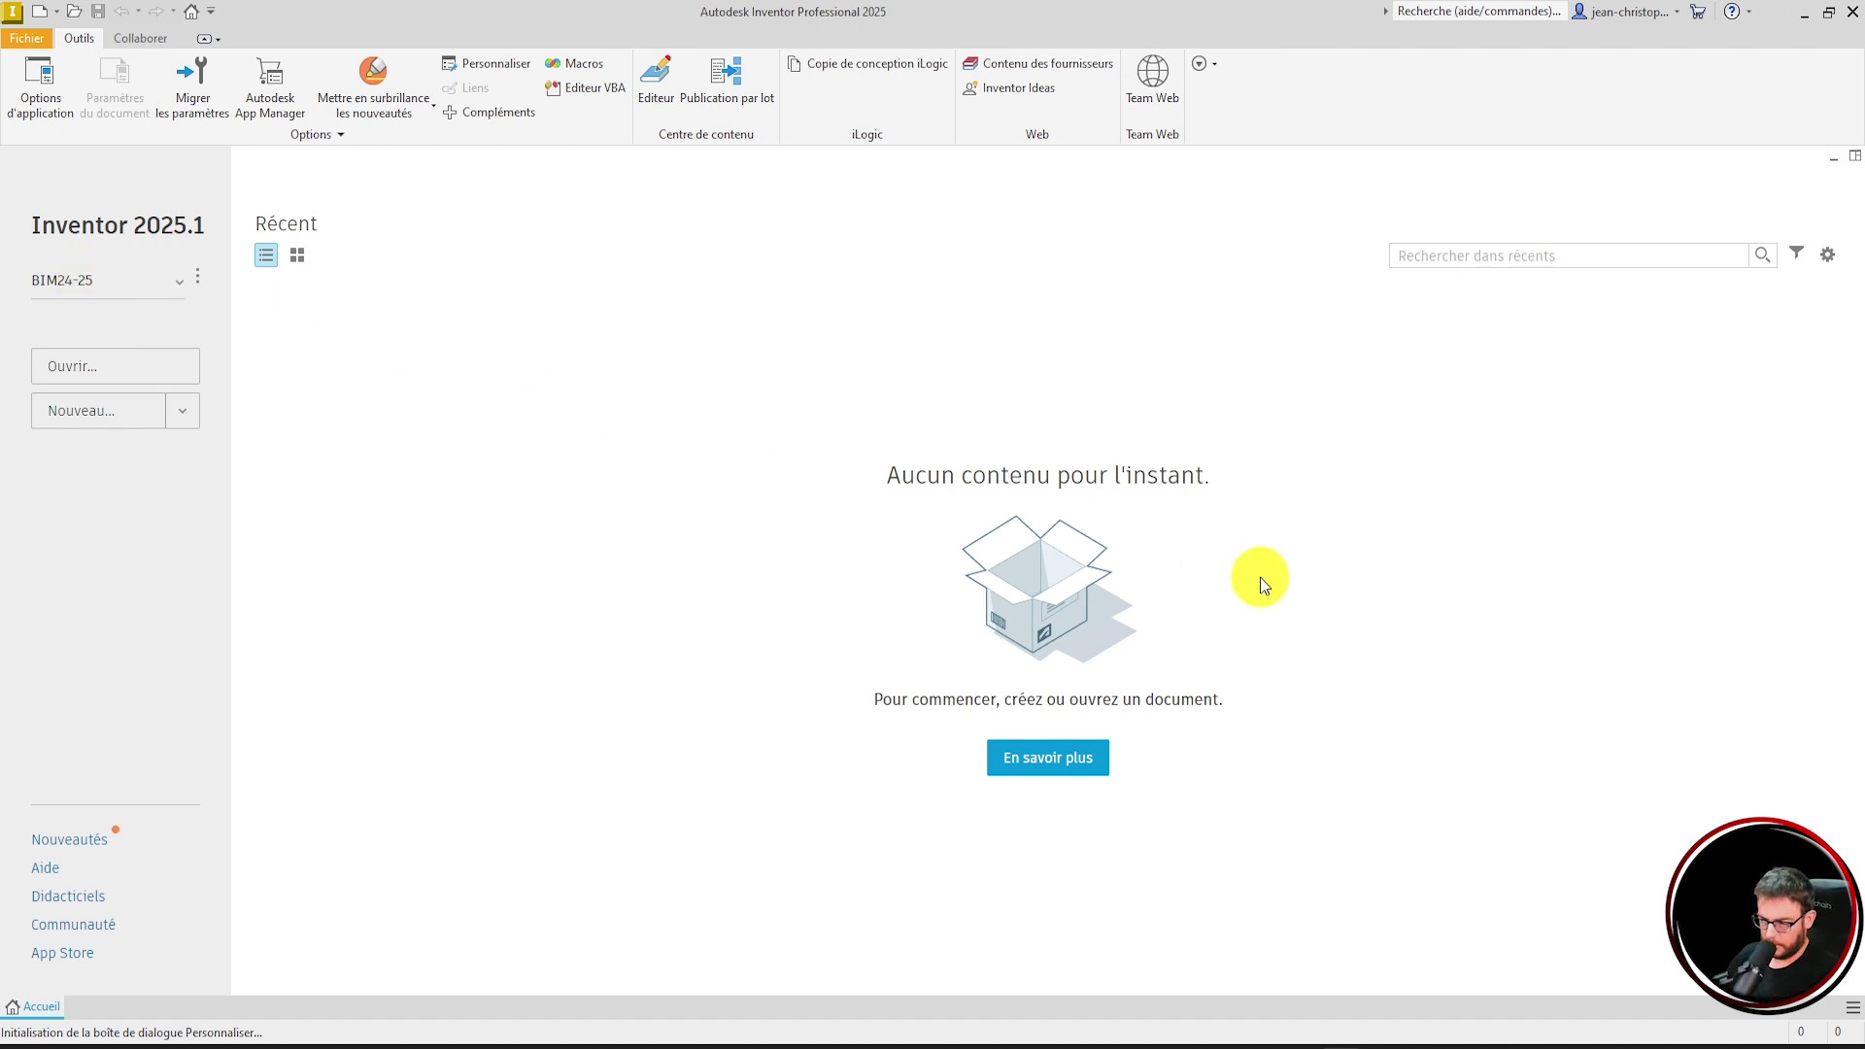
- Check the default length unit in the document settings of a temporary new part, then close the part
left_click(182, 411)
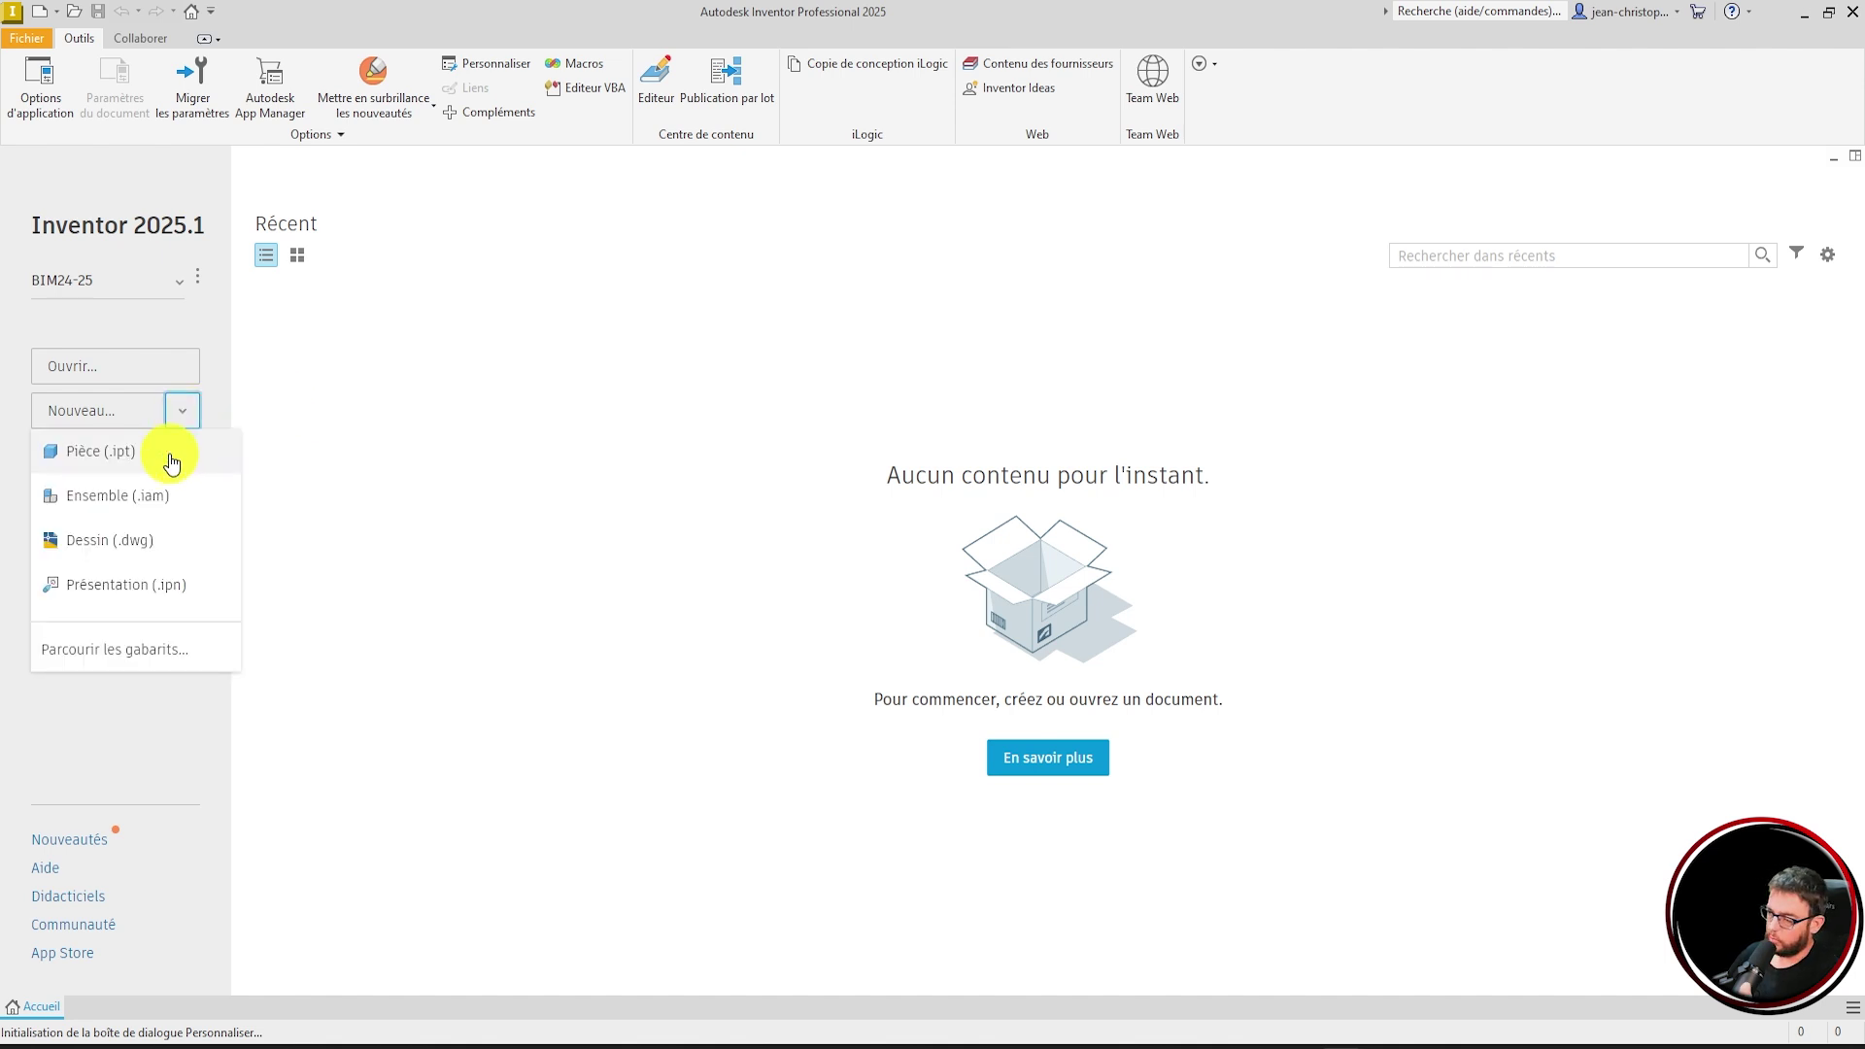
left_click(172, 457)
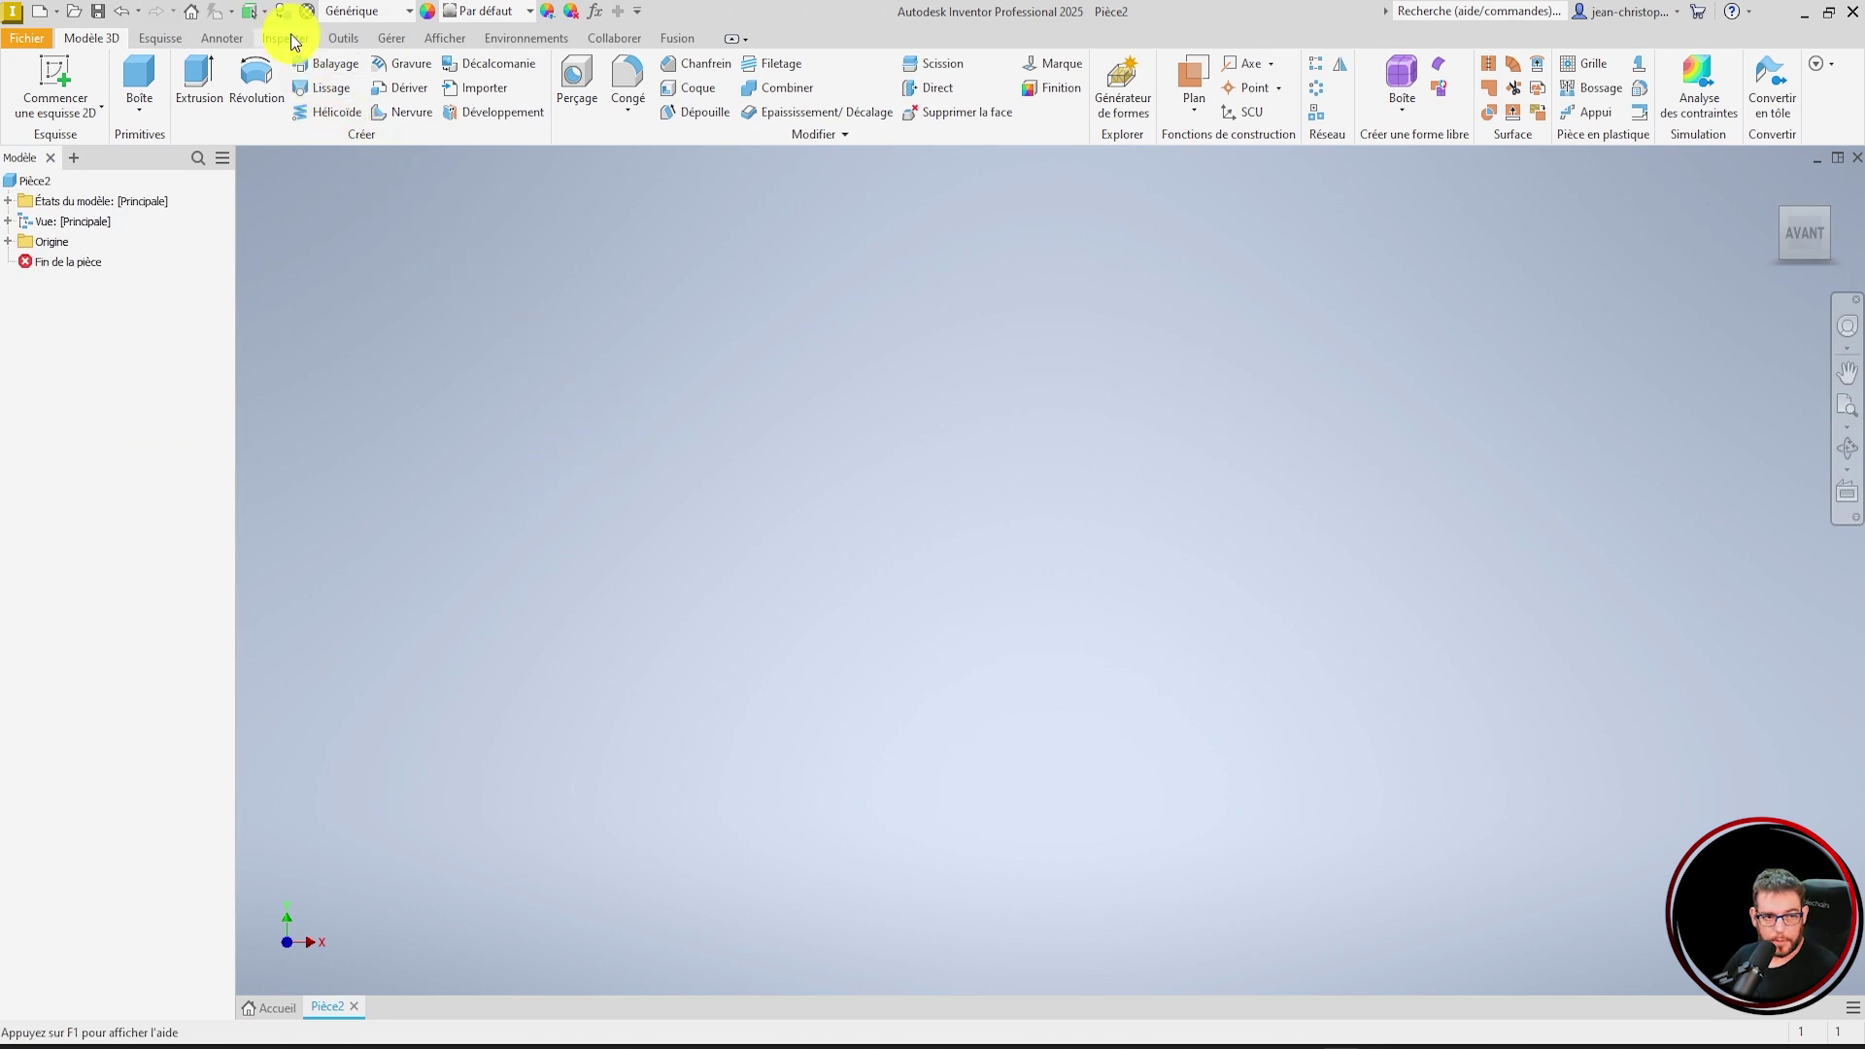
left_click(347, 38)
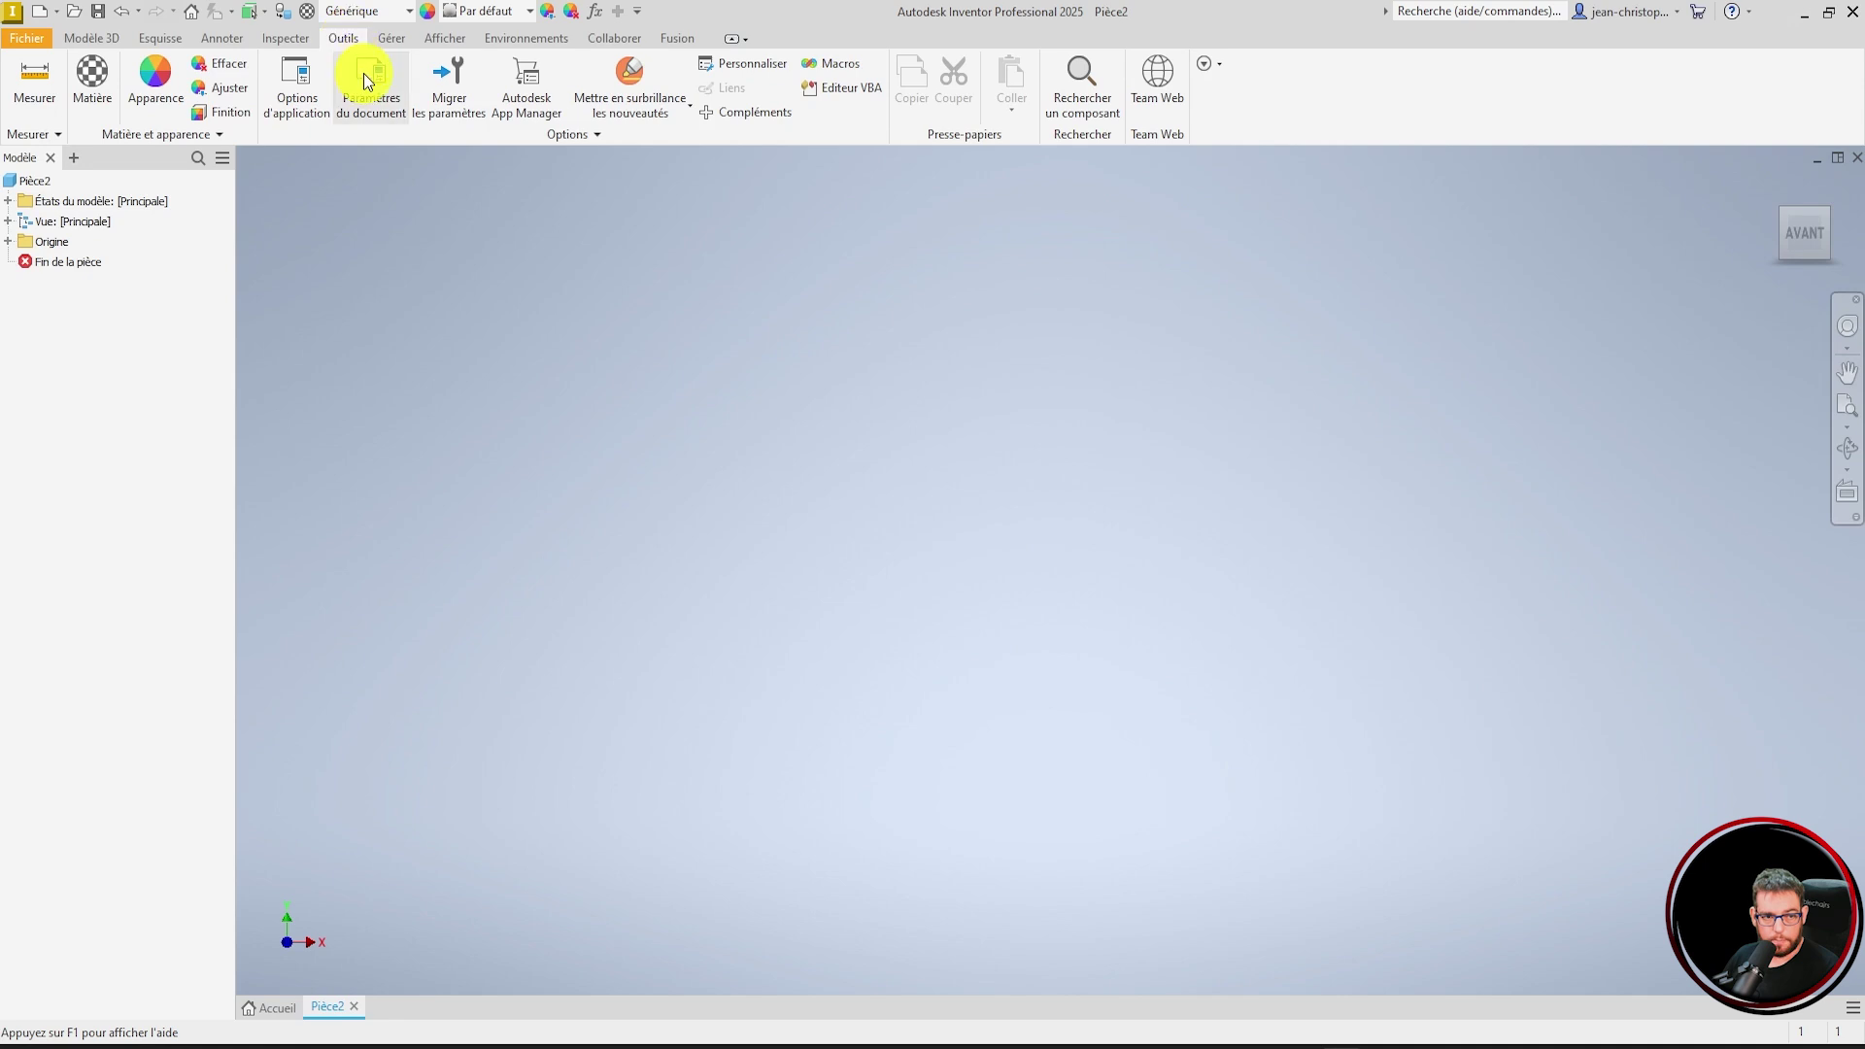
left_click(366, 79)
left_click(675, 263)
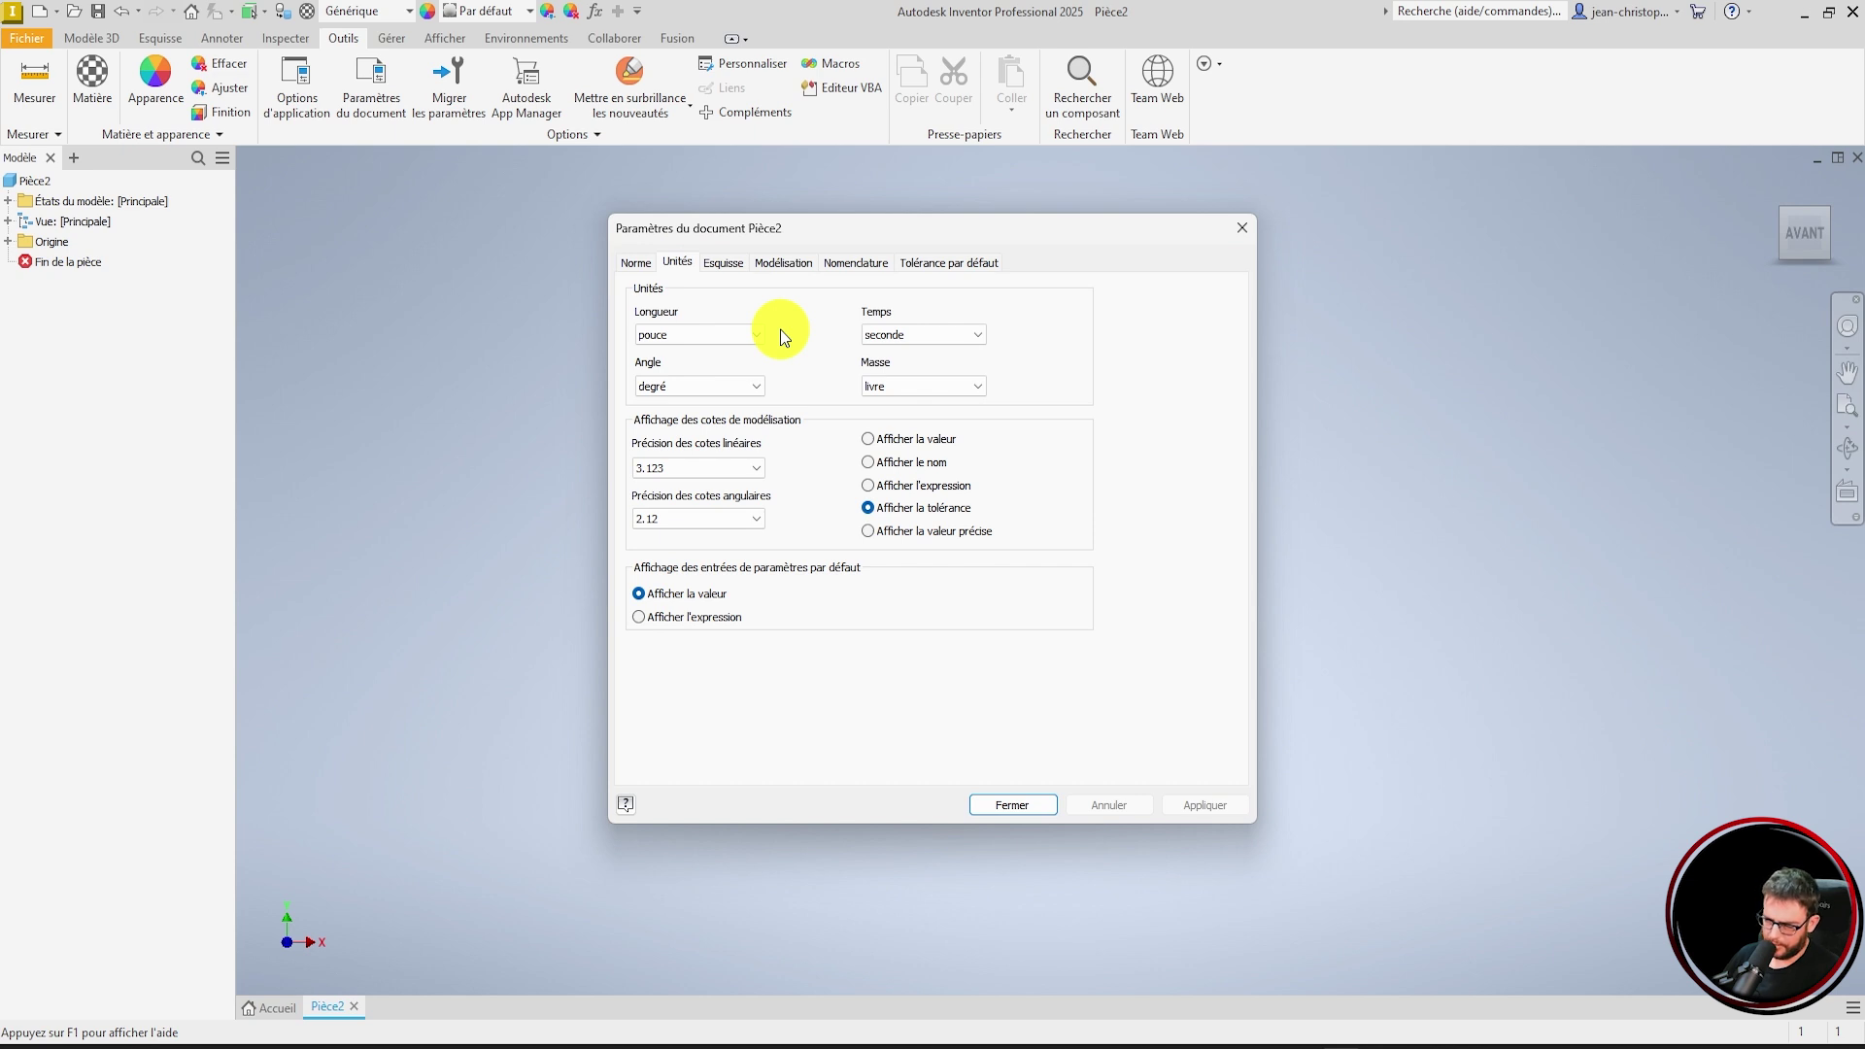
left_click(741, 334)
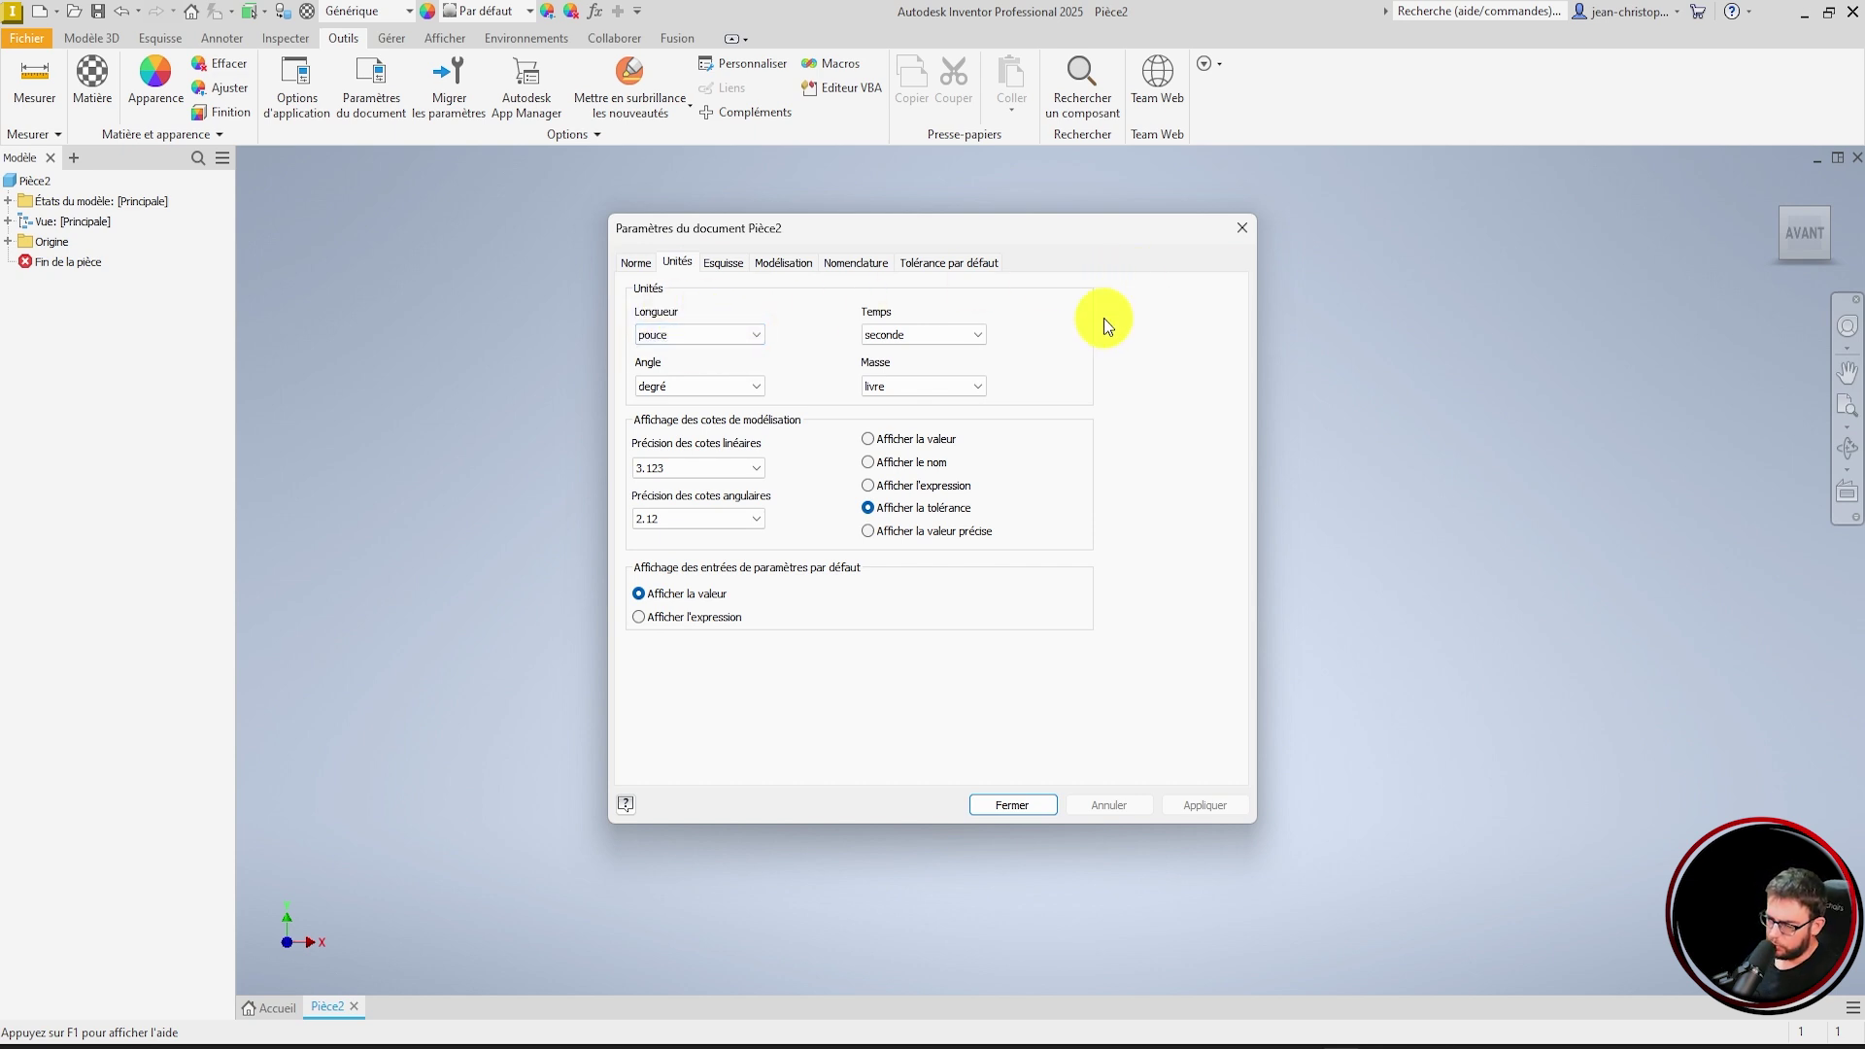
left_click(1242, 229)
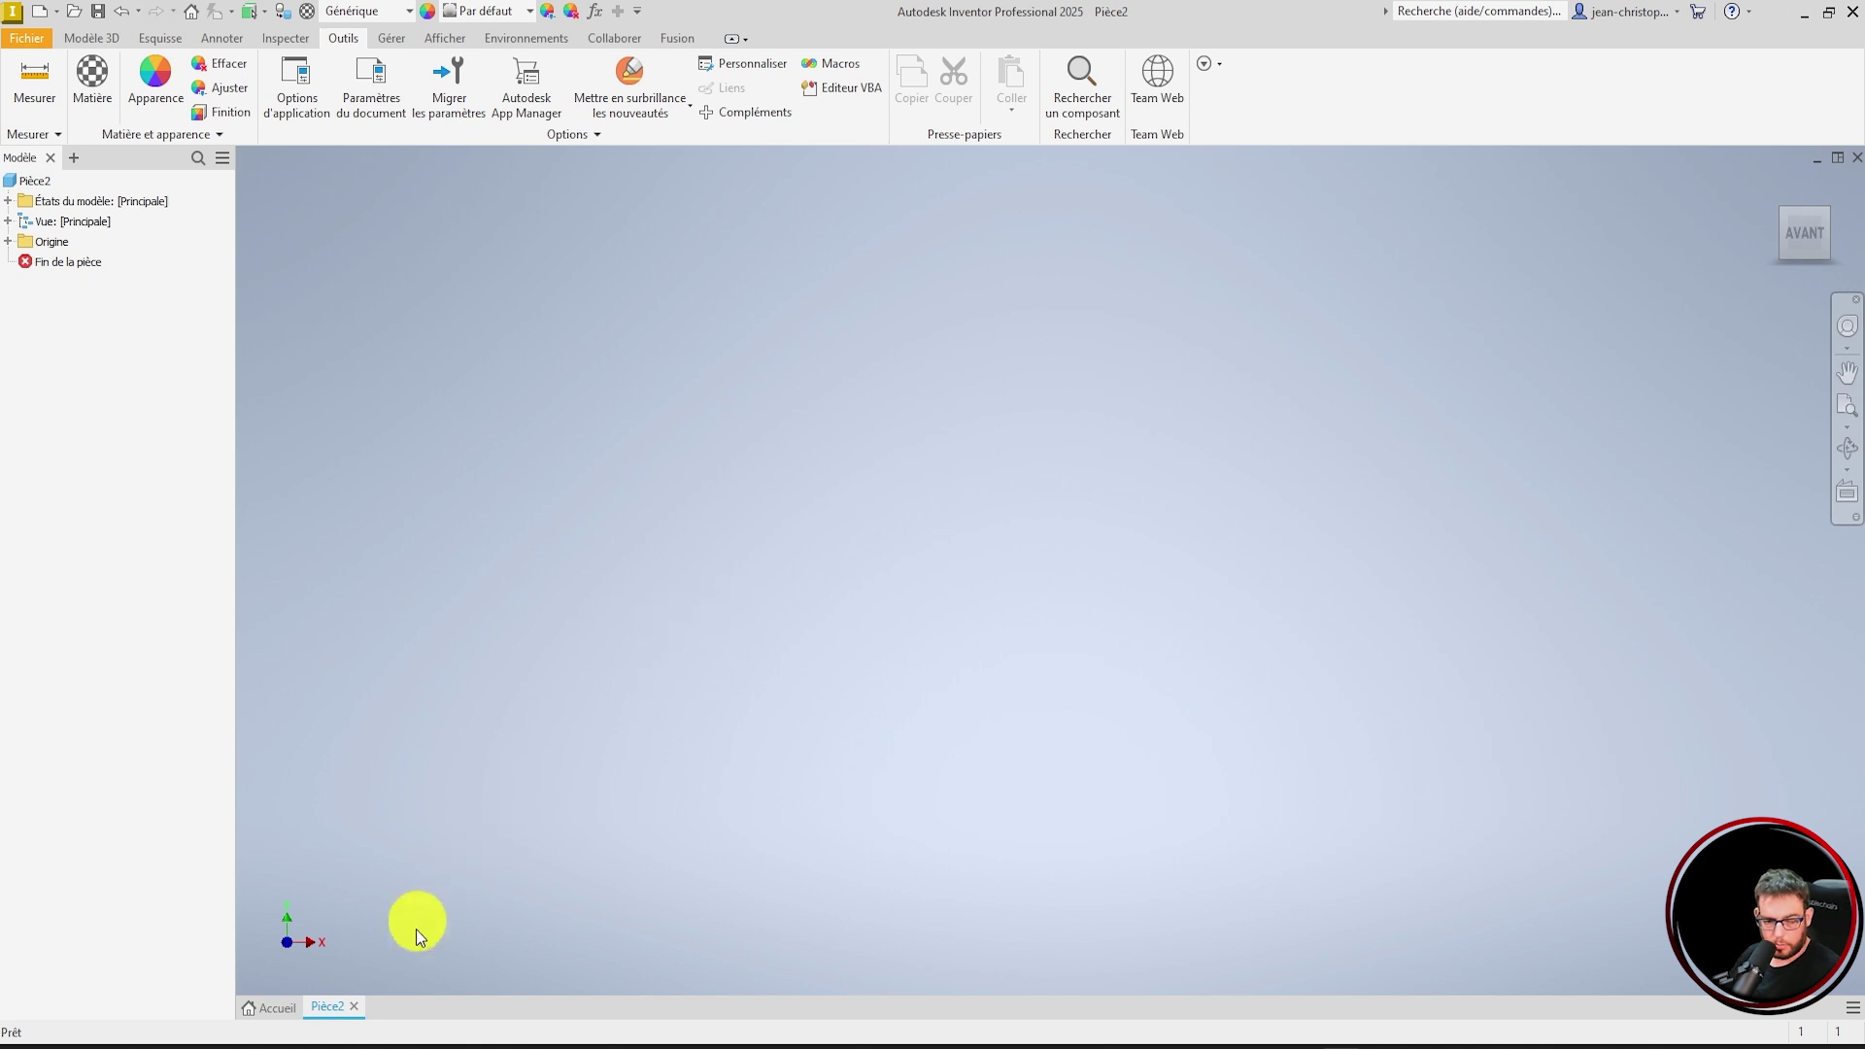
left_click(351, 1005)
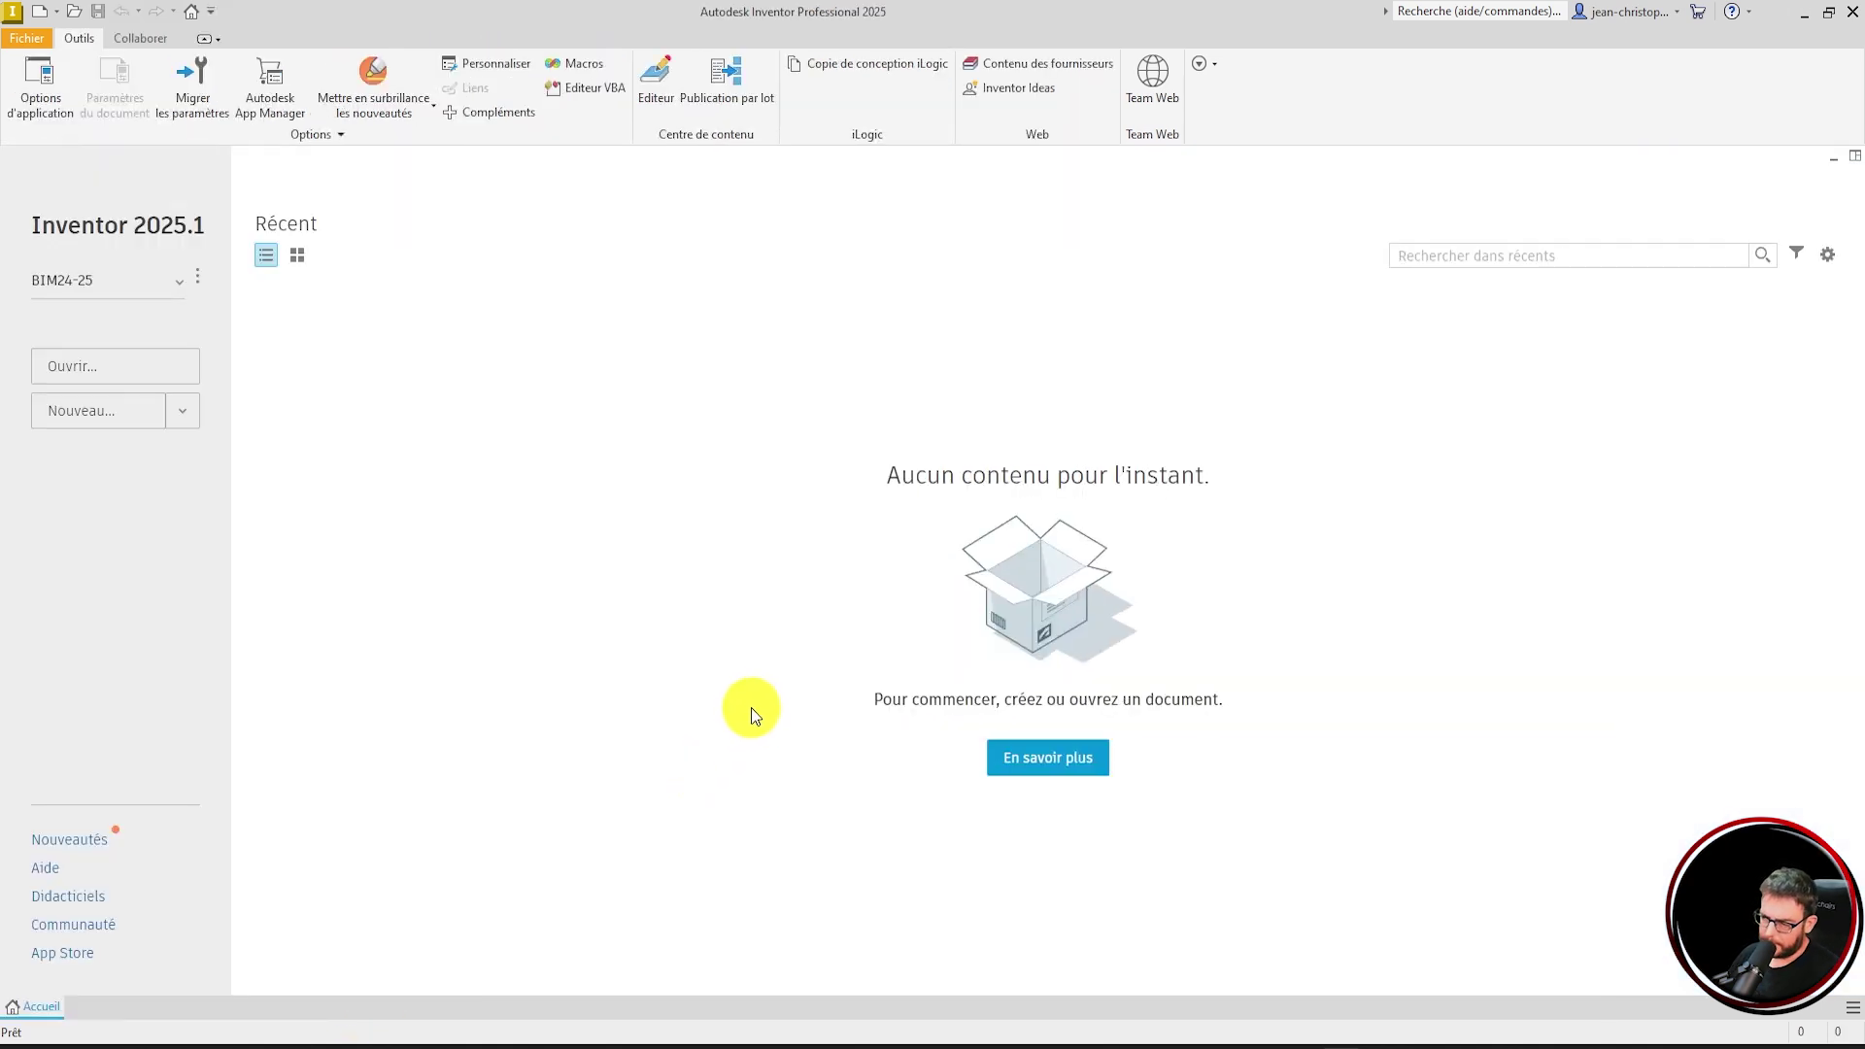
- Set the default template's measurement units to millimetres in the application options, replace the standard templates, and apply the change
left_click(36, 89)
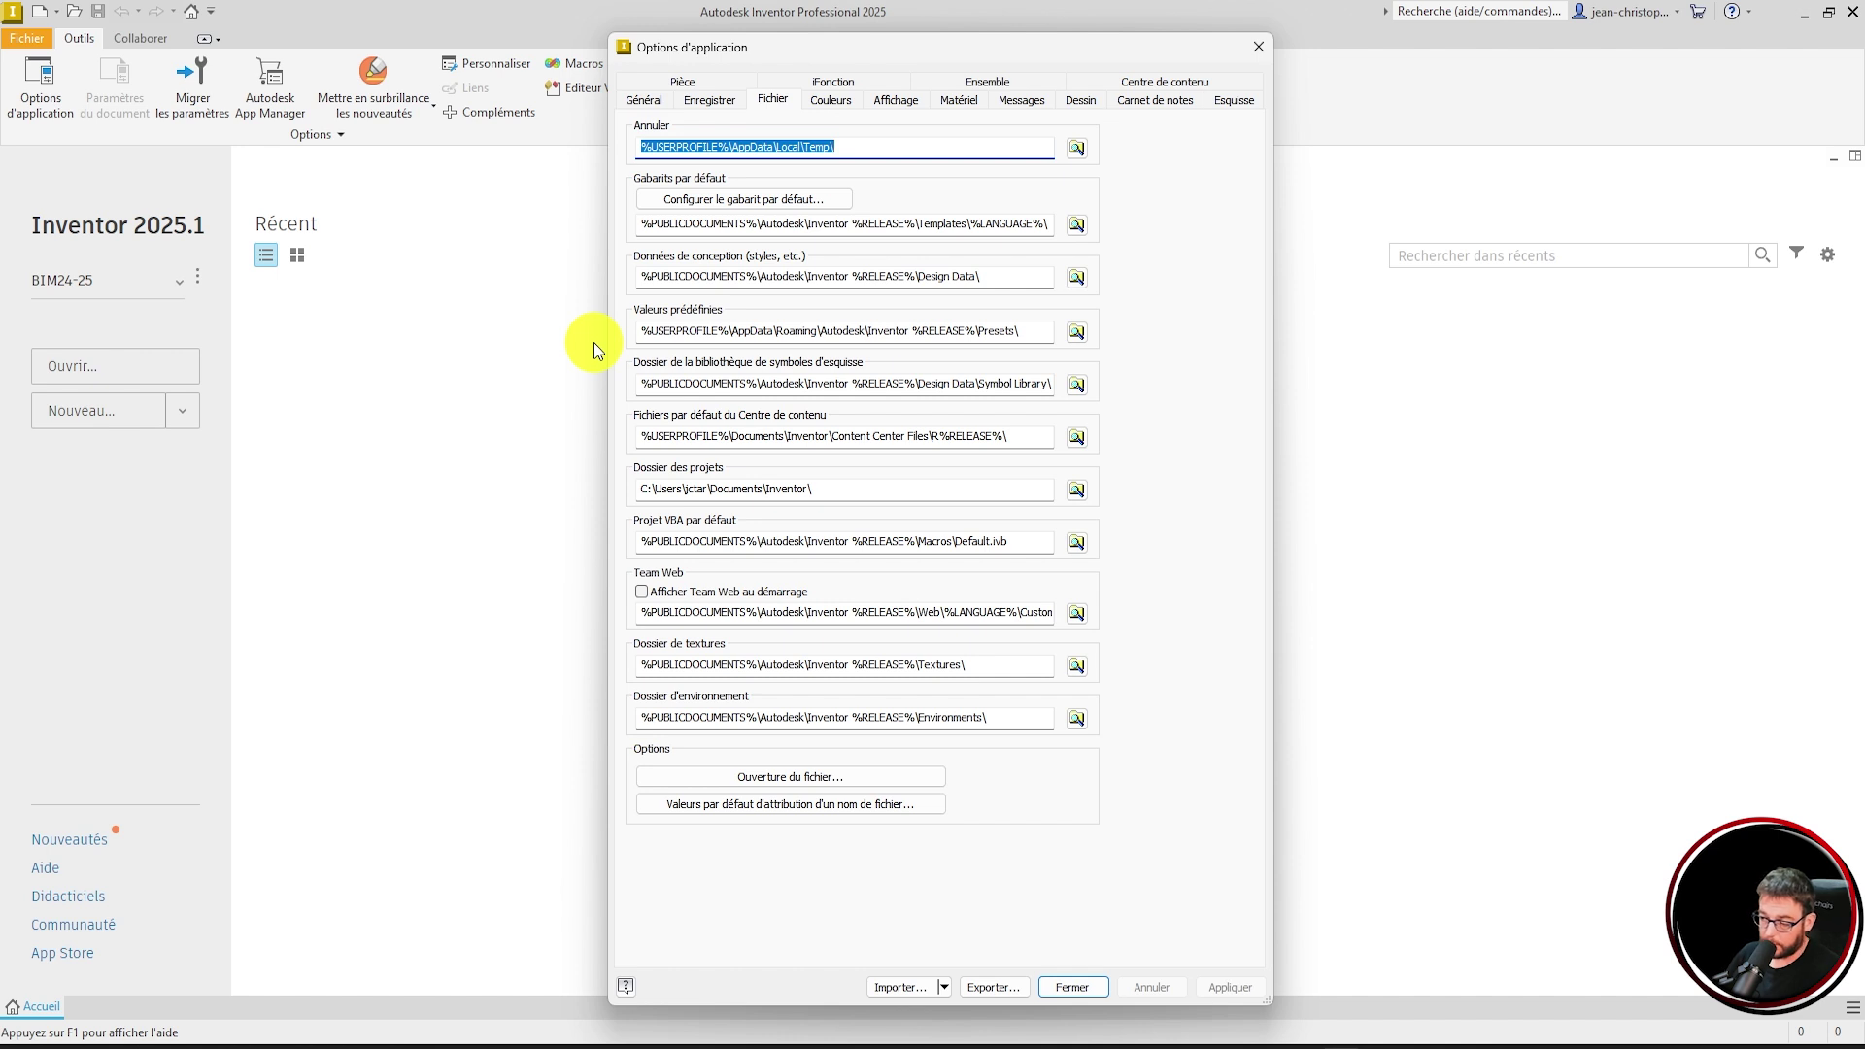
left_click(707, 200)
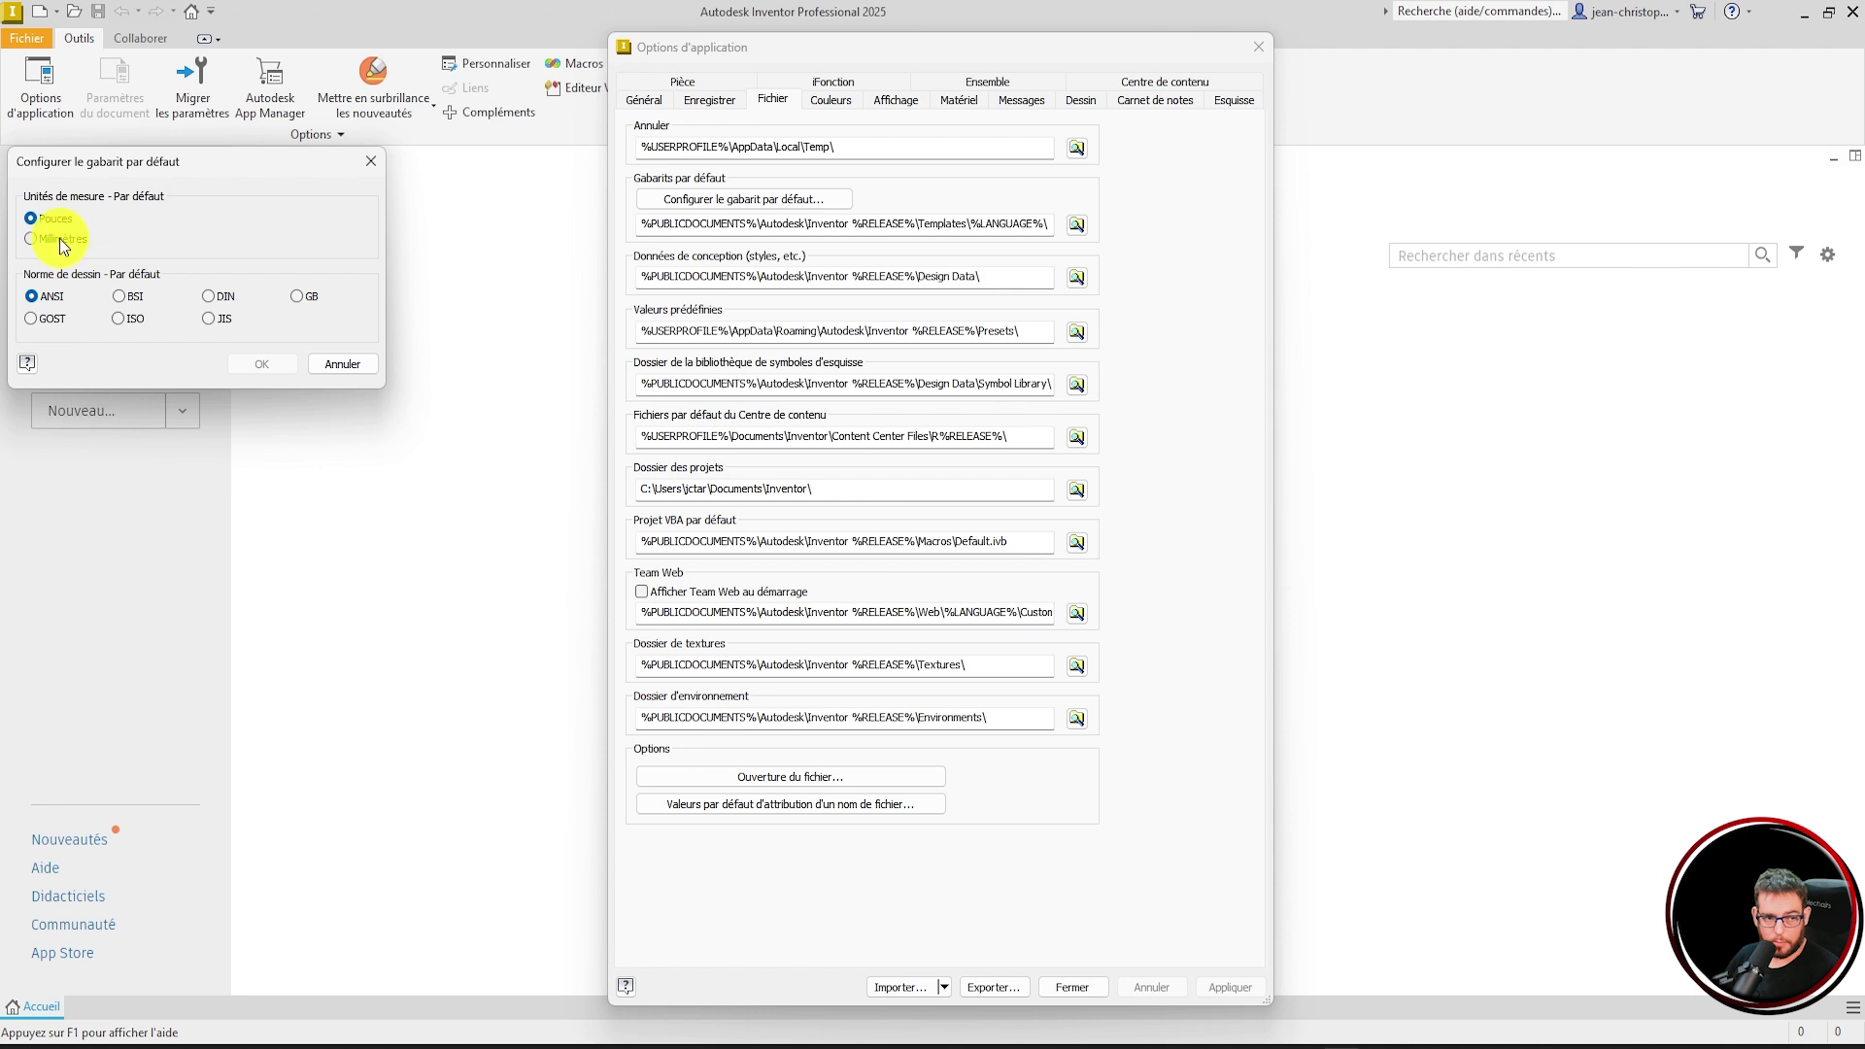
left_click(61, 239)
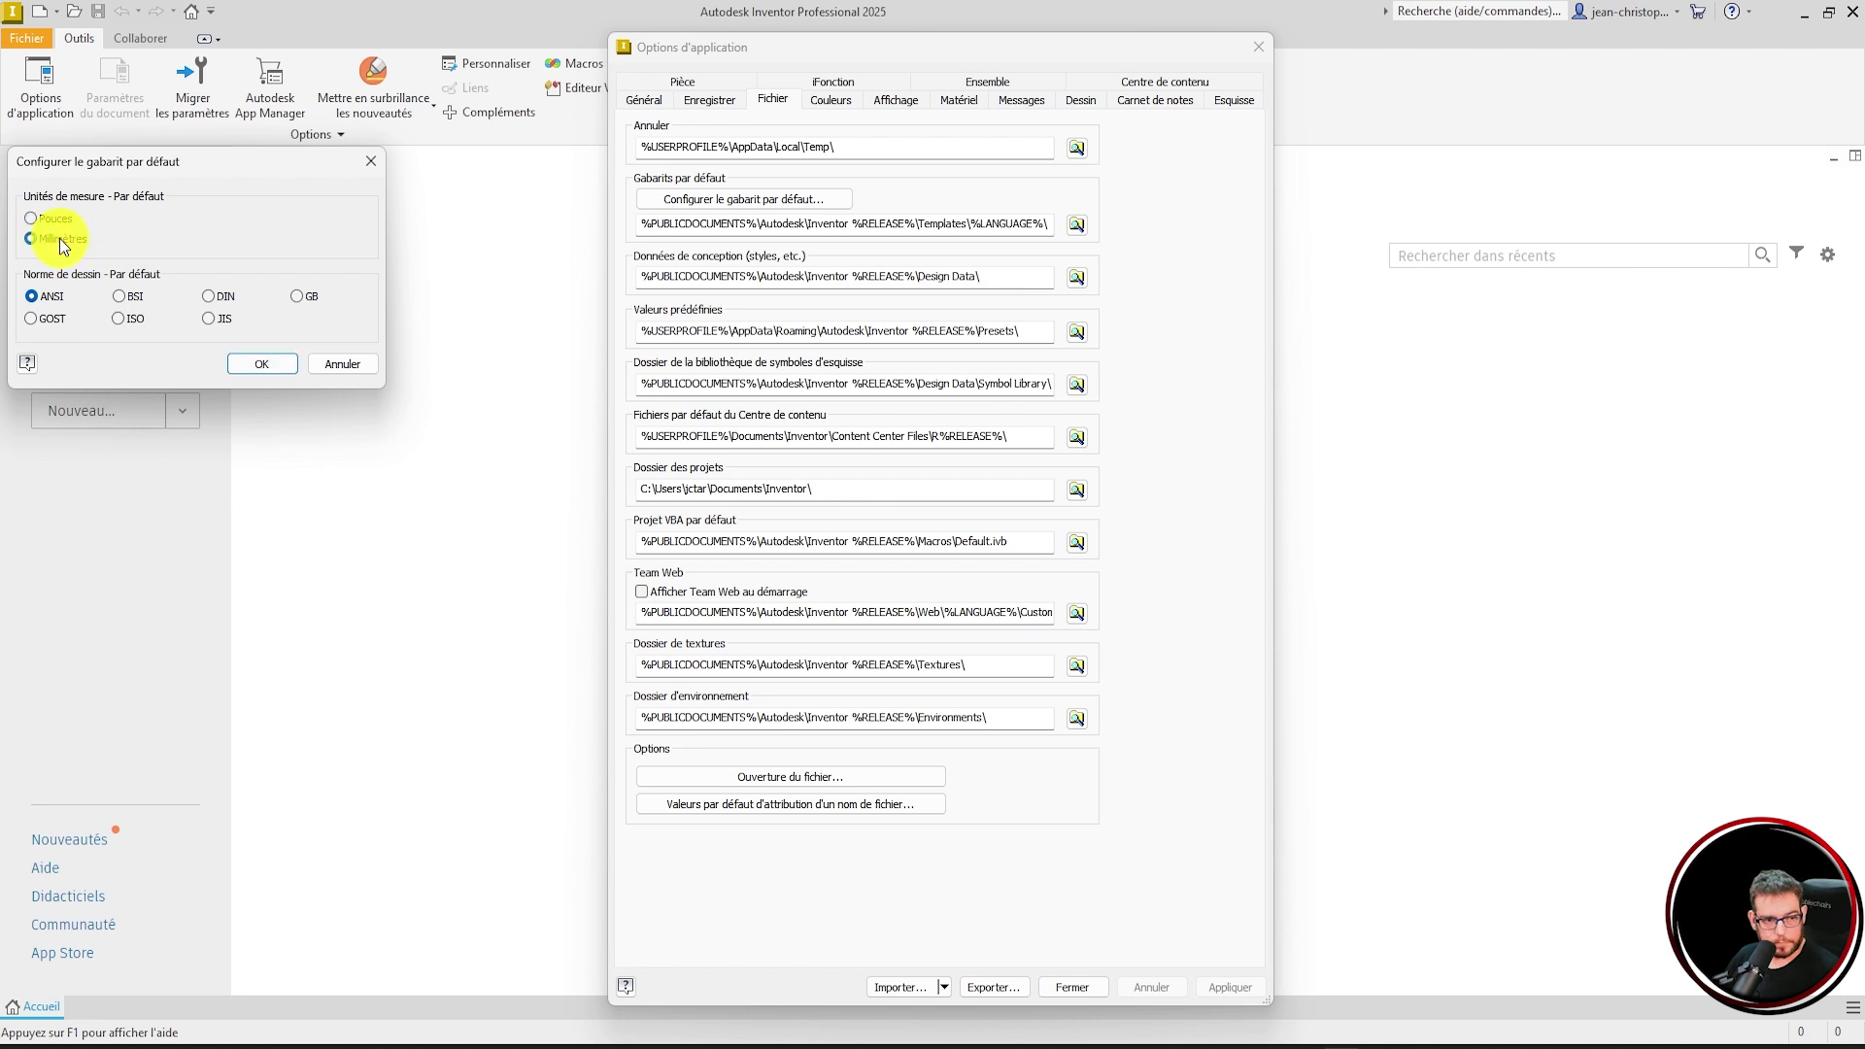
left_click(263, 364)
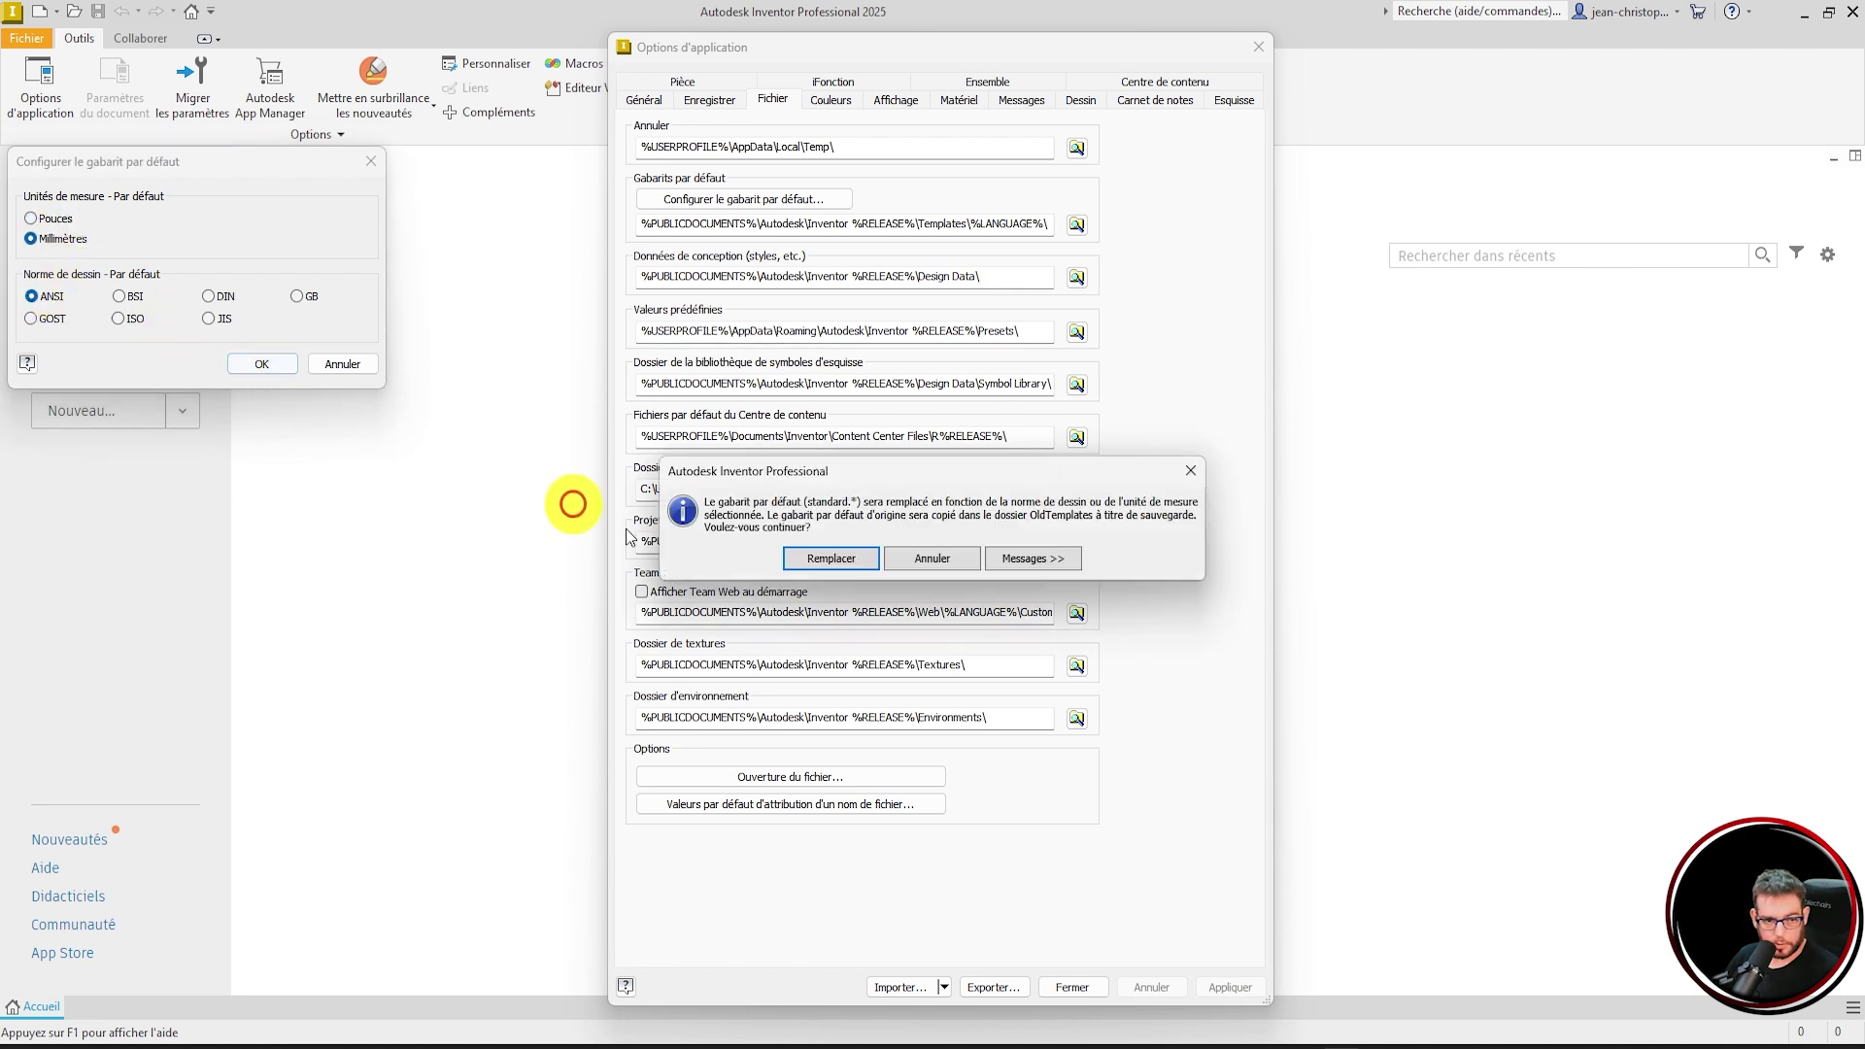
left_click(835, 558)
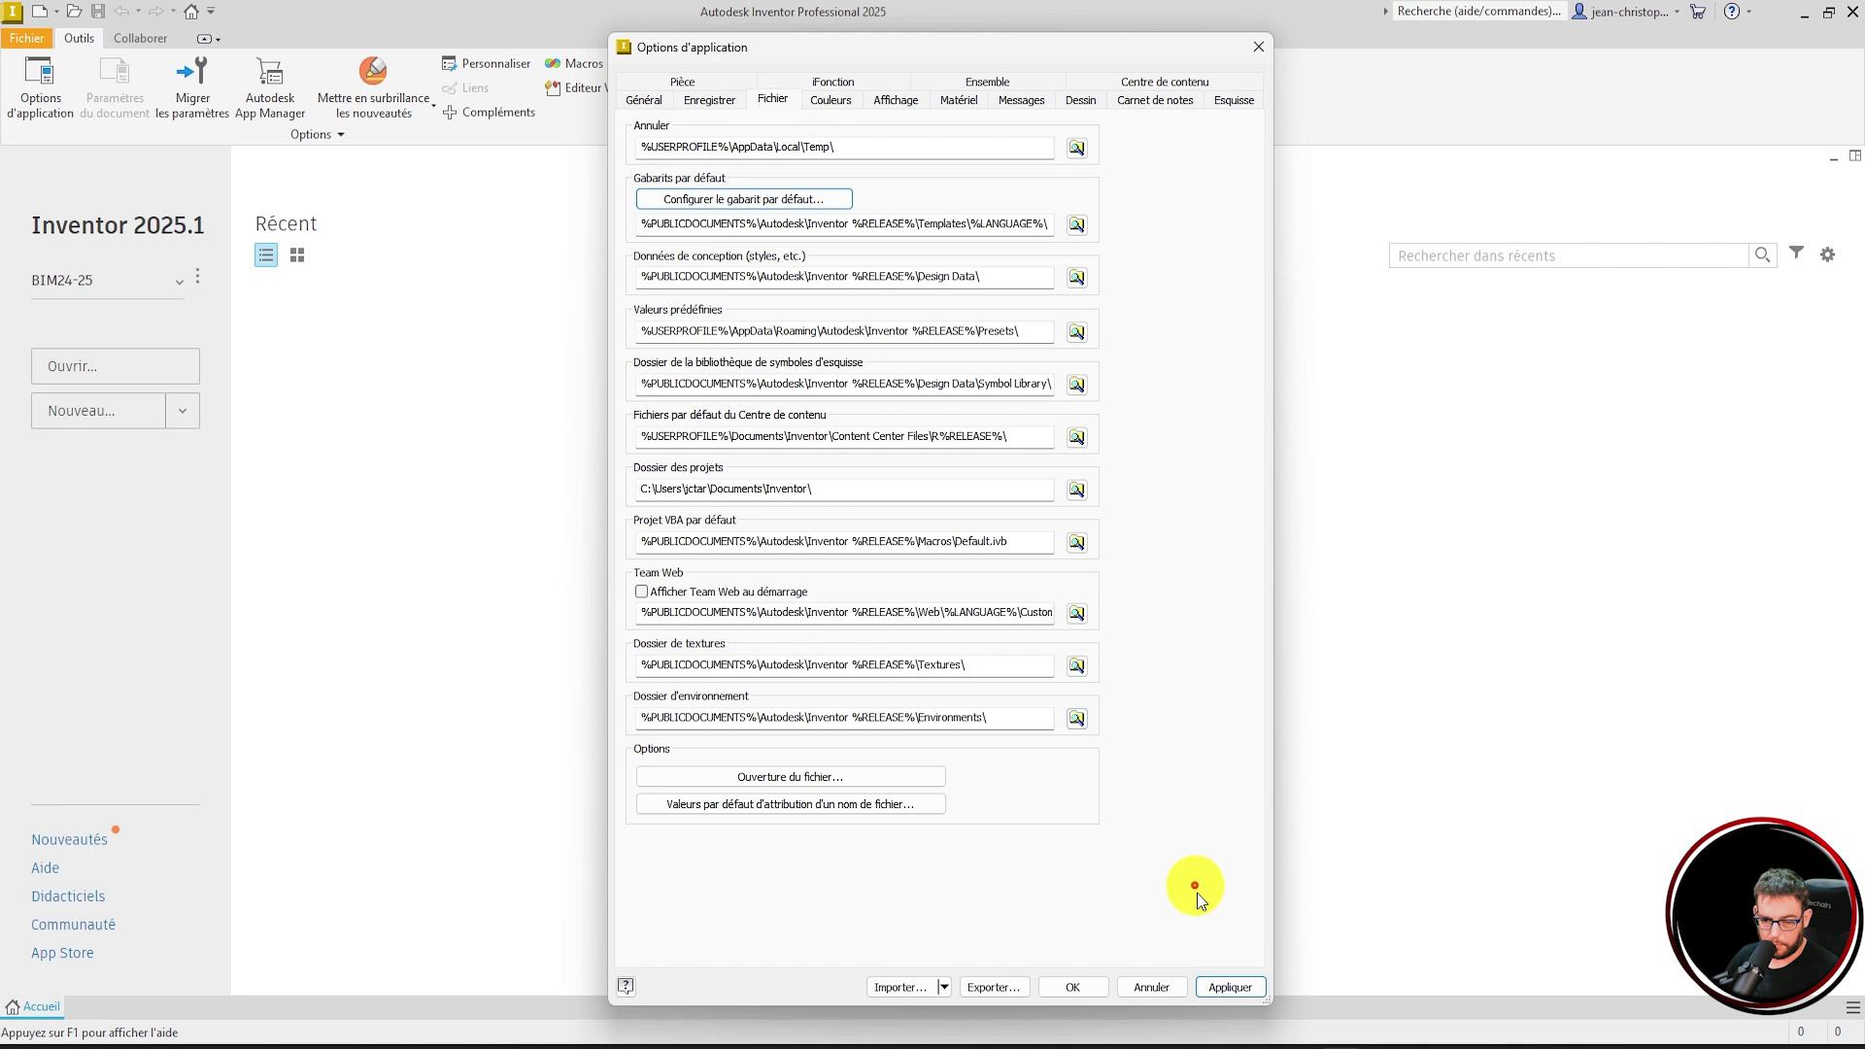
left_click(1230, 988)
left_click(1072, 988)
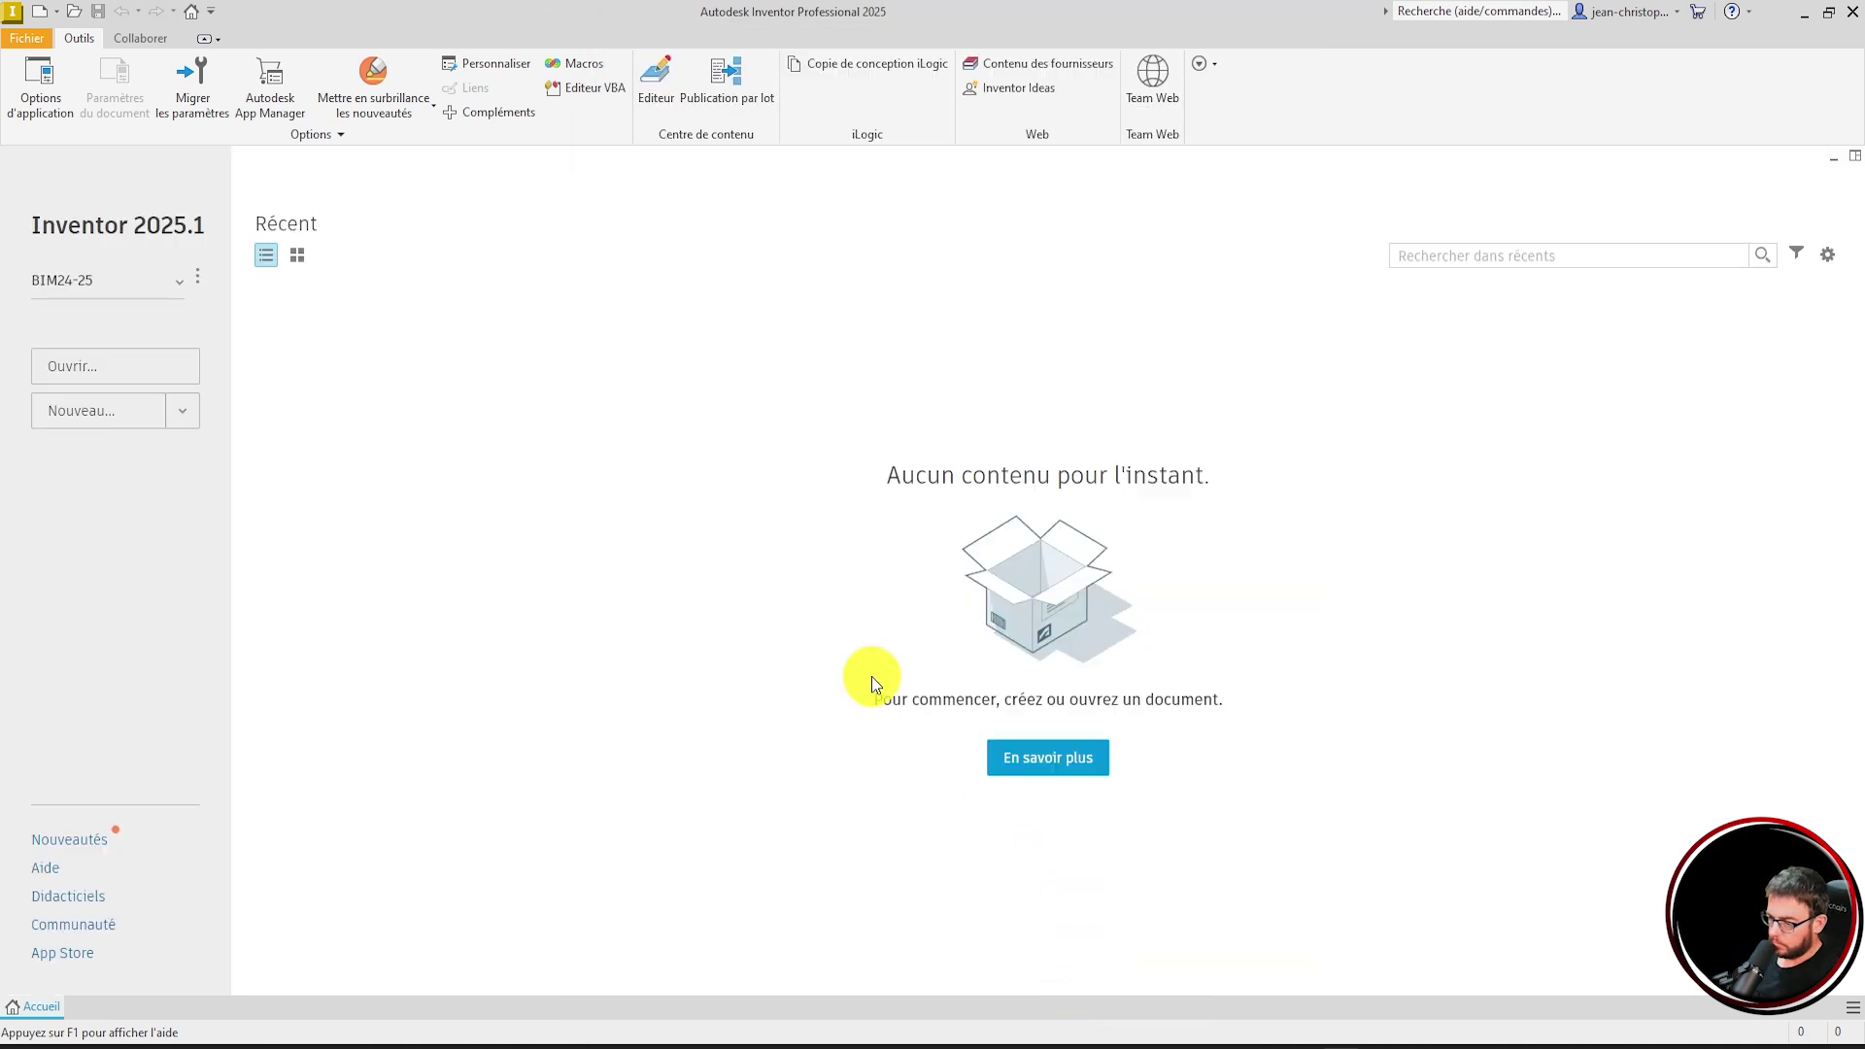
- Create a new part and set its length unit to metres in the document settings
left_click(183, 411)
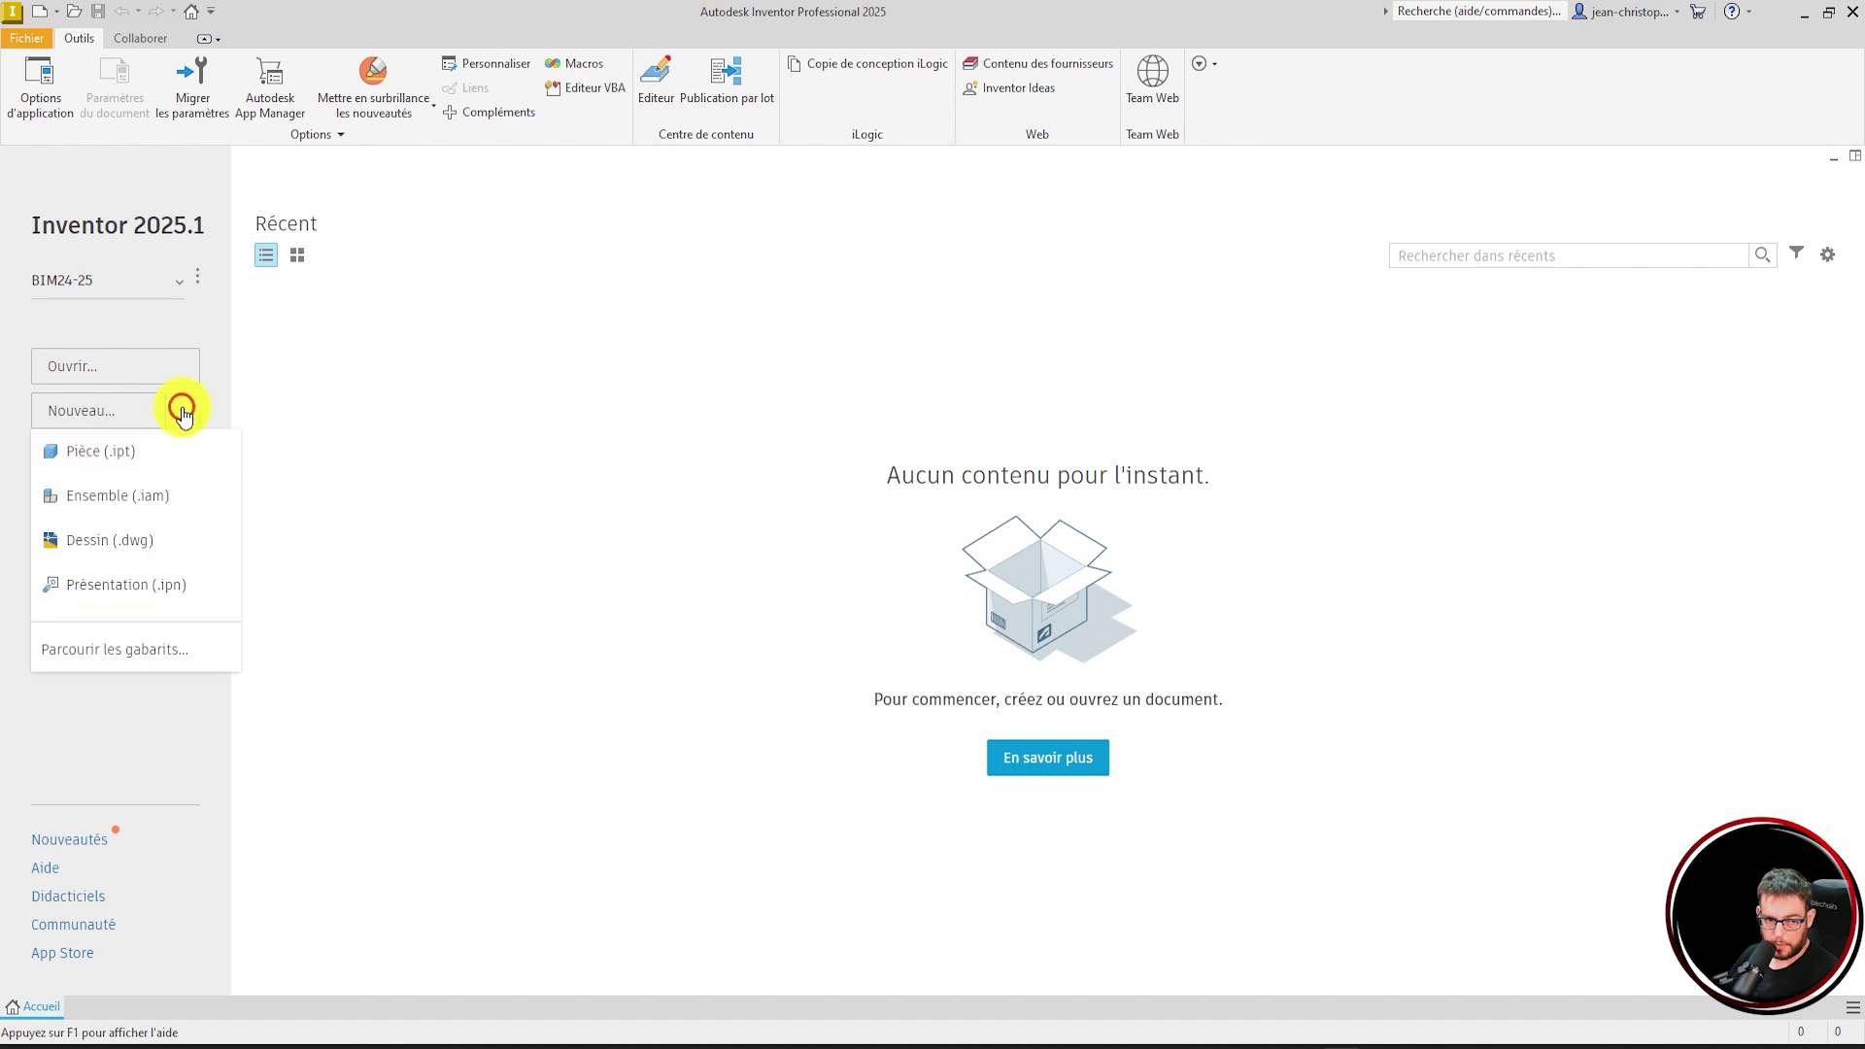
left_click(137, 470)
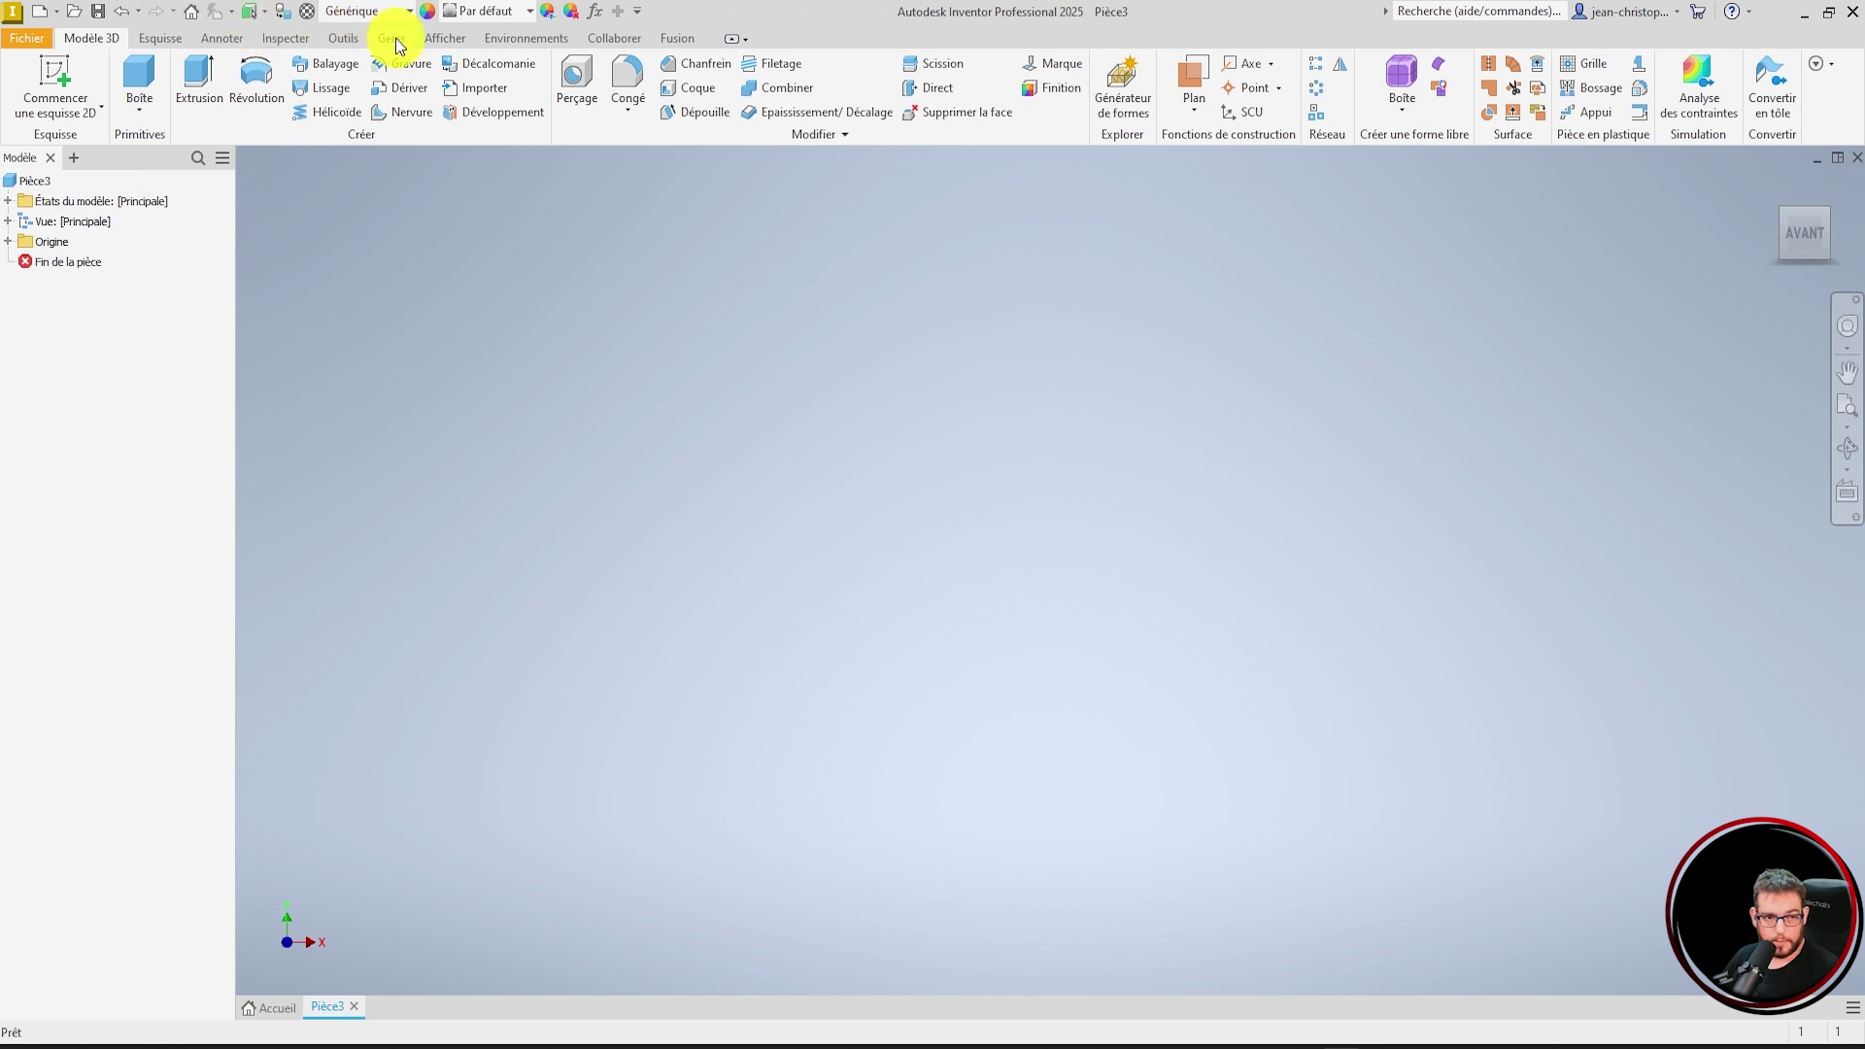
left_click(343, 38)
left_click(371, 83)
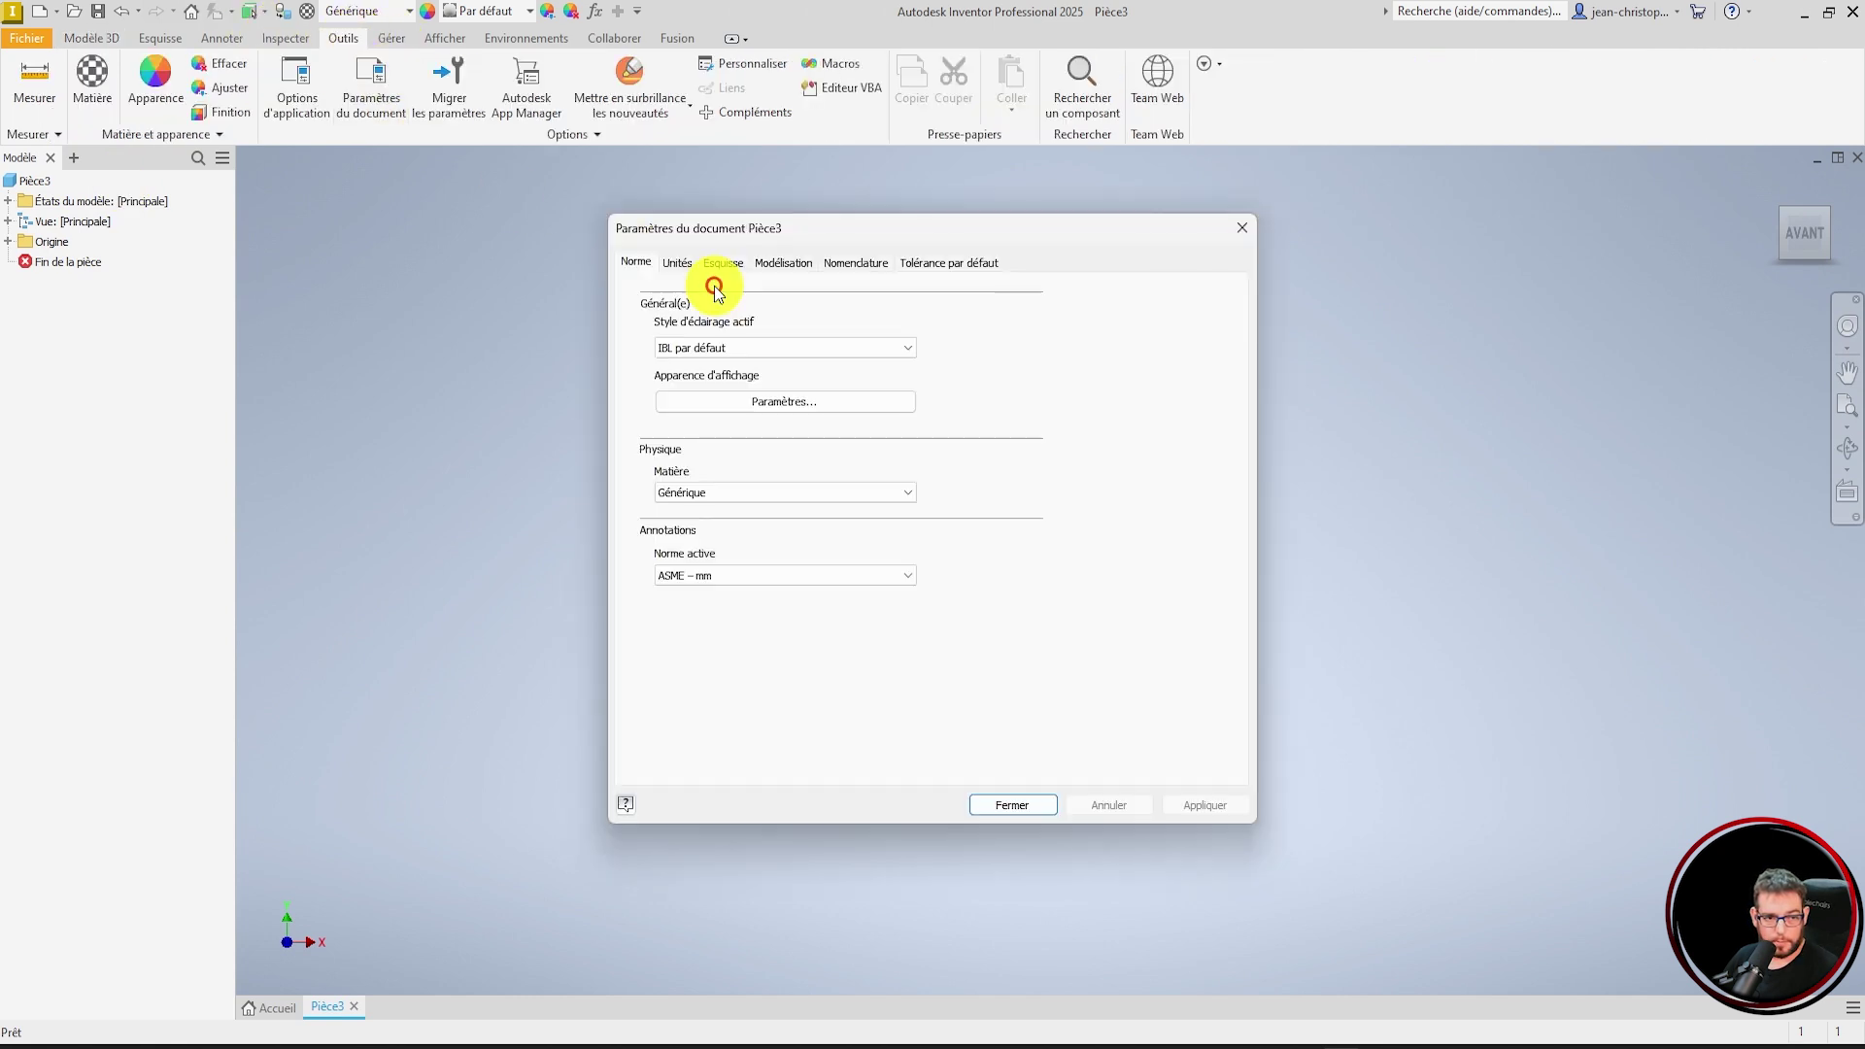
left_click(685, 261)
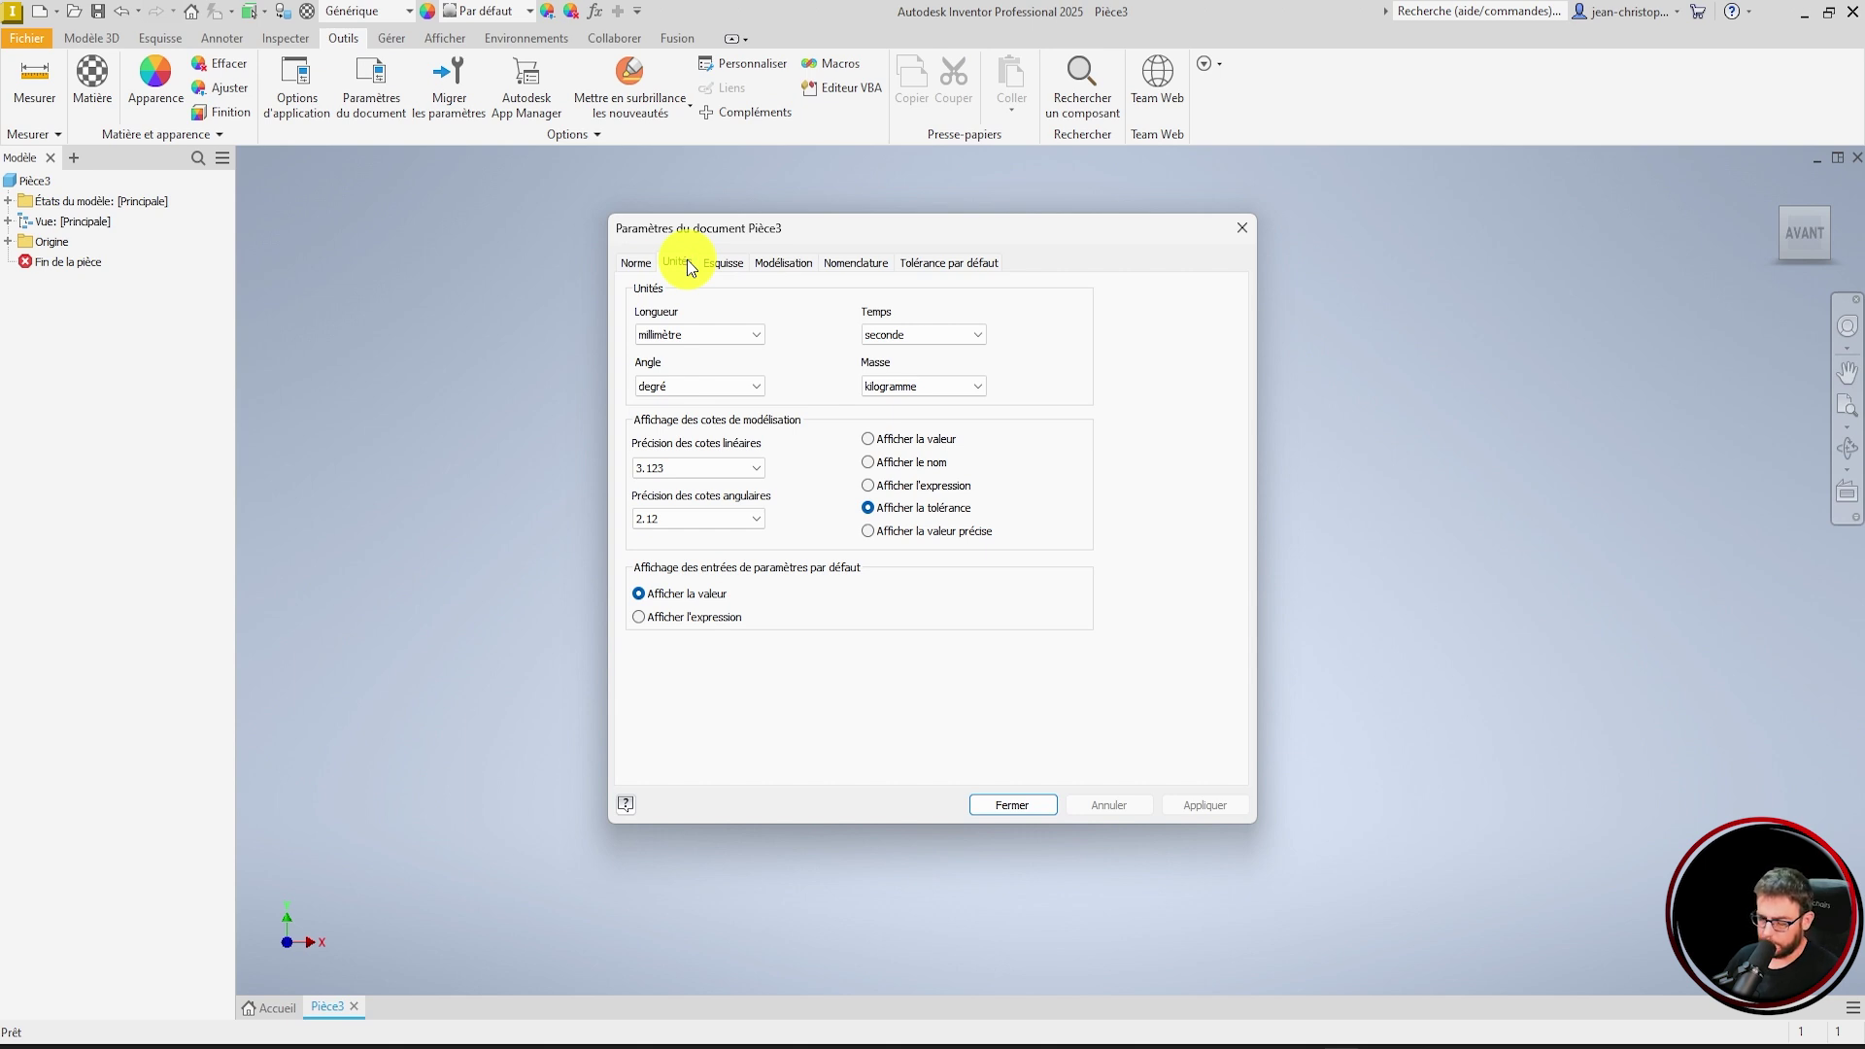
left_click(731, 335)
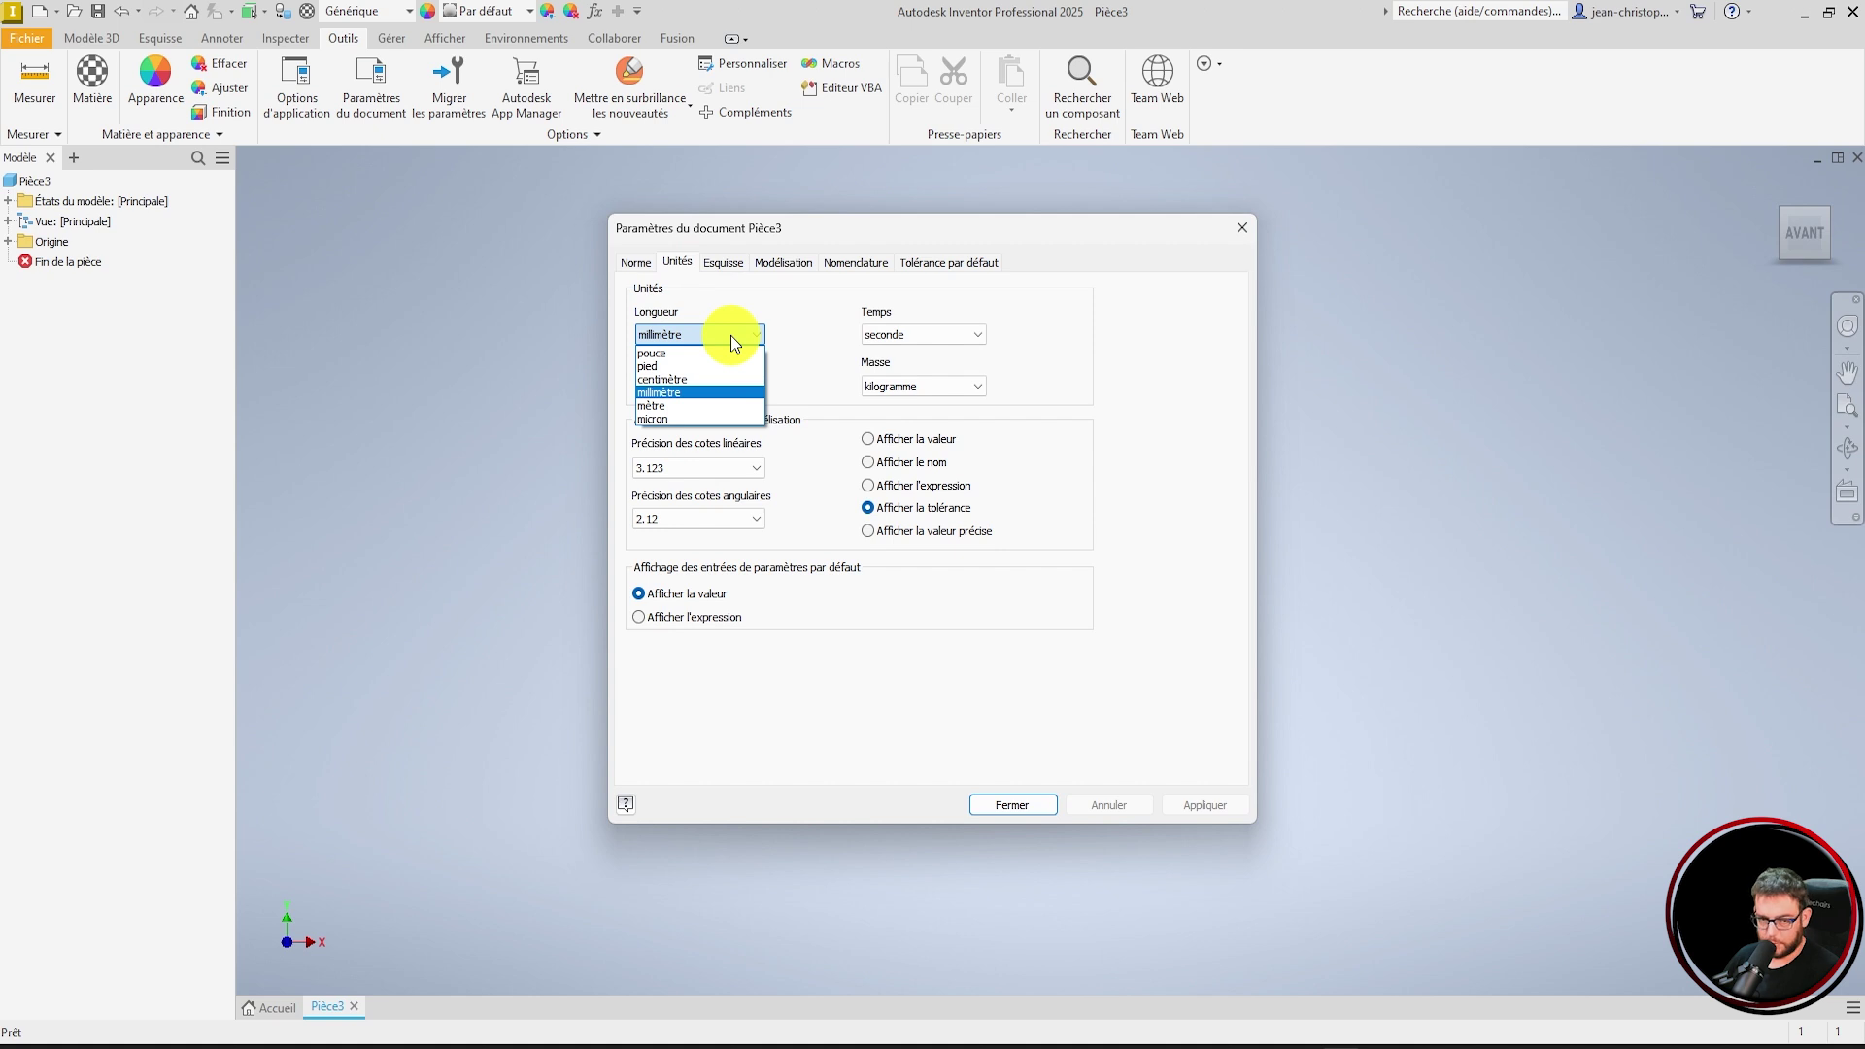
left_click(729, 405)
left_click(1203, 804)
key("Return")
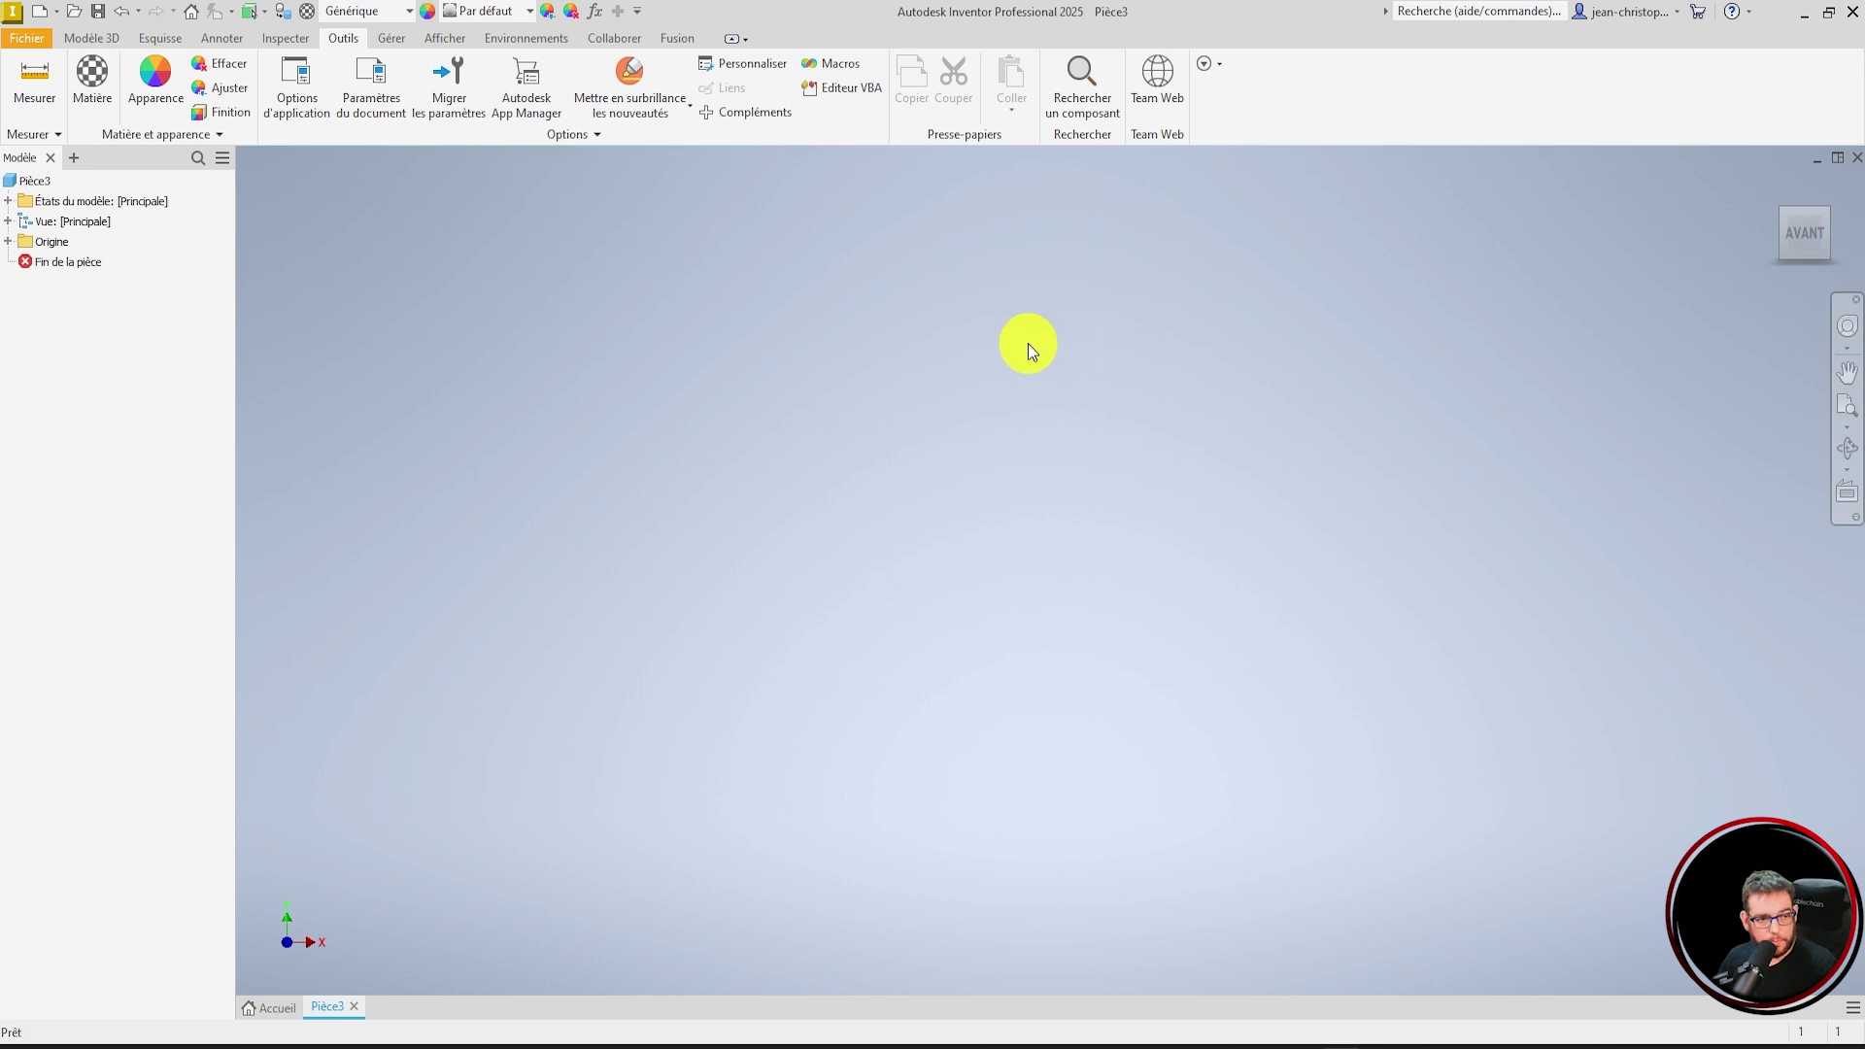
- Expand the model browser folders, create an empty 2D sketch on the horizontal XZ plane, and finish it
left_click(90, 39)
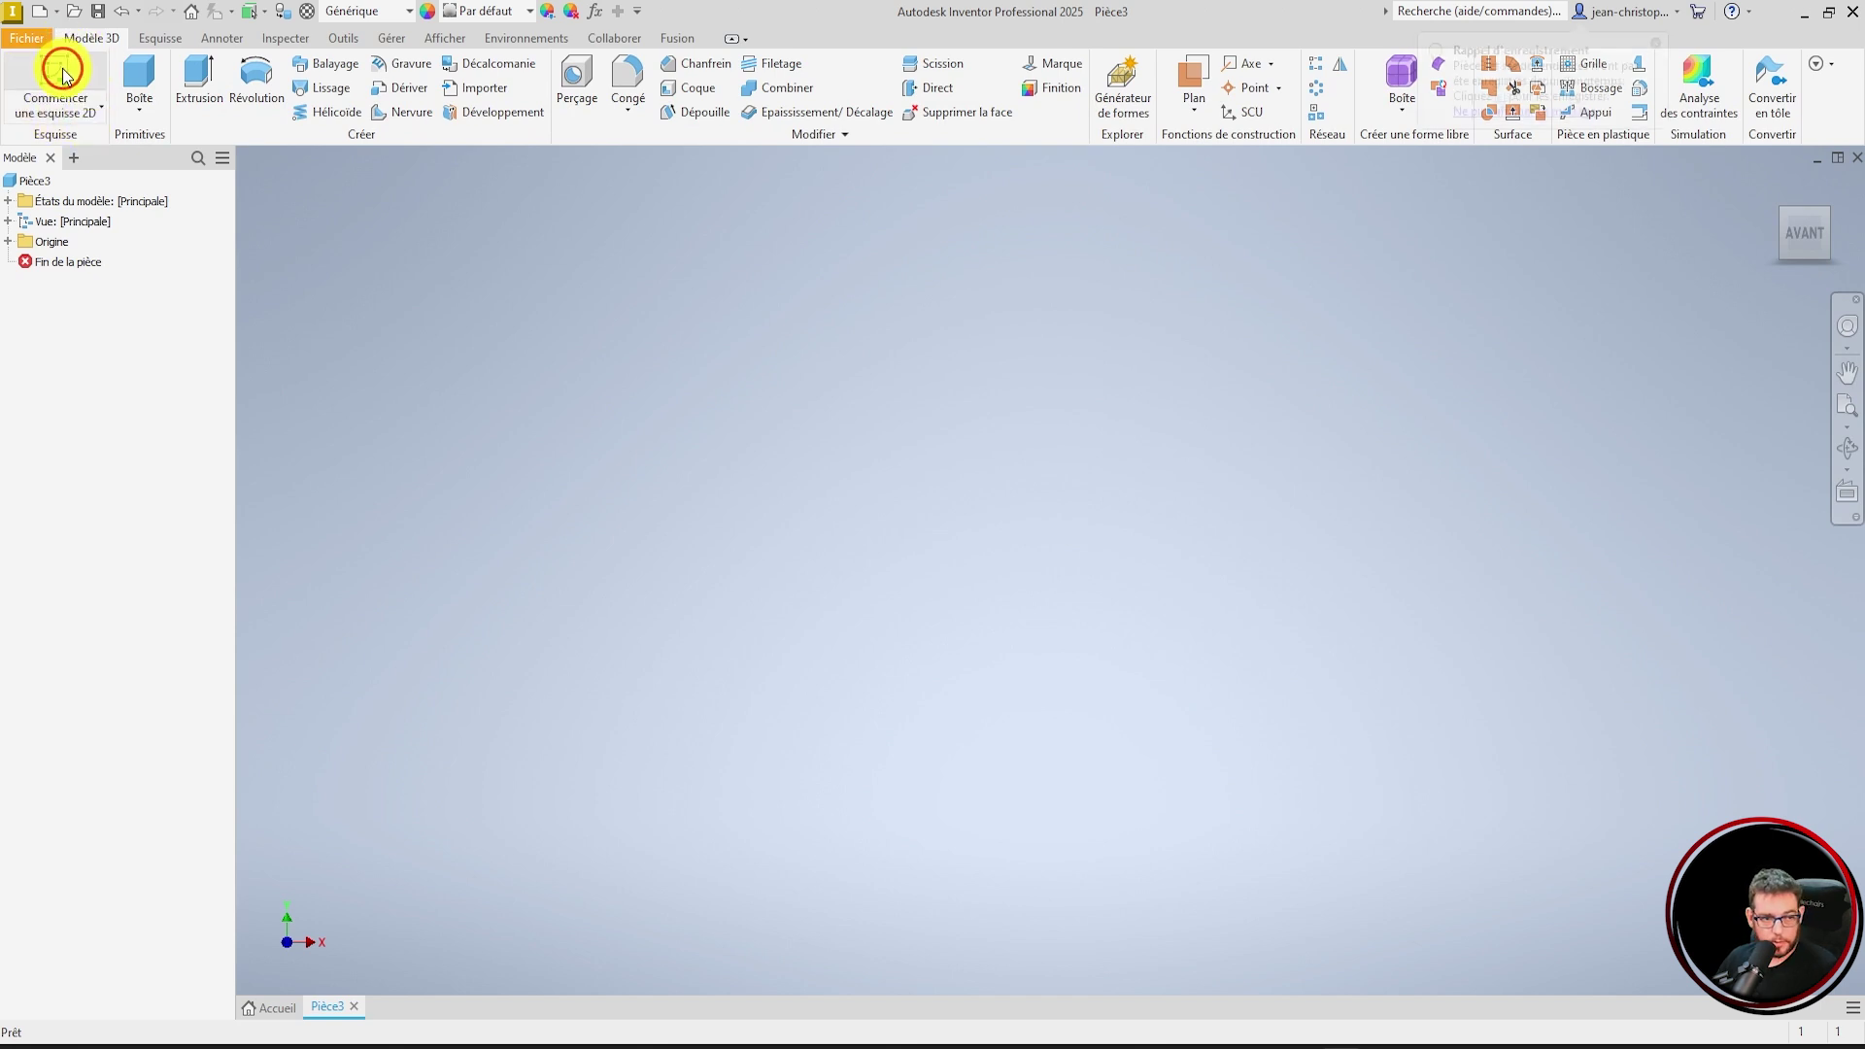
left_click(62, 68)
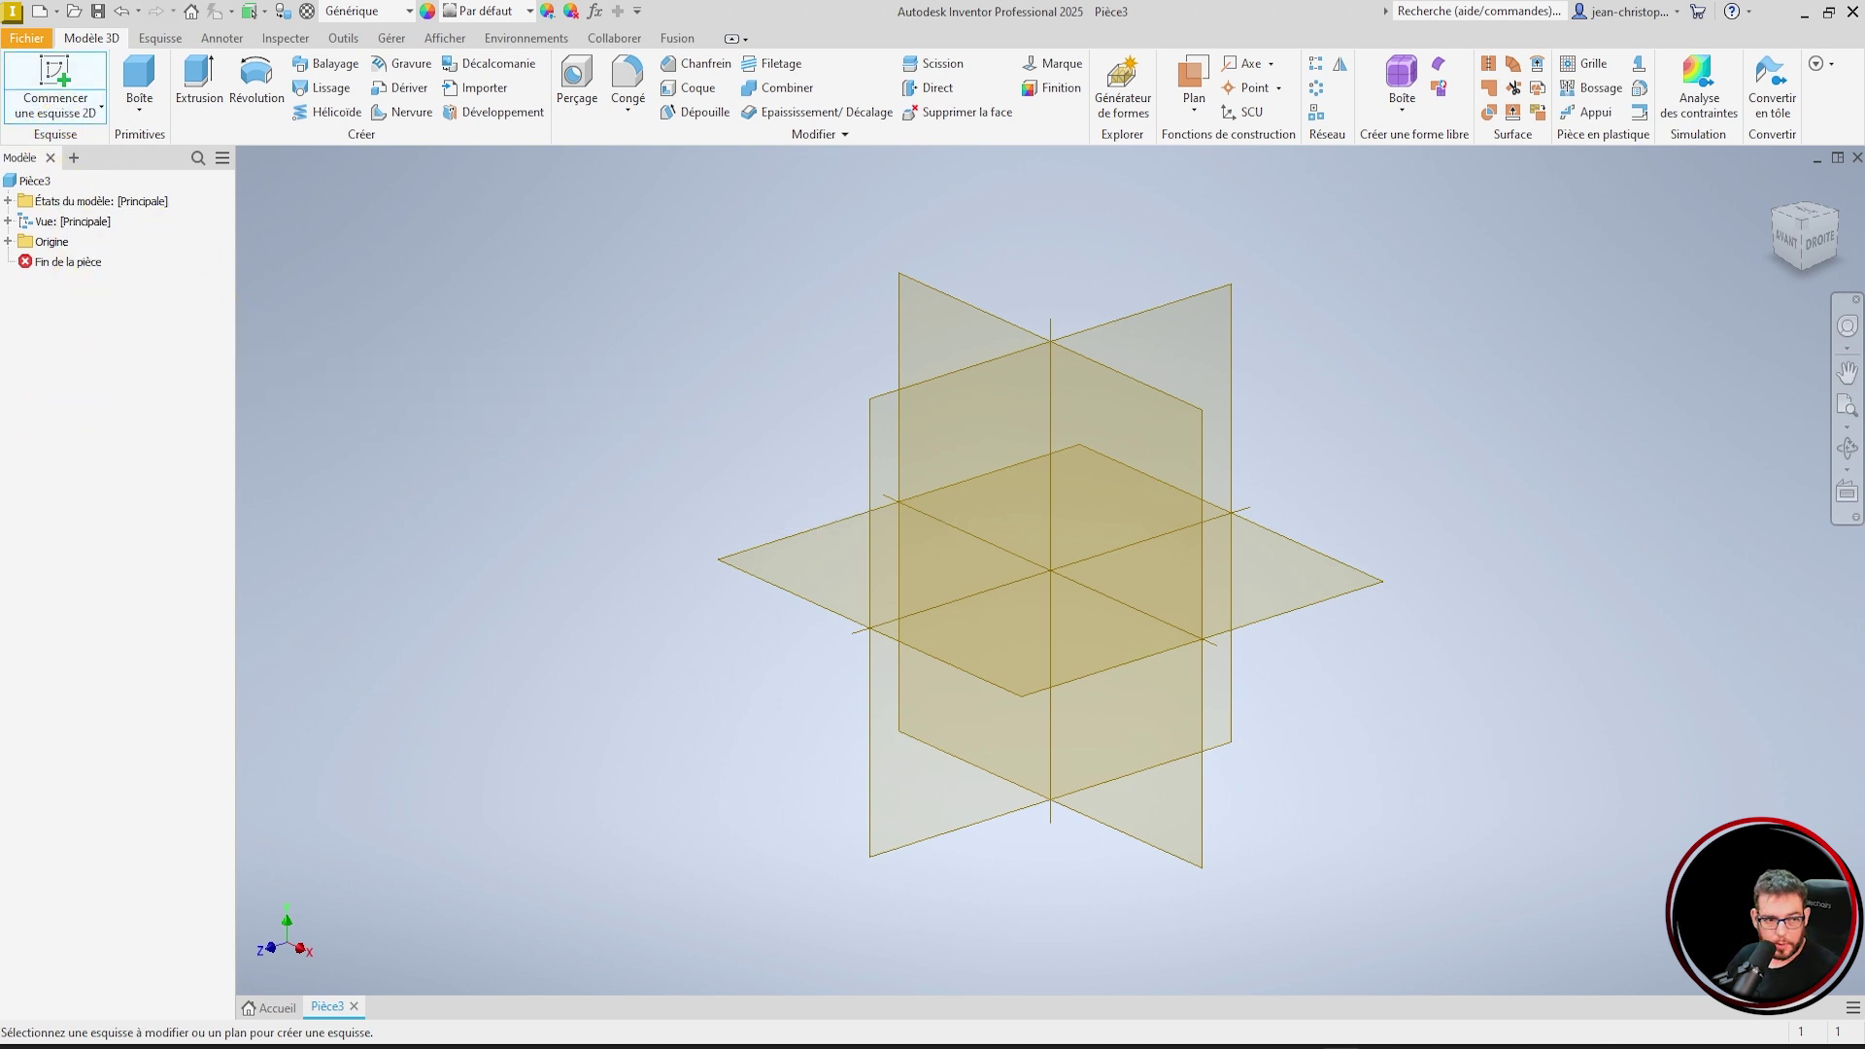
left_click(9, 201)
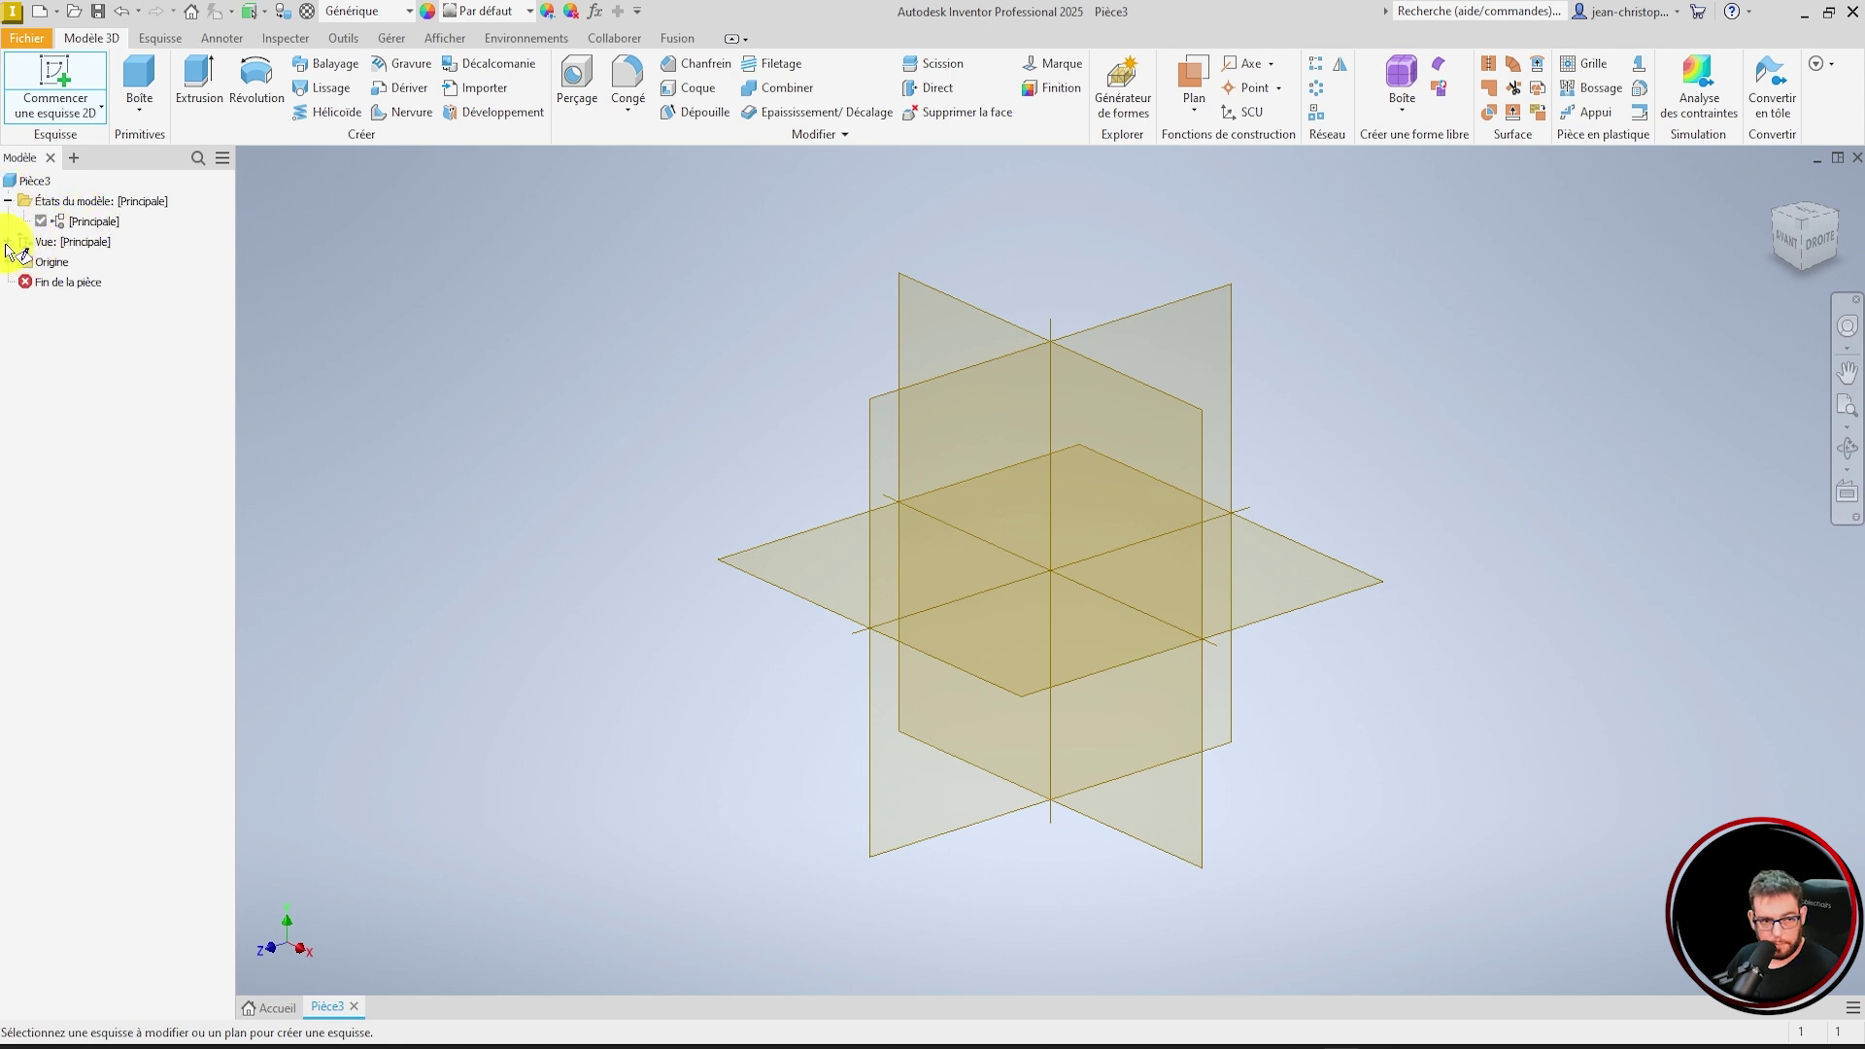
left_click(8, 242)
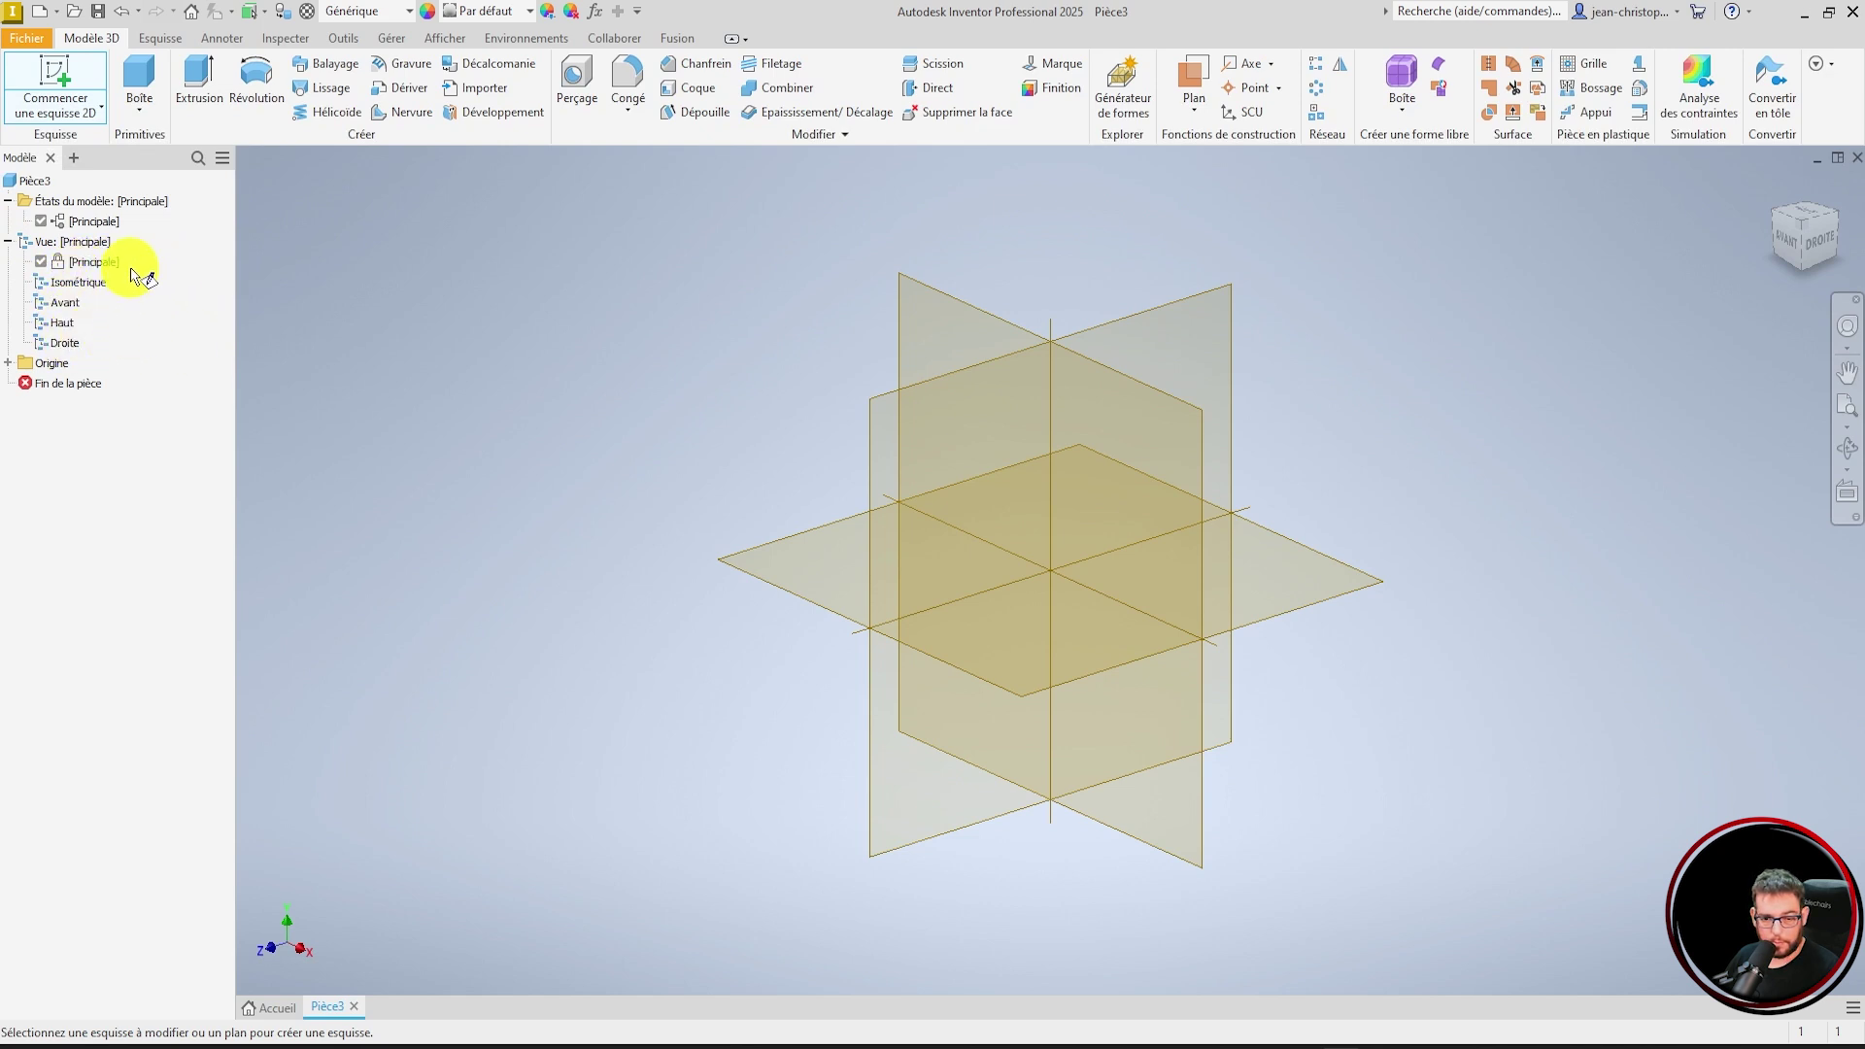
left_click(8, 363)
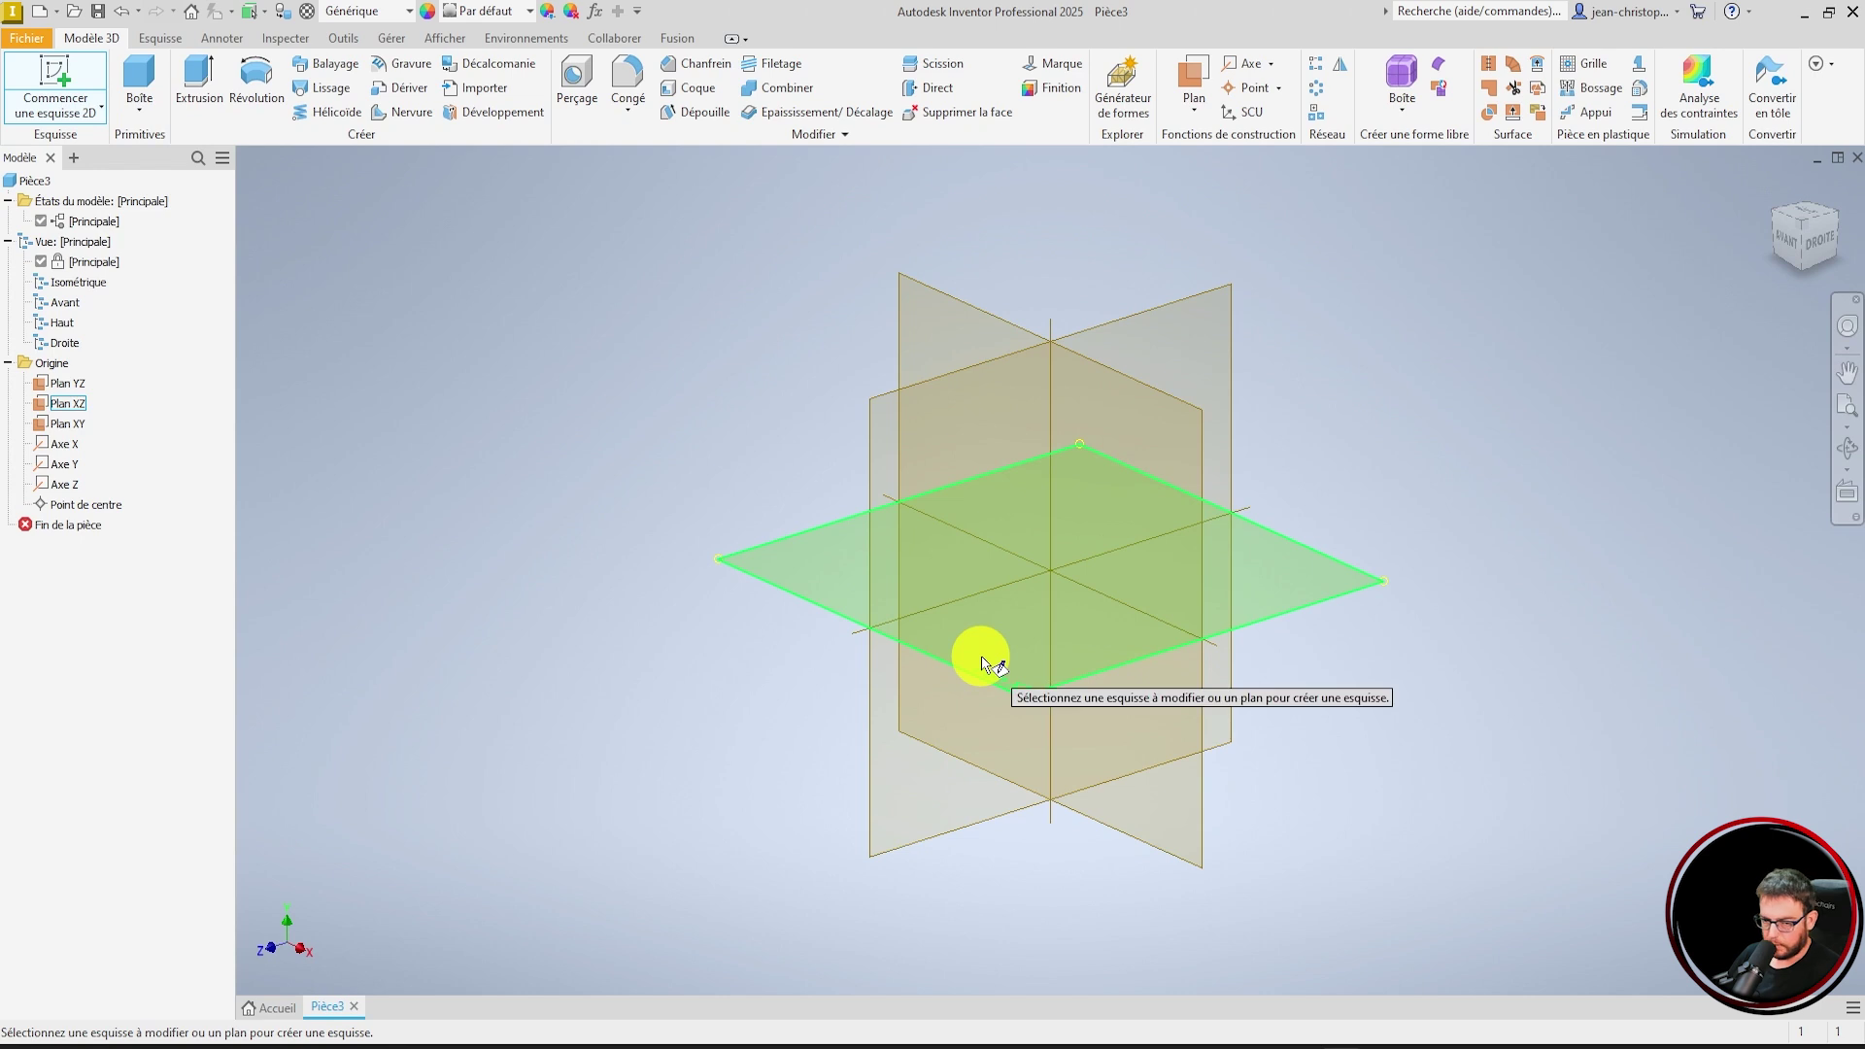
left_click(1011, 645)
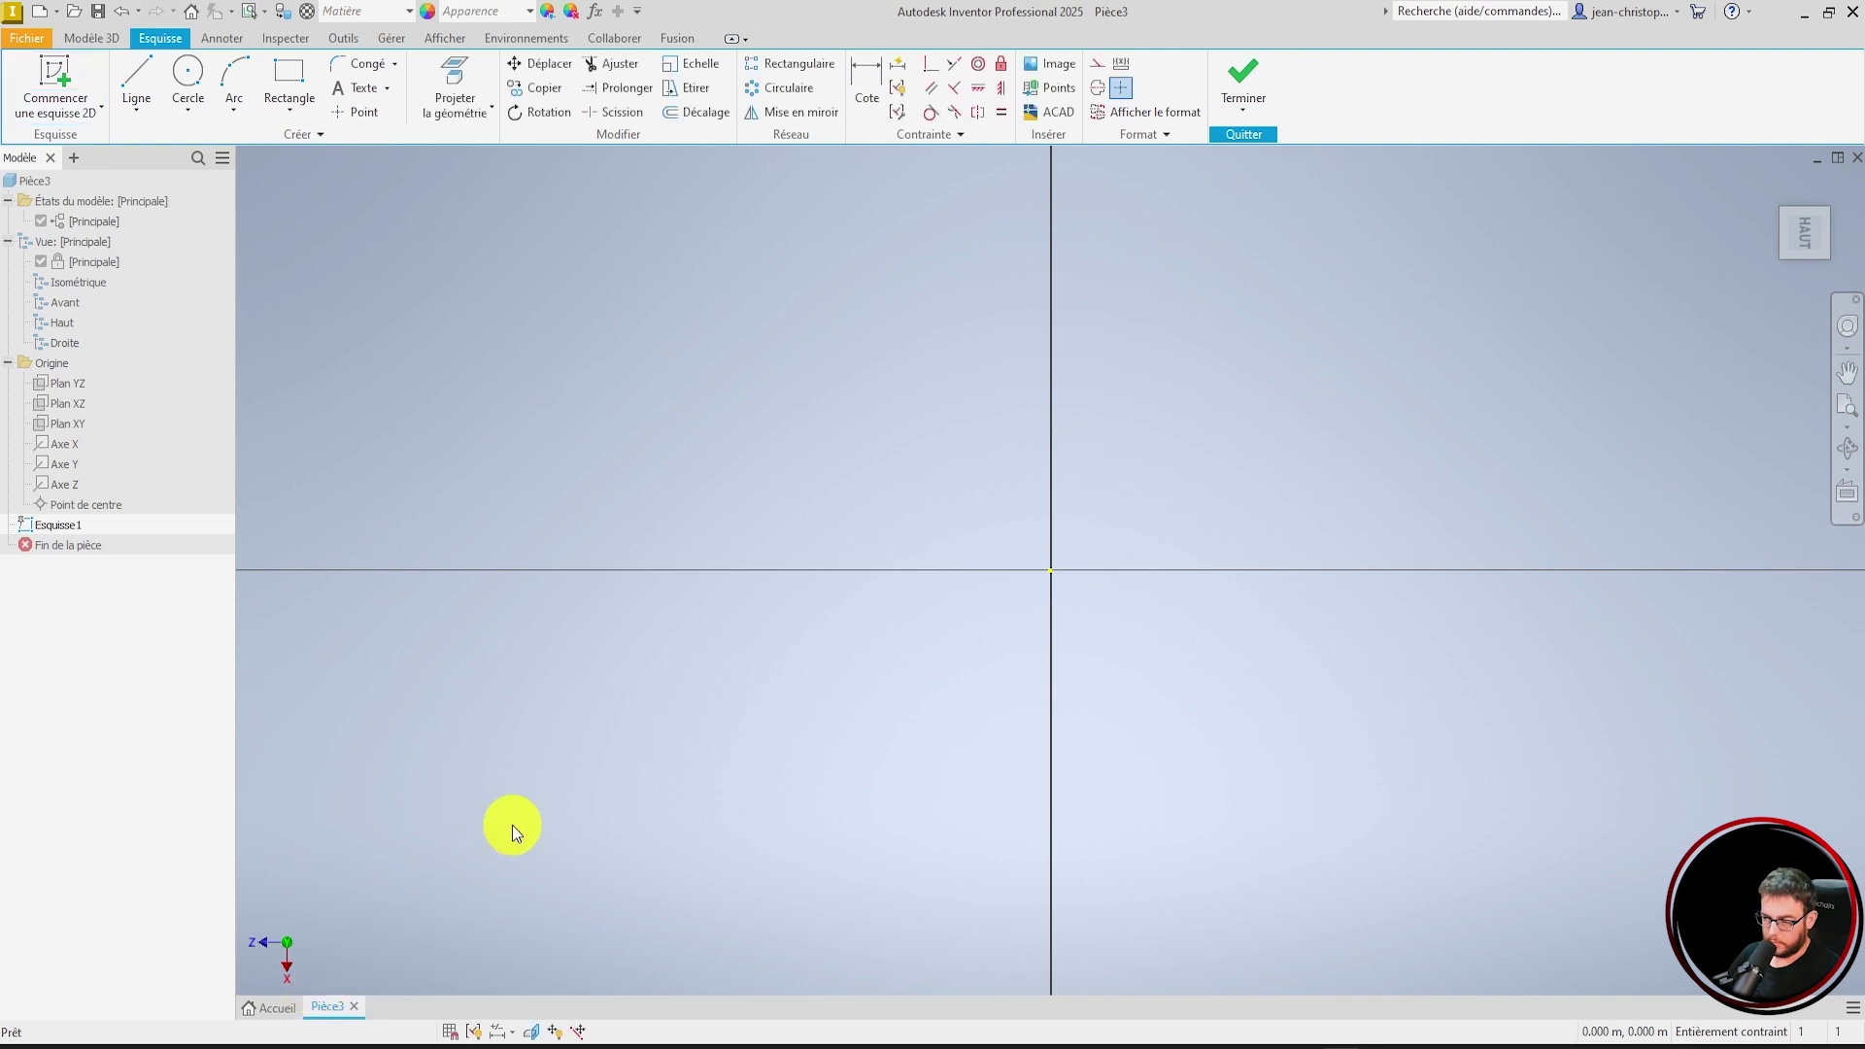
left_click(1249, 60)
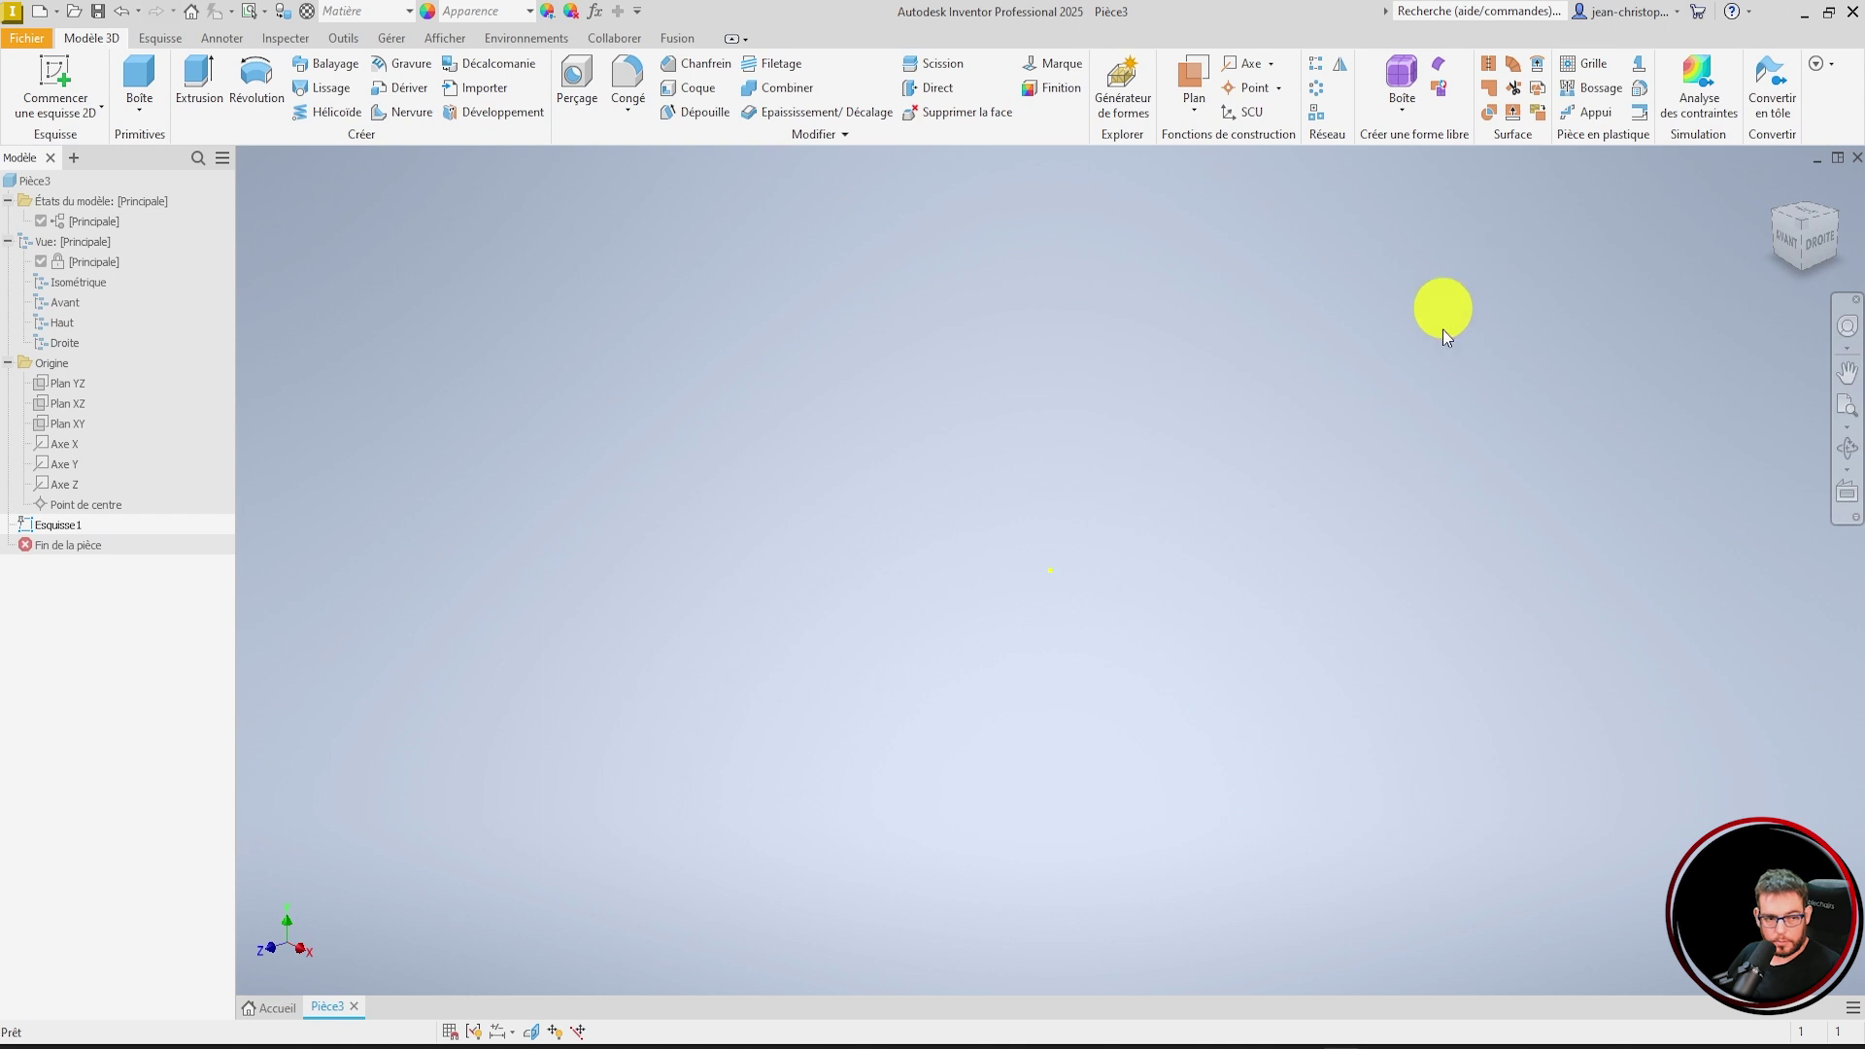
left_click(60, 525)
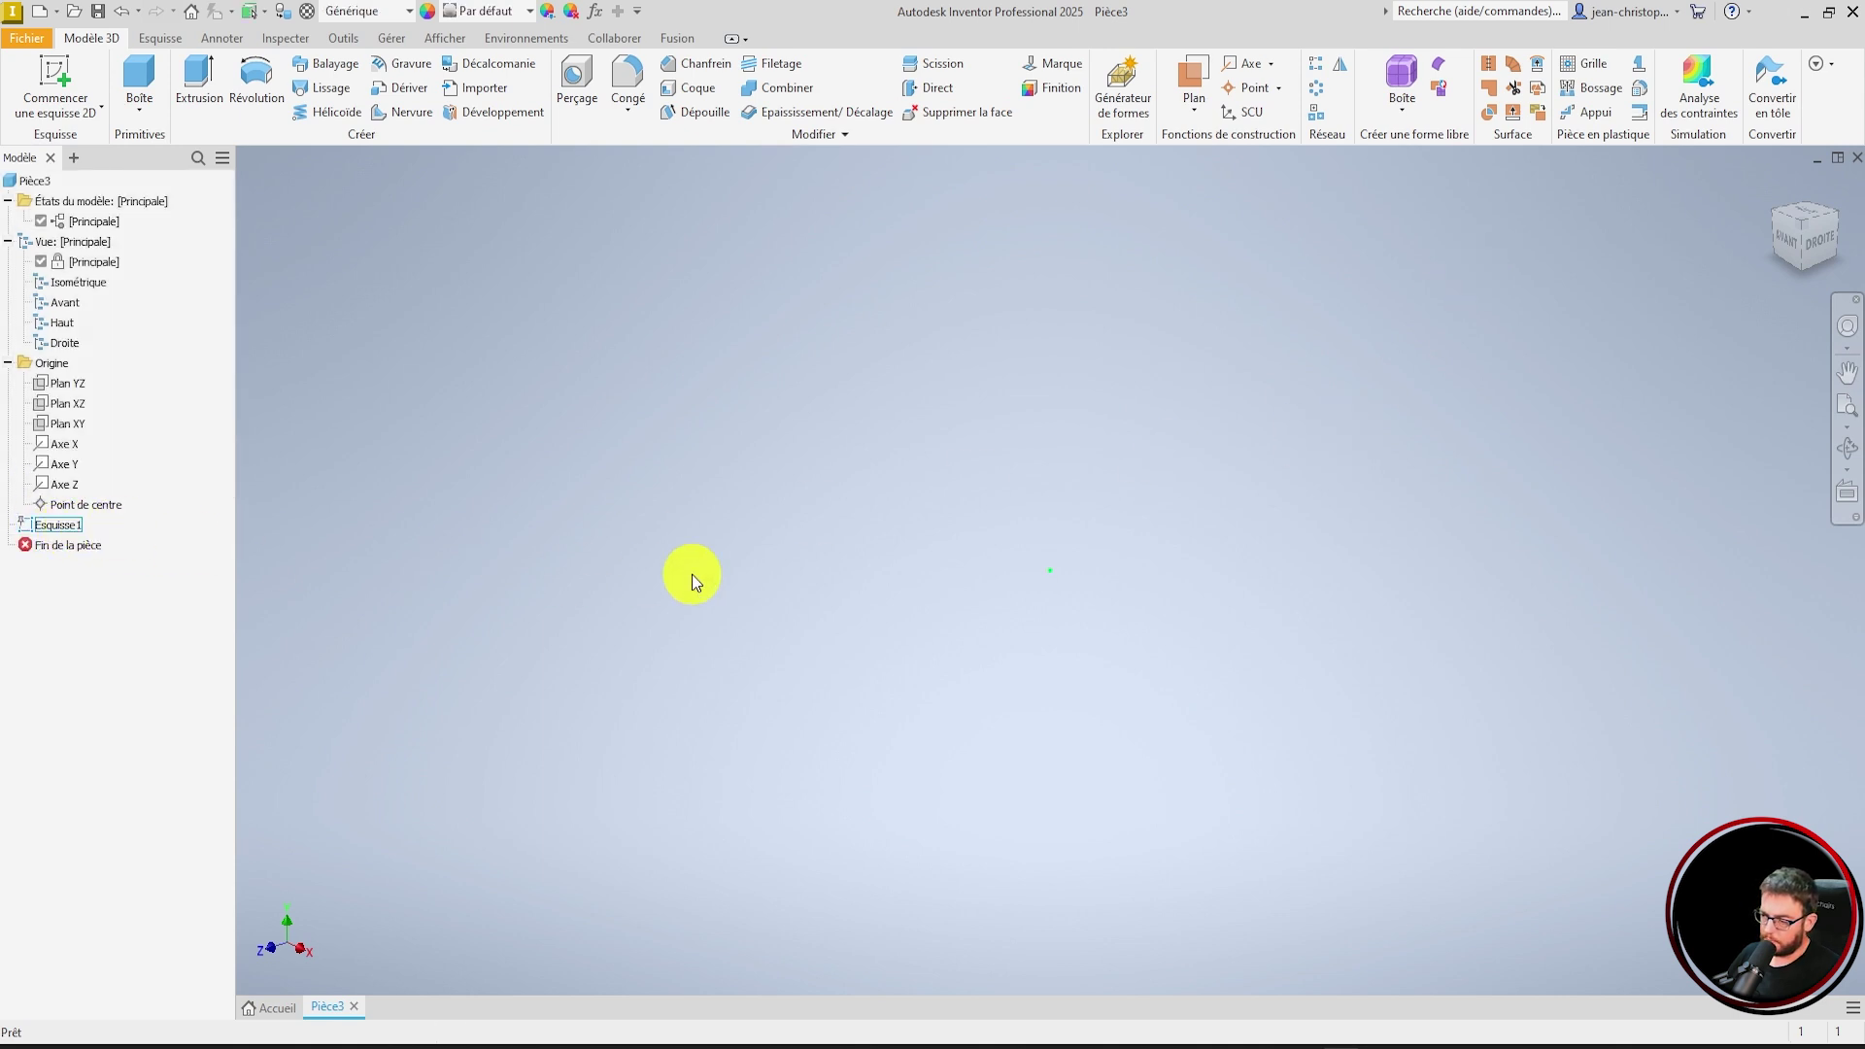
- Open the ViewCube options from the application's display options and set the default front view plane to XZ(+Y)
left_click(342, 38)
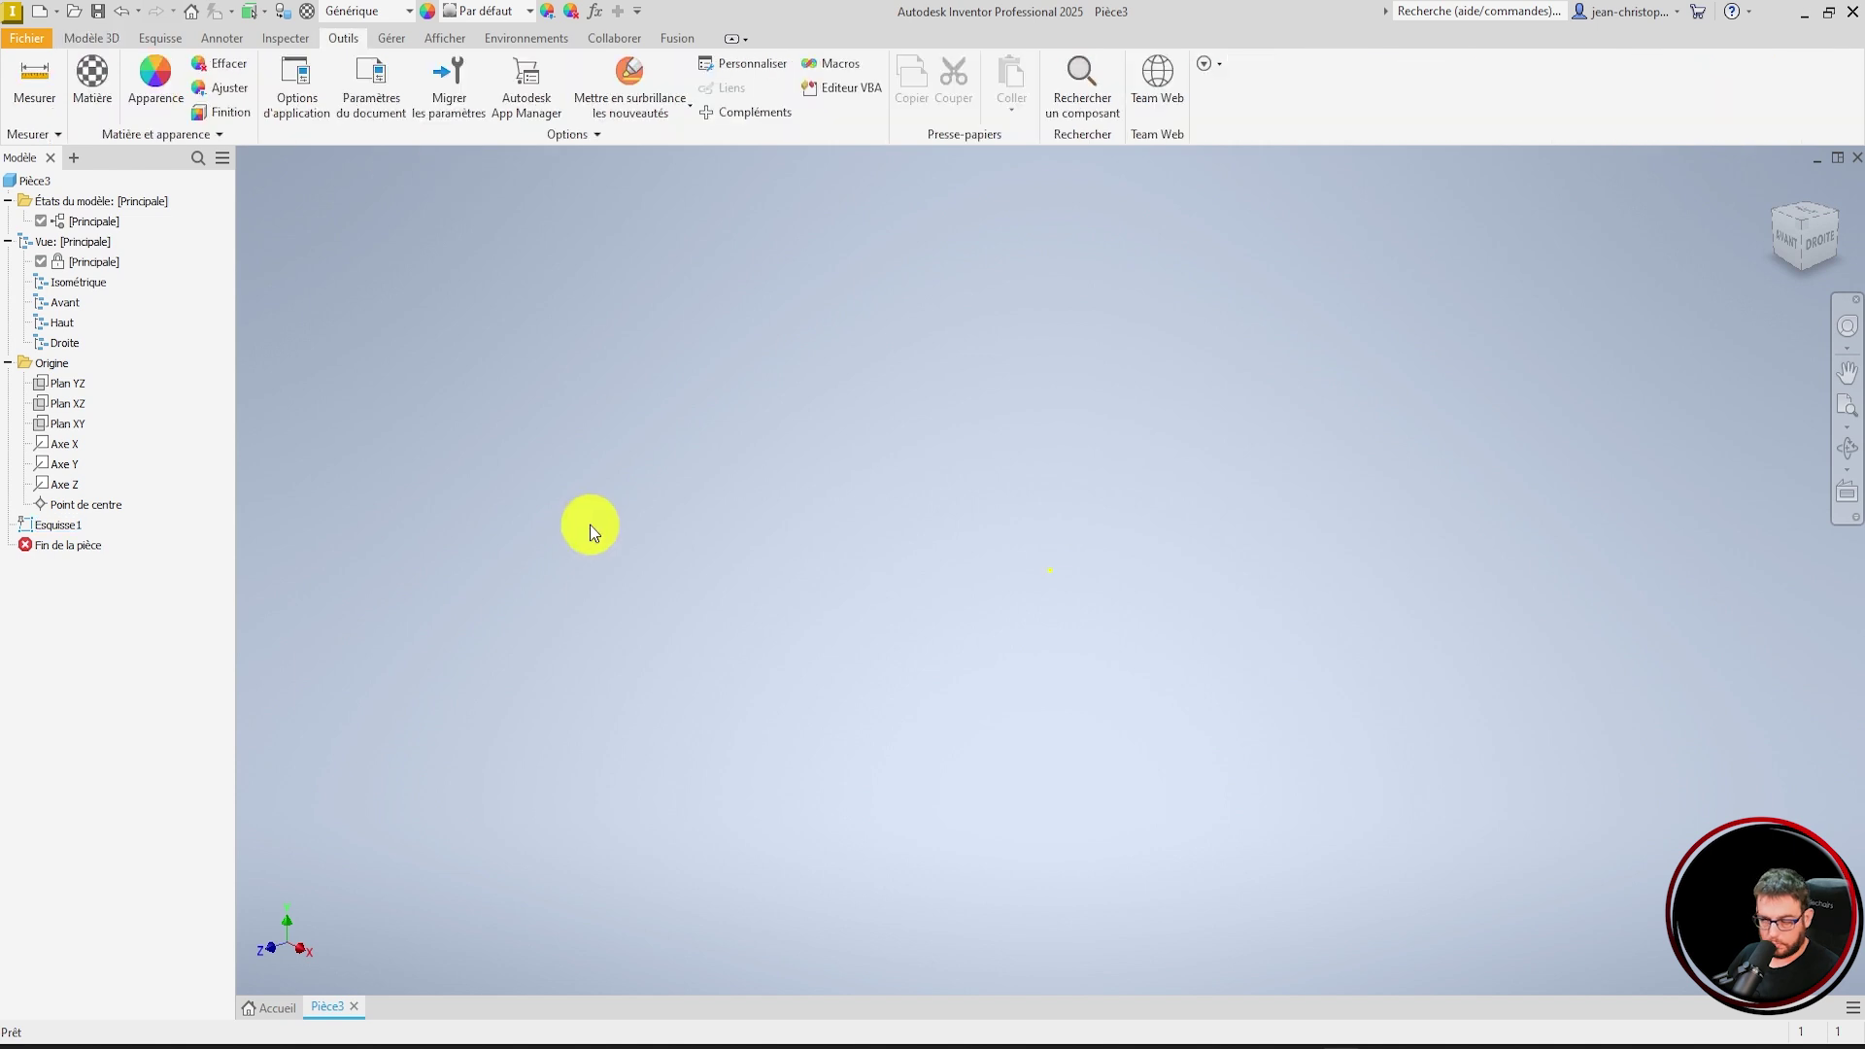
left_click(294, 90)
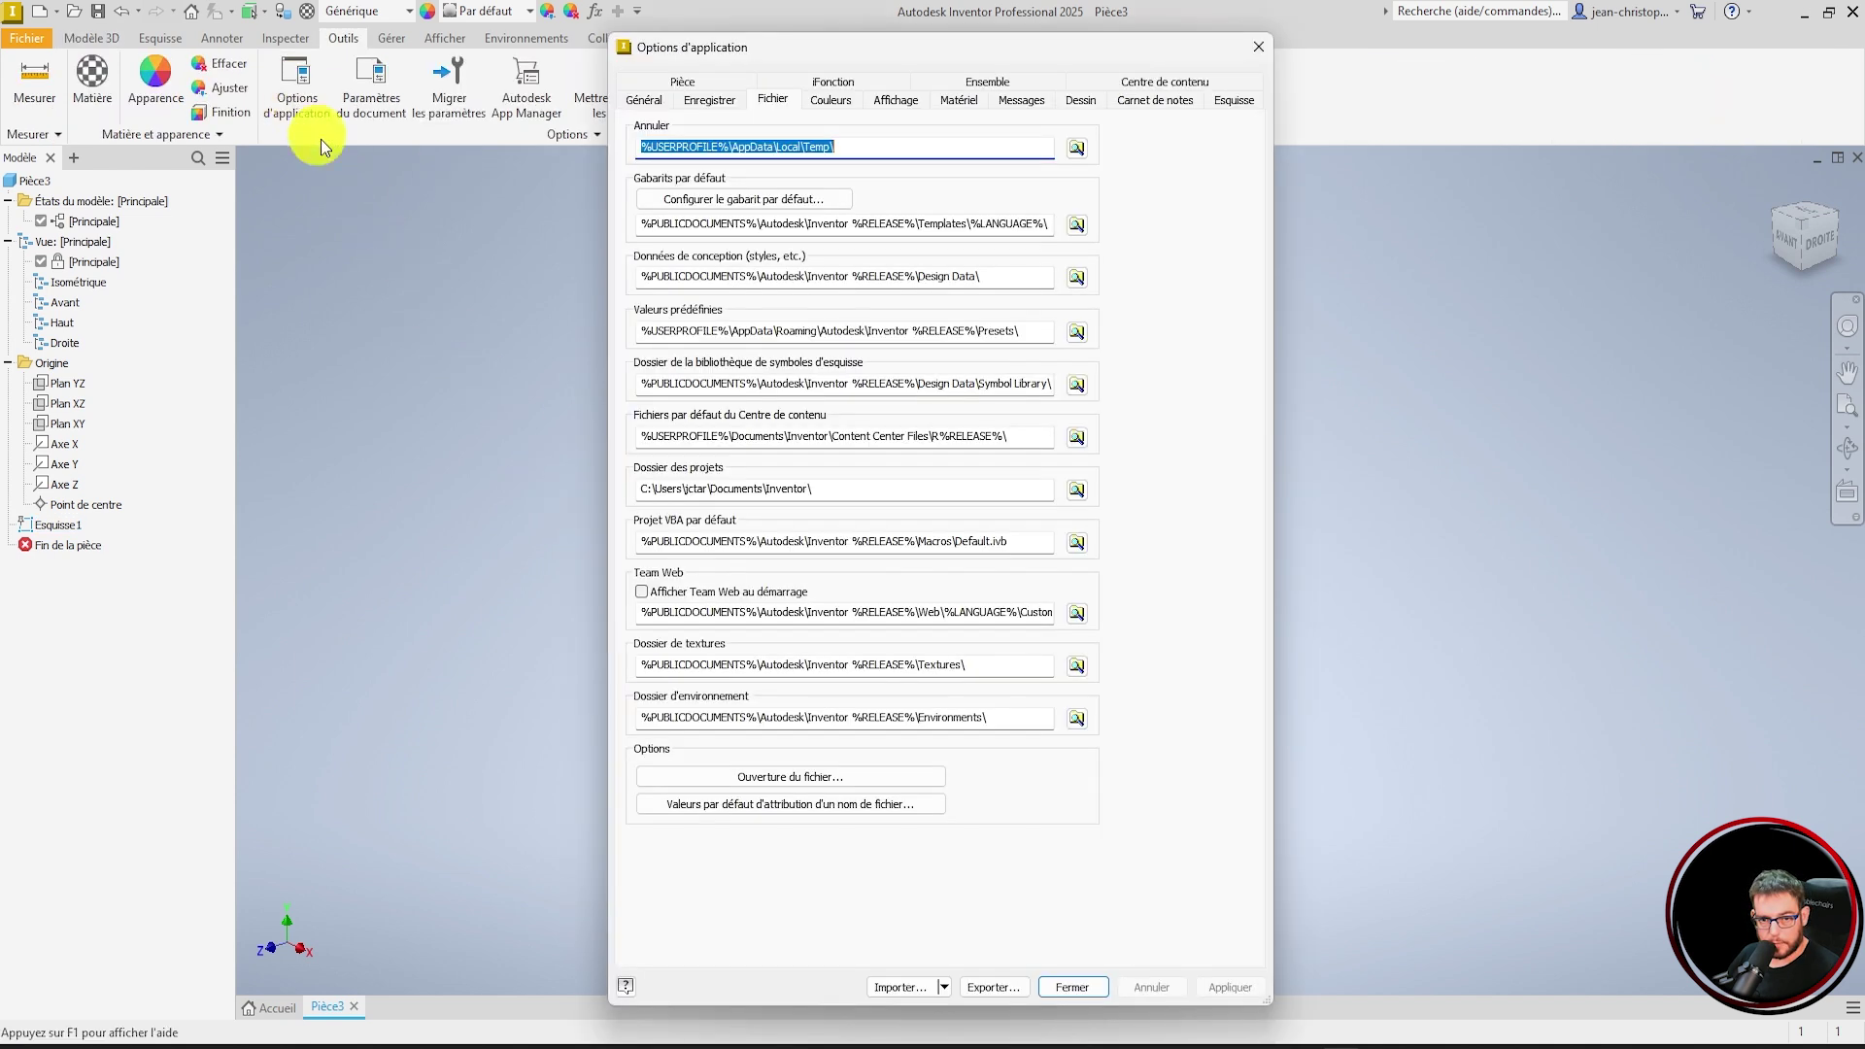
left_click(900, 101)
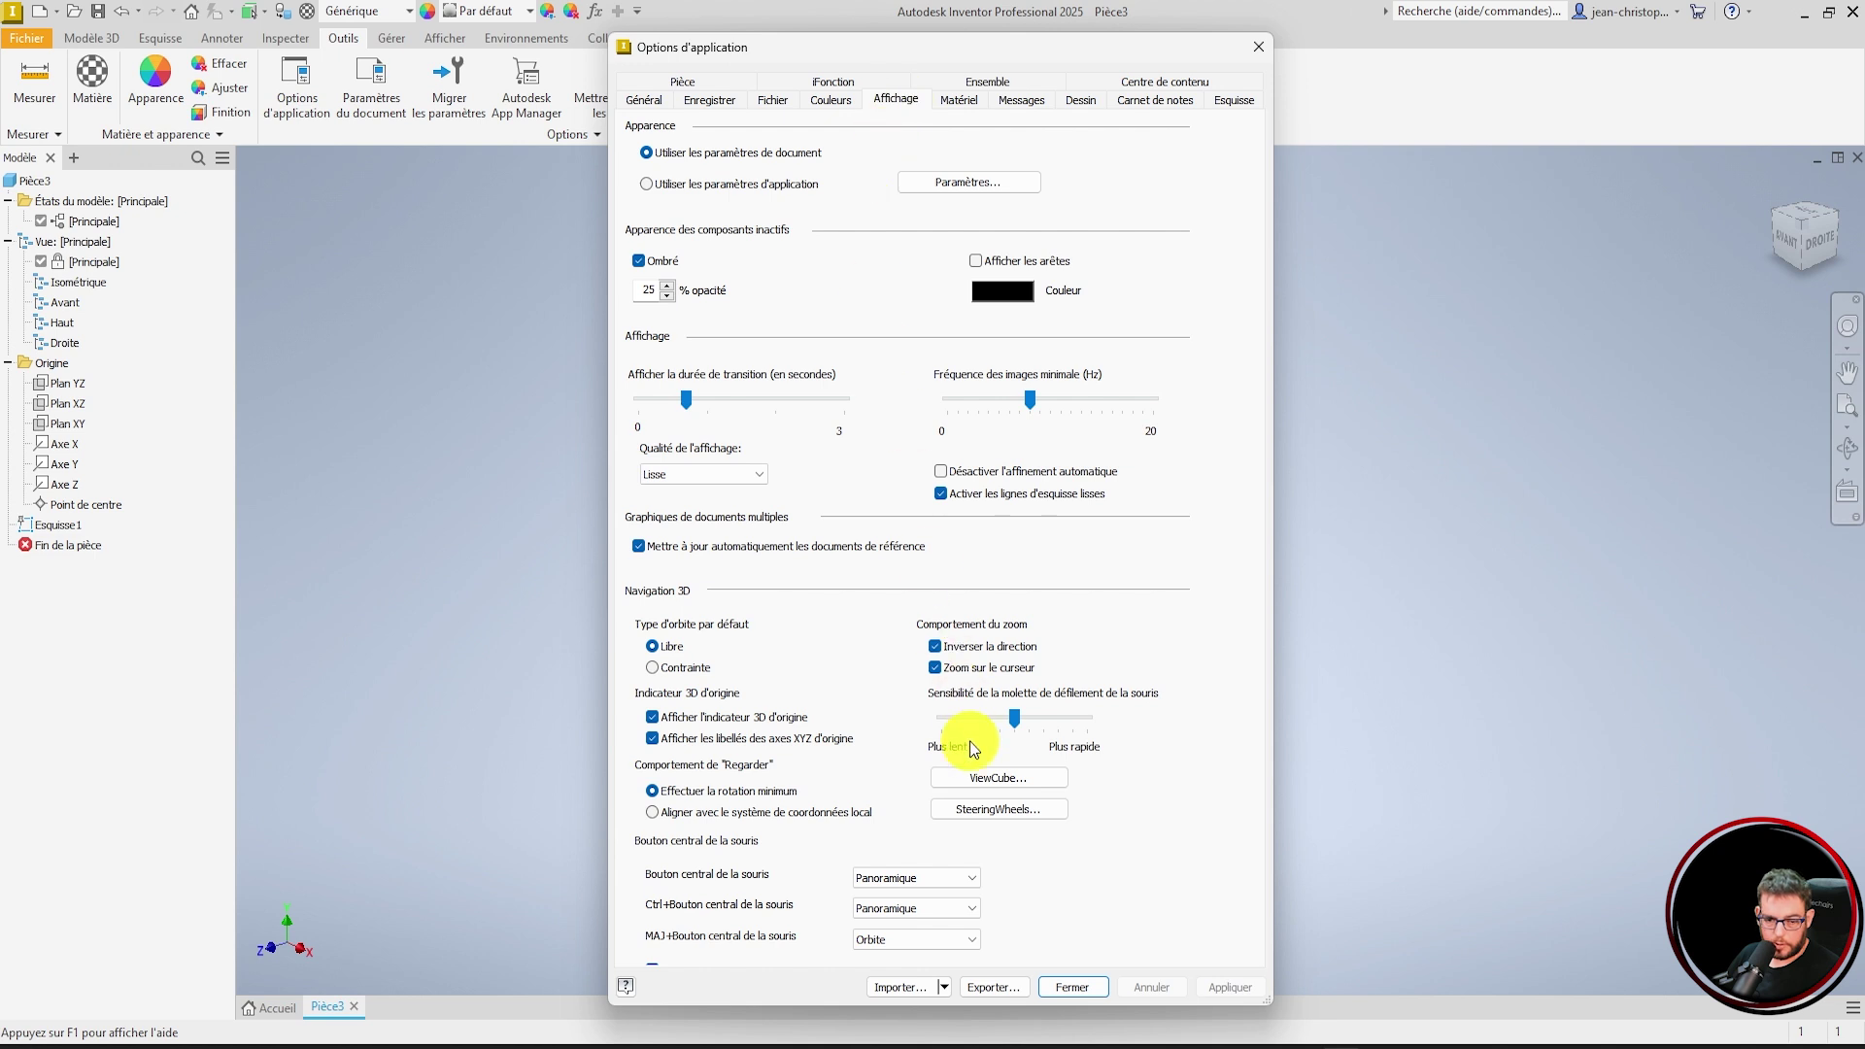
left_click(988, 777)
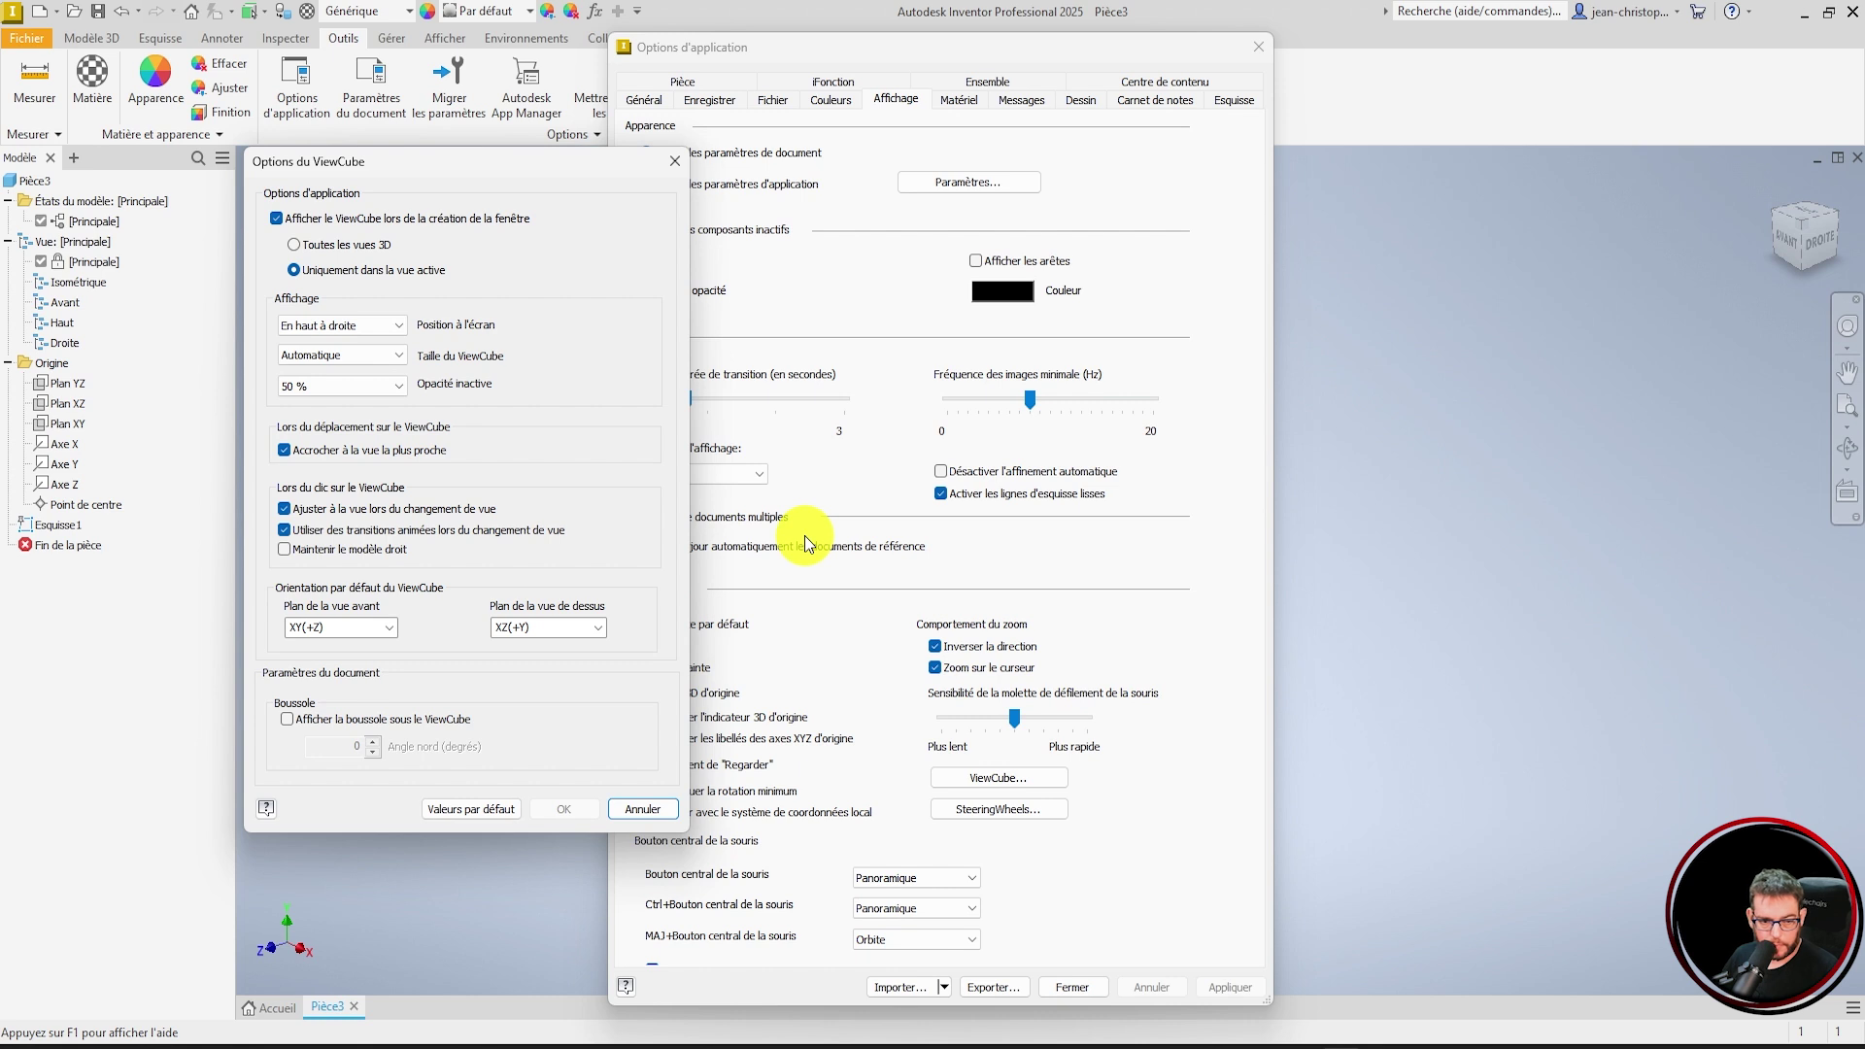
left_click(352, 627)
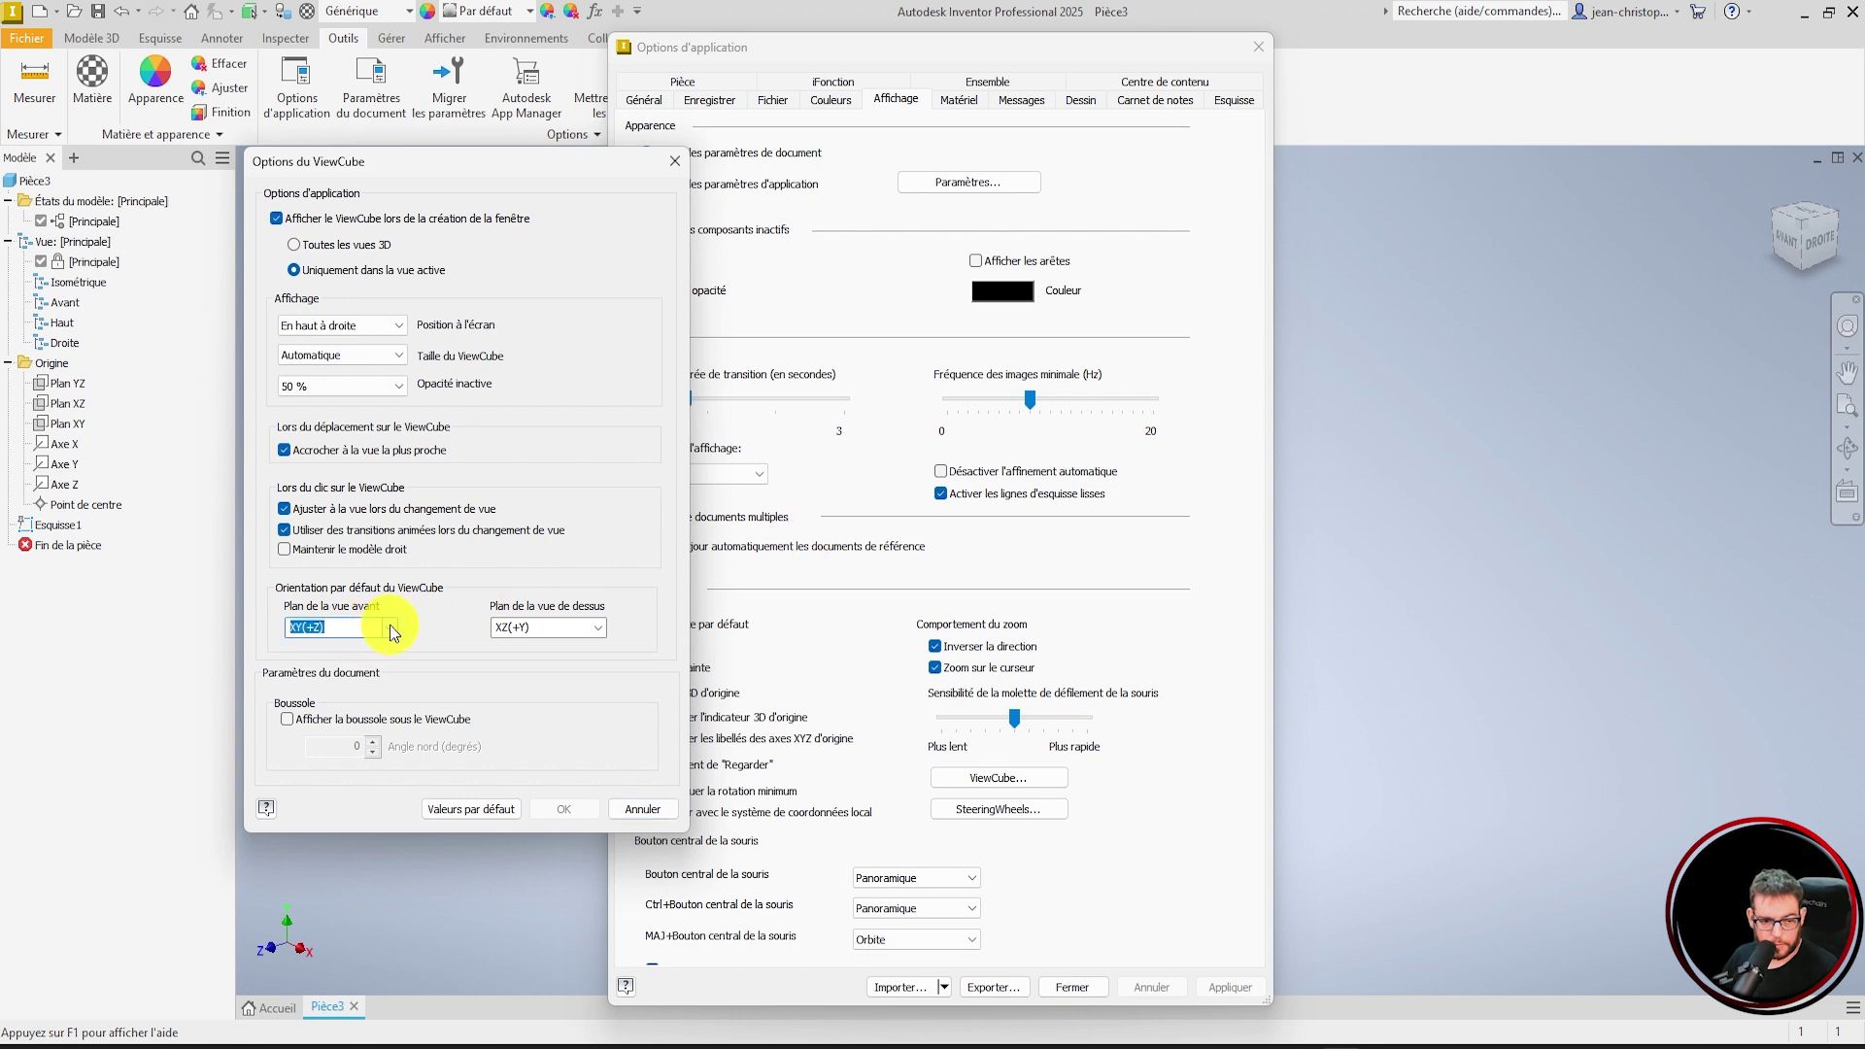
left_click(389, 627)
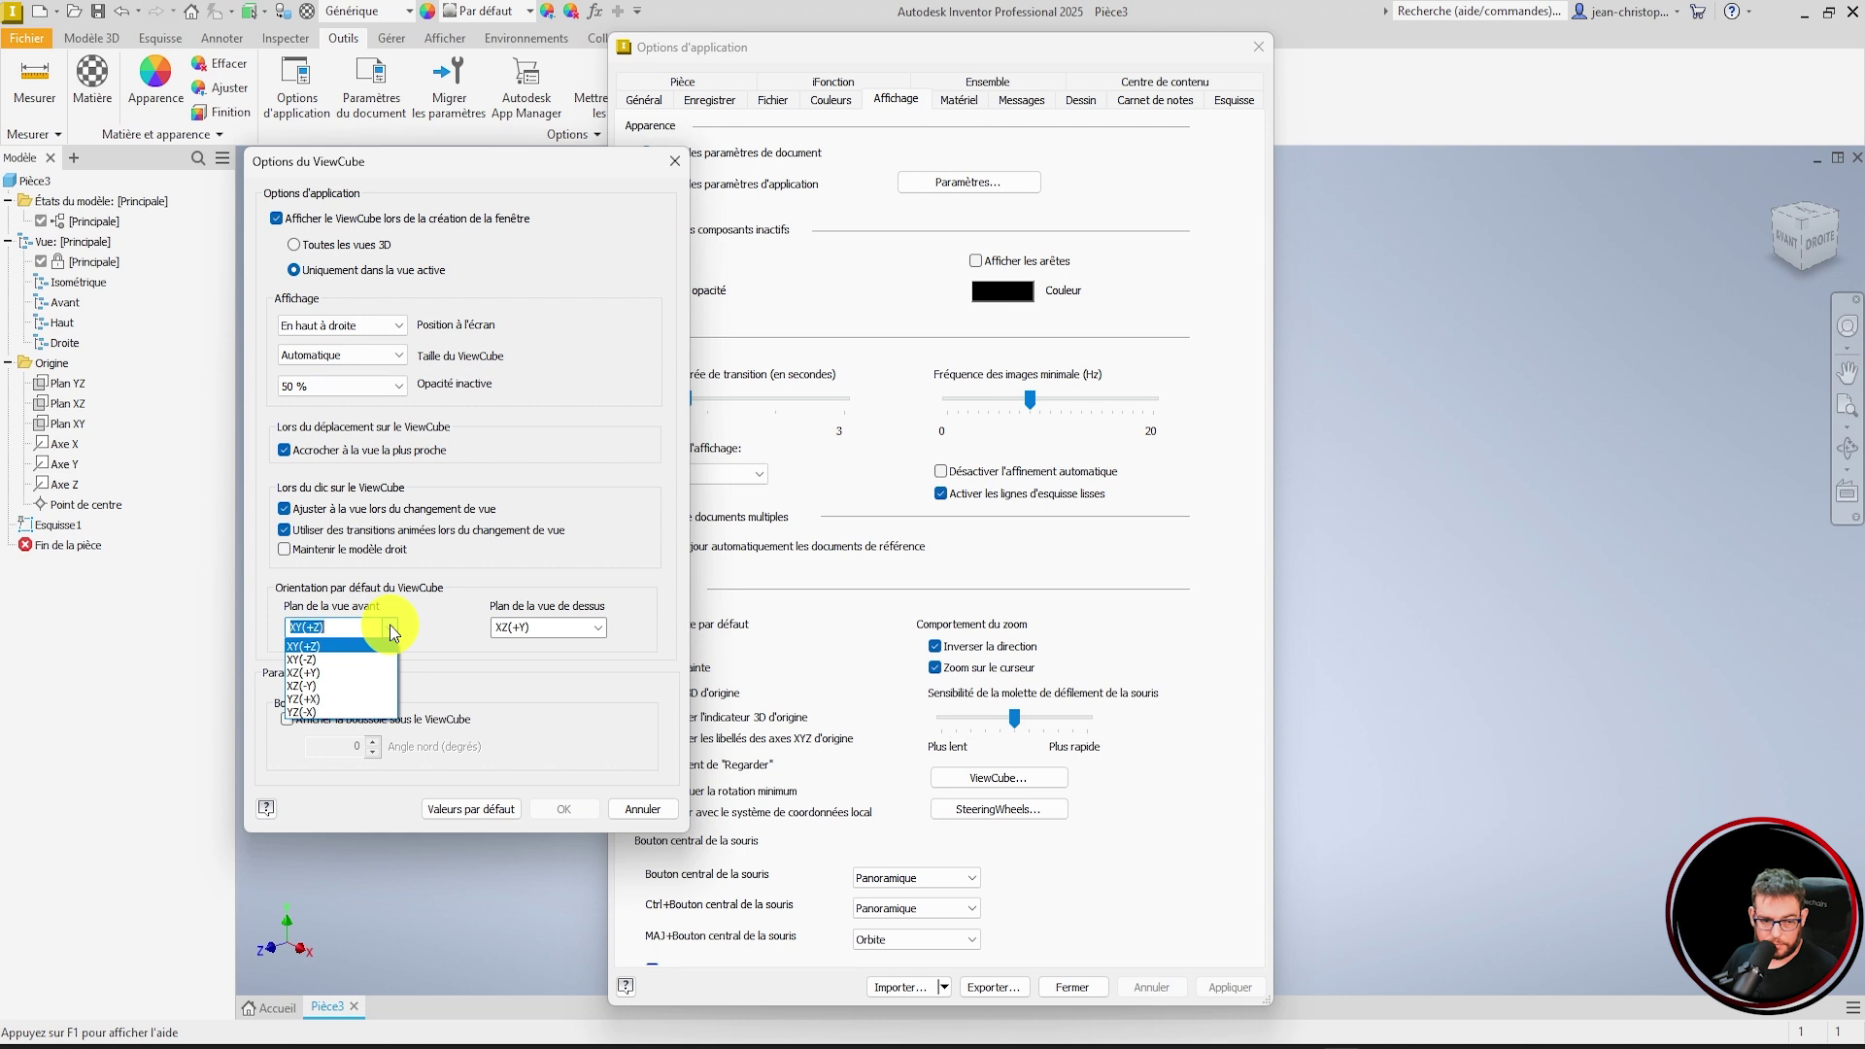
left_click(347, 672)
- Set the ViewCube's default top view plane to XY(+Z), accept the change, and close the application options
left_click(600, 626)
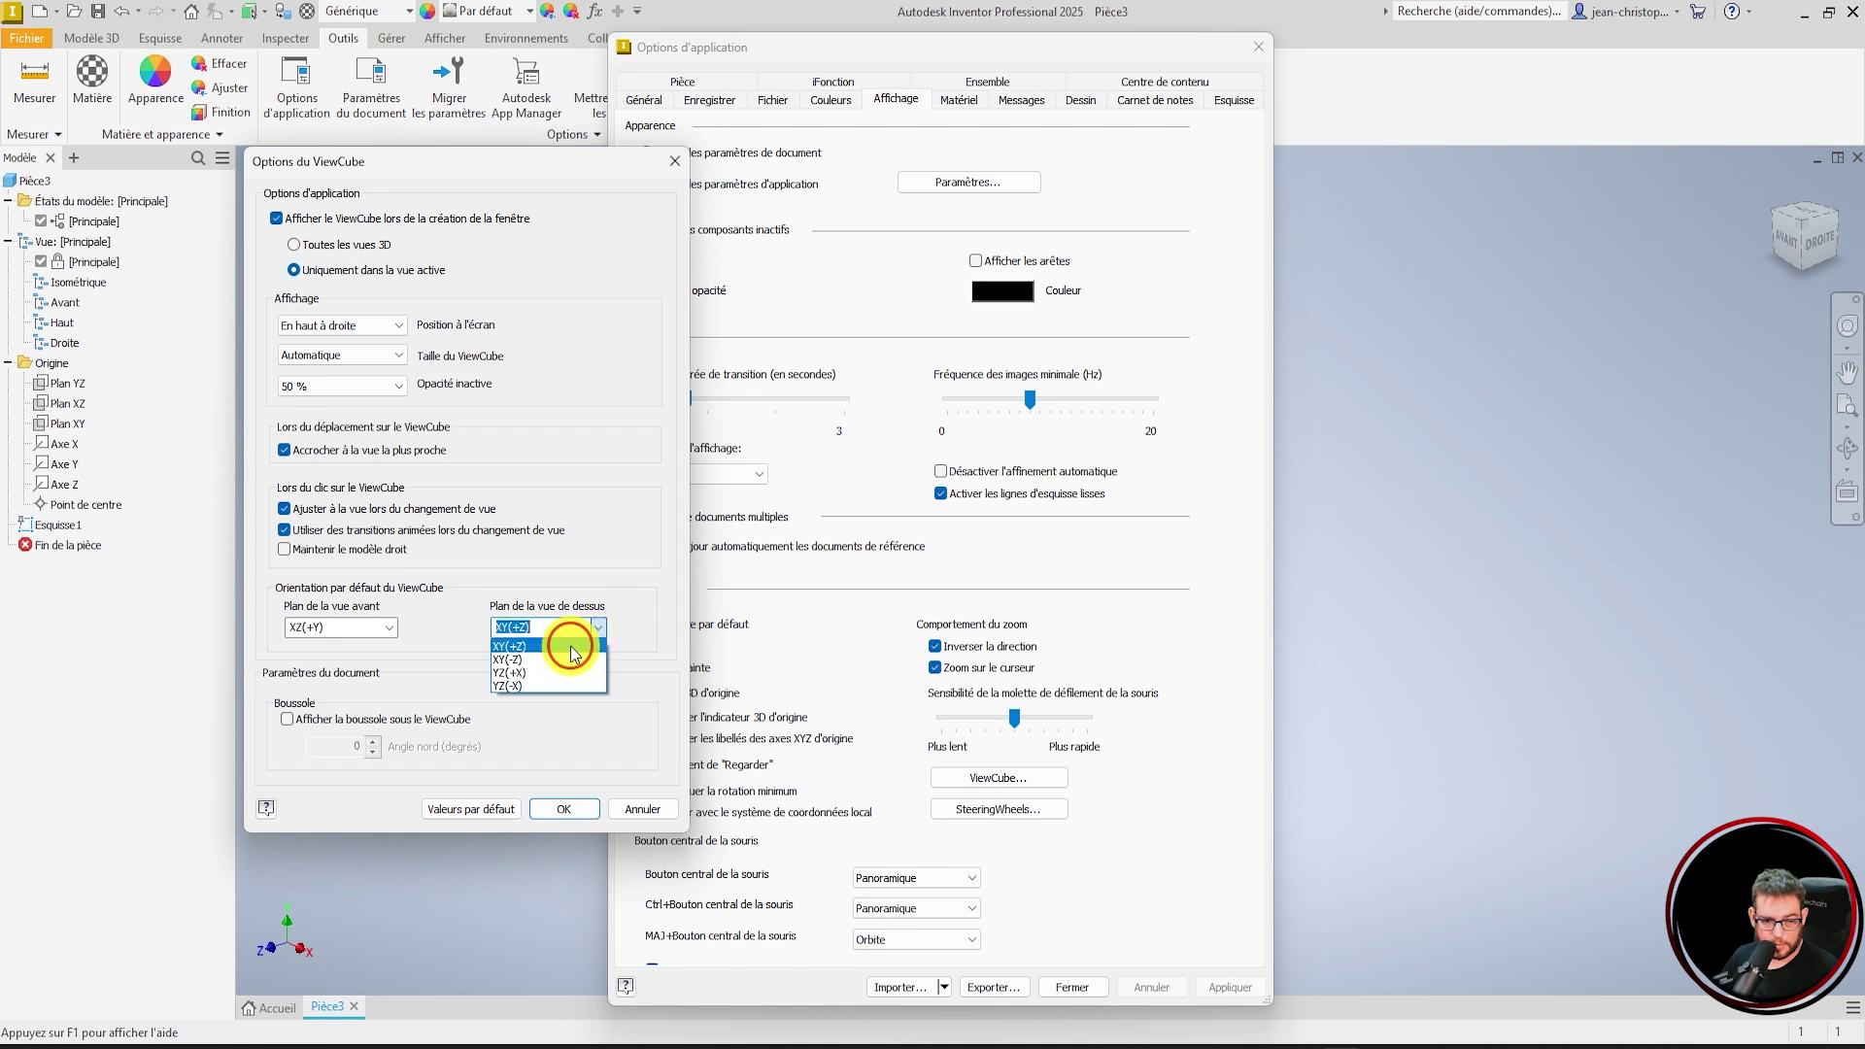
left_click(569, 646)
left_click(569, 809)
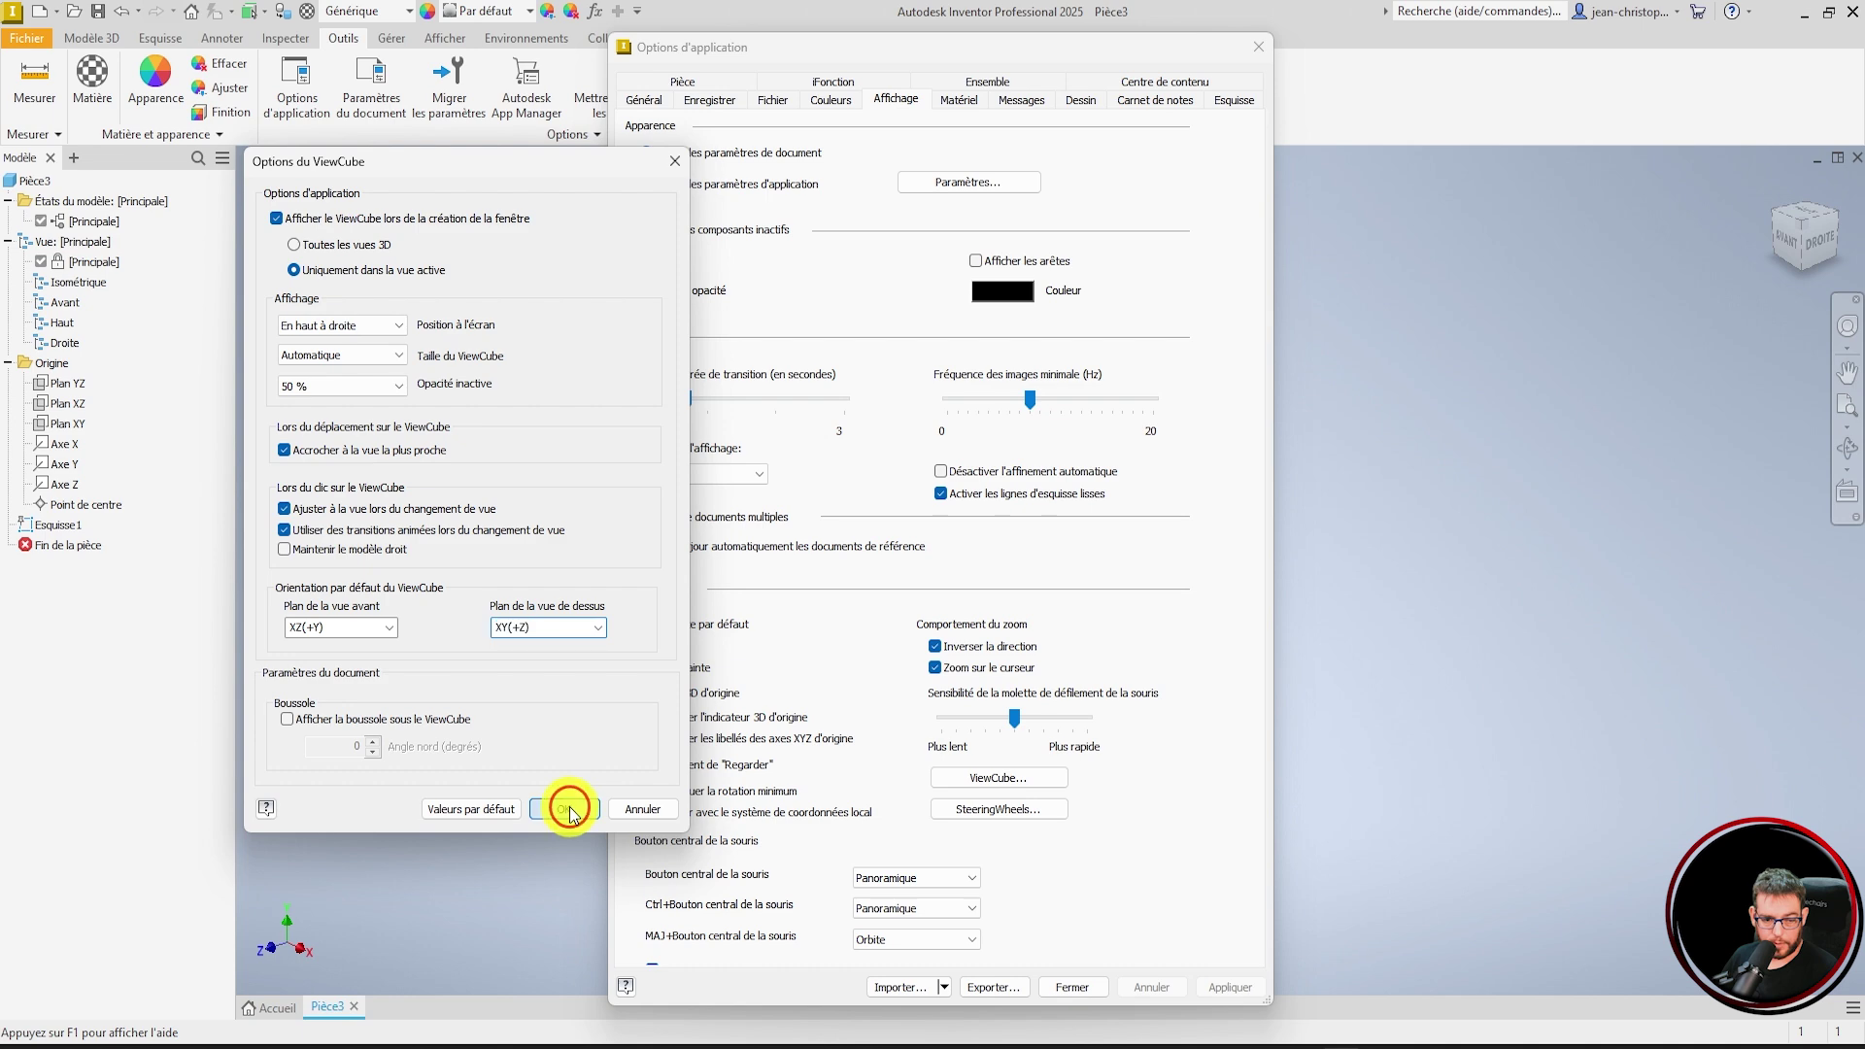
left_click(1246, 989)
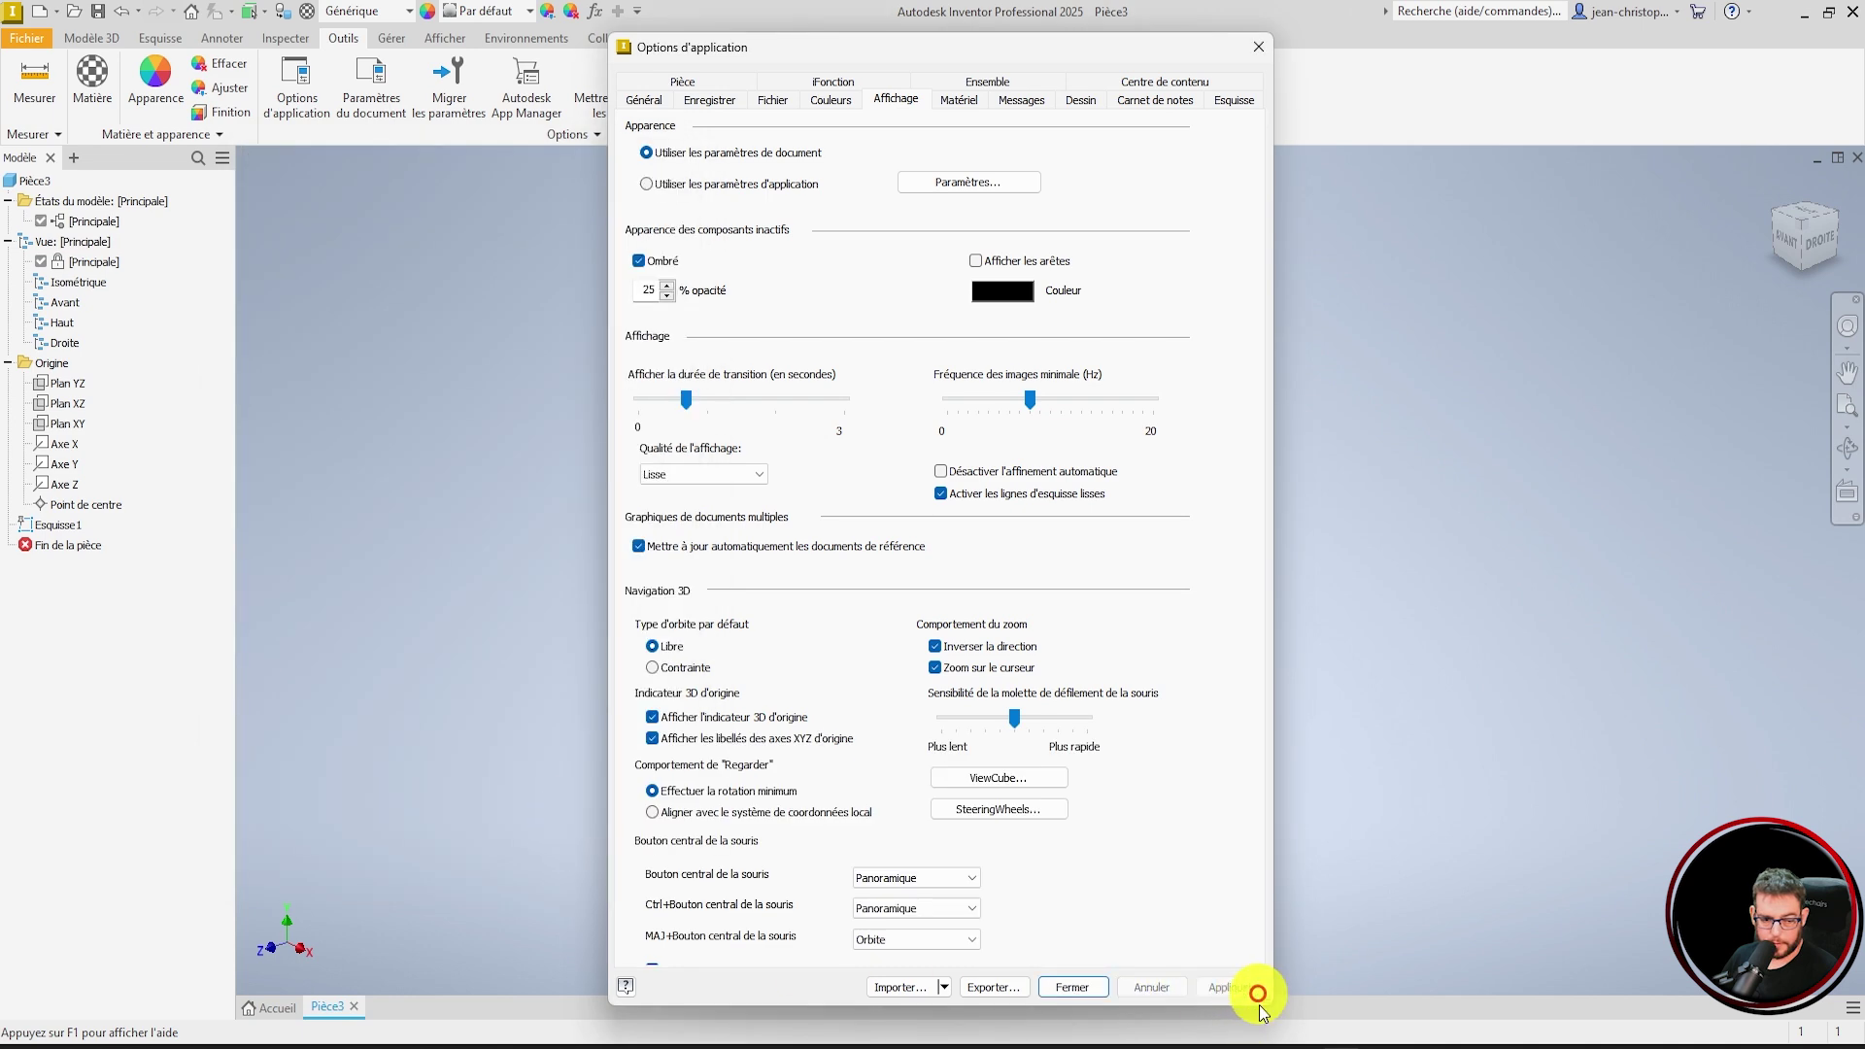
left_click(1086, 984)
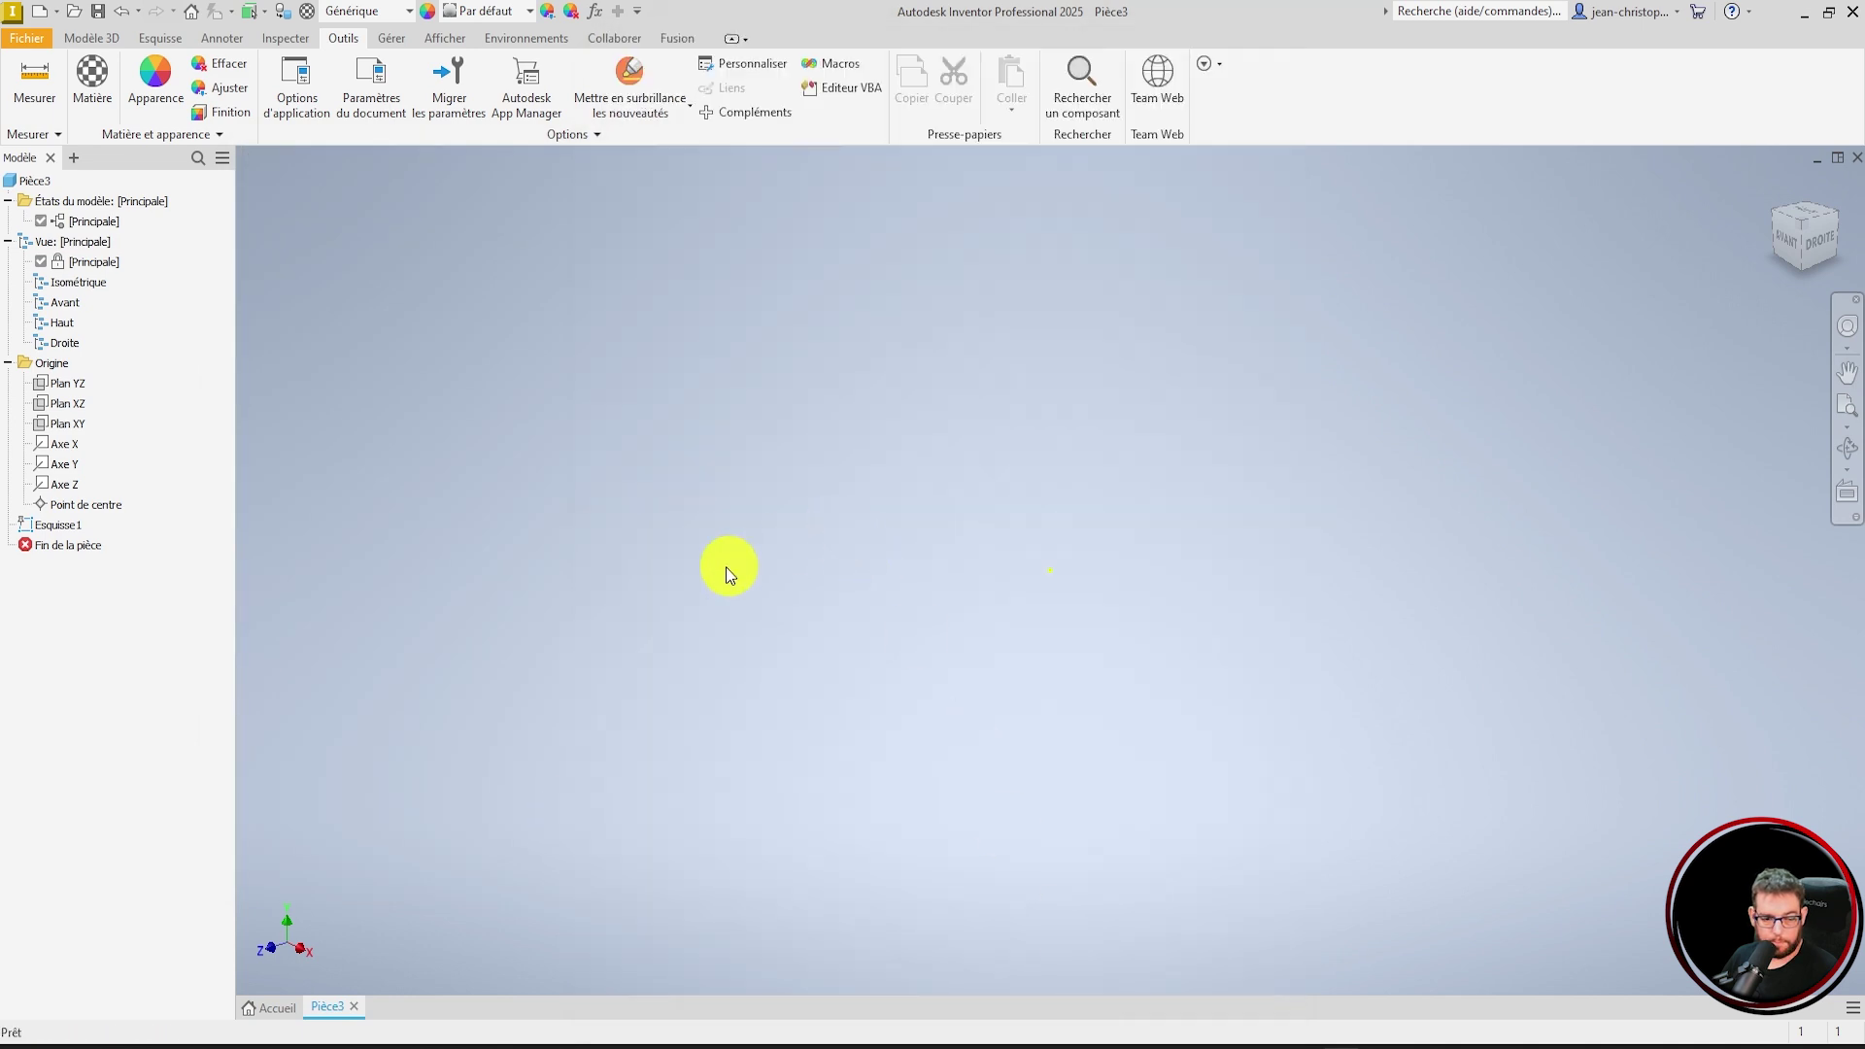
- Close the current part without saving its changes and create a new part
left_click(355, 1007)
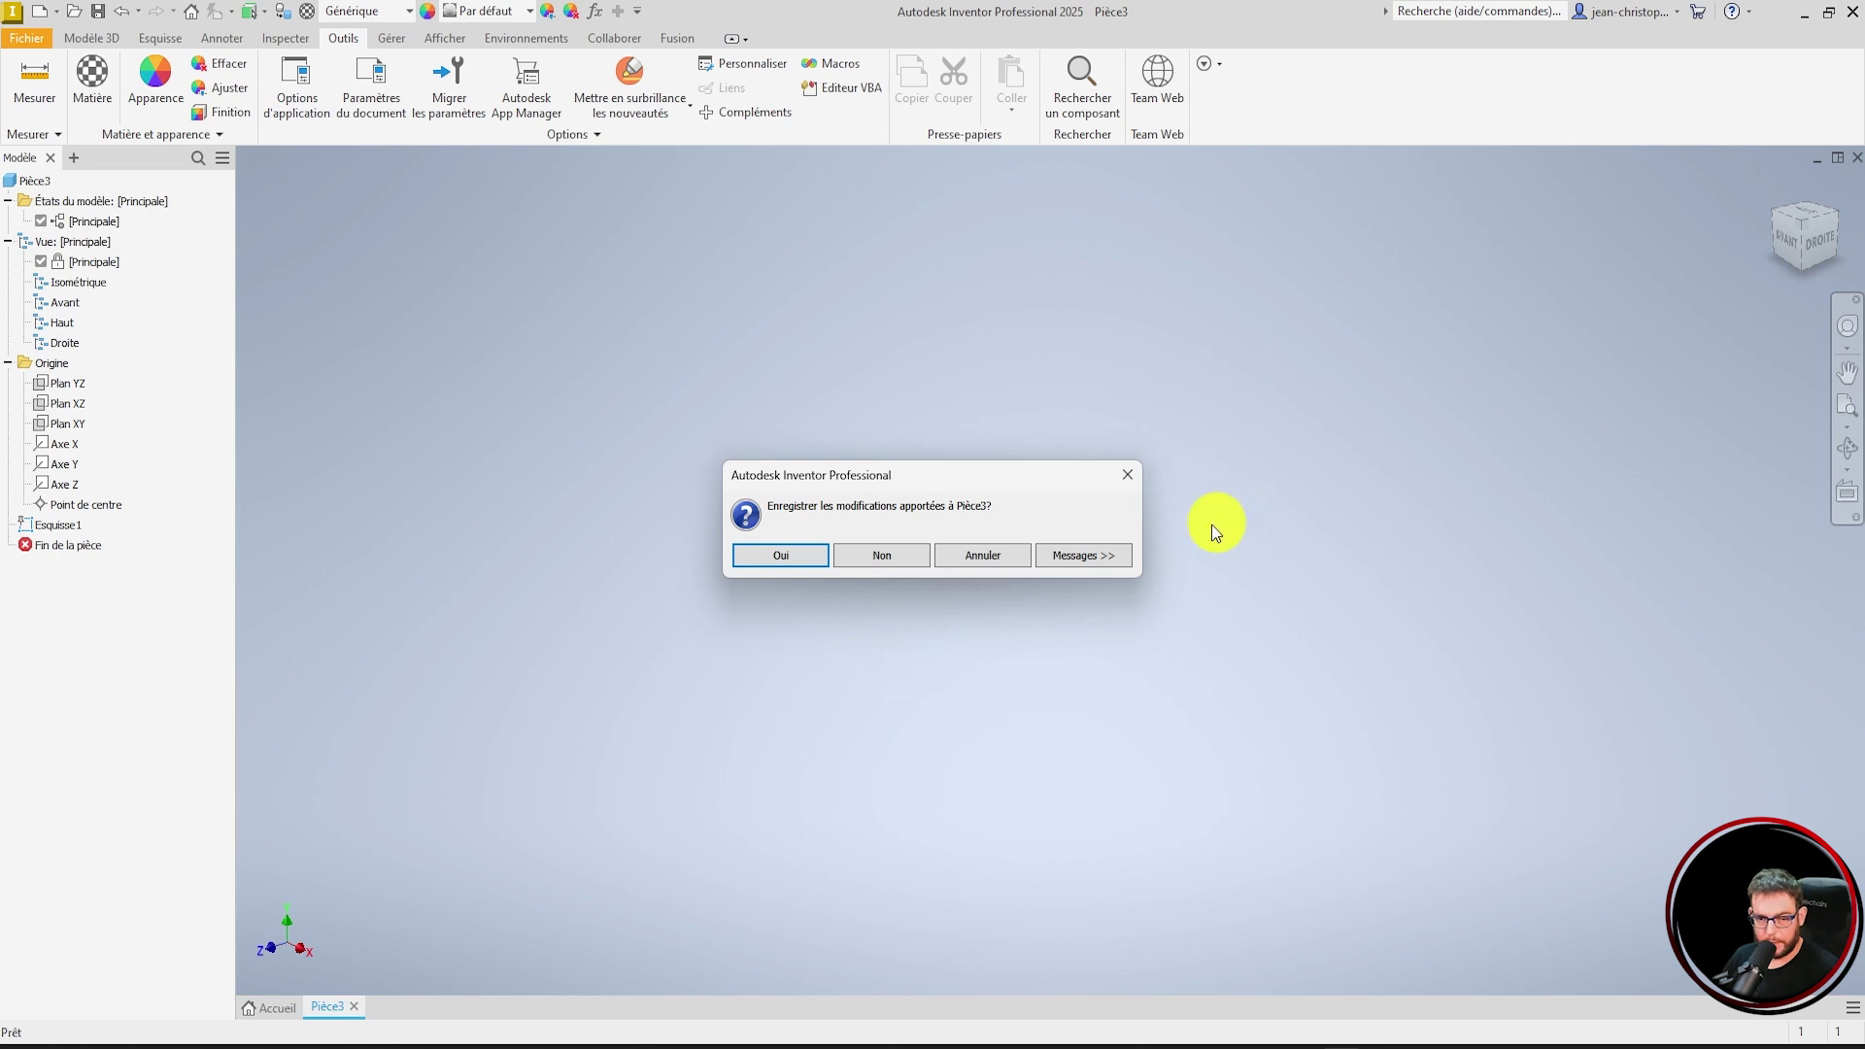
left_click(886, 554)
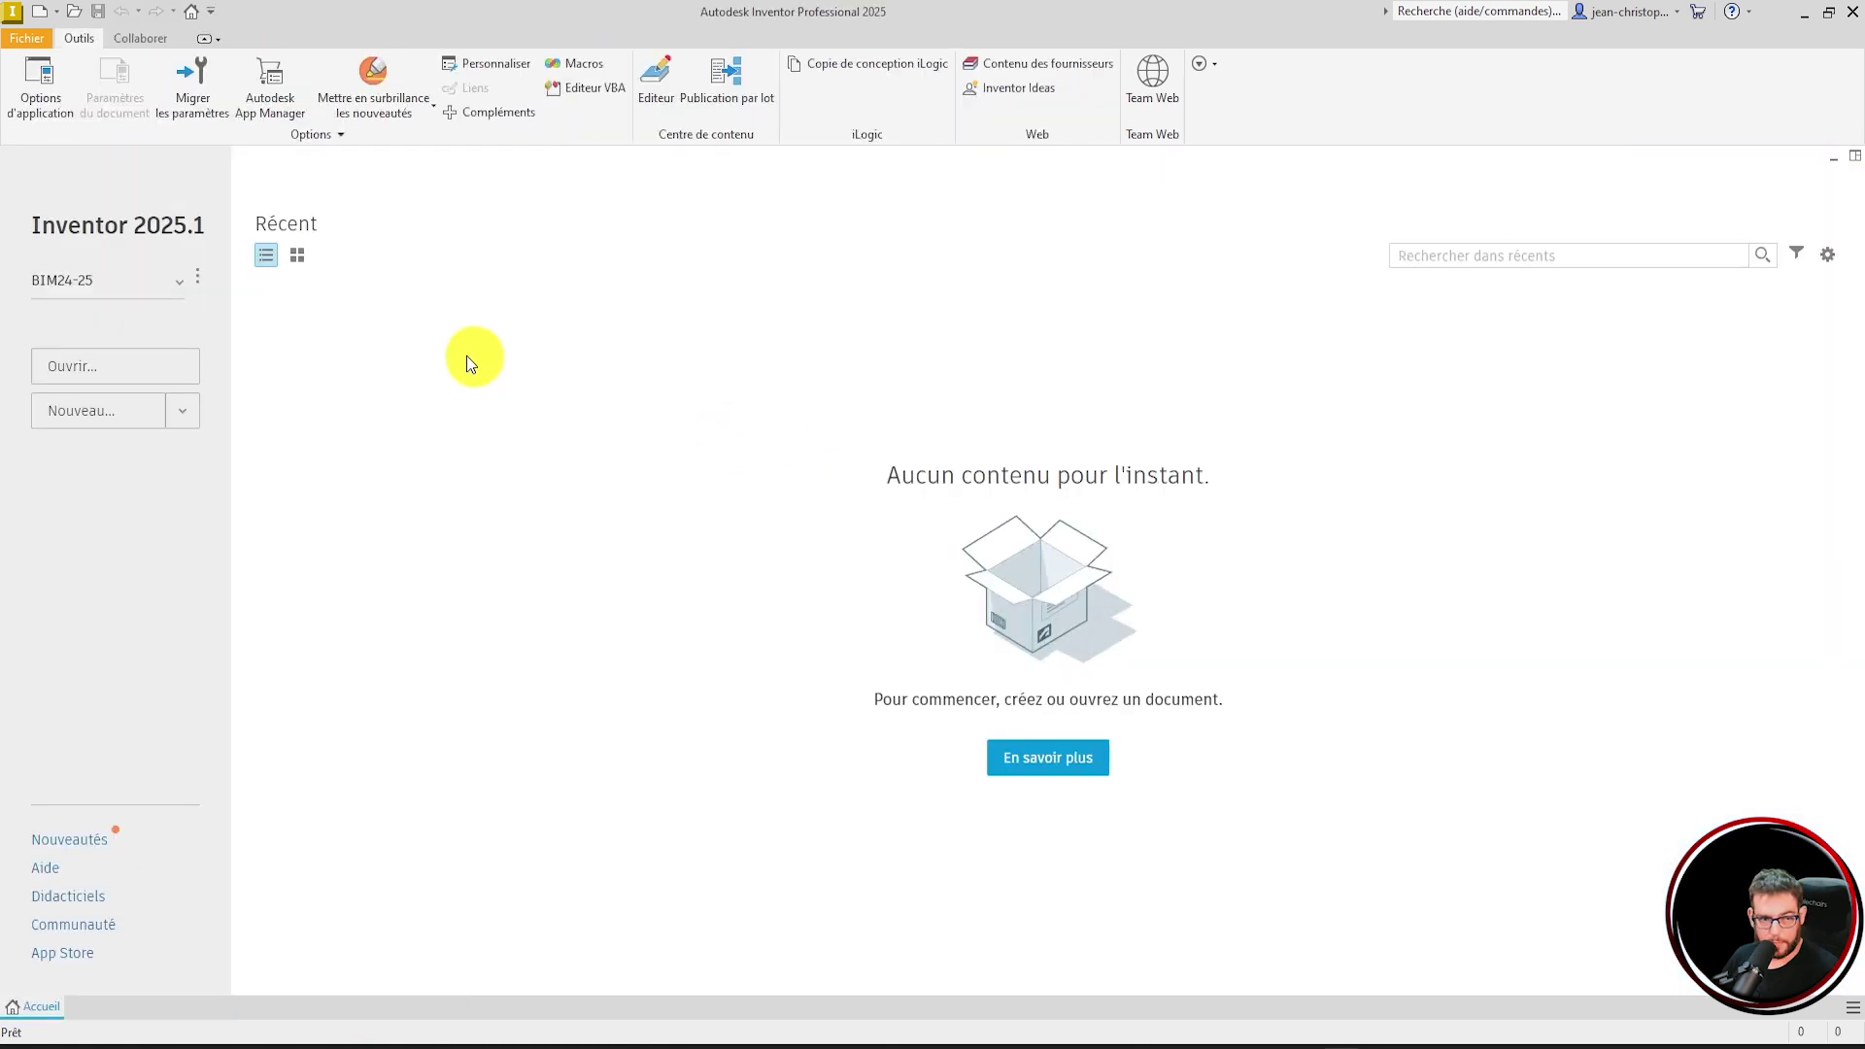
key("ctrl+n")
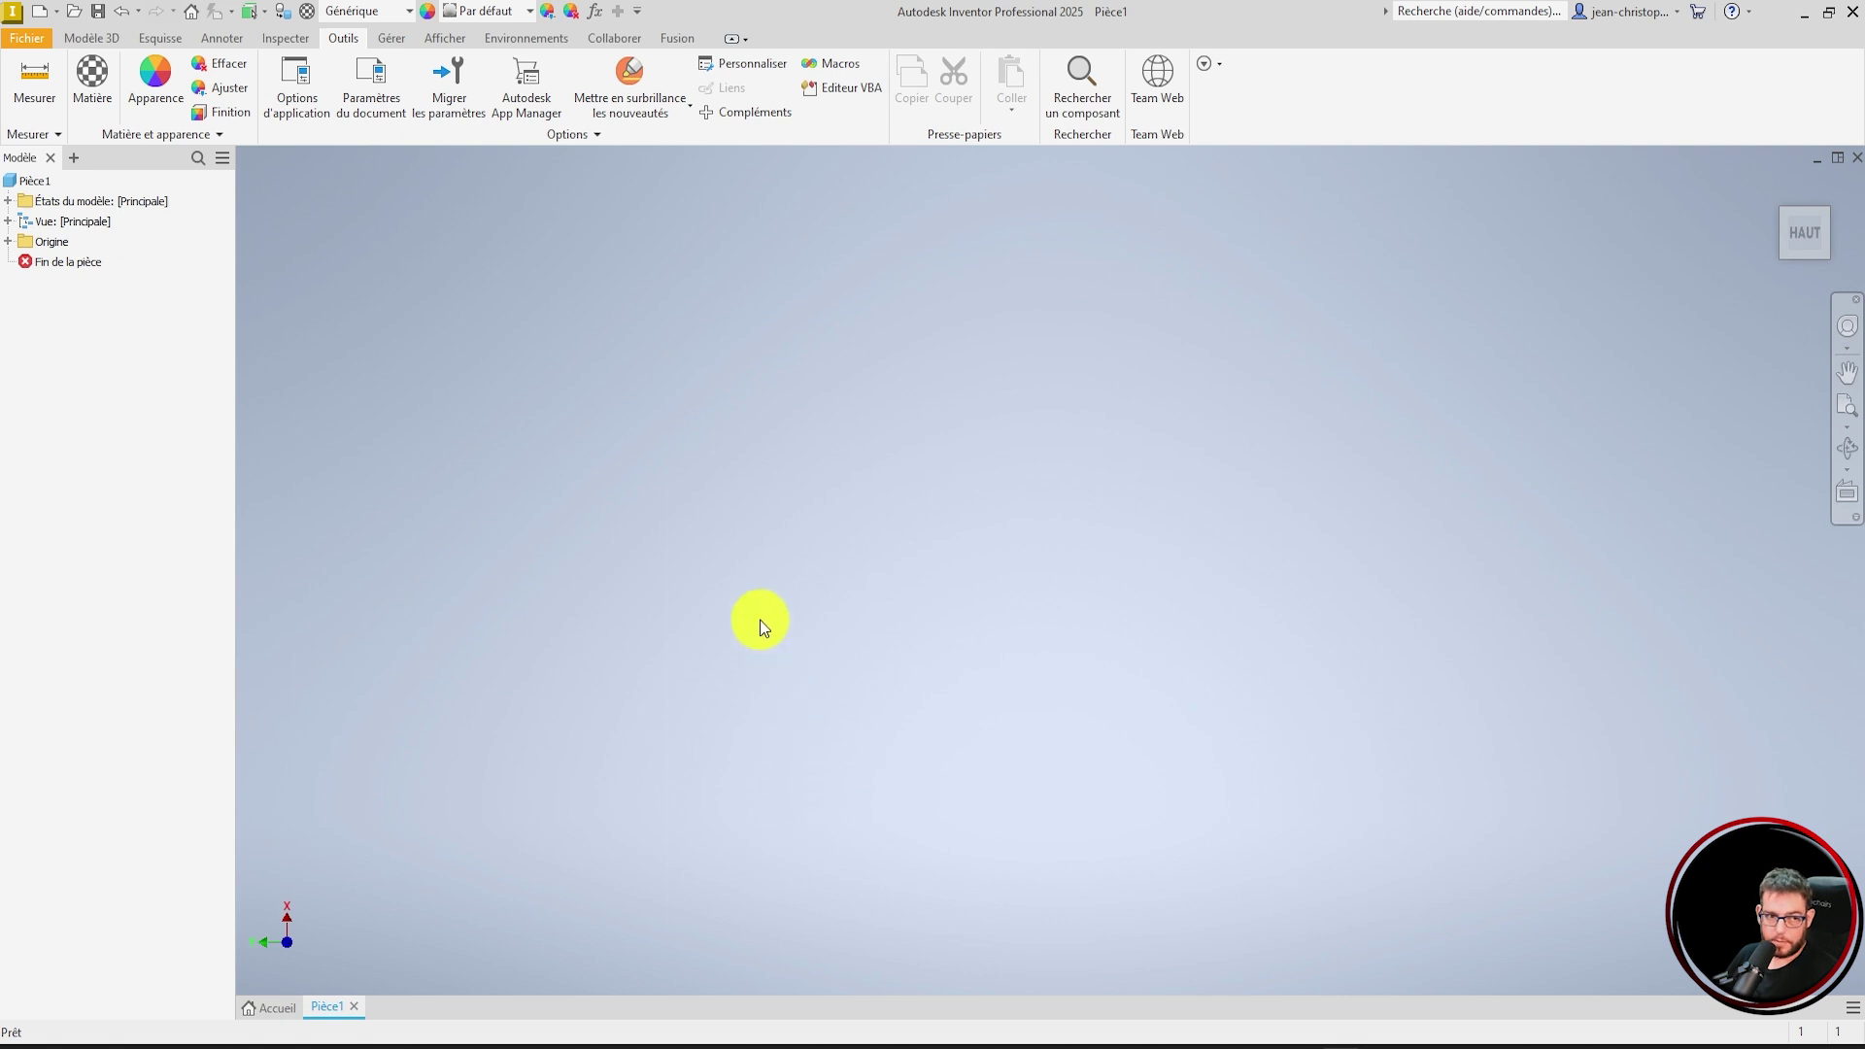
- Start a 2D sketch on the XY plane of the new part
left_click(160, 39)
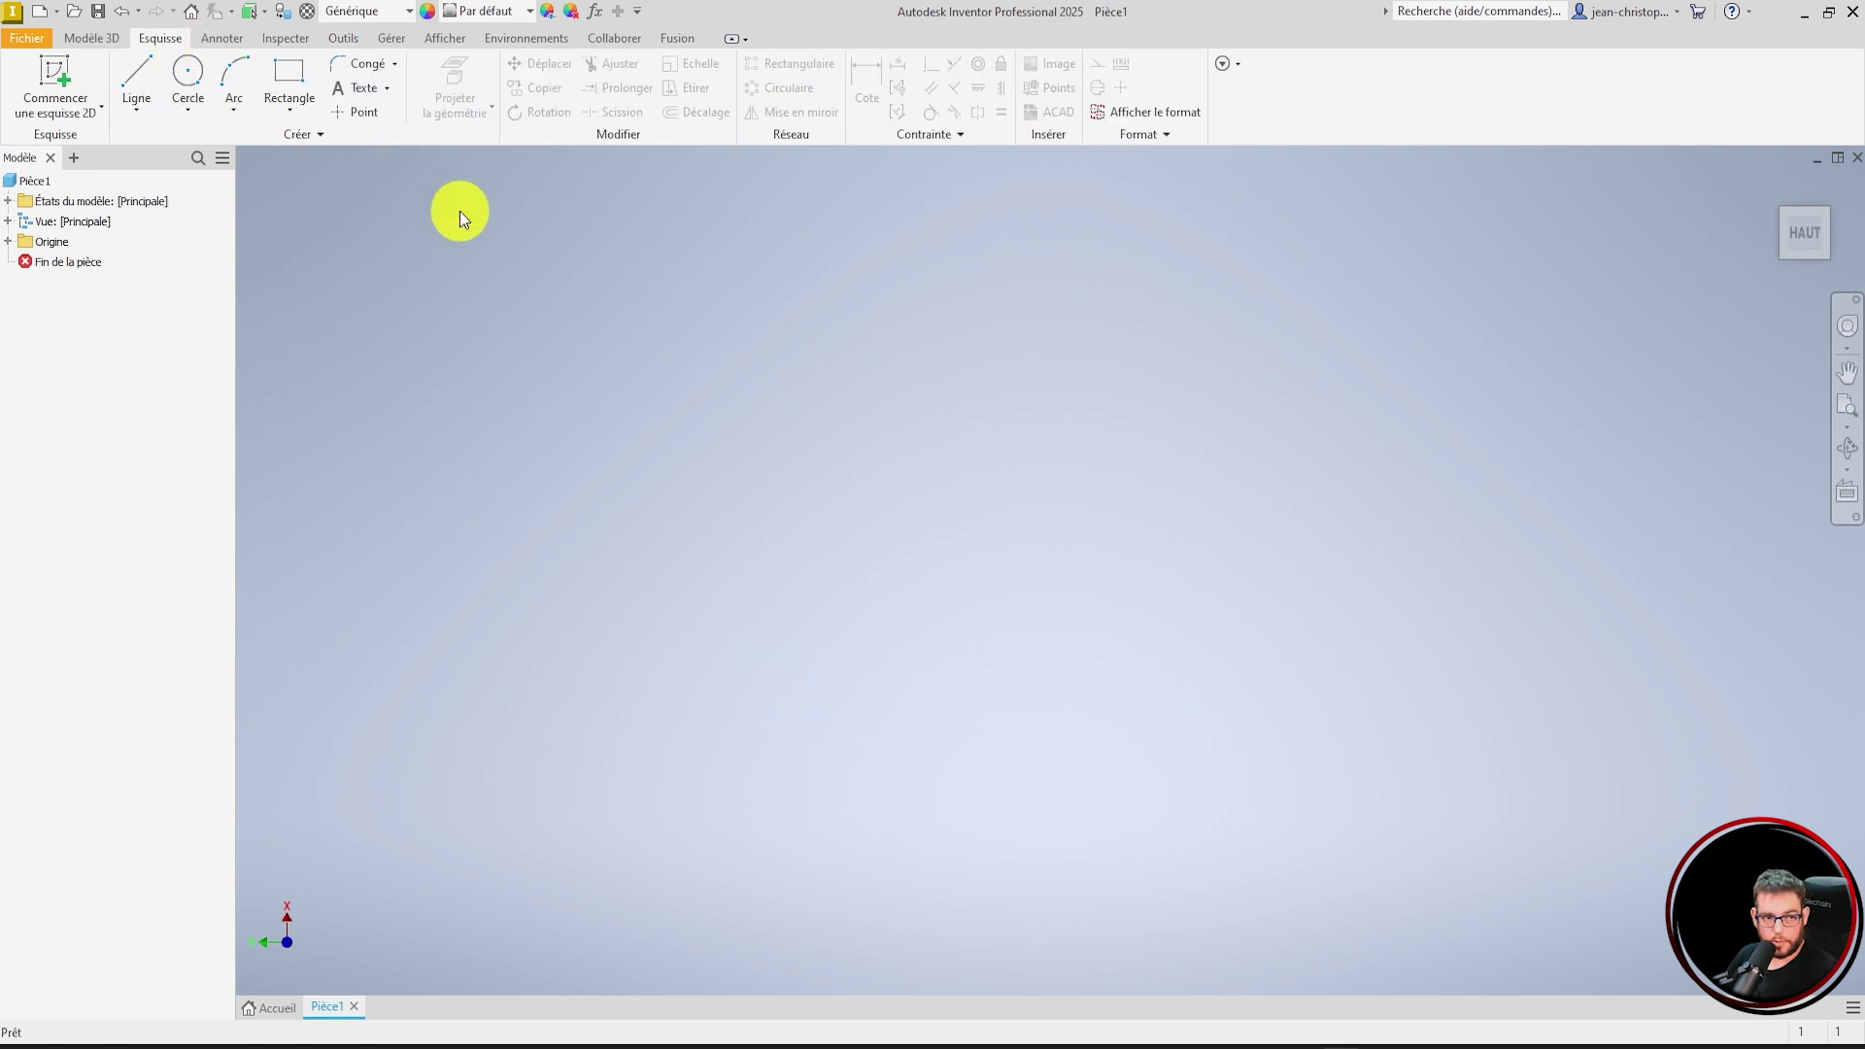
left_click(53, 78)
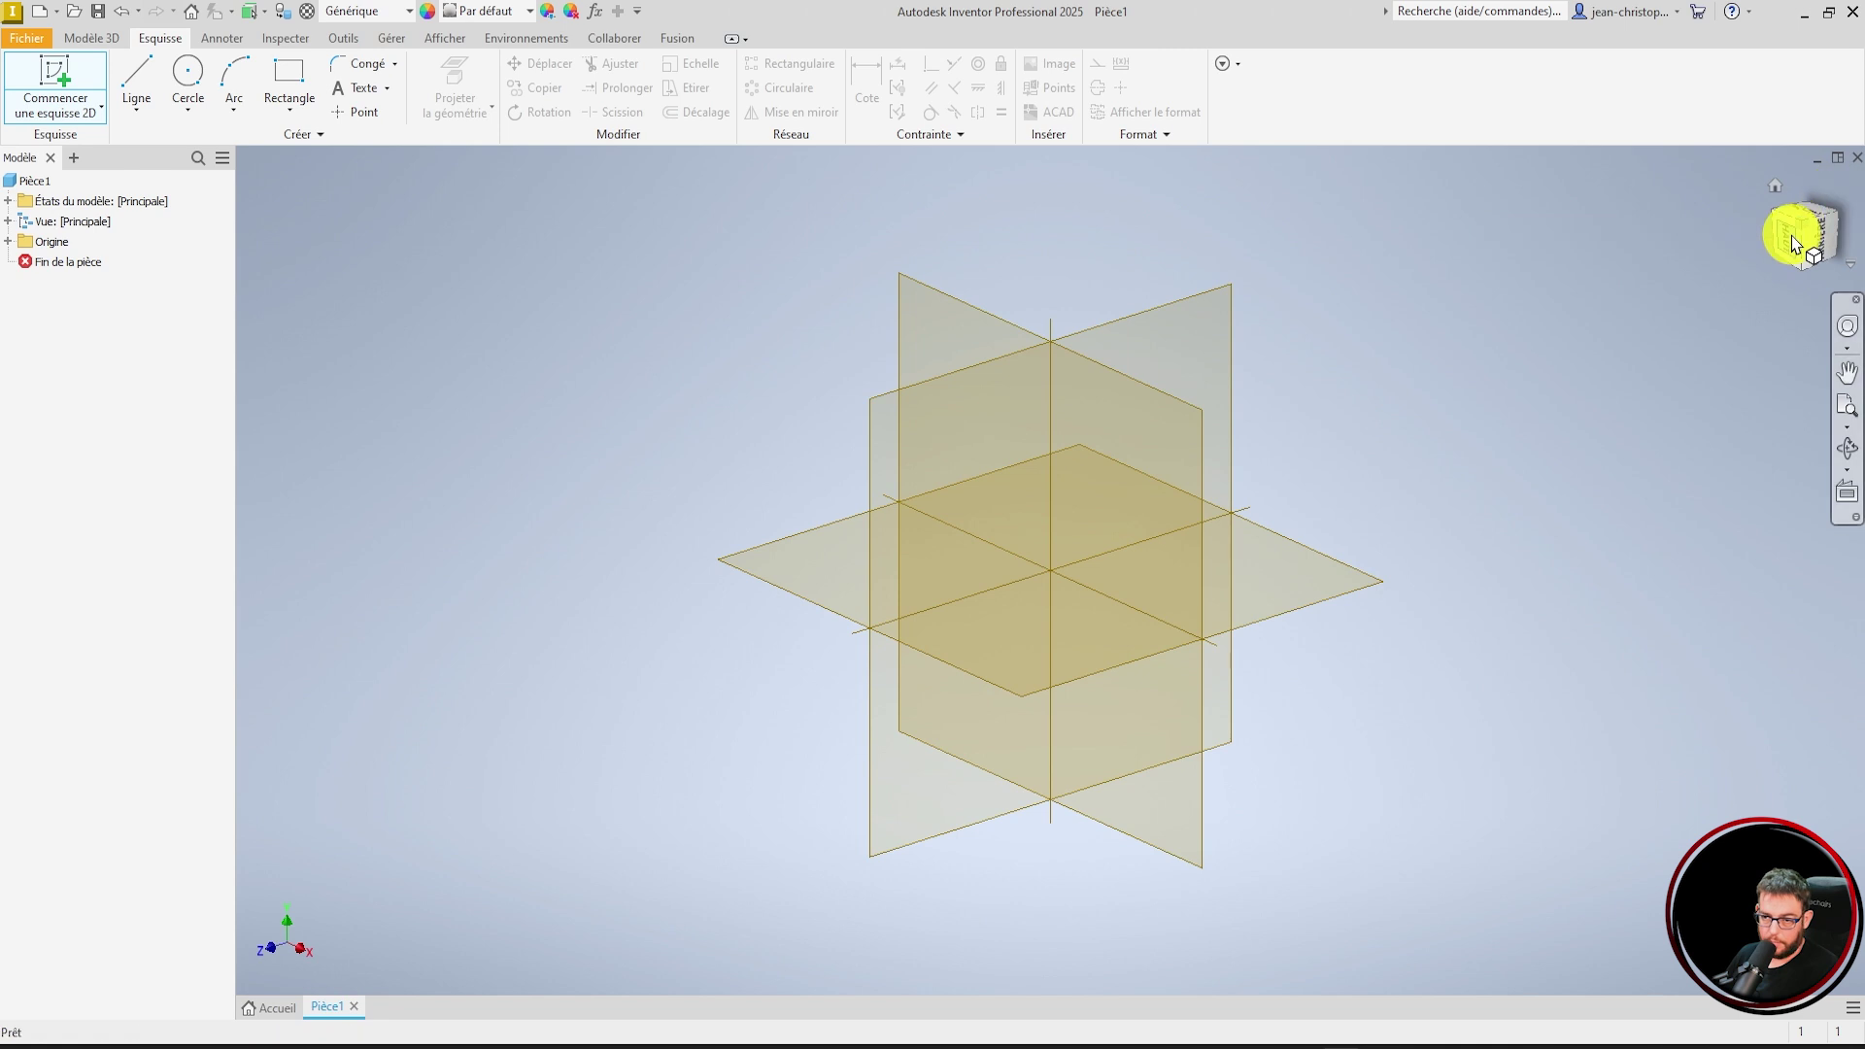
left_click(1099, 447)
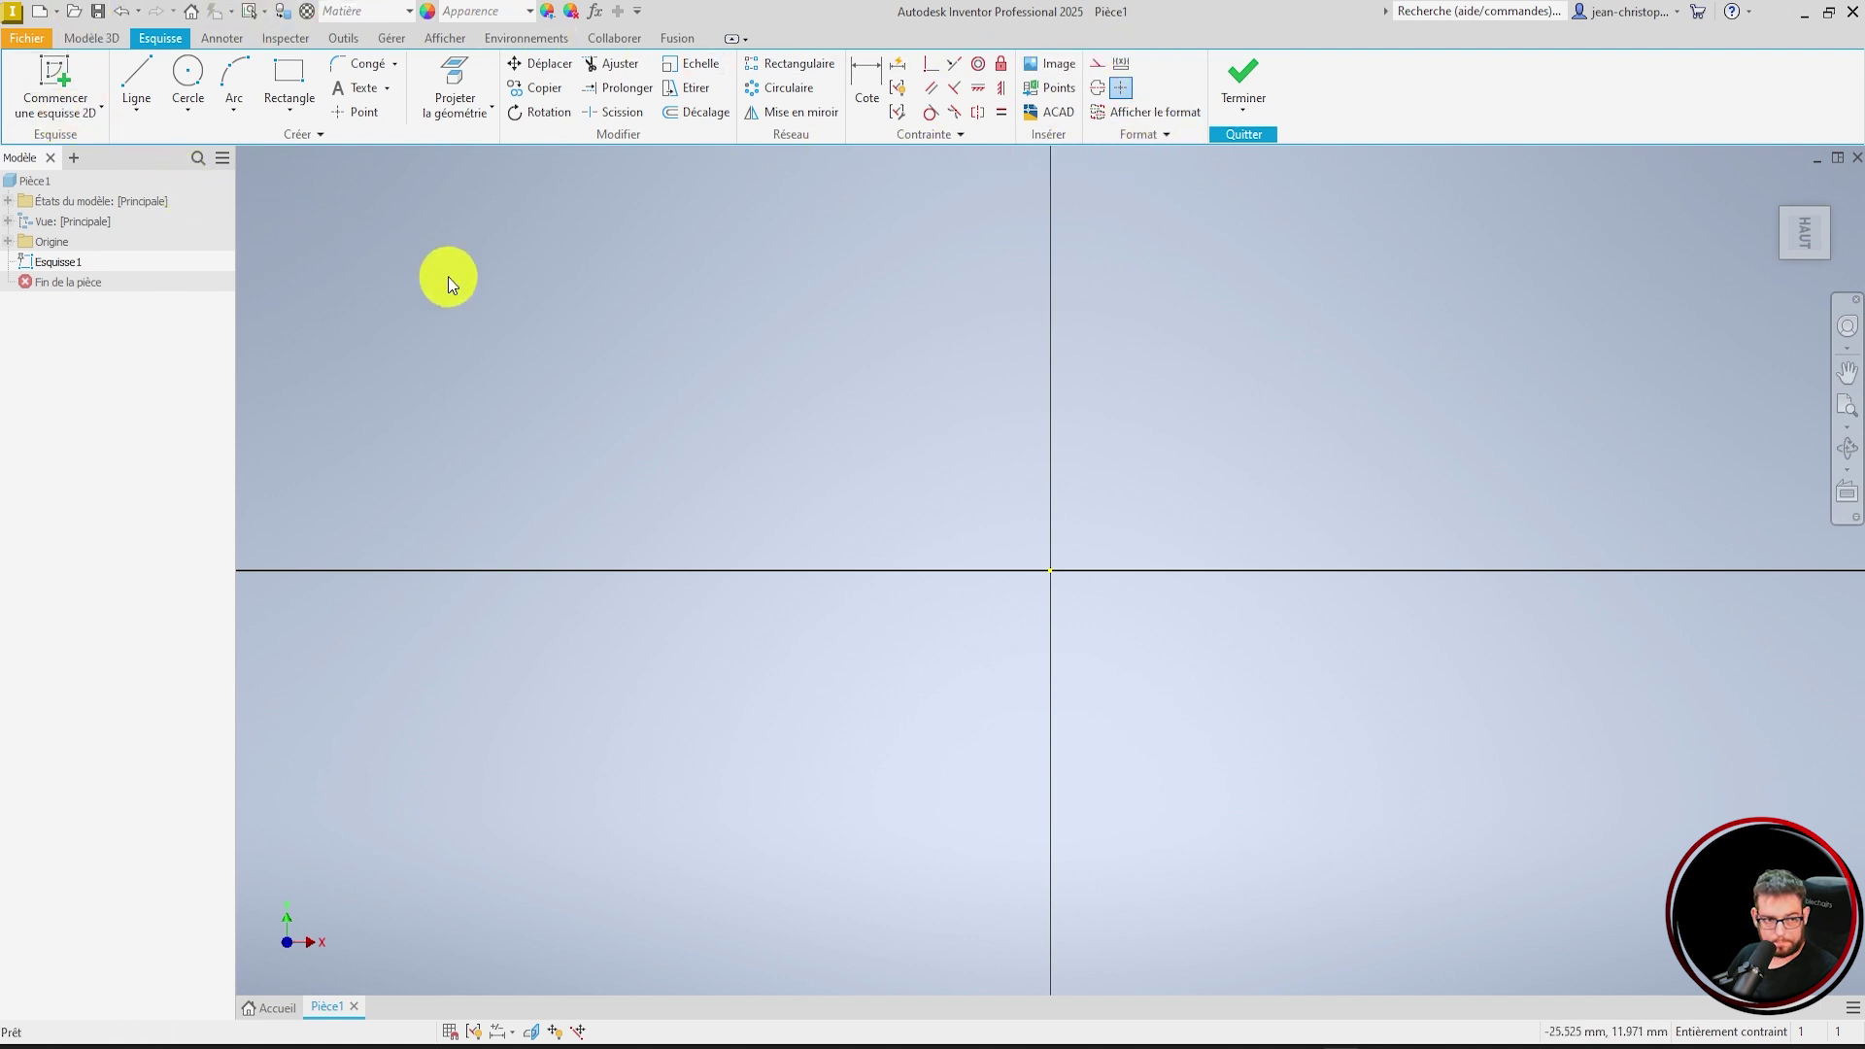
- Sketch one oblique line rising to the right in the upper-left quadrant of the sketch, clear of the origin
left_click(127, 117)
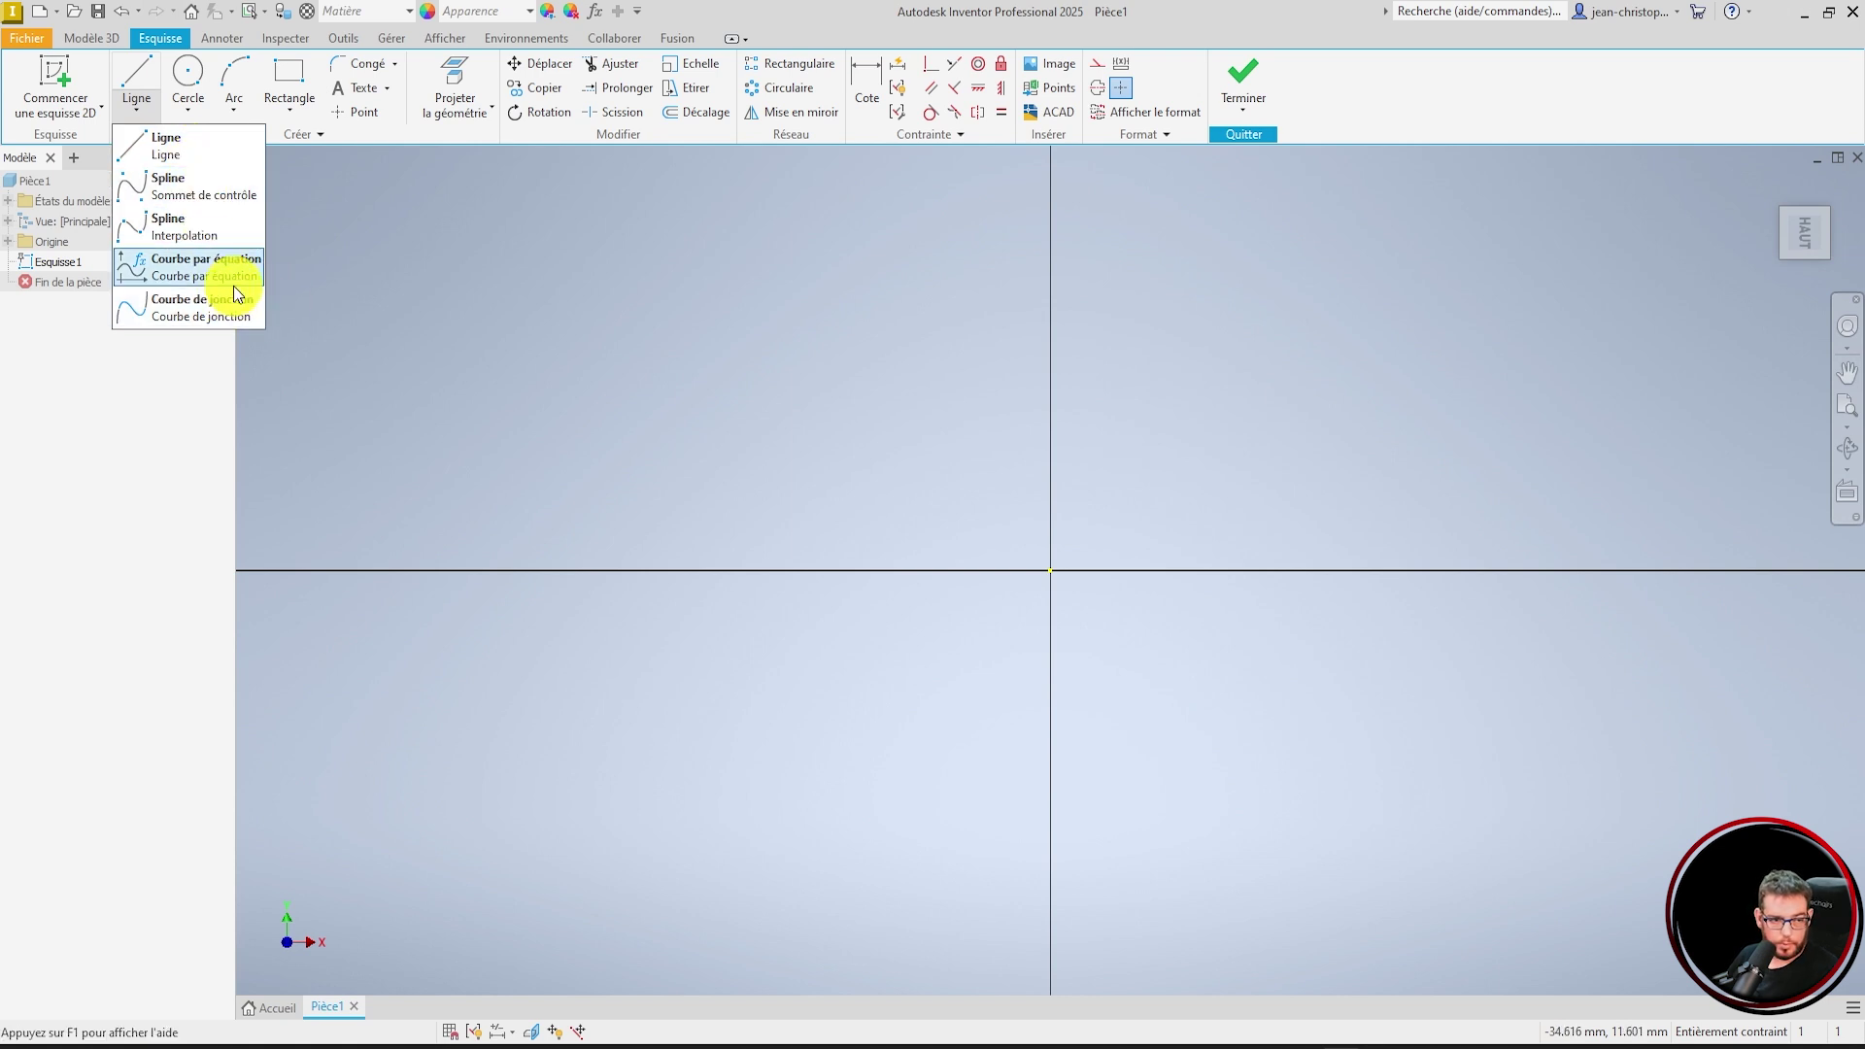
left_click(167, 150)
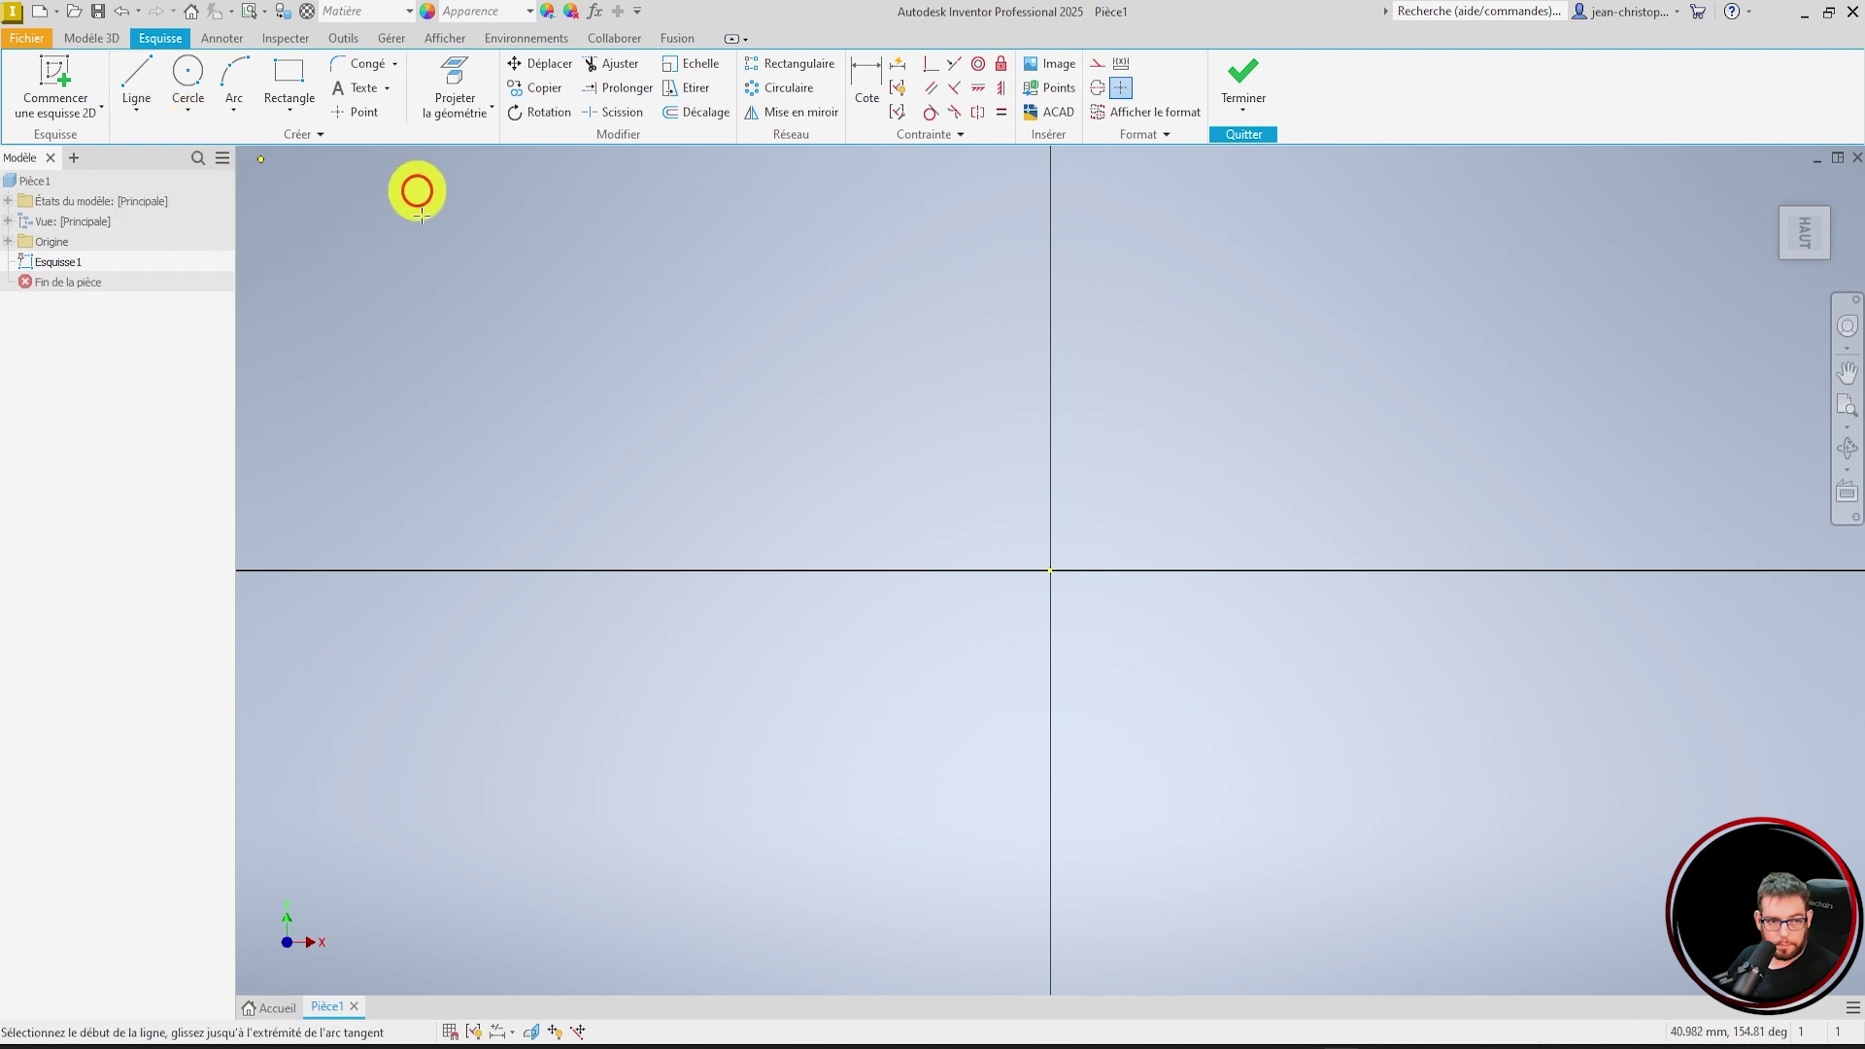
left_click(539, 454)
left_click(708, 263)
key("Escape")
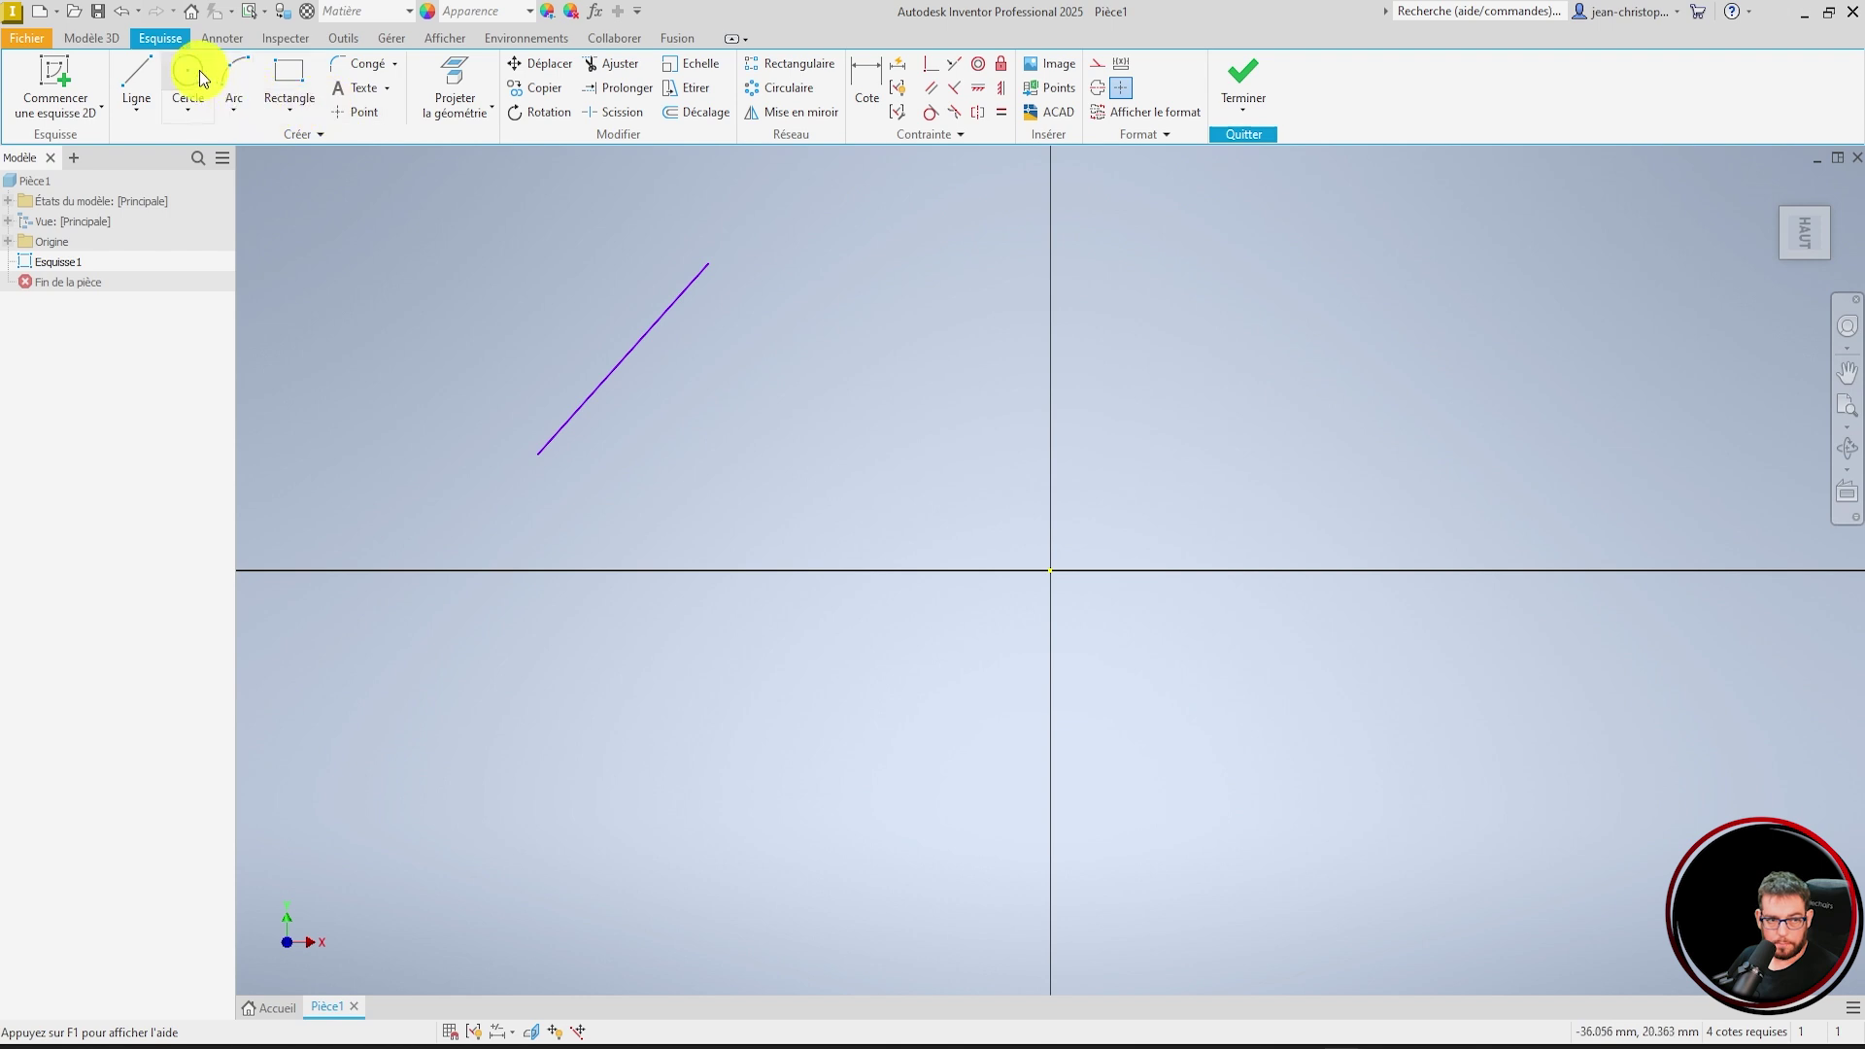
- Sketch a centre-point circle just right of the oblique line, keeping it clear of the line and the axes
left_click(184, 116)
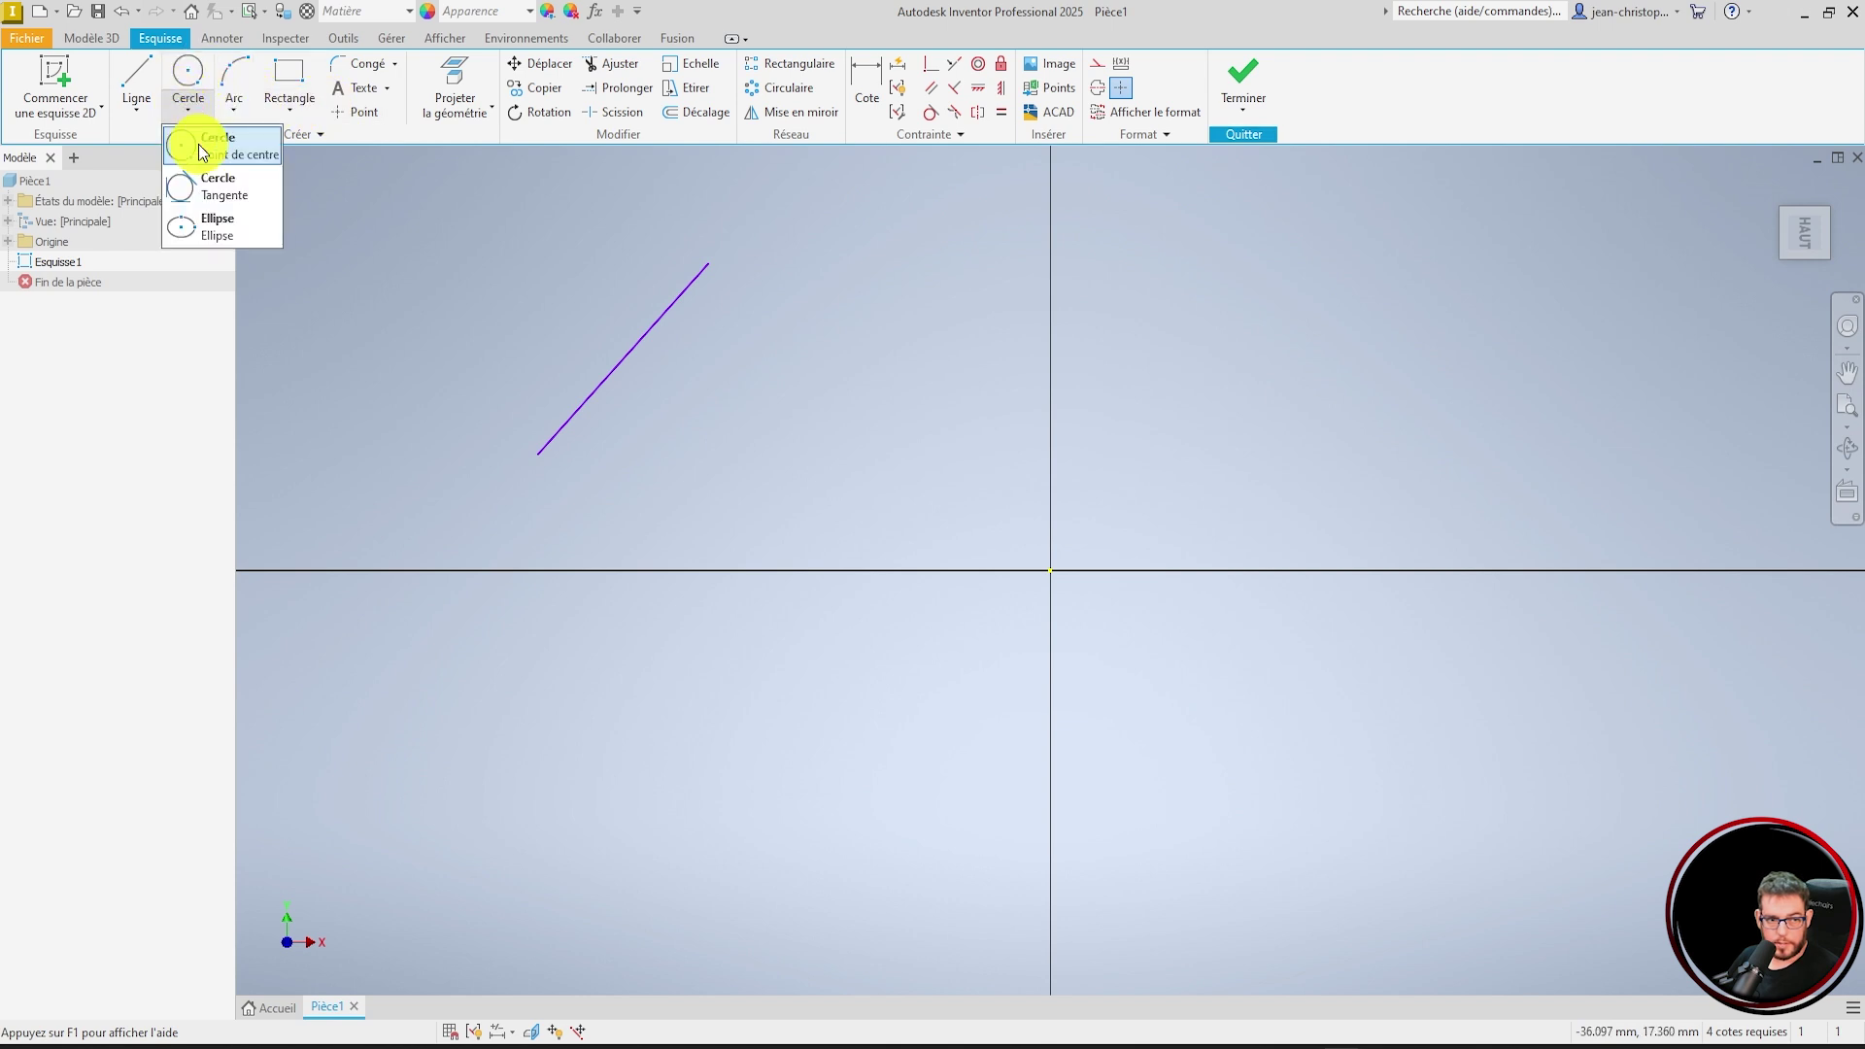
left_click(203, 151)
left_click(797, 365)
left_click(855, 419)
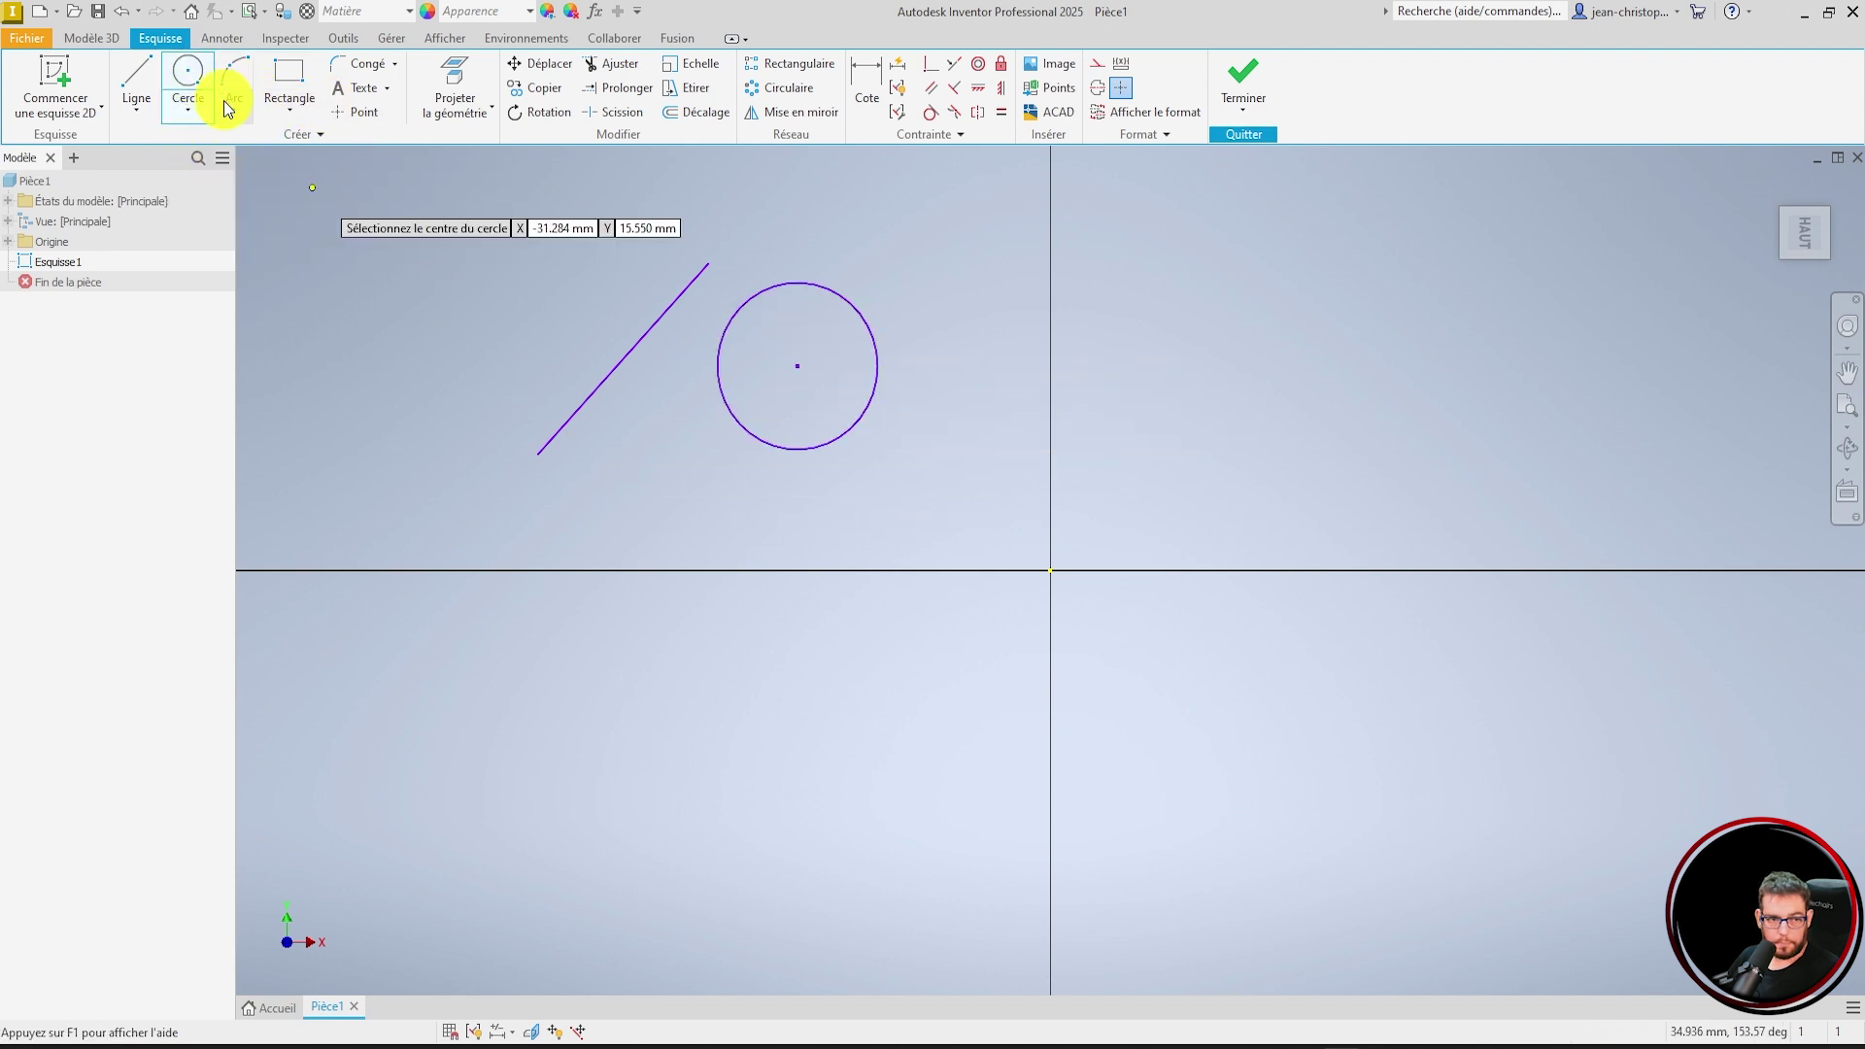
- Sketch a large open three-point arc in the upper-left quadrant, wrapping around the oblique line and clear of the circle
left_click(188, 115)
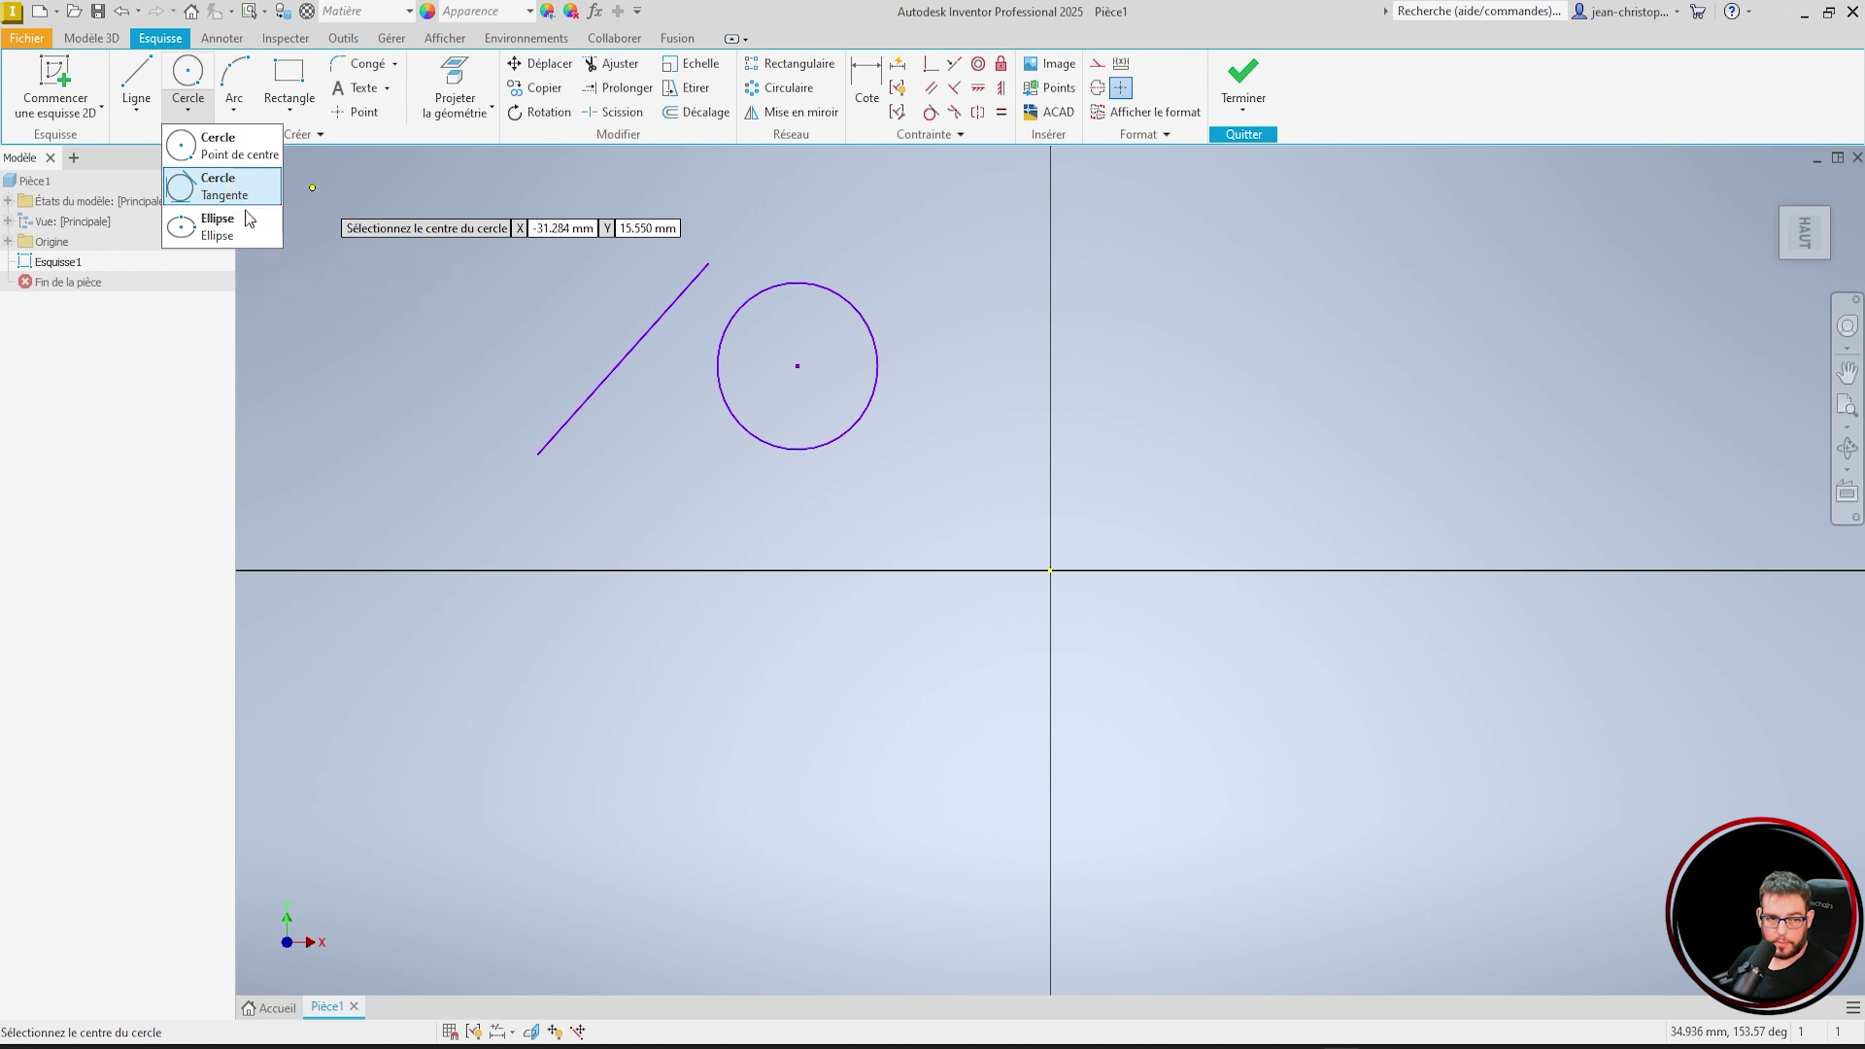
left_click(237, 108)
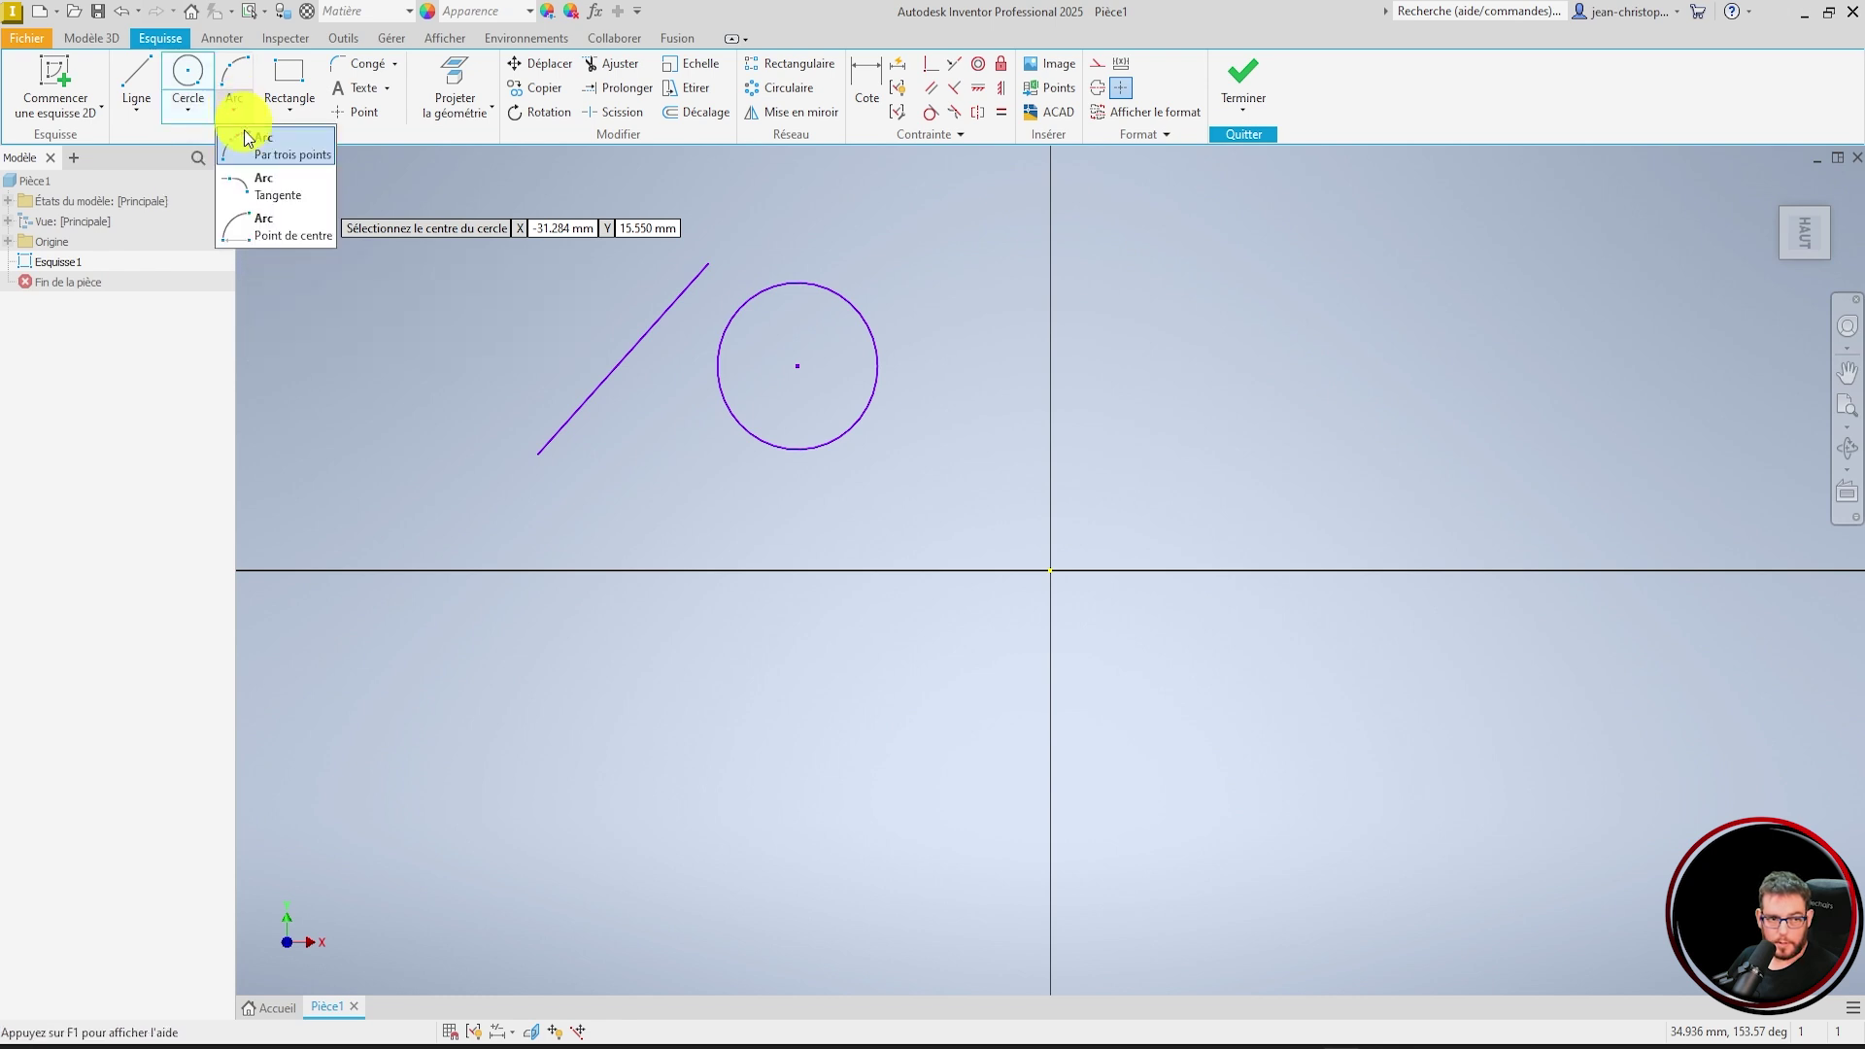
left_click(279, 146)
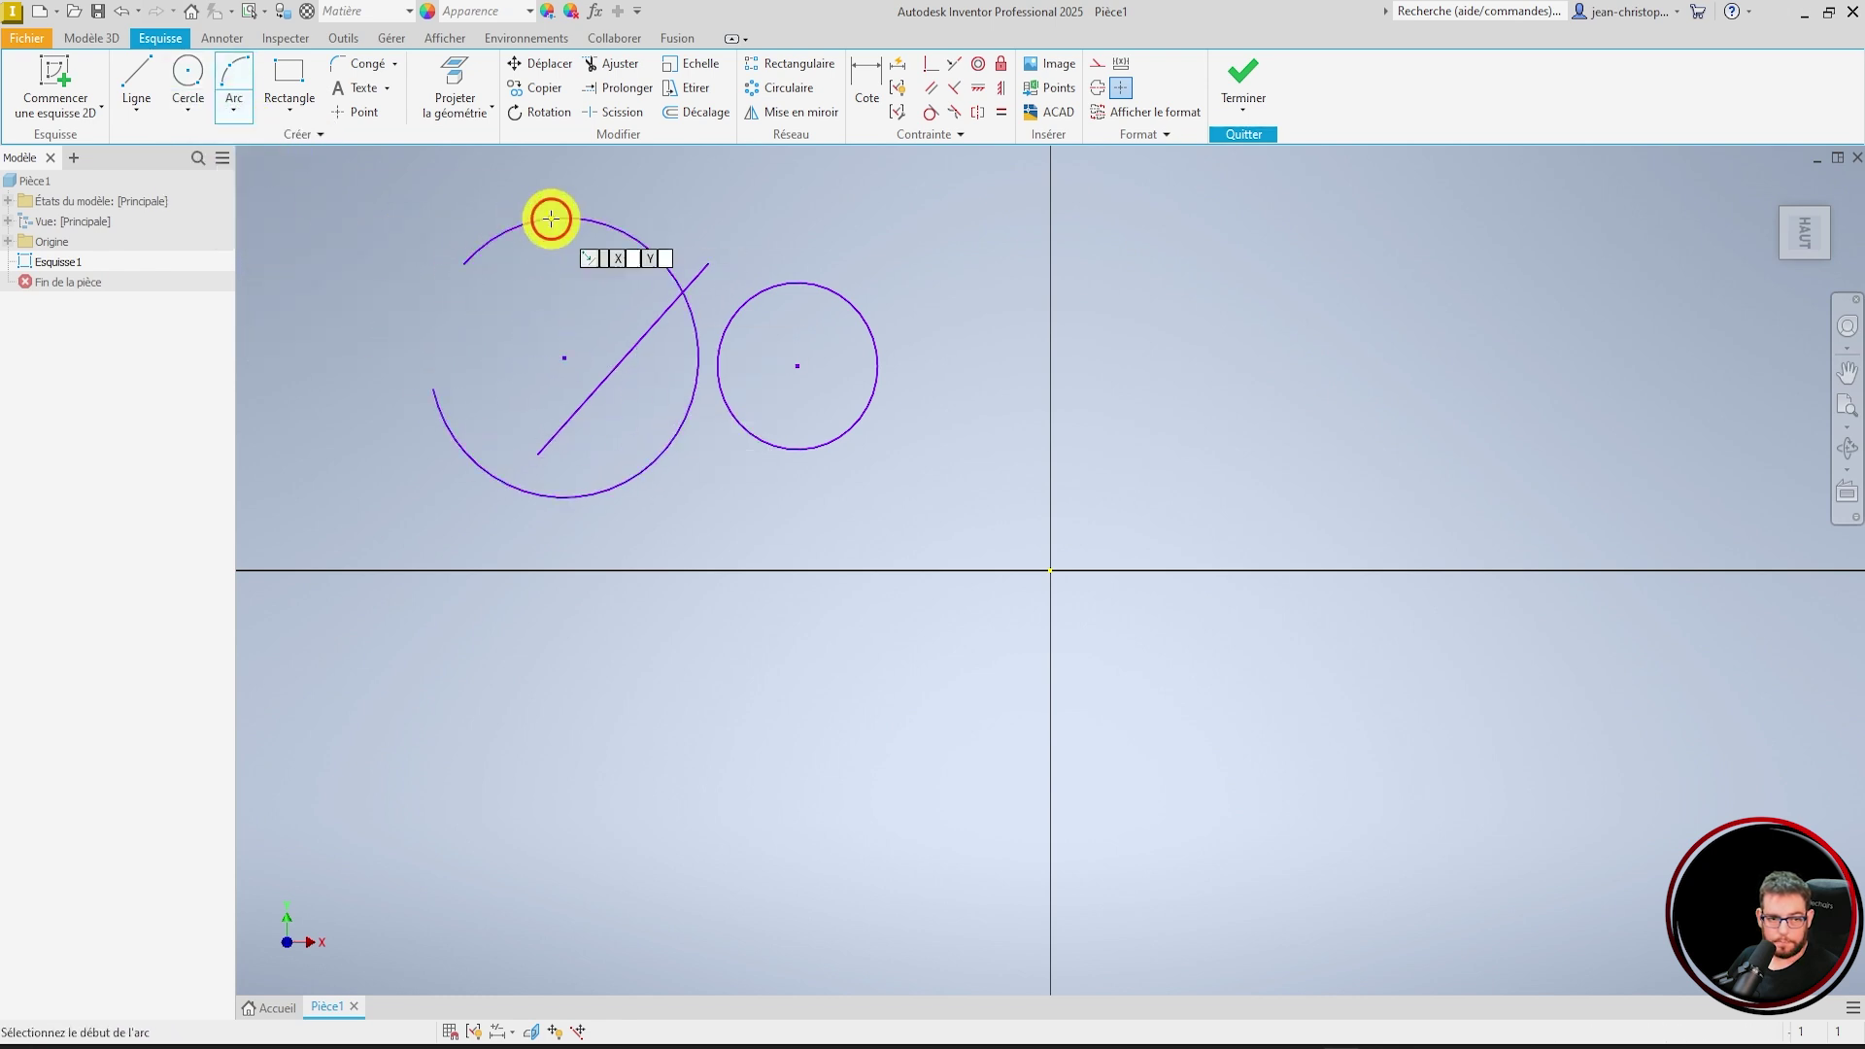
left_click(556, 217)
- Sketch a horizontal two-point rectangle in the upper-right quadrant, clear of both axes
left_click(290, 119)
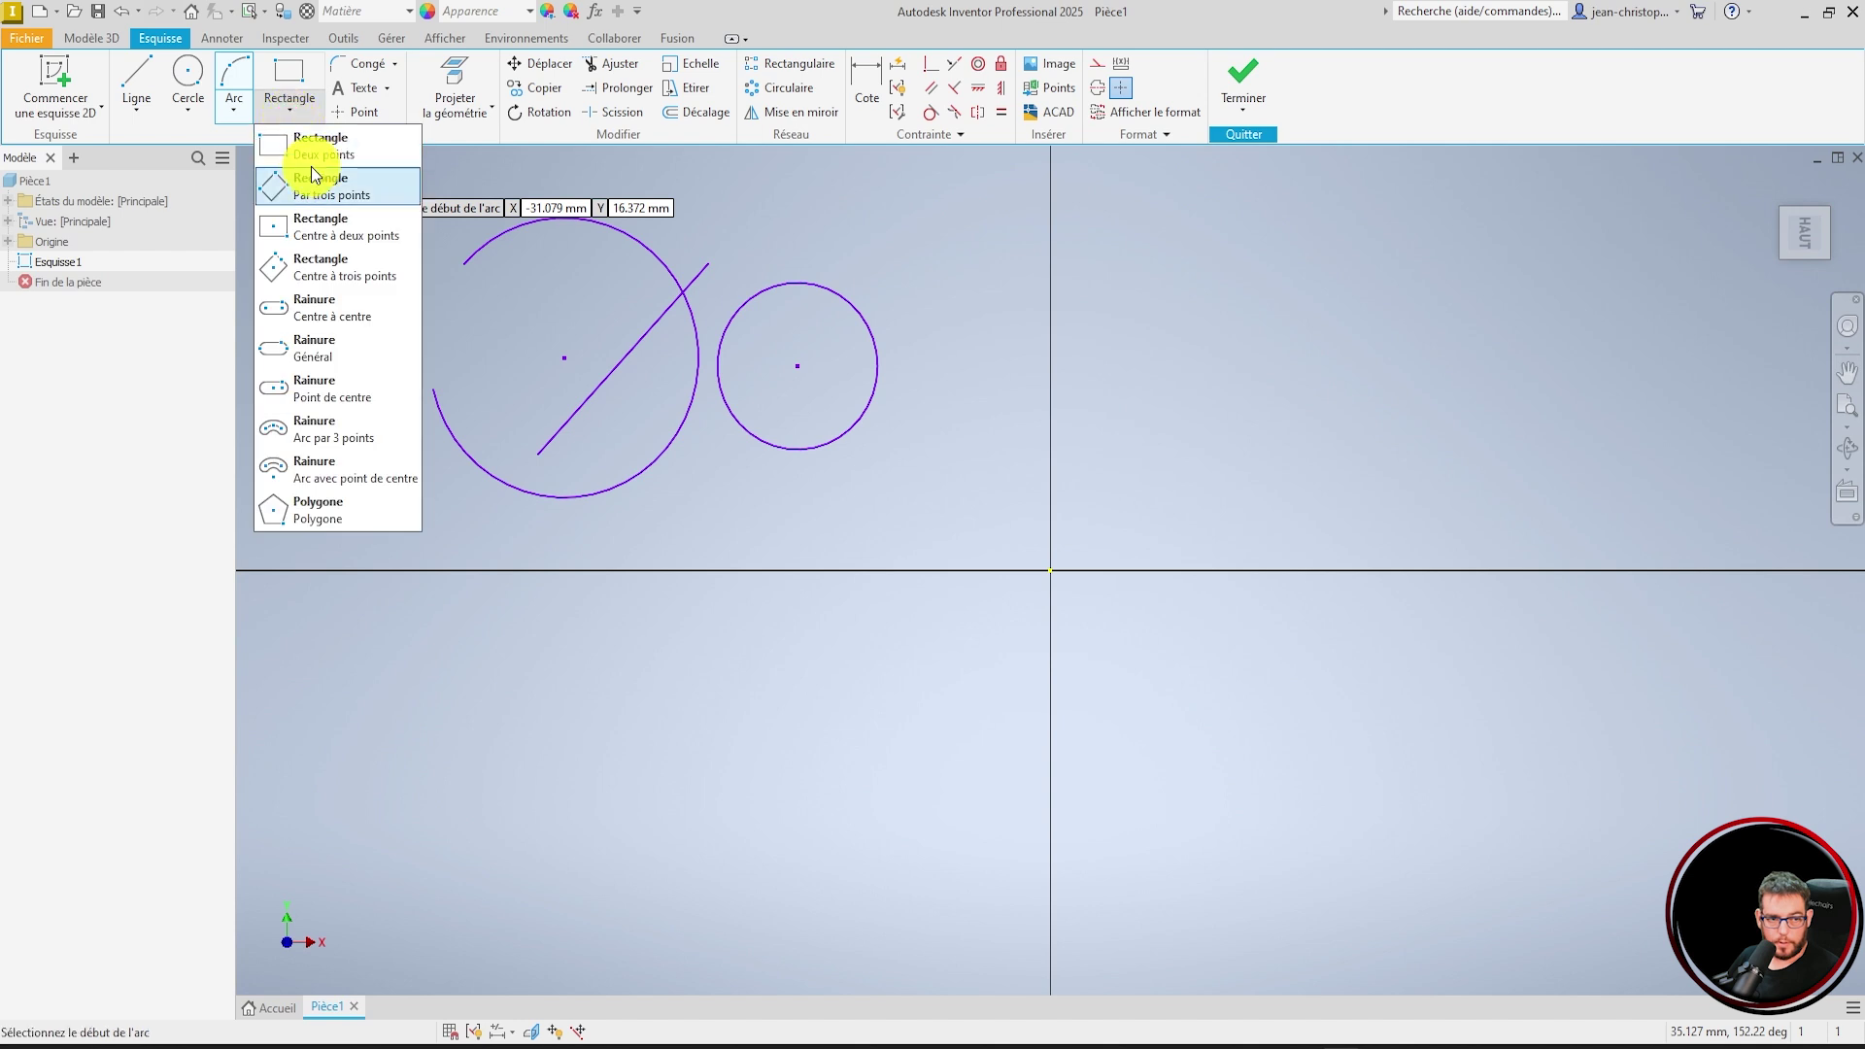
left_click(321, 160)
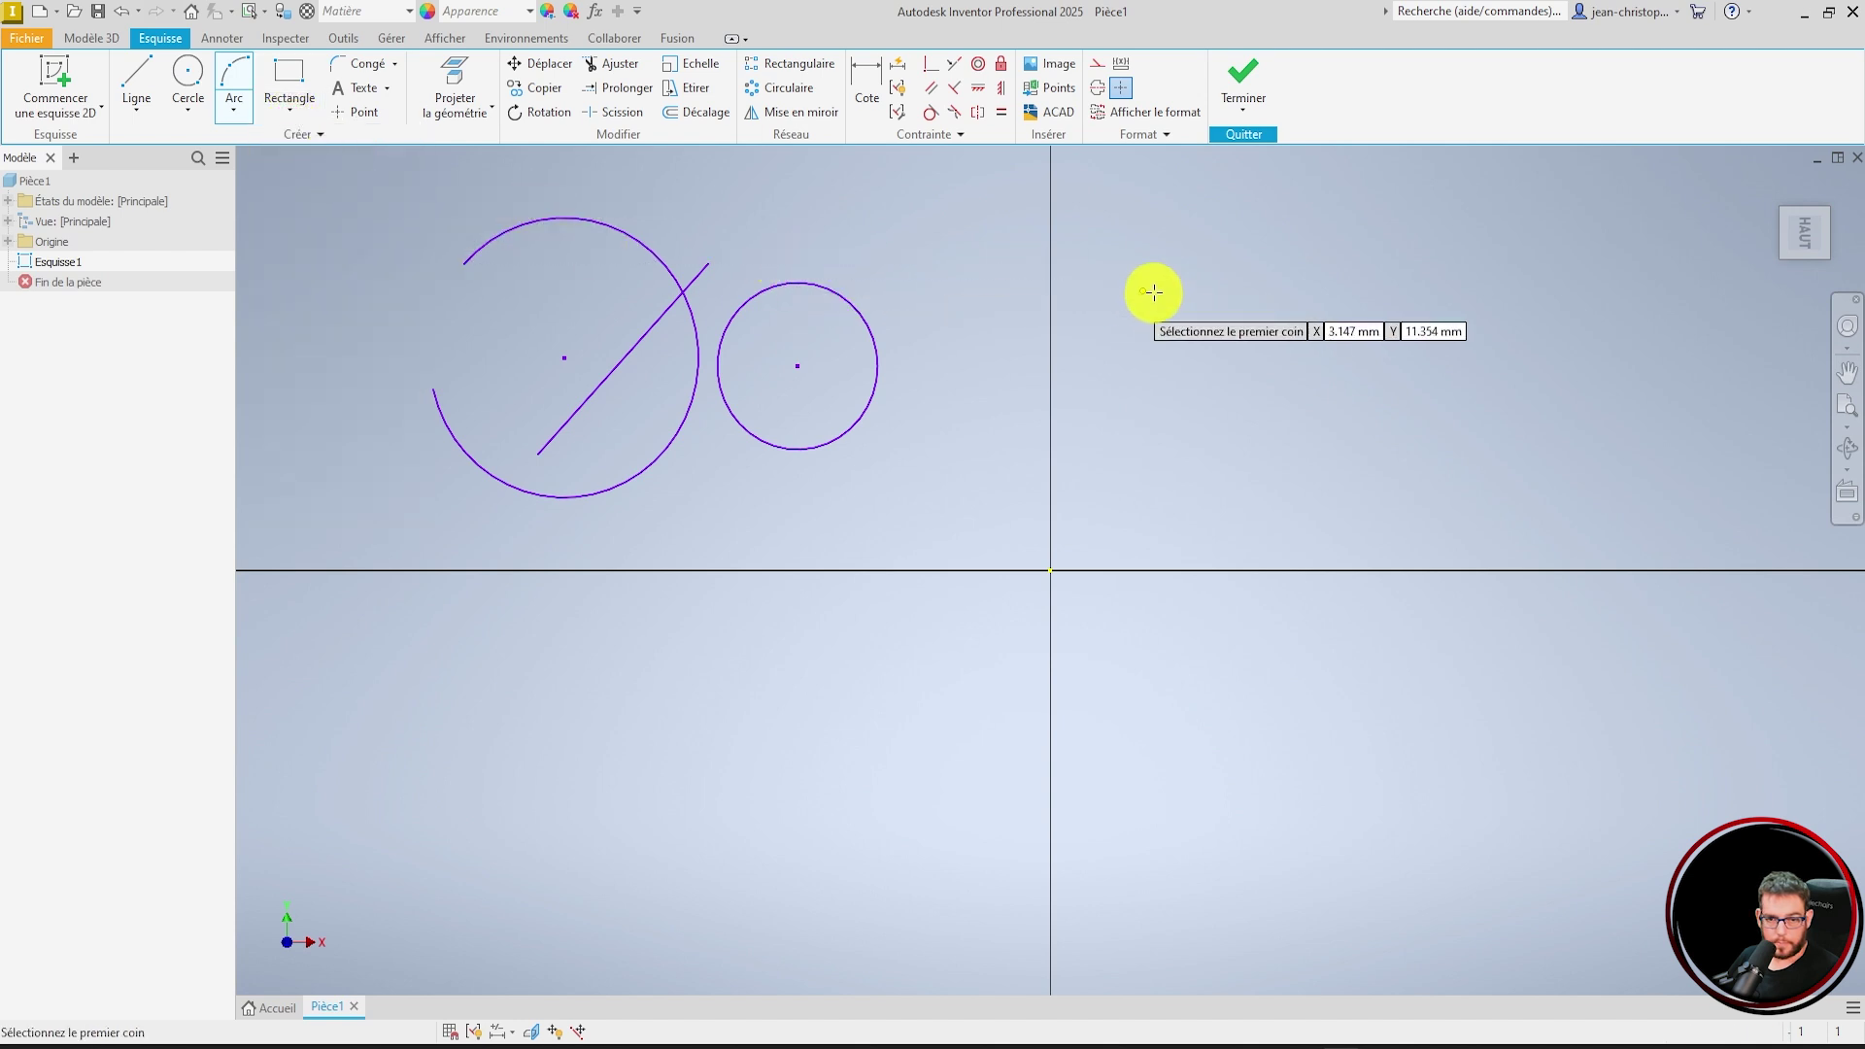
left_click(1231, 283)
left_click(1503, 407)
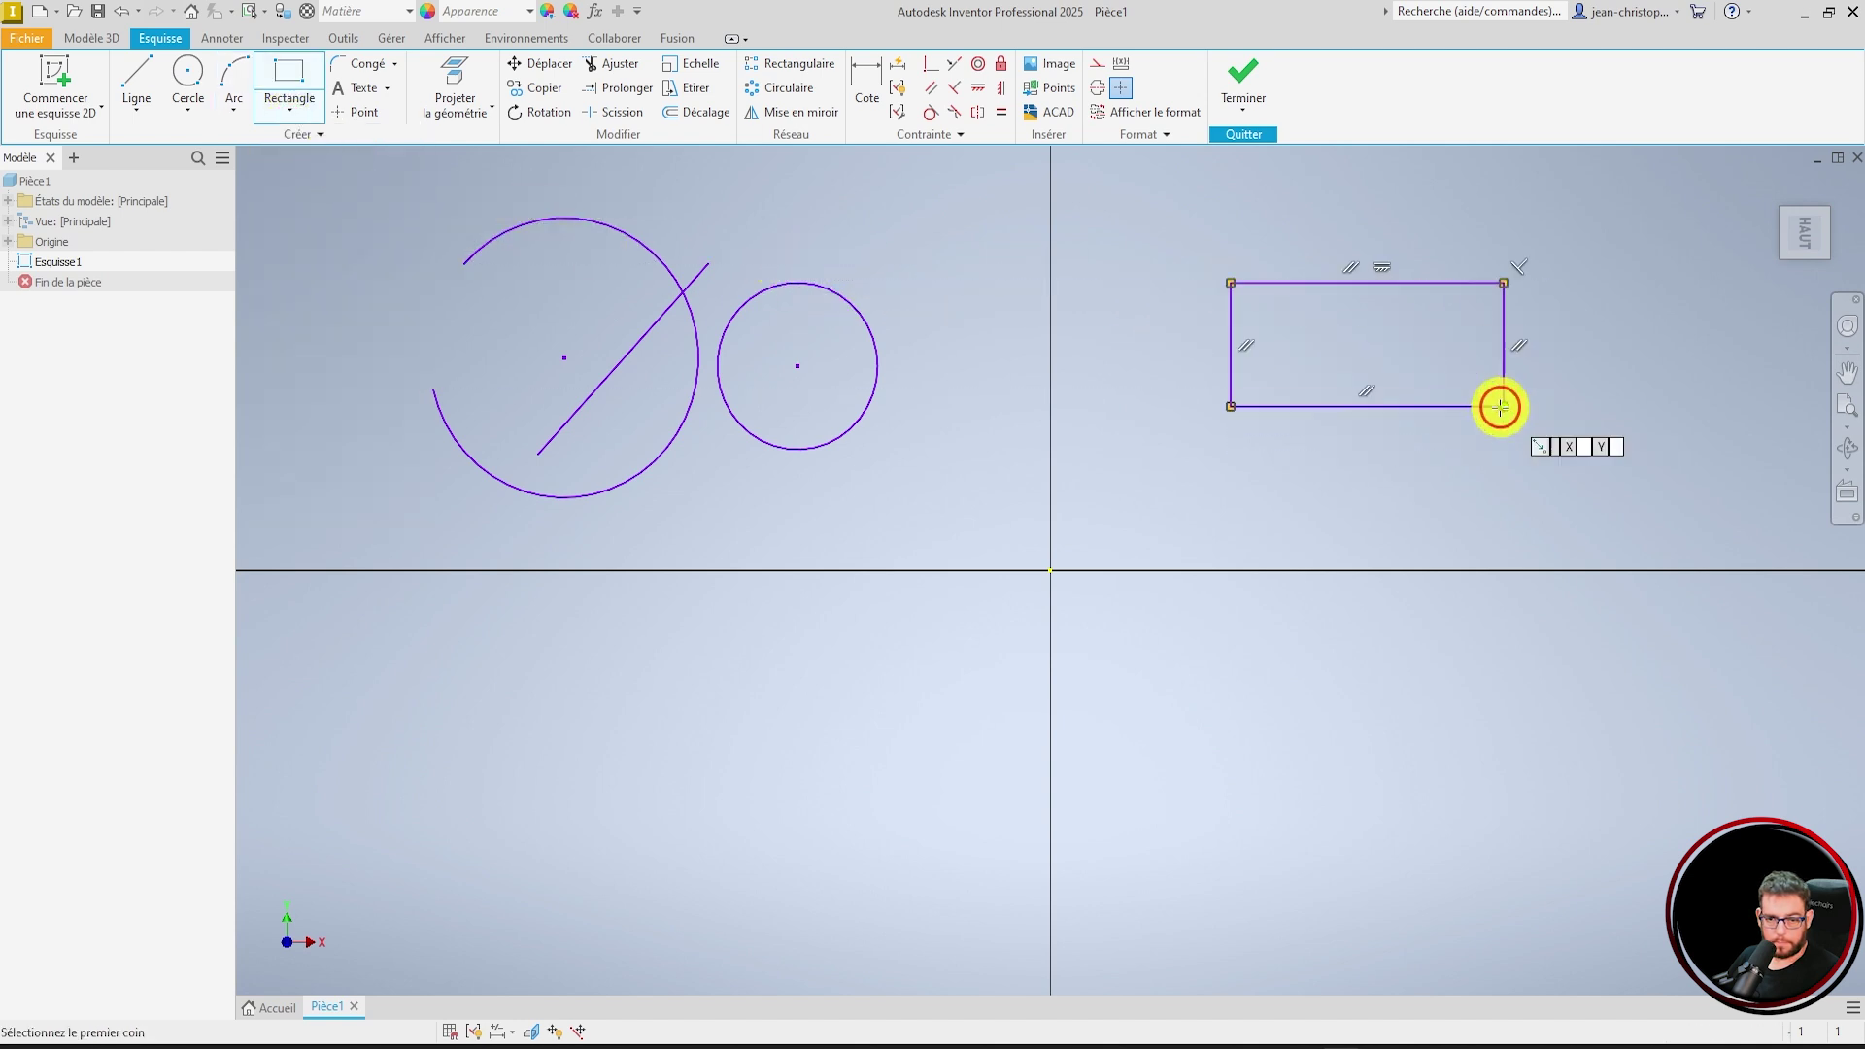
- Sketch a two-point centre rectangle just below the first rectangle, centred right of the vertical axis and overlapping the origin
left_click(293, 101)
left_click(370, 214)
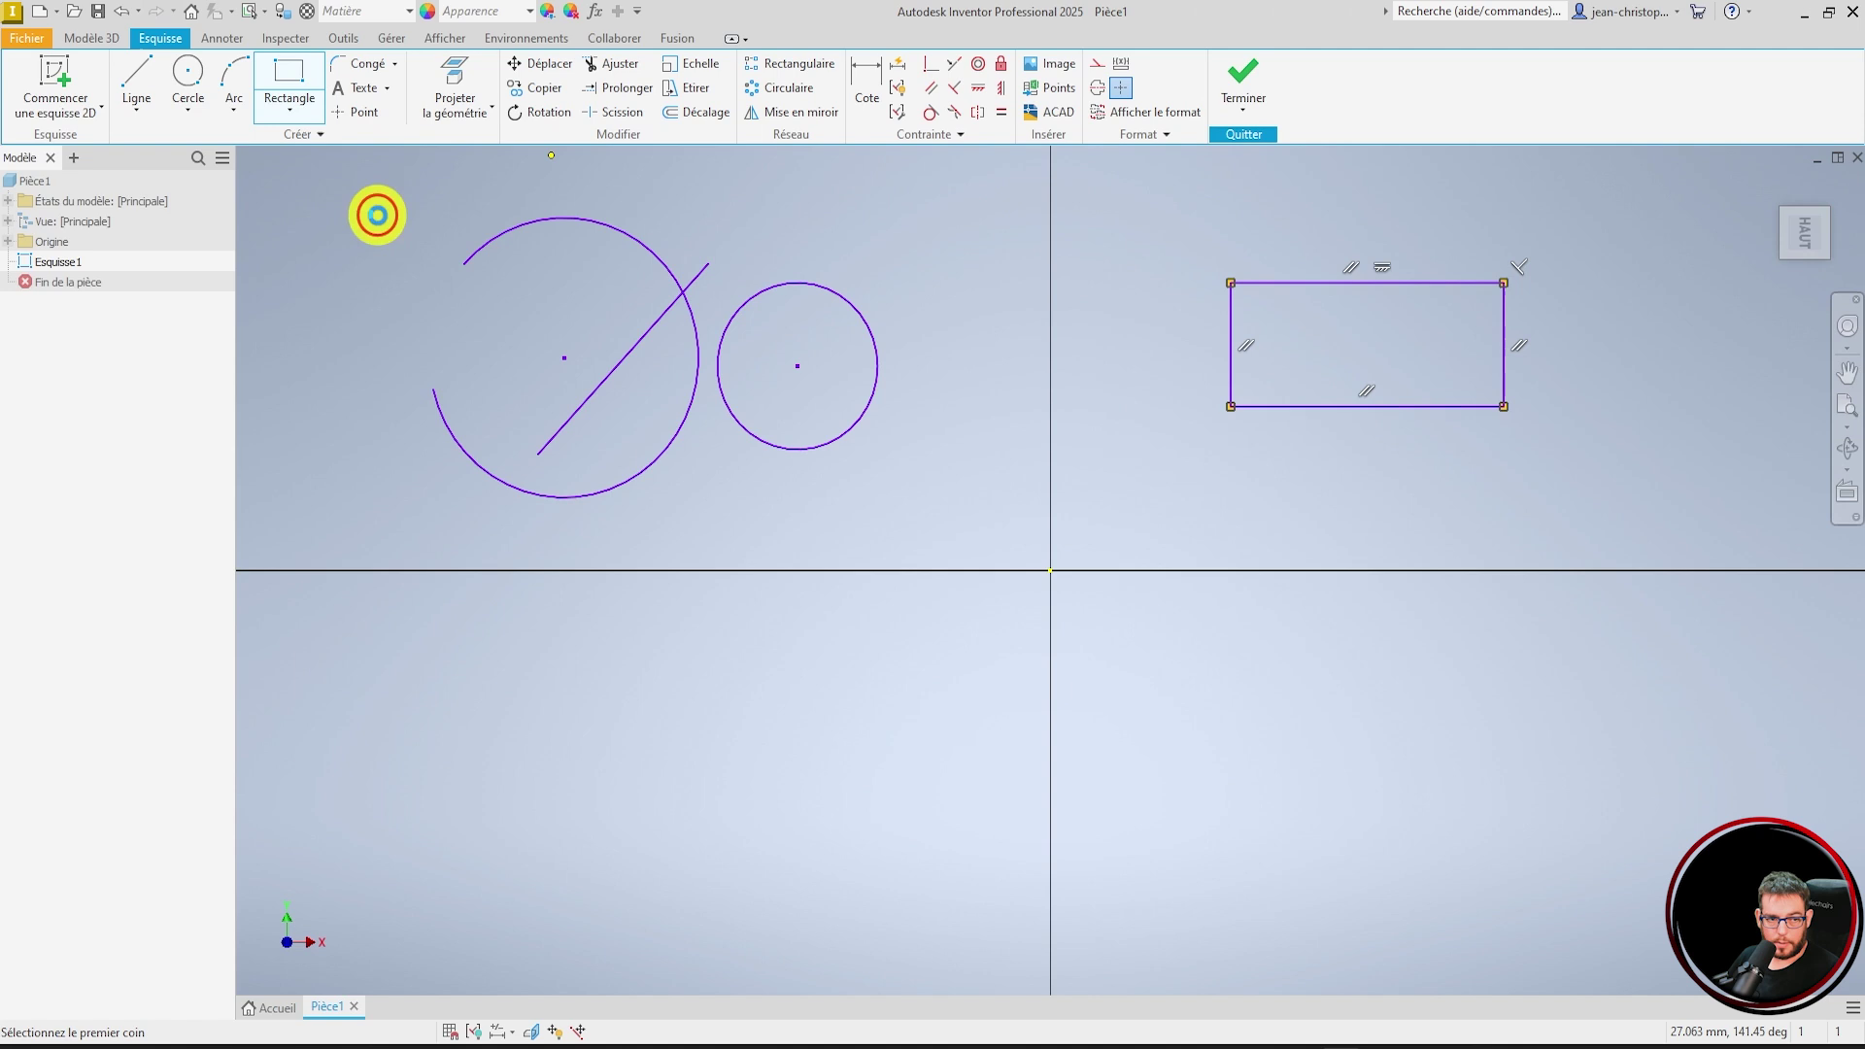
left_click(1175, 505)
left_click(1335, 587)
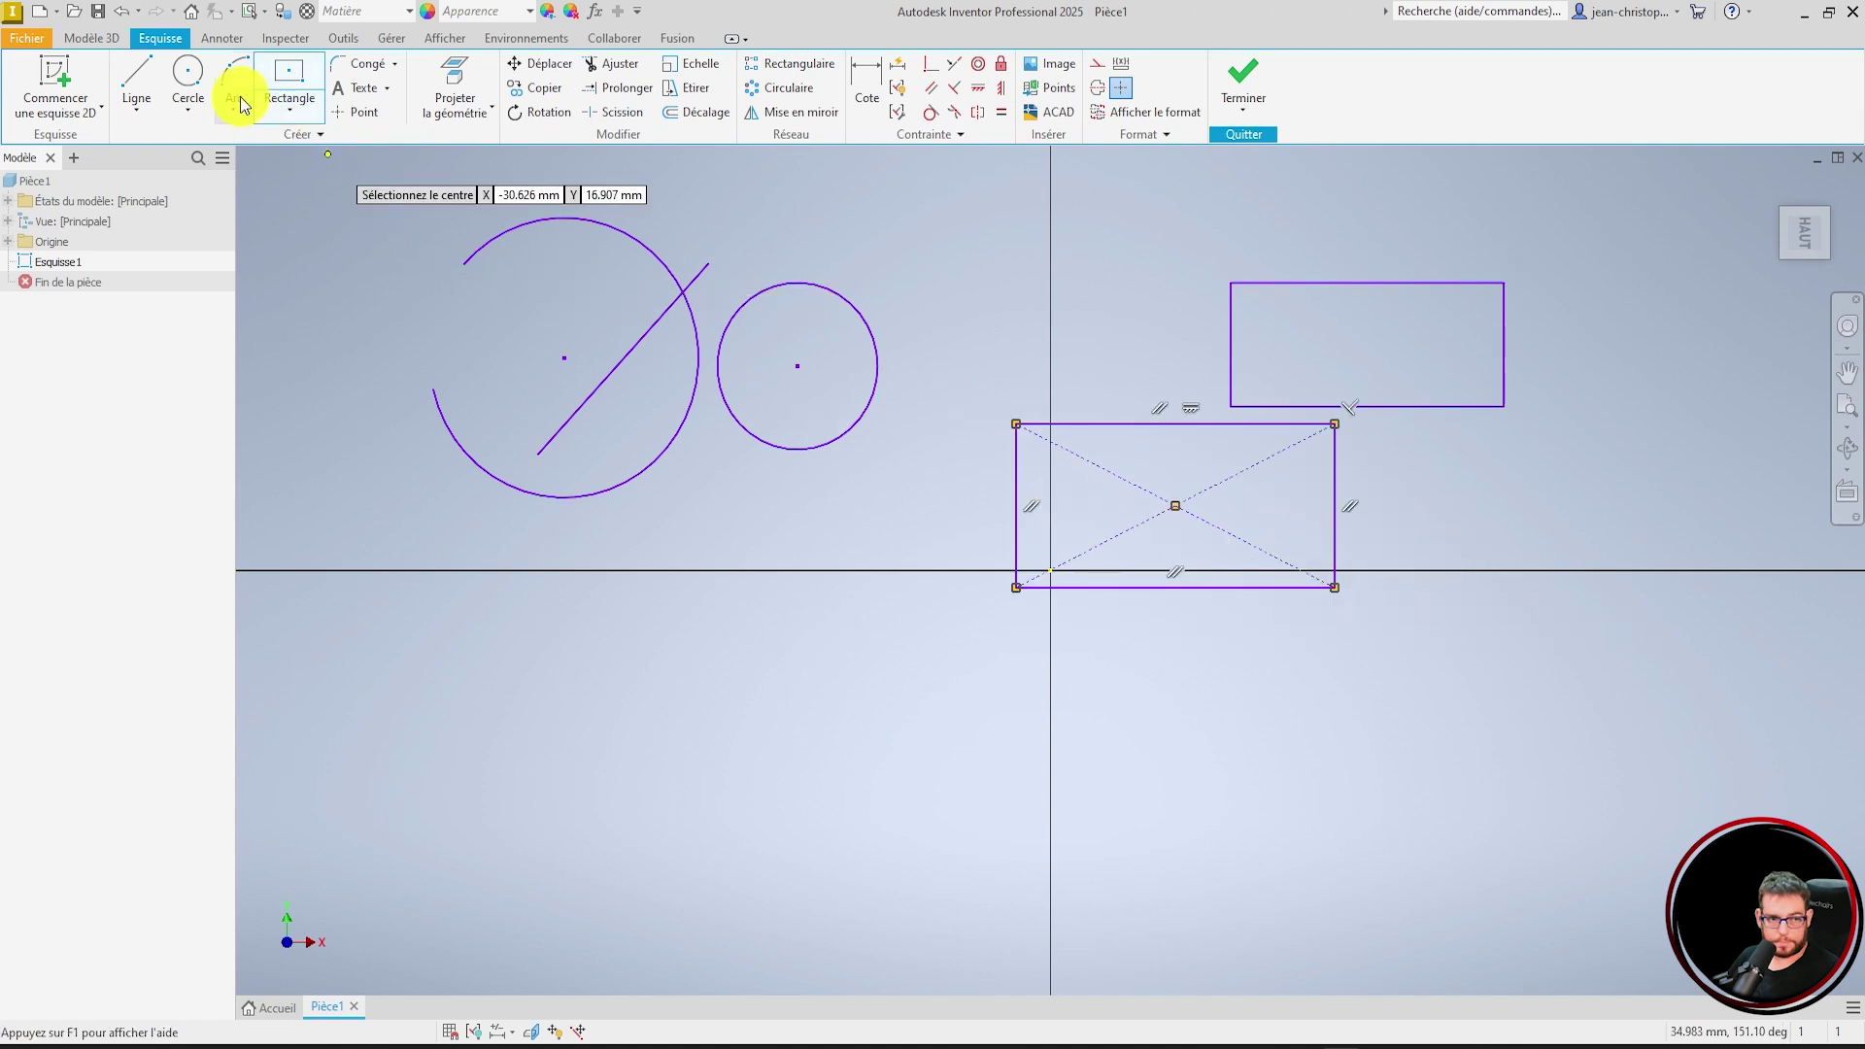
- Sketch a horizontal centre-to-centre slot with centres about 9.4 mm apart, just below the horizontal axis in the lower-left quadrant
left_click(282, 107)
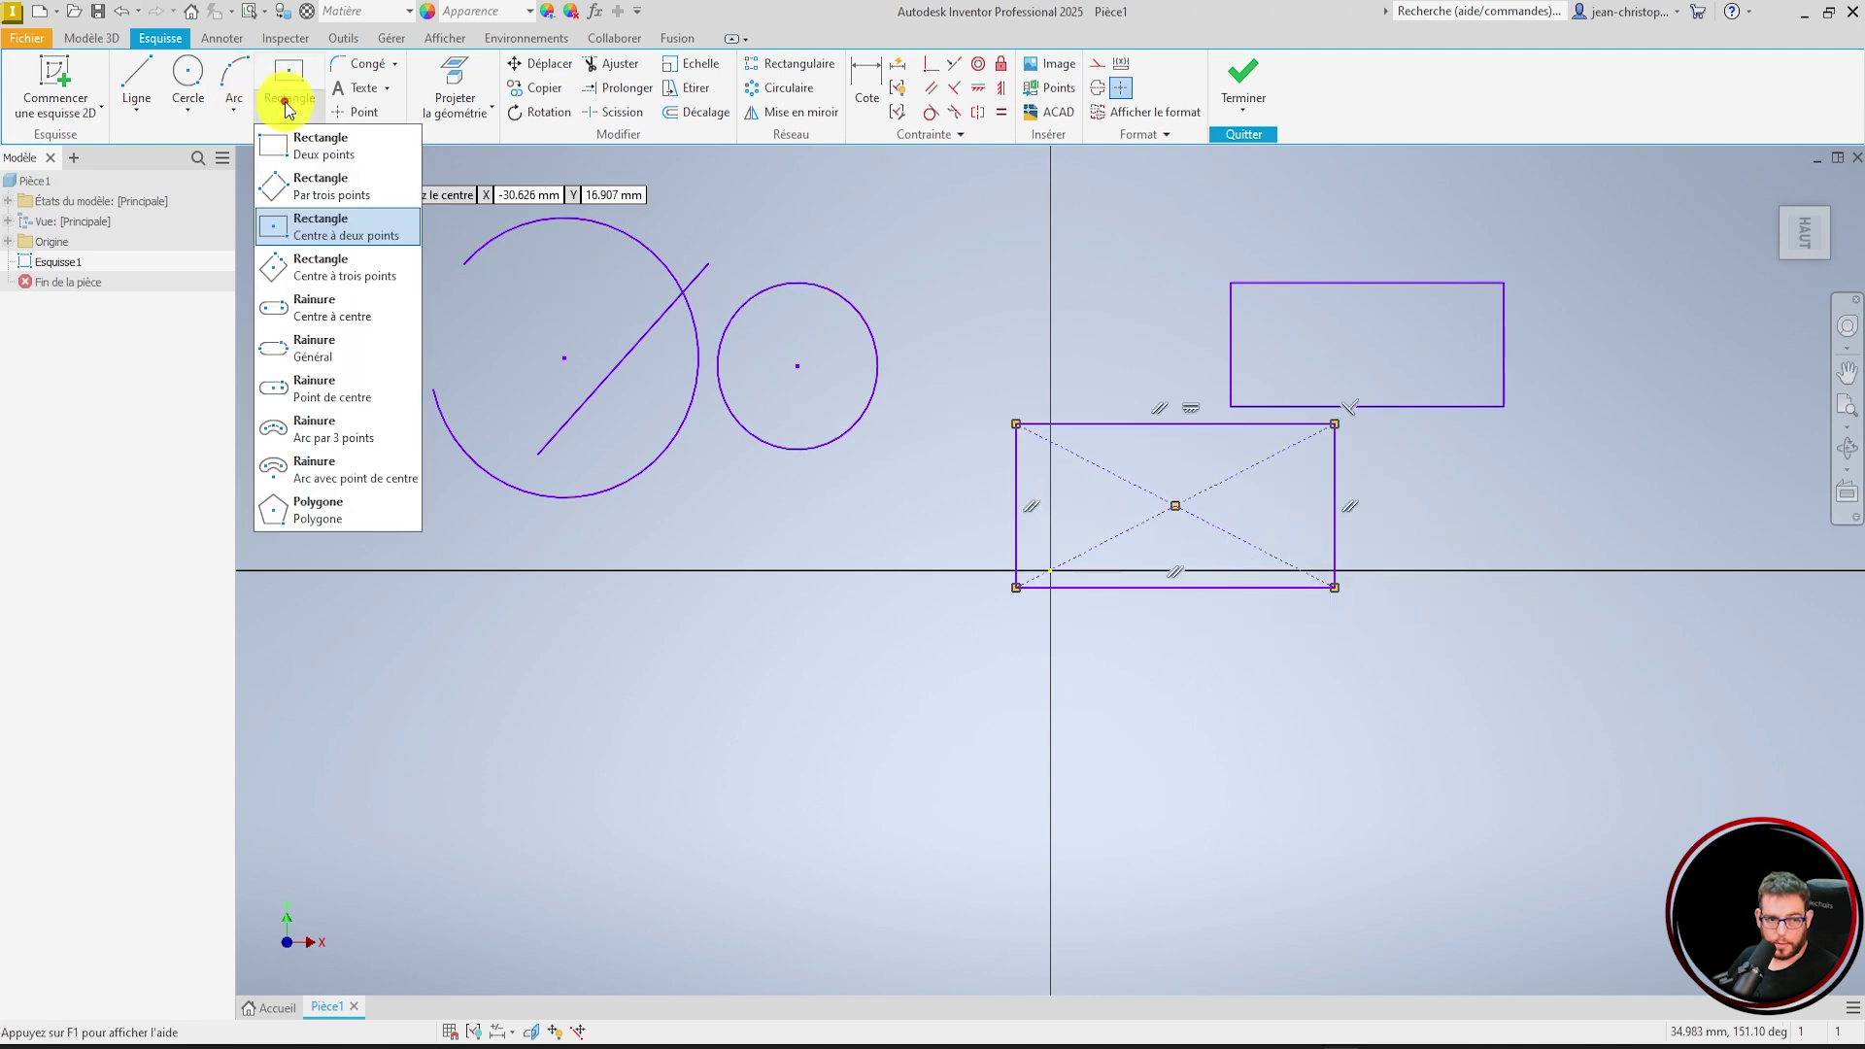
left_click(379, 314)
left_click(605, 638)
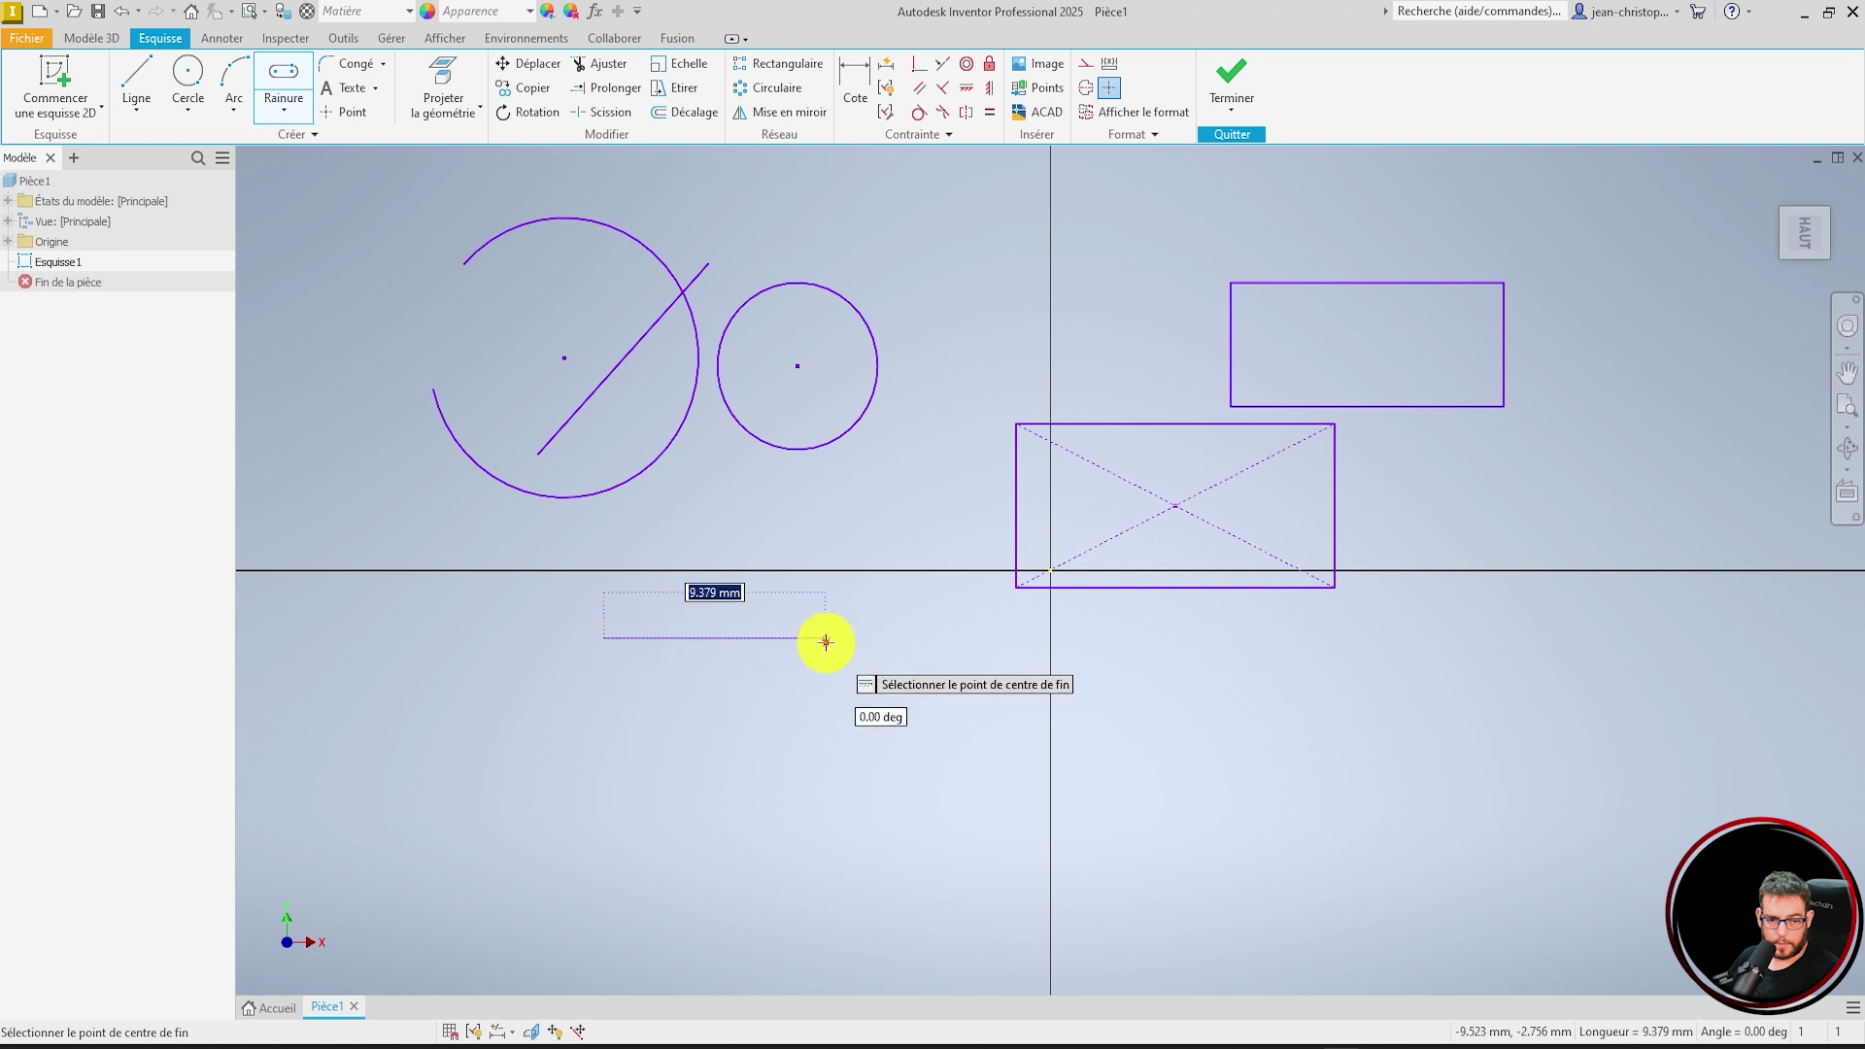
left_click(824, 639)
left_click(833, 691)
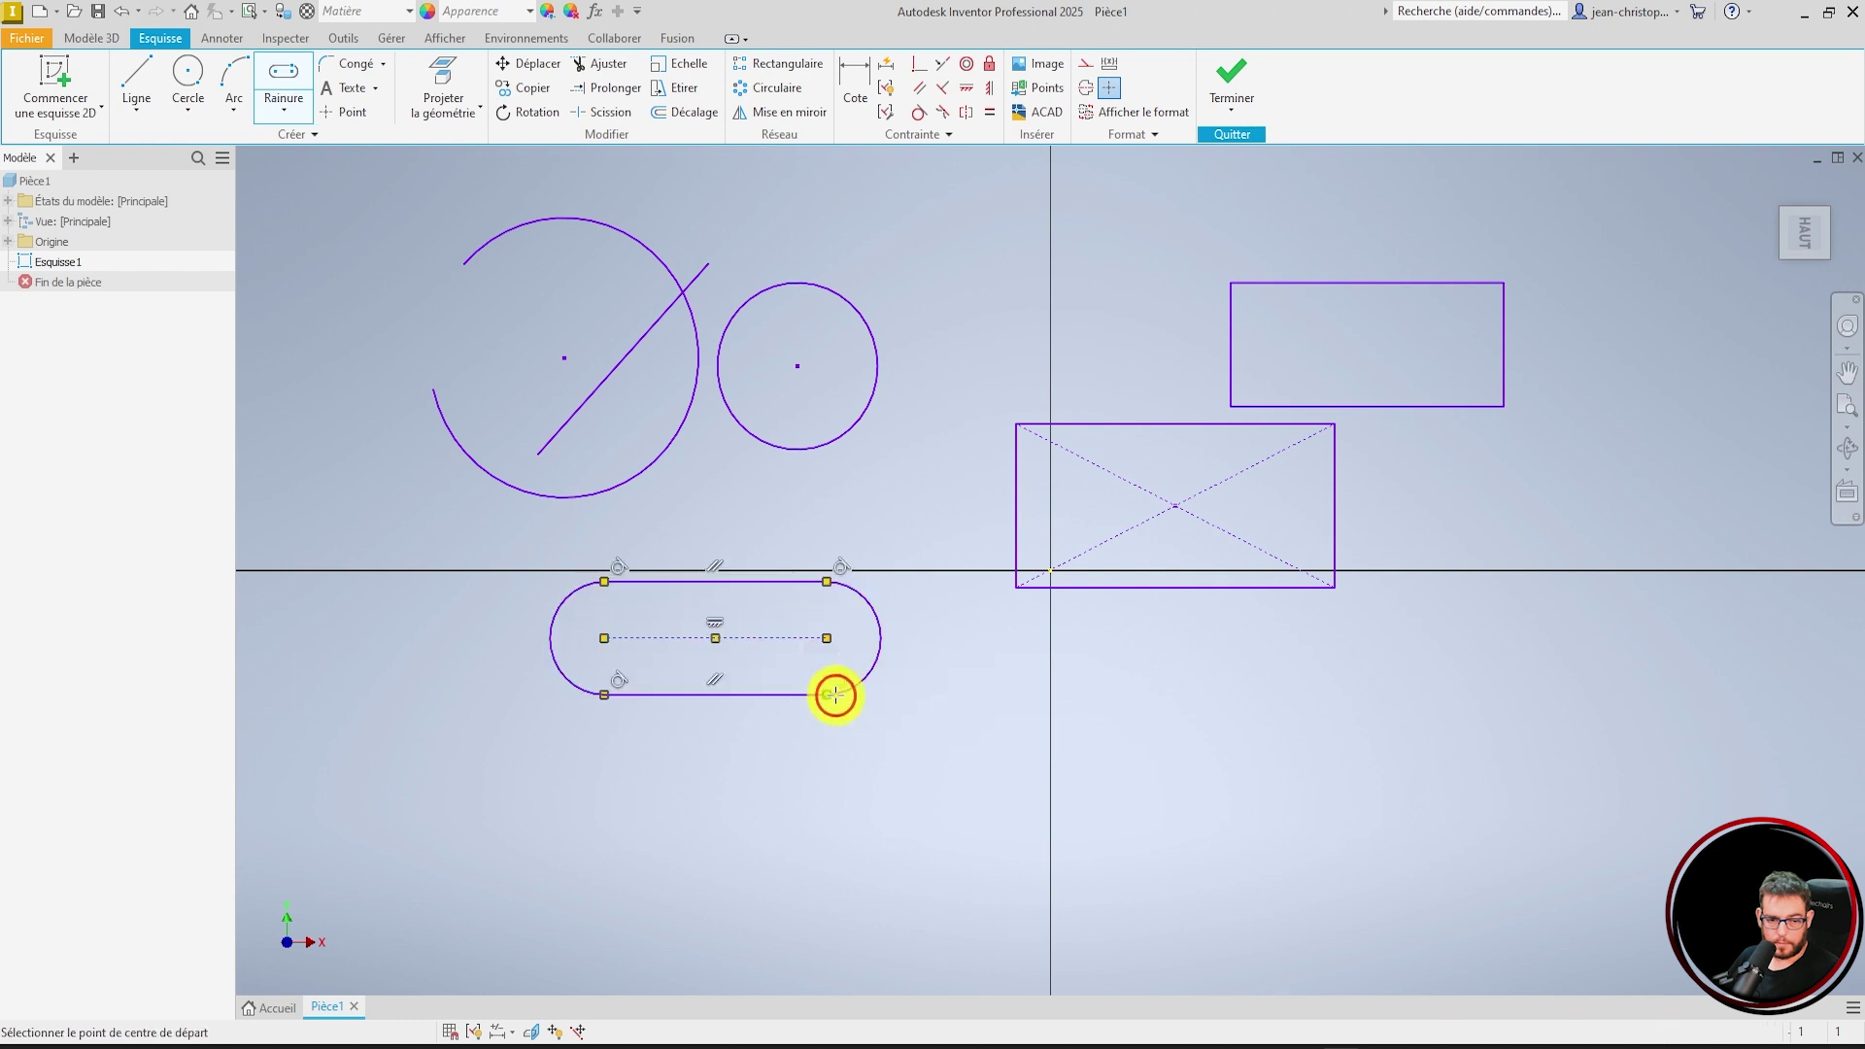
- Sketch a downward-bulging three-point arc slot with end centres about 11.9 mm apart, below the straight slot
left_click(282, 107)
left_click(340, 428)
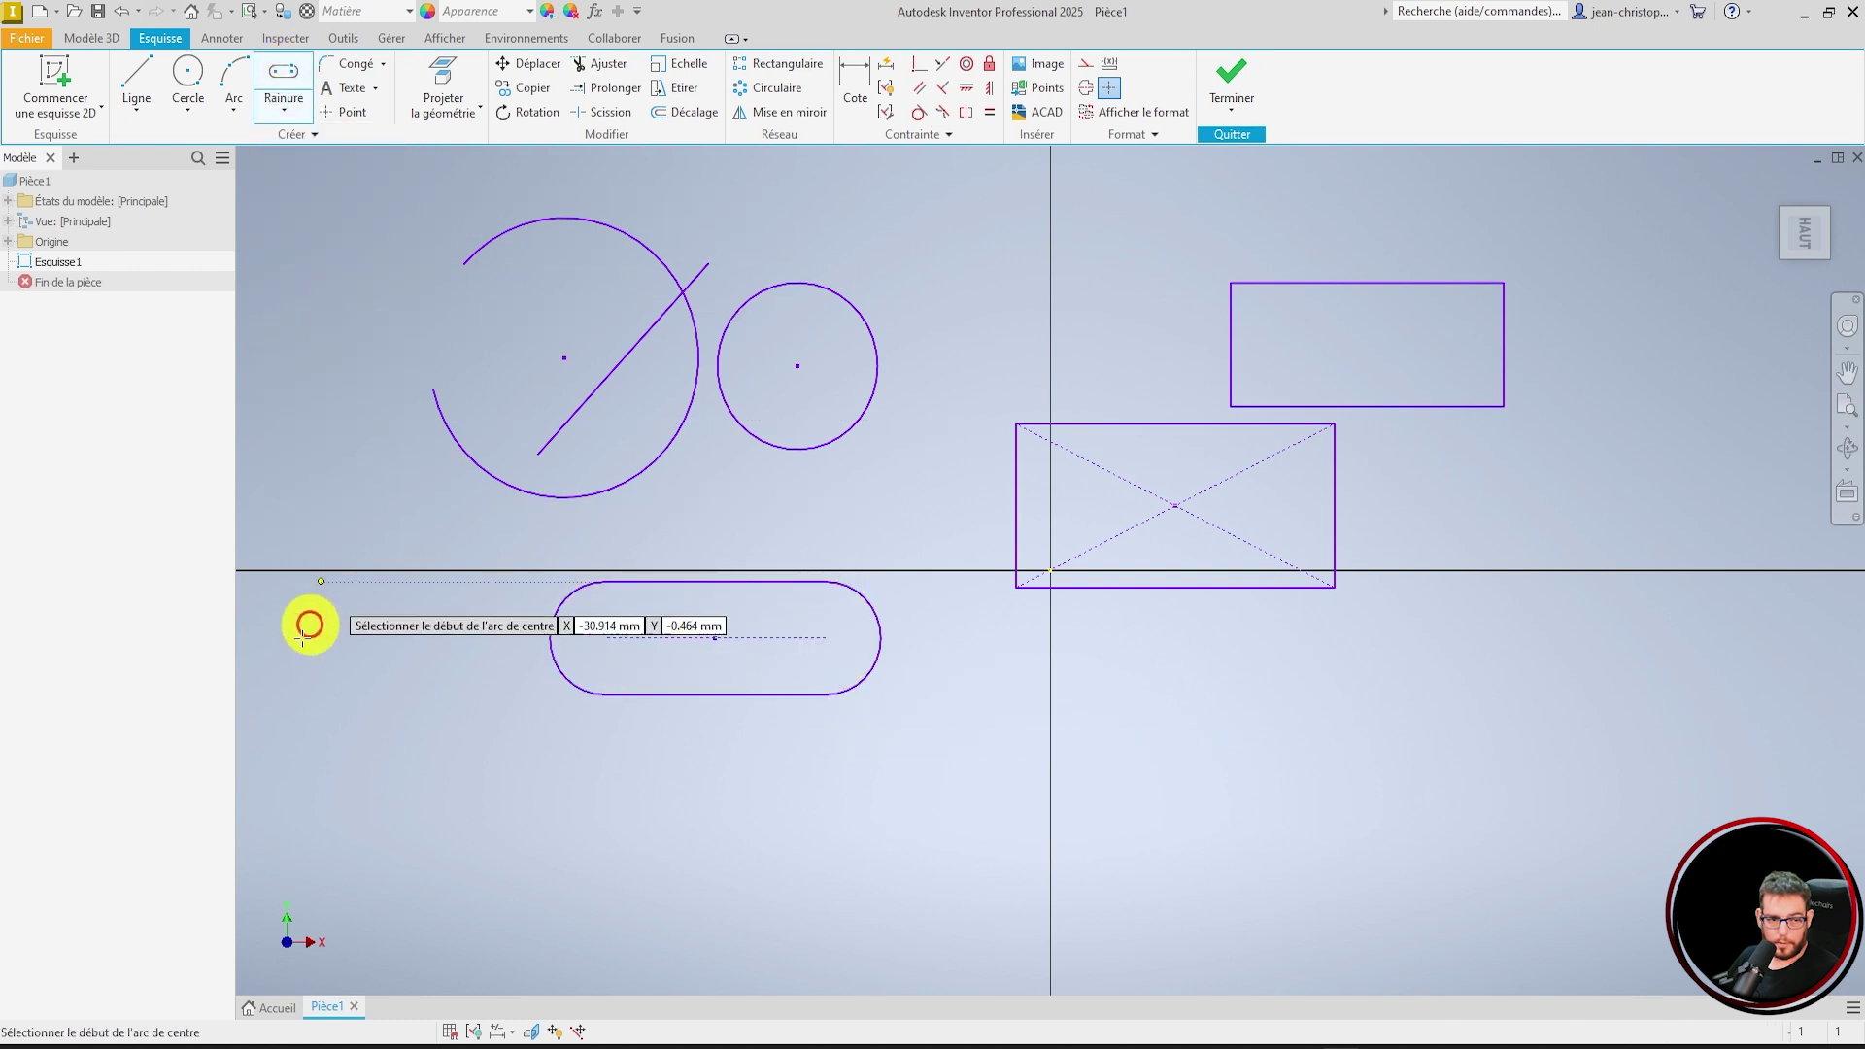
left_click(387, 743)
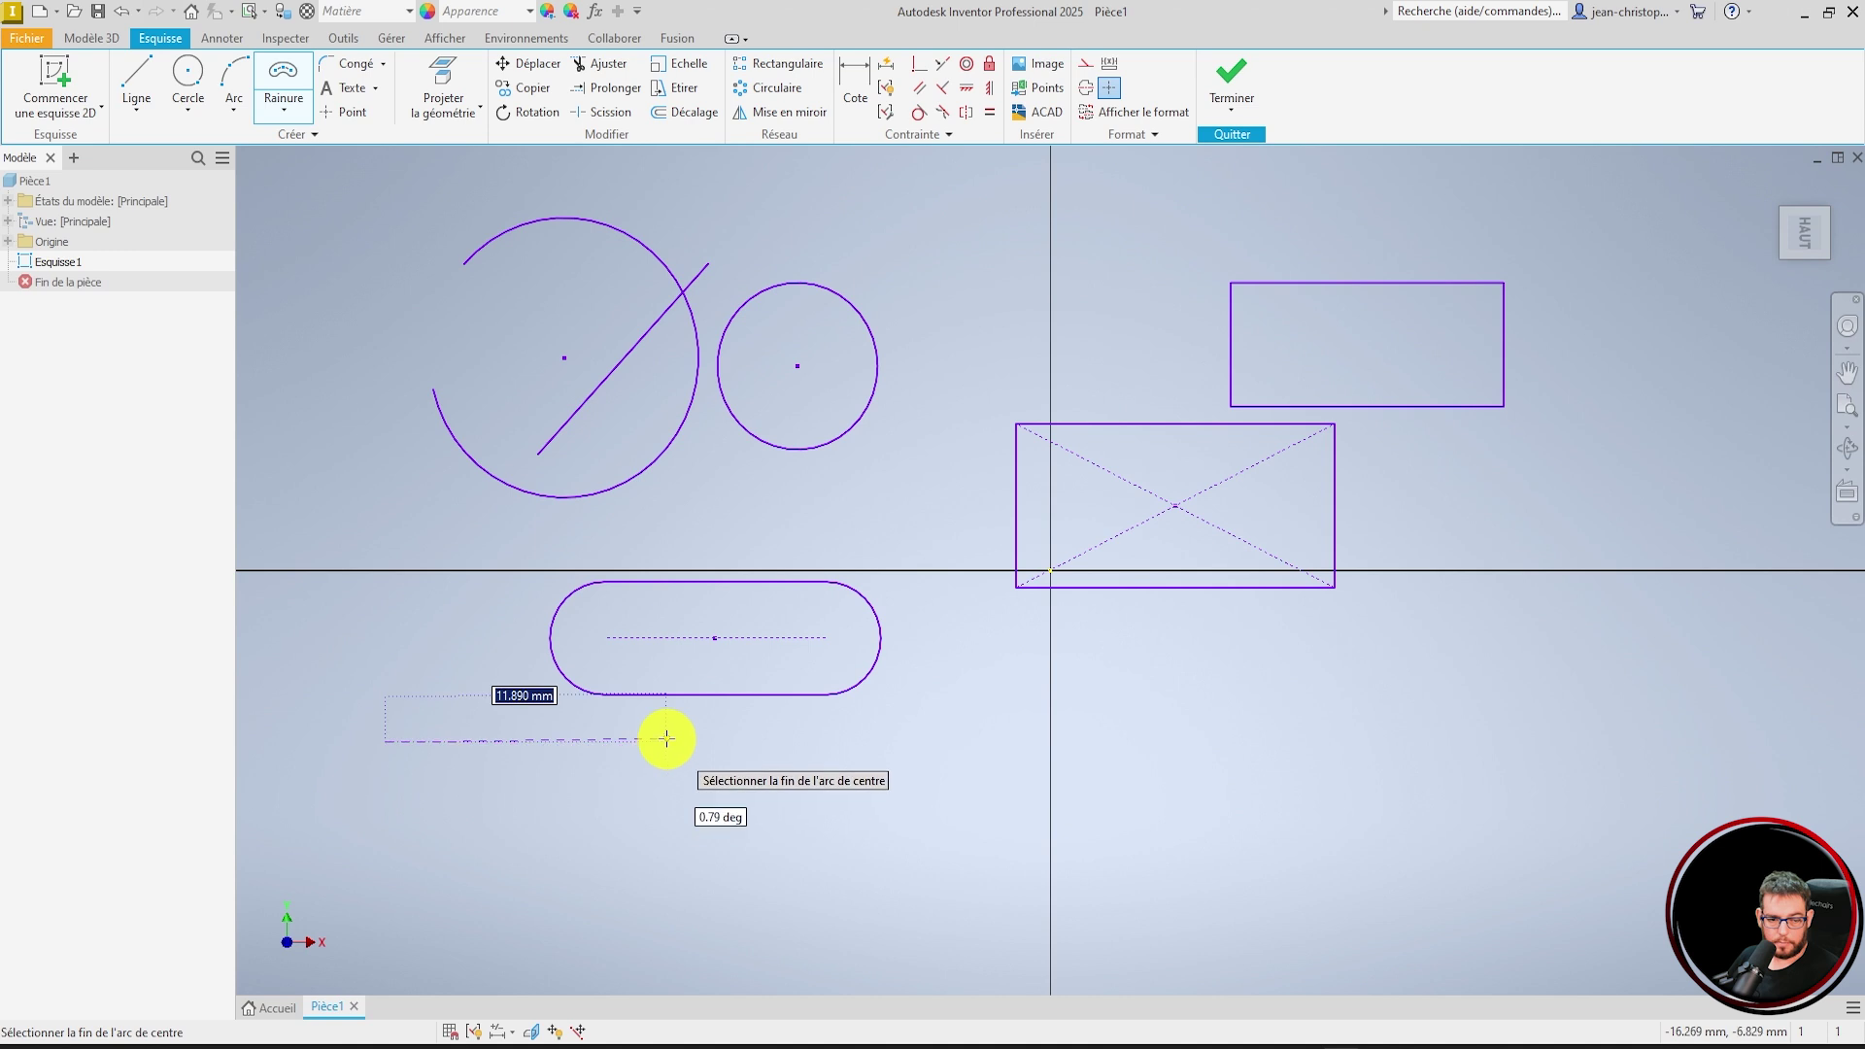
left_click(666, 741)
left_click(651, 770)
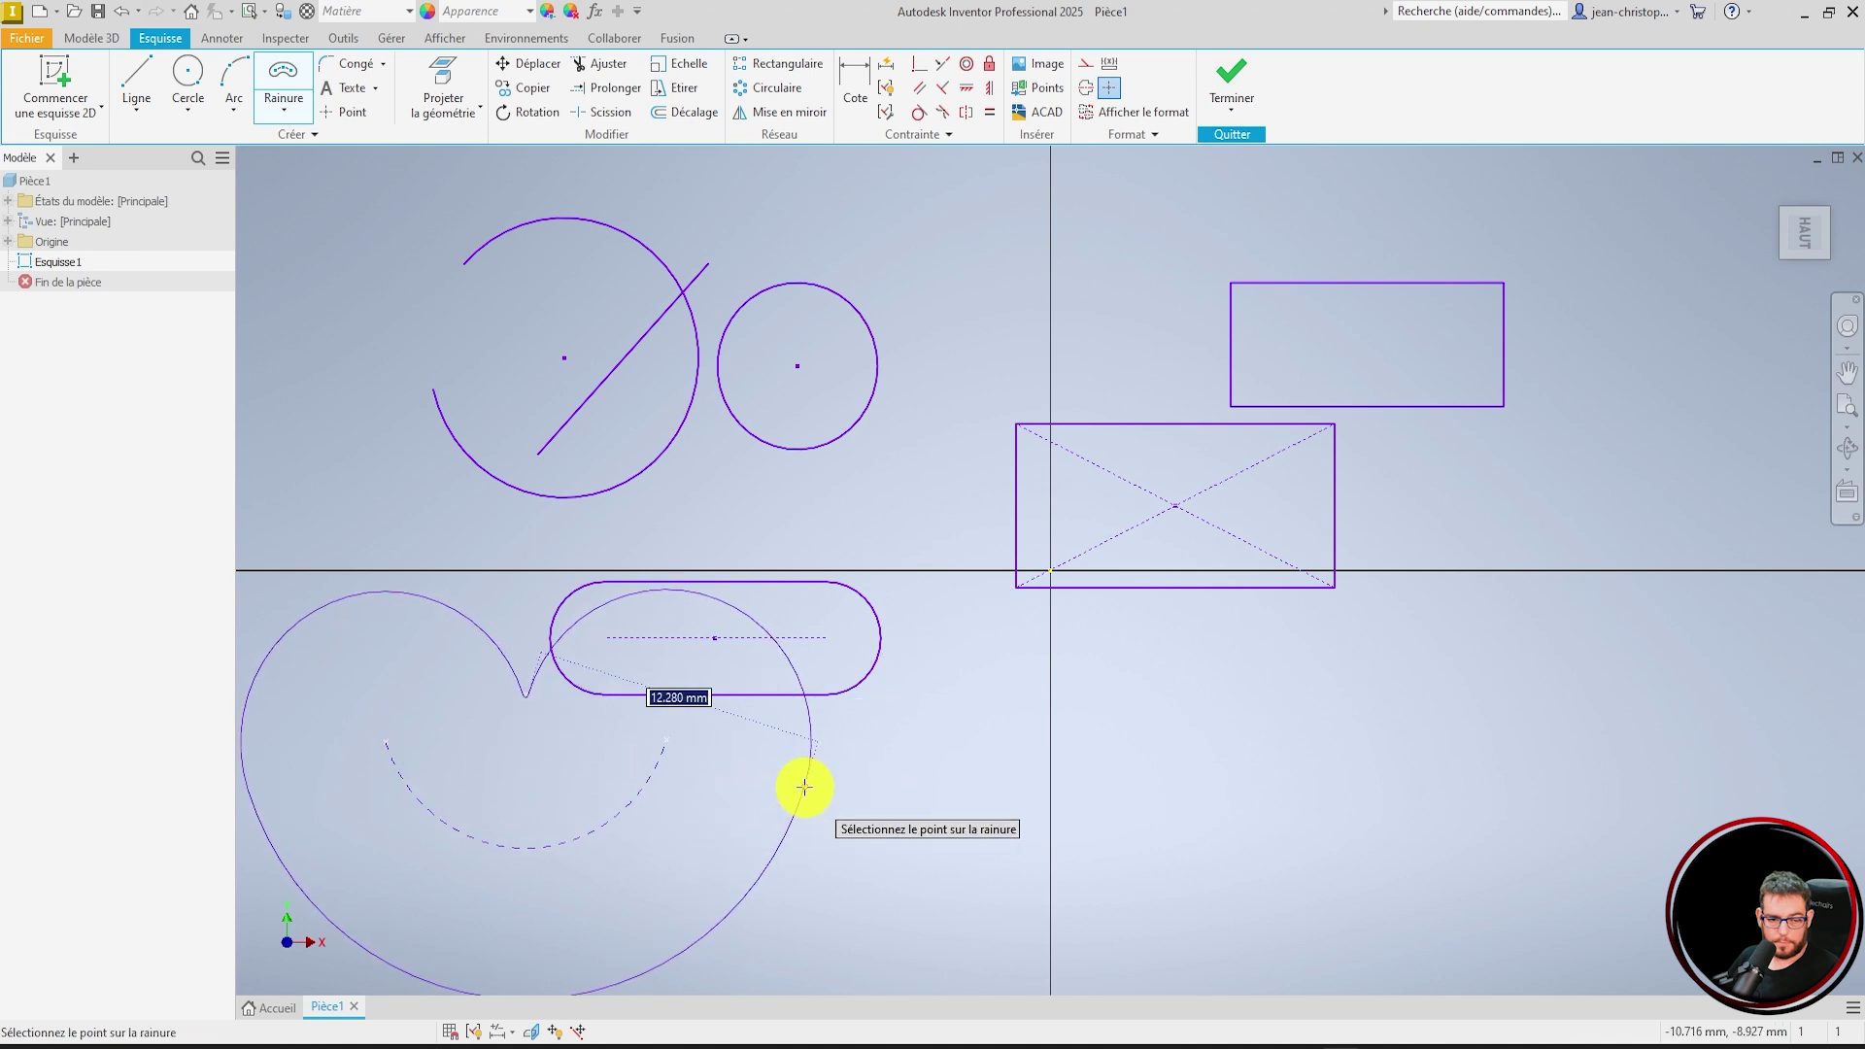
left_click(736, 768)
- Sketch a six-sided polygon in the lower-right quadrant below the centre rectangle and leave the Polygon command
left_click(284, 114)
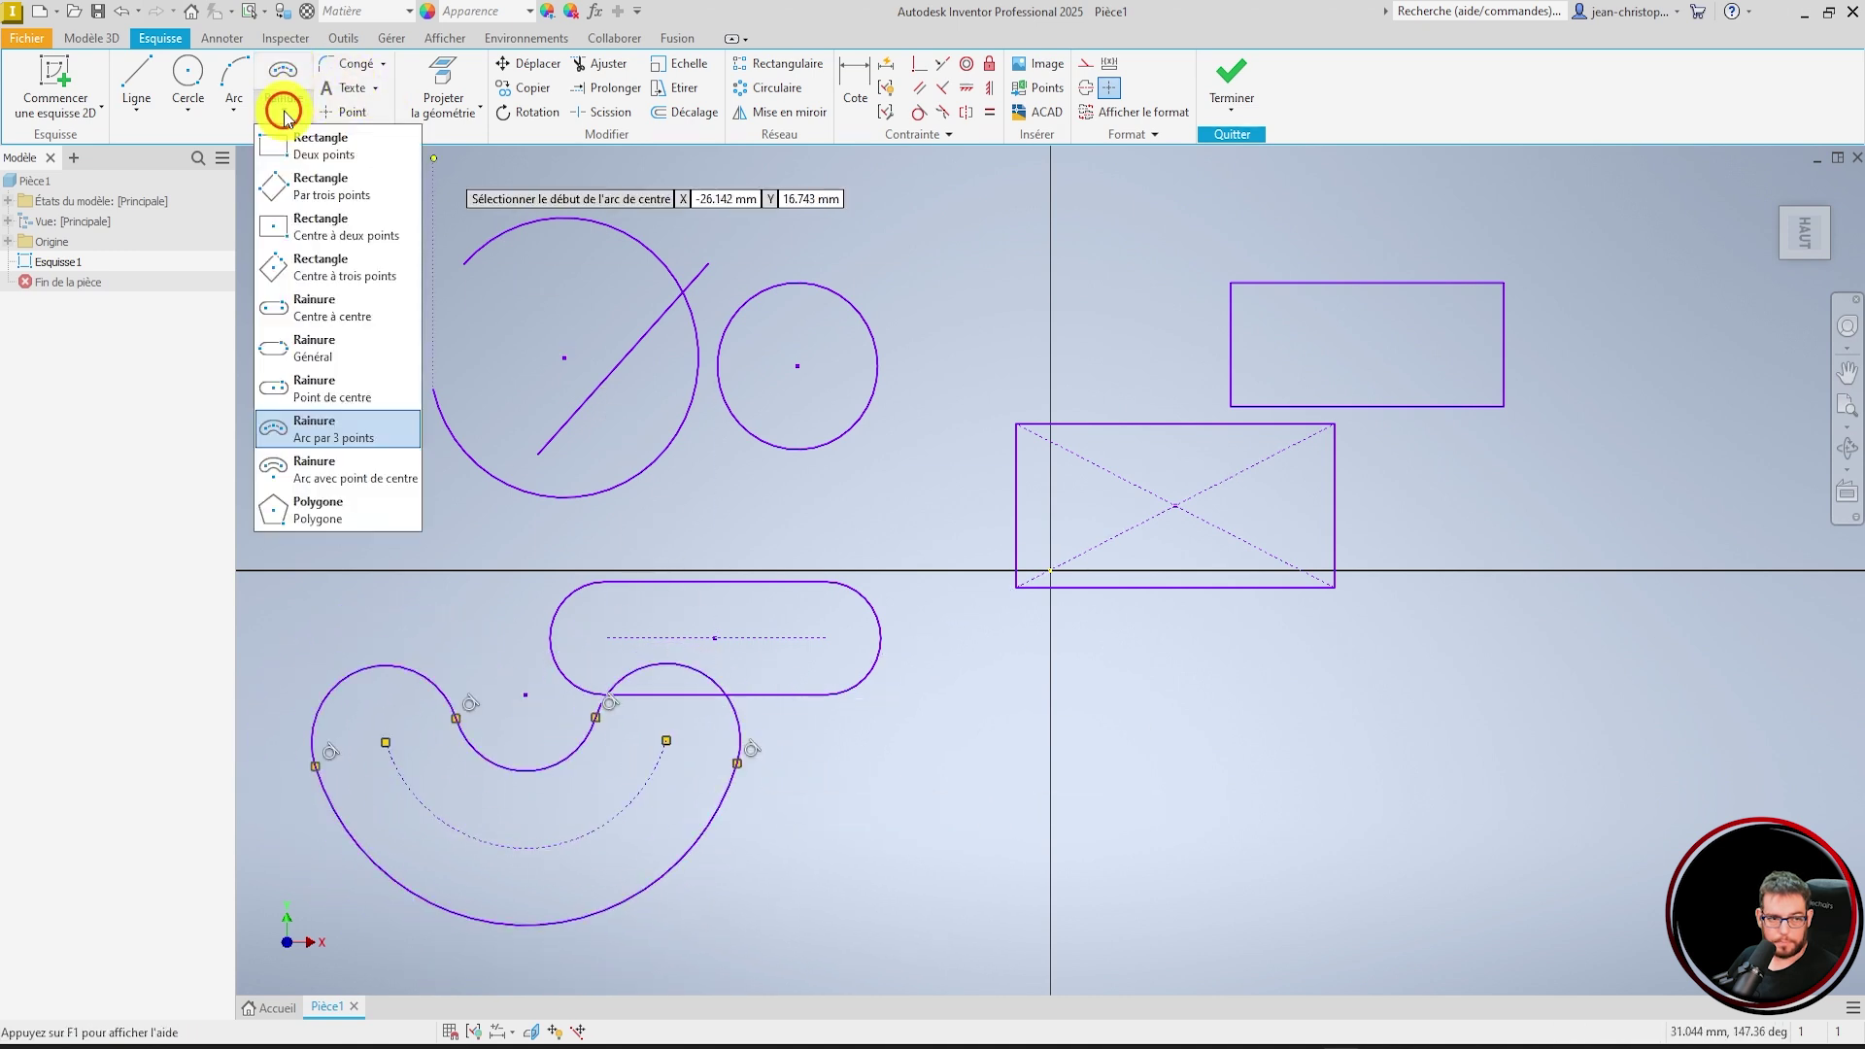
left_click(384, 507)
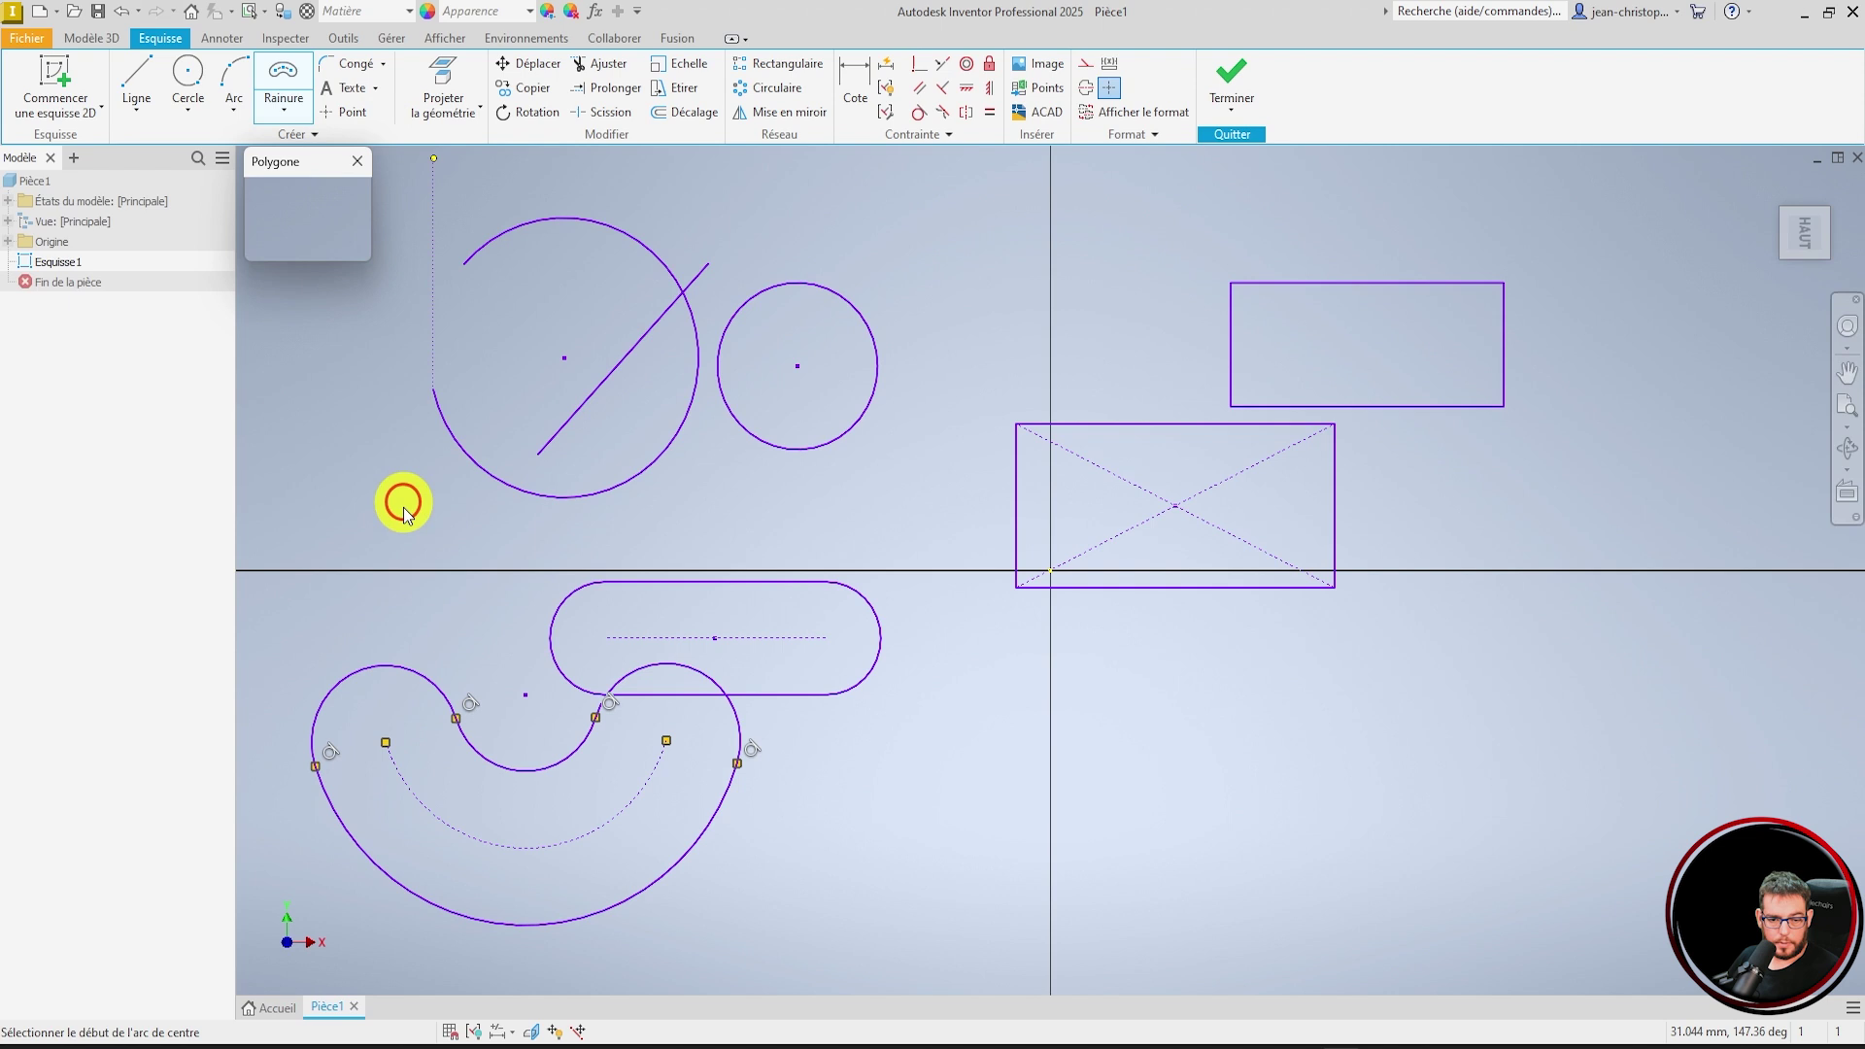
left_click(1334, 762)
left_click(1447, 698)
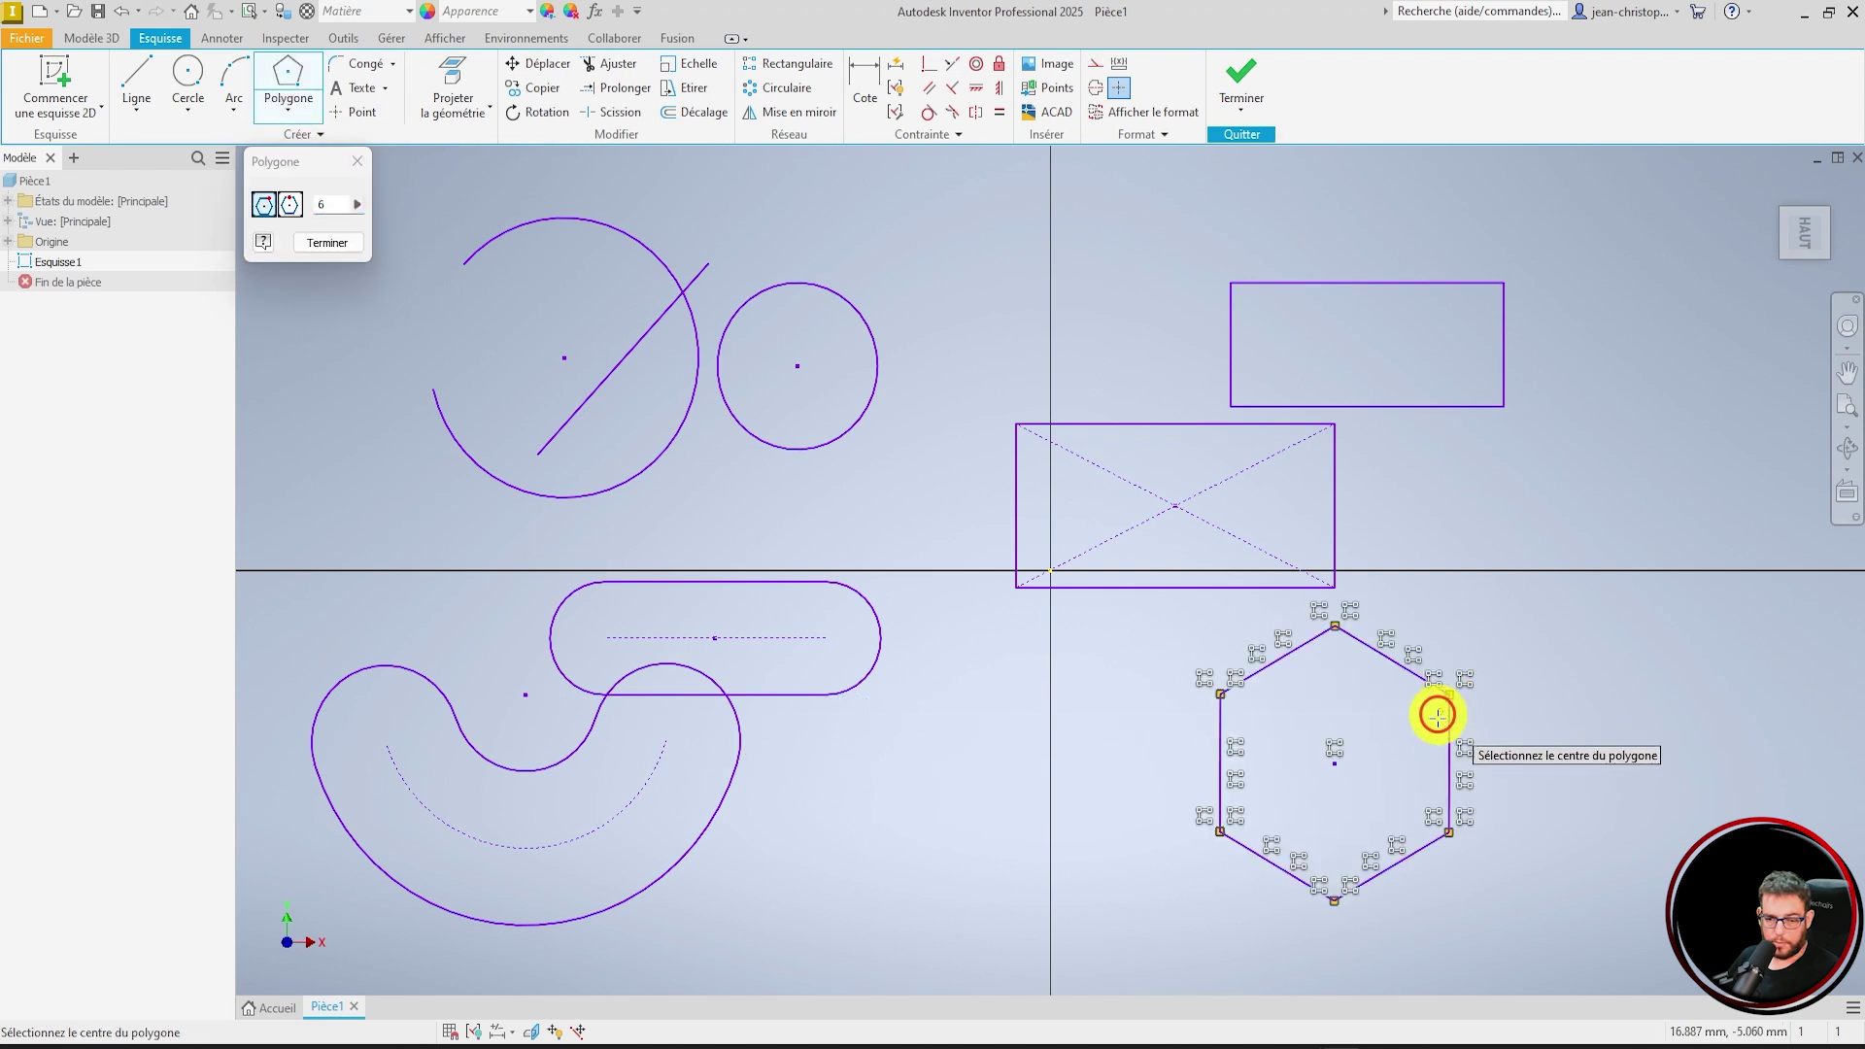
type("3")
left_click(370, 206)
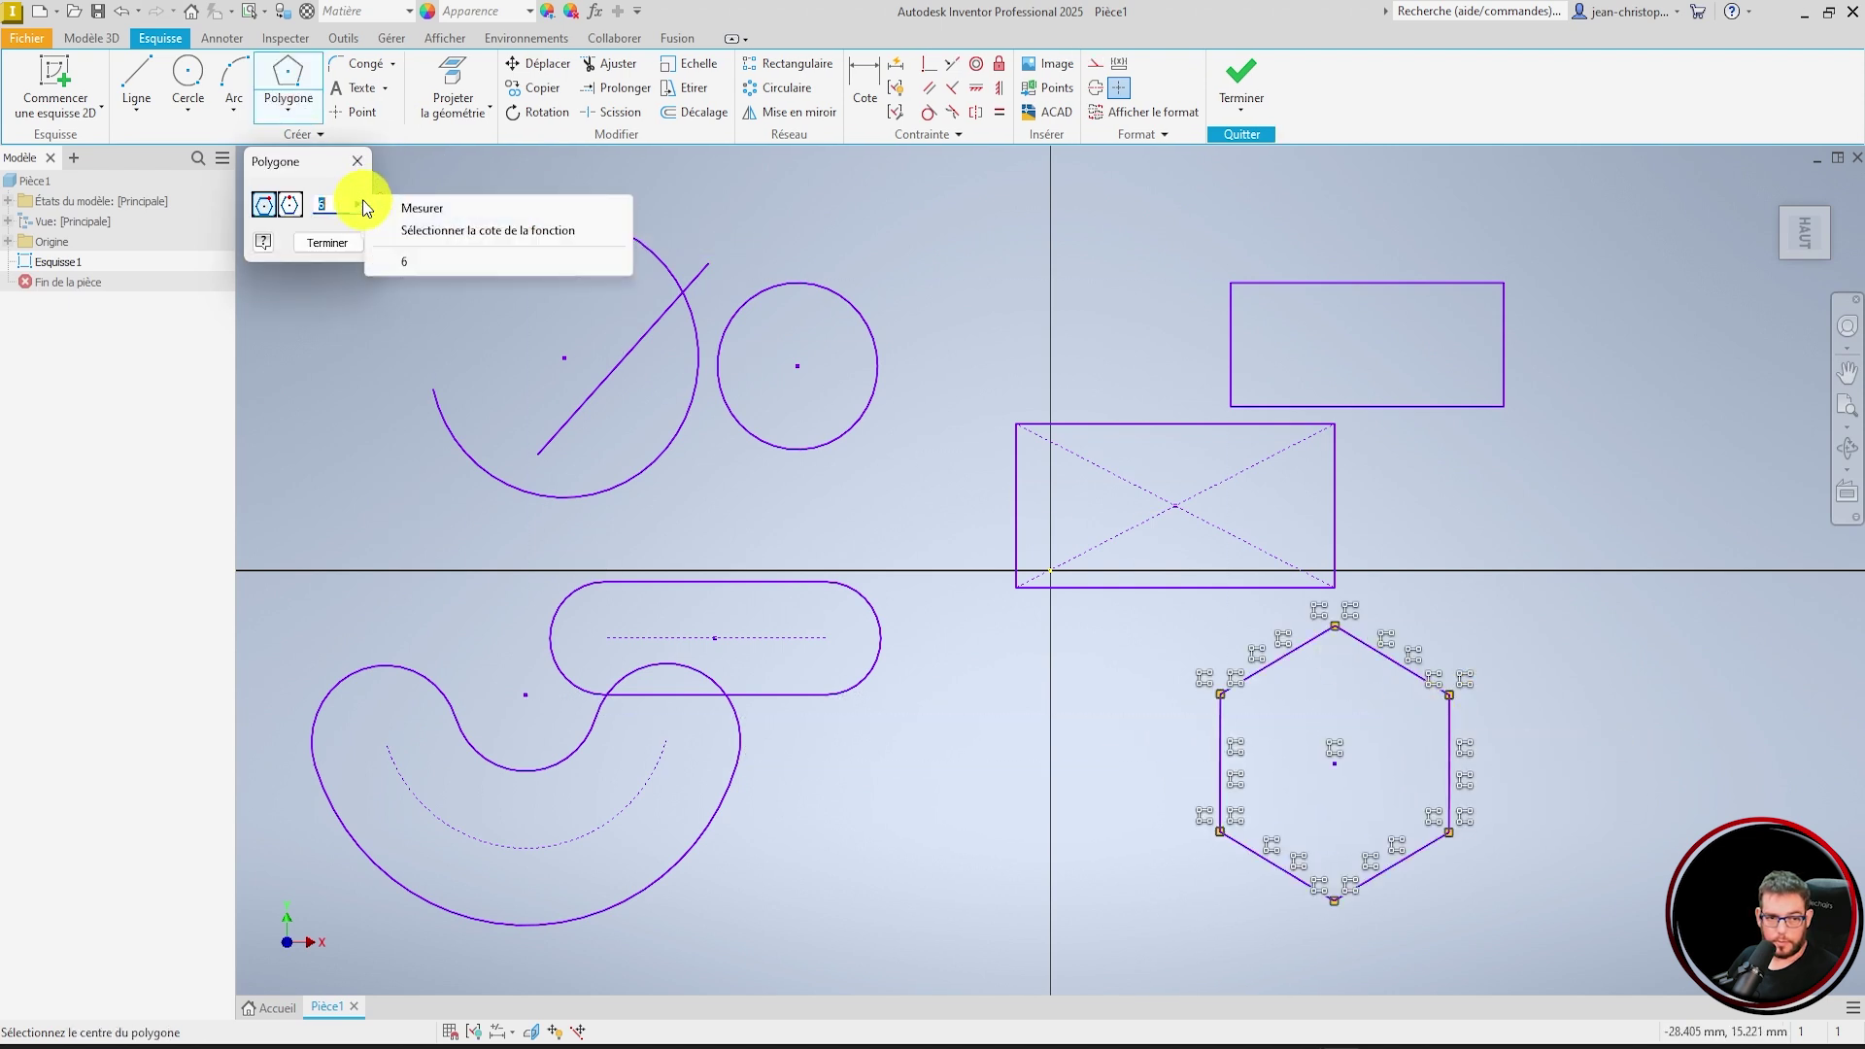
key("Escape")
key("Escape")
- Select all the sketched shapes and delete them to empty the sketch
scroll(859, 439, "down", 5)
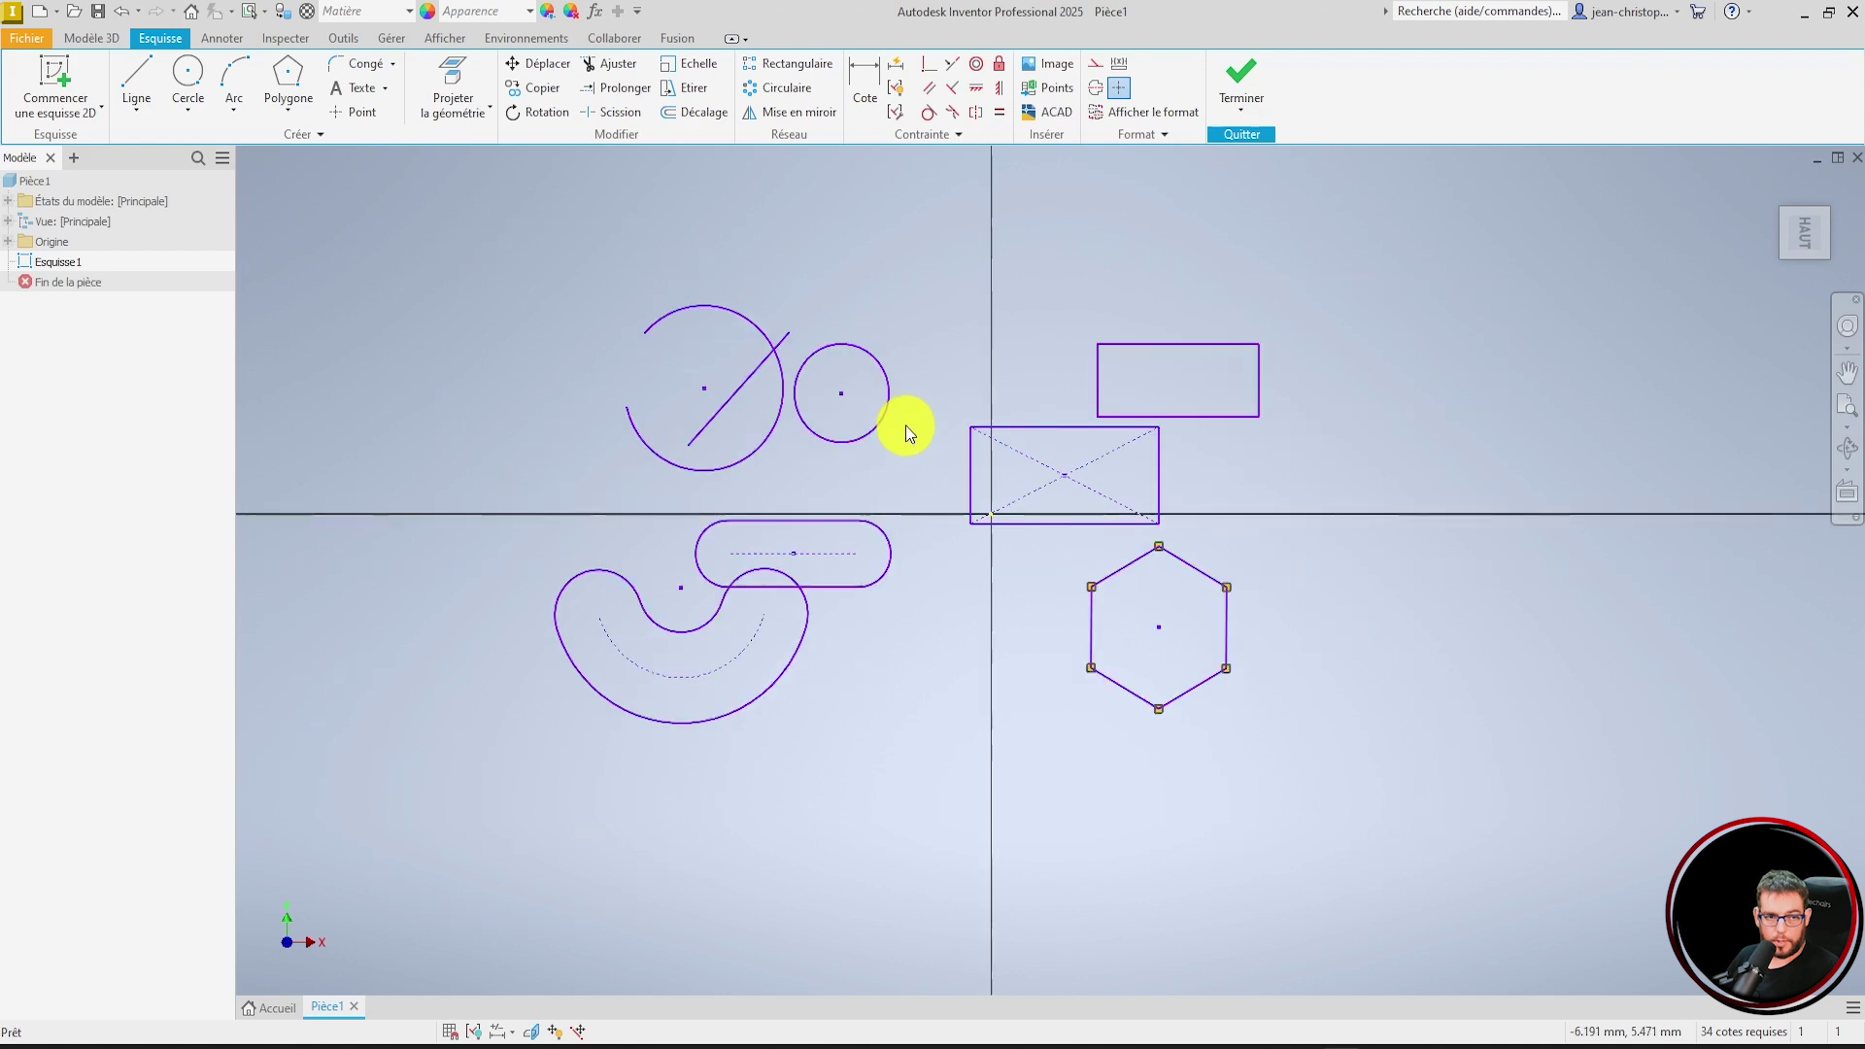
left_click_drag(541, 233, 1348, 795)
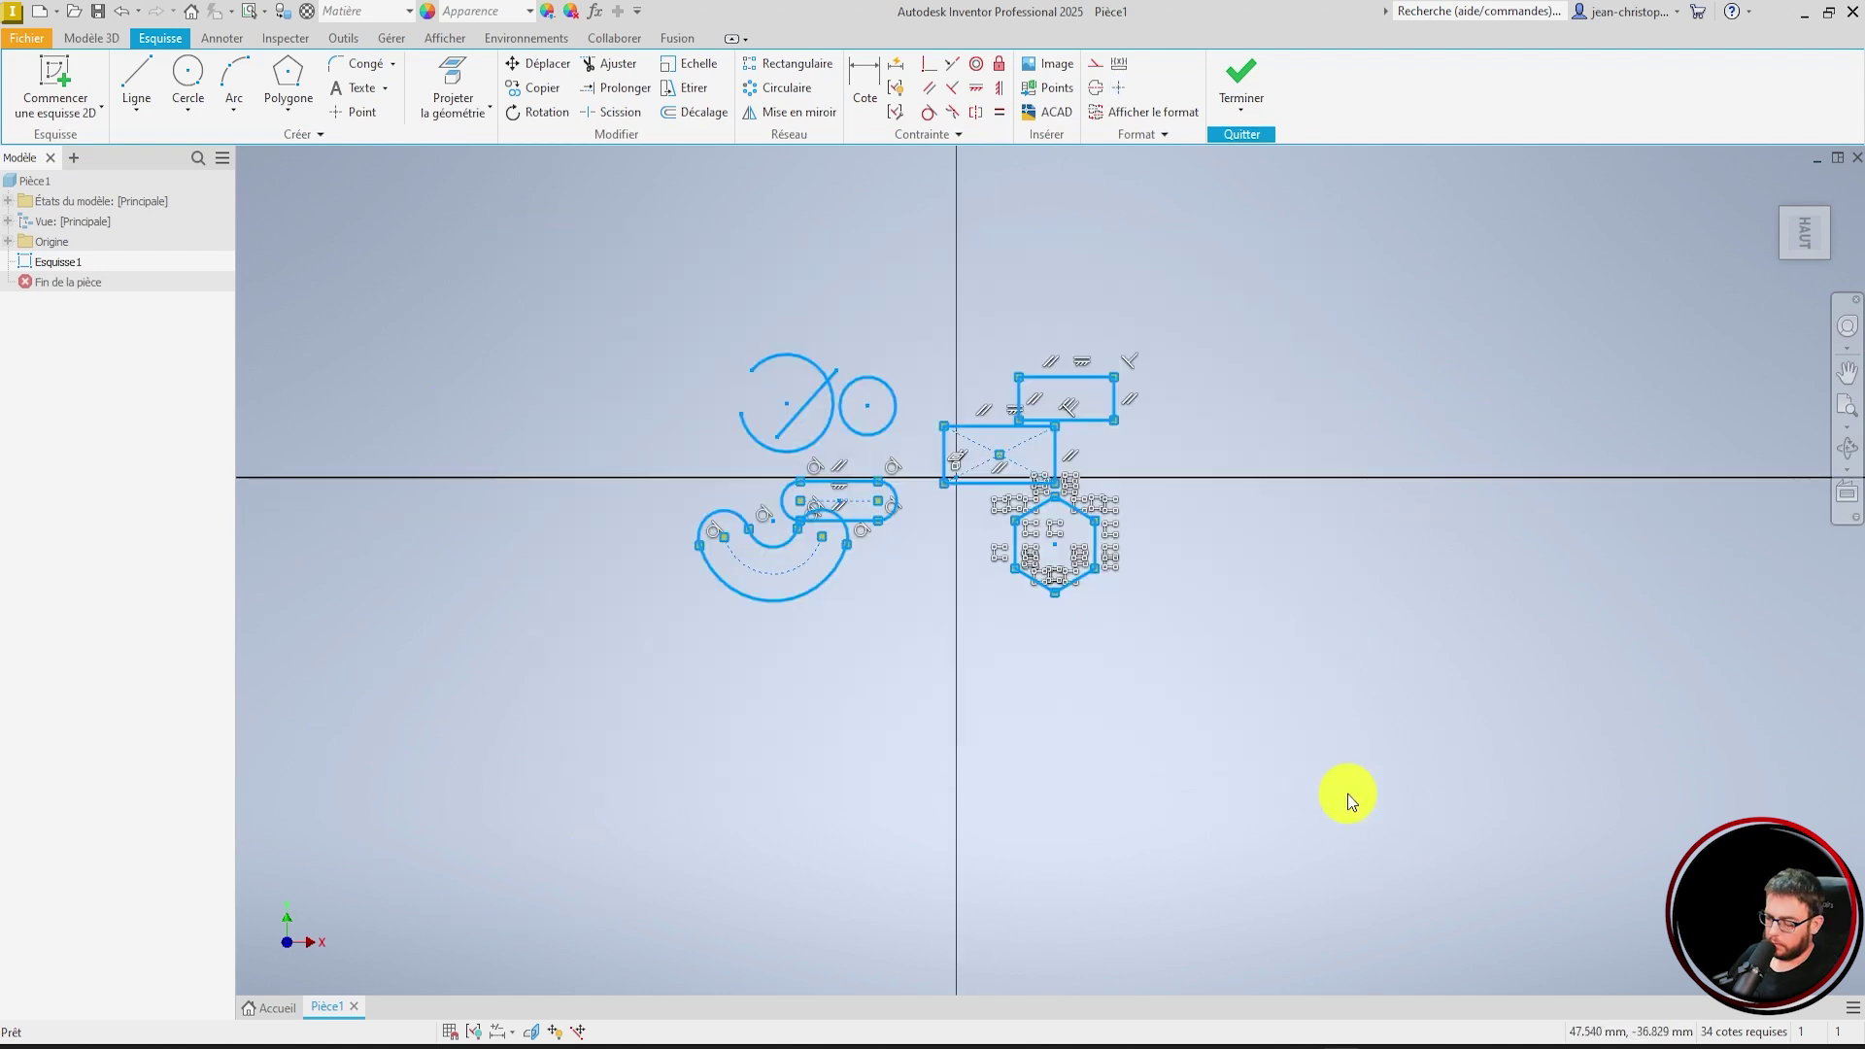
key("Delete")
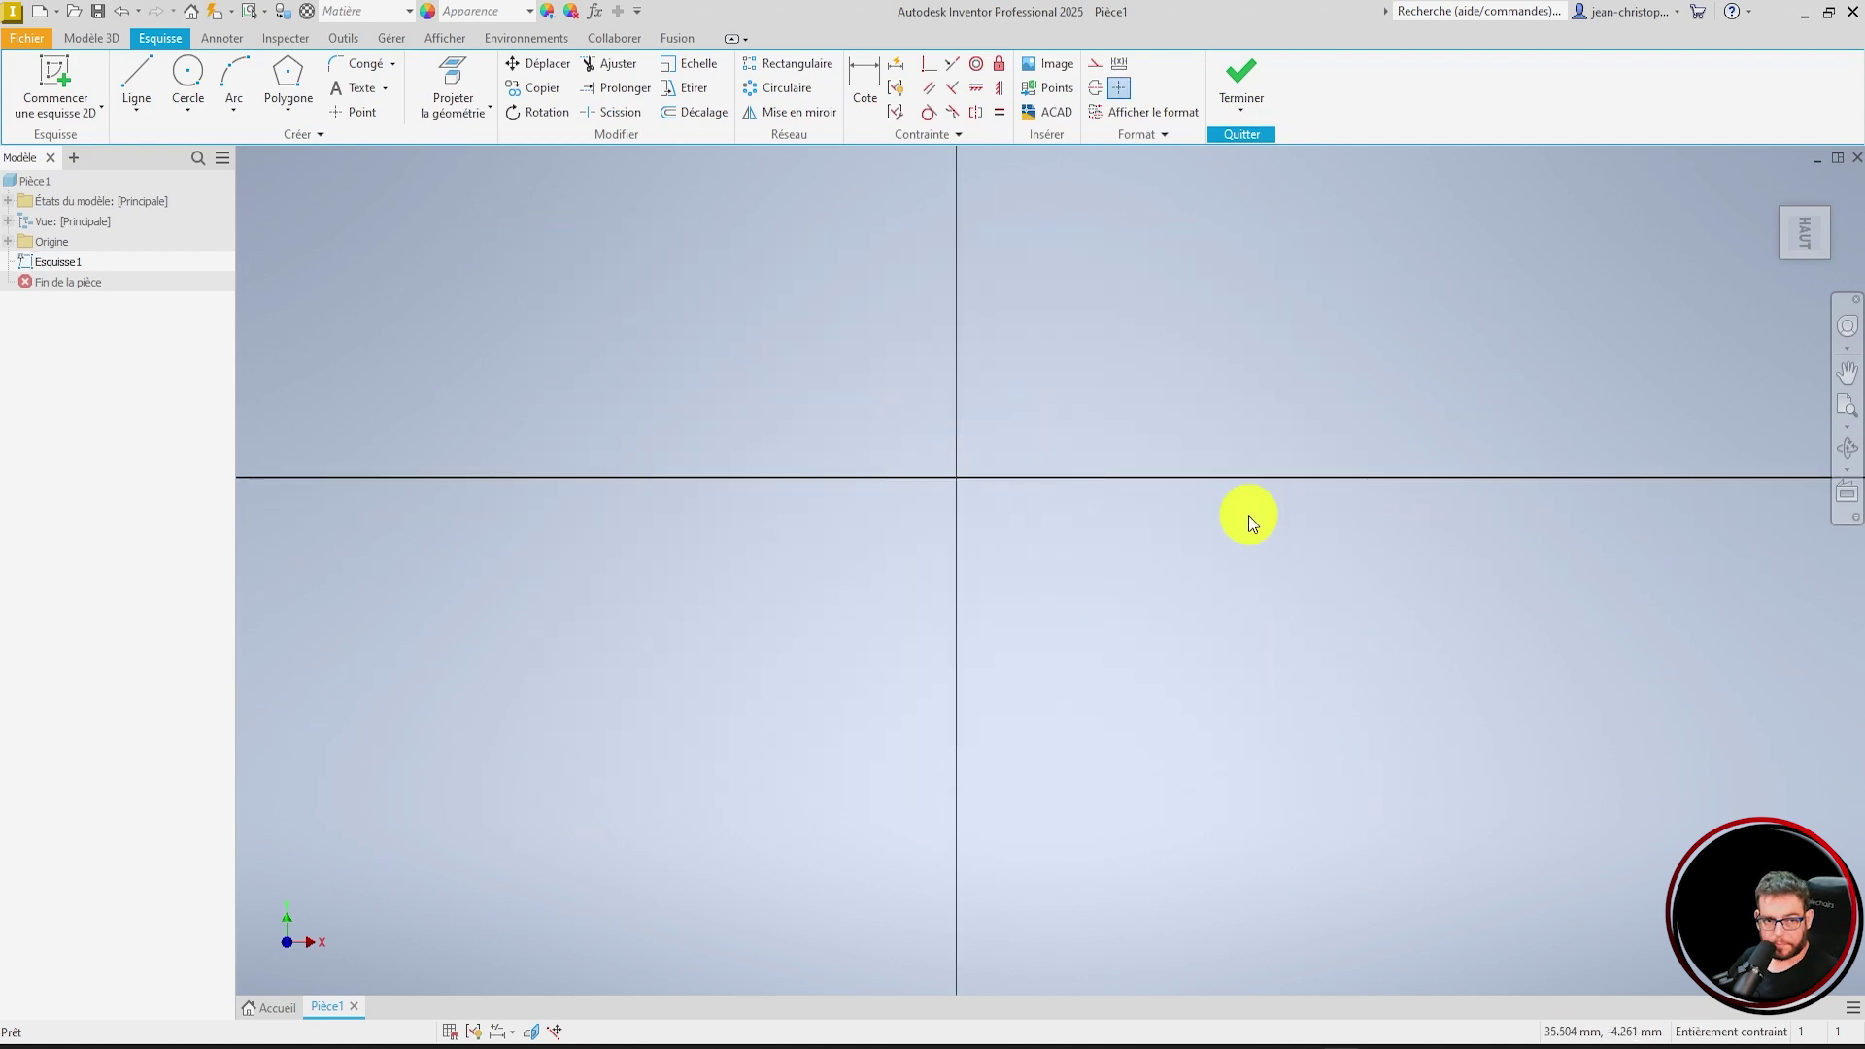
- Sketch a centre-point circle in the upper-left quadrant of the emptied sketch, clear of both axes
left_click(190, 110)
left_click(194, 143)
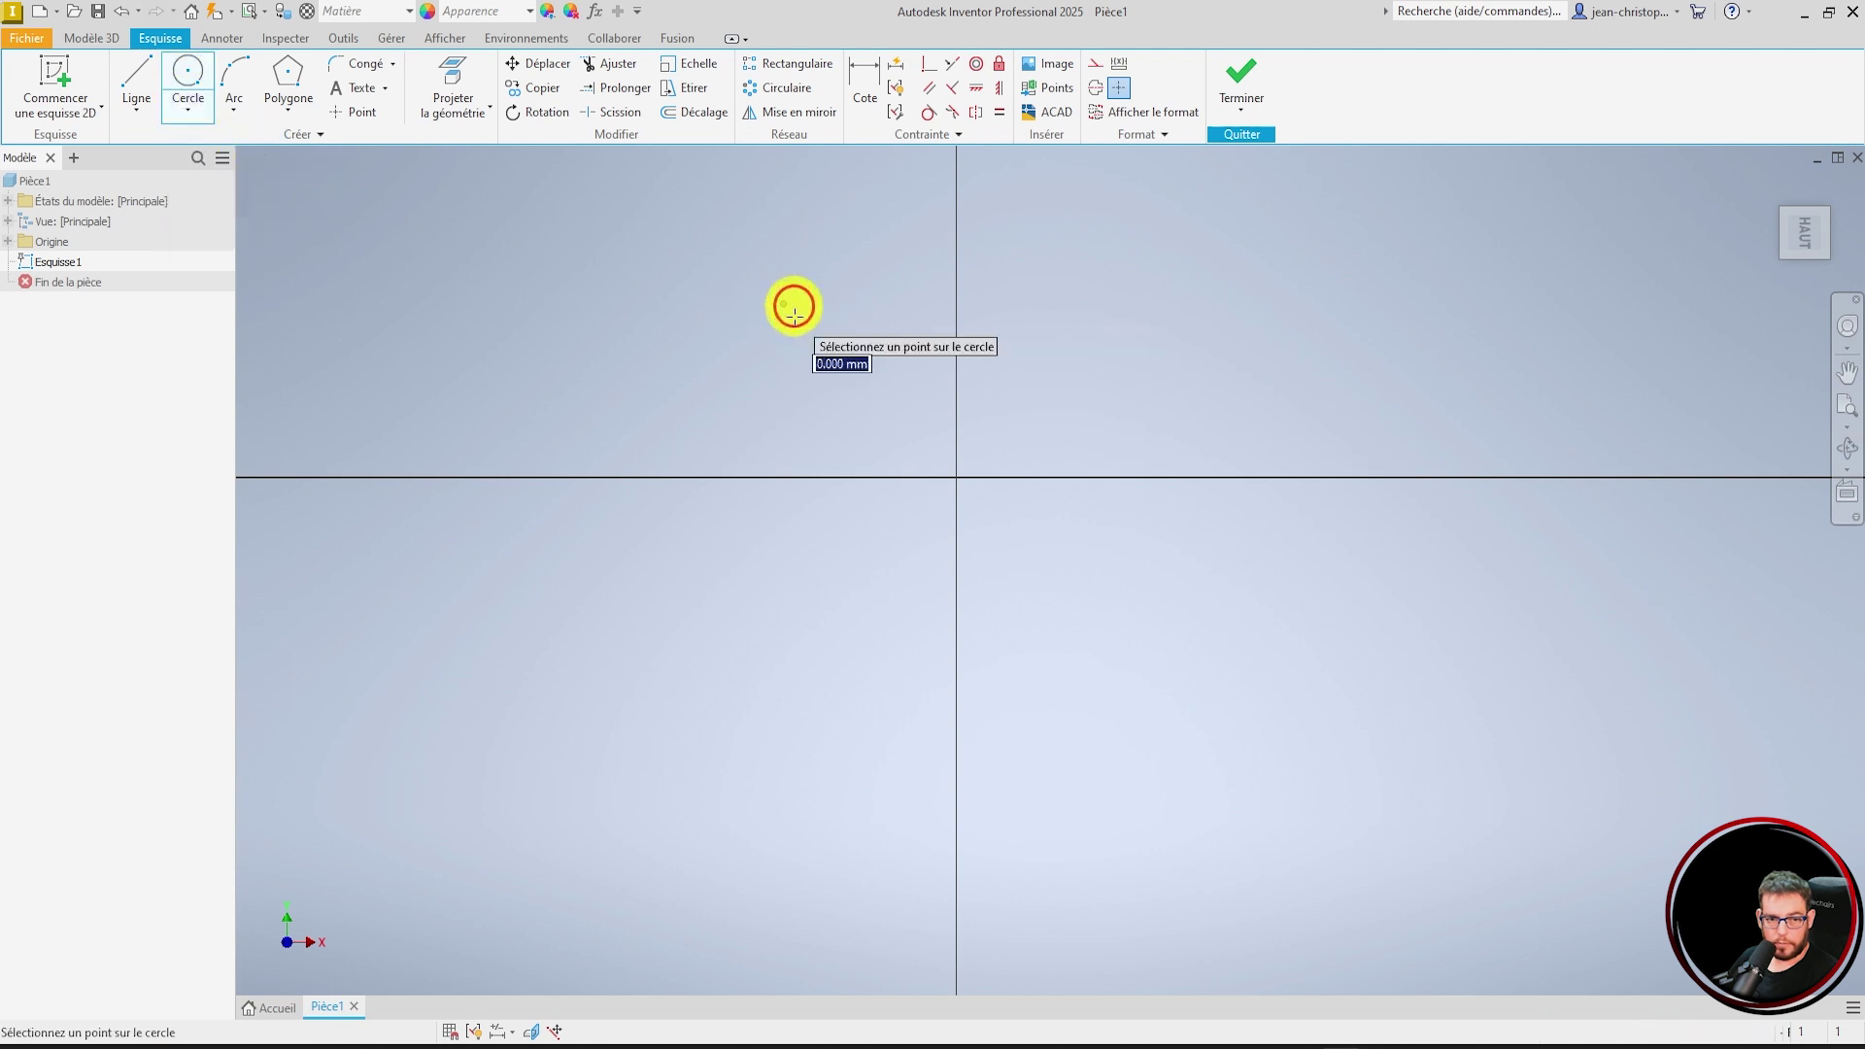
left_click(782, 304)
left_click(783, 423)
- Move the circle into the upper-right quadrant, using its centre as the base point
left_click(532, 63)
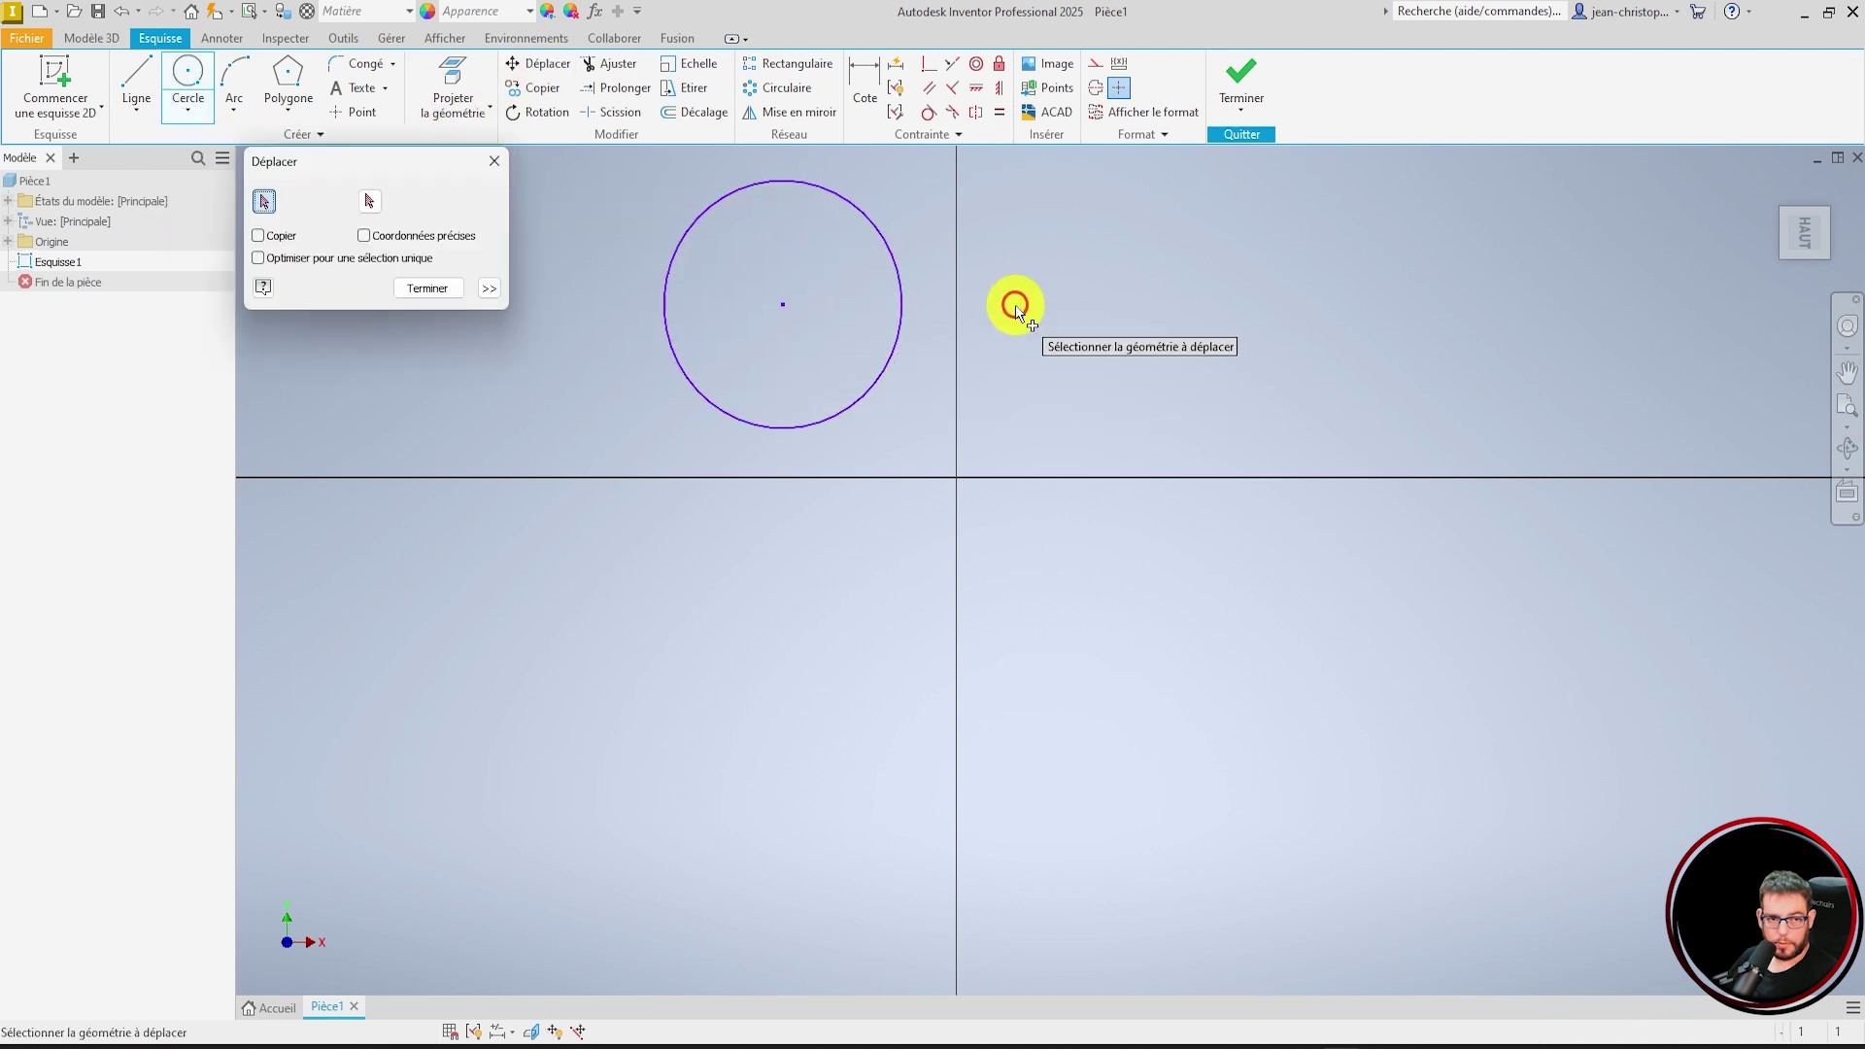
left_click(899, 291)
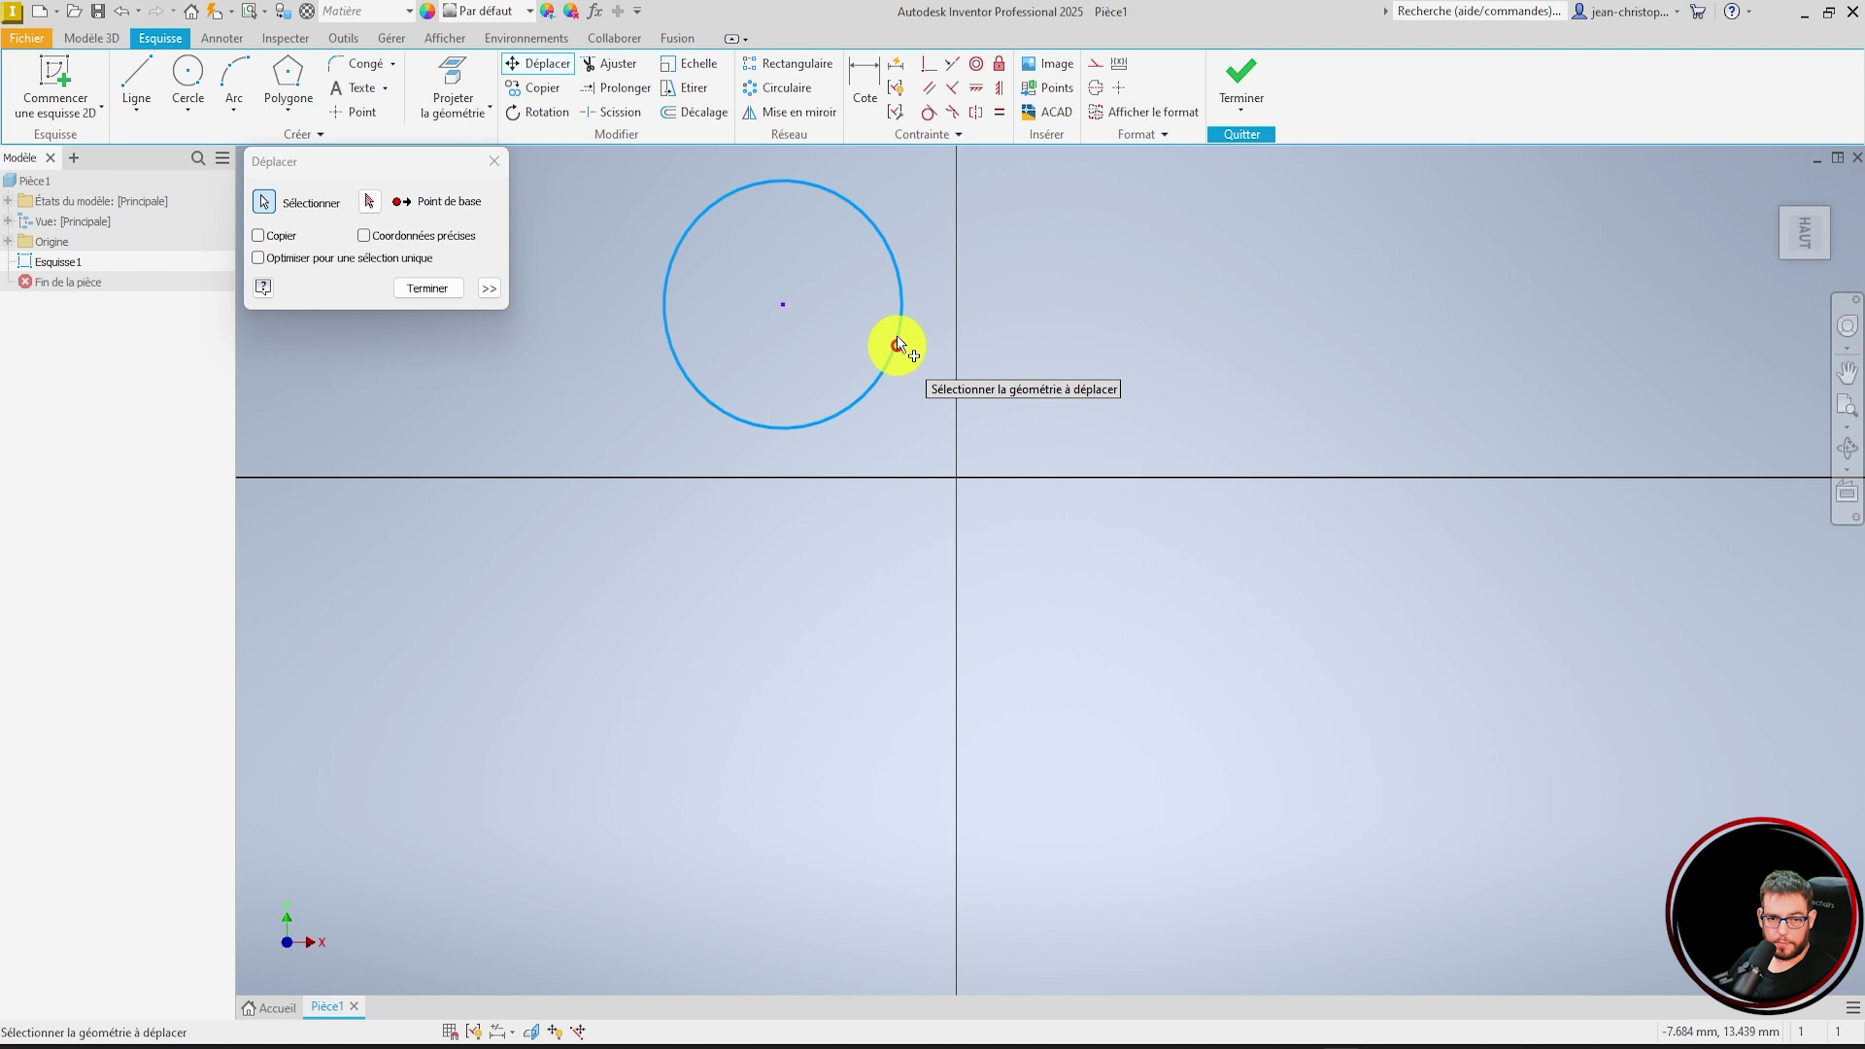
left_click(382, 202)
left_click(783, 303)
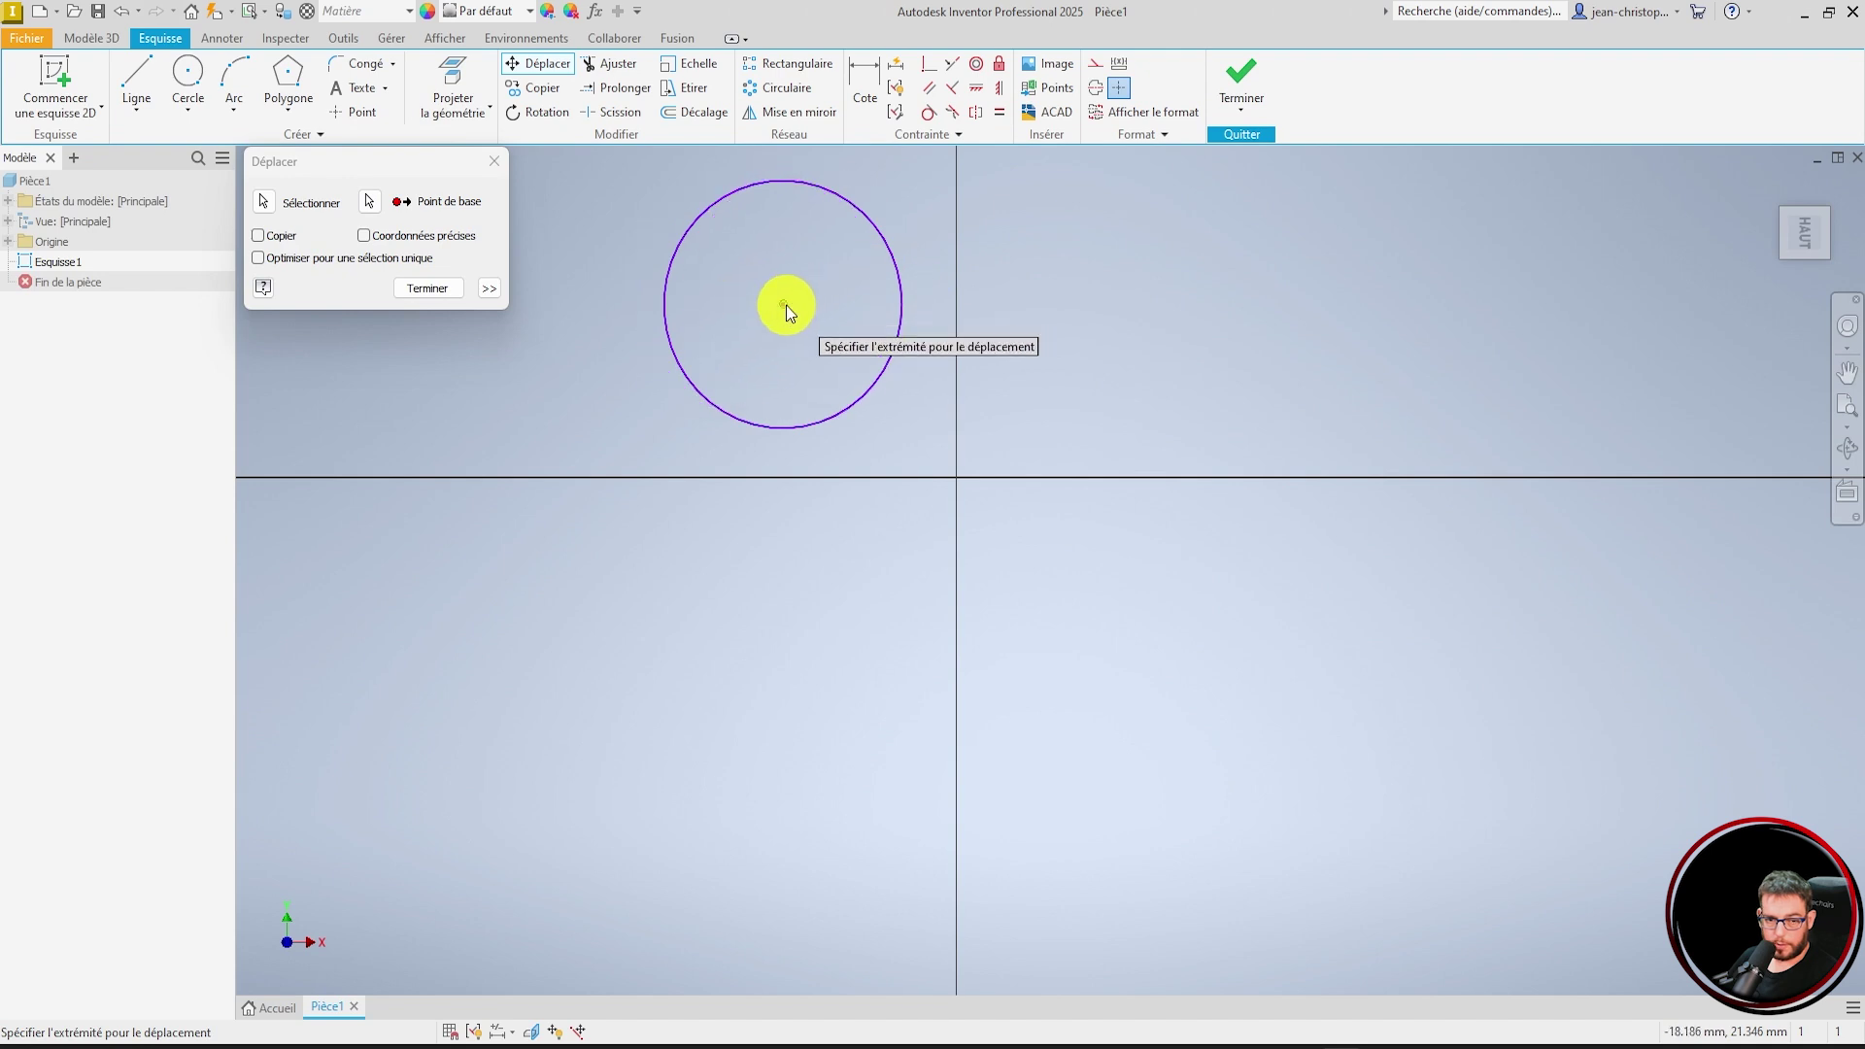
left_click(1338, 314)
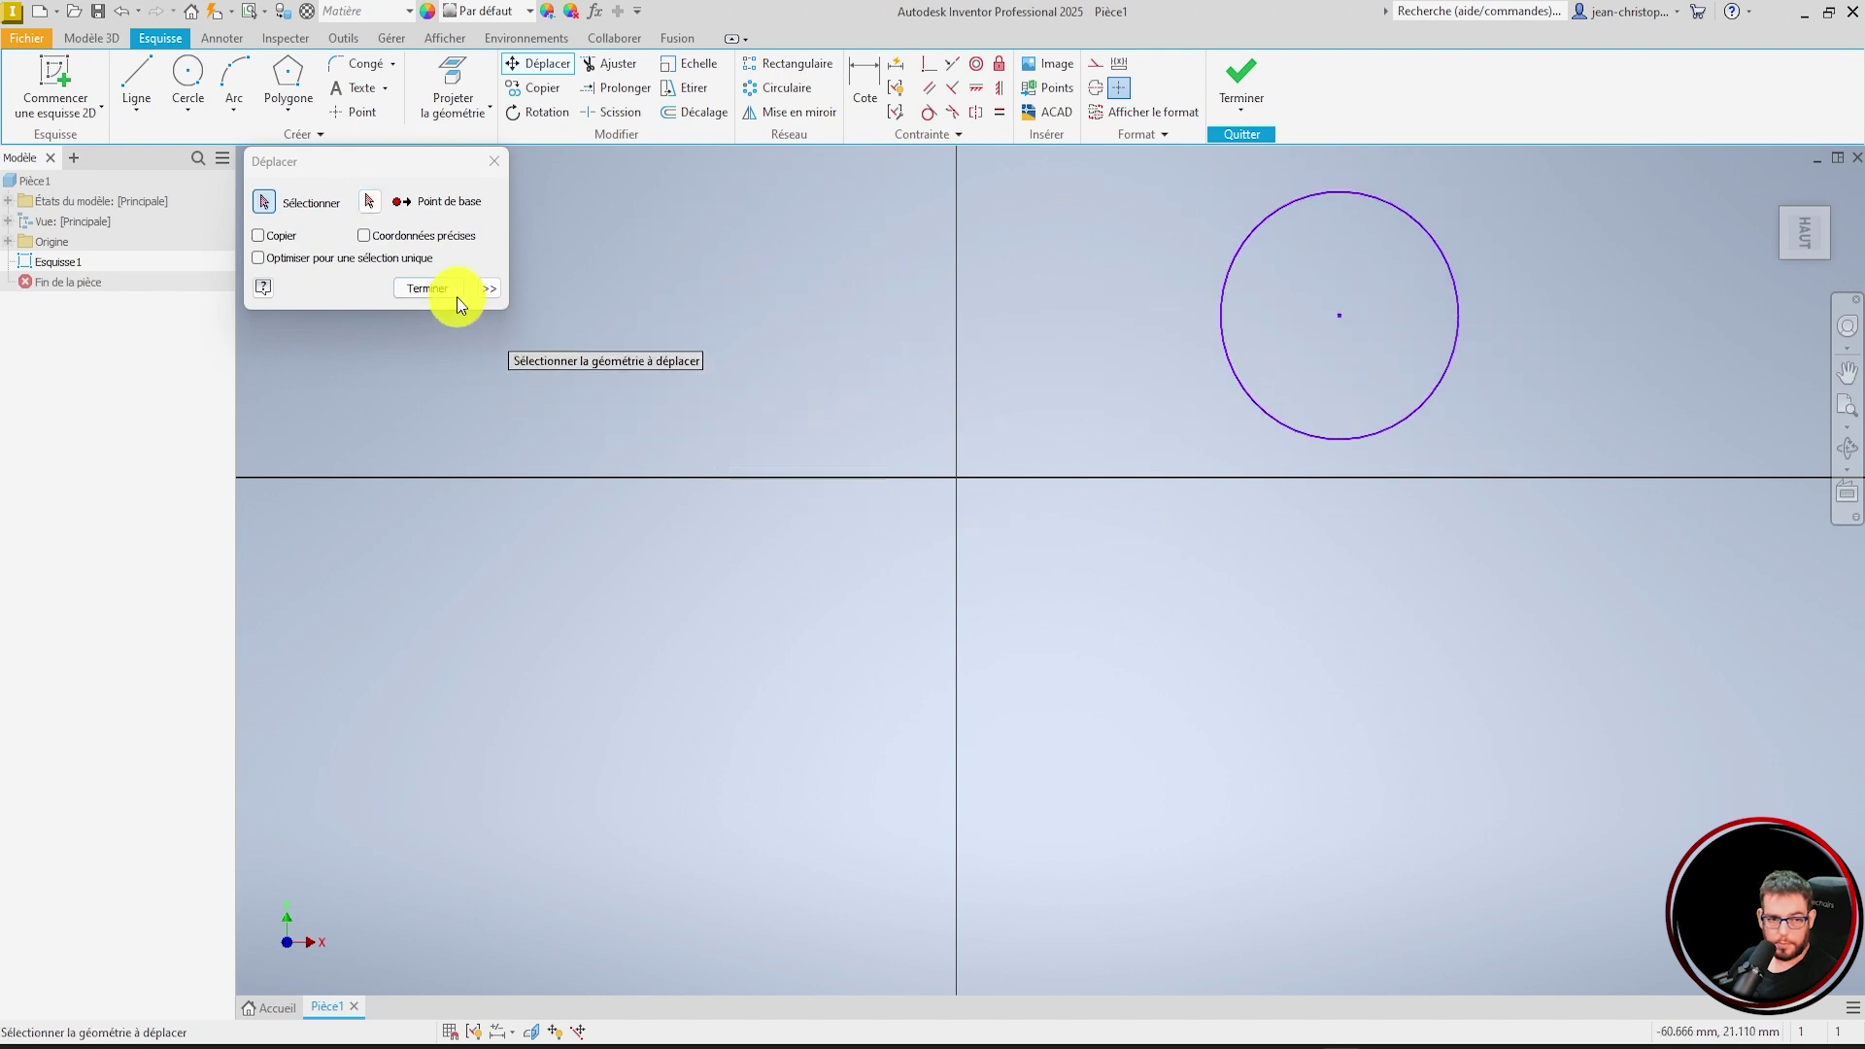
- Enable Copier in the Move command and place a copy of the circle in the lower-left quadrant
left_click(259, 235)
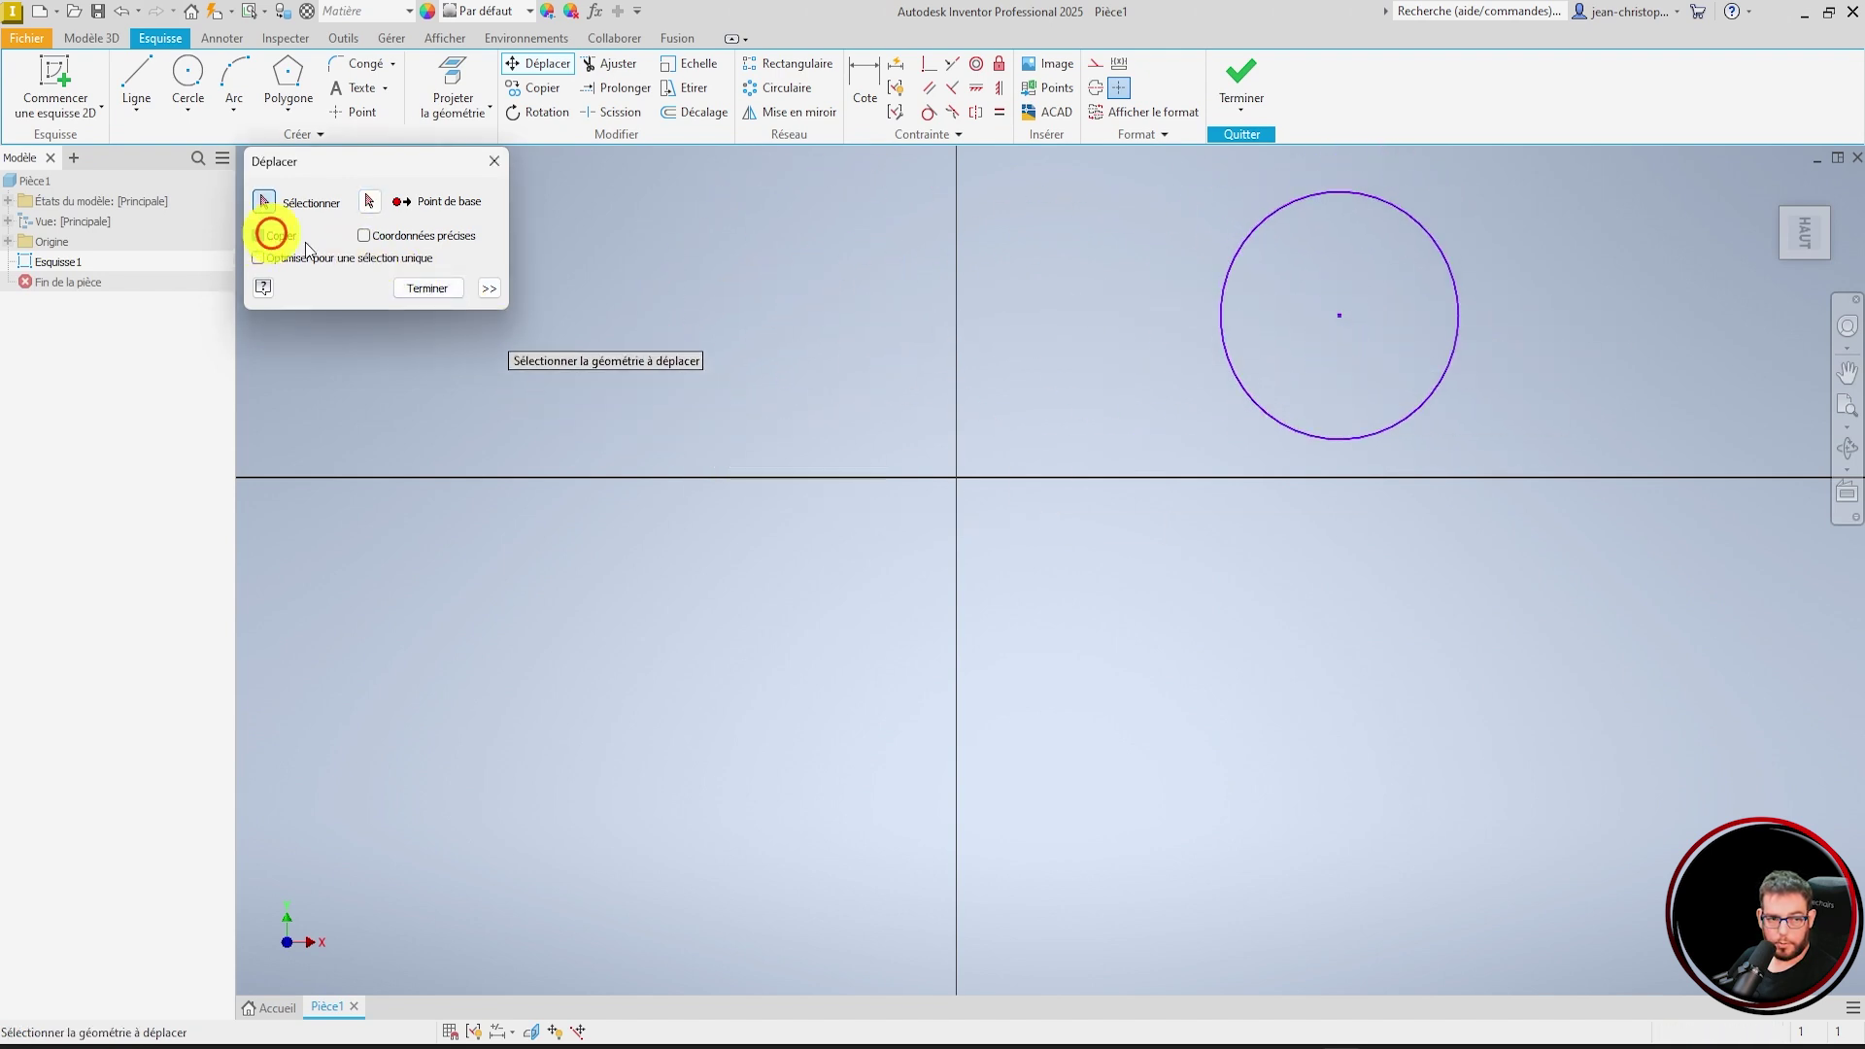
left_click(1341, 316)
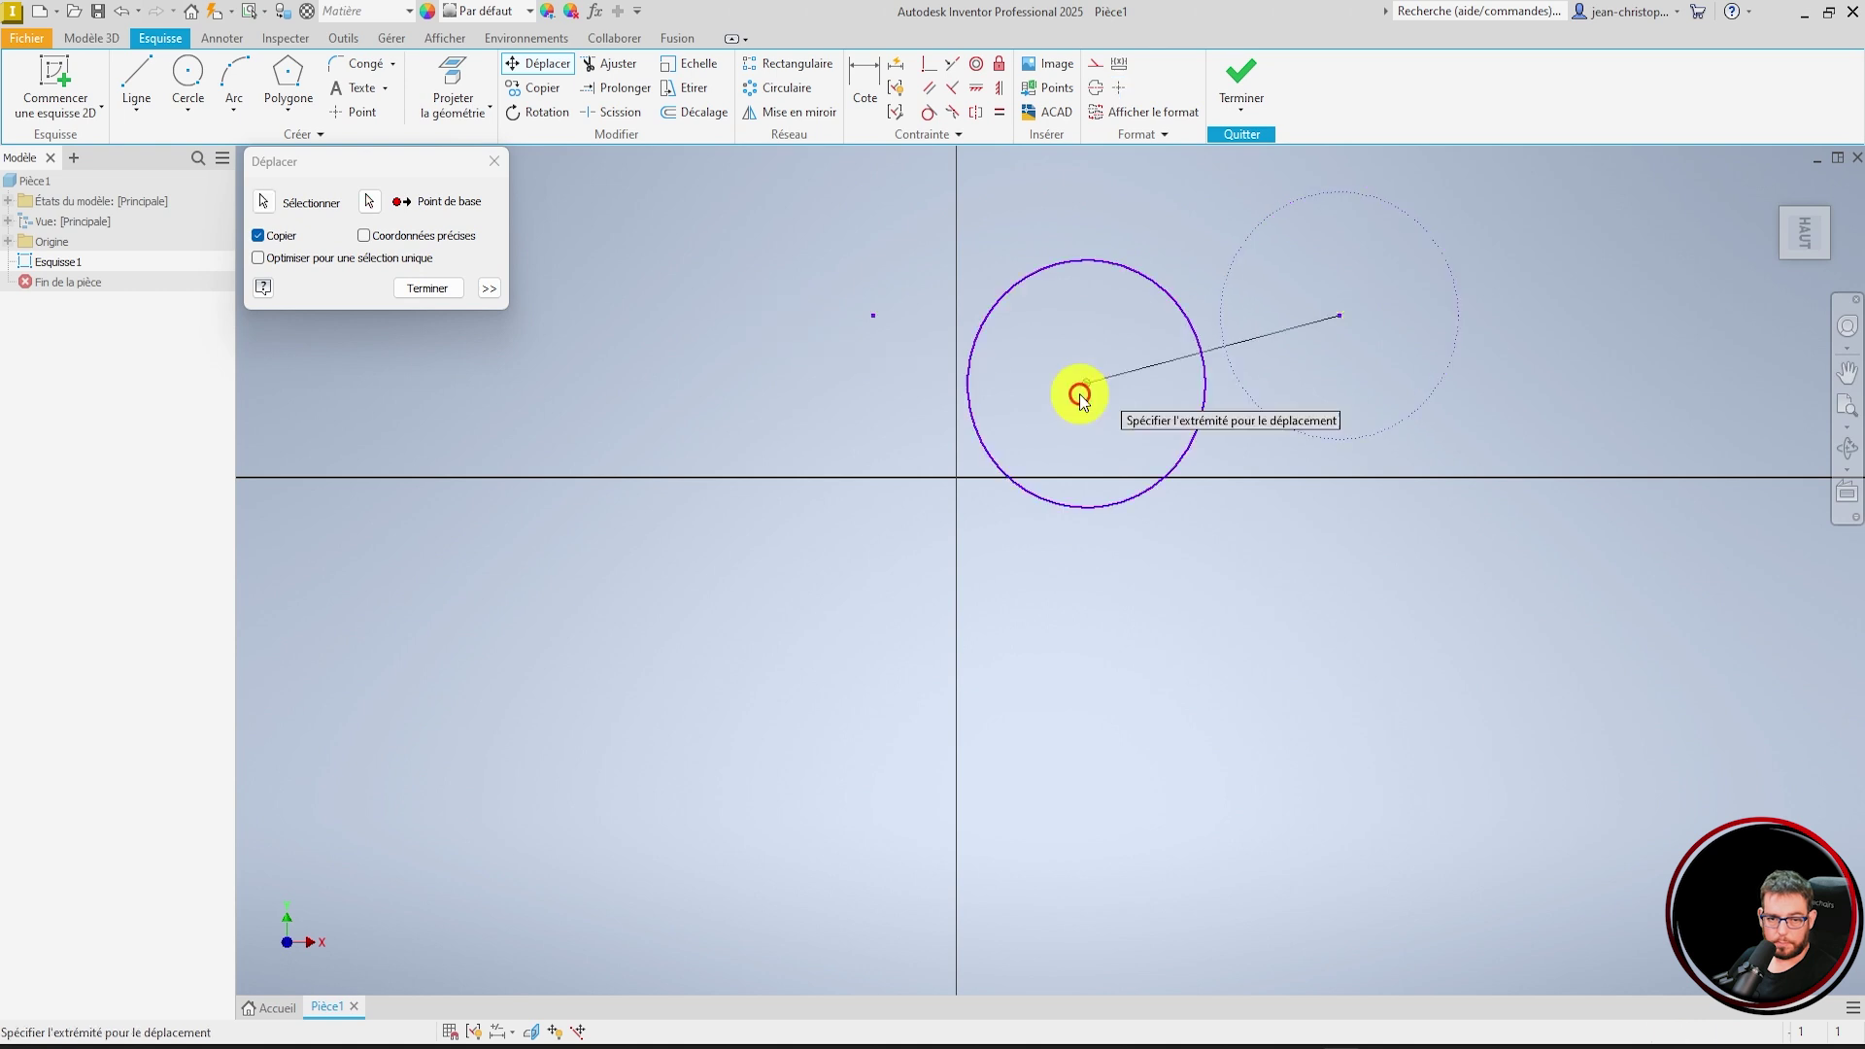
left_click(746, 648)
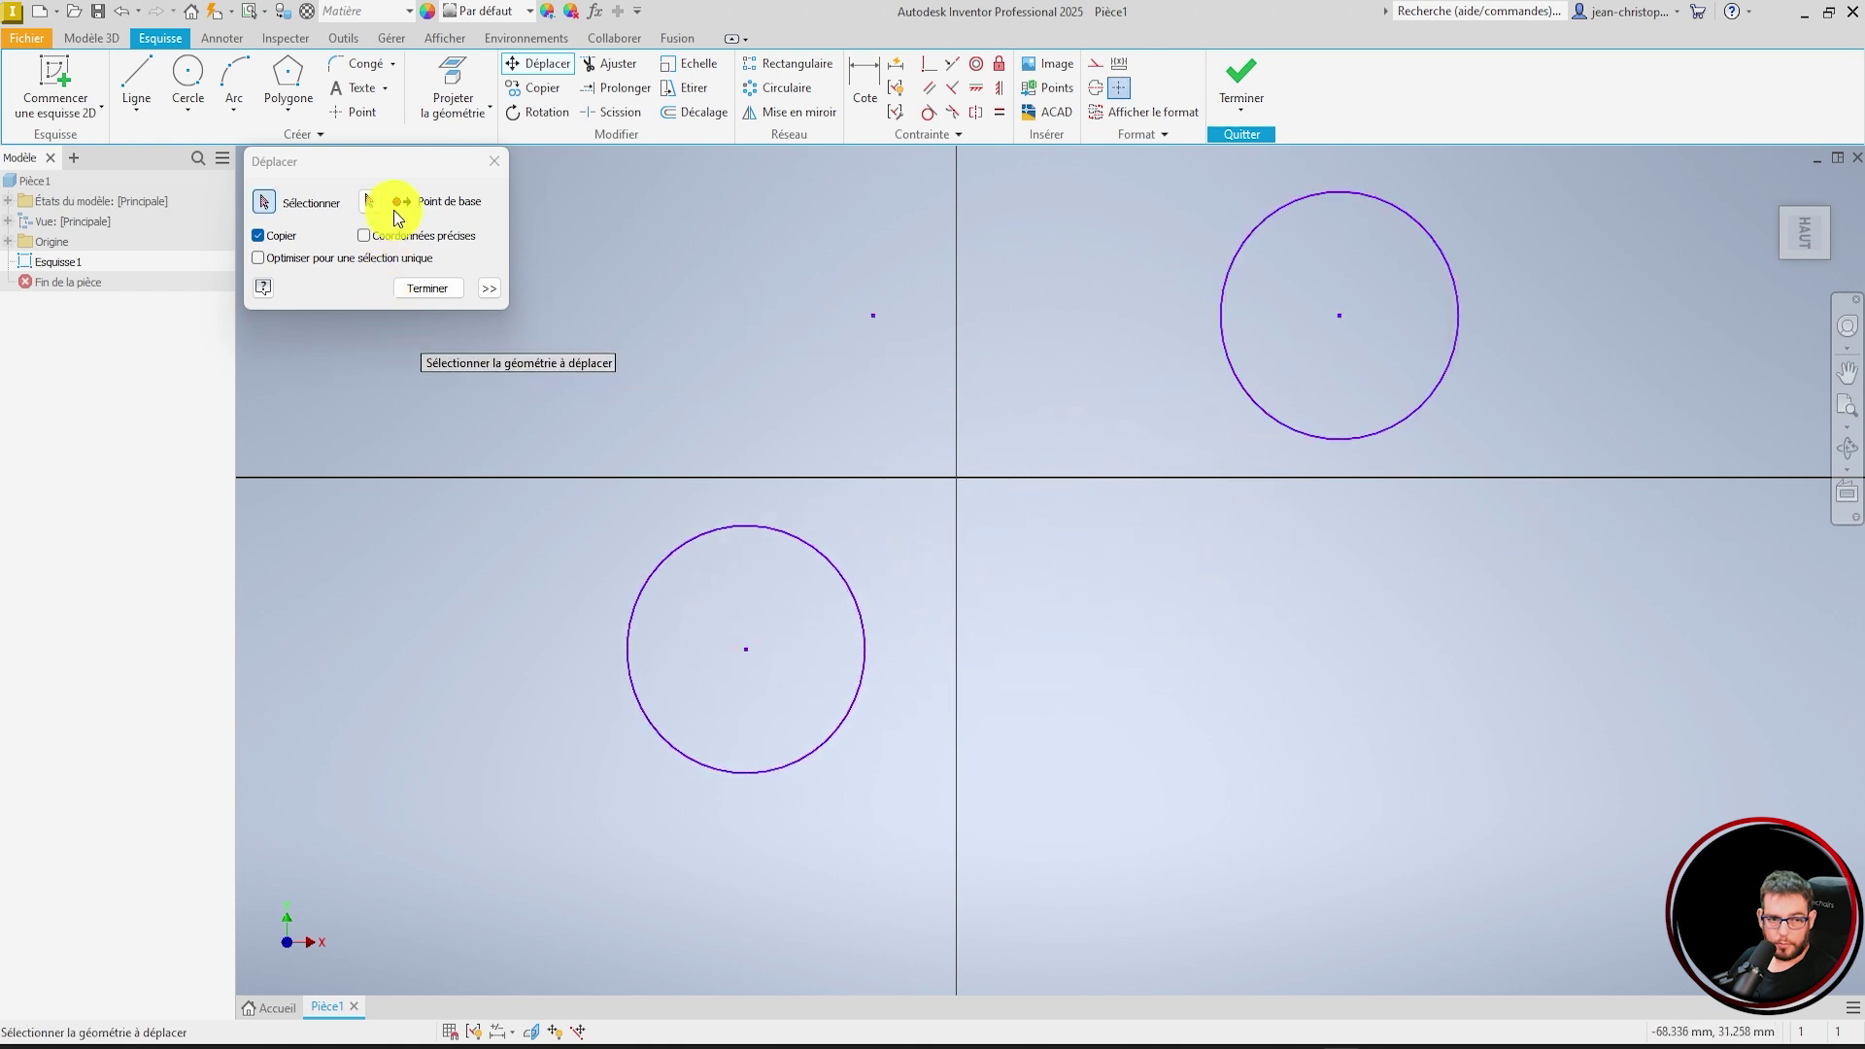
- Enable Copier with Coordonnées précises in Move, take the lower-left circle from its centre, and examine the available coordinate entry modes
left_click(367, 236)
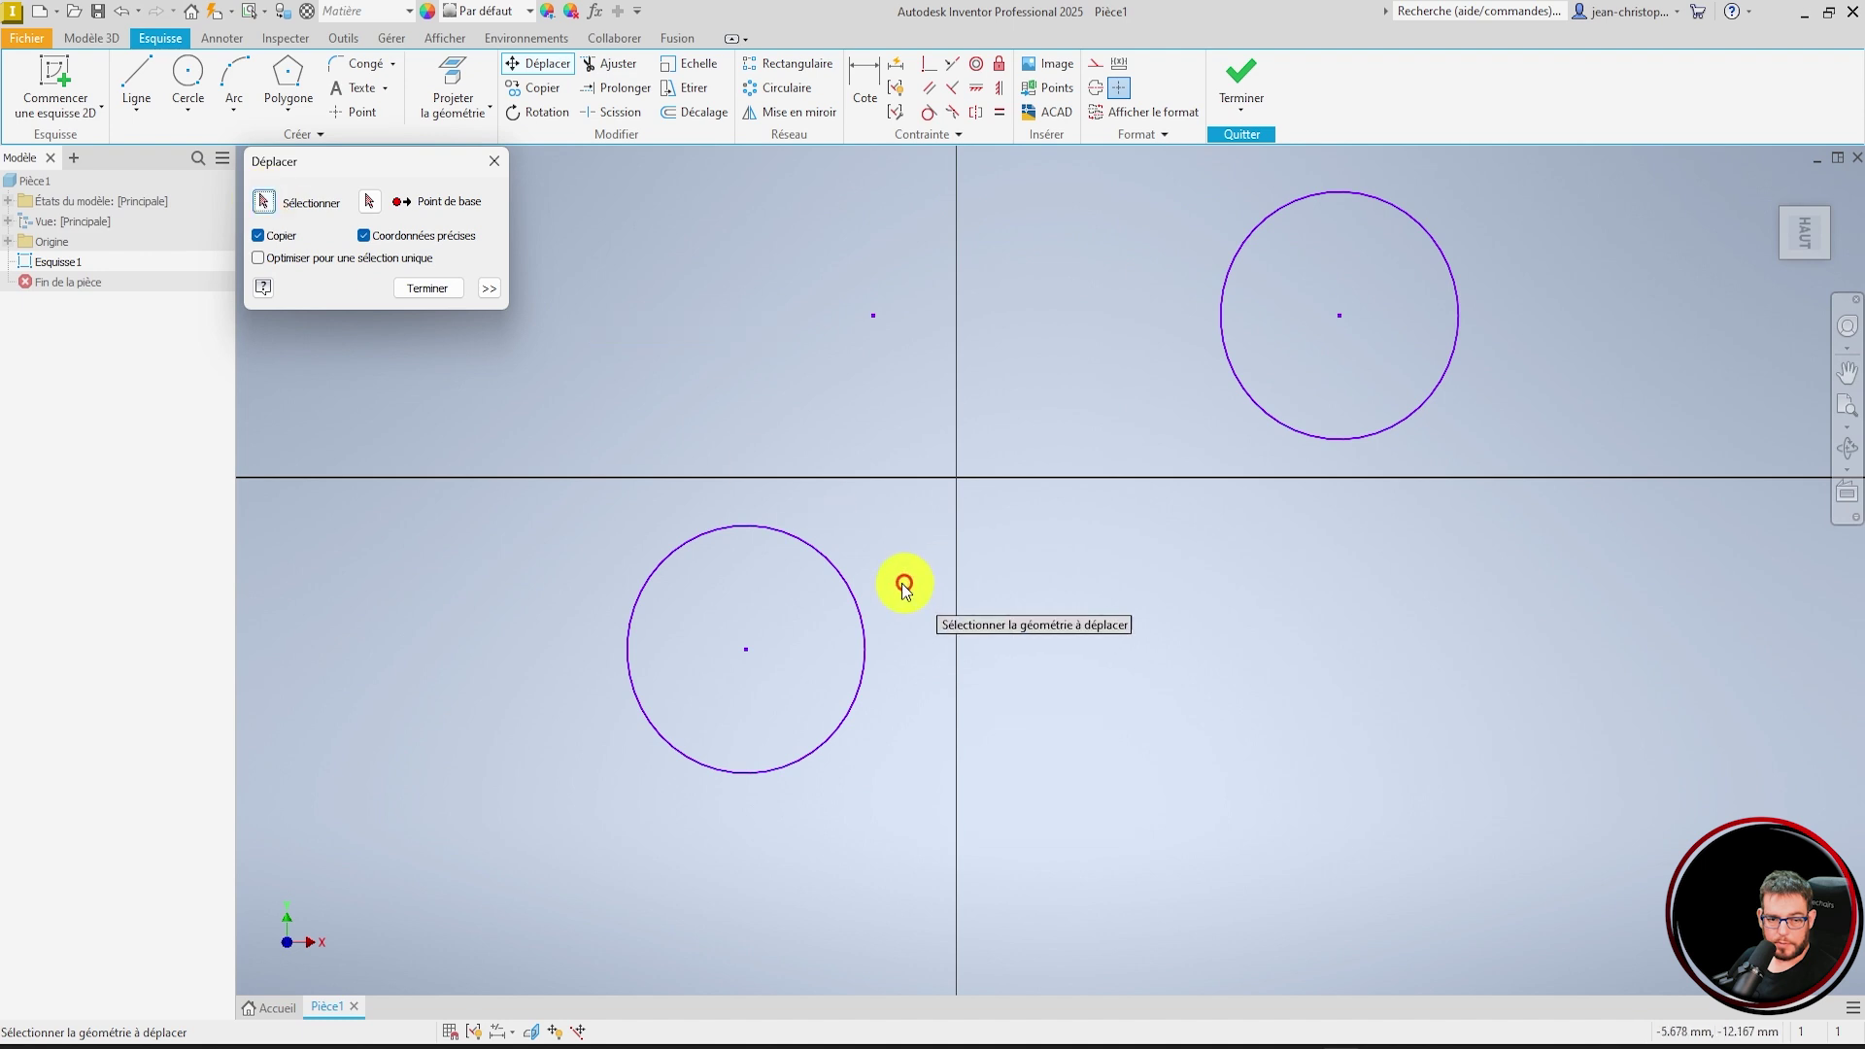
left_click(854, 606)
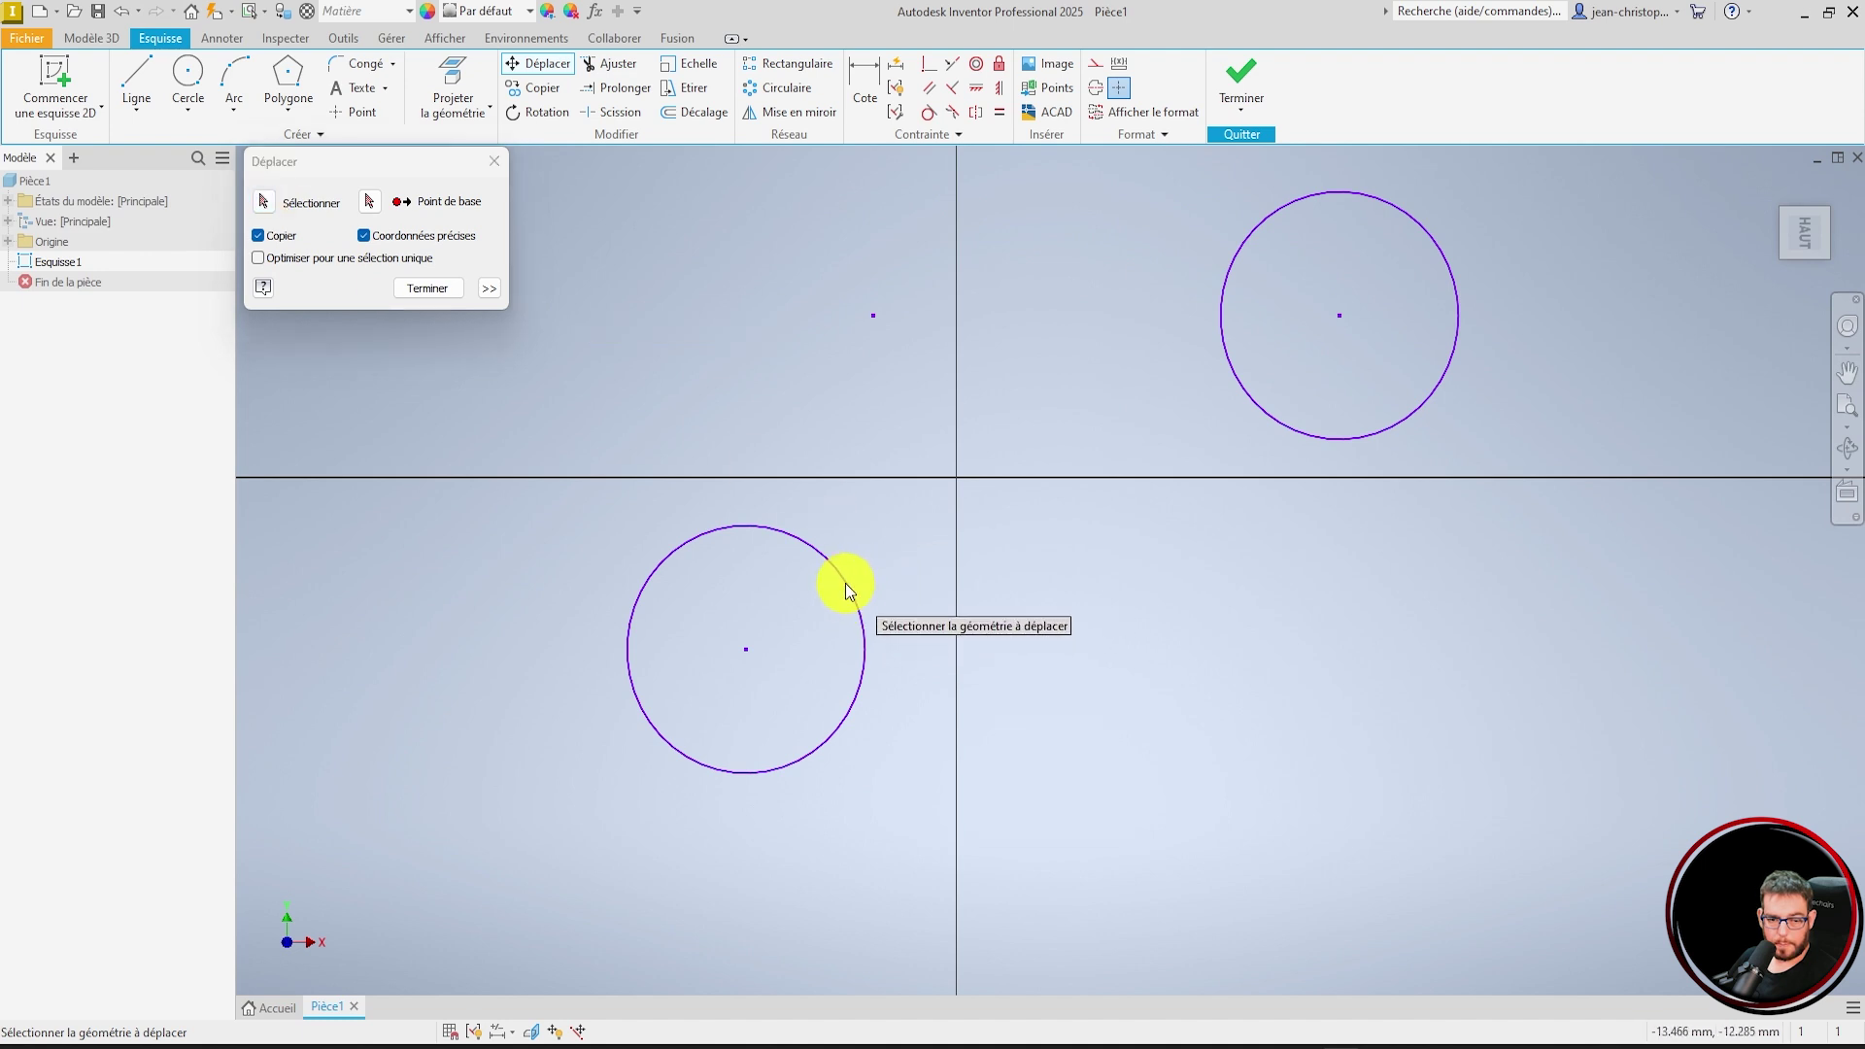
left_click(304, 204)
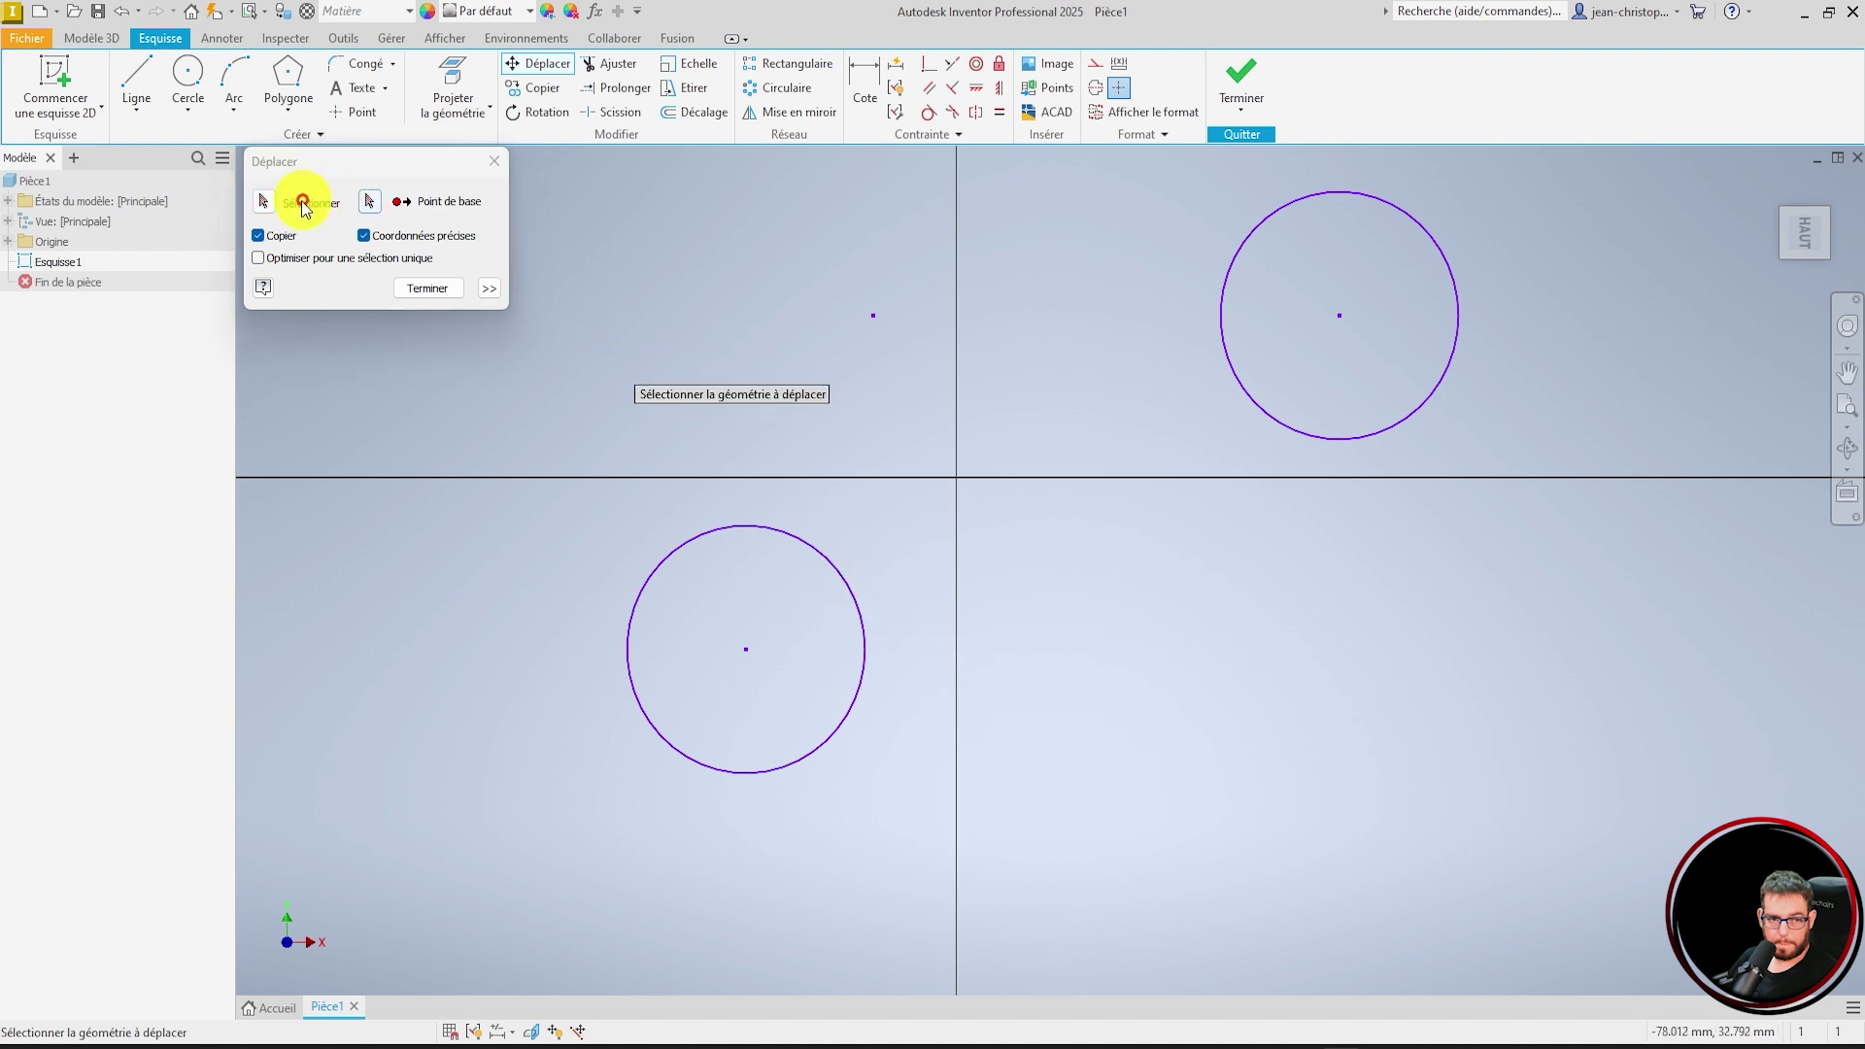
left_click(803, 545)
left_click(370, 202)
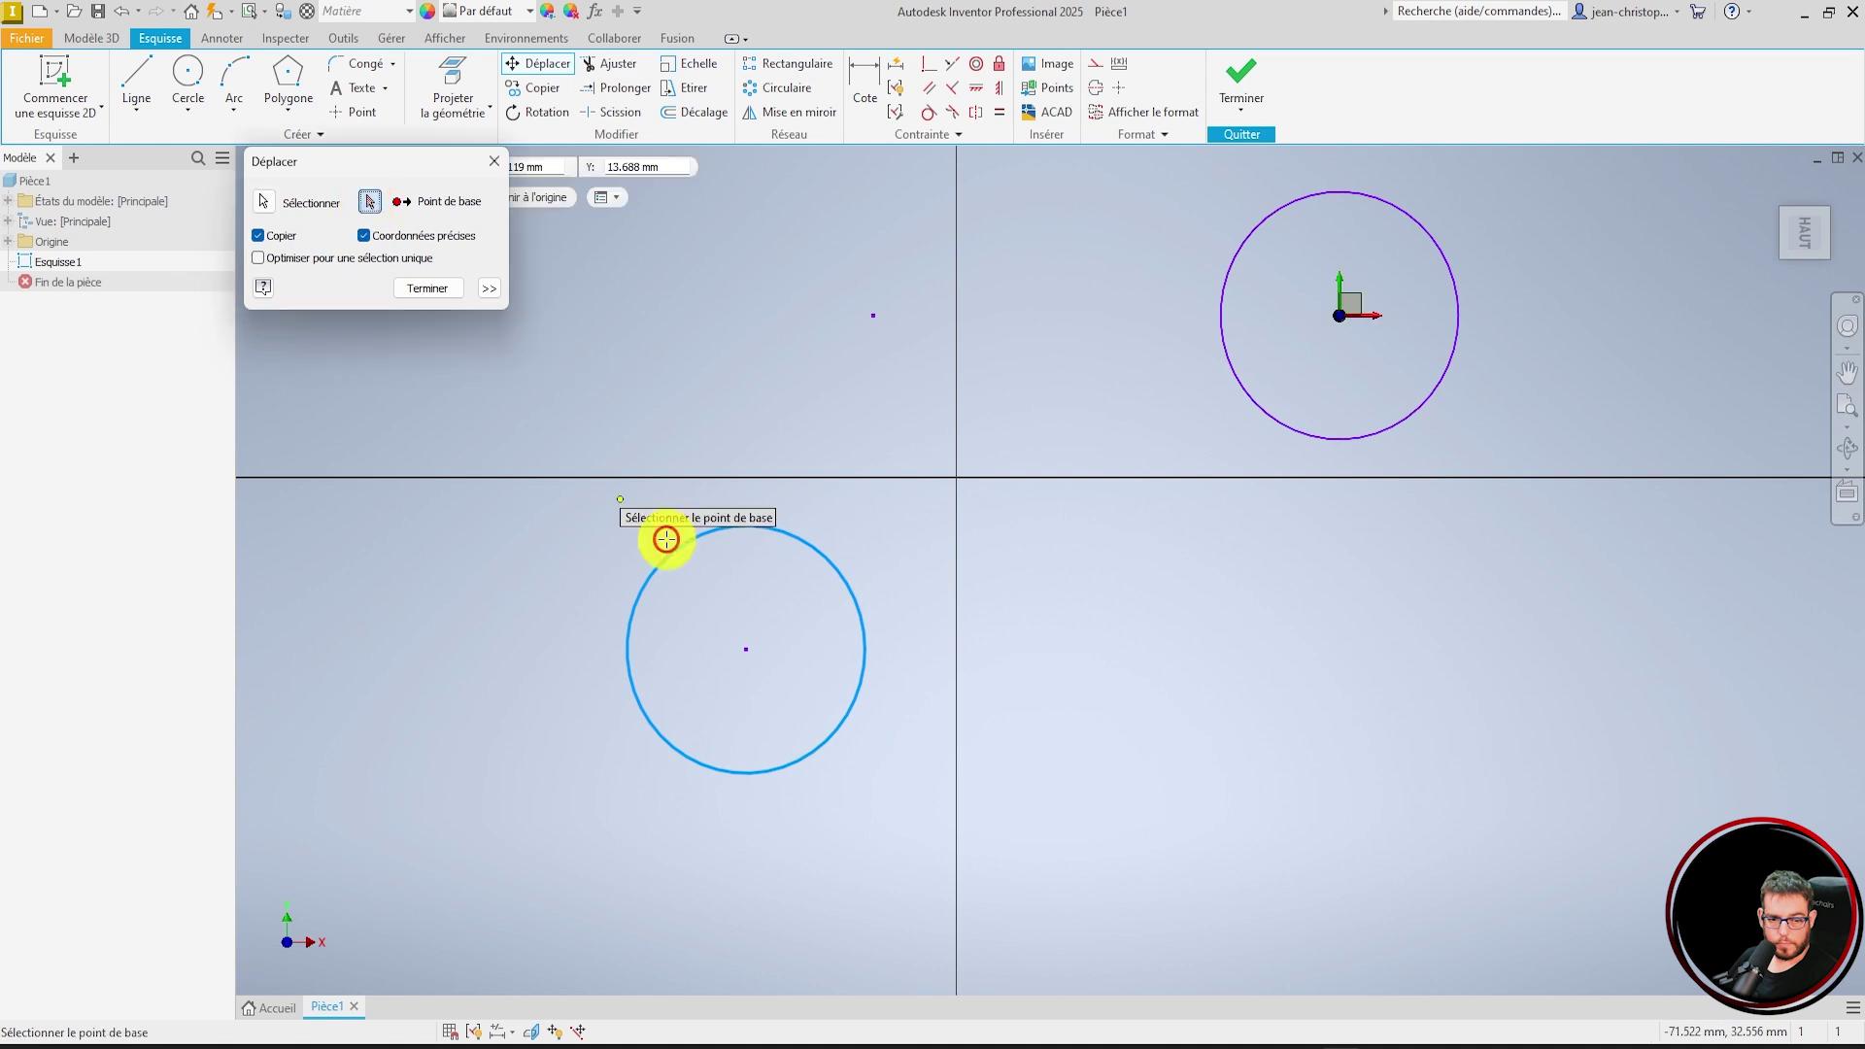
left_click(749, 652)
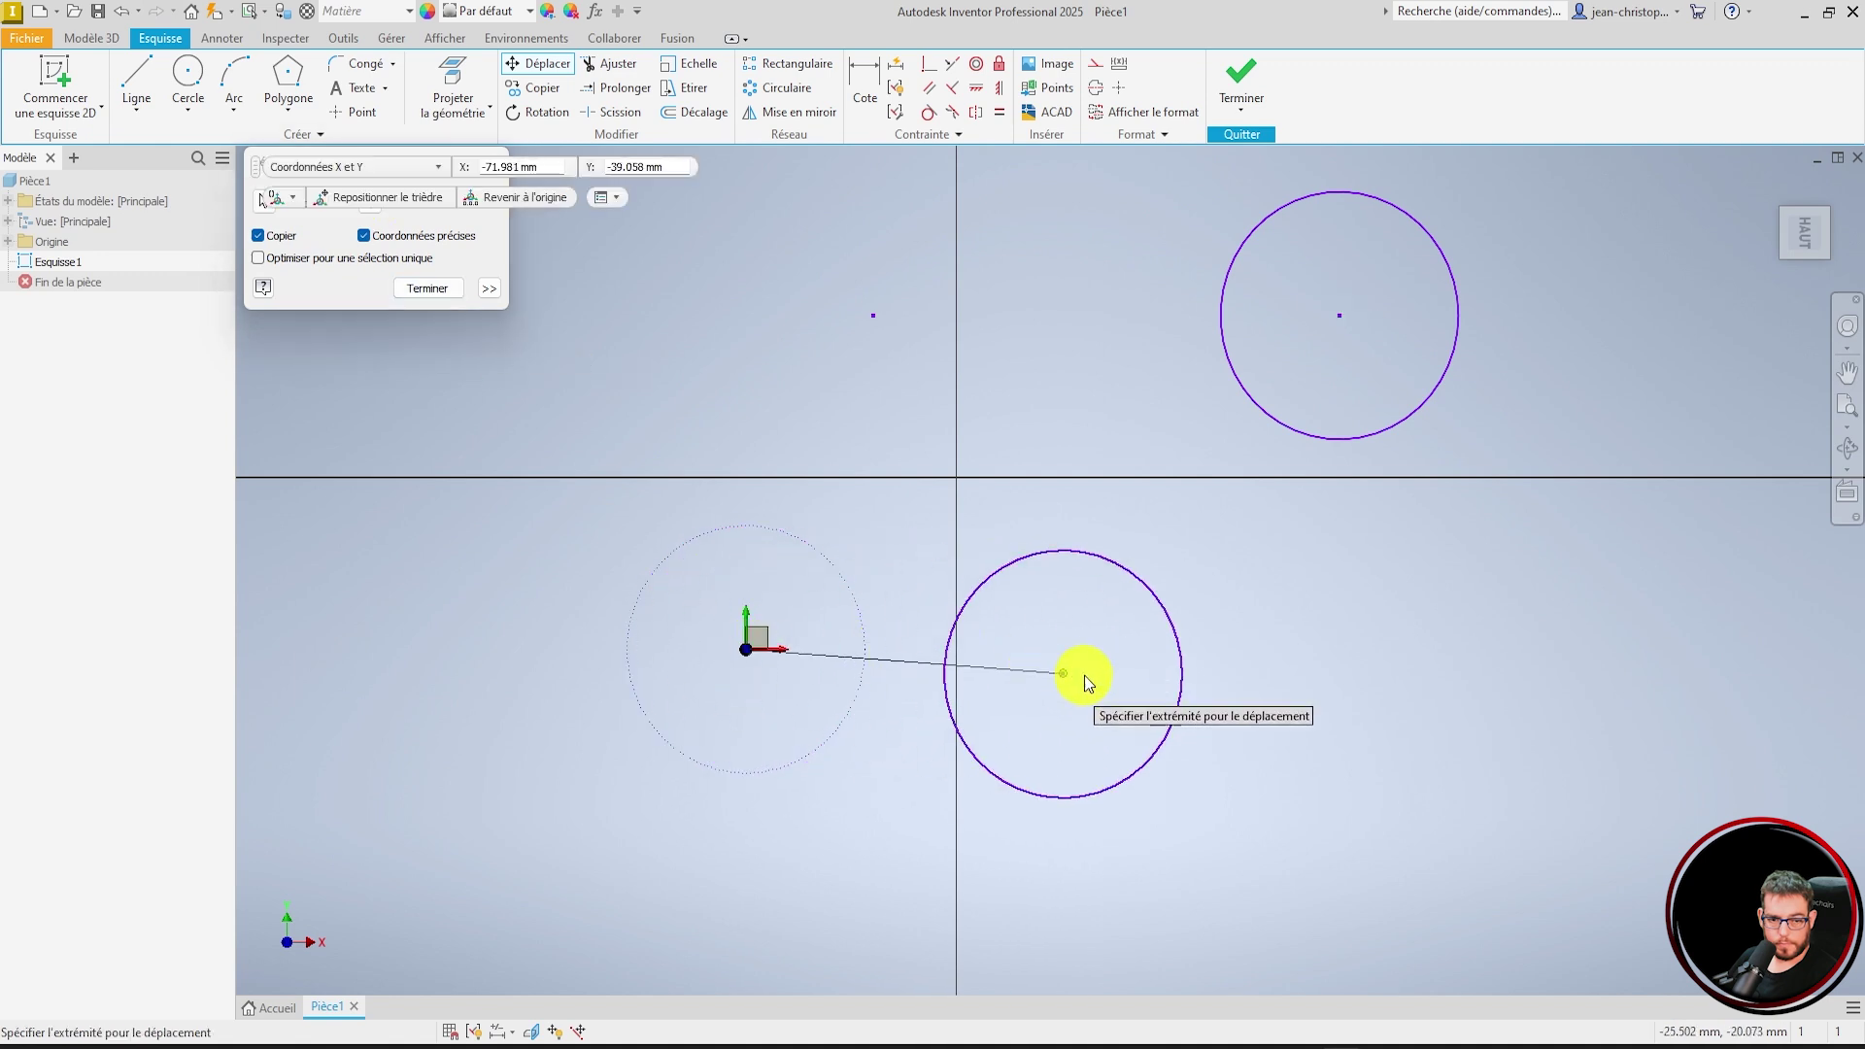
left_click(331, 173)
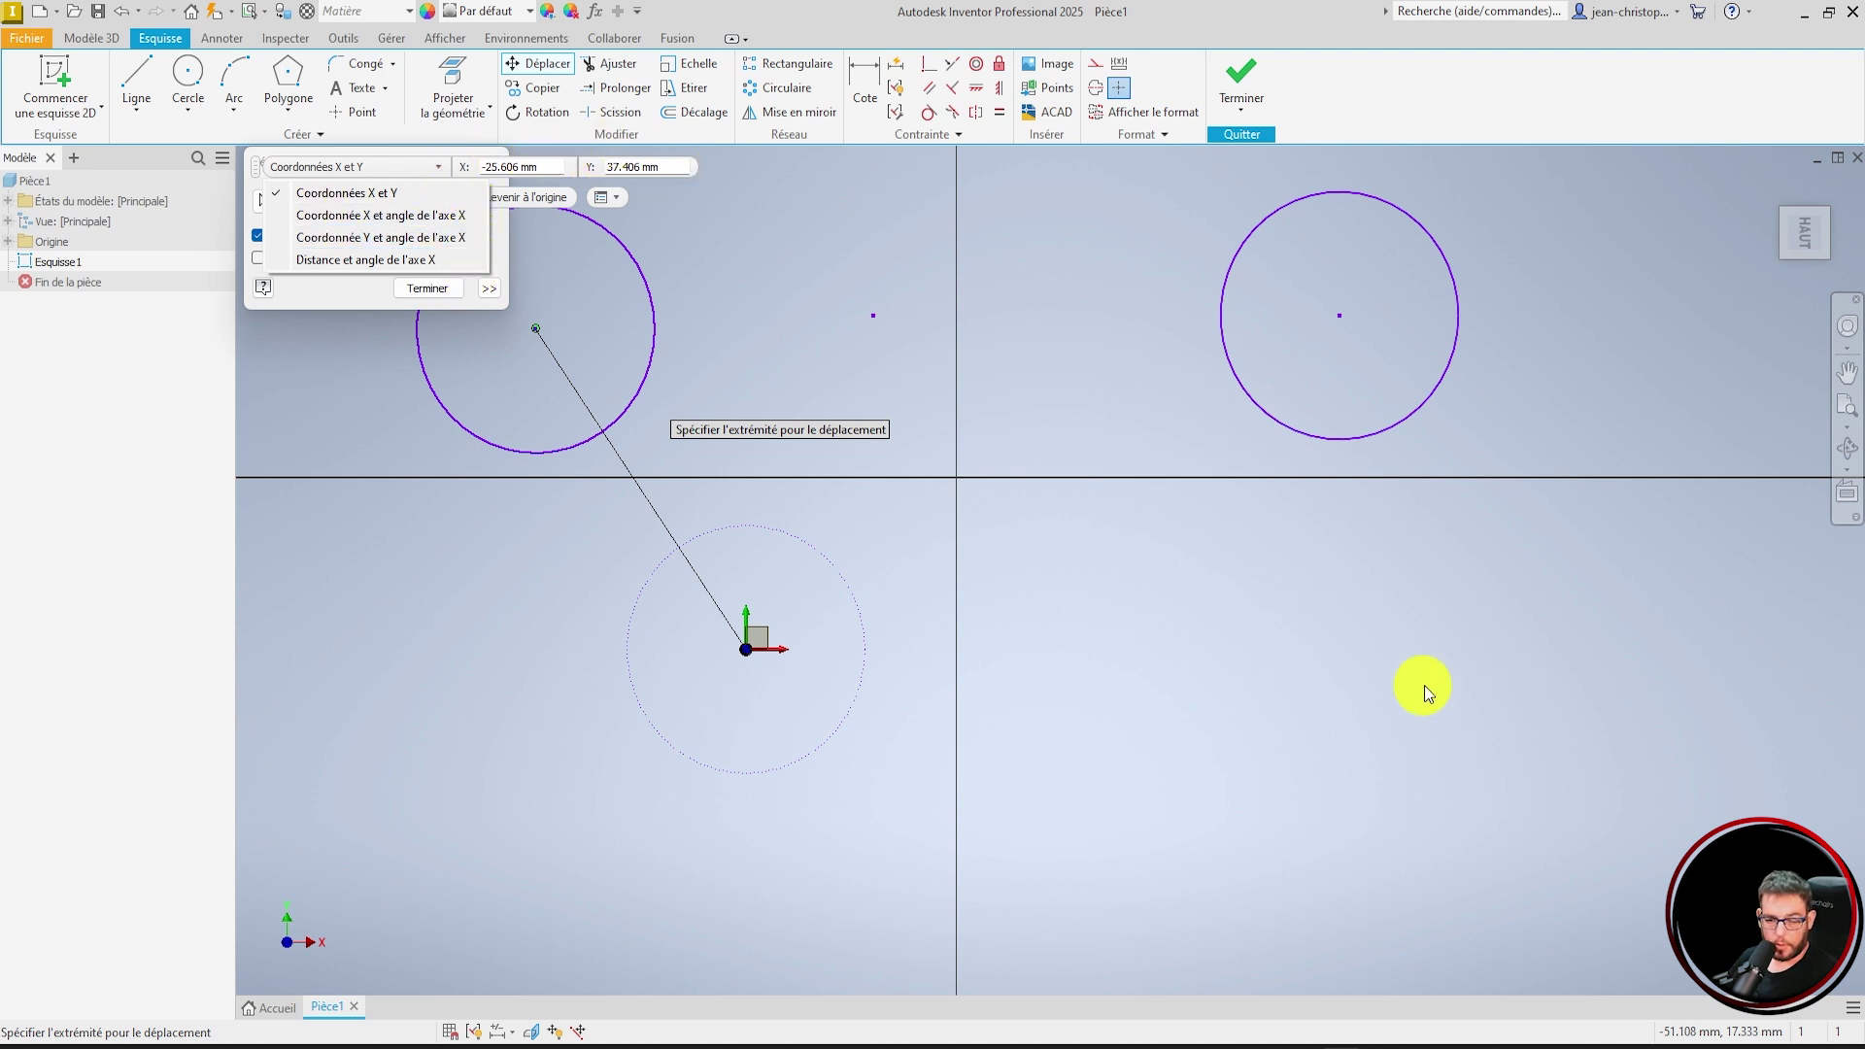
left_click(1262, 607)
key("Escape")
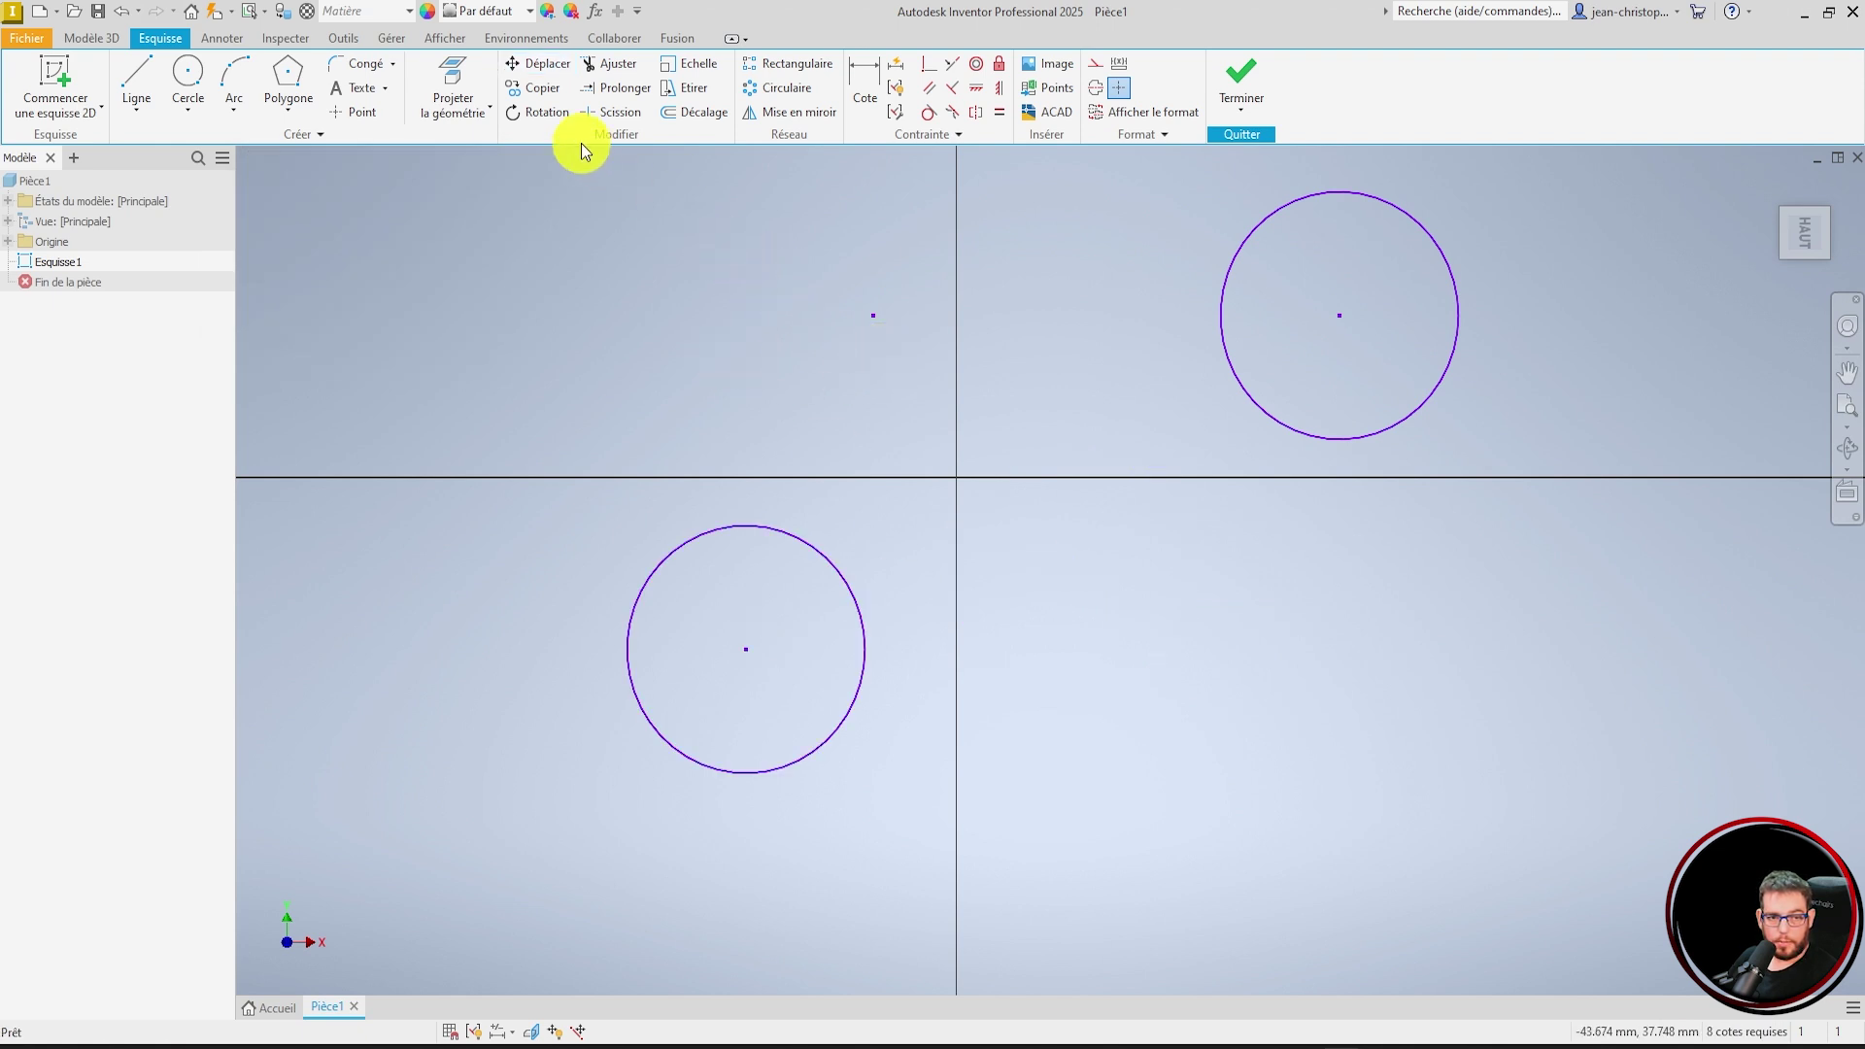
- Copy the lower-left circle into the upper-left quadrant, using its centre as the base point
left_click(533, 88)
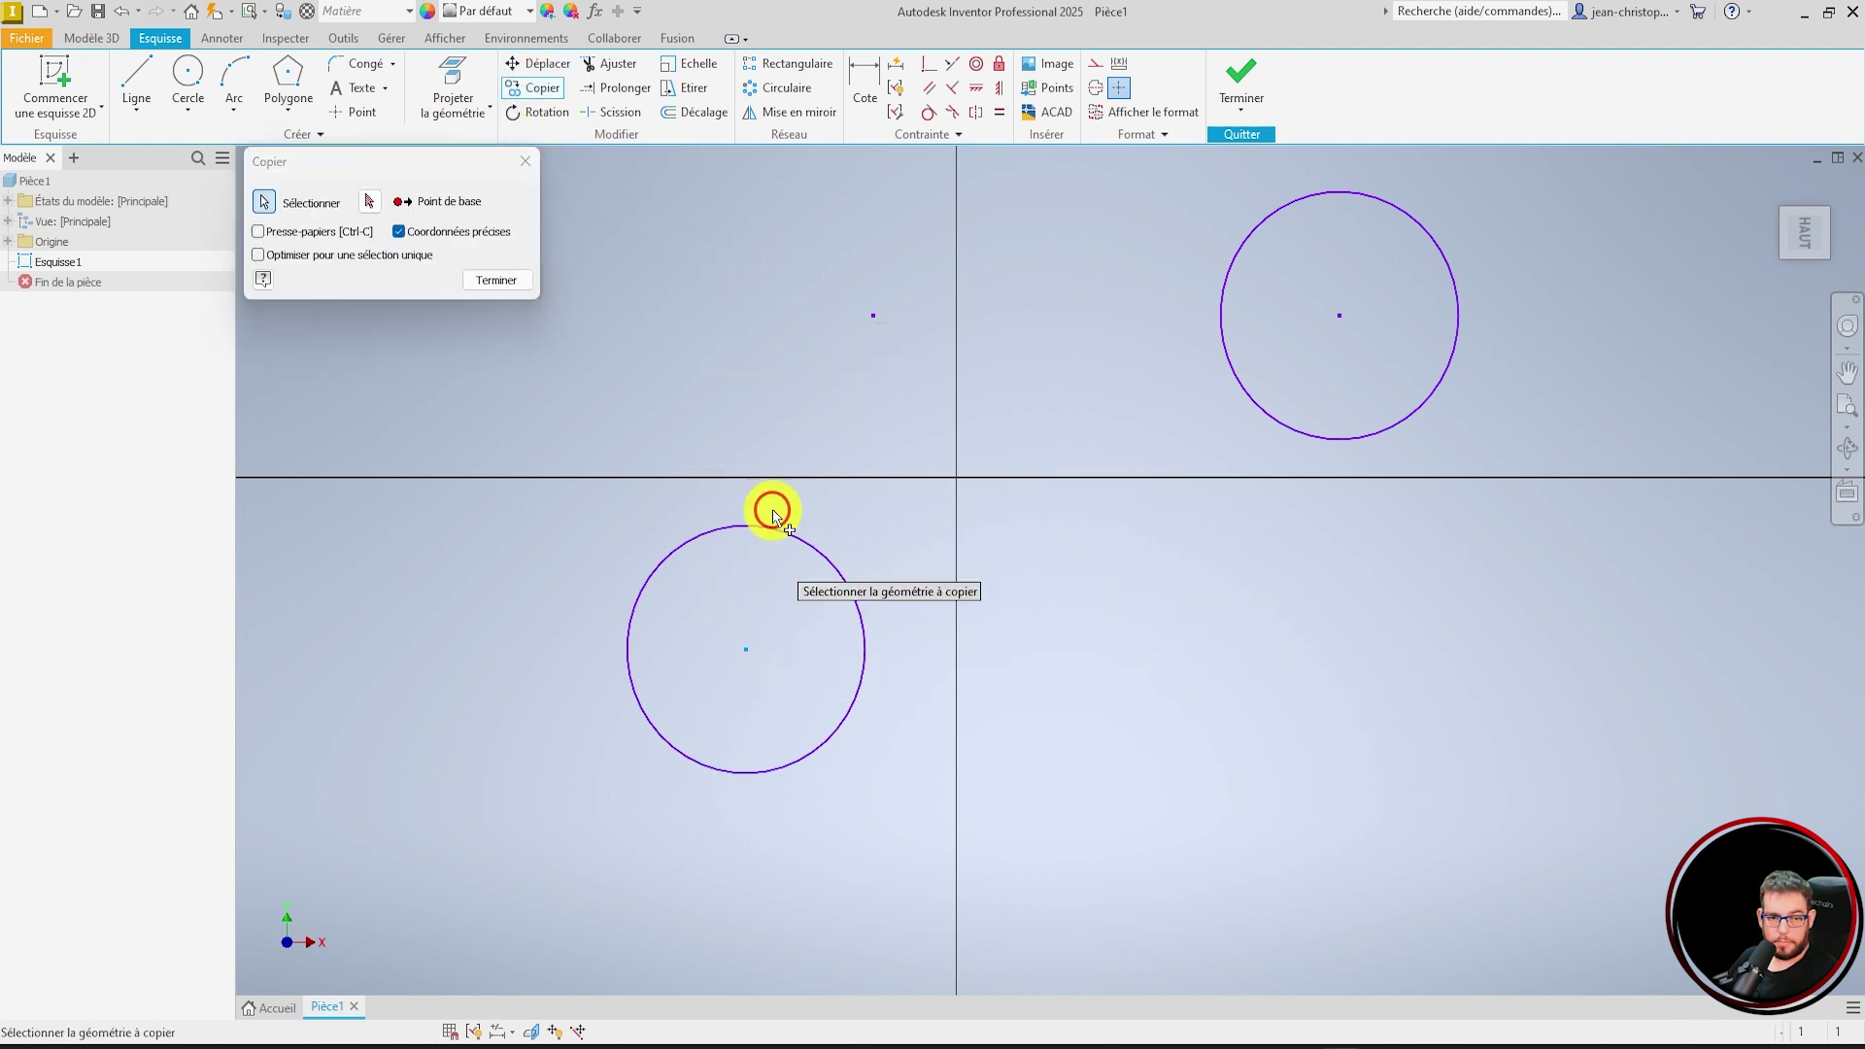
left_click(814, 547)
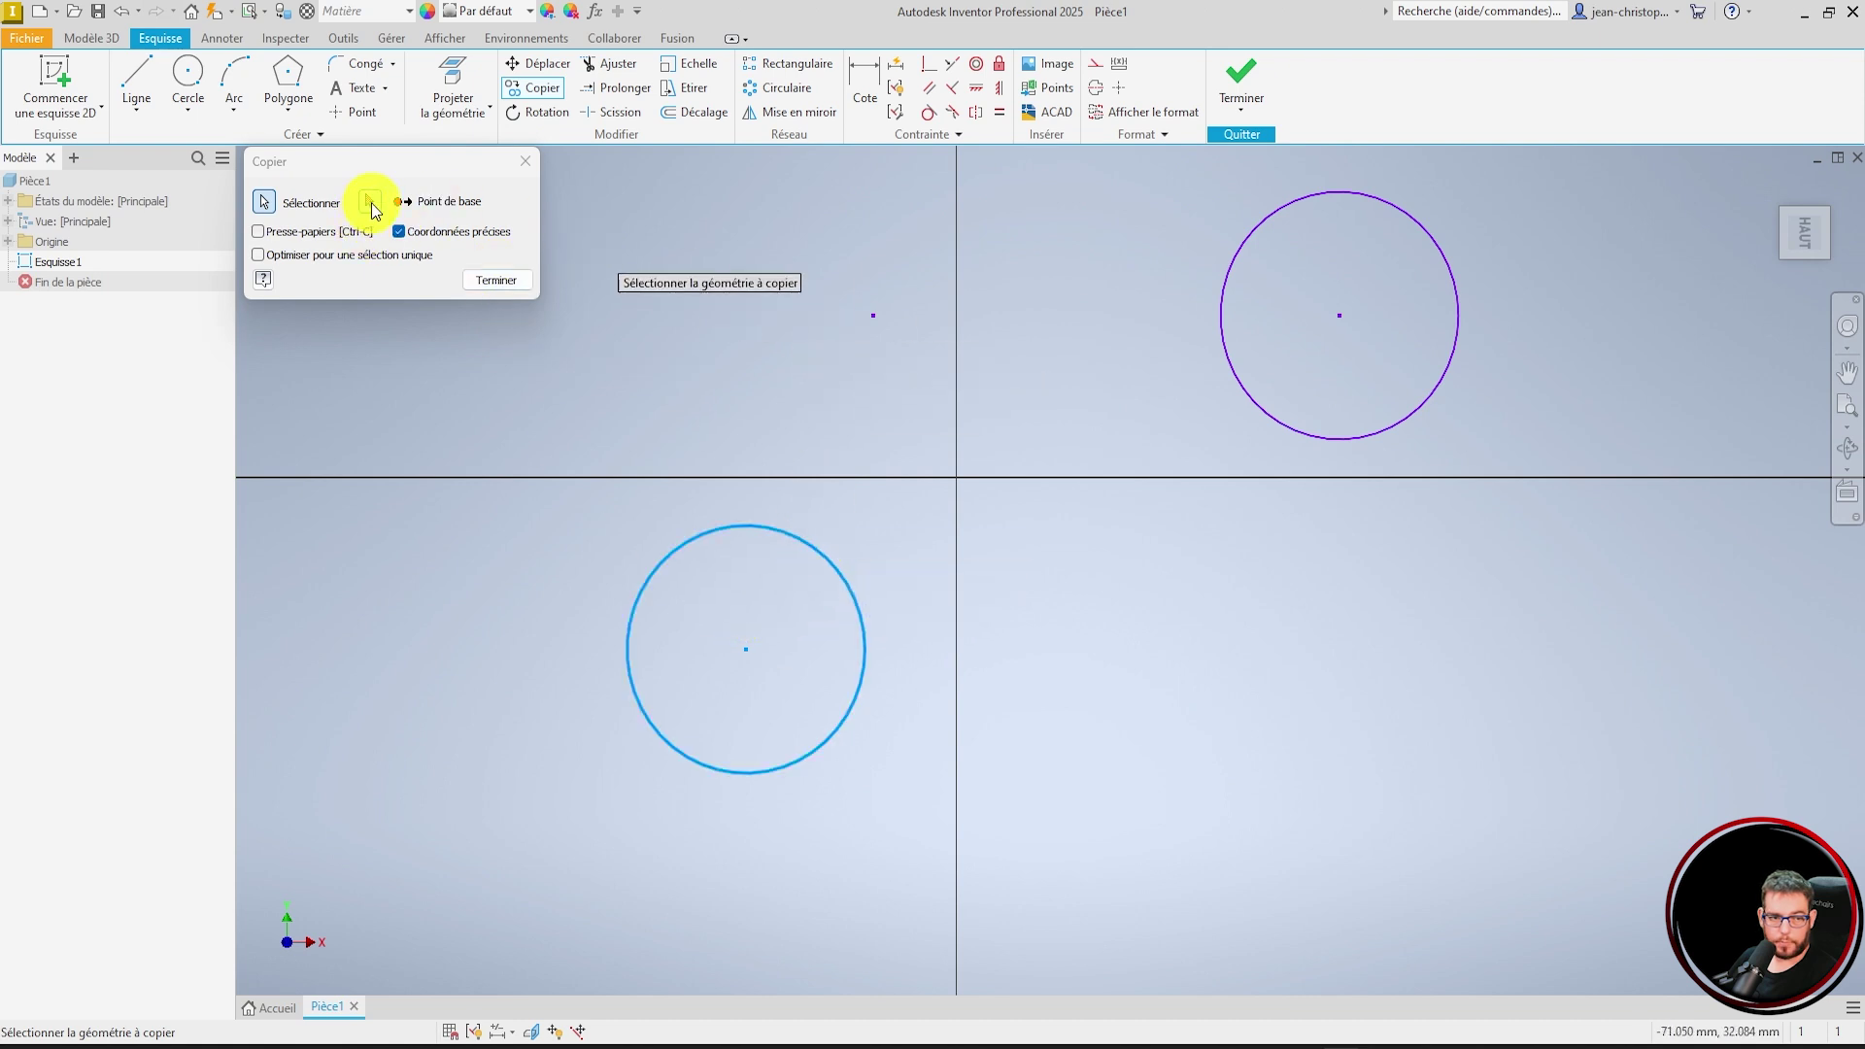
left_click(372, 204)
left_click(746, 648)
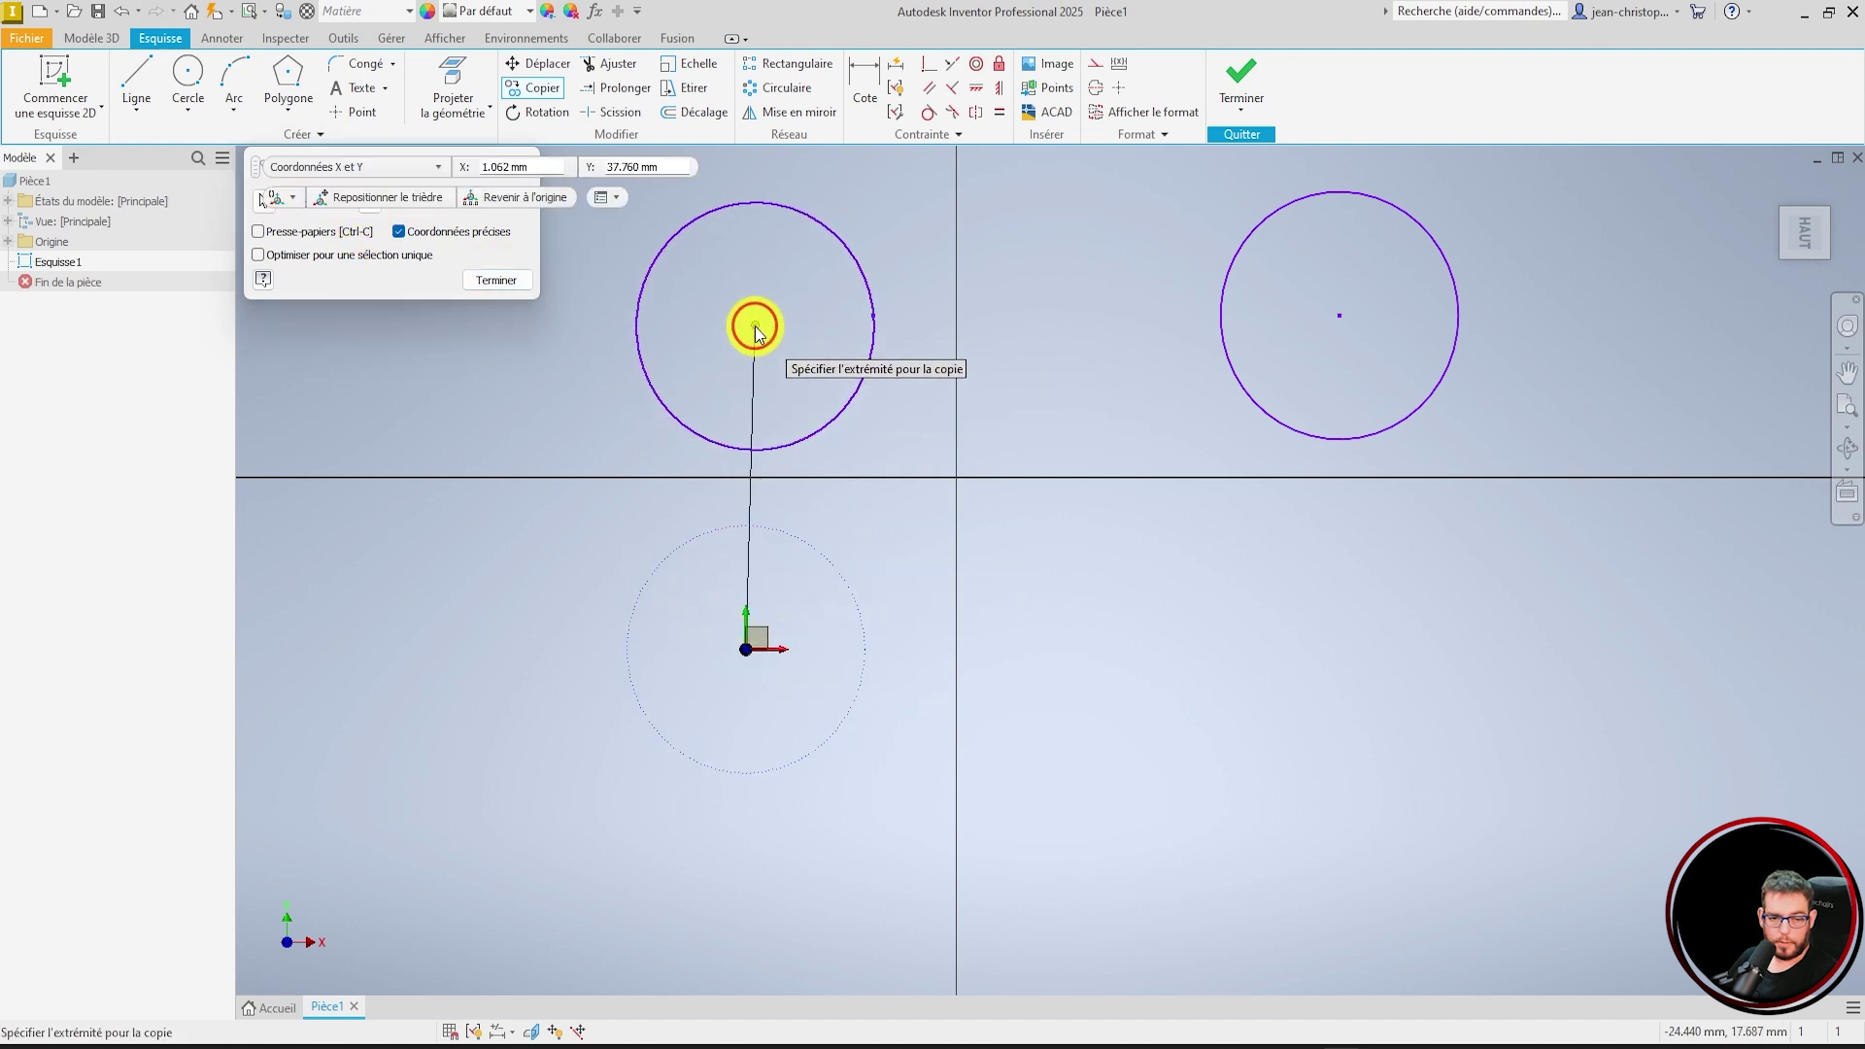
left_click(756, 327)
key("Escape")
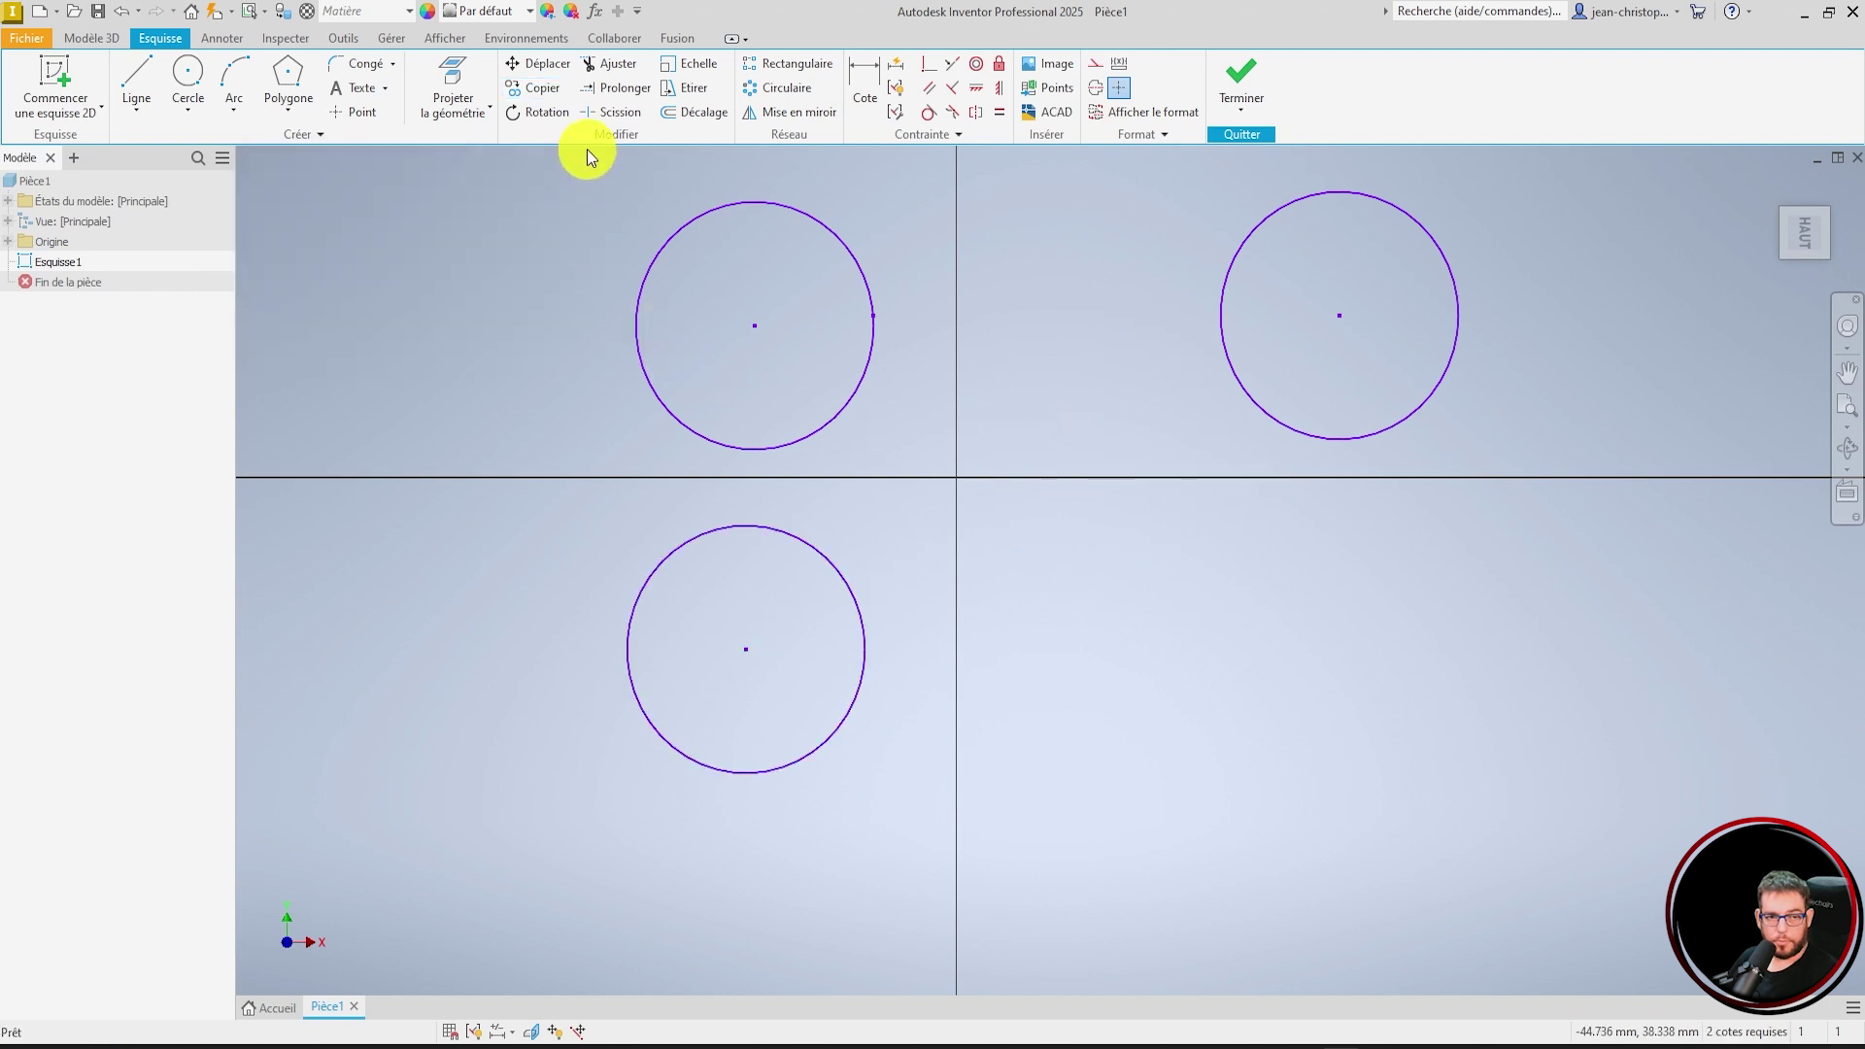
- Sketch a hexagon centred in the lower-right quadrant, large enough to overlap both axes
left_click(544, 112)
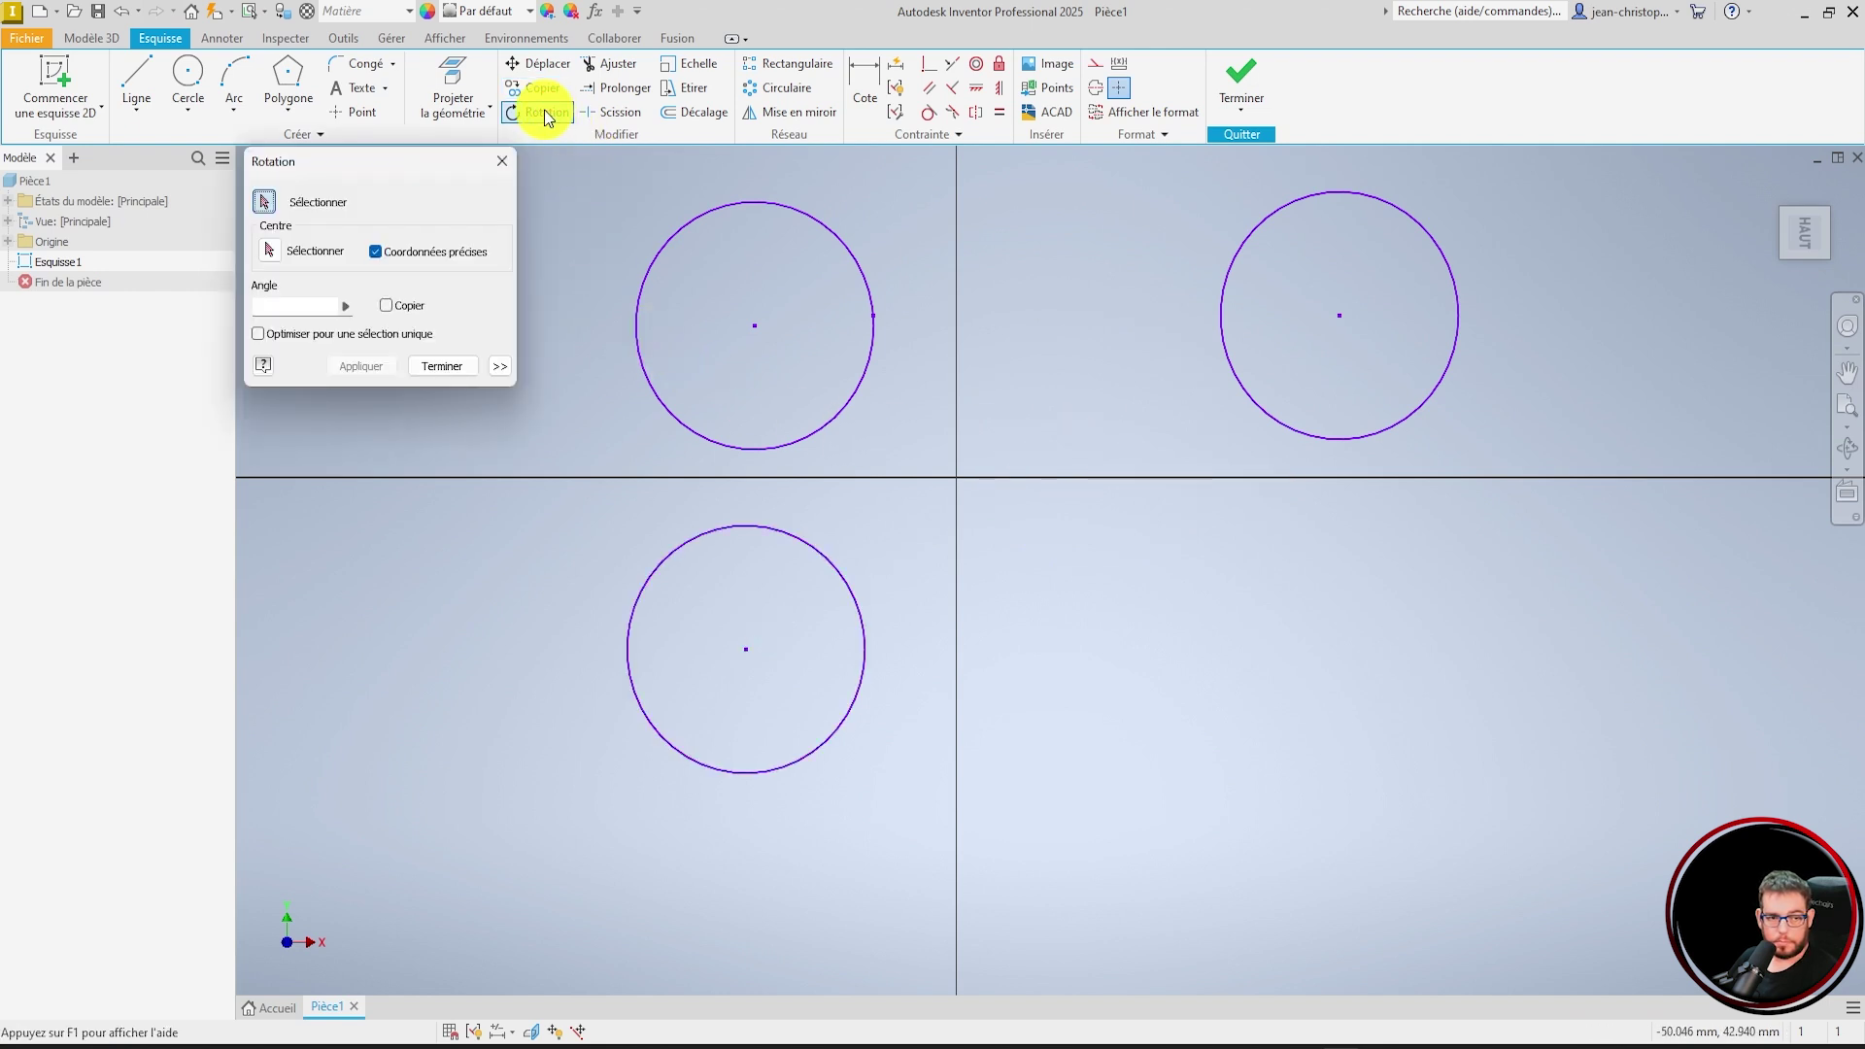
key("Escape")
left_click(289, 88)
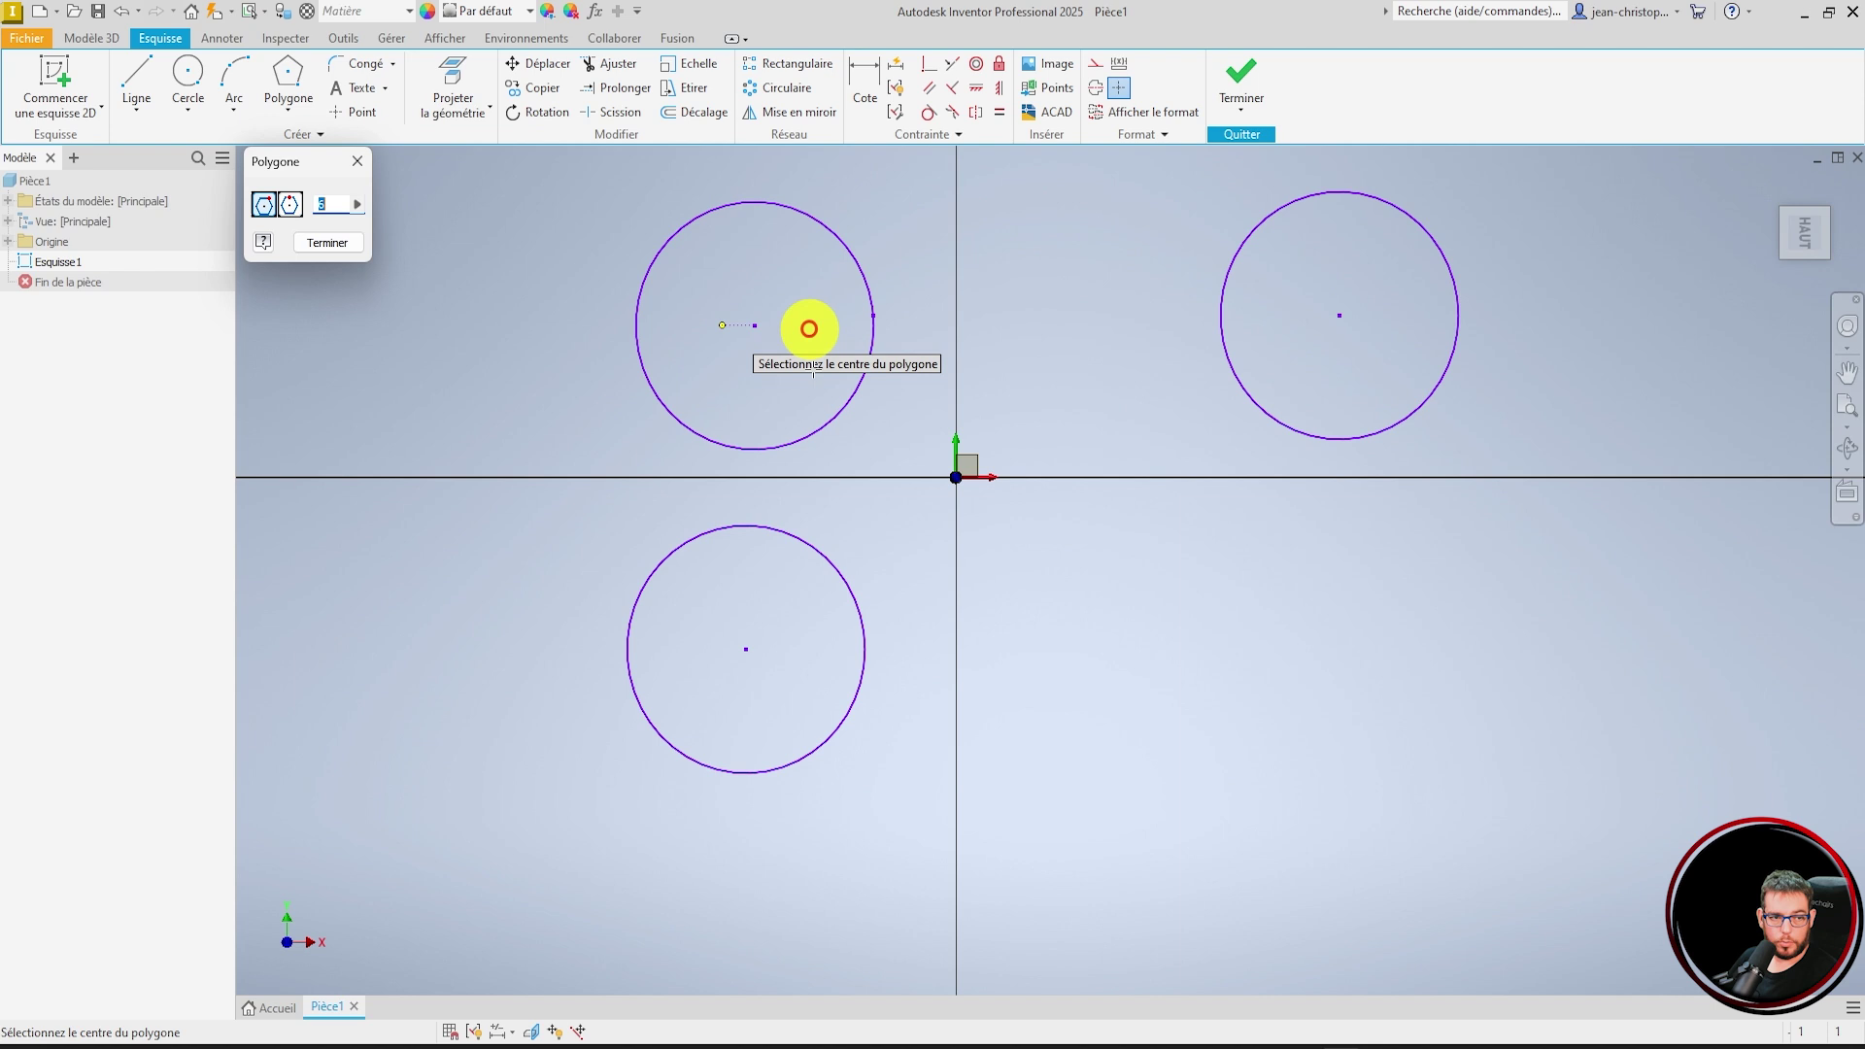
left_click(1108, 593)
left_click(1281, 665)
key("Escape")
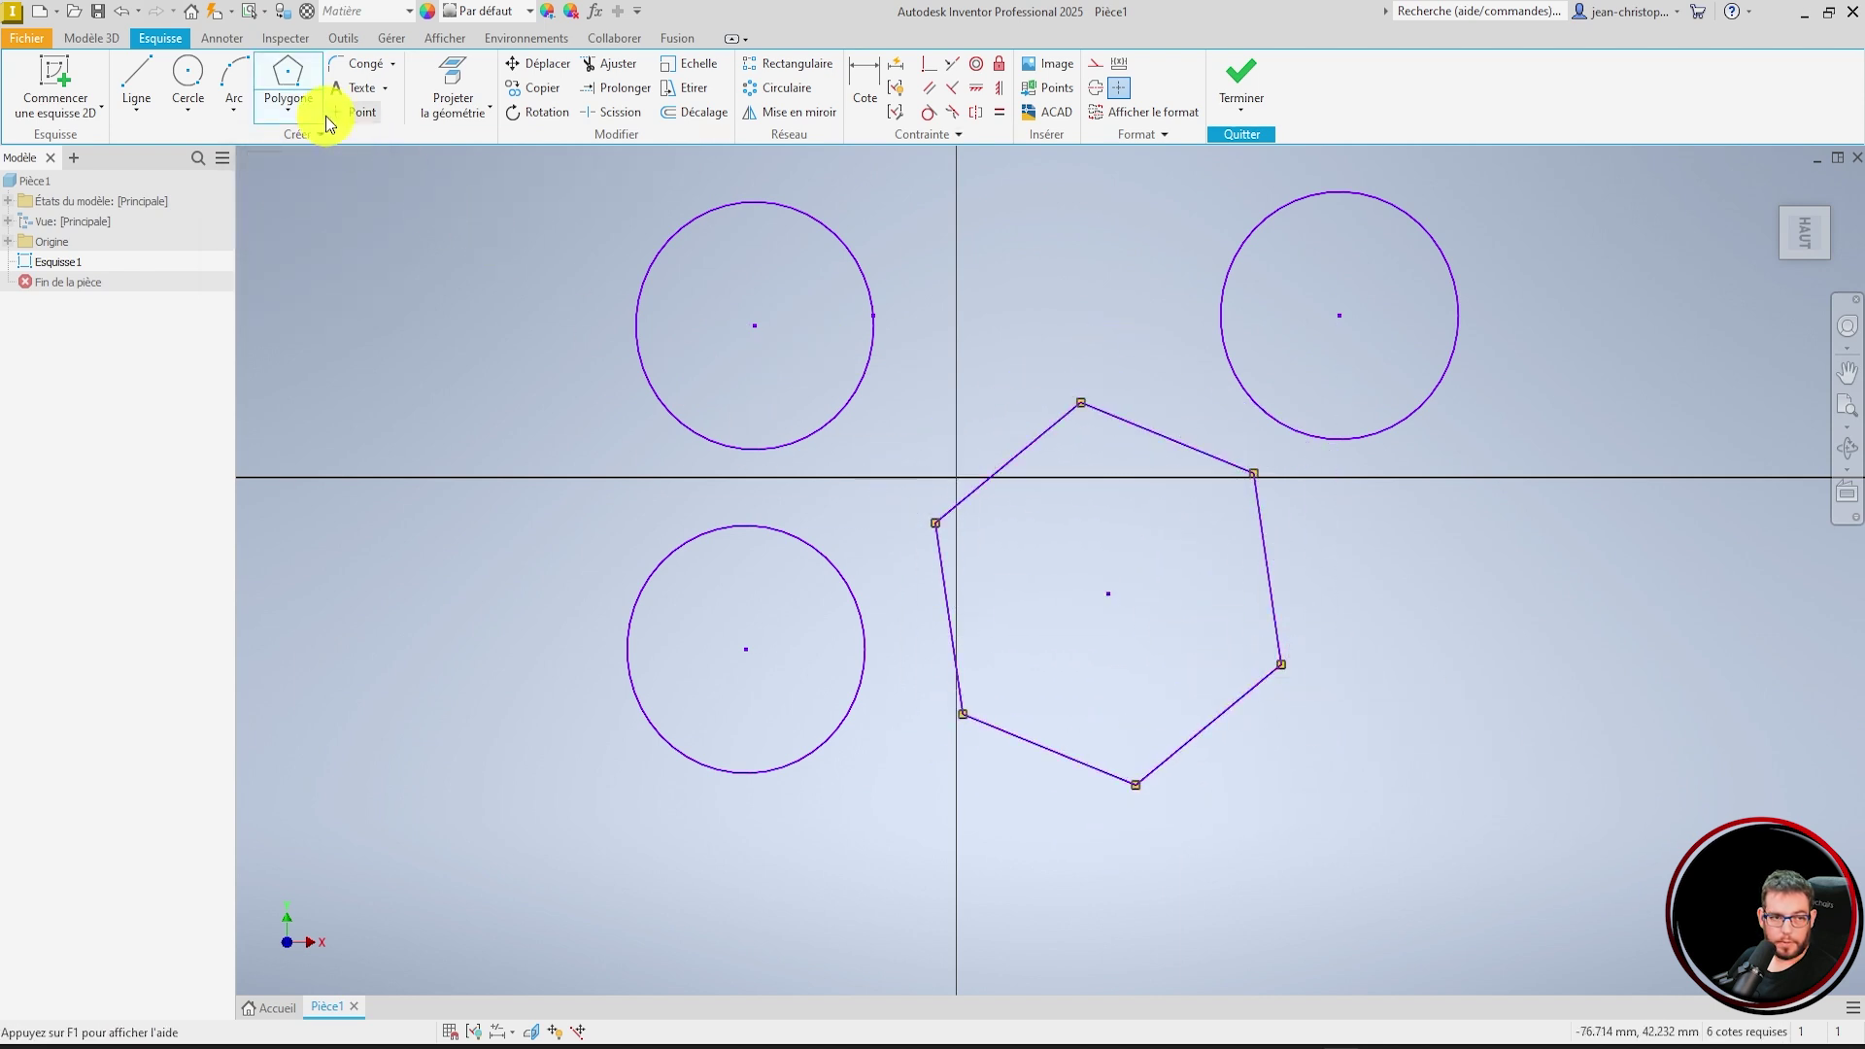
- Try to rotate the whole hexagon about its centre point
left_click(535, 115)
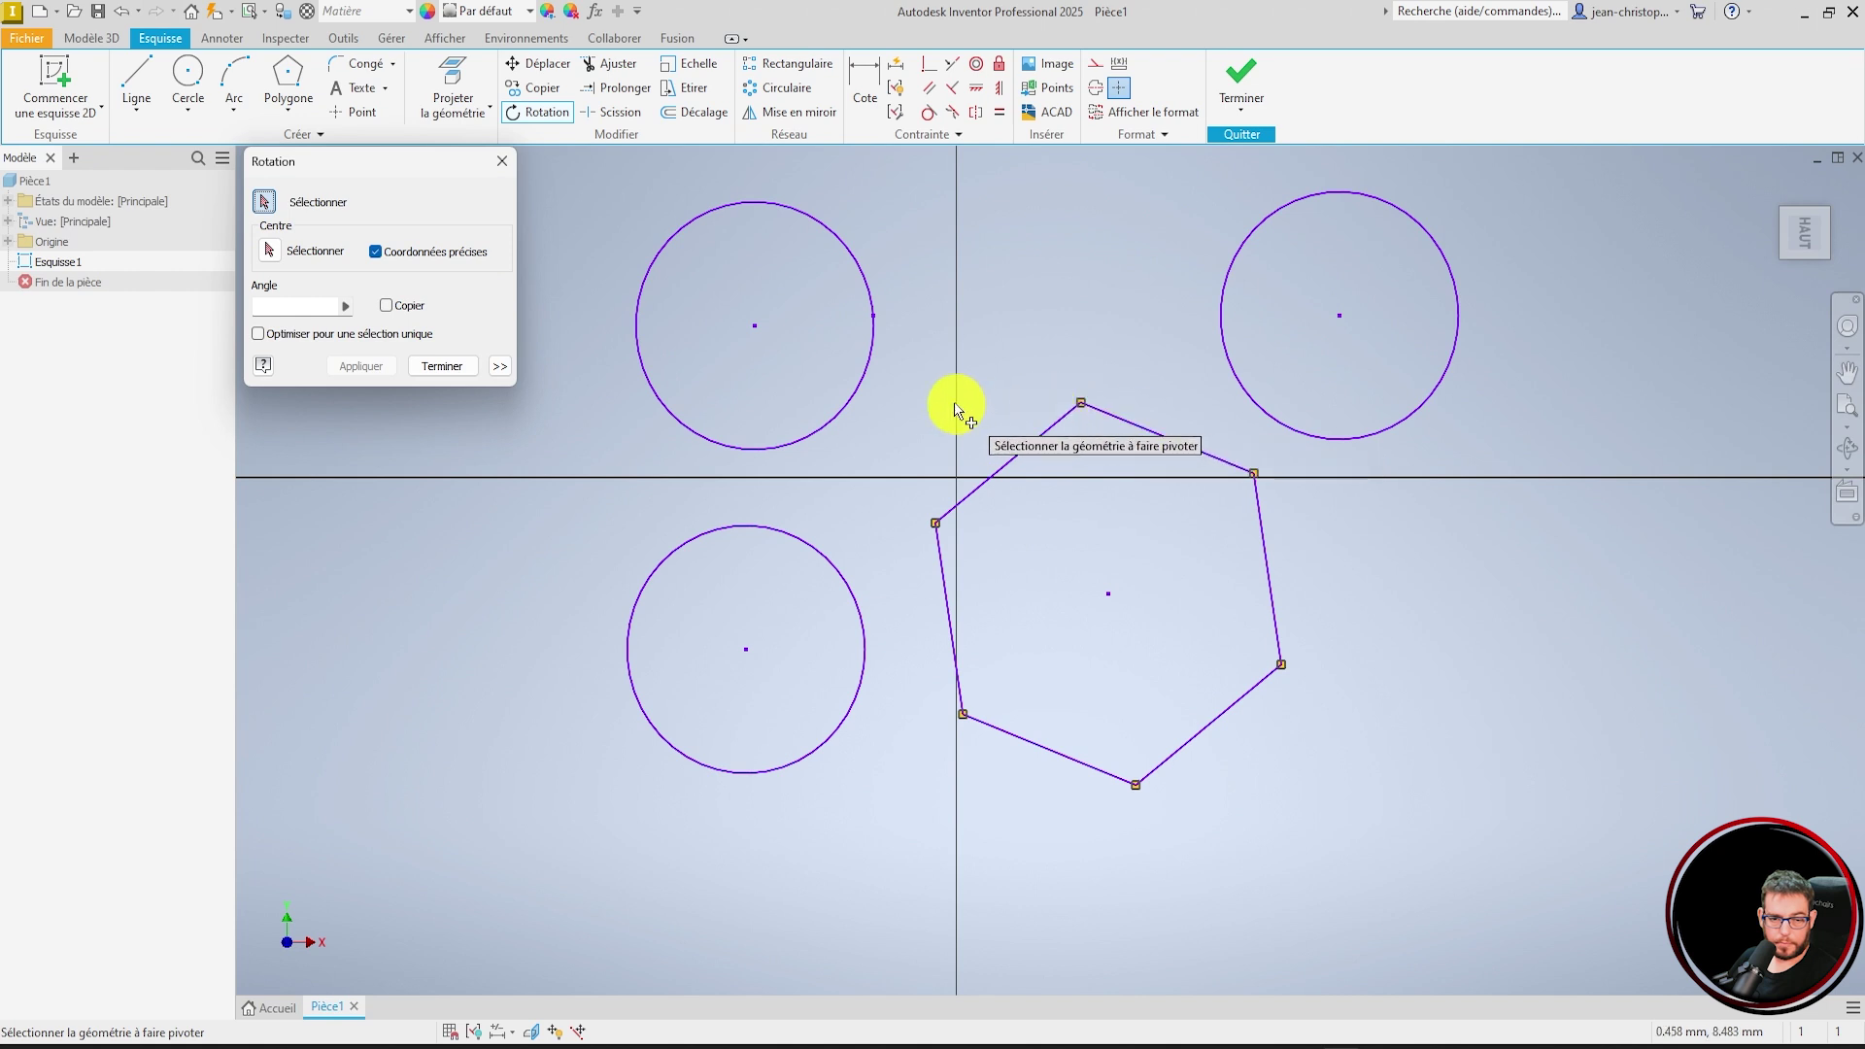
left_click_drag(913, 387, 1325, 807)
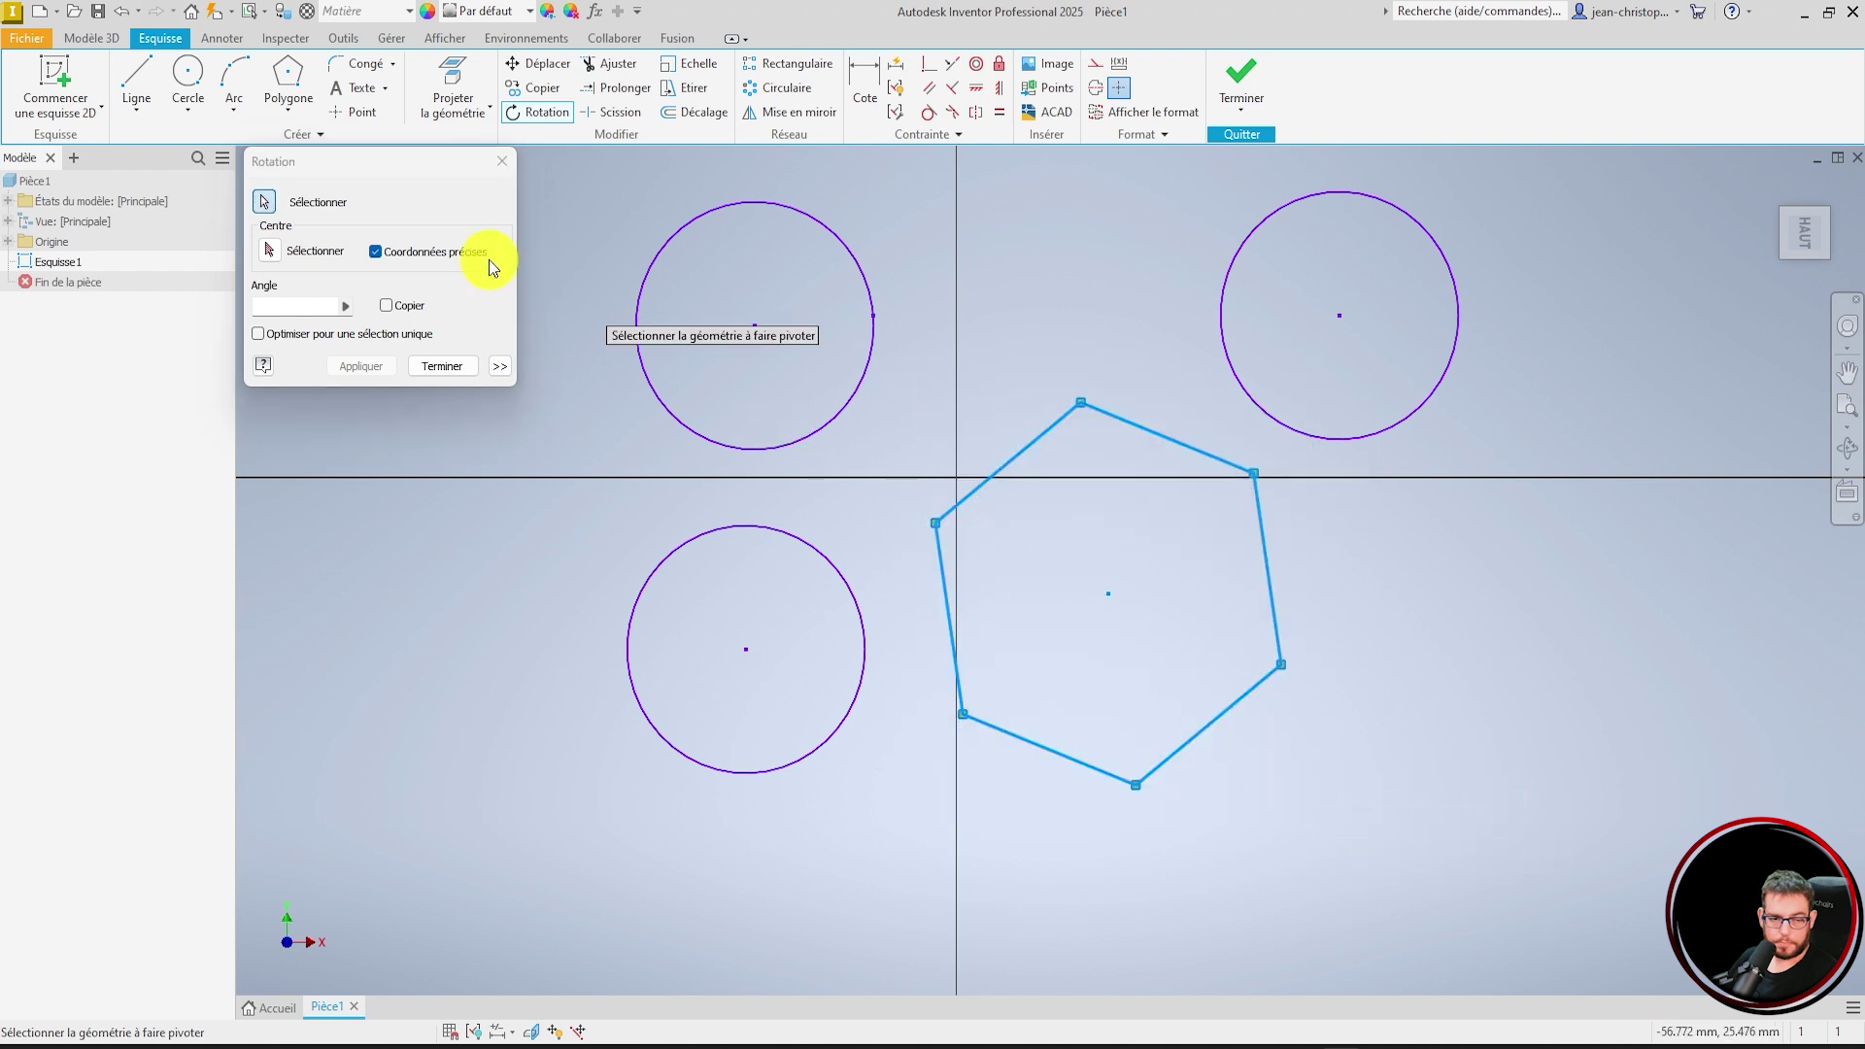
left_click(271, 251)
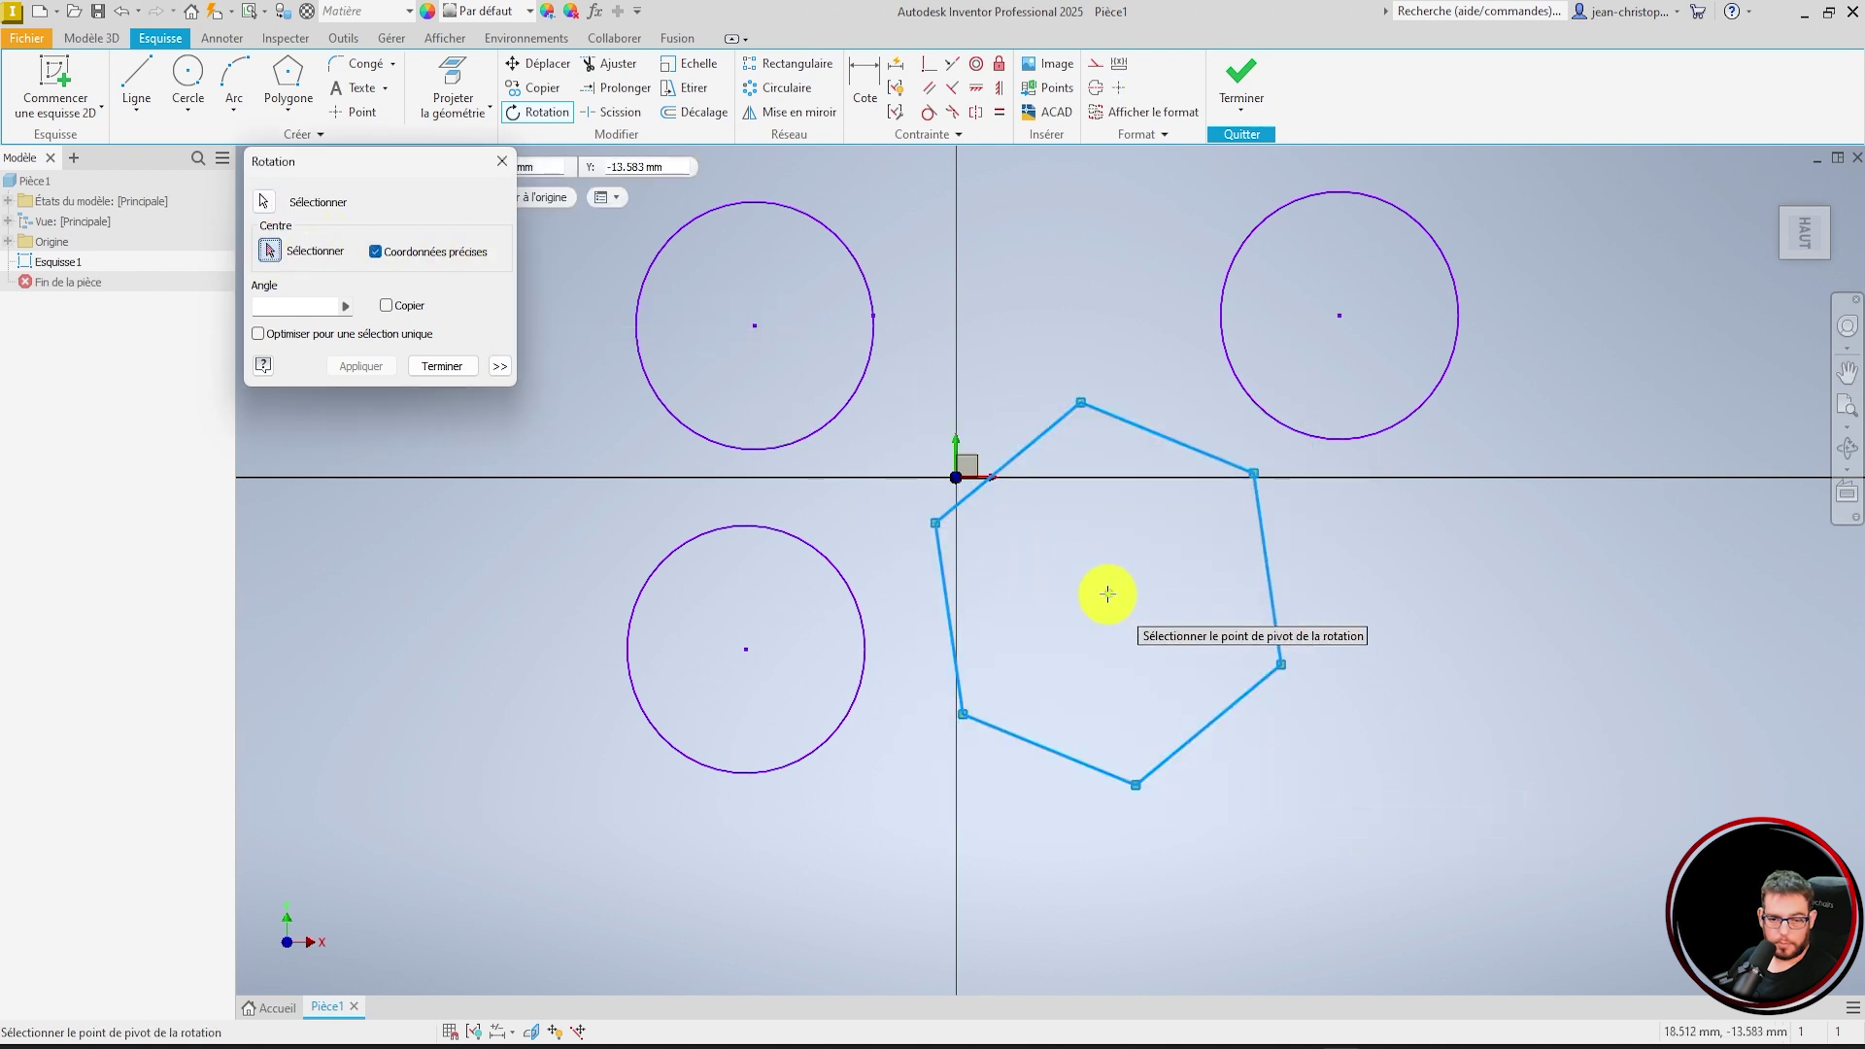
left_click(1109, 594)
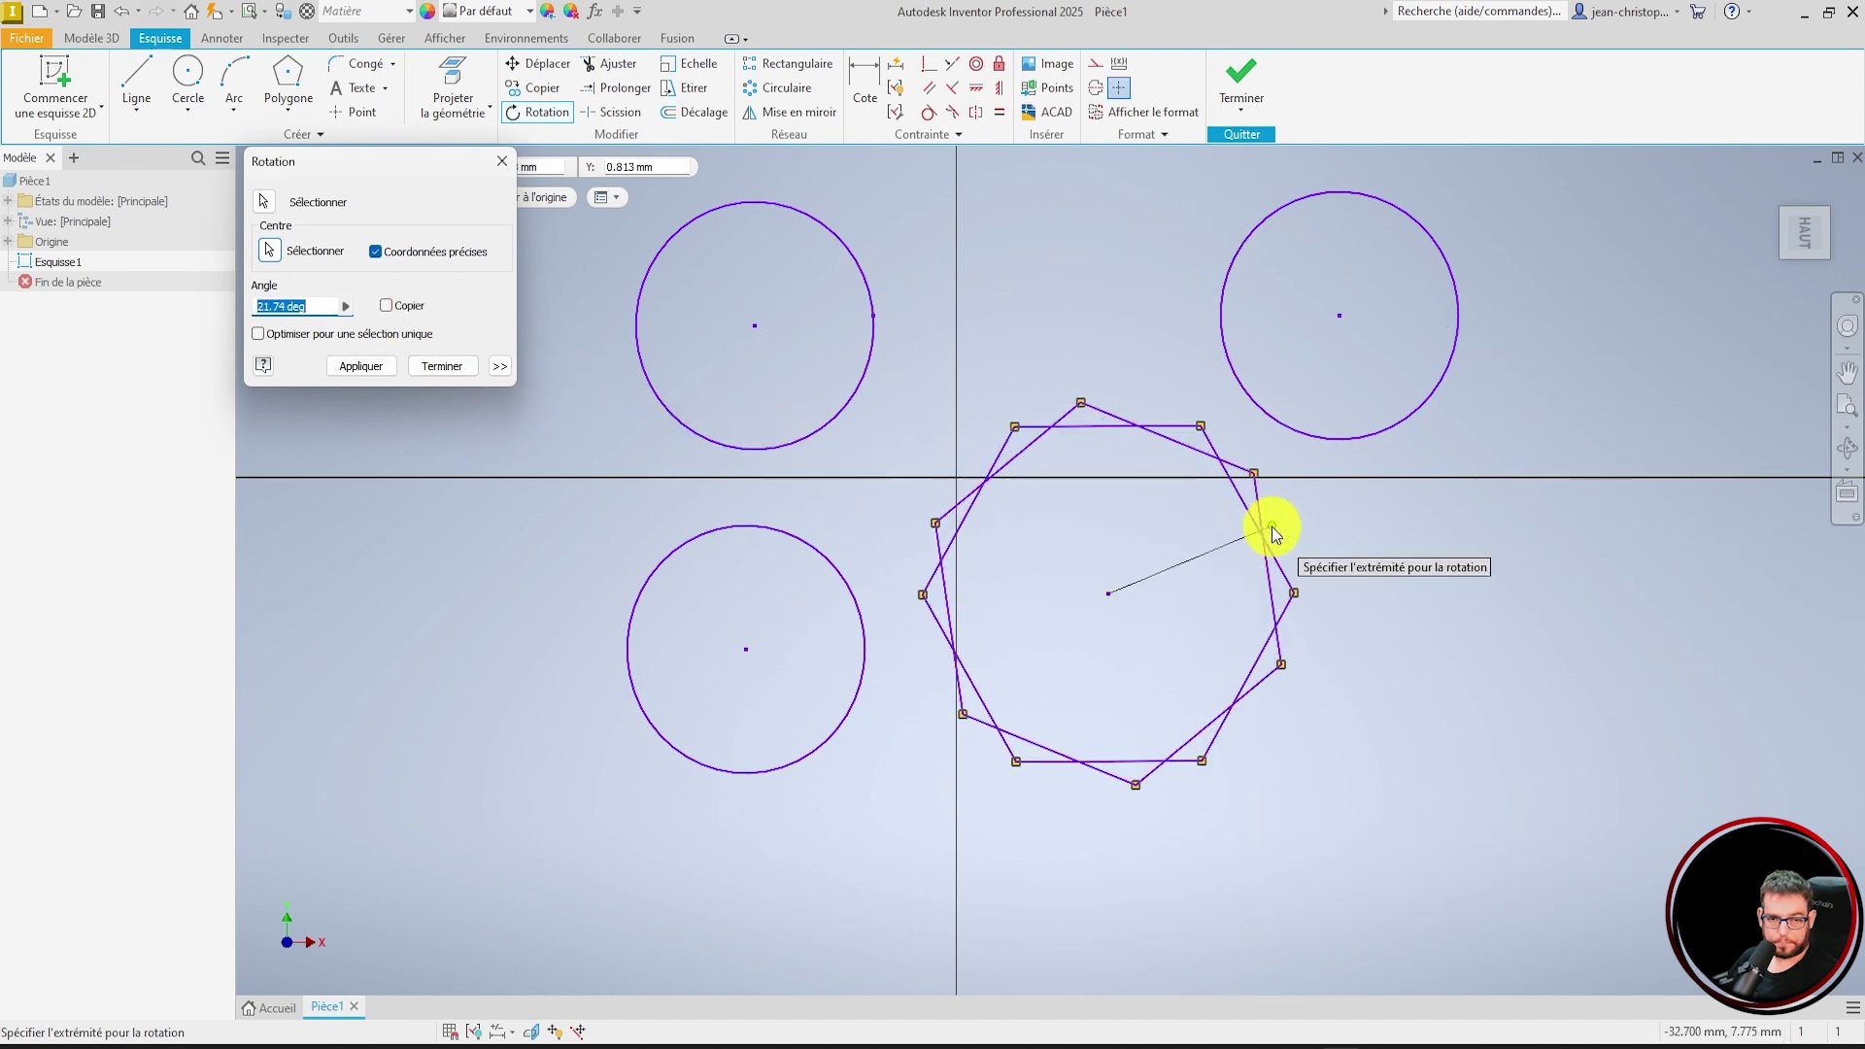
left_click(1203, 435)
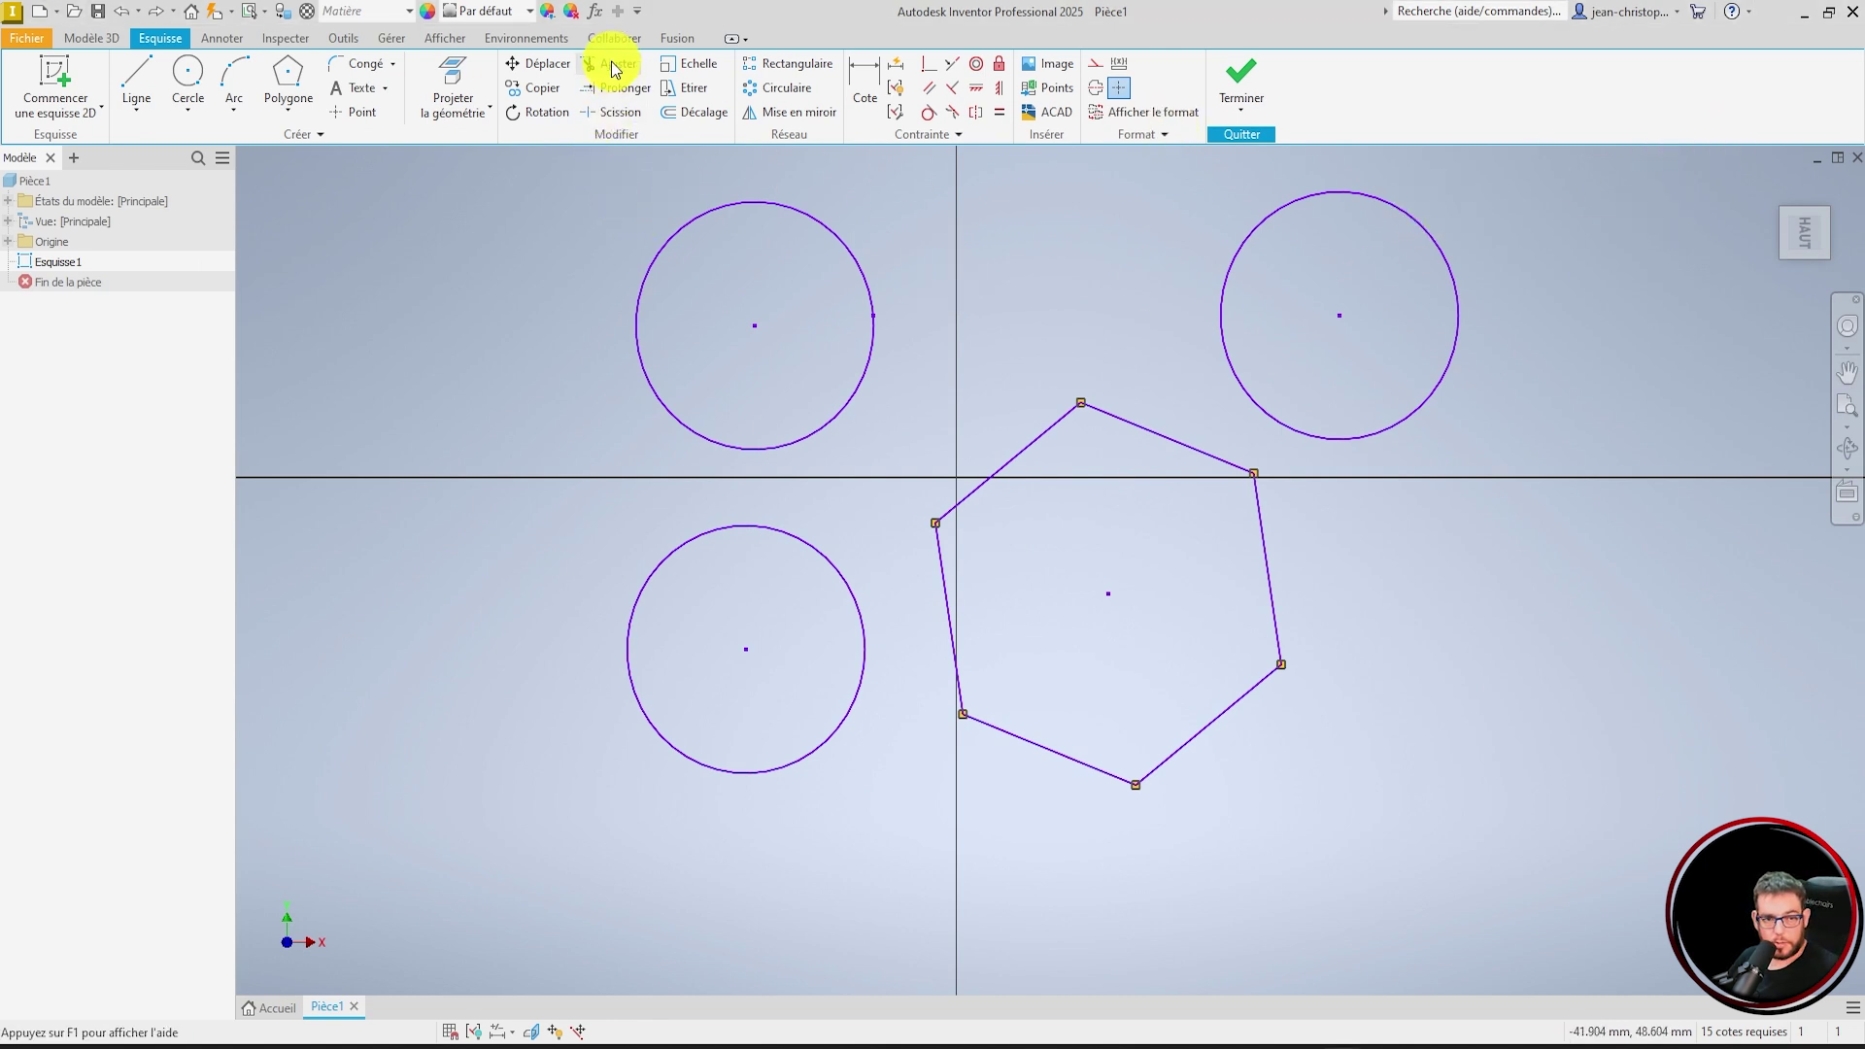
- Sketch two separate lines to the right of the hexagon, a nearly horizontal one and a steep one just left of it
left_click(137, 70)
left_click(1449, 637)
left_click(1685, 602)
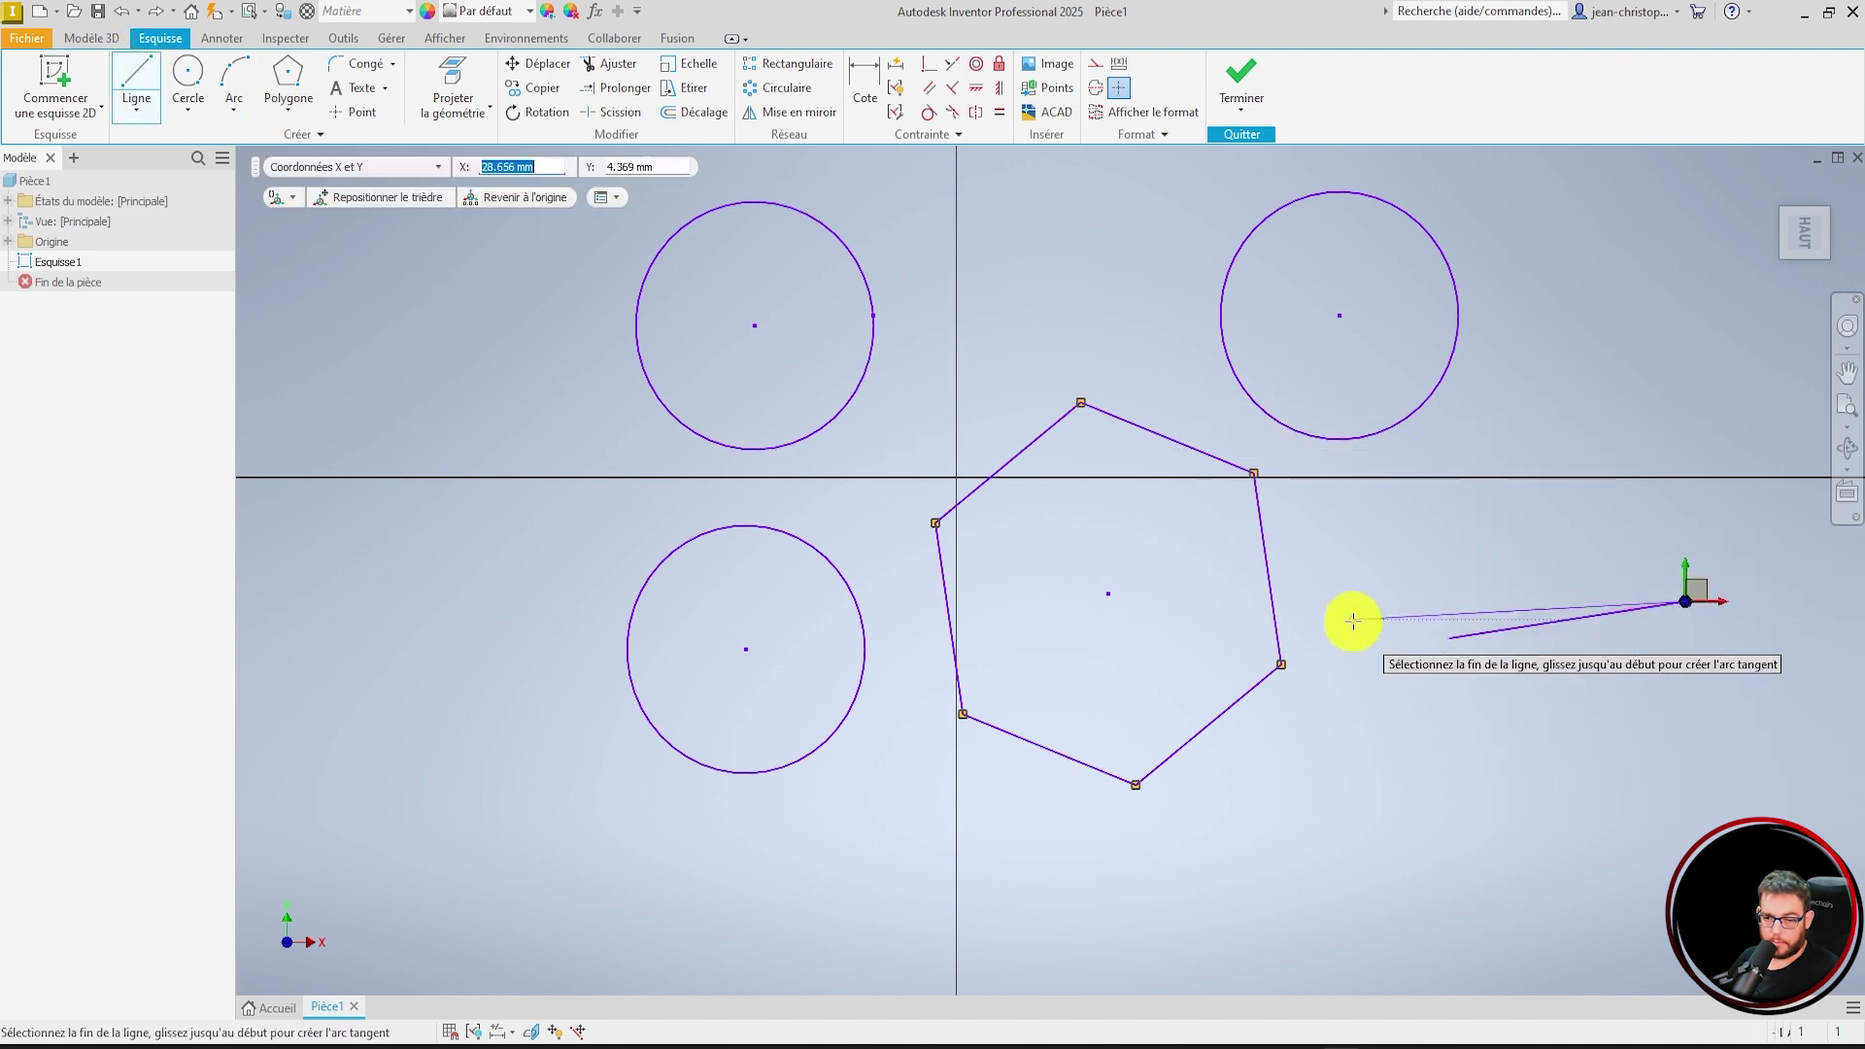
key("Escape")
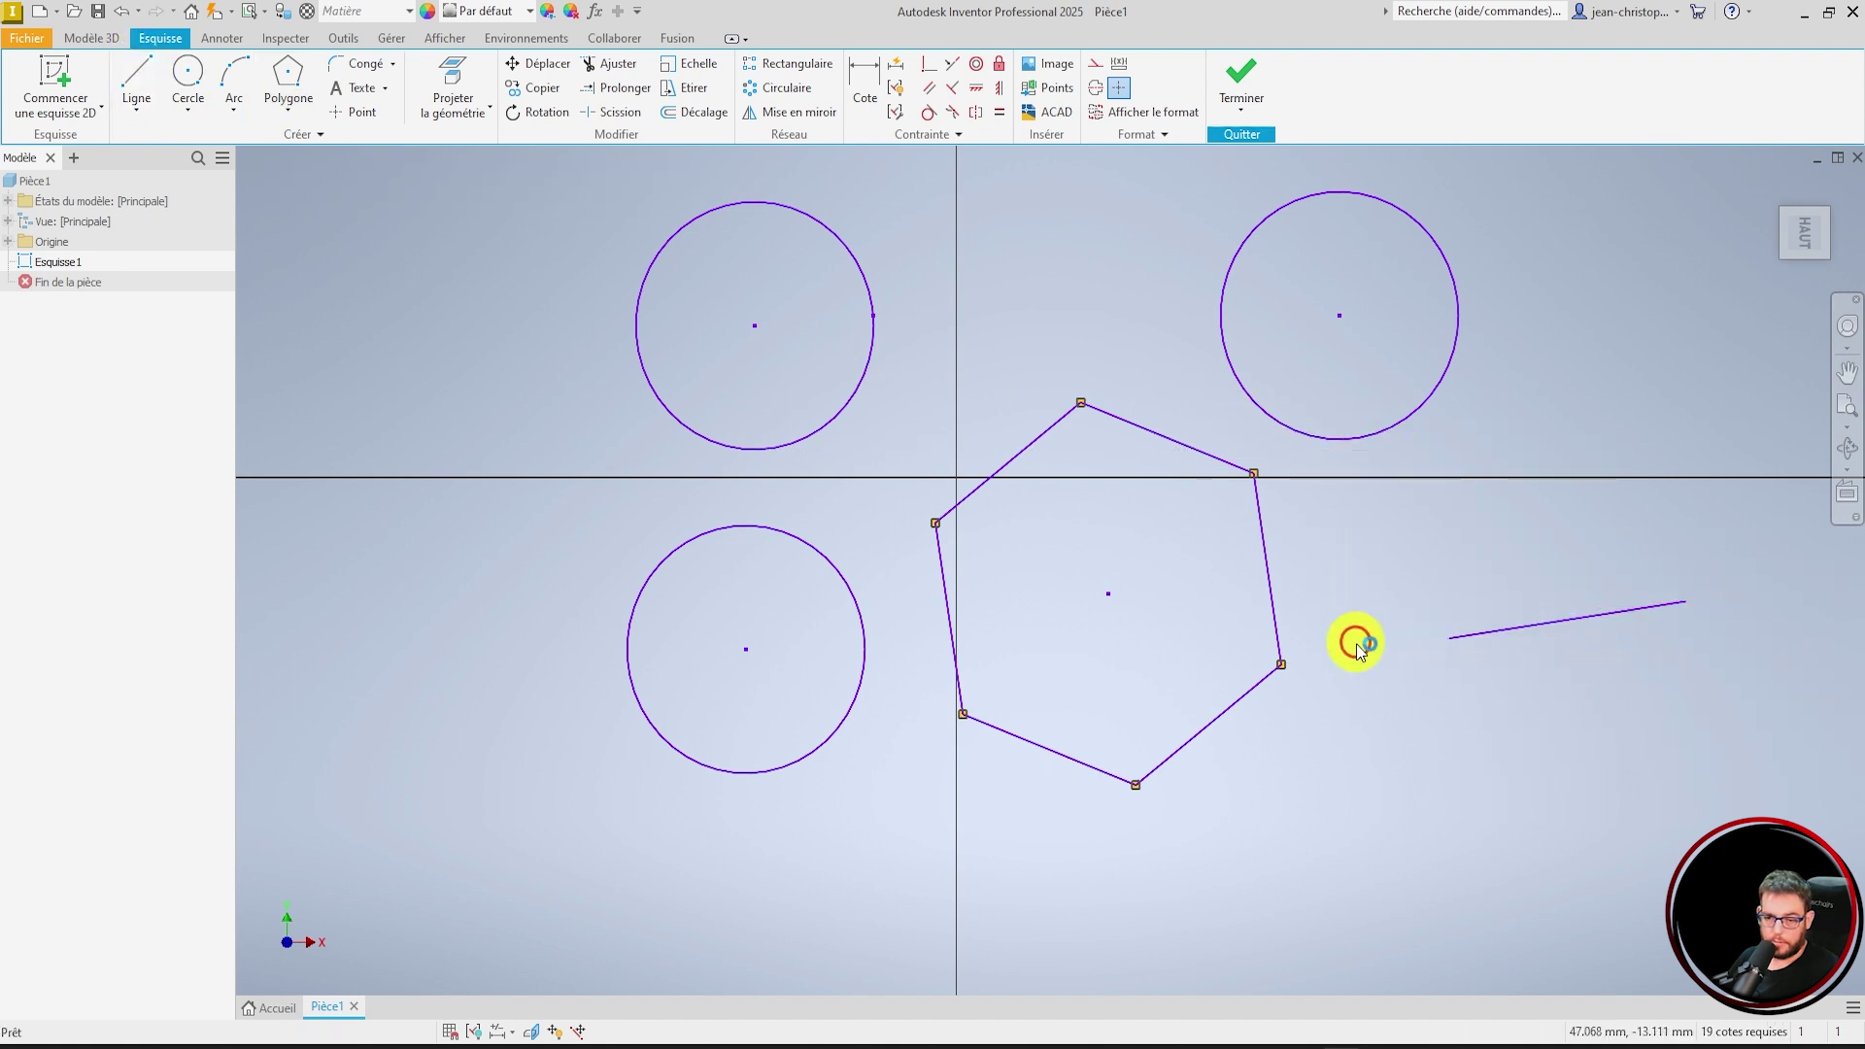
left_click(133, 83)
left_click(1340, 526)
left_click(1413, 797)
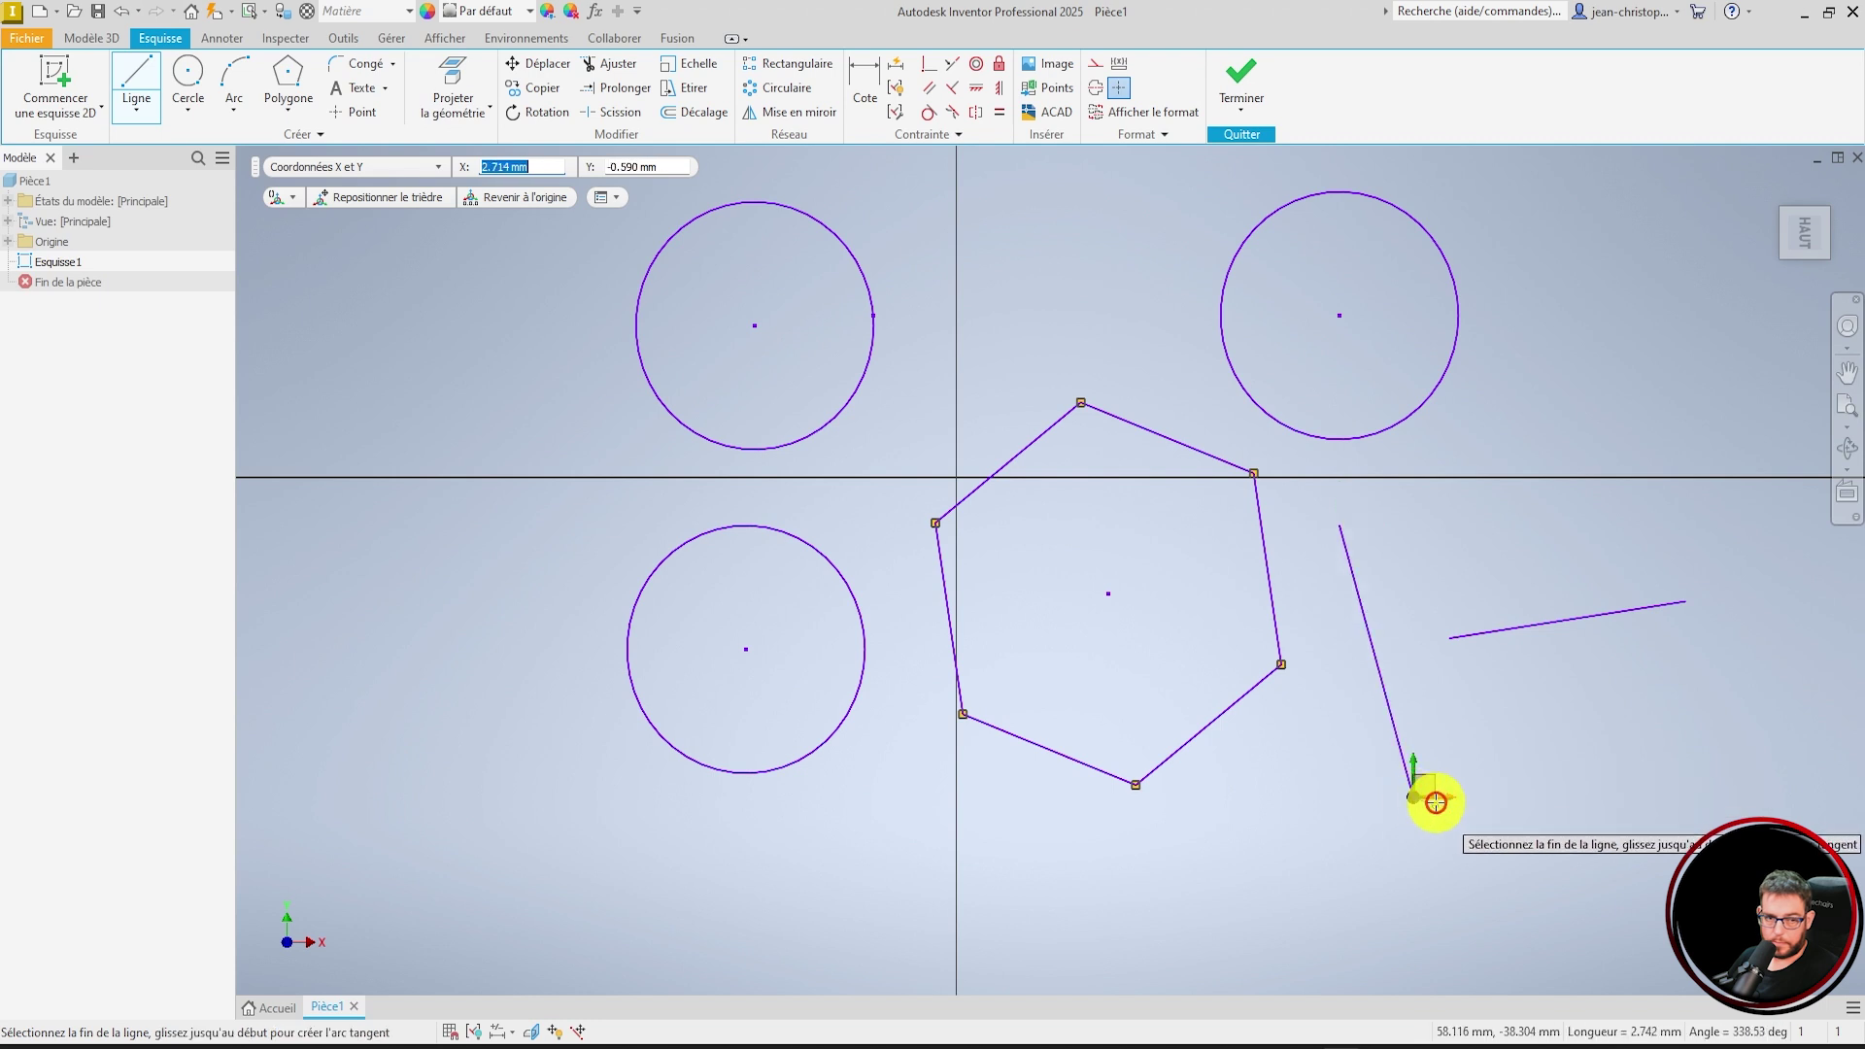
key("Escape")
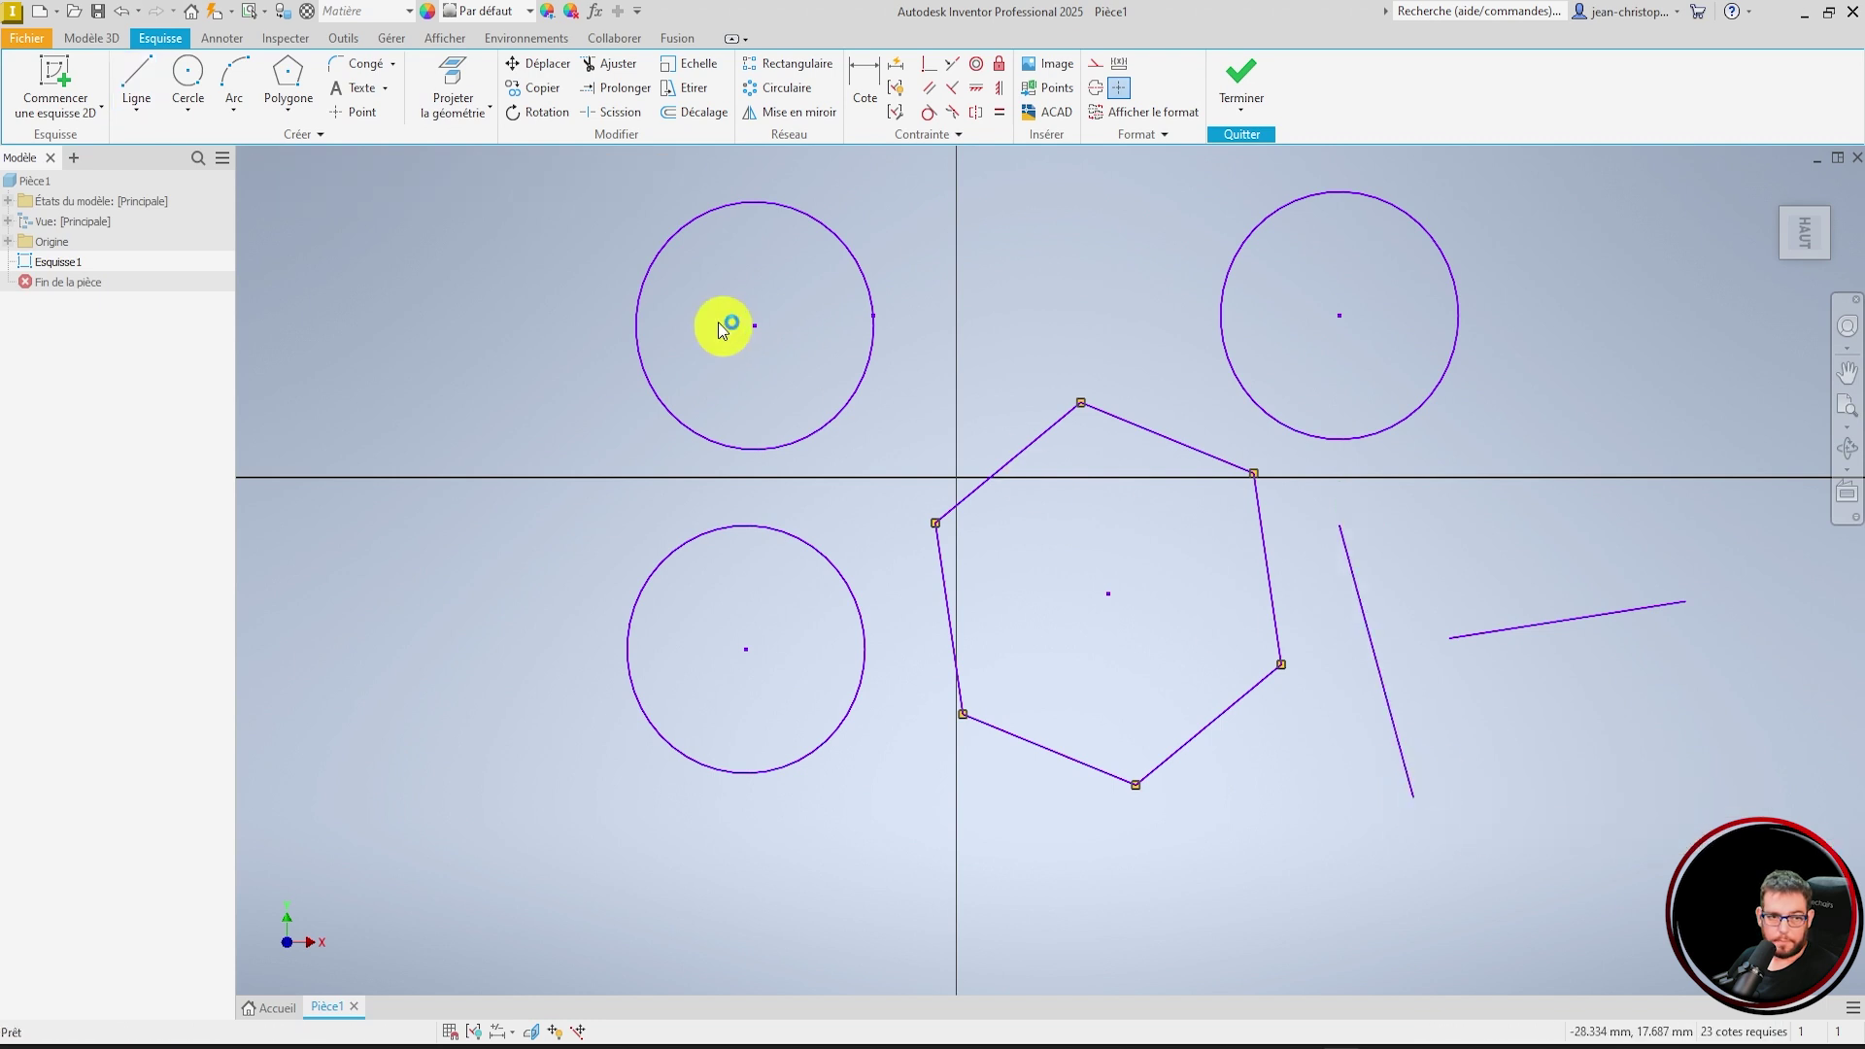
- Extend the nearly horizontal line to the steep line, and trim the part of the steep line above their intersection
left_click(612, 89)
left_click(1478, 635)
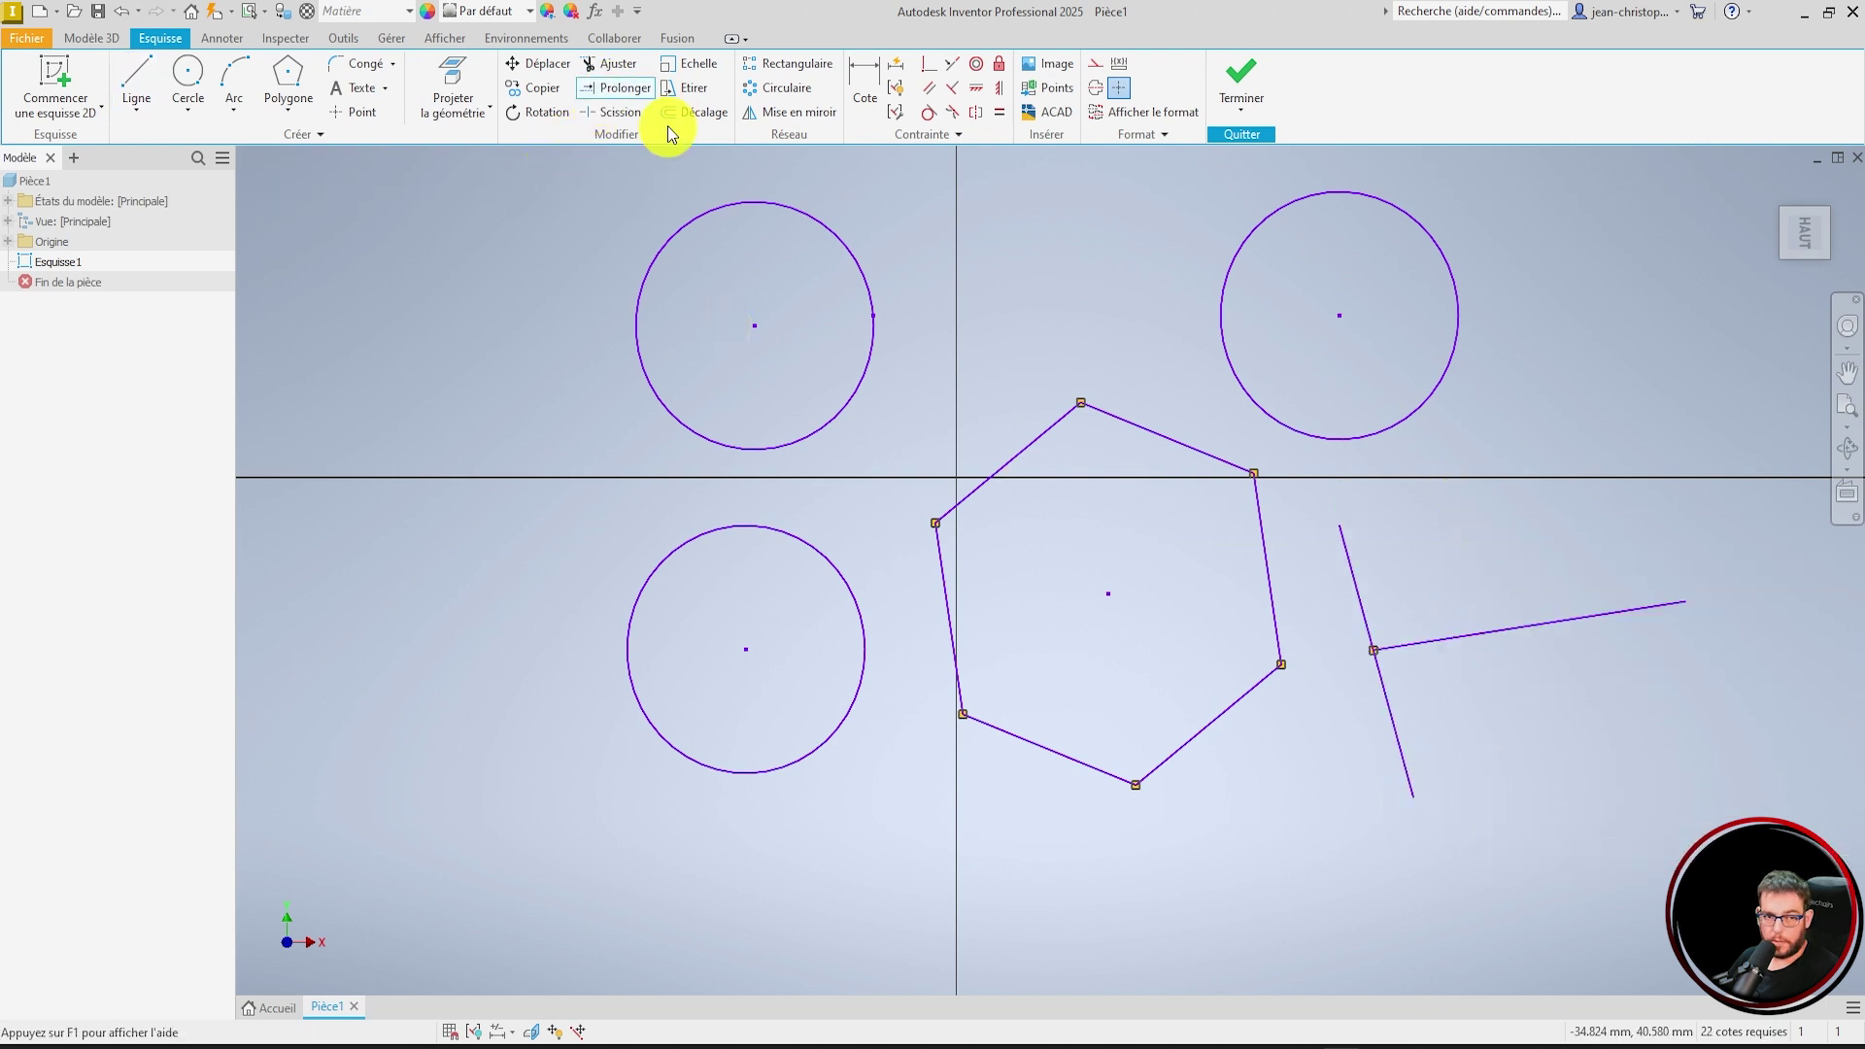
left_click(610, 64)
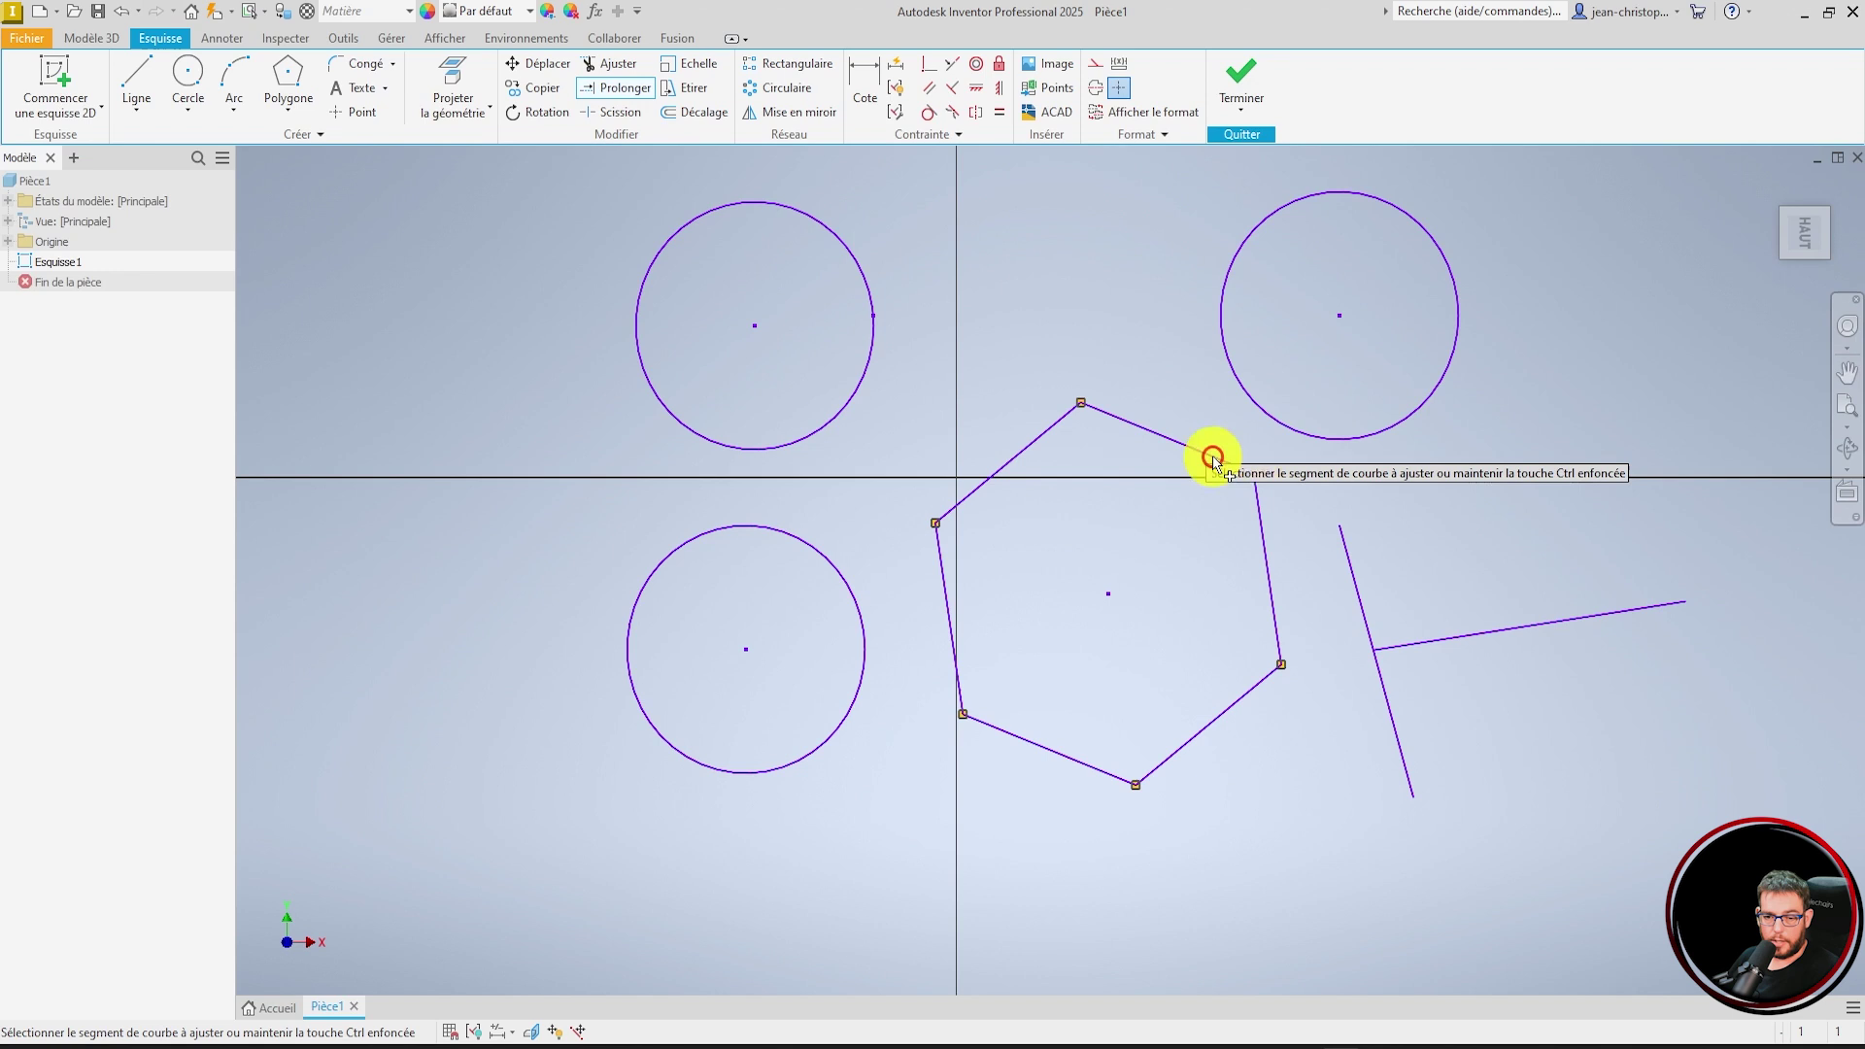
left_click(1354, 561)
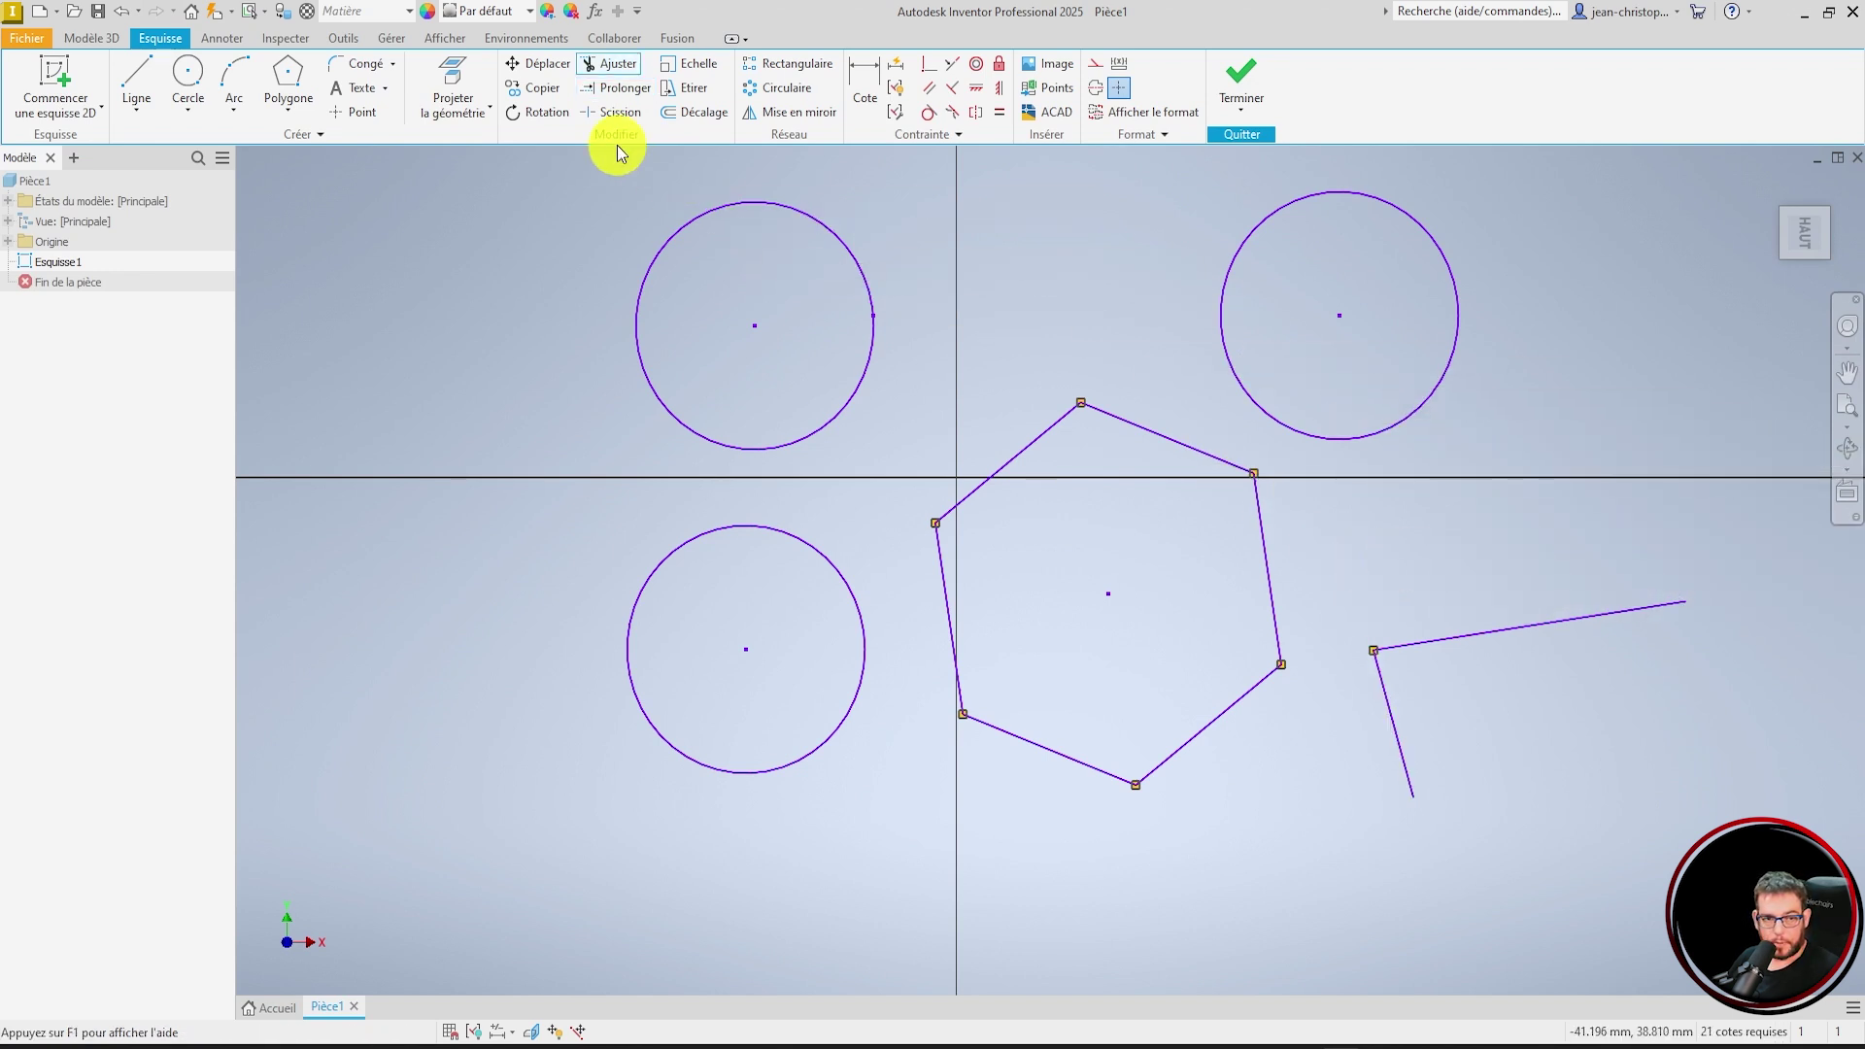
- Sketch a second steep line crossing the nearly horizontal one and split it at their intersection
left_click(615, 113)
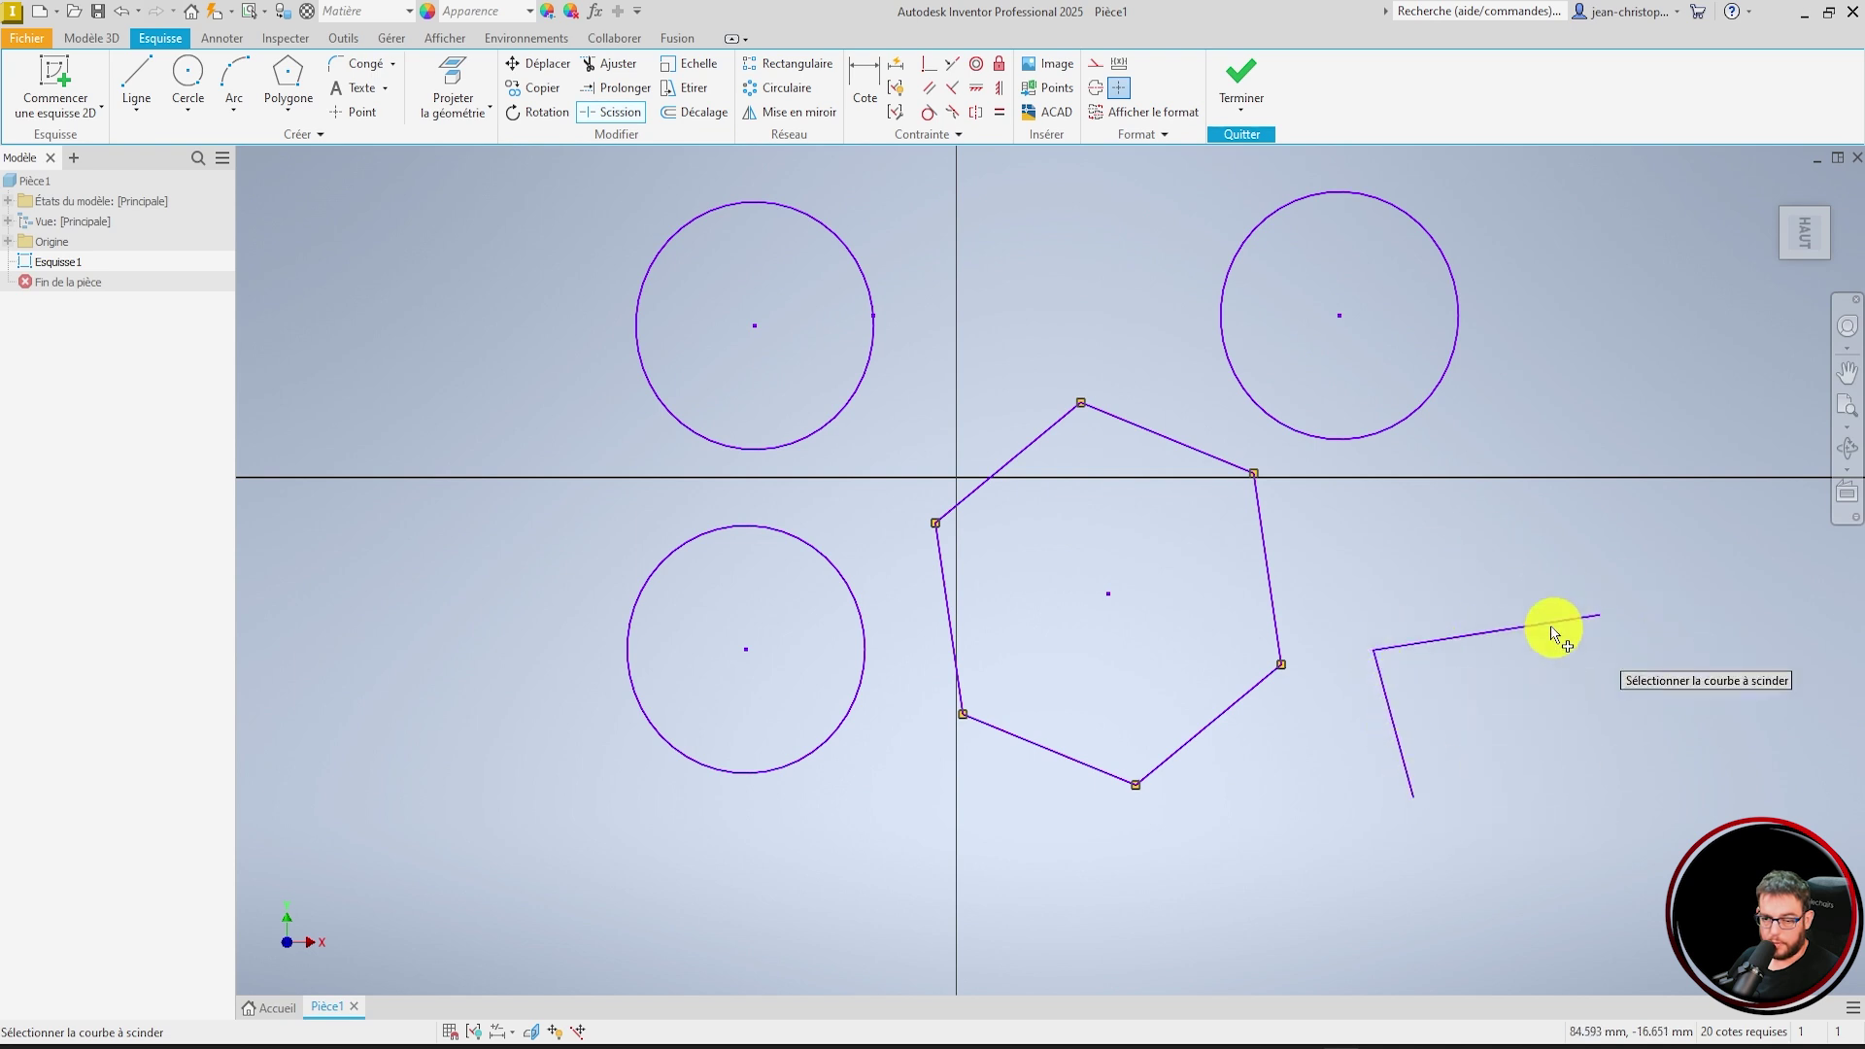
left_click(136, 80)
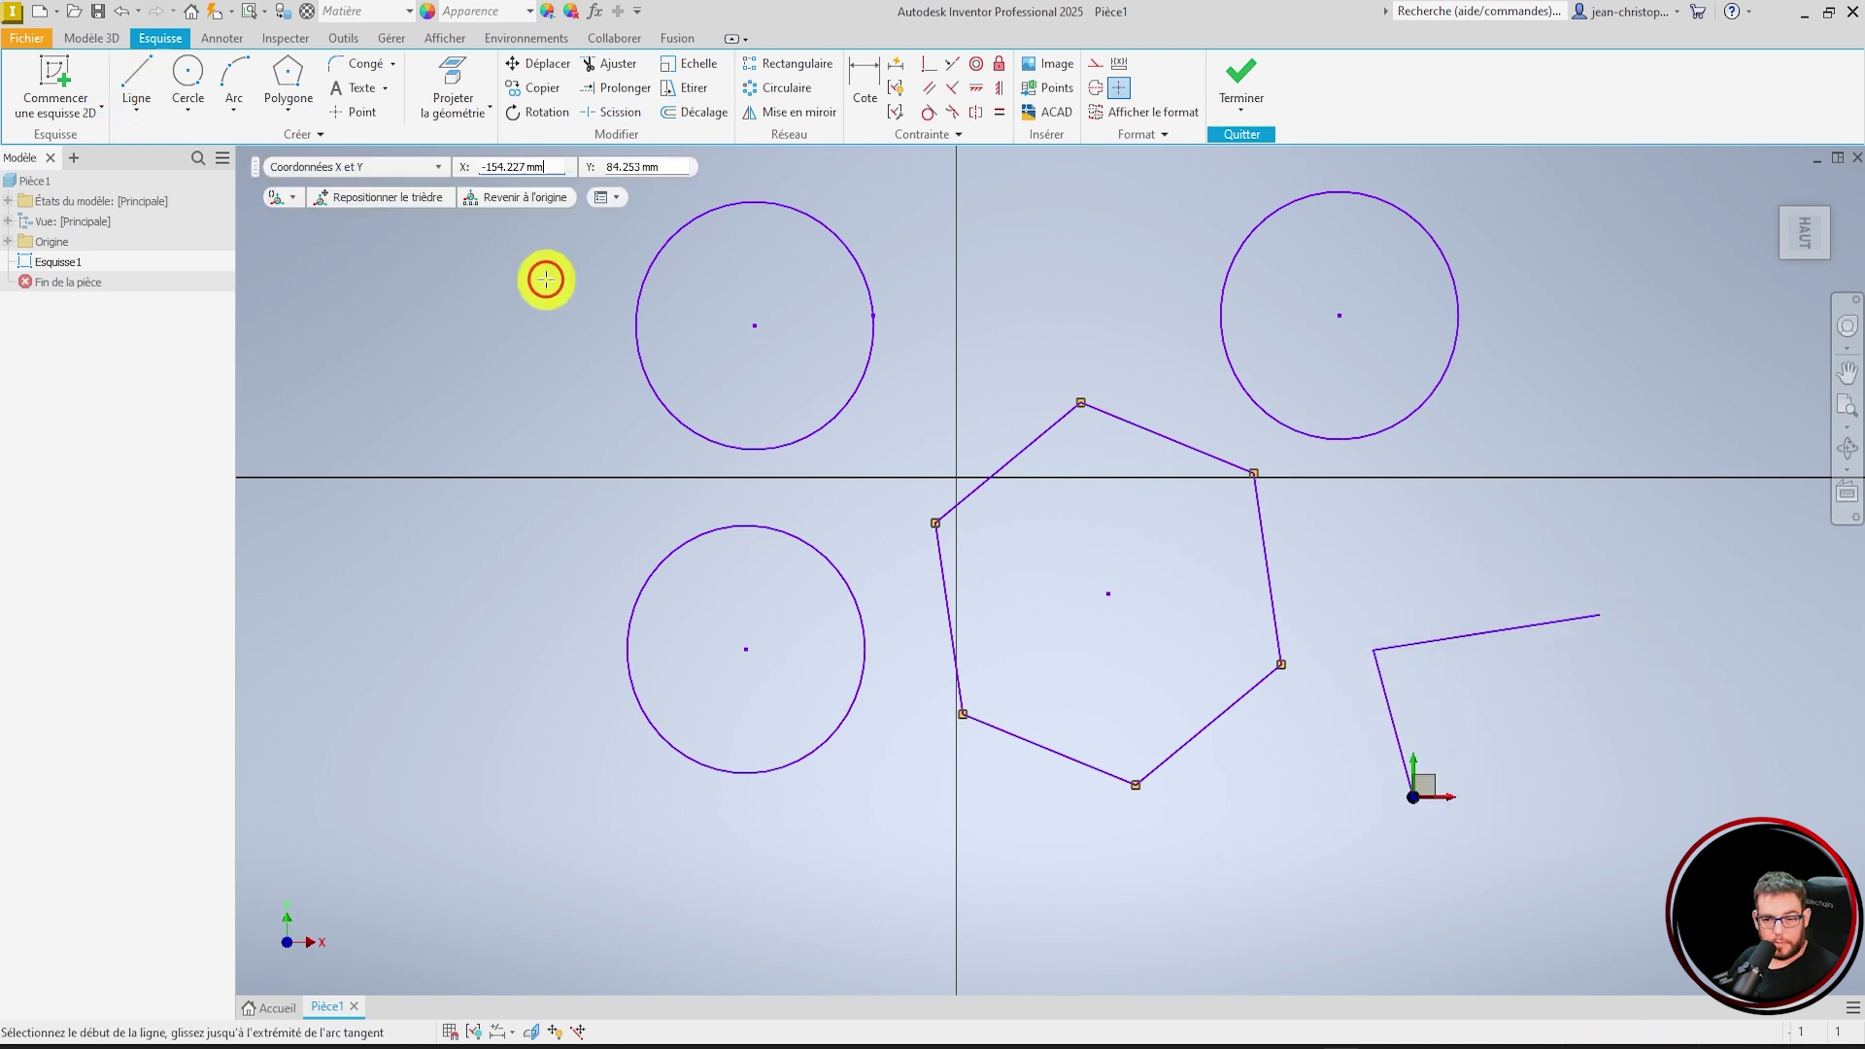
left_click(1476, 522)
left_click(1527, 731)
key("Escape")
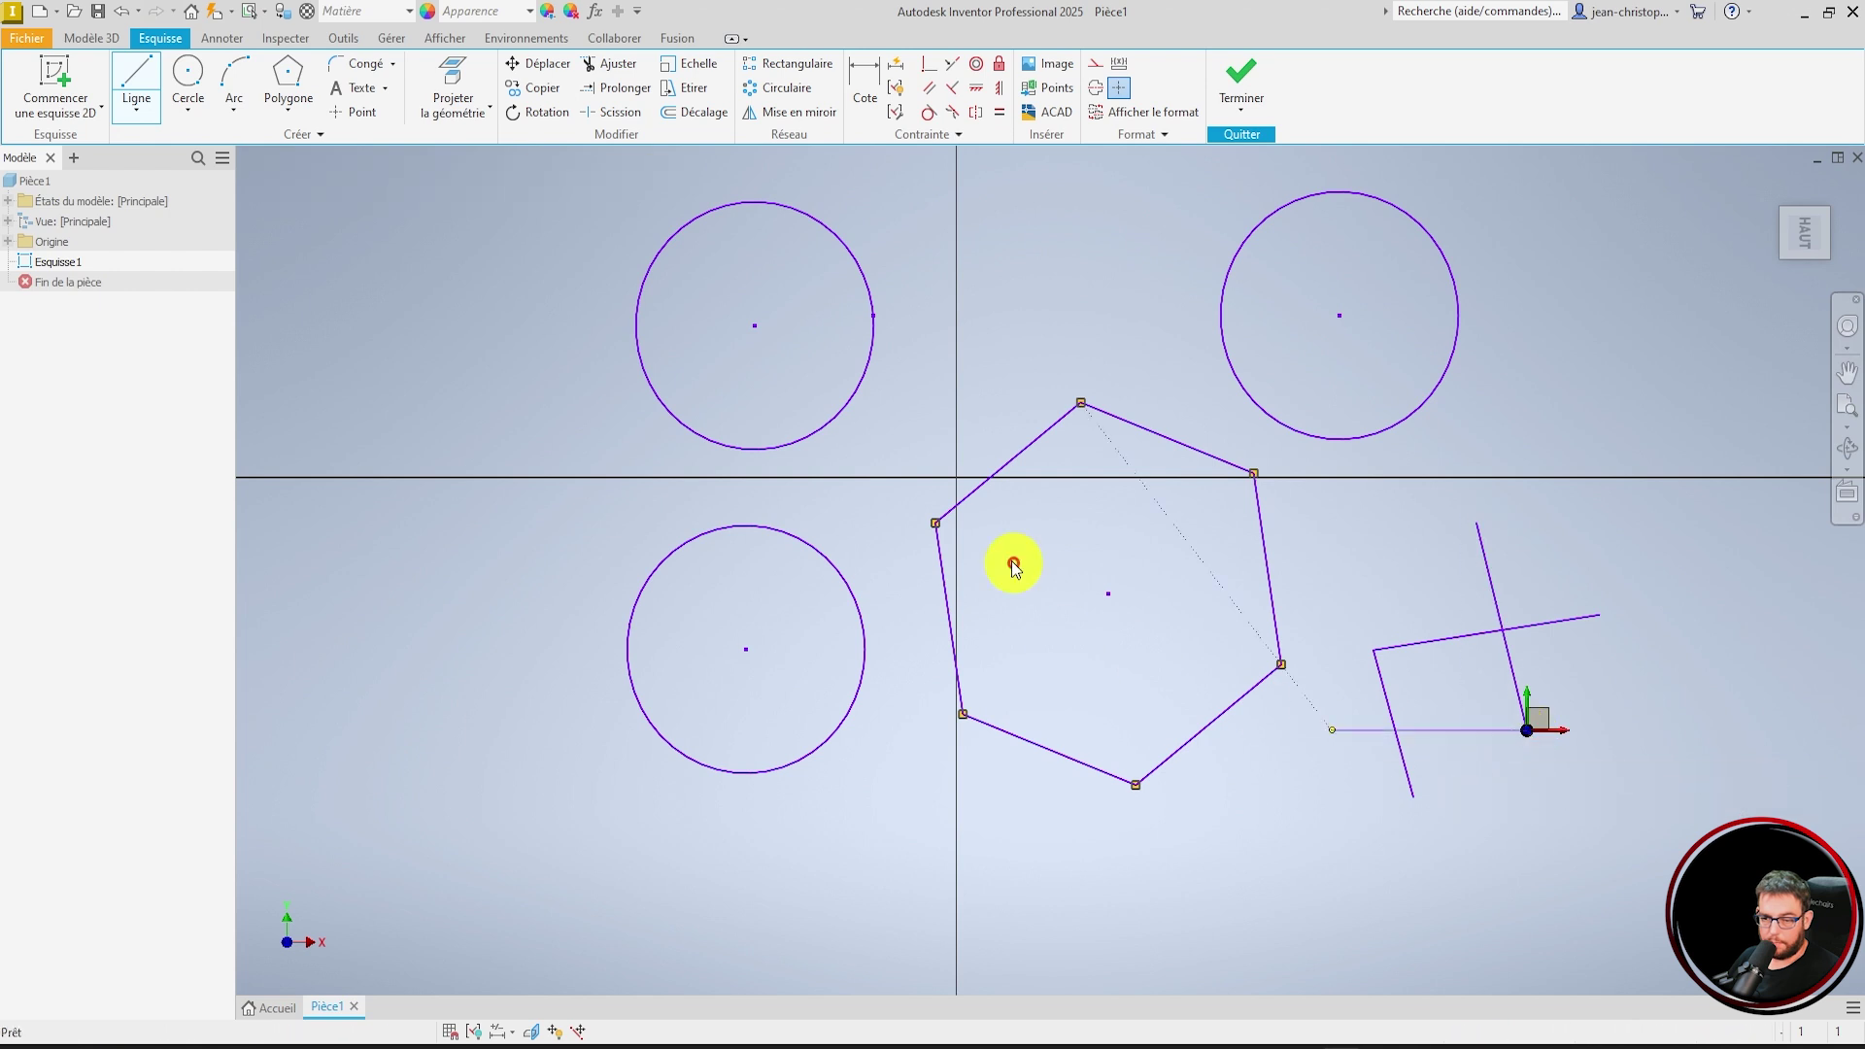
left_click(610, 112)
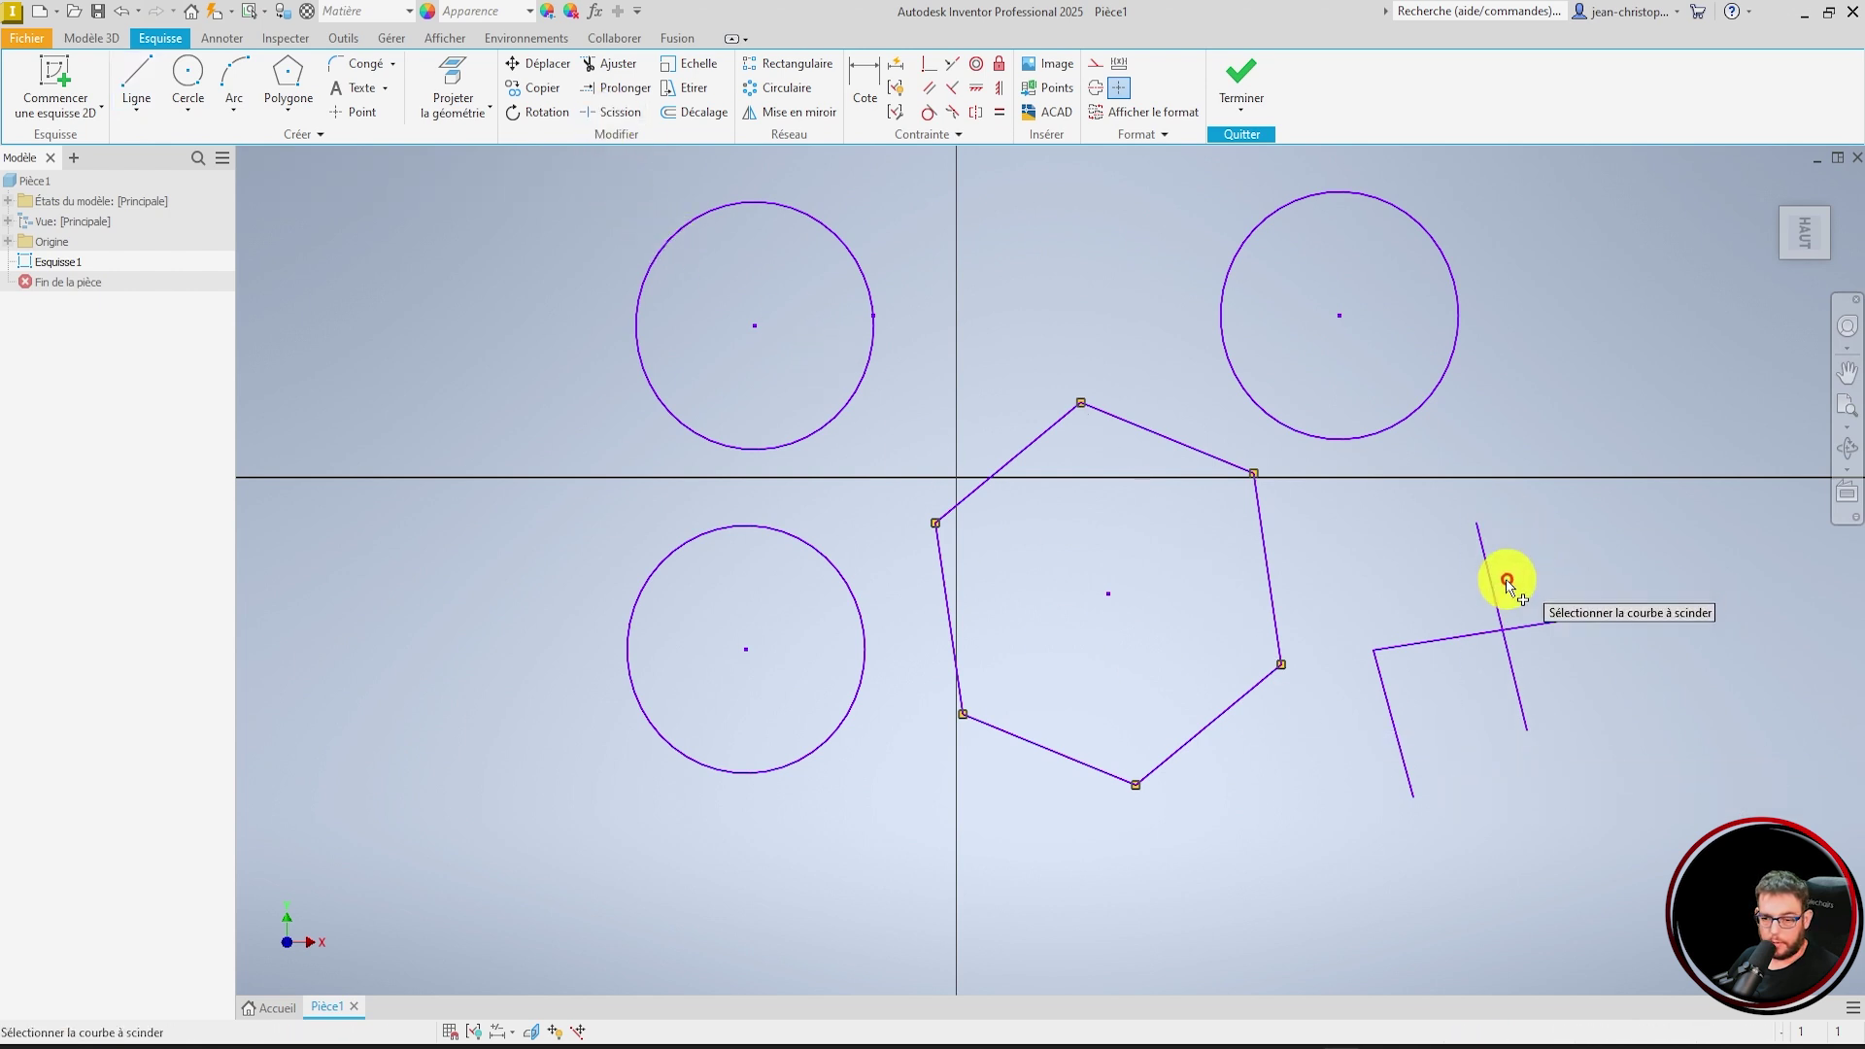
left_click(1506, 651)
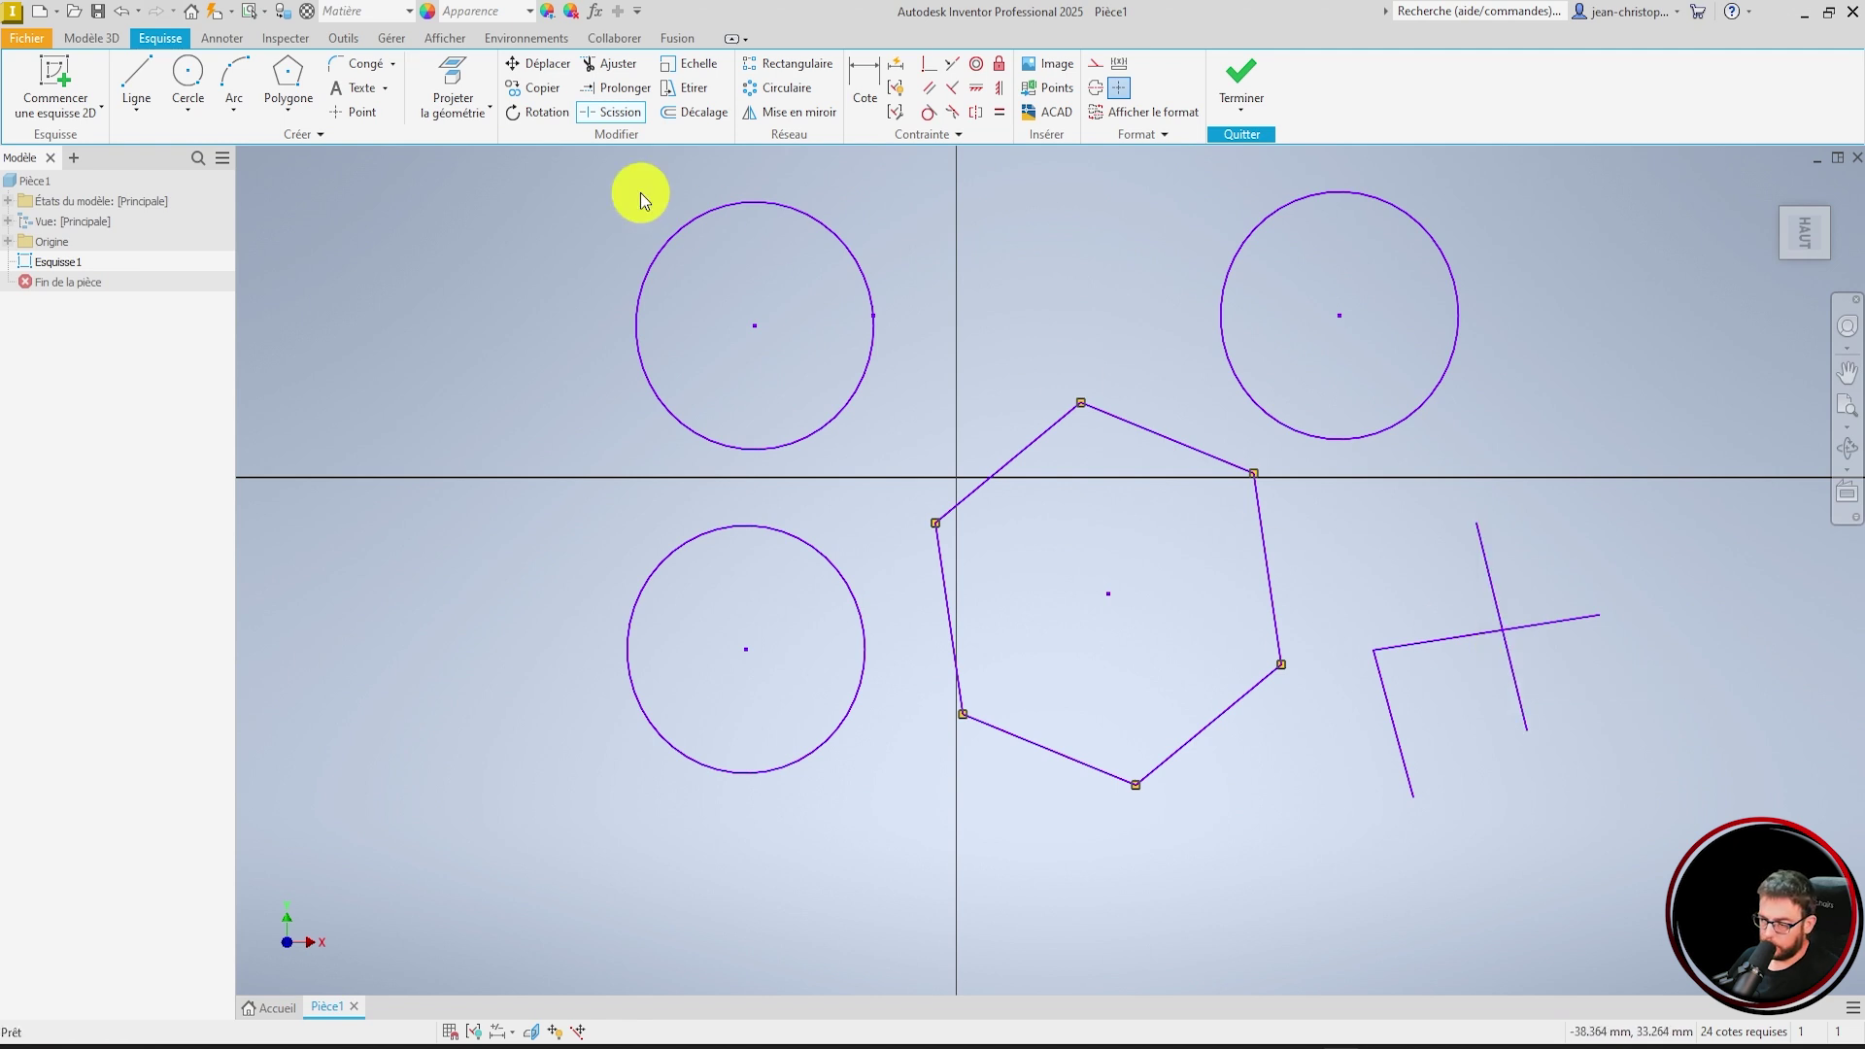
- Try to scale the upper-left circle by a factor of 2 about its centre point
left_click(687, 68)
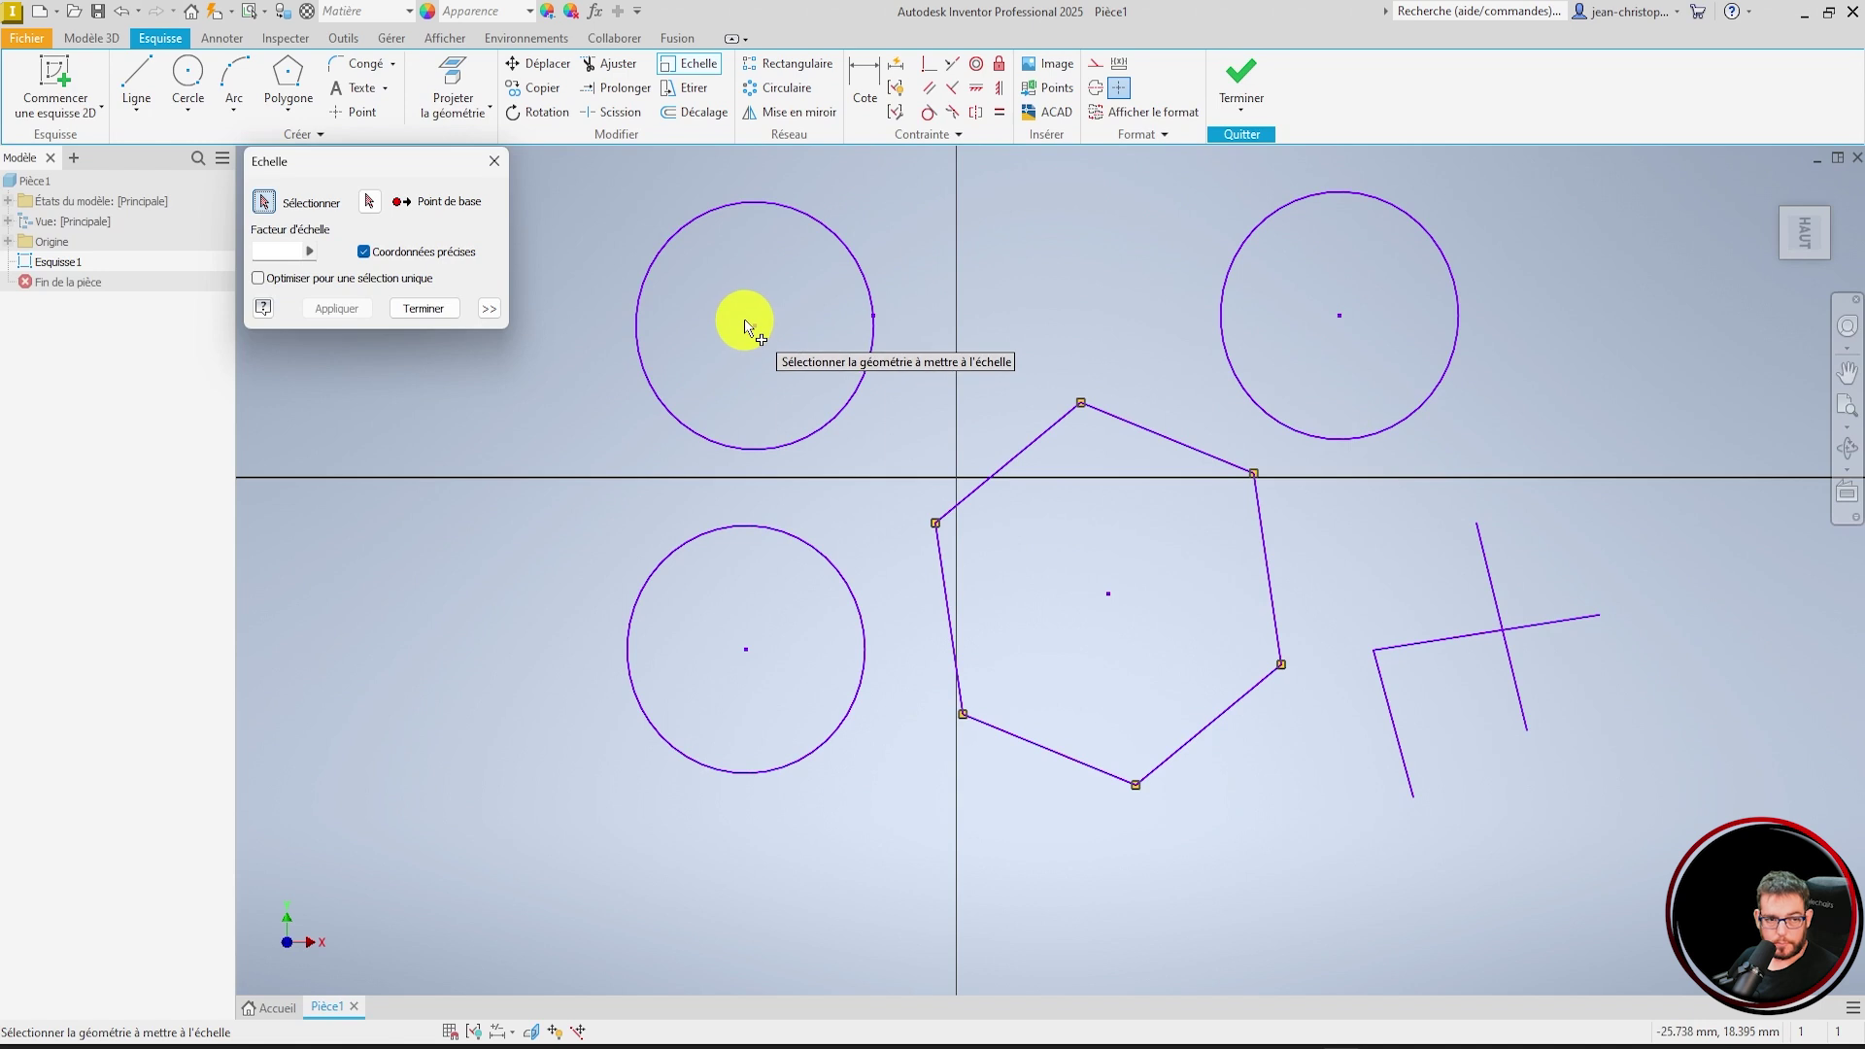
left_click(865, 367)
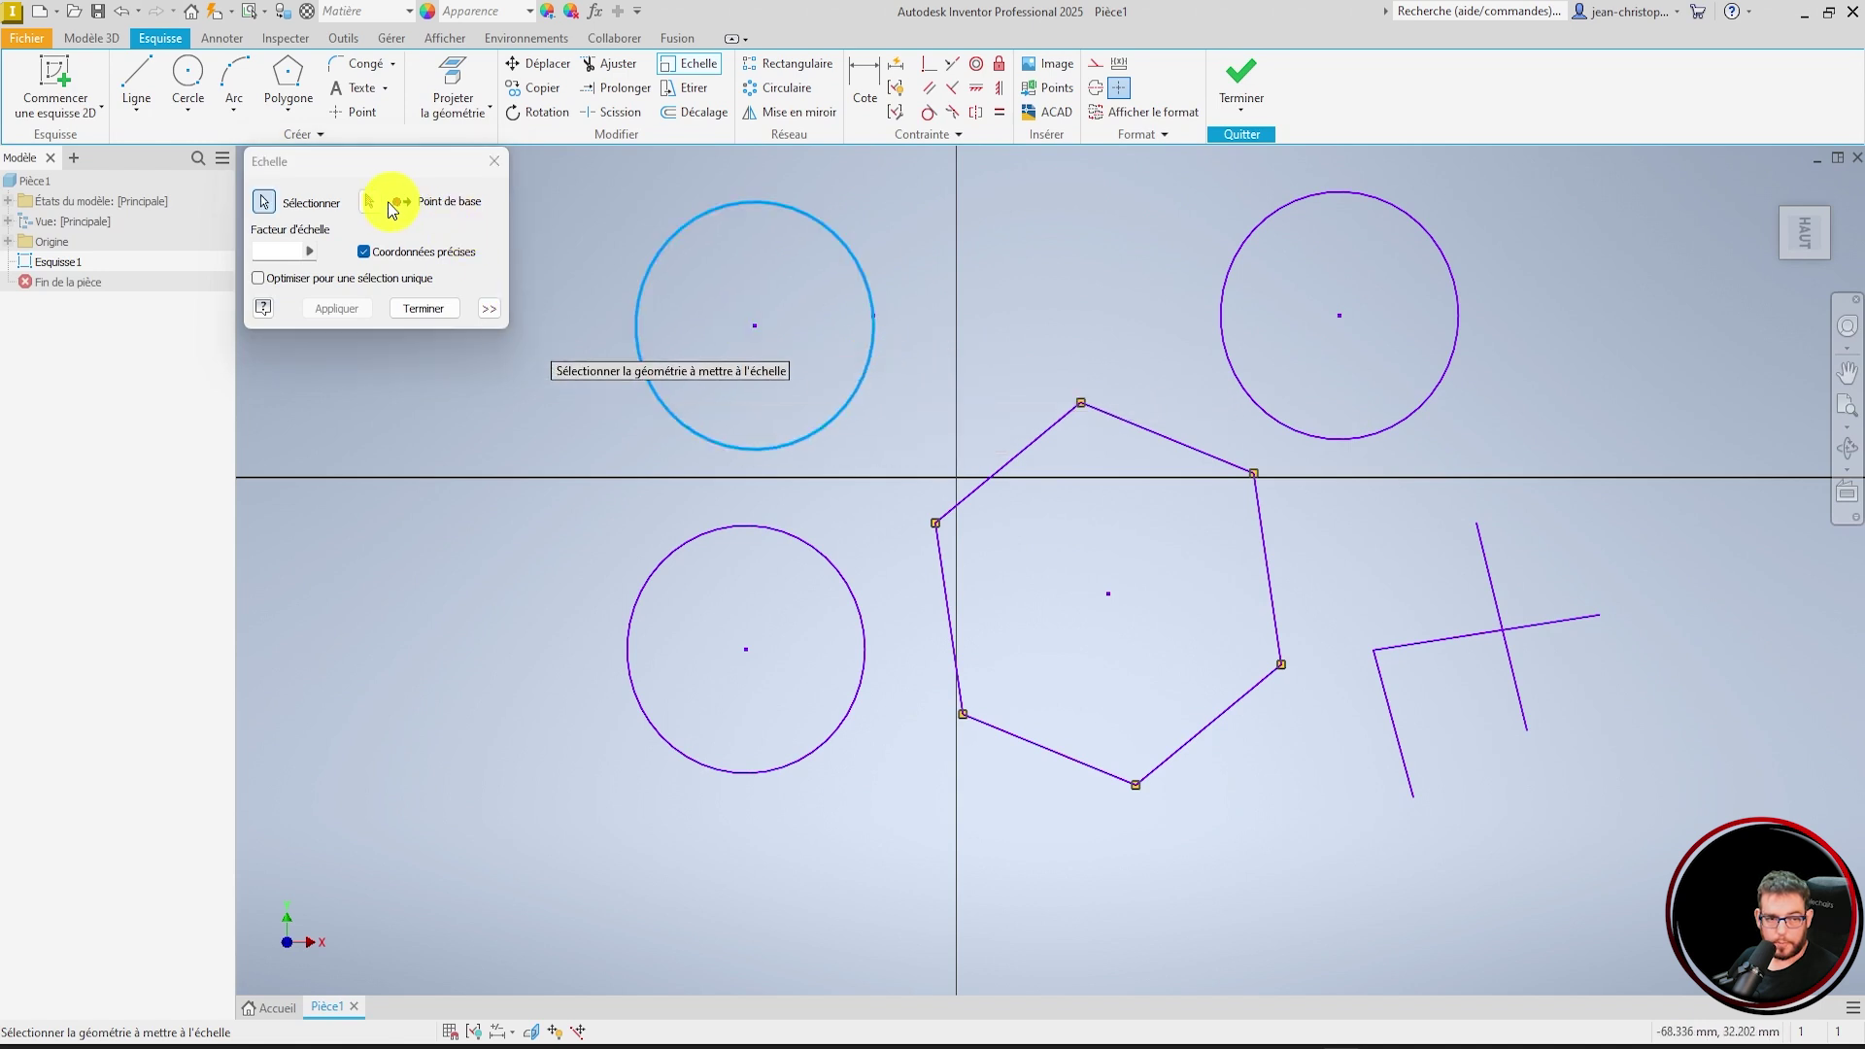
left_click(780, 366)
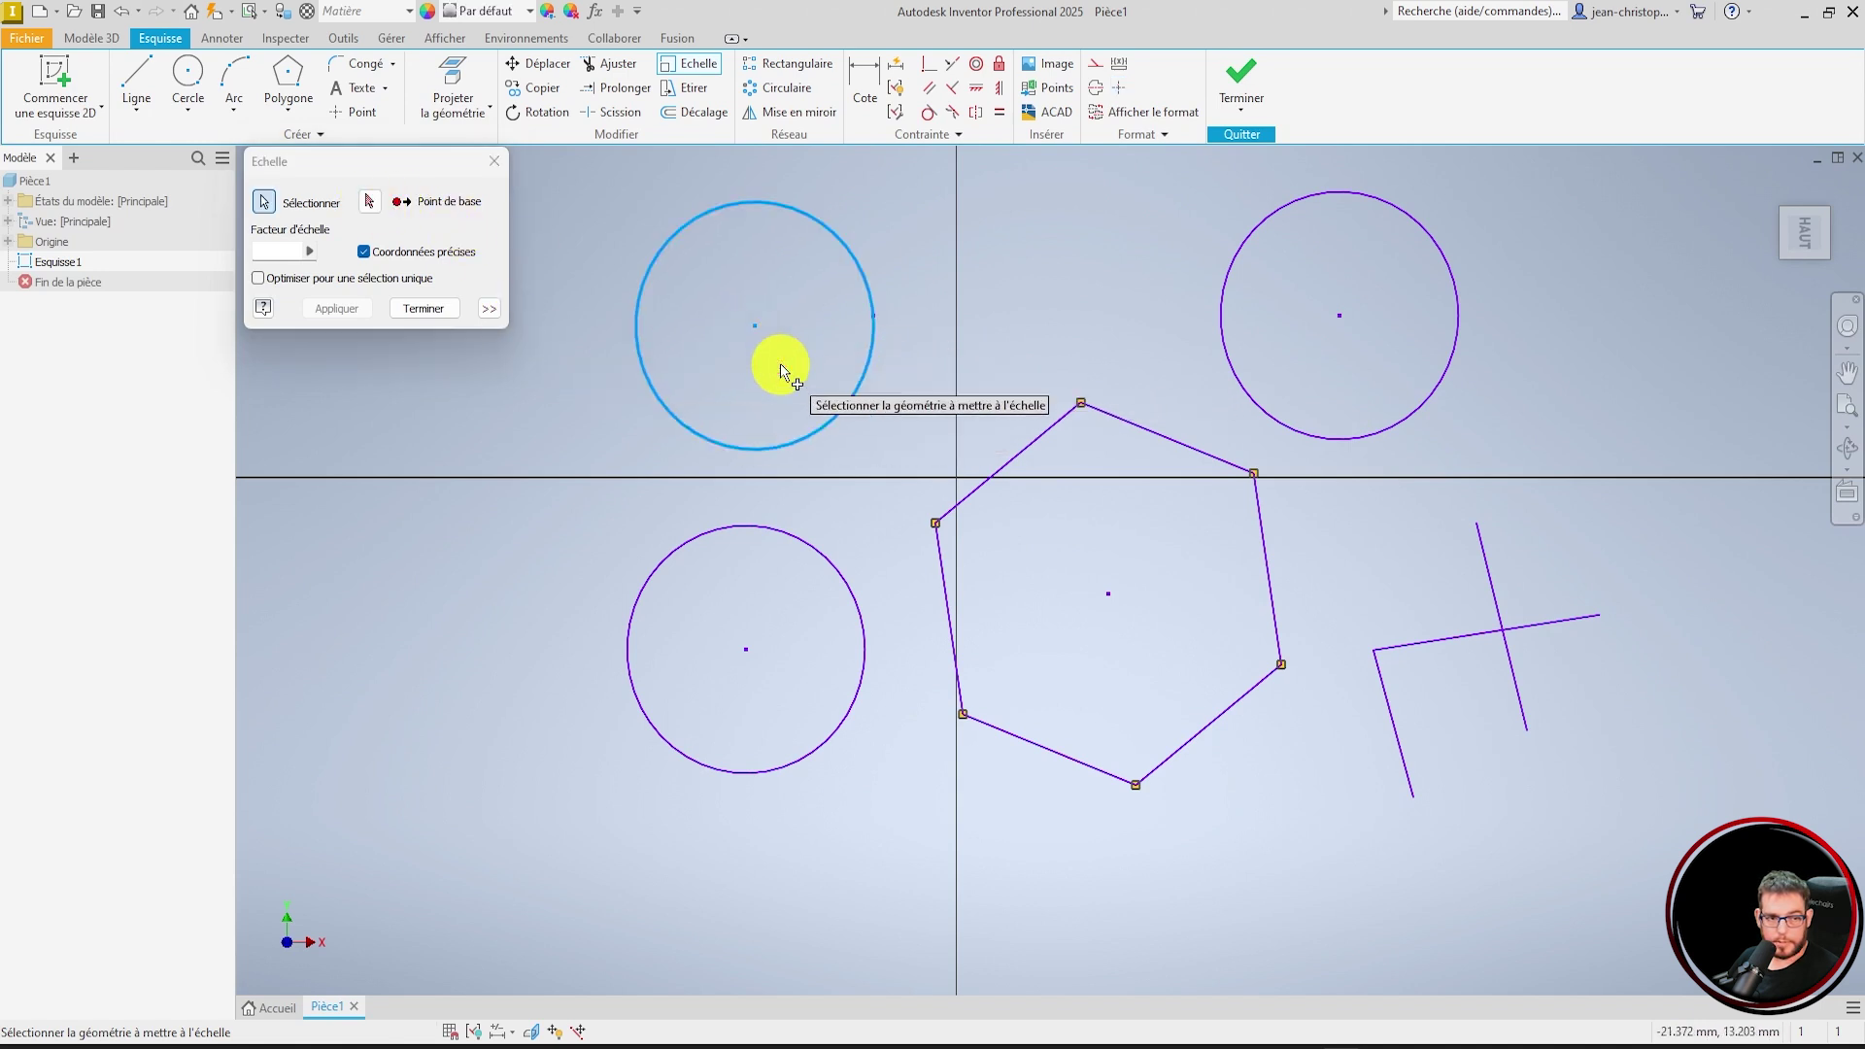
left_click(313, 255)
key("Down")
key("Down")
key("Return")
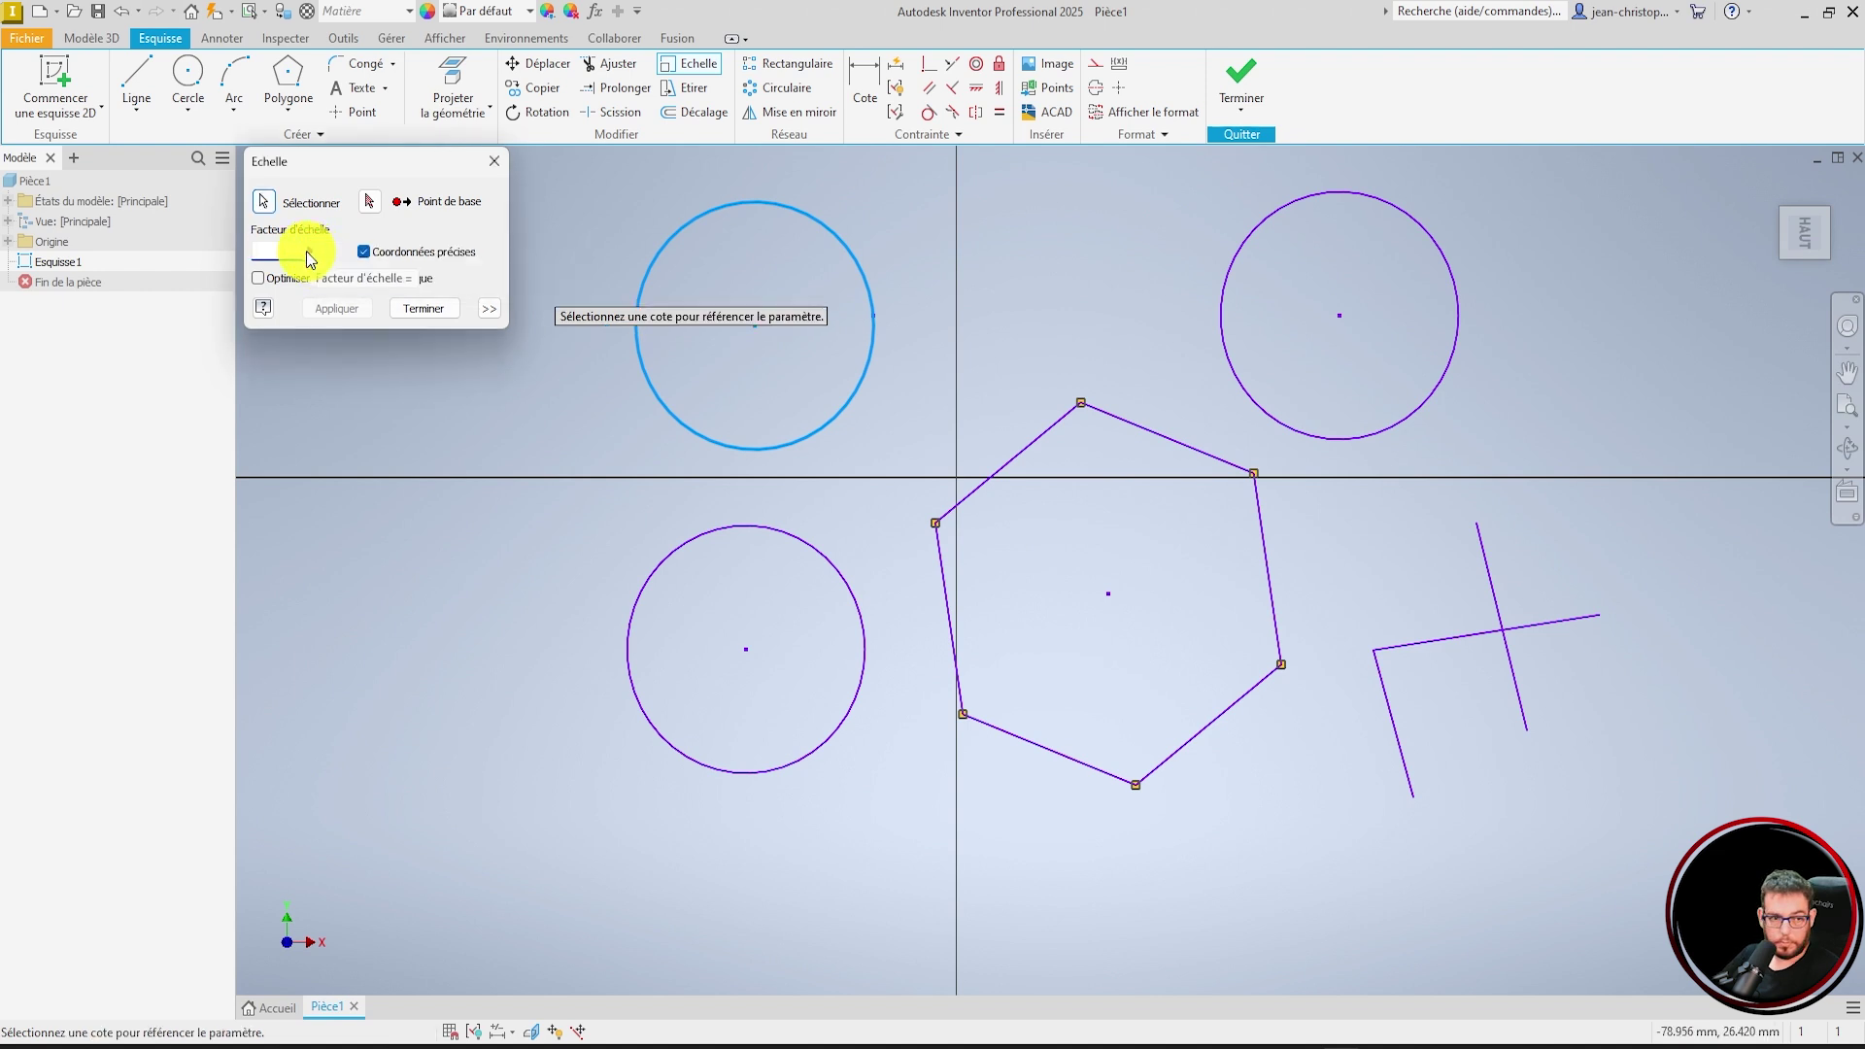
type("2")
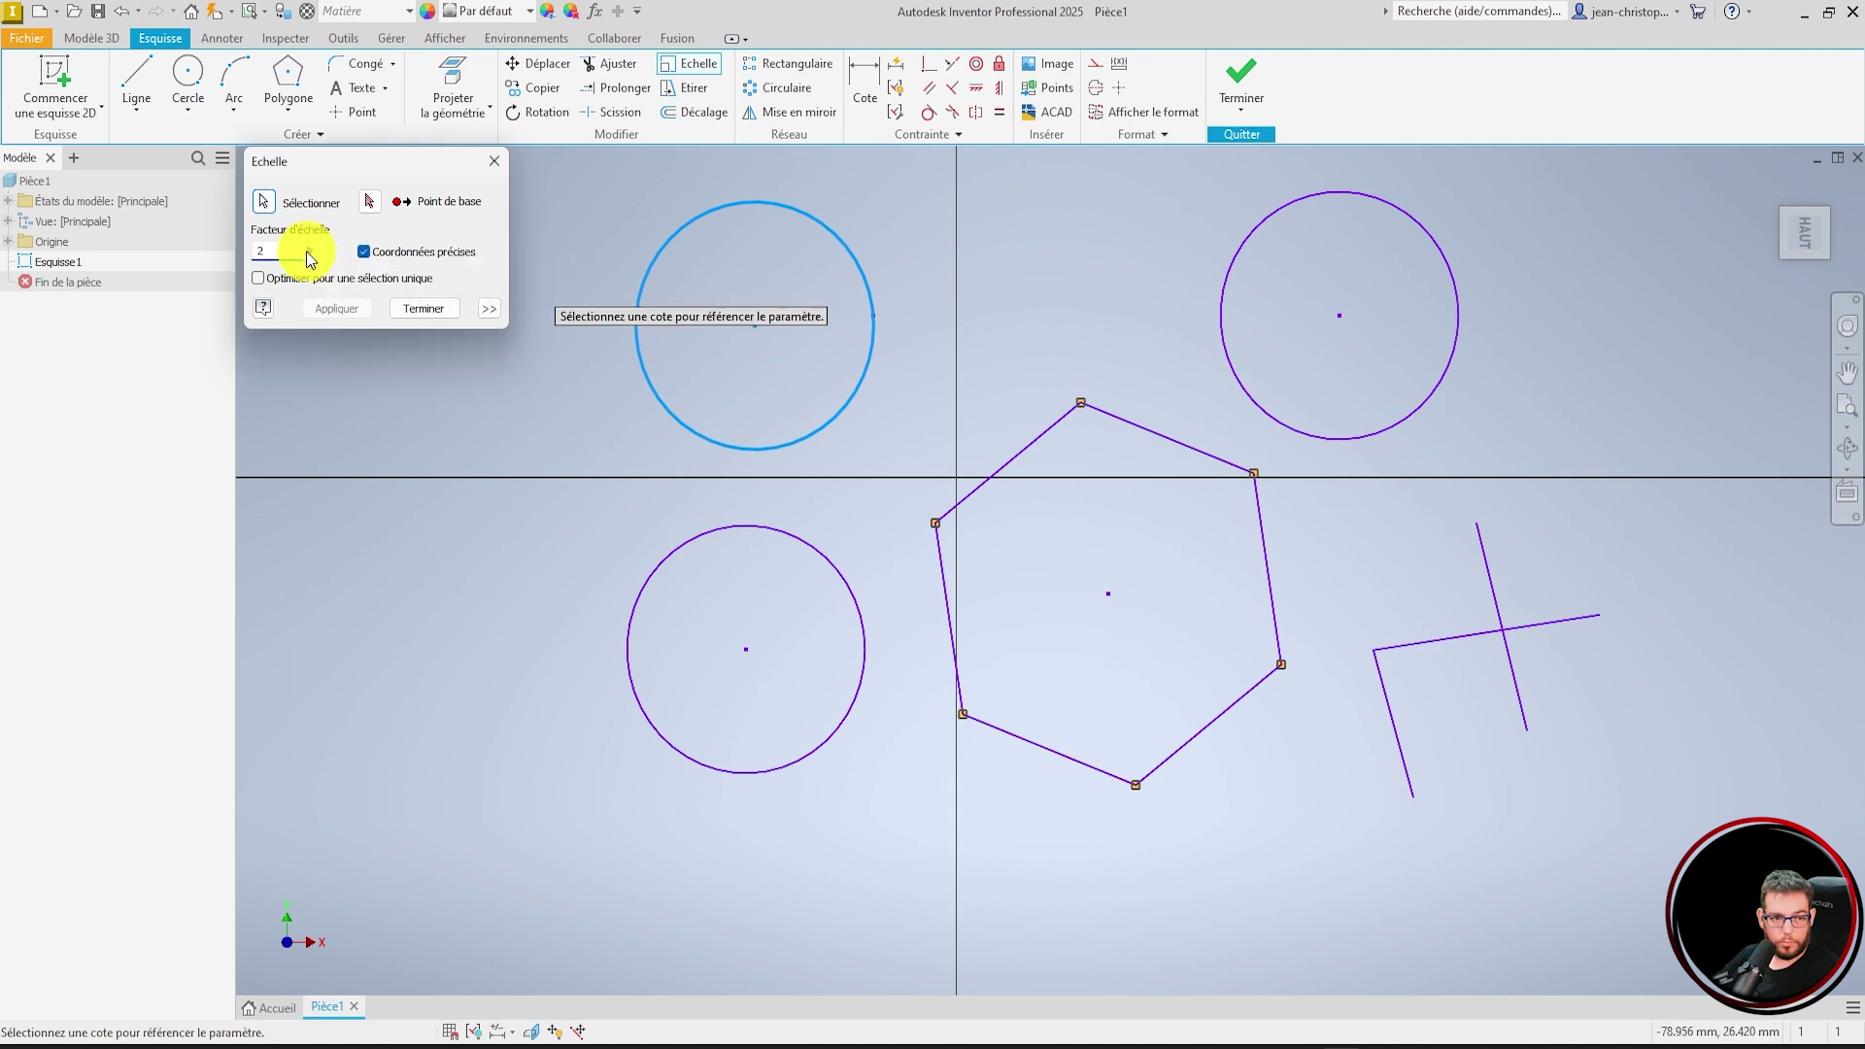
left_click(369, 201)
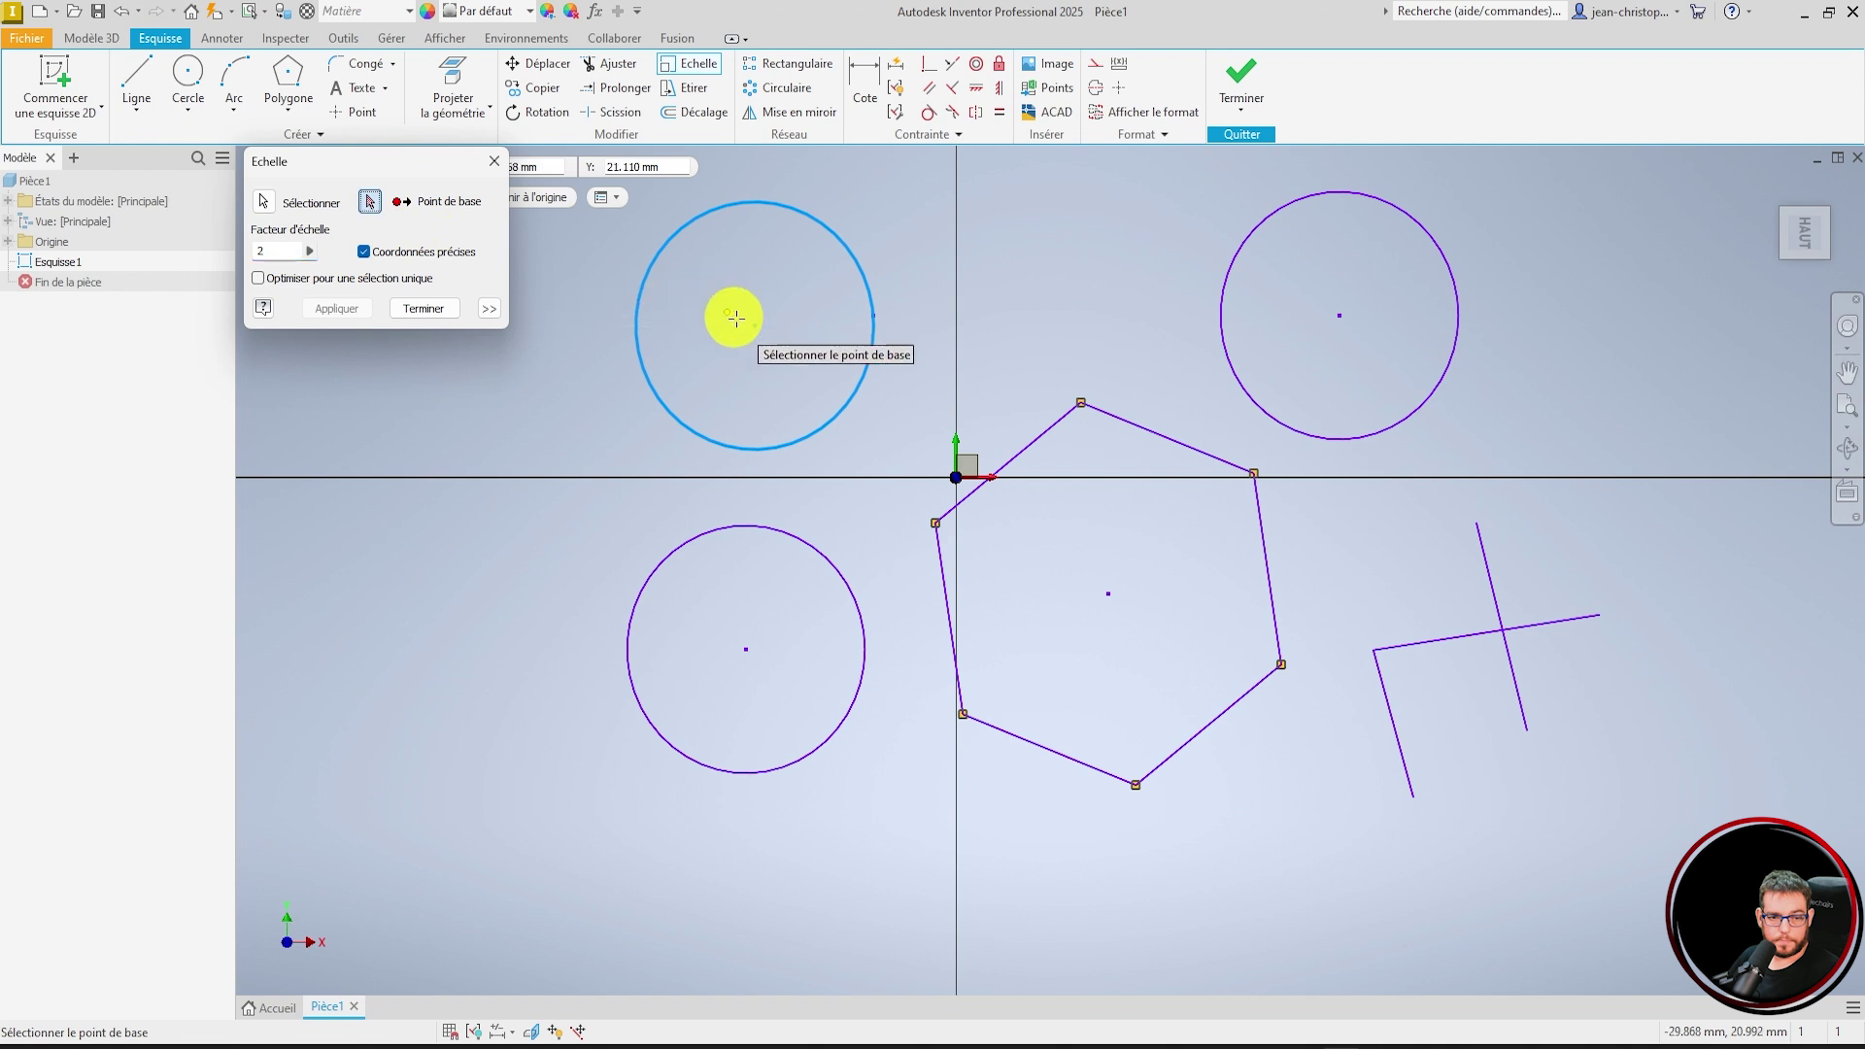
left_click(756, 326)
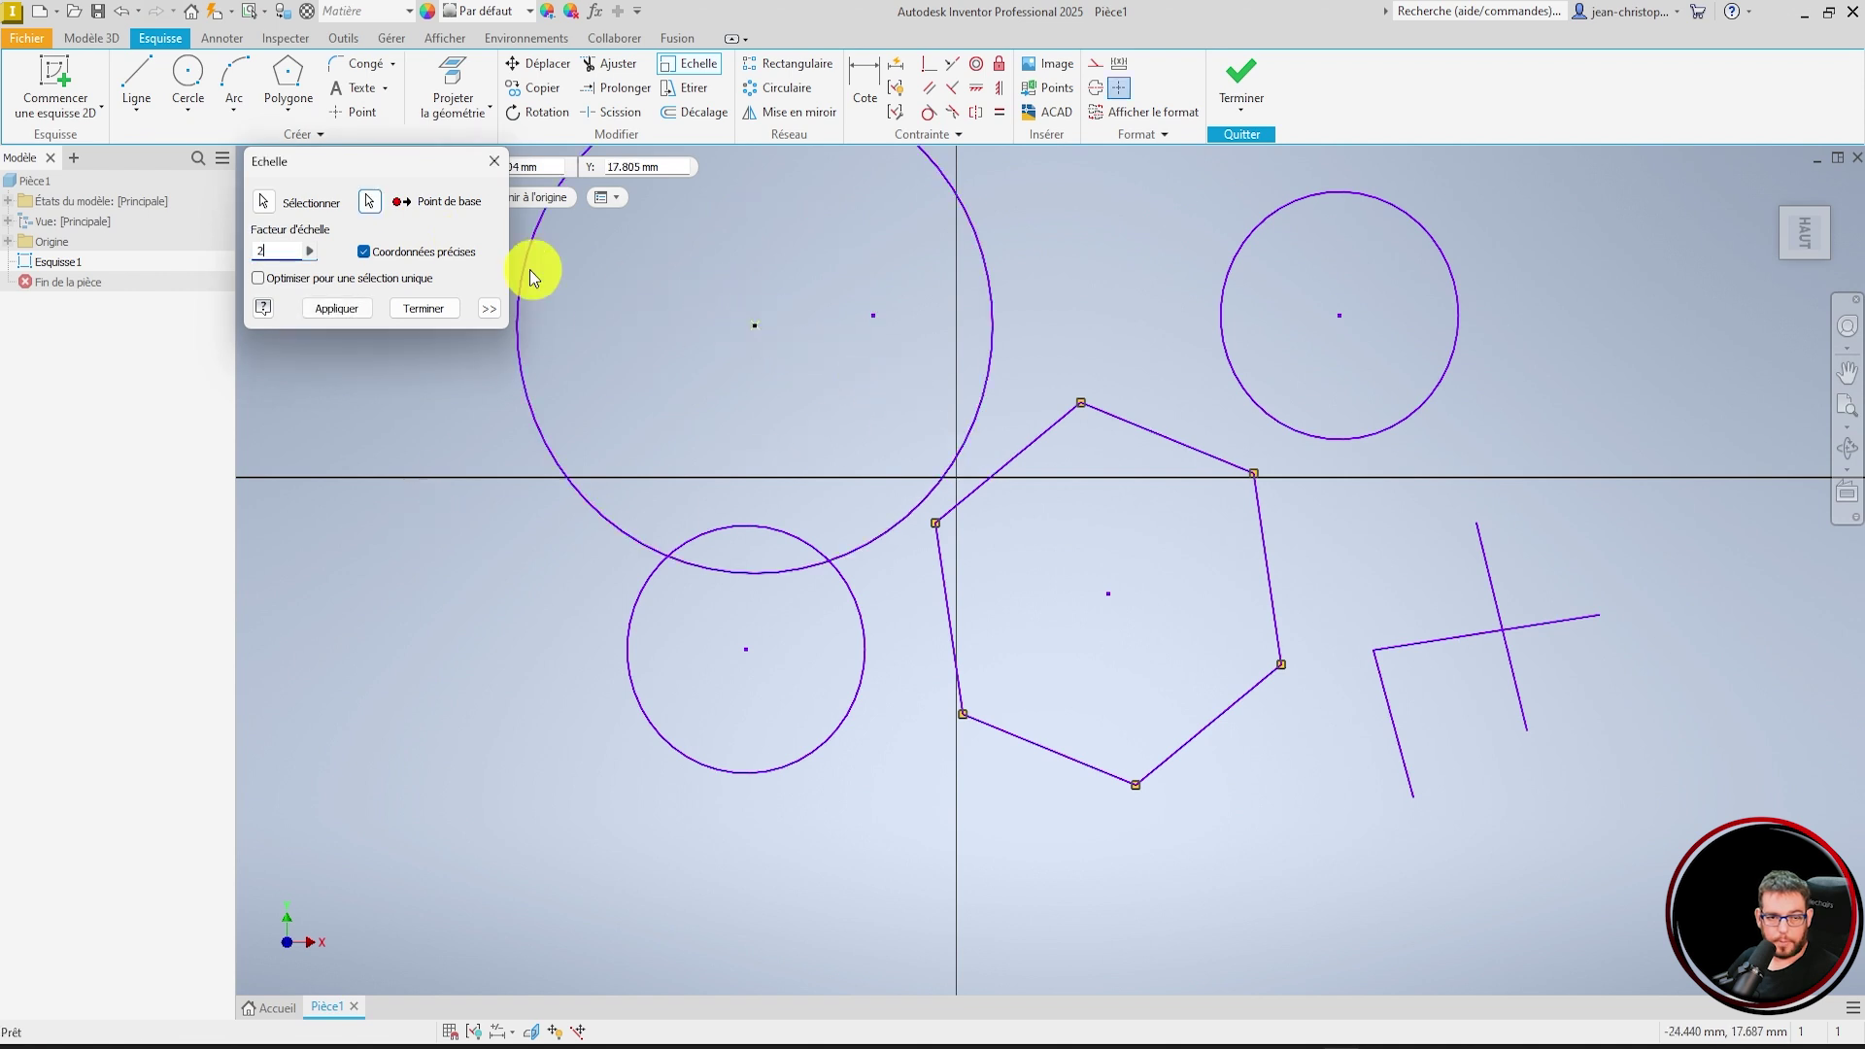
left_click(424, 309)
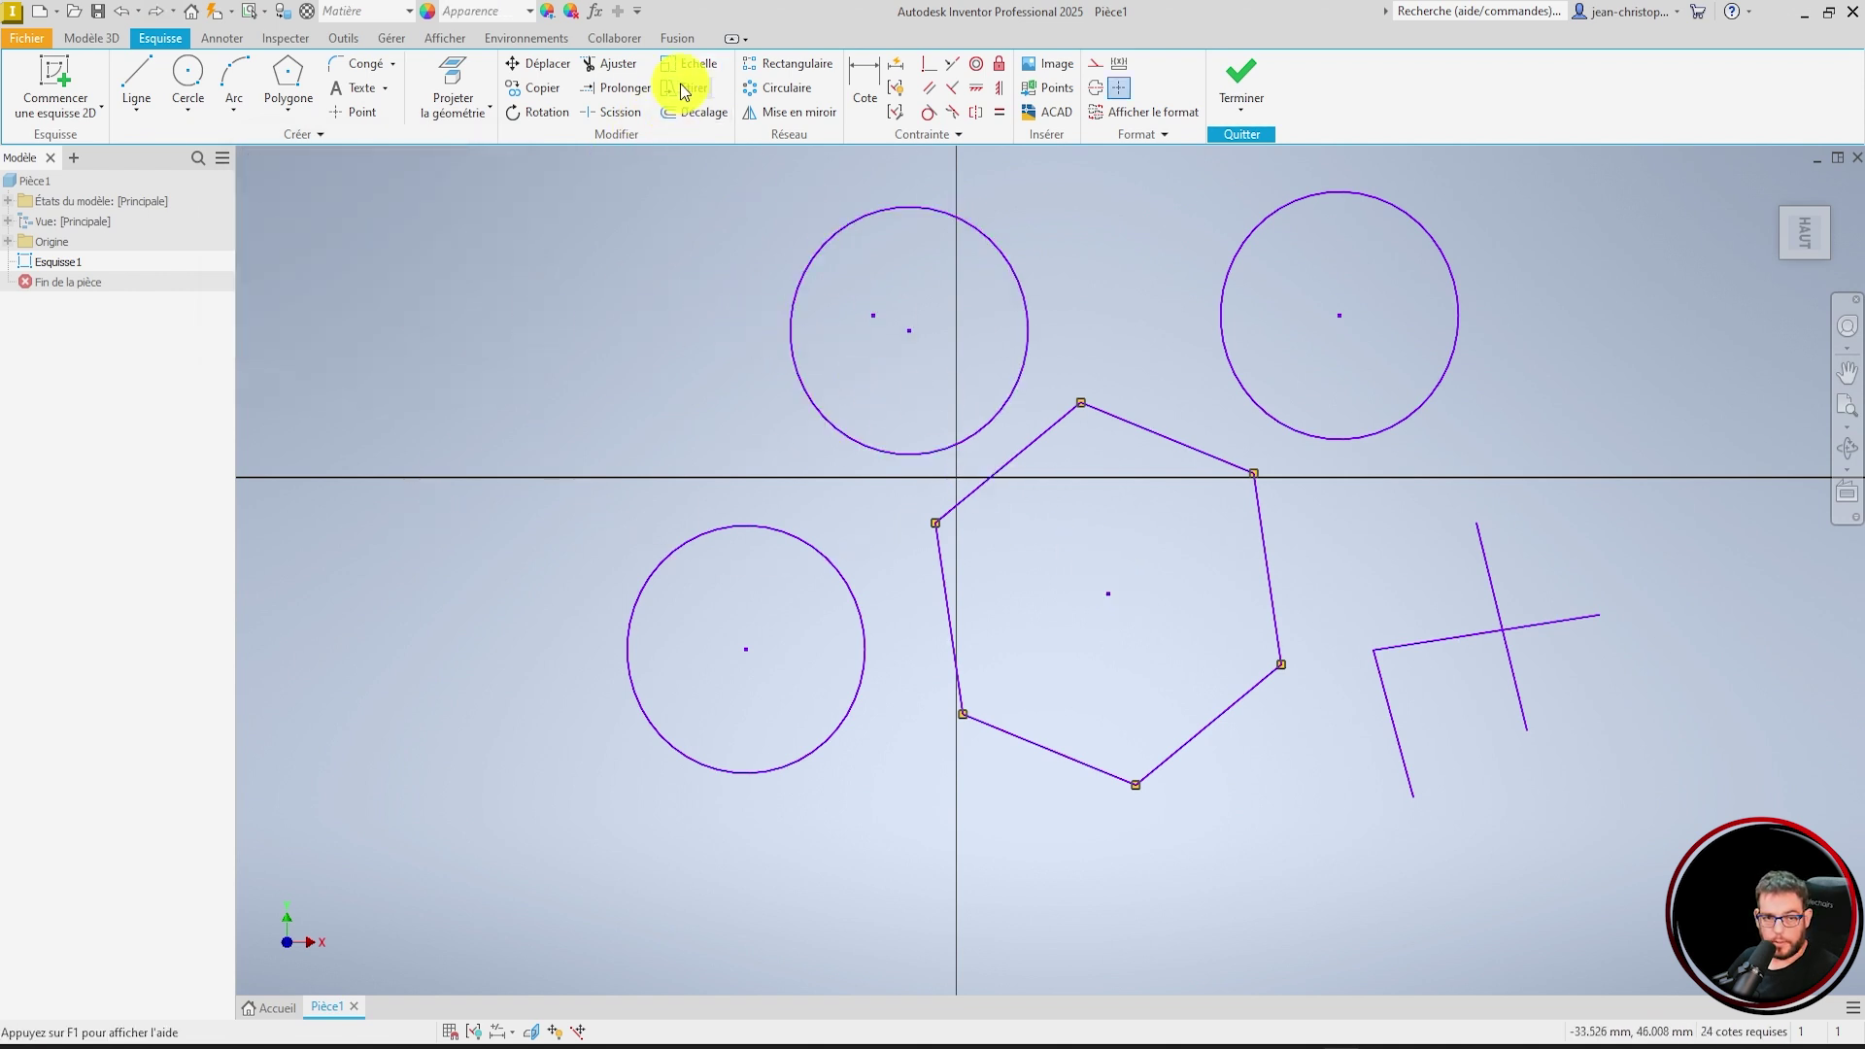
- Offset the circle above the hexagon outward to add a larger concentric circle
left_click(696, 115)
left_click(843, 233)
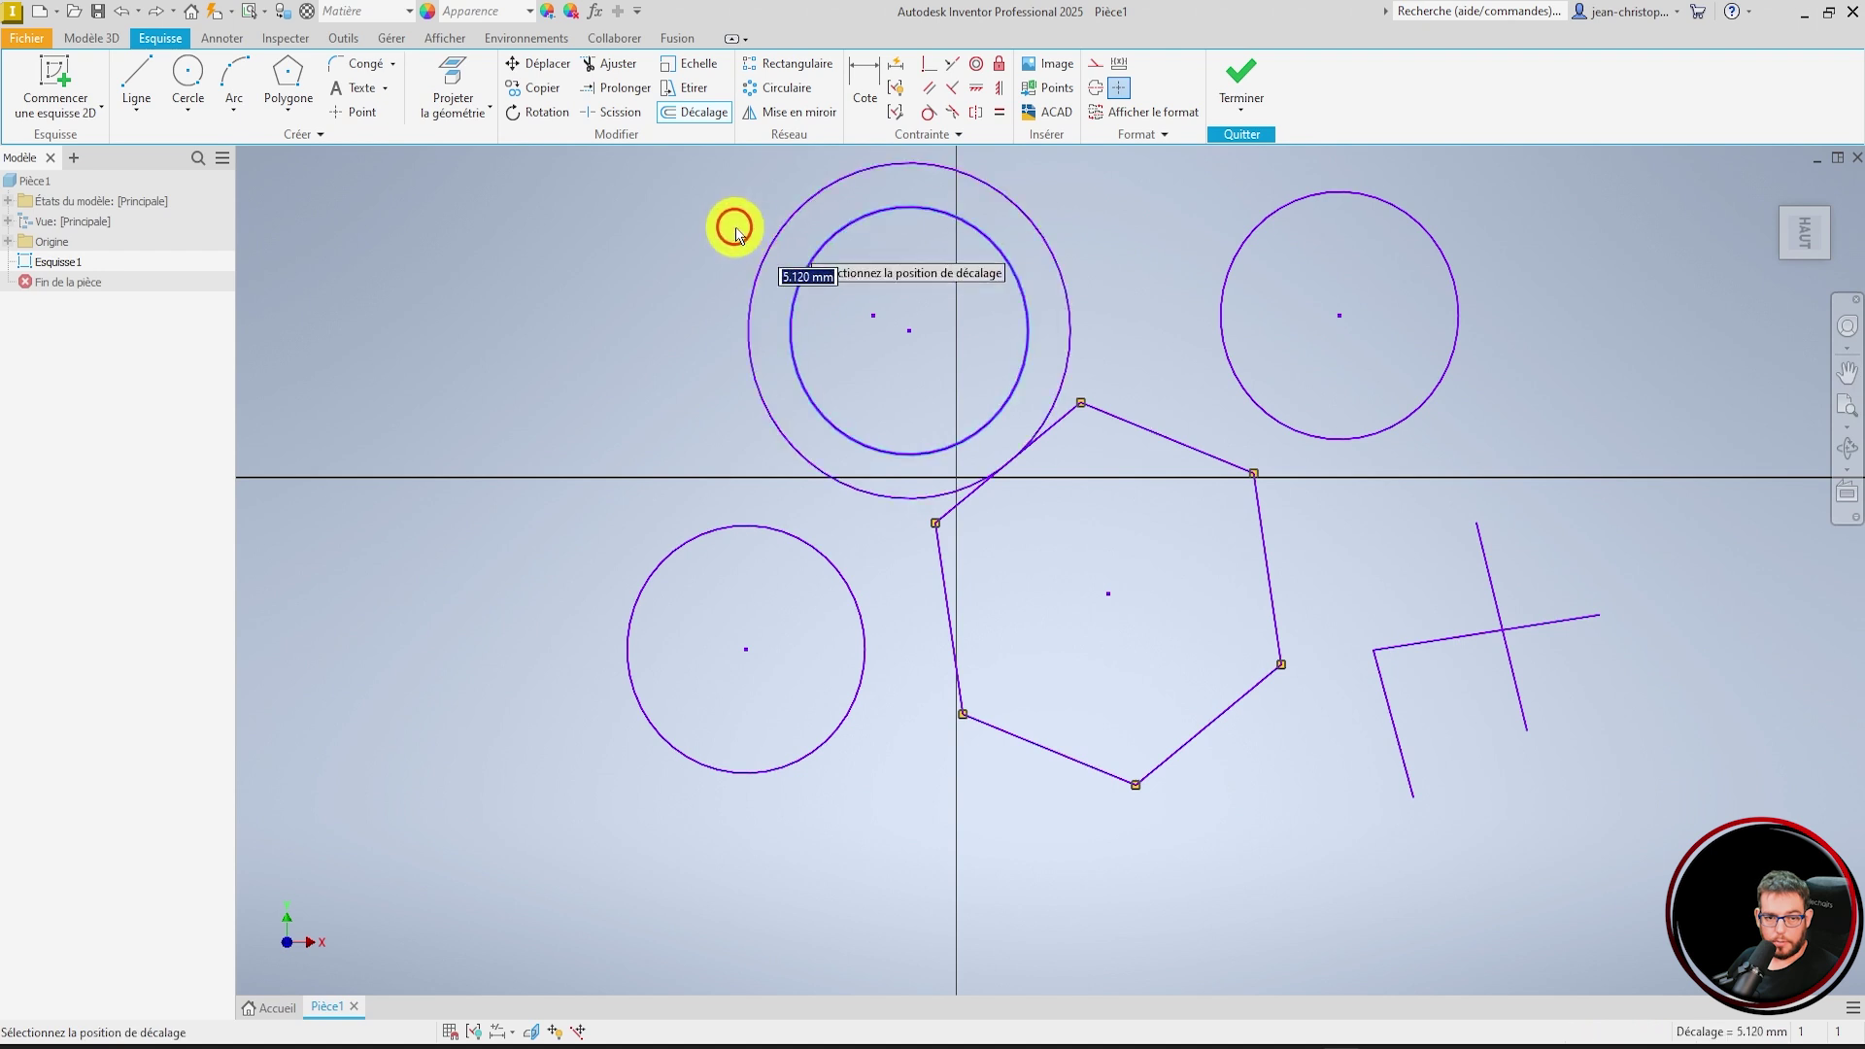
left_click(732, 229)
- Delete all circles, the hexagon and the lines from the sketch
scroll(1068, 415, "down", 5)
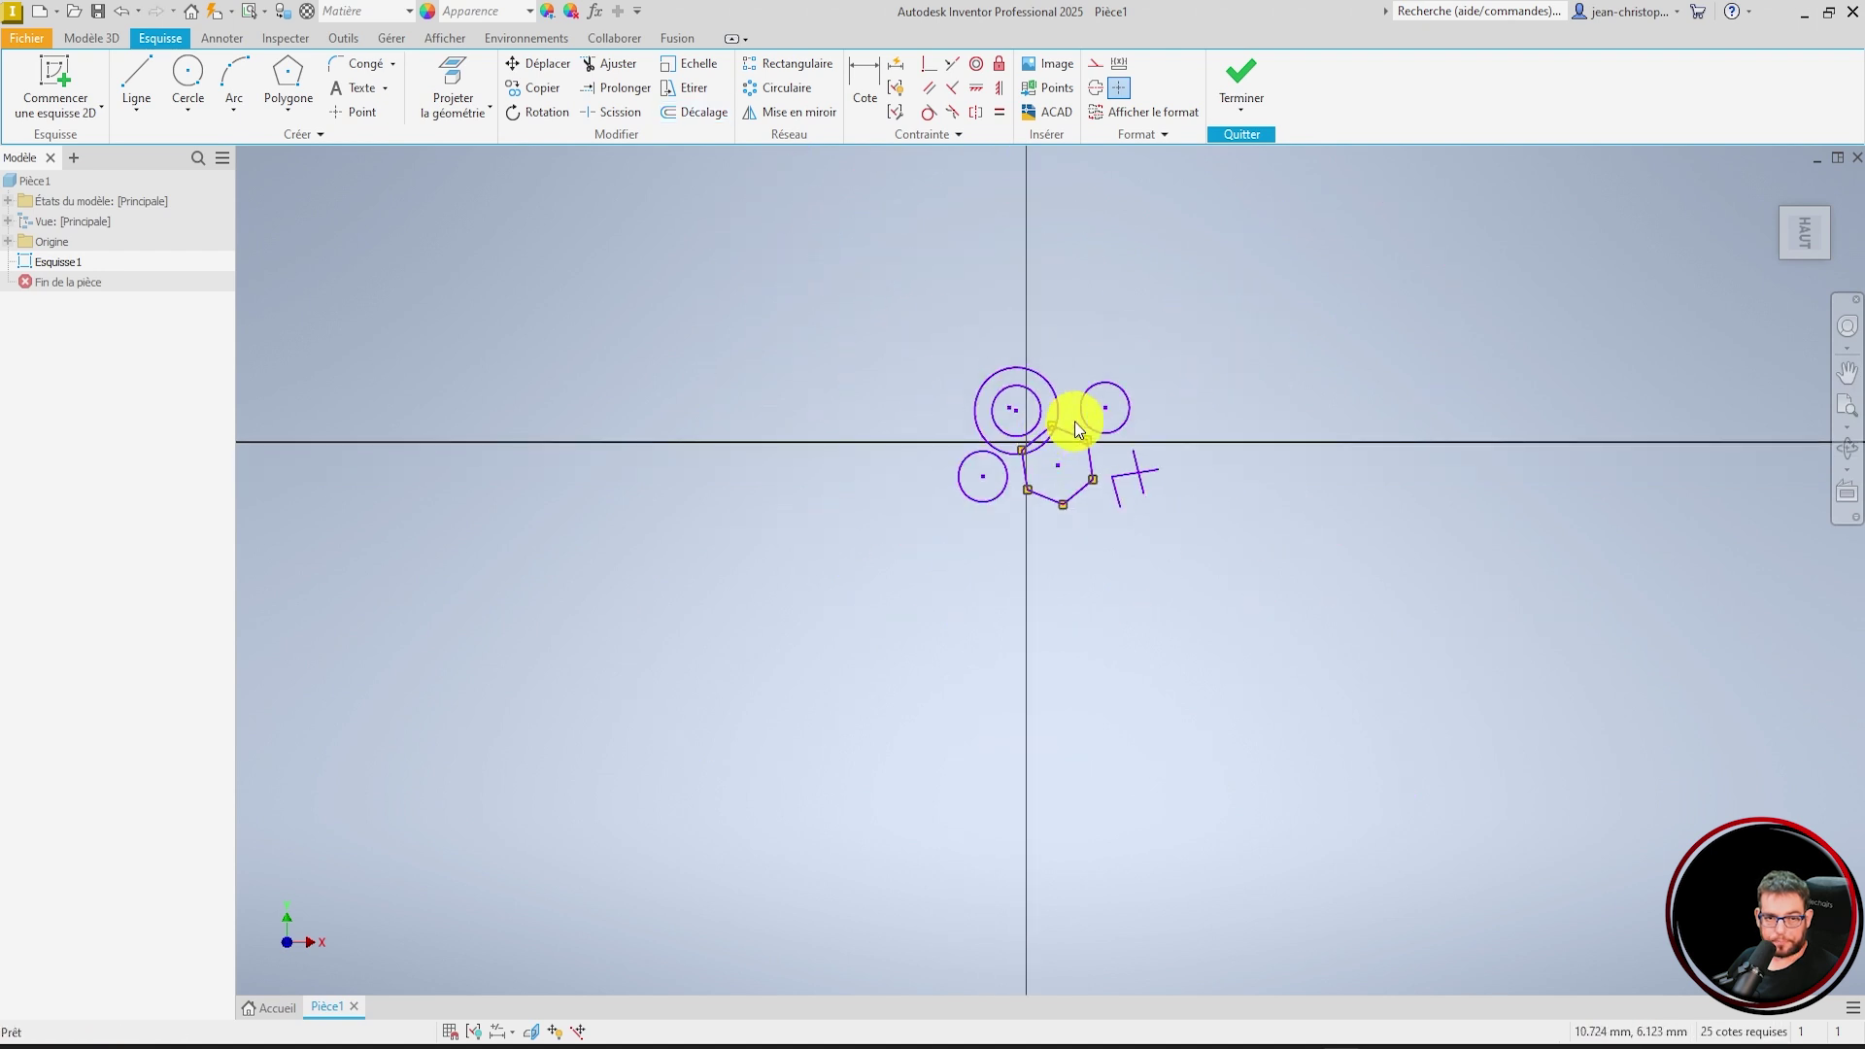
left_click_drag(845, 256, 1274, 622)
key("Delete")
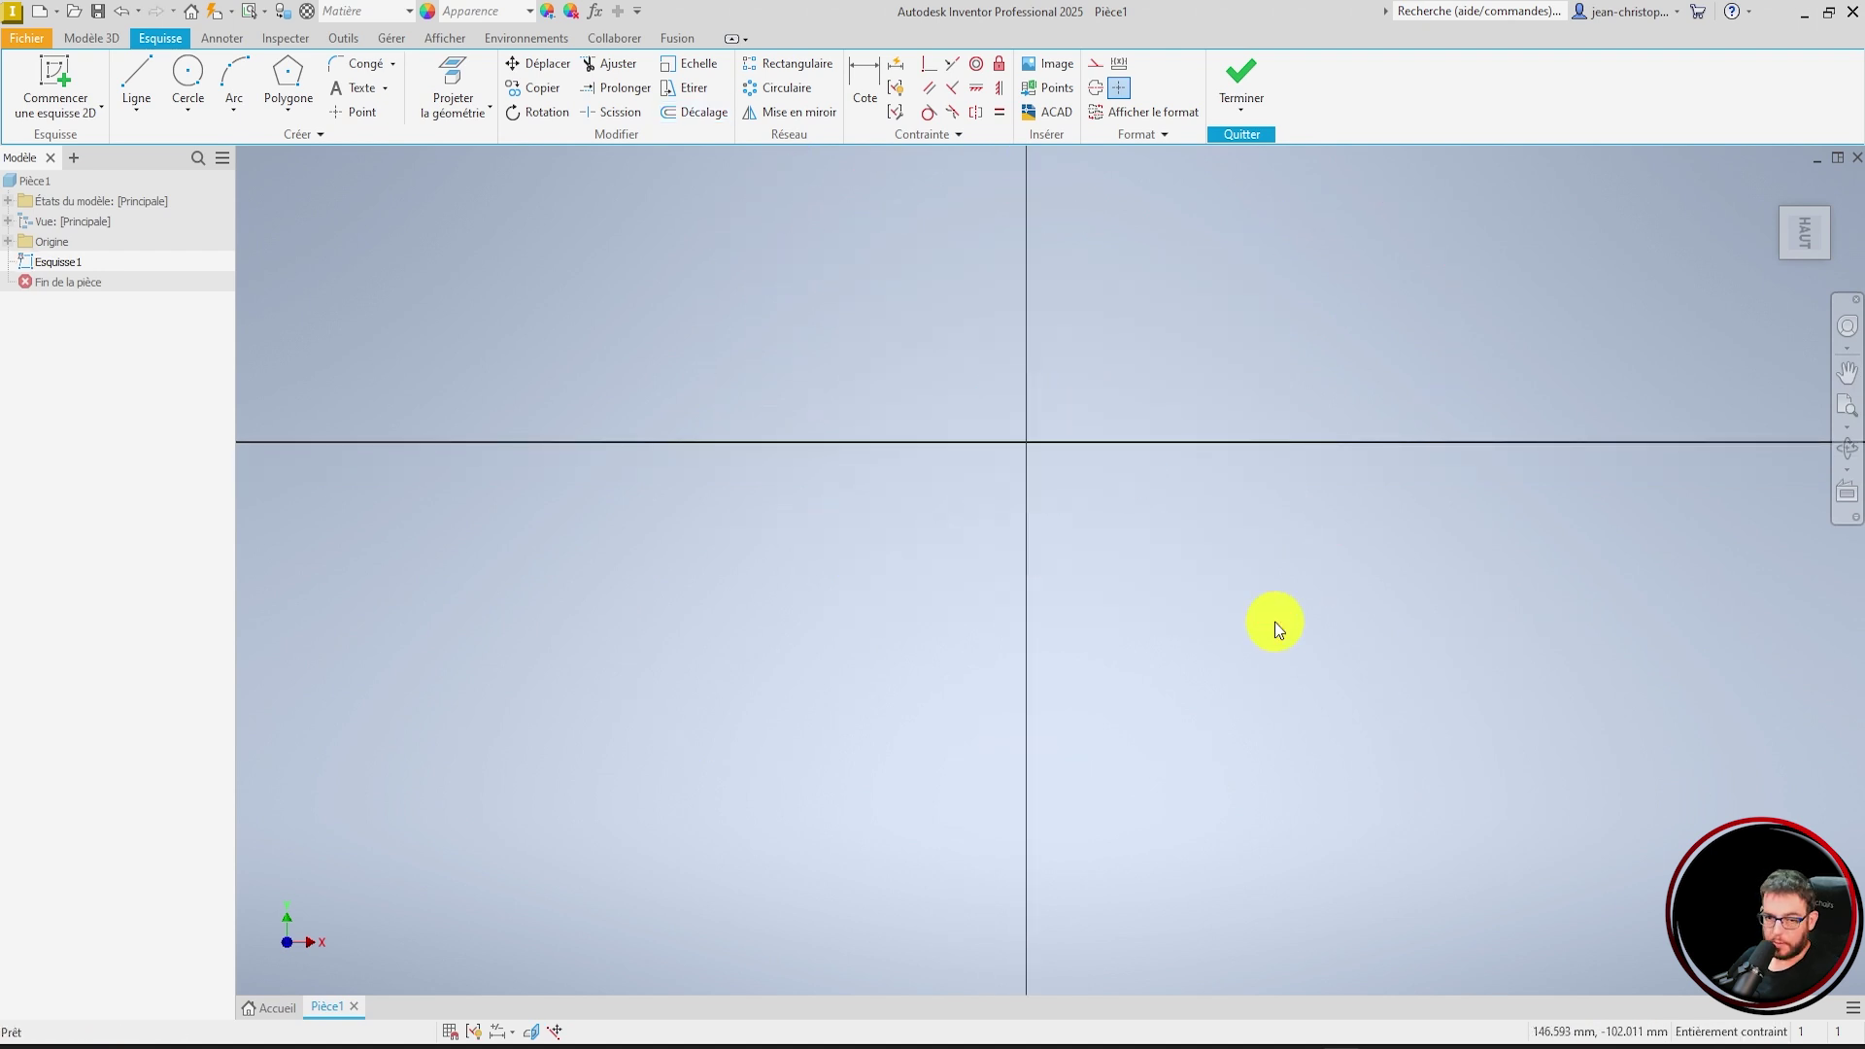
- Sketch a small centre-point circle in the upper-left quadrant, near the sketch origin
scroll(1028, 435, "up", 5)
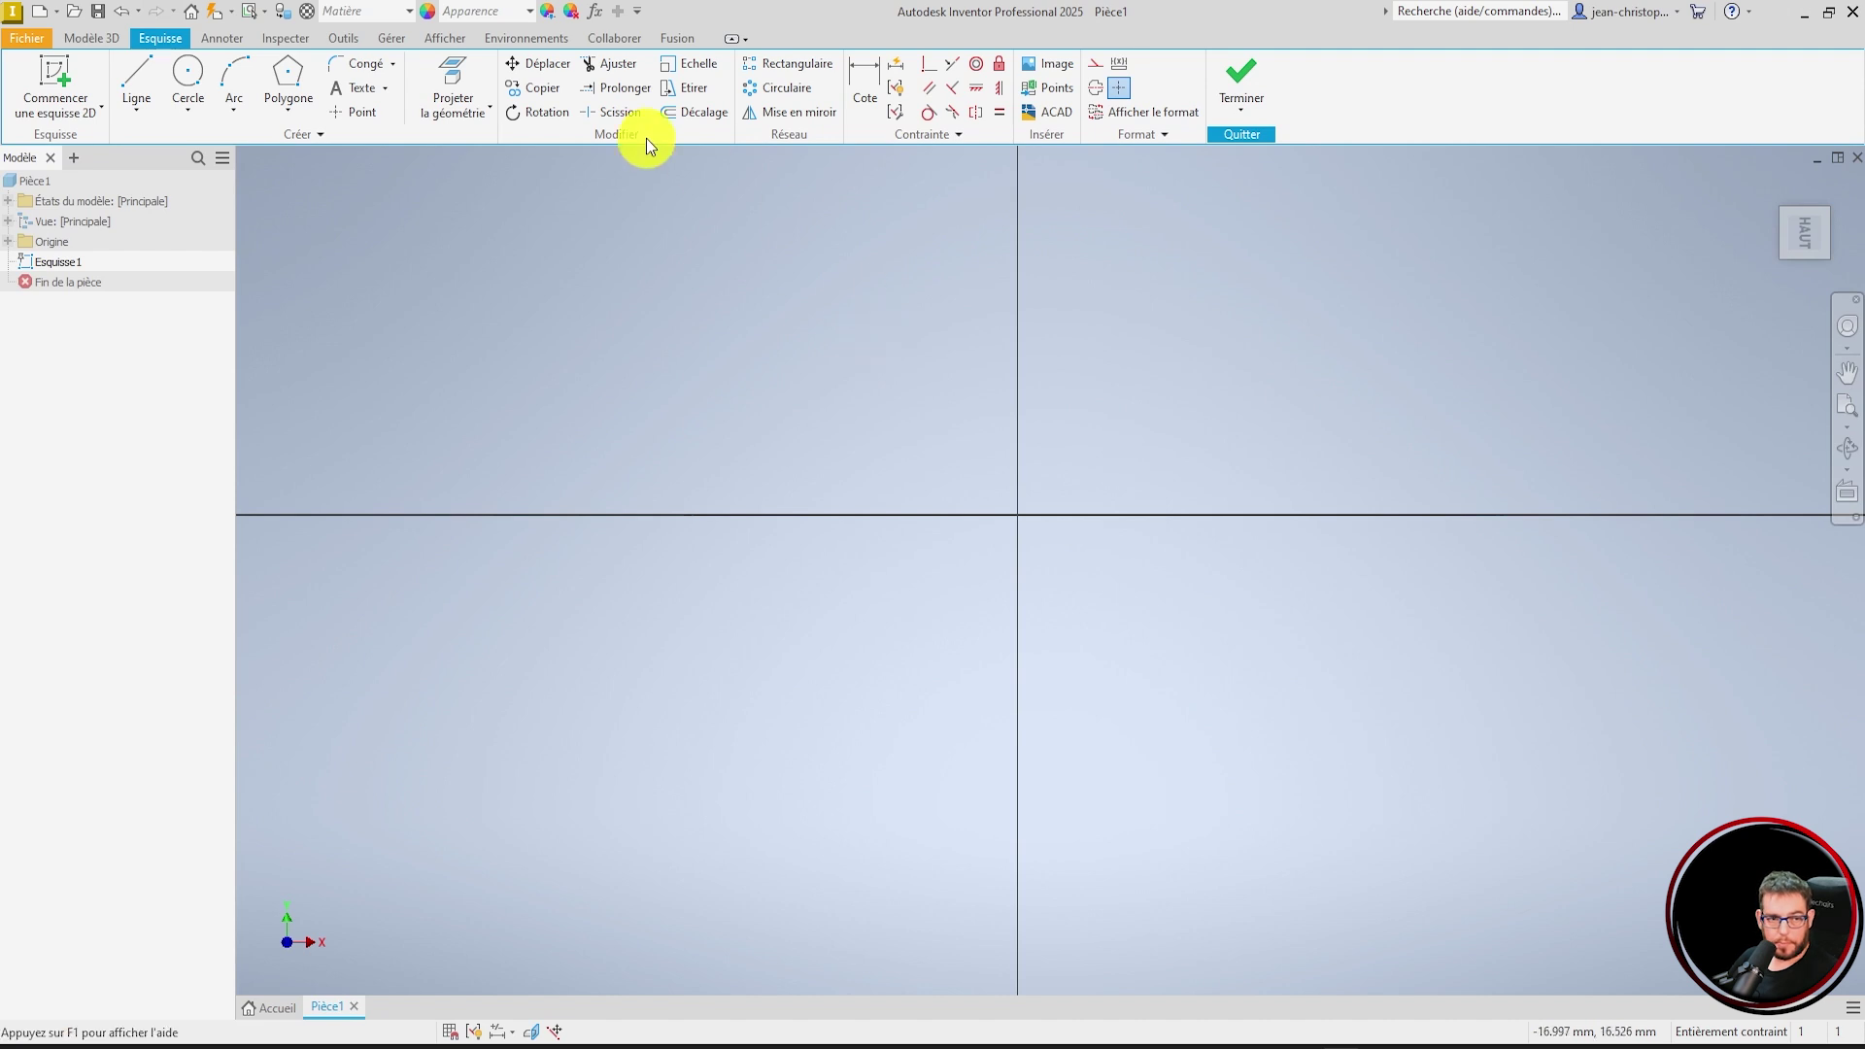
left_click(184, 78)
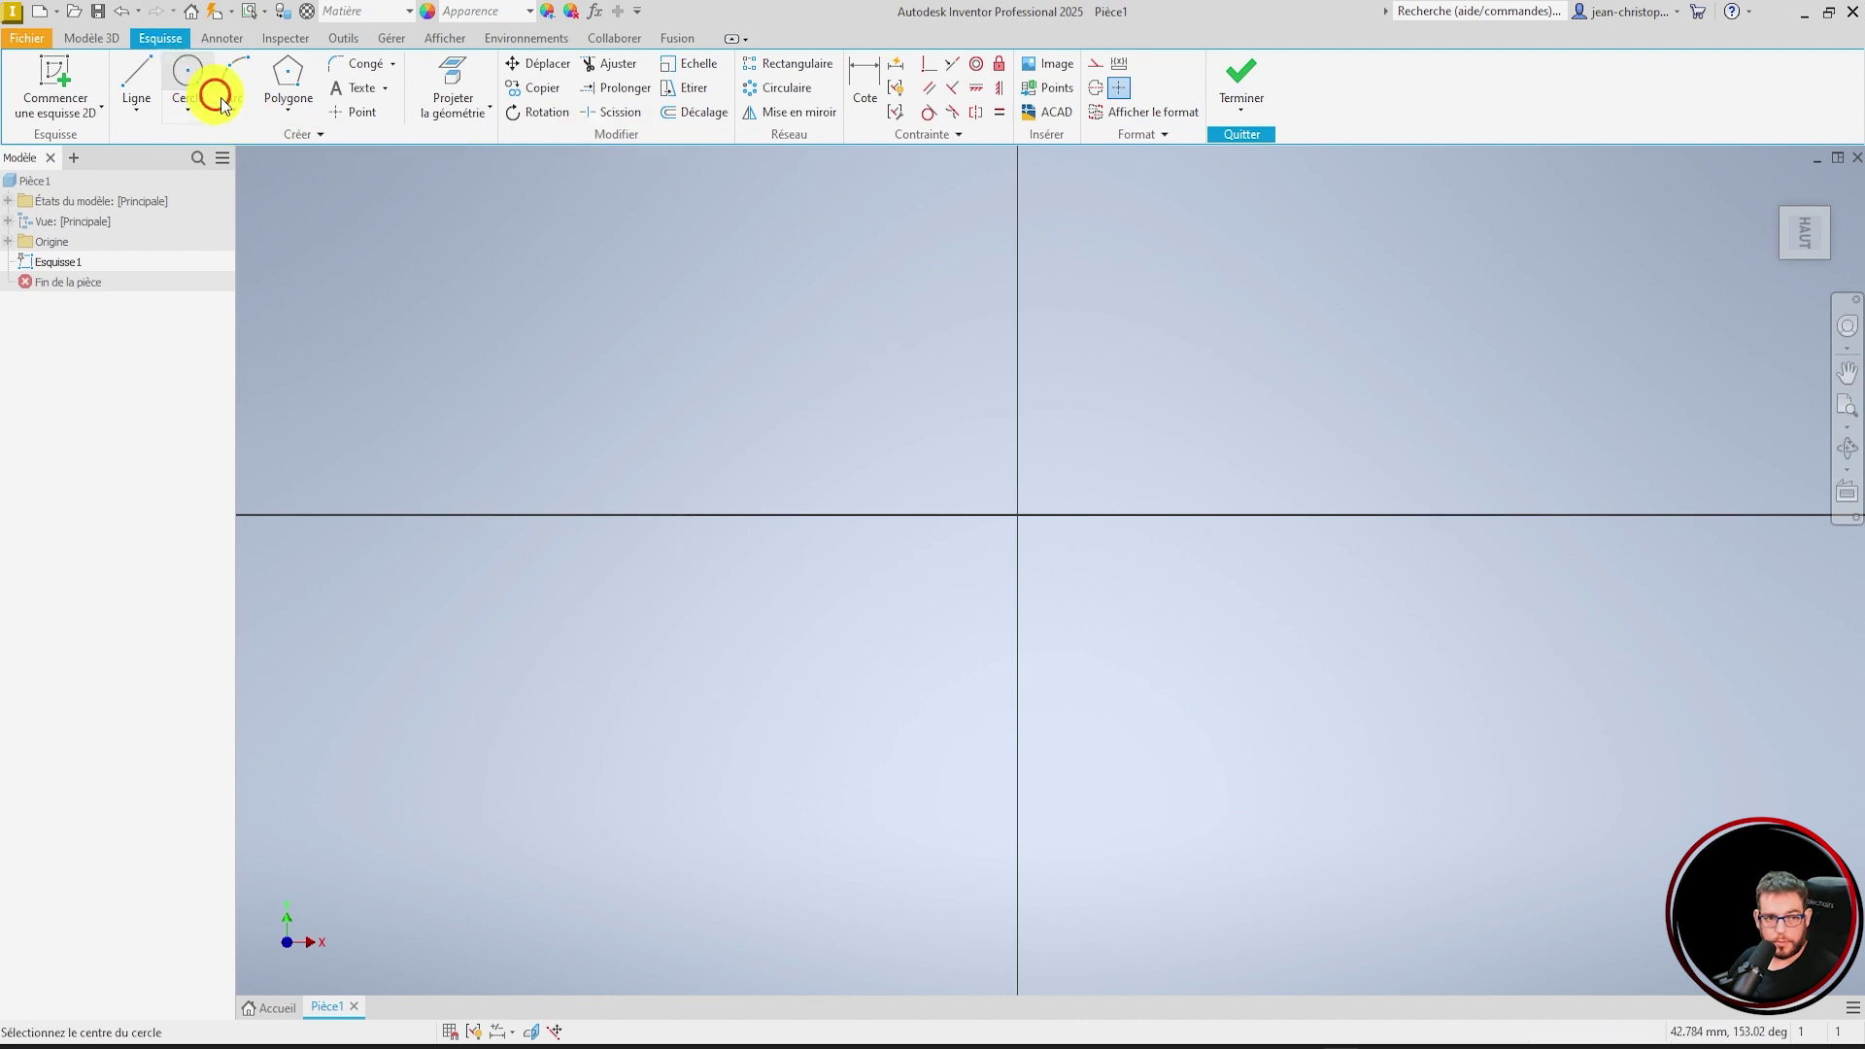
left_click(853, 396)
left_click(898, 428)
key("Escape")
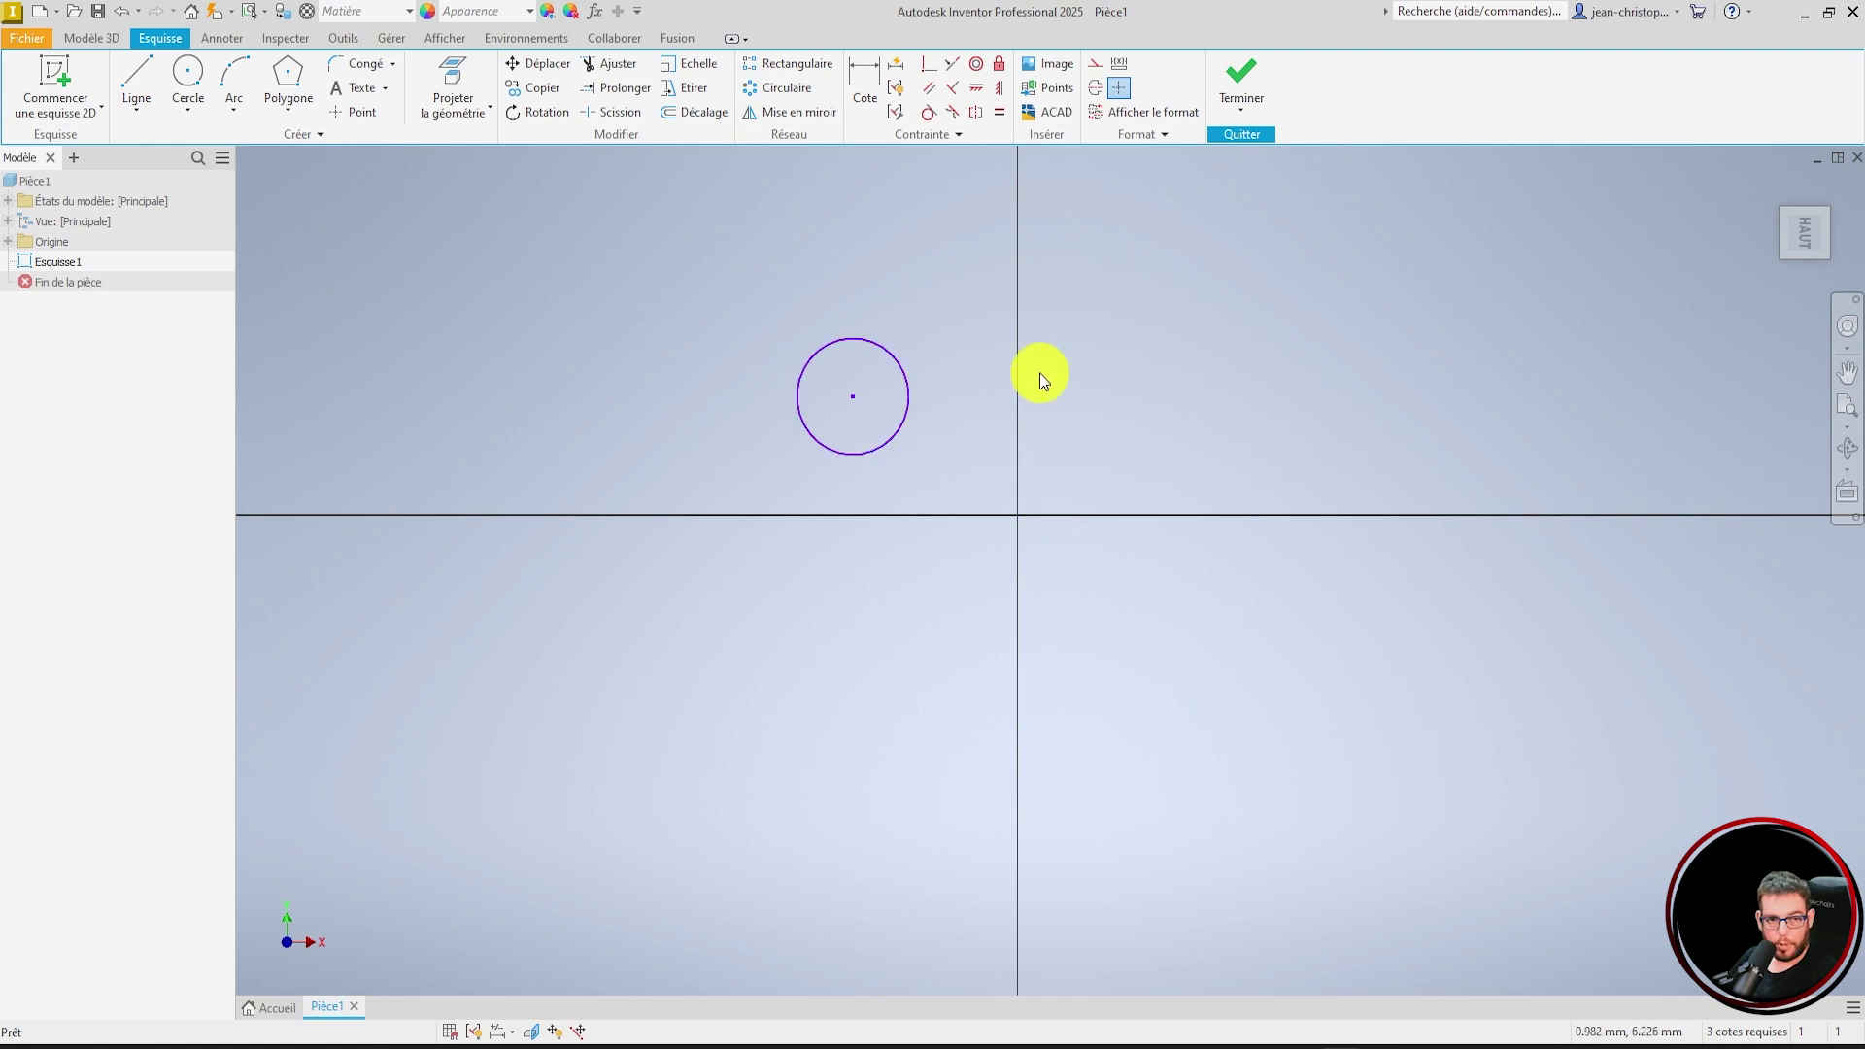
- Project the origin's Z axis and X axis into the sketch as reference lines
left_click(471, 100)
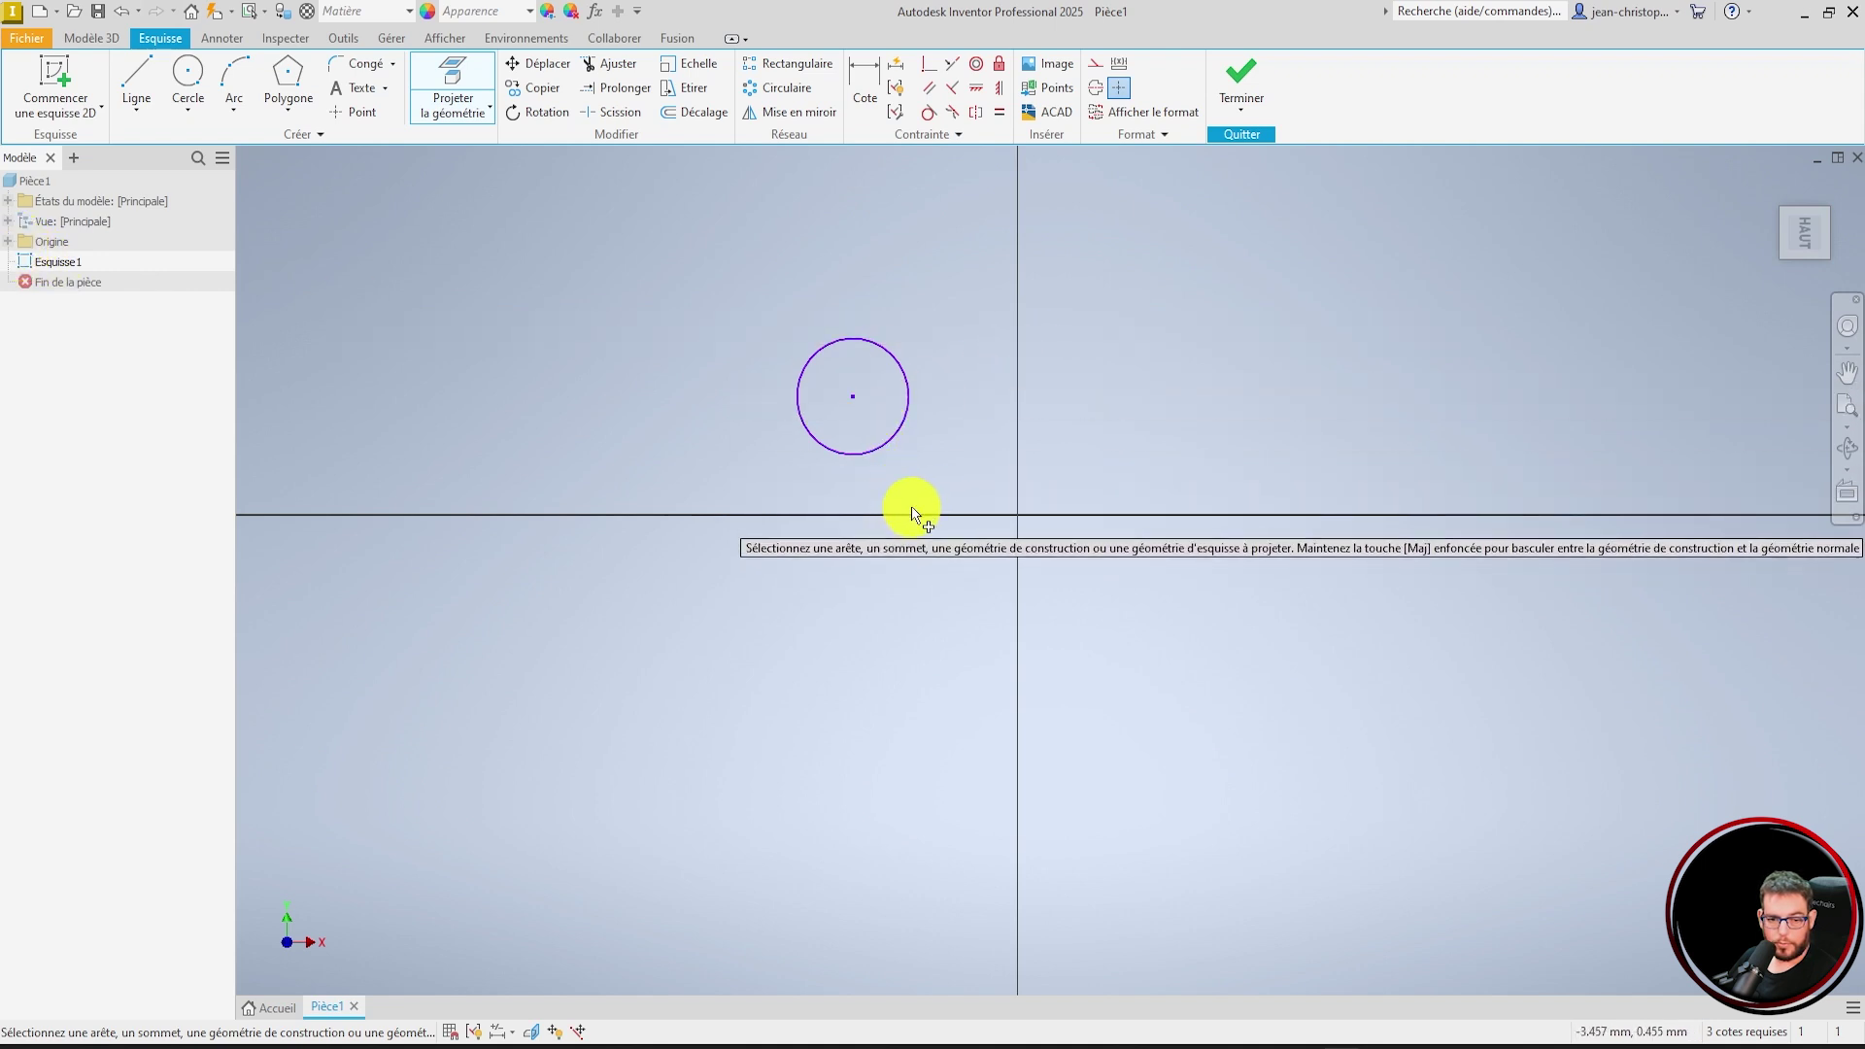
left_click(10, 243)
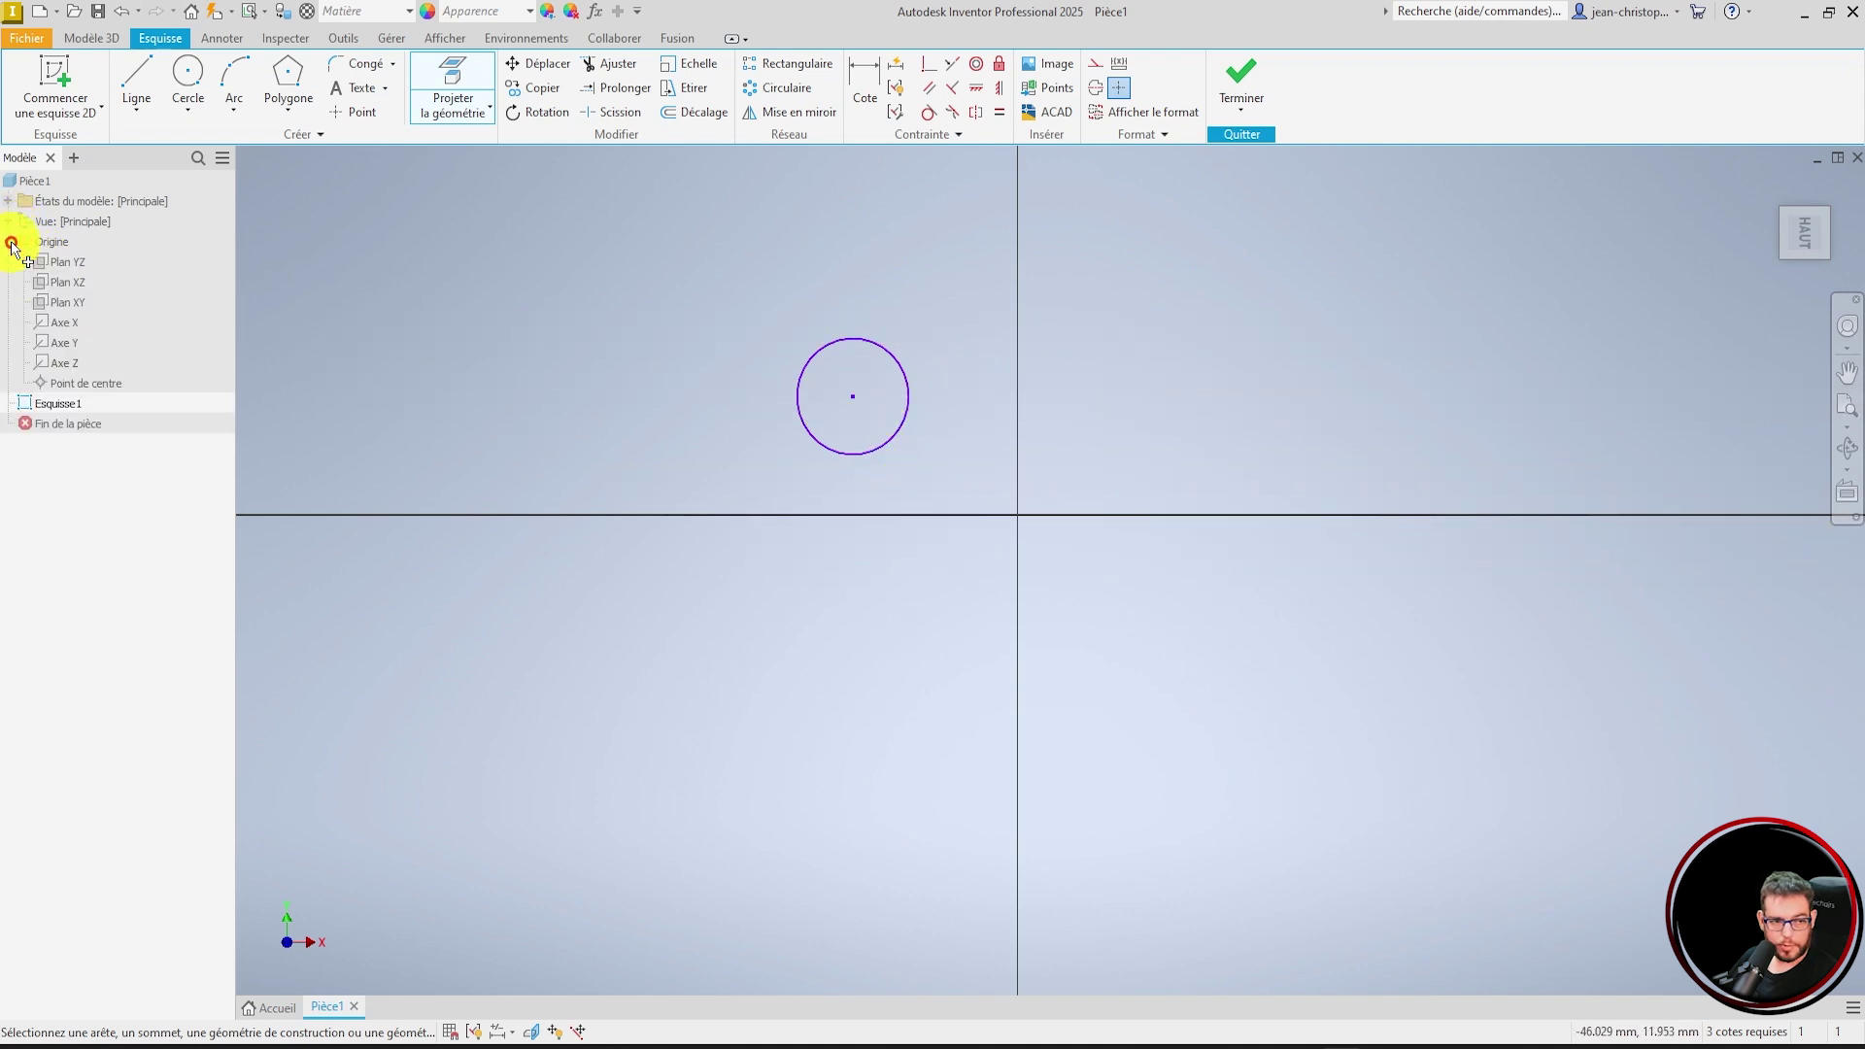
left_click(74, 364)
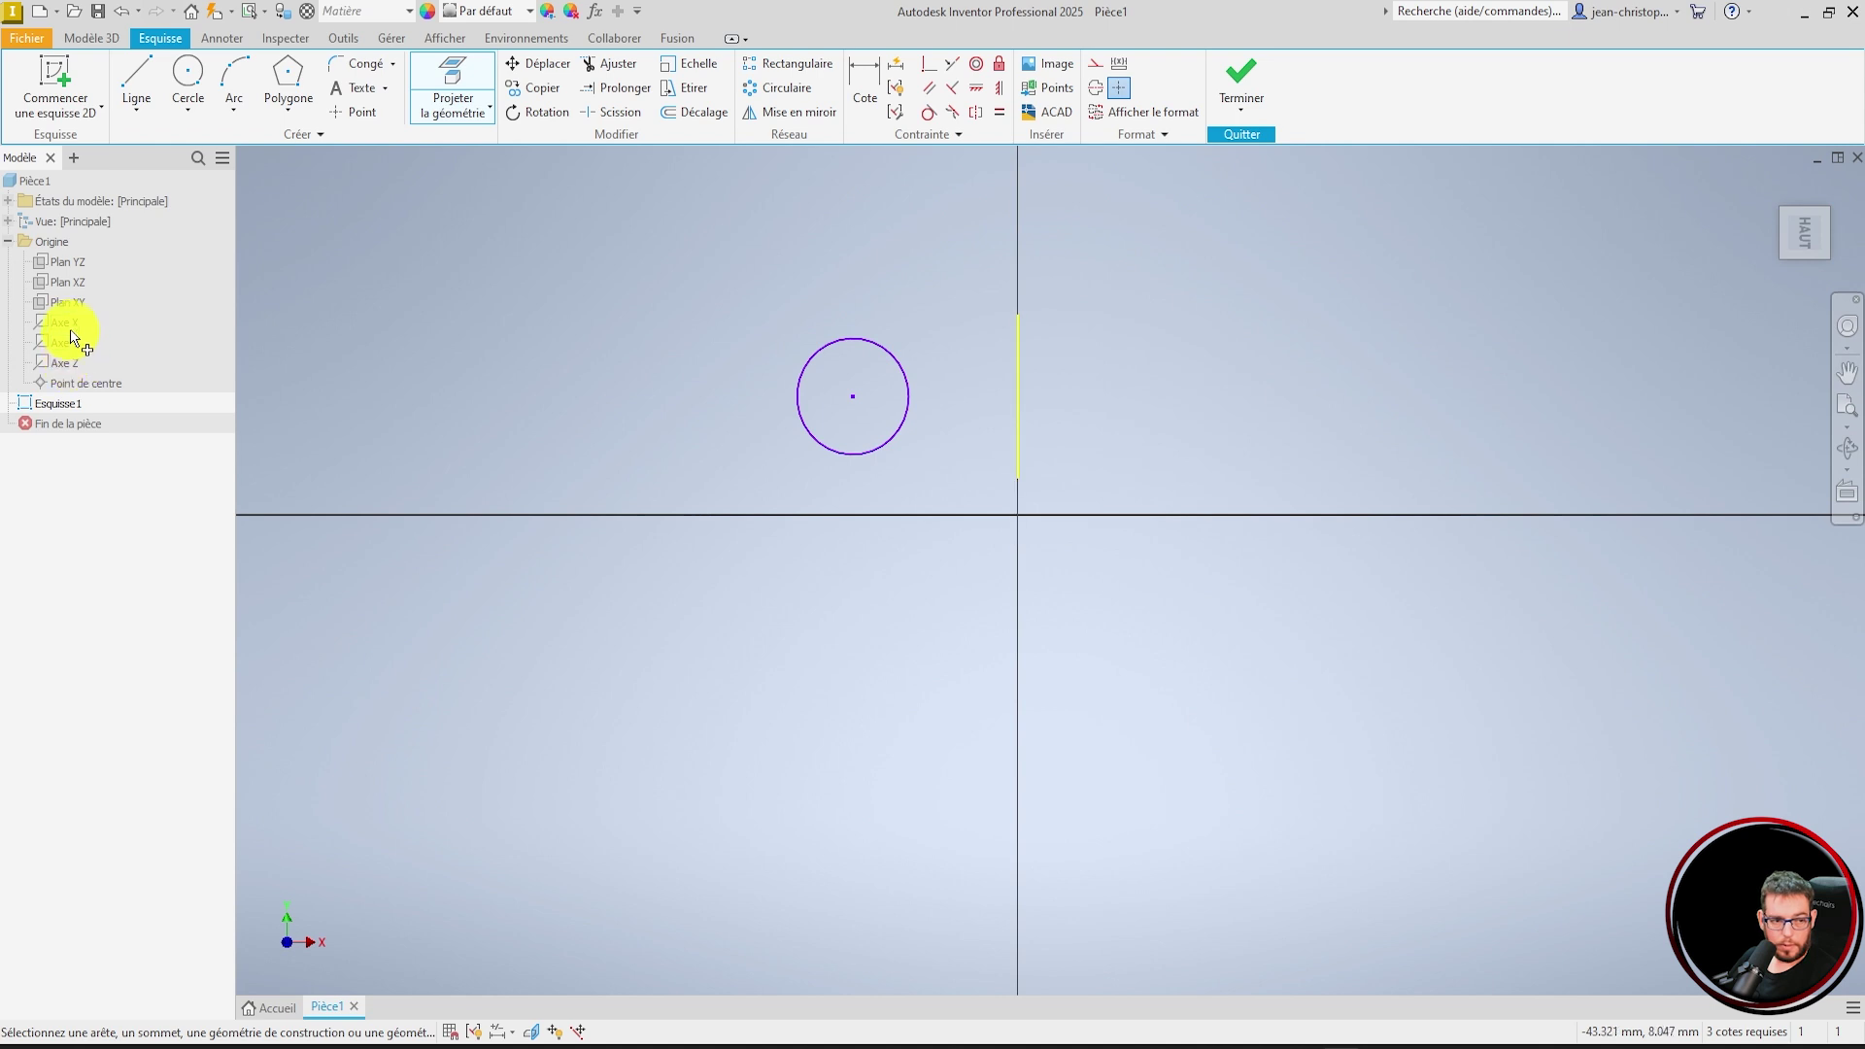
left_click(68, 322)
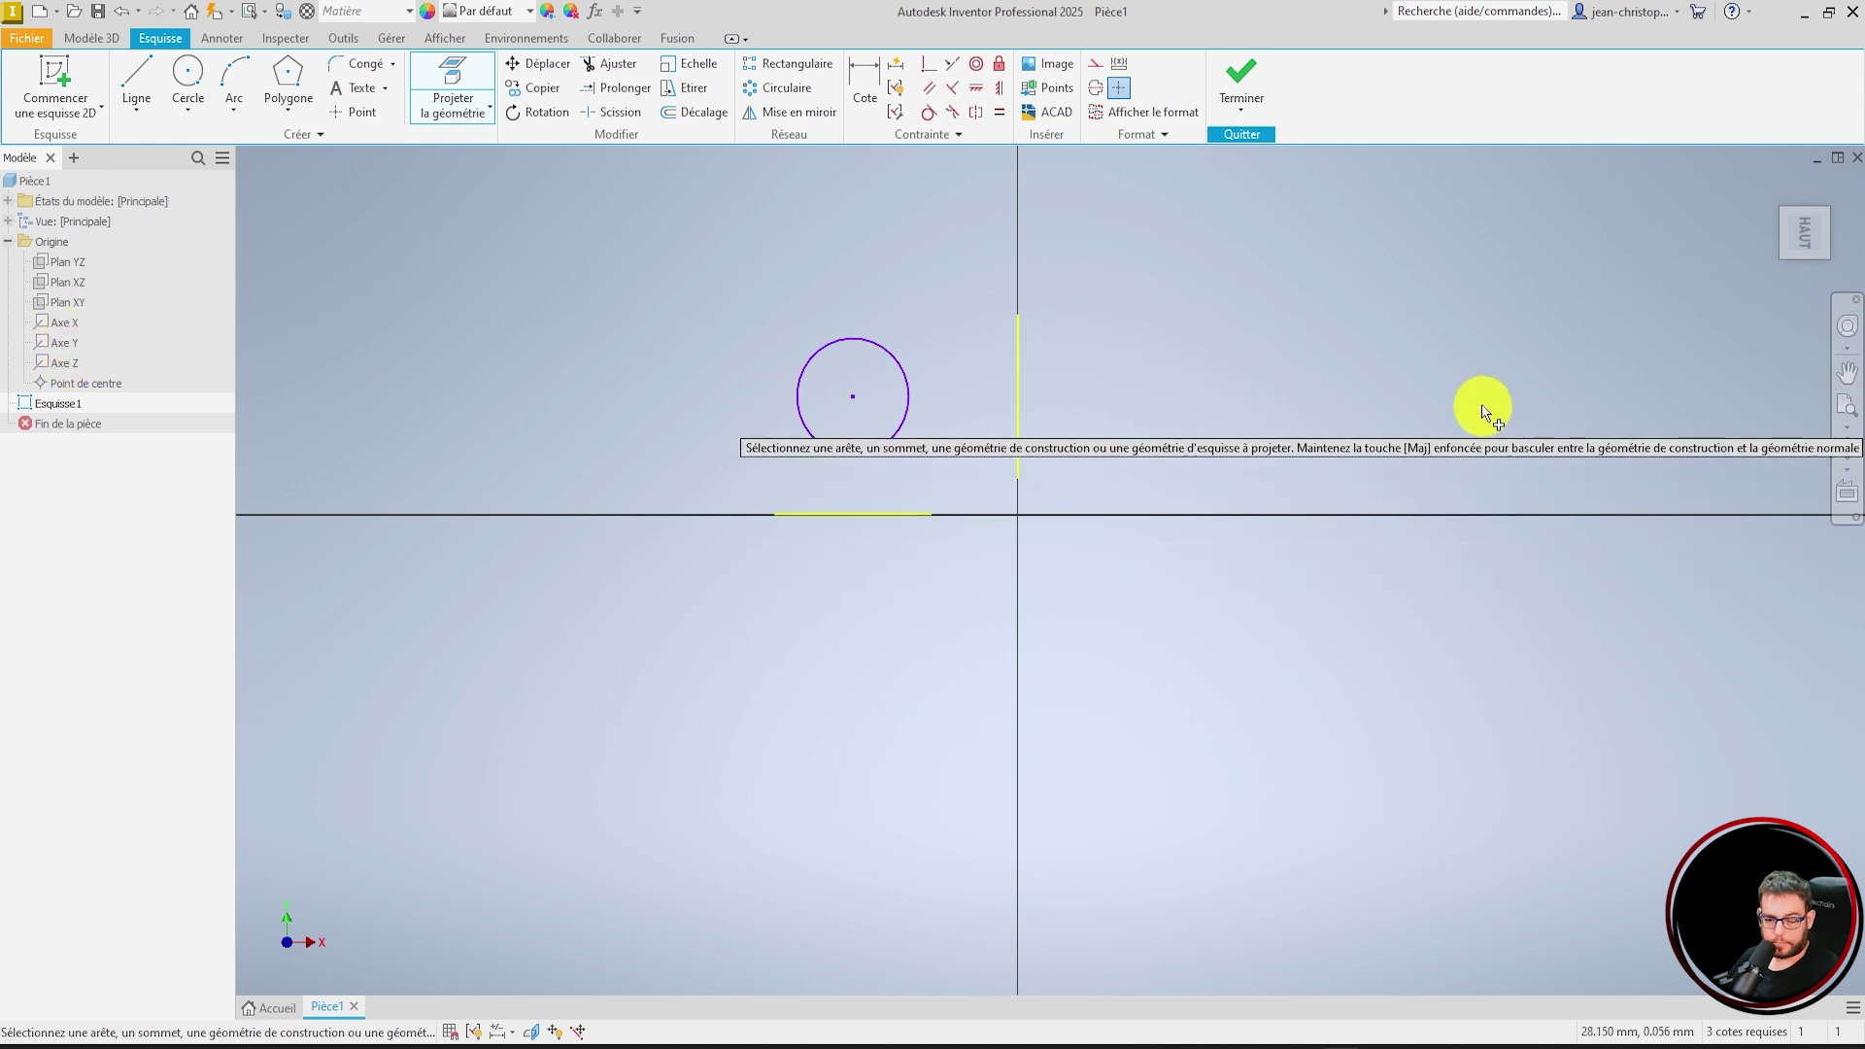
key("Escape")
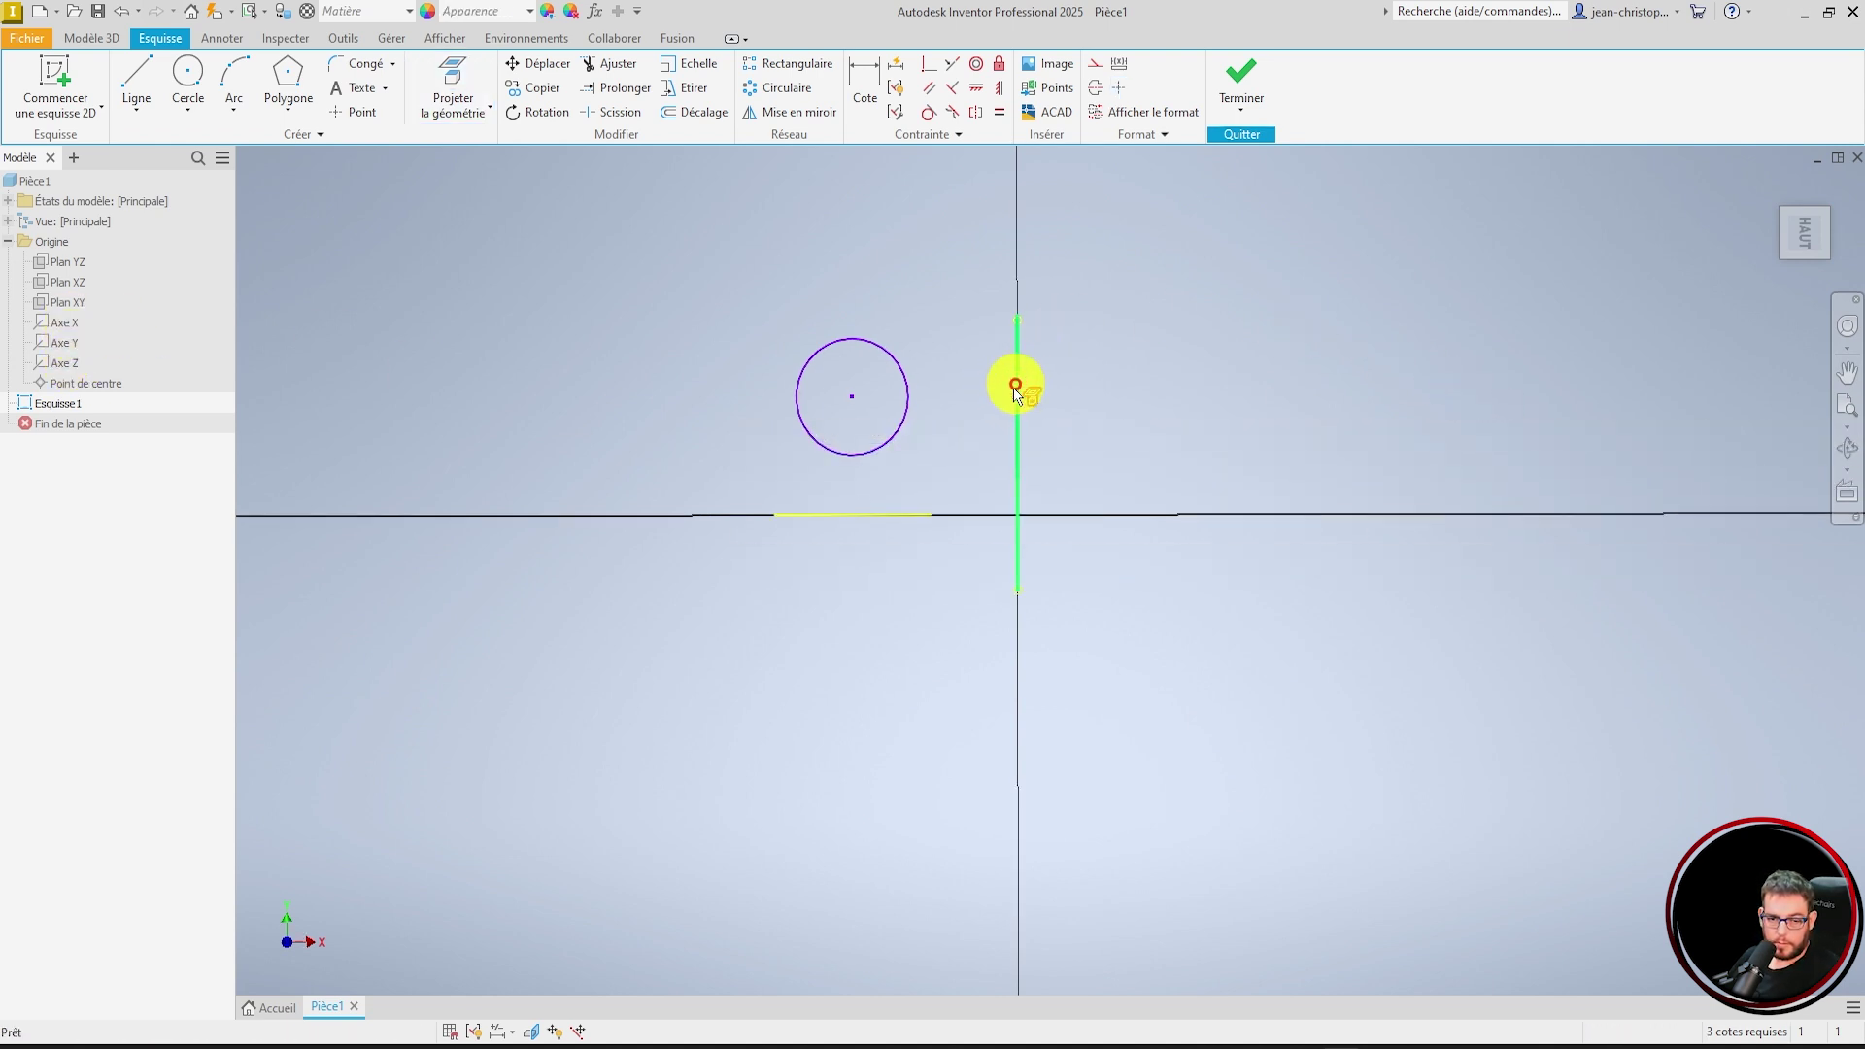
- Convert both projected axis lines to construction geometry
left_click(1014, 389)
left_click(849, 513, "ctrl")
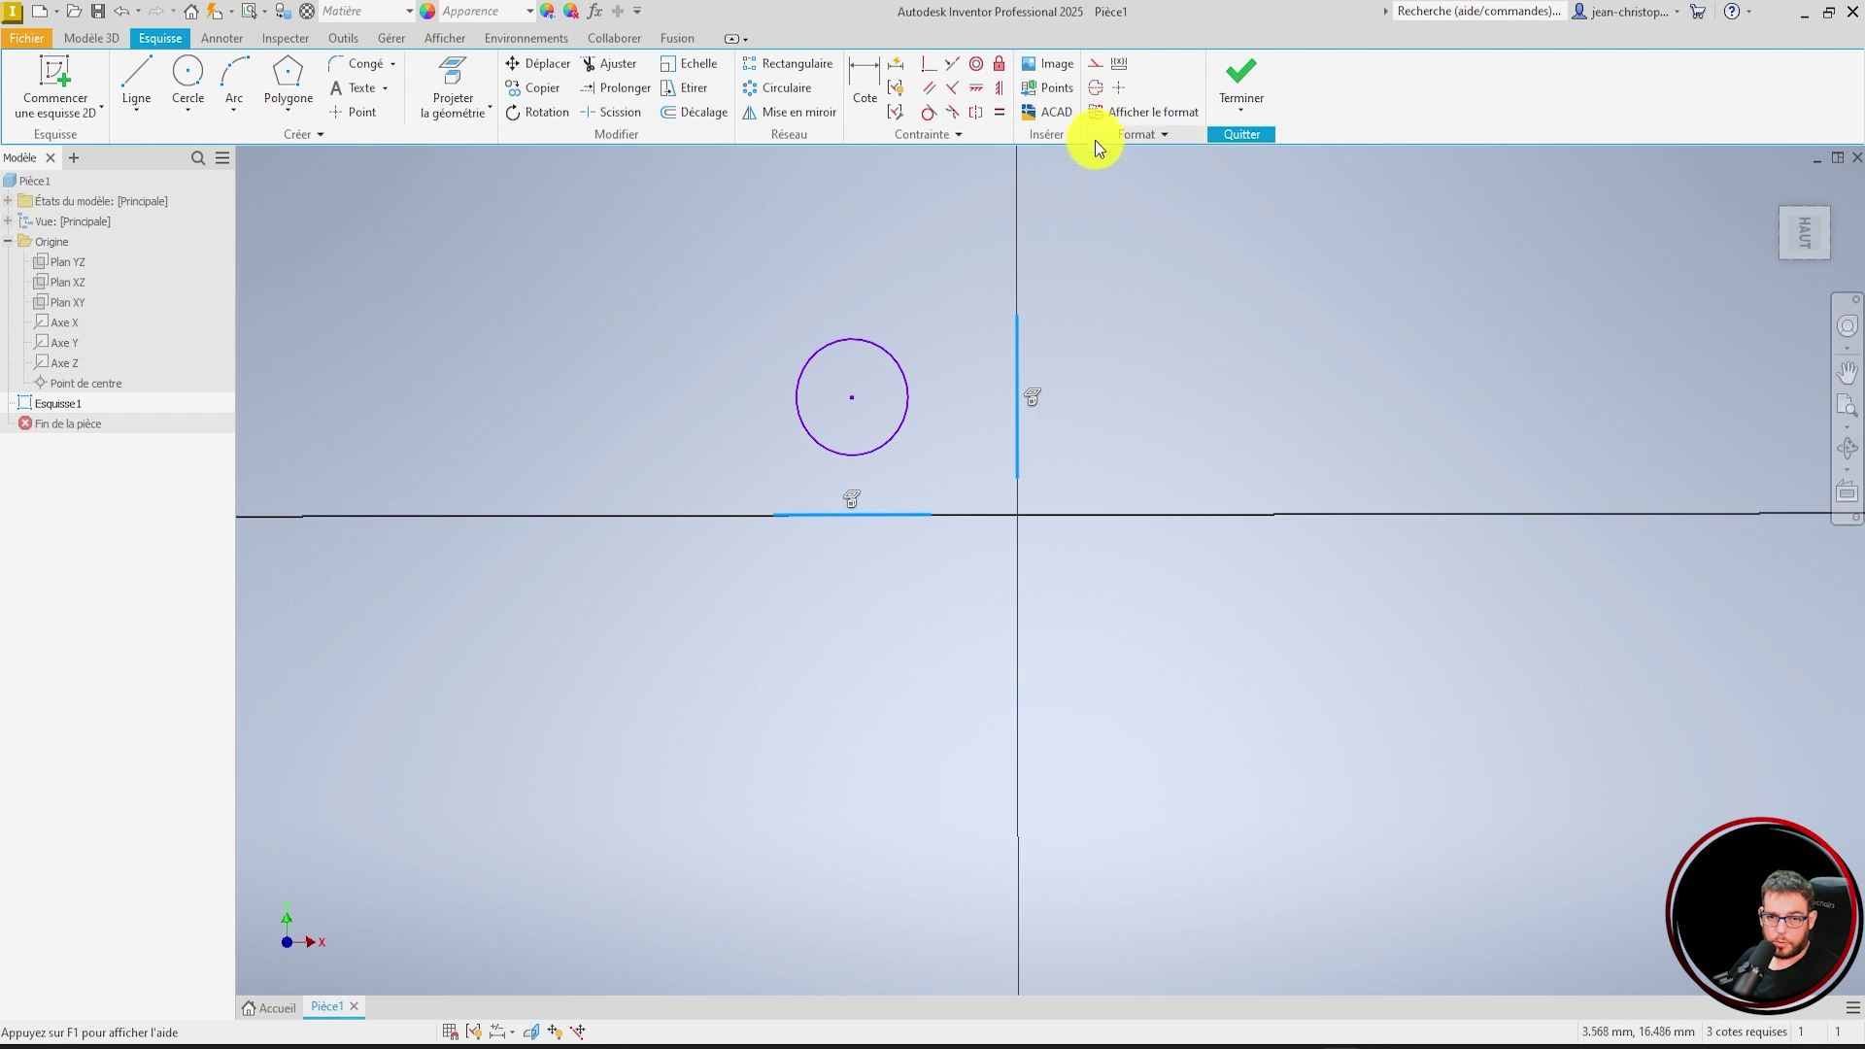
left_click(1096, 73)
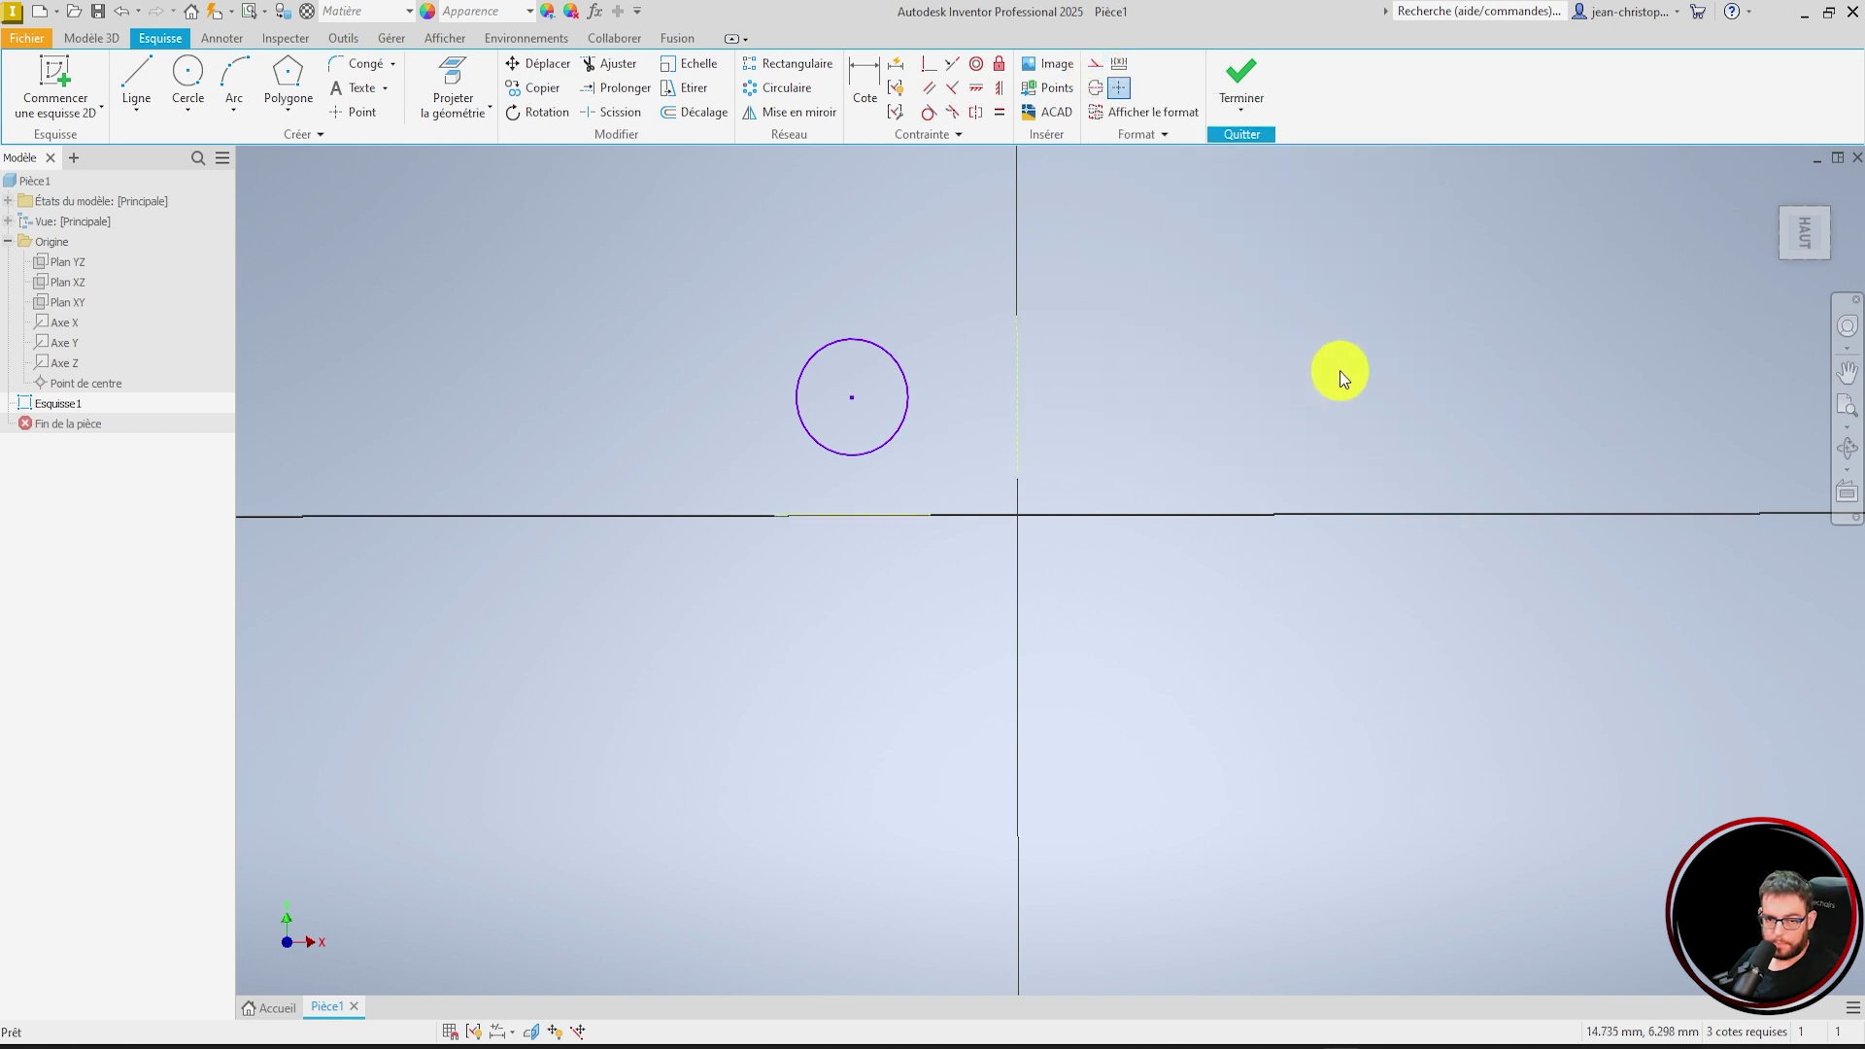
- Start a rectangular pattern of the circle, with direction 1 along the projected vertical axis and direction 2 along the projected horizontal axis
left_click(783, 64)
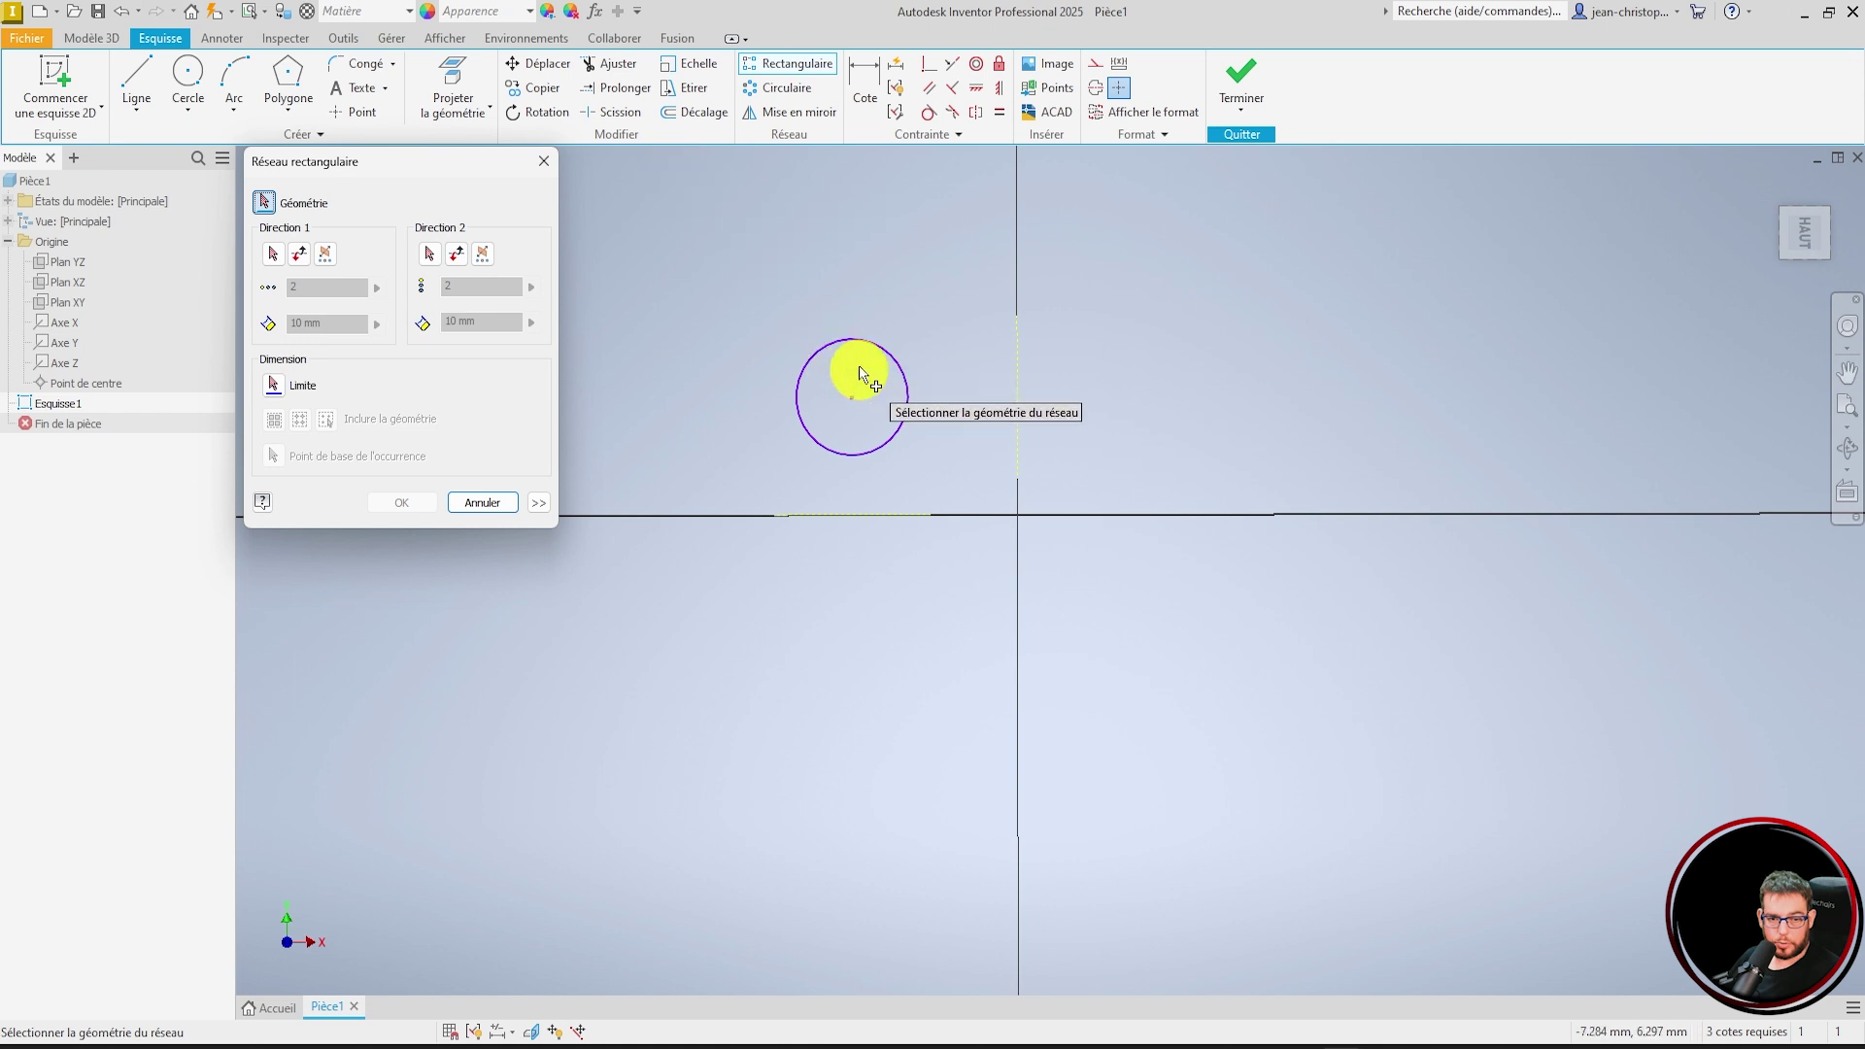
left_click(853, 339)
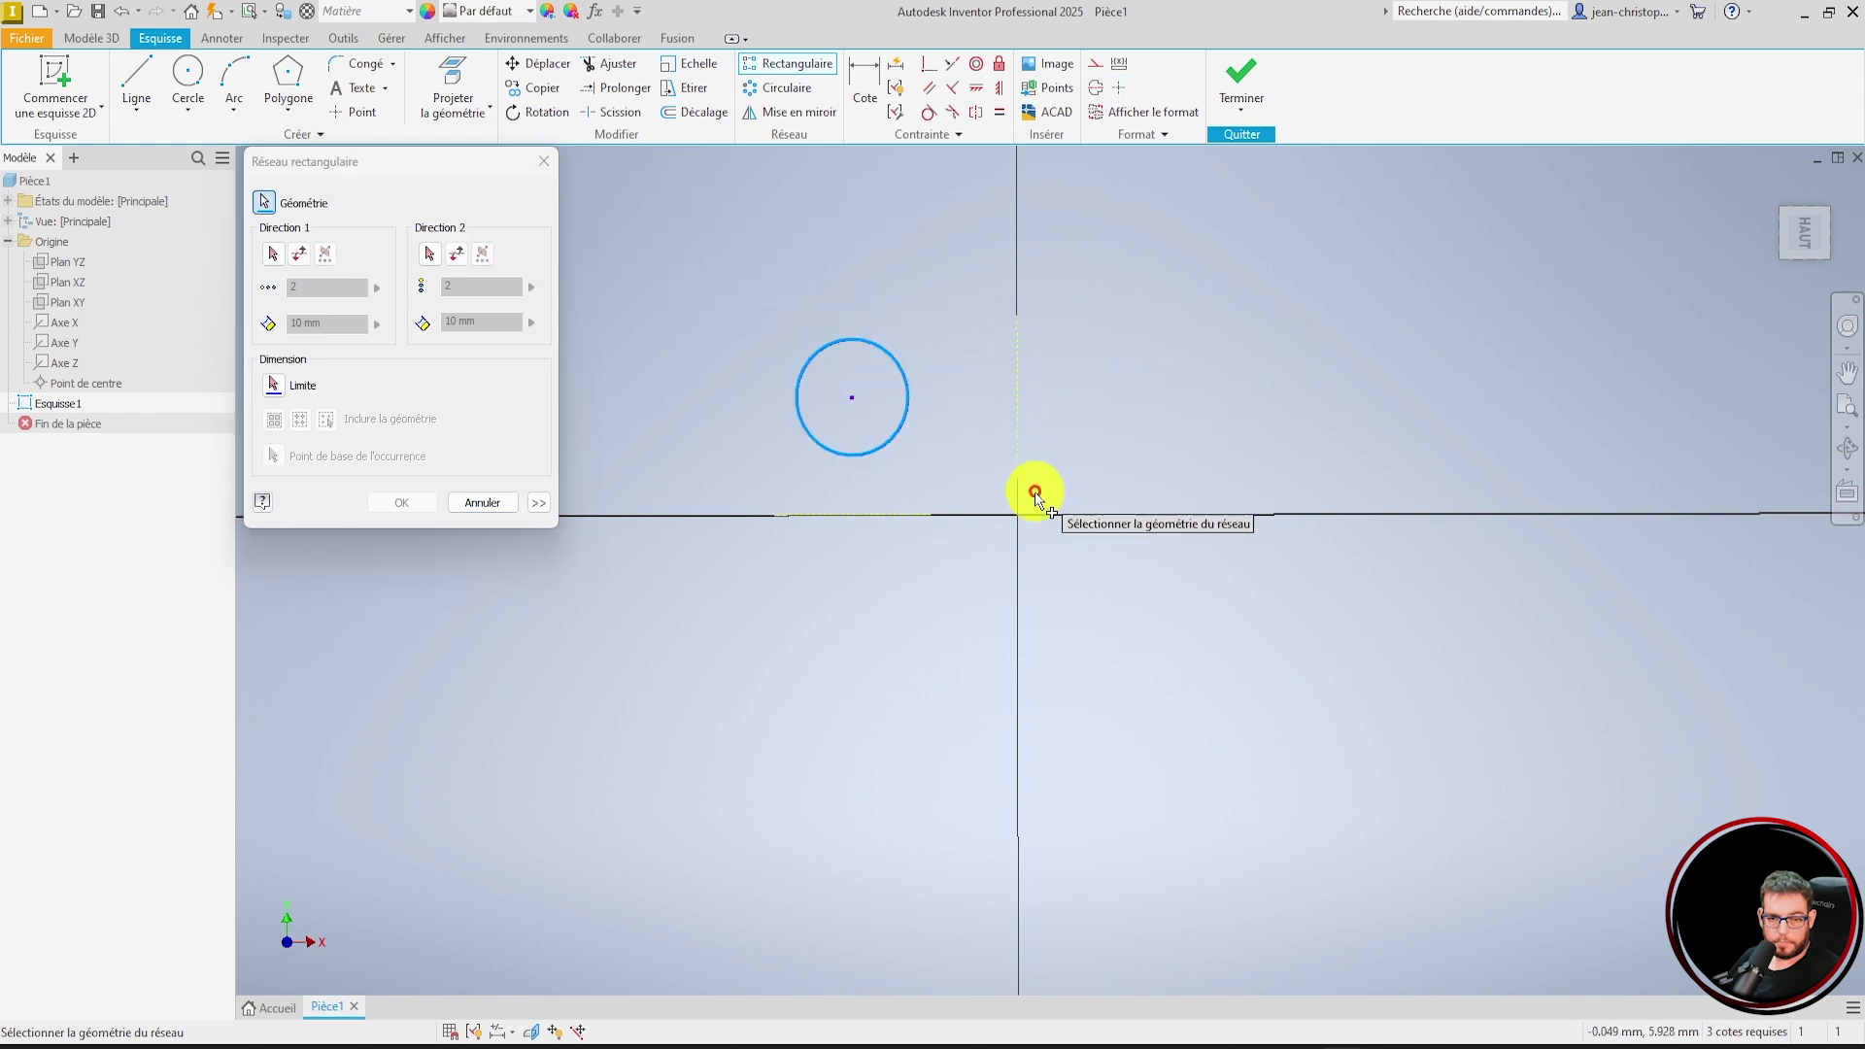
left_click(273, 254)
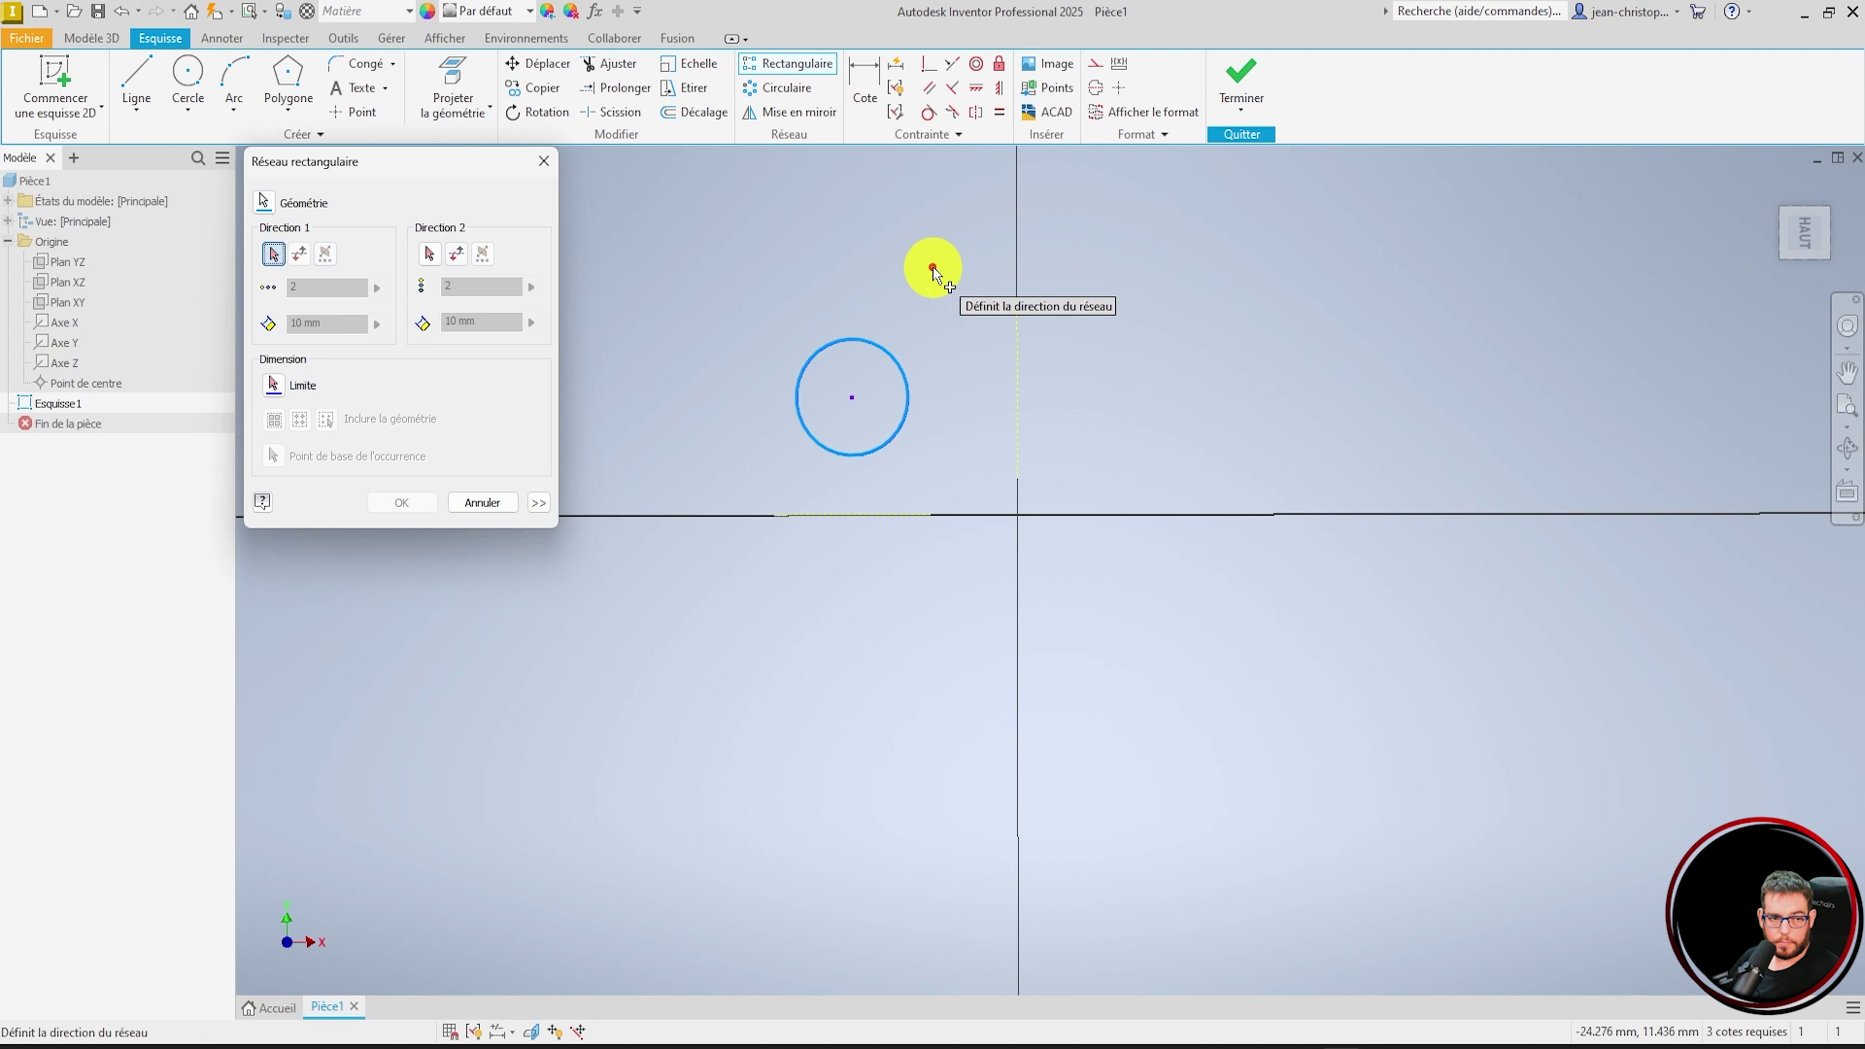
left_click(1017, 361)
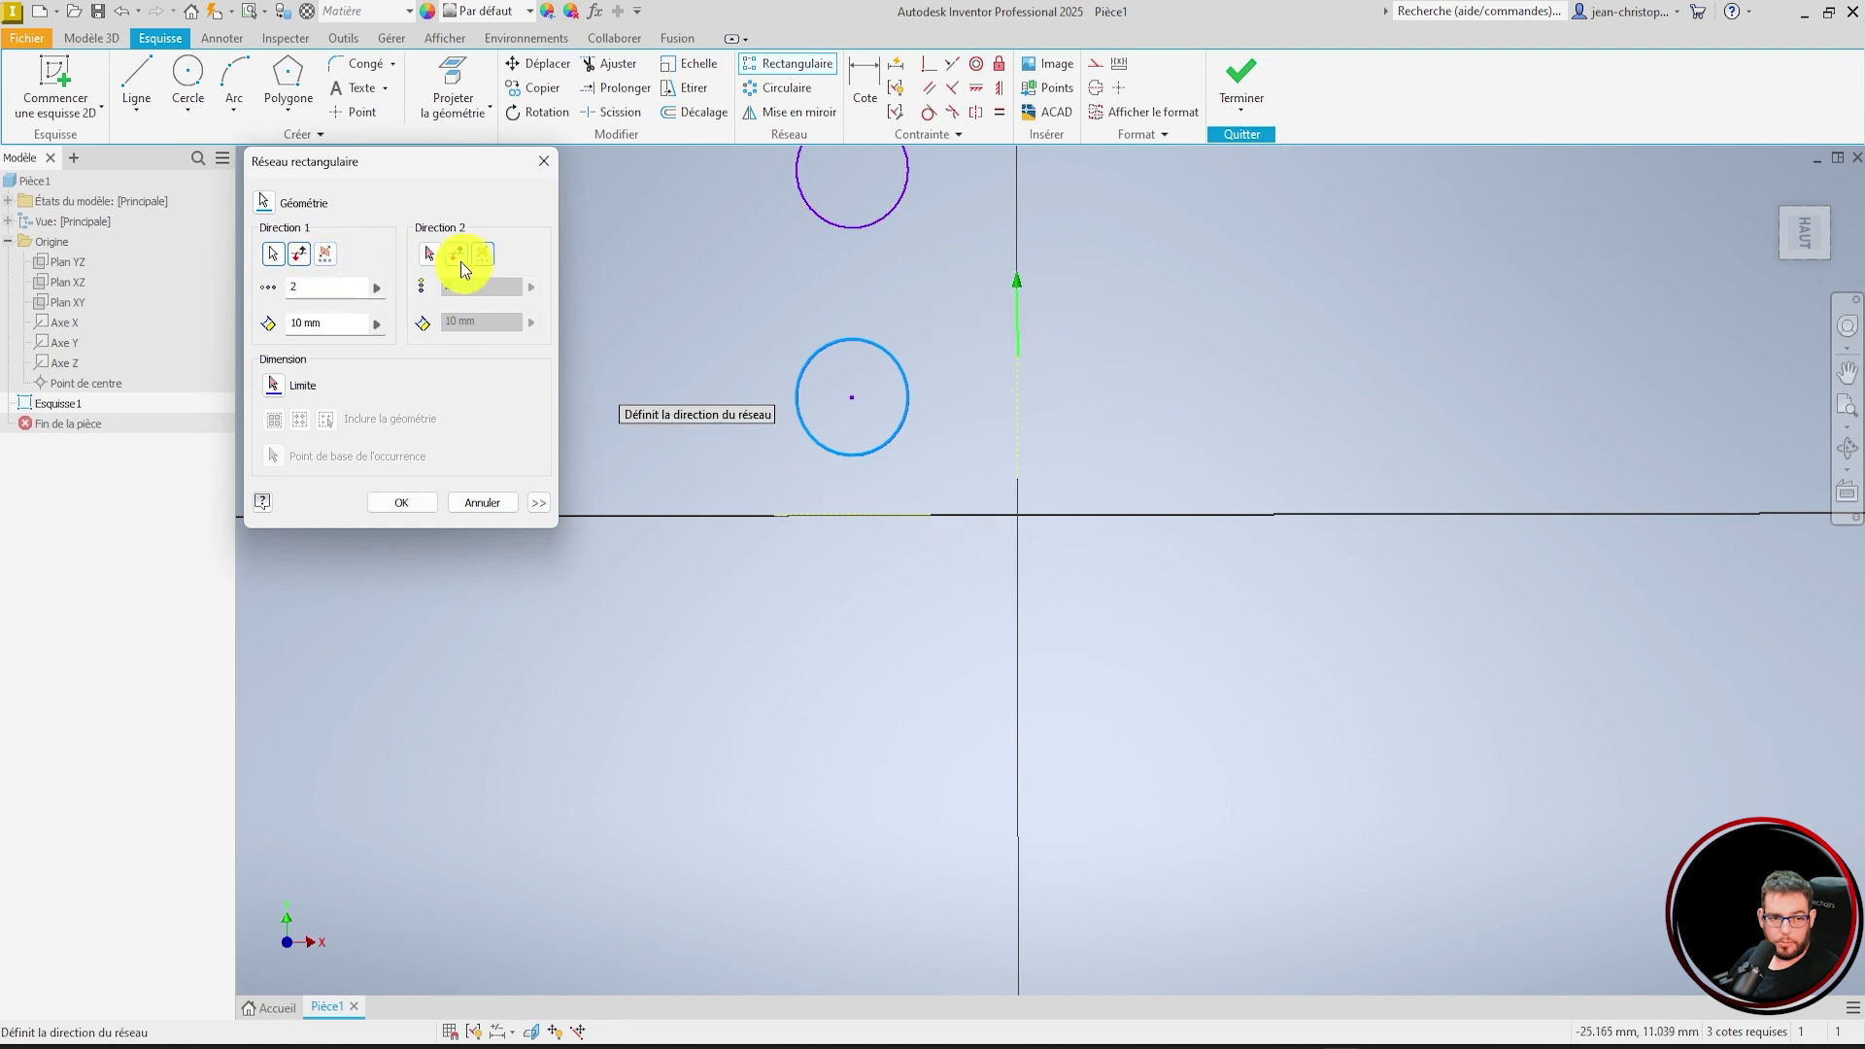
left_click(430, 254)
left_click(844, 518)
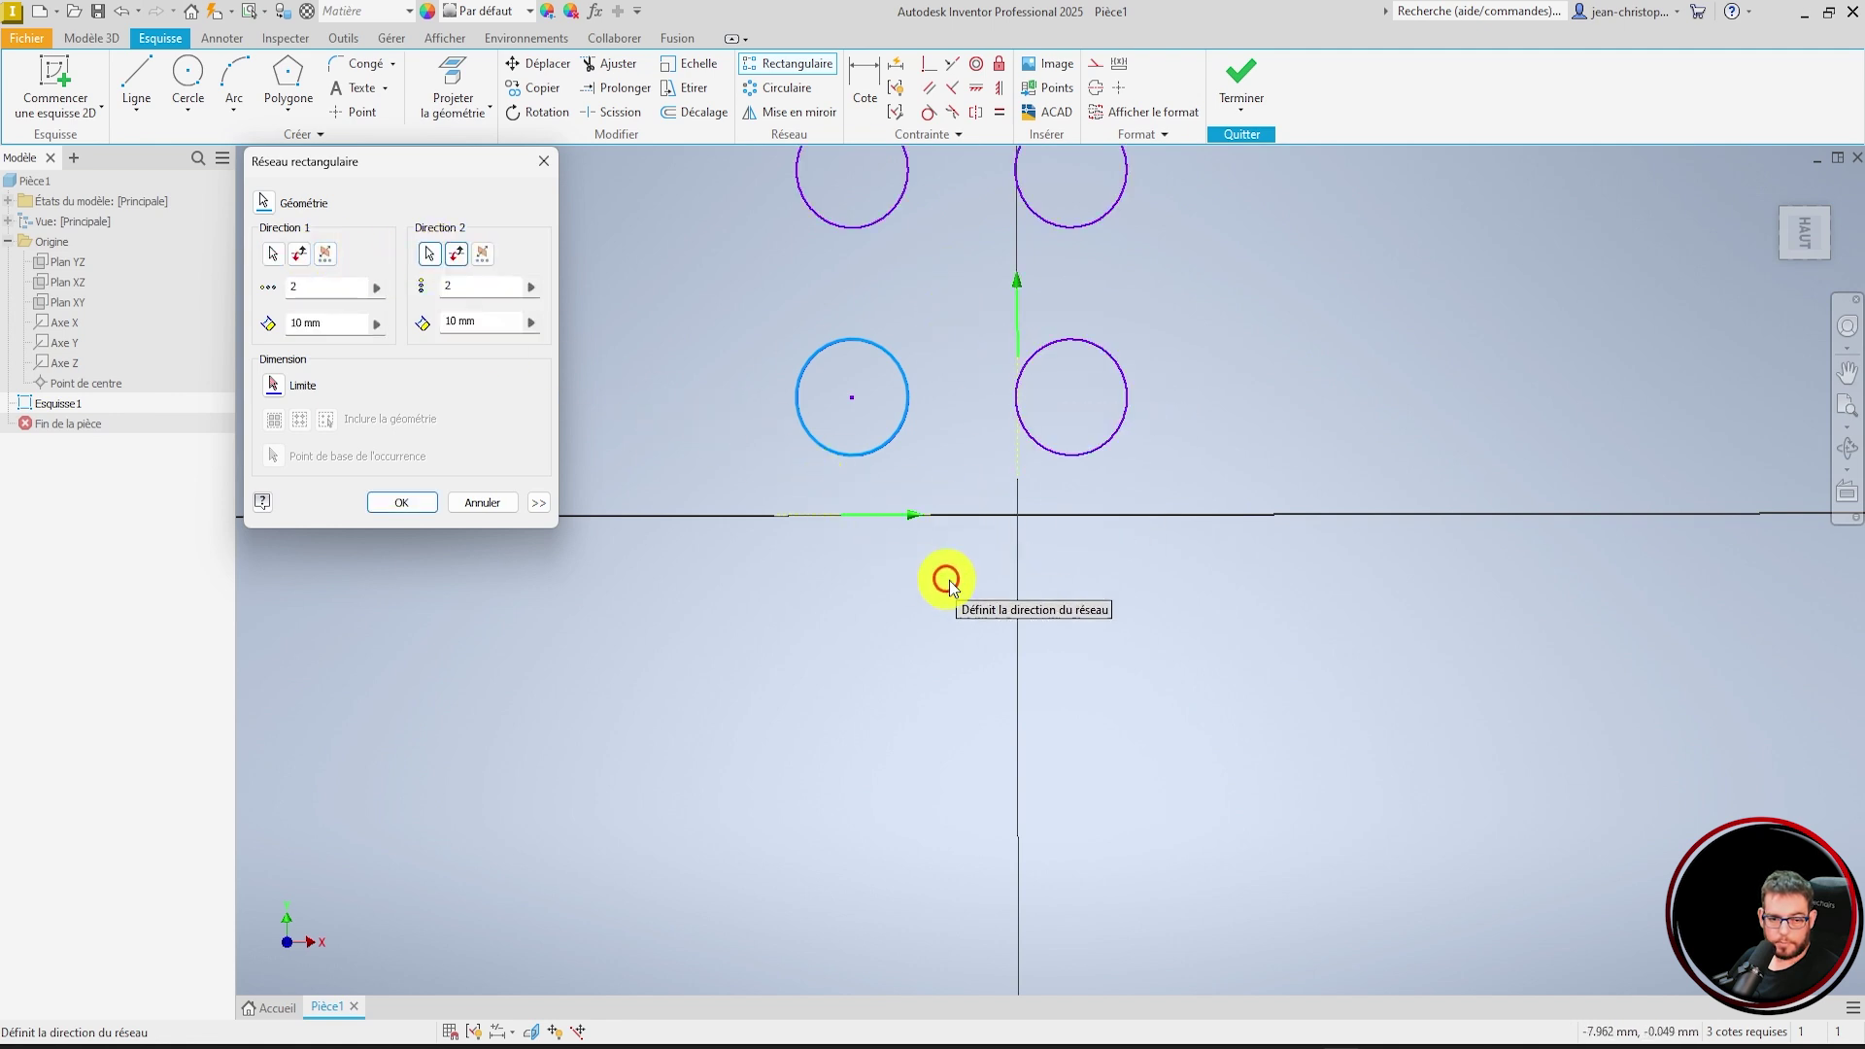
scroll(1133, 699, "down", 4)
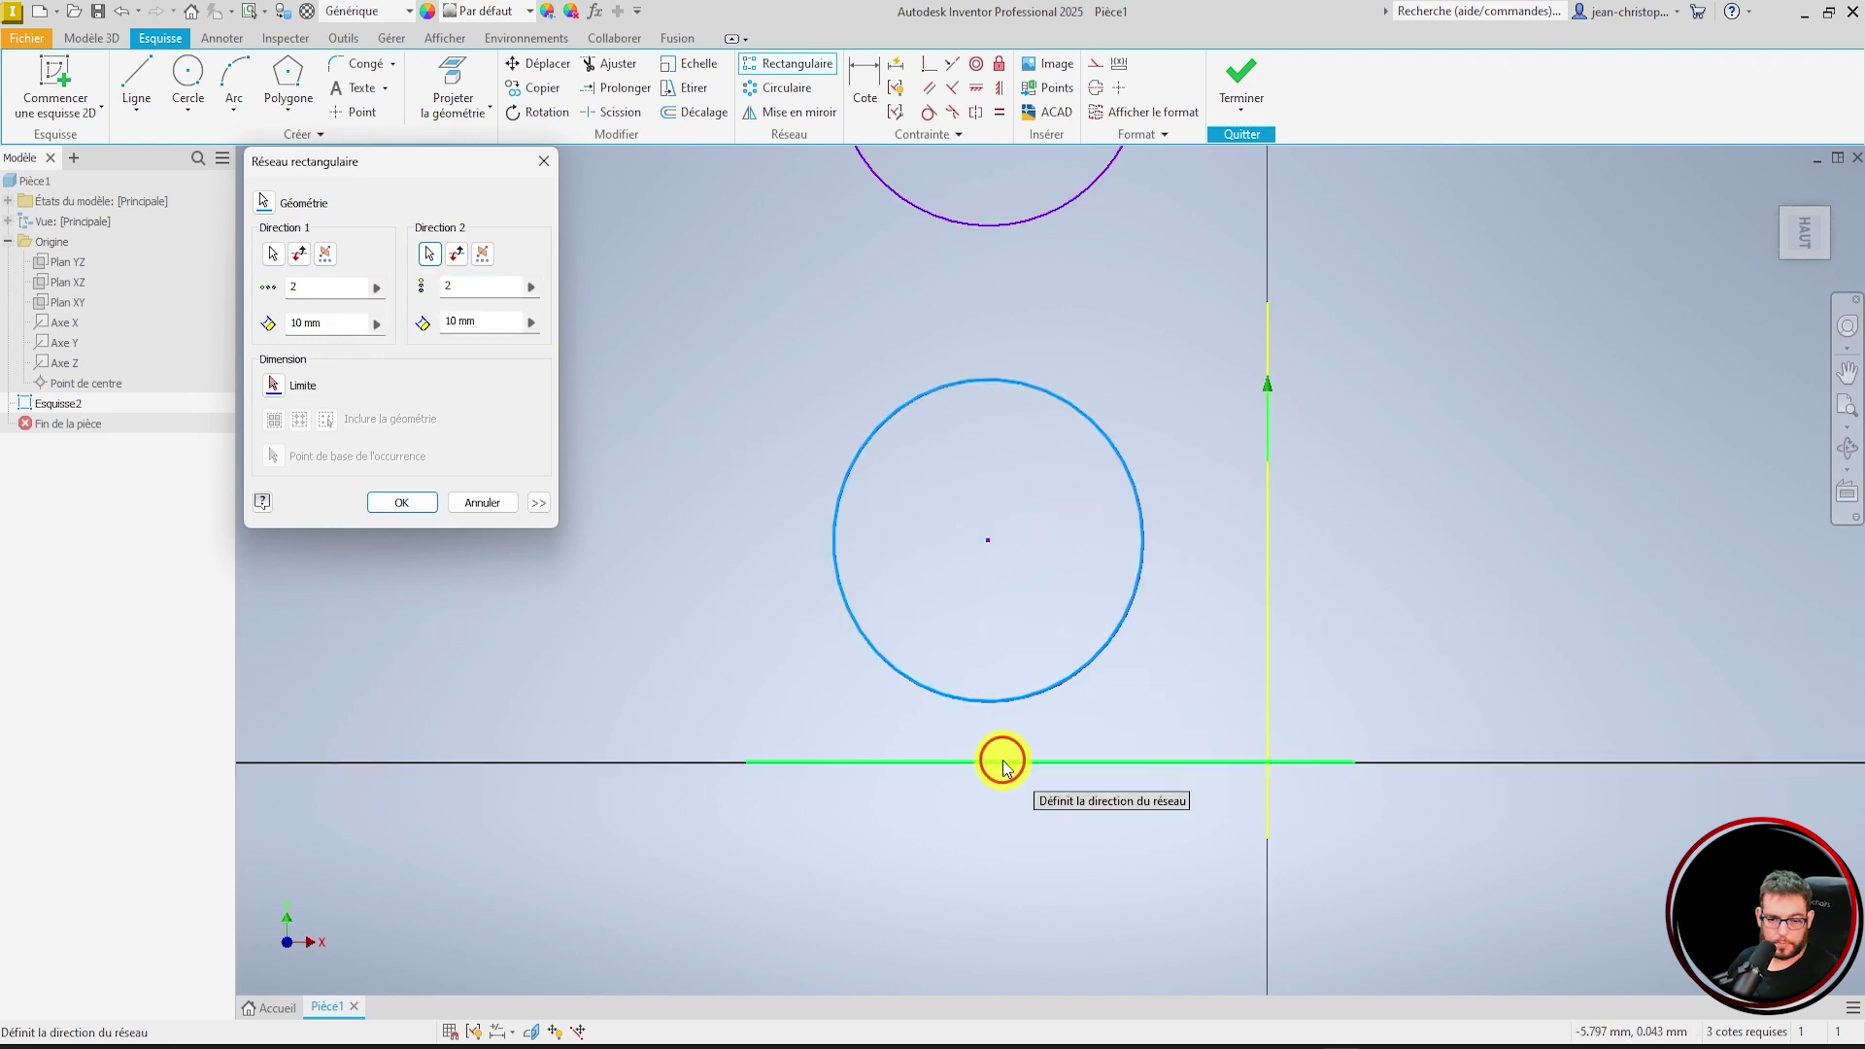
left_click(1000, 758)
scroll(1127, 700, "down", 4)
scroll(1140, 720, "up", 2)
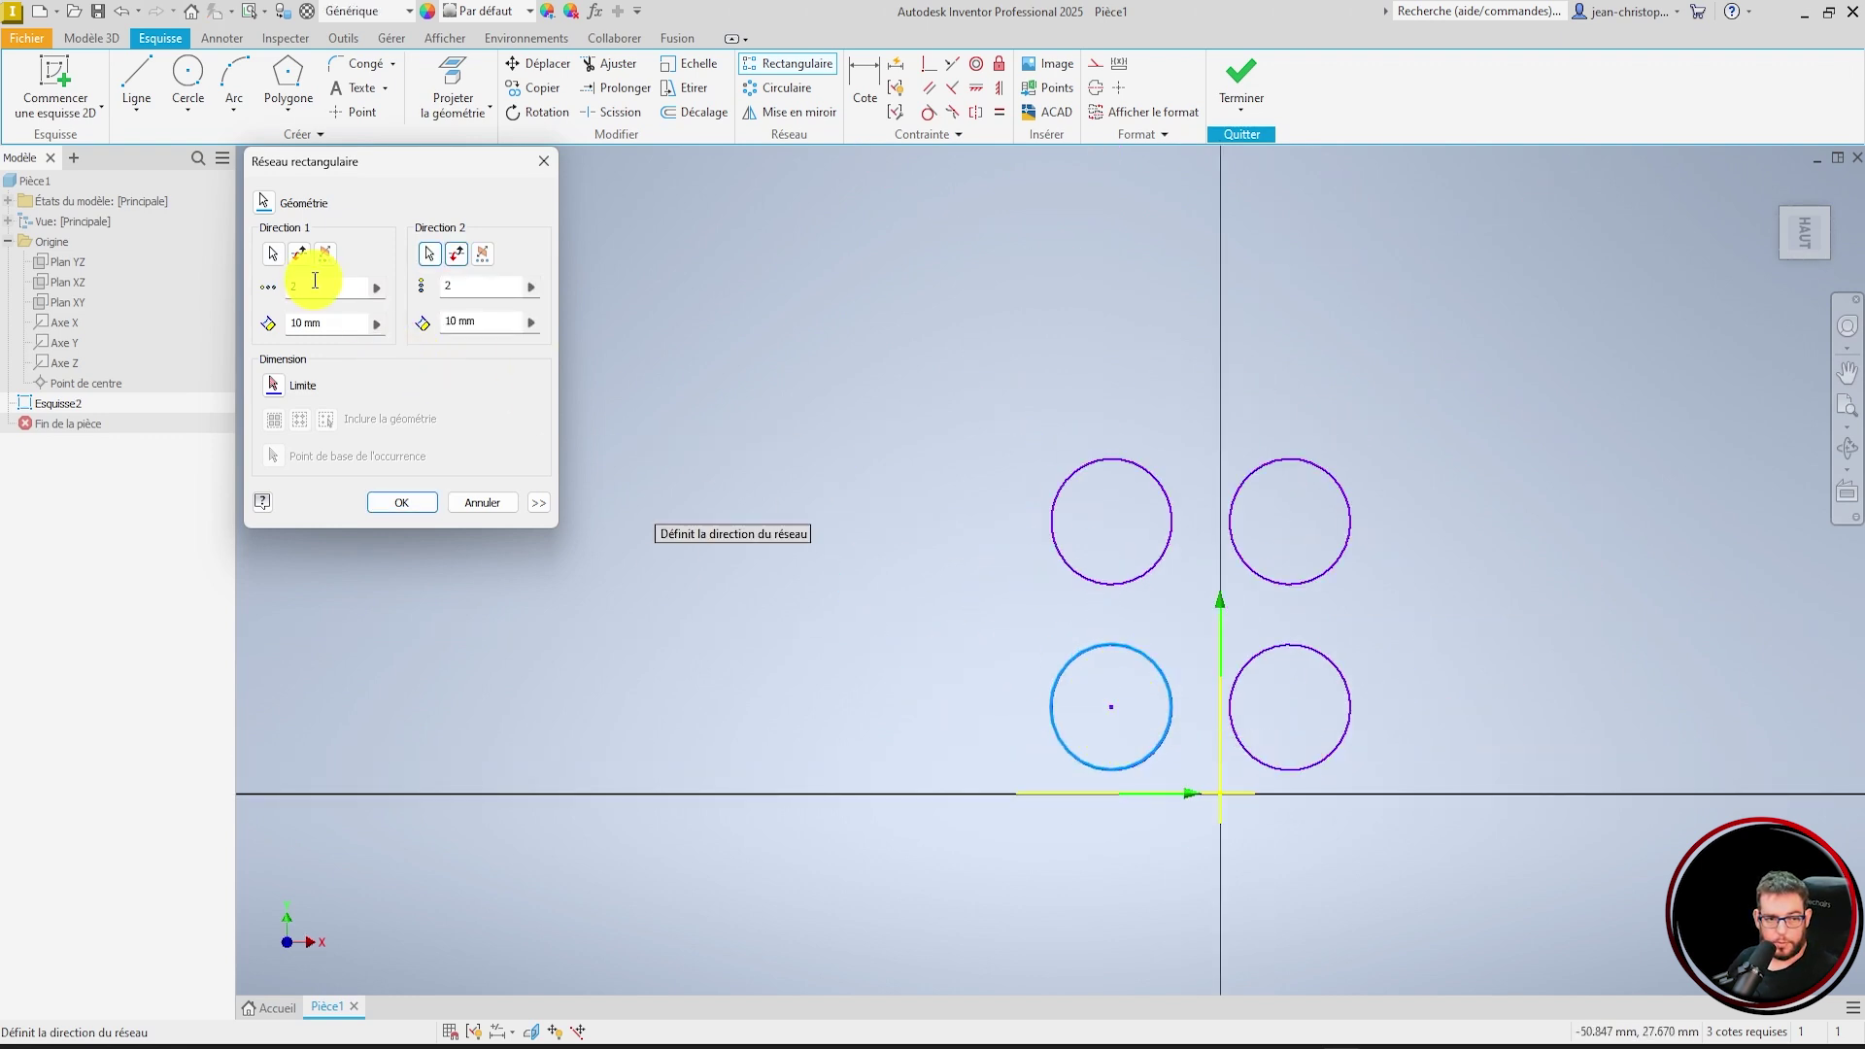
- Set the rectangular pattern to 6 instances in direction 1 and 6 in direction 2
left_click(291, 286)
type("6+")
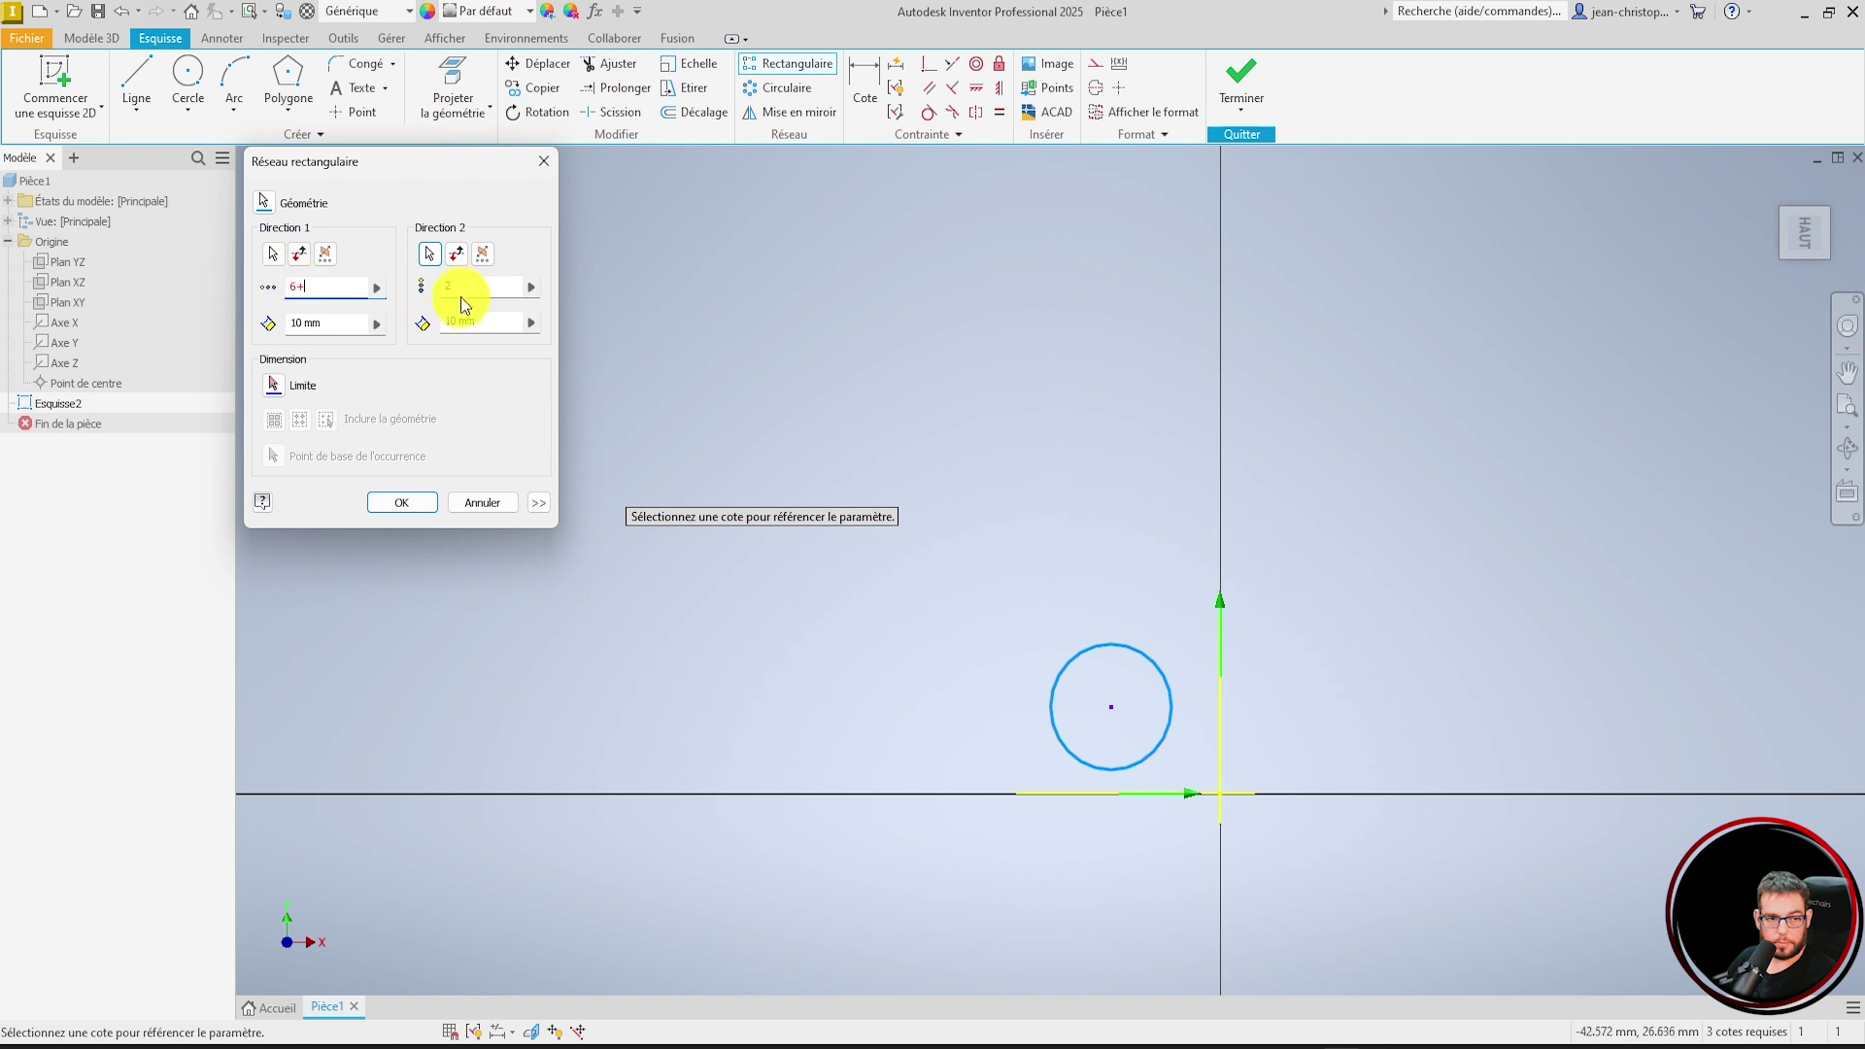
key("BackSpace")
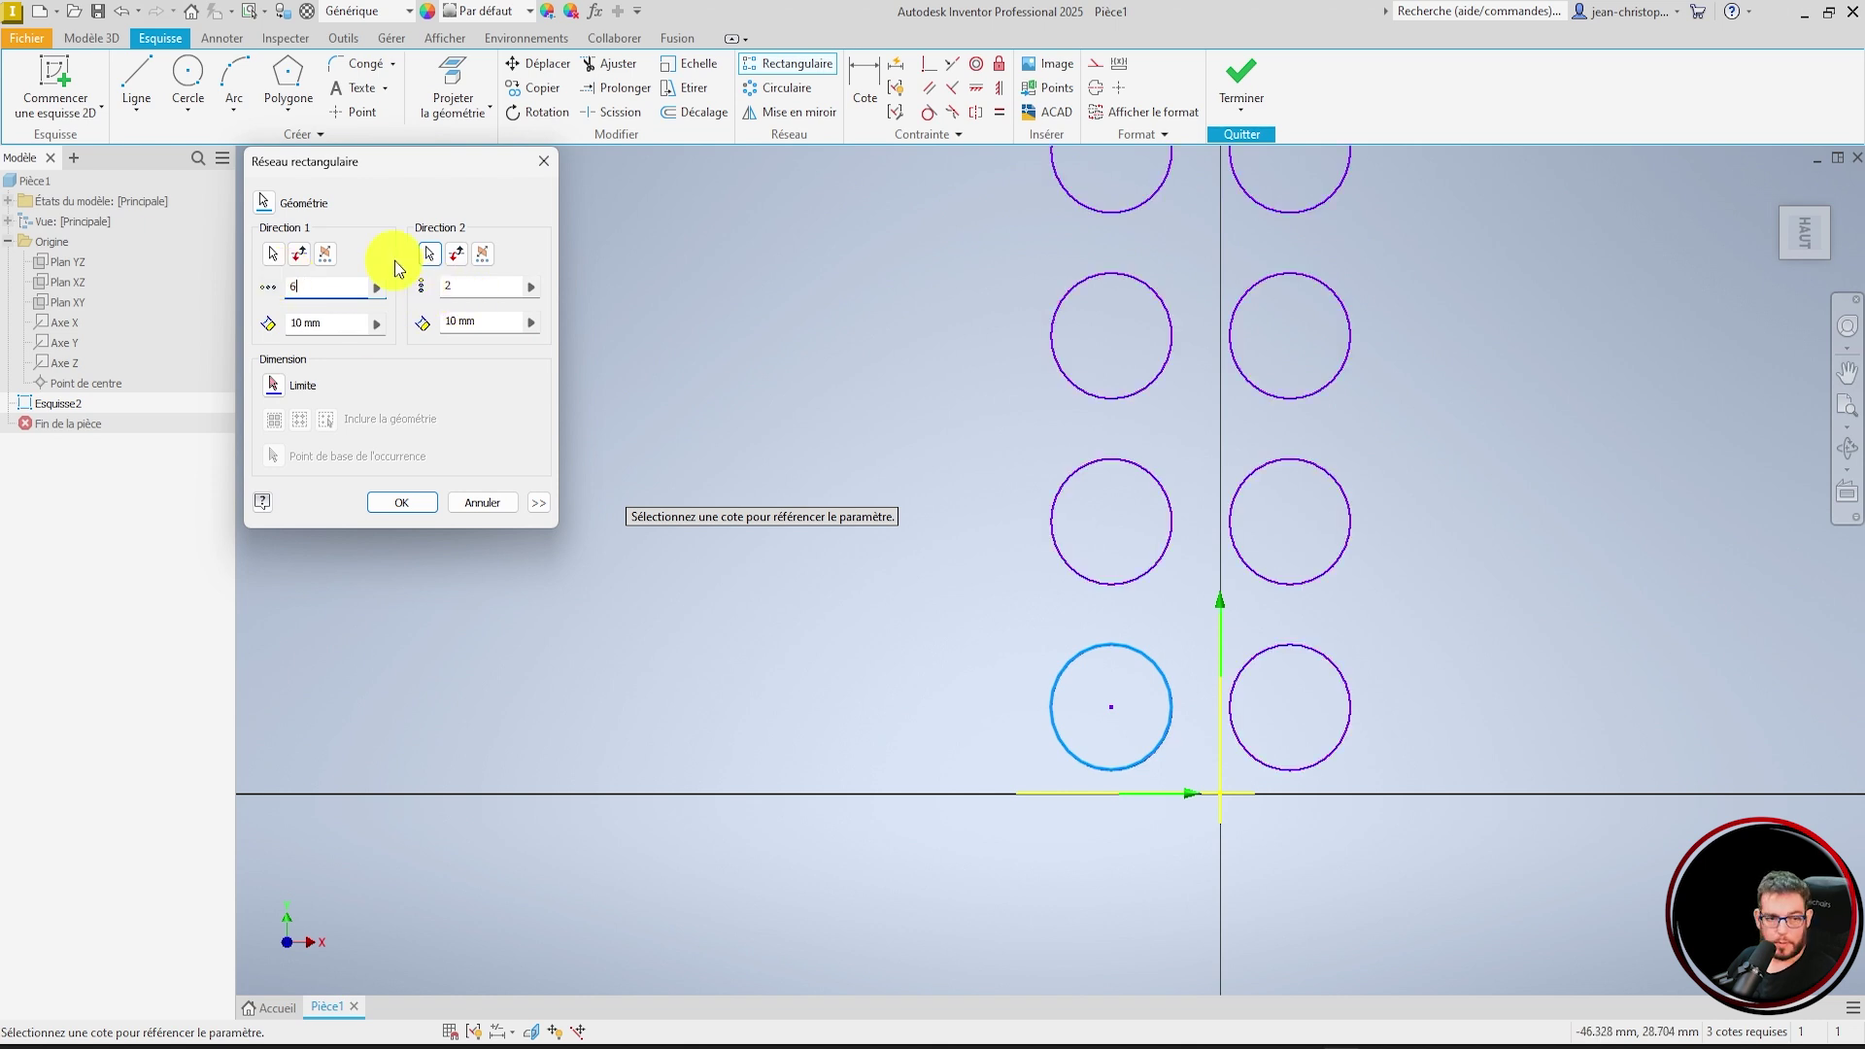
double_click(466, 286)
type("6")
- Set the pattern spacing to 15 mm in both directions and reverse direction 1 so the rows run downward
left_click(470, 321)
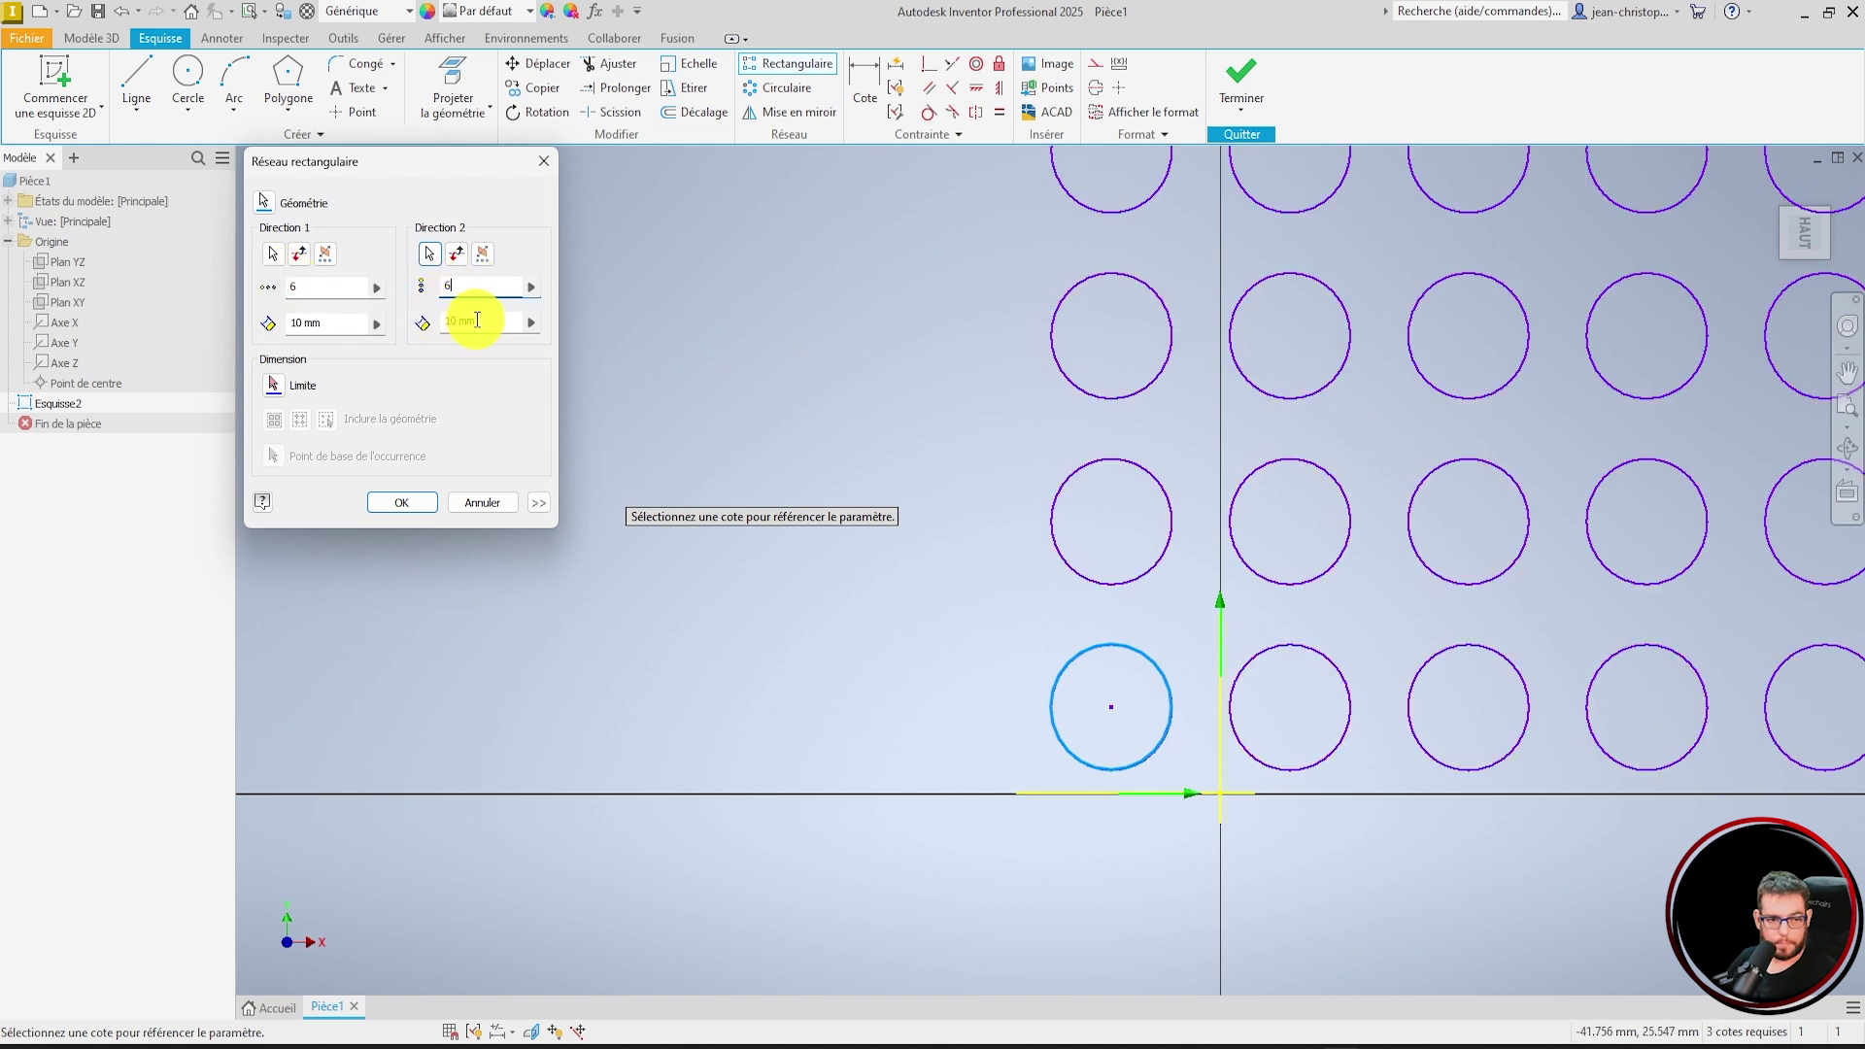
double_click(282, 322)
type("15")
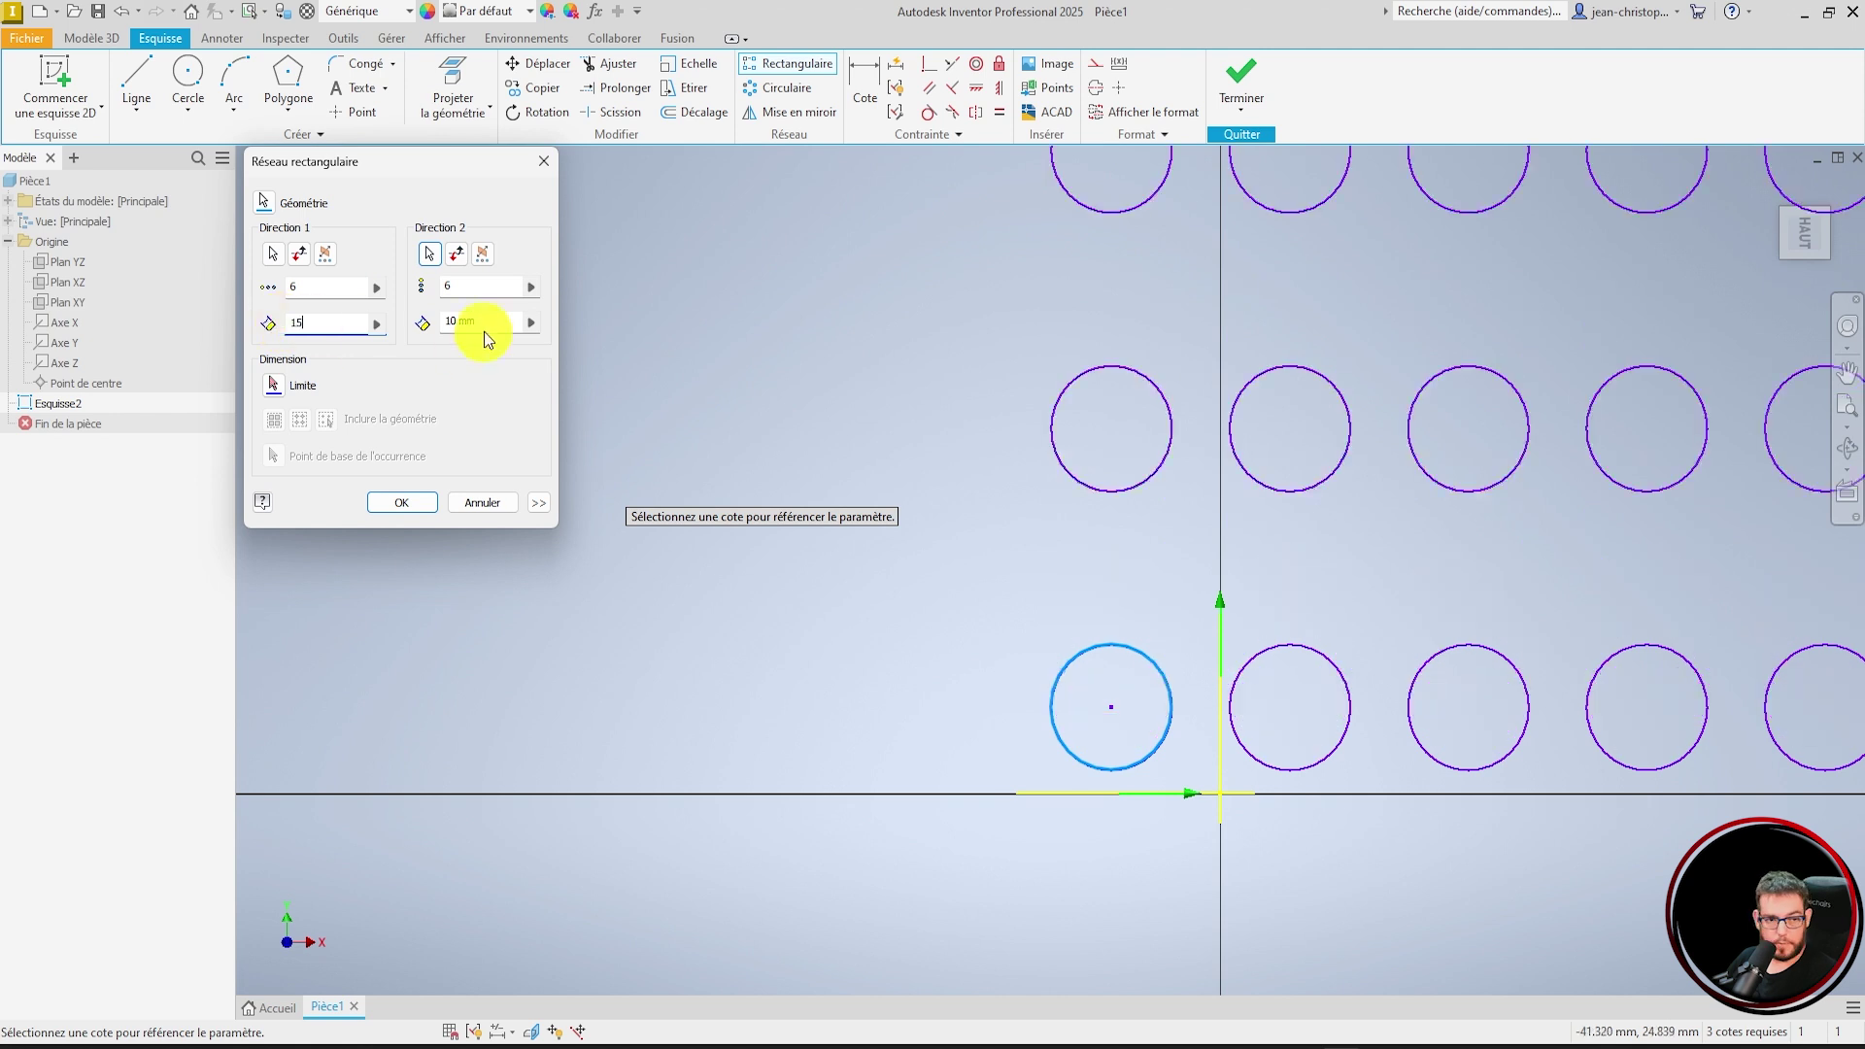
key("Tab")
type("15")
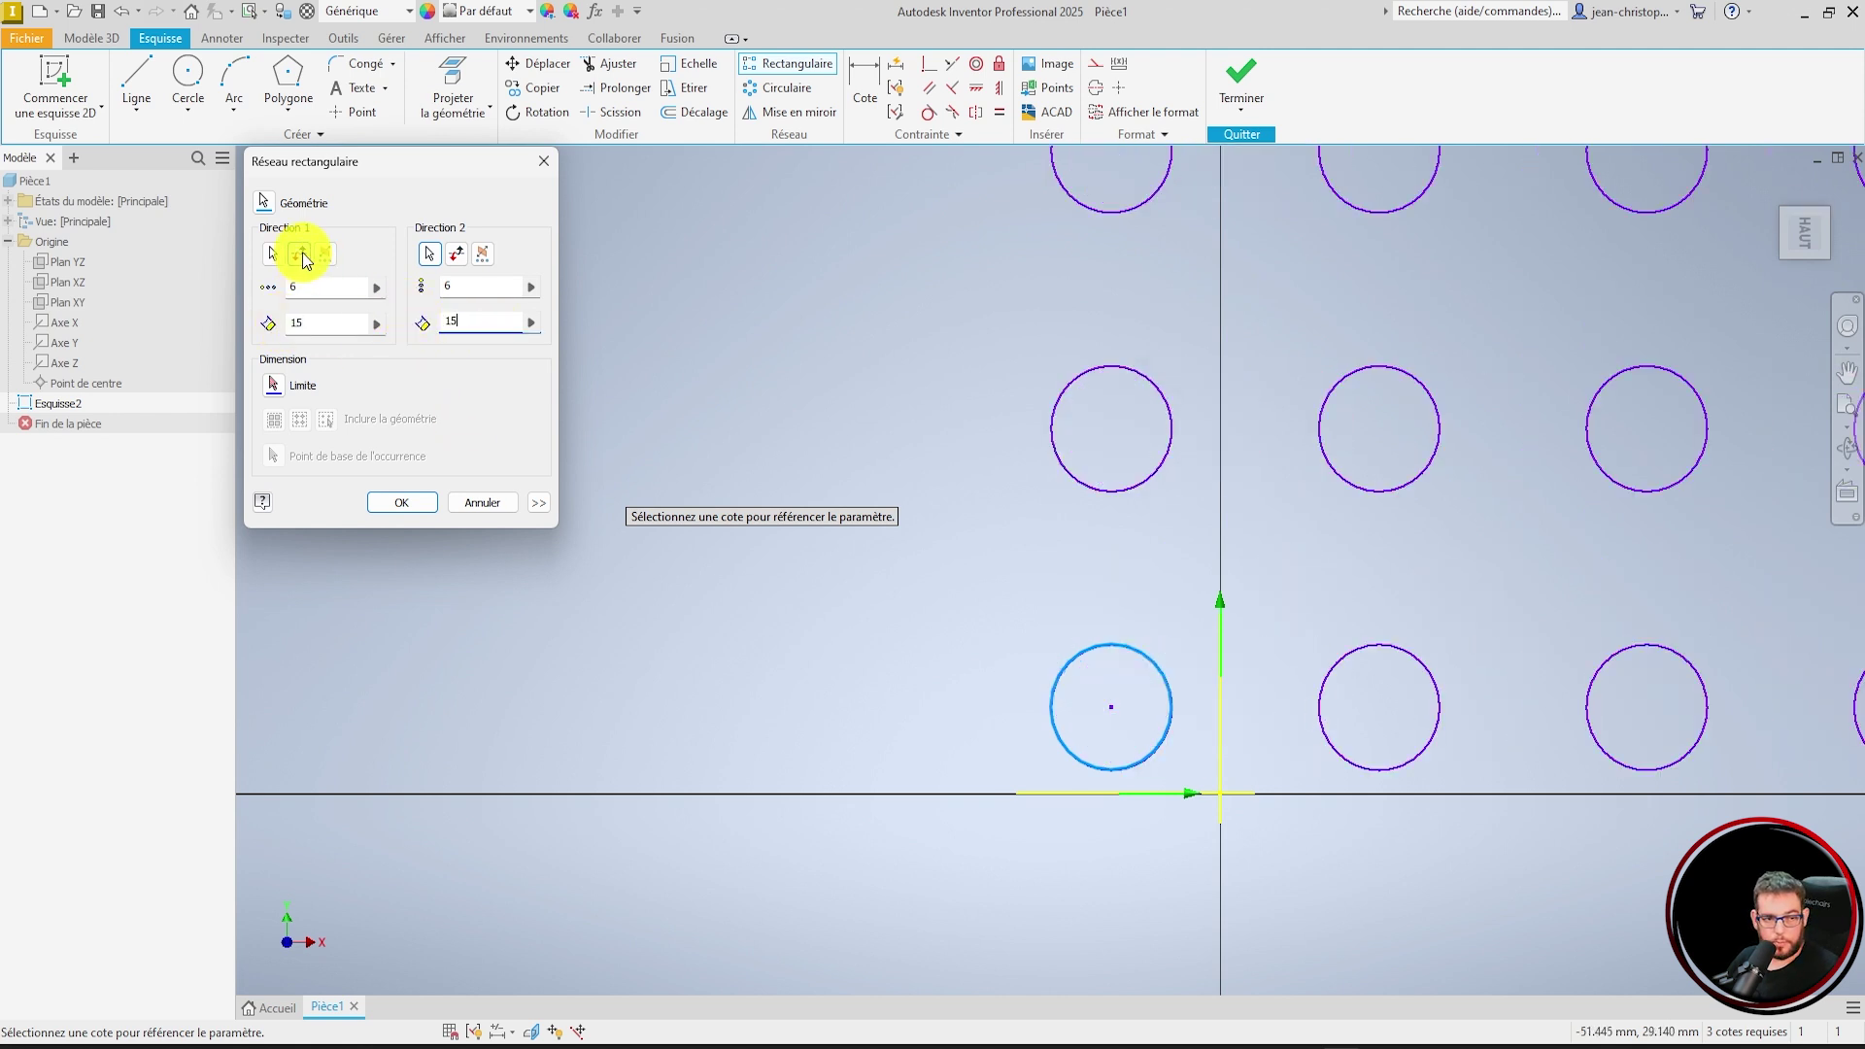
scroll(966, 481, "down", 5)
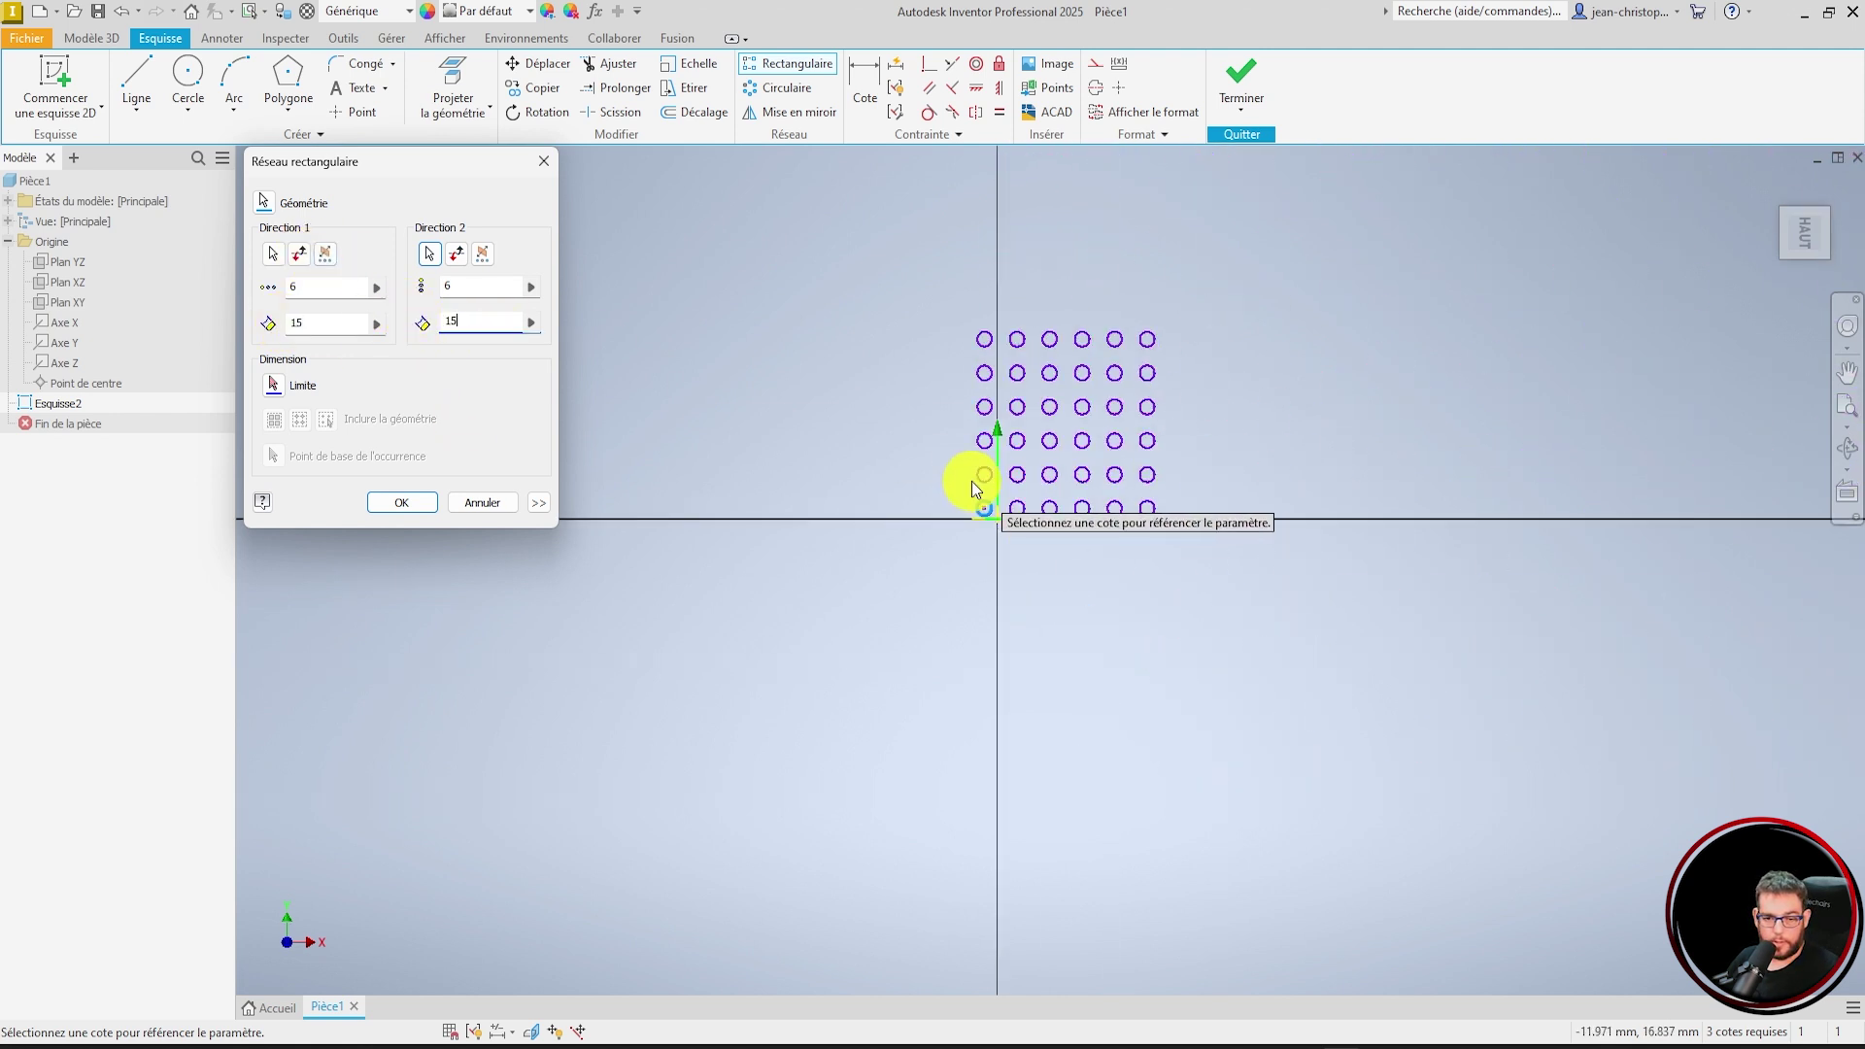
left_click(301, 255)
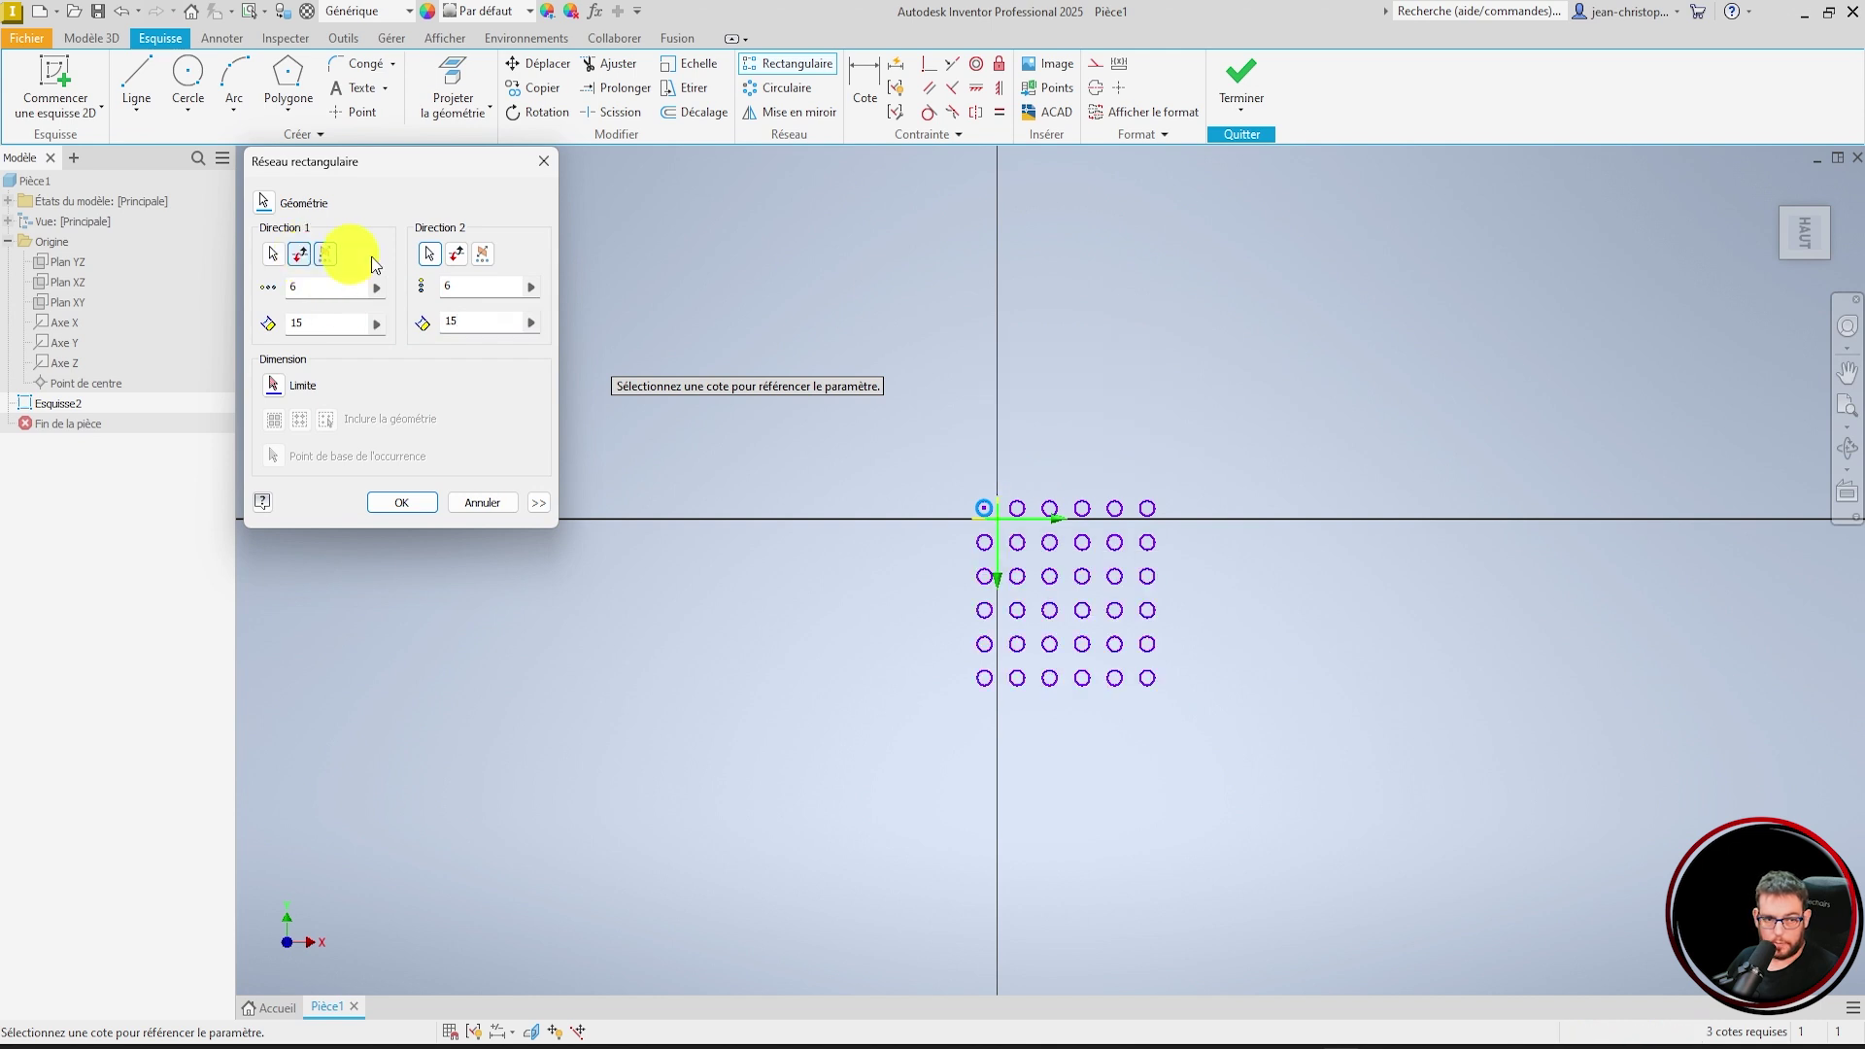
- Try reversing direction 2 and making direction 1 symmetric in the rectangular pattern, and leave the circle unpatterned
left_click(462, 260)
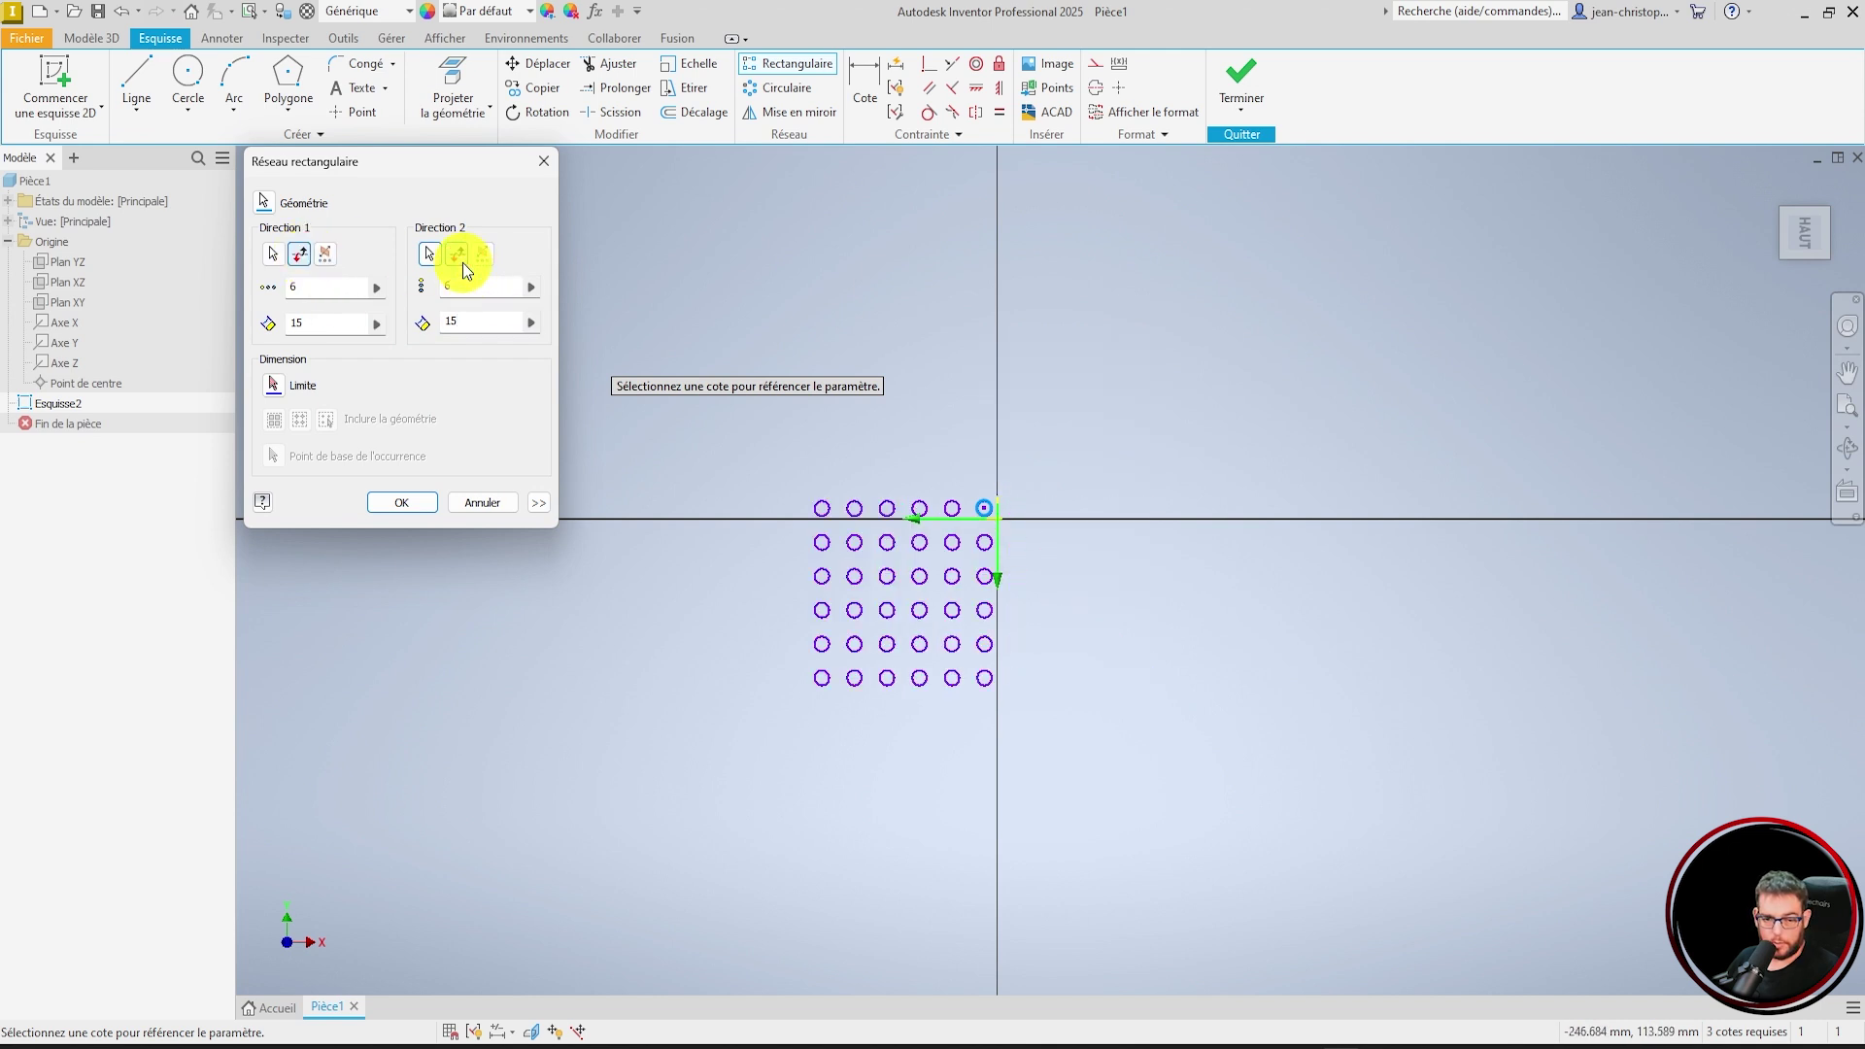
left_click(462, 263)
left_click(326, 254)
scroll(1045, 541, "up", 5)
scroll(1054, 549, "down", 2)
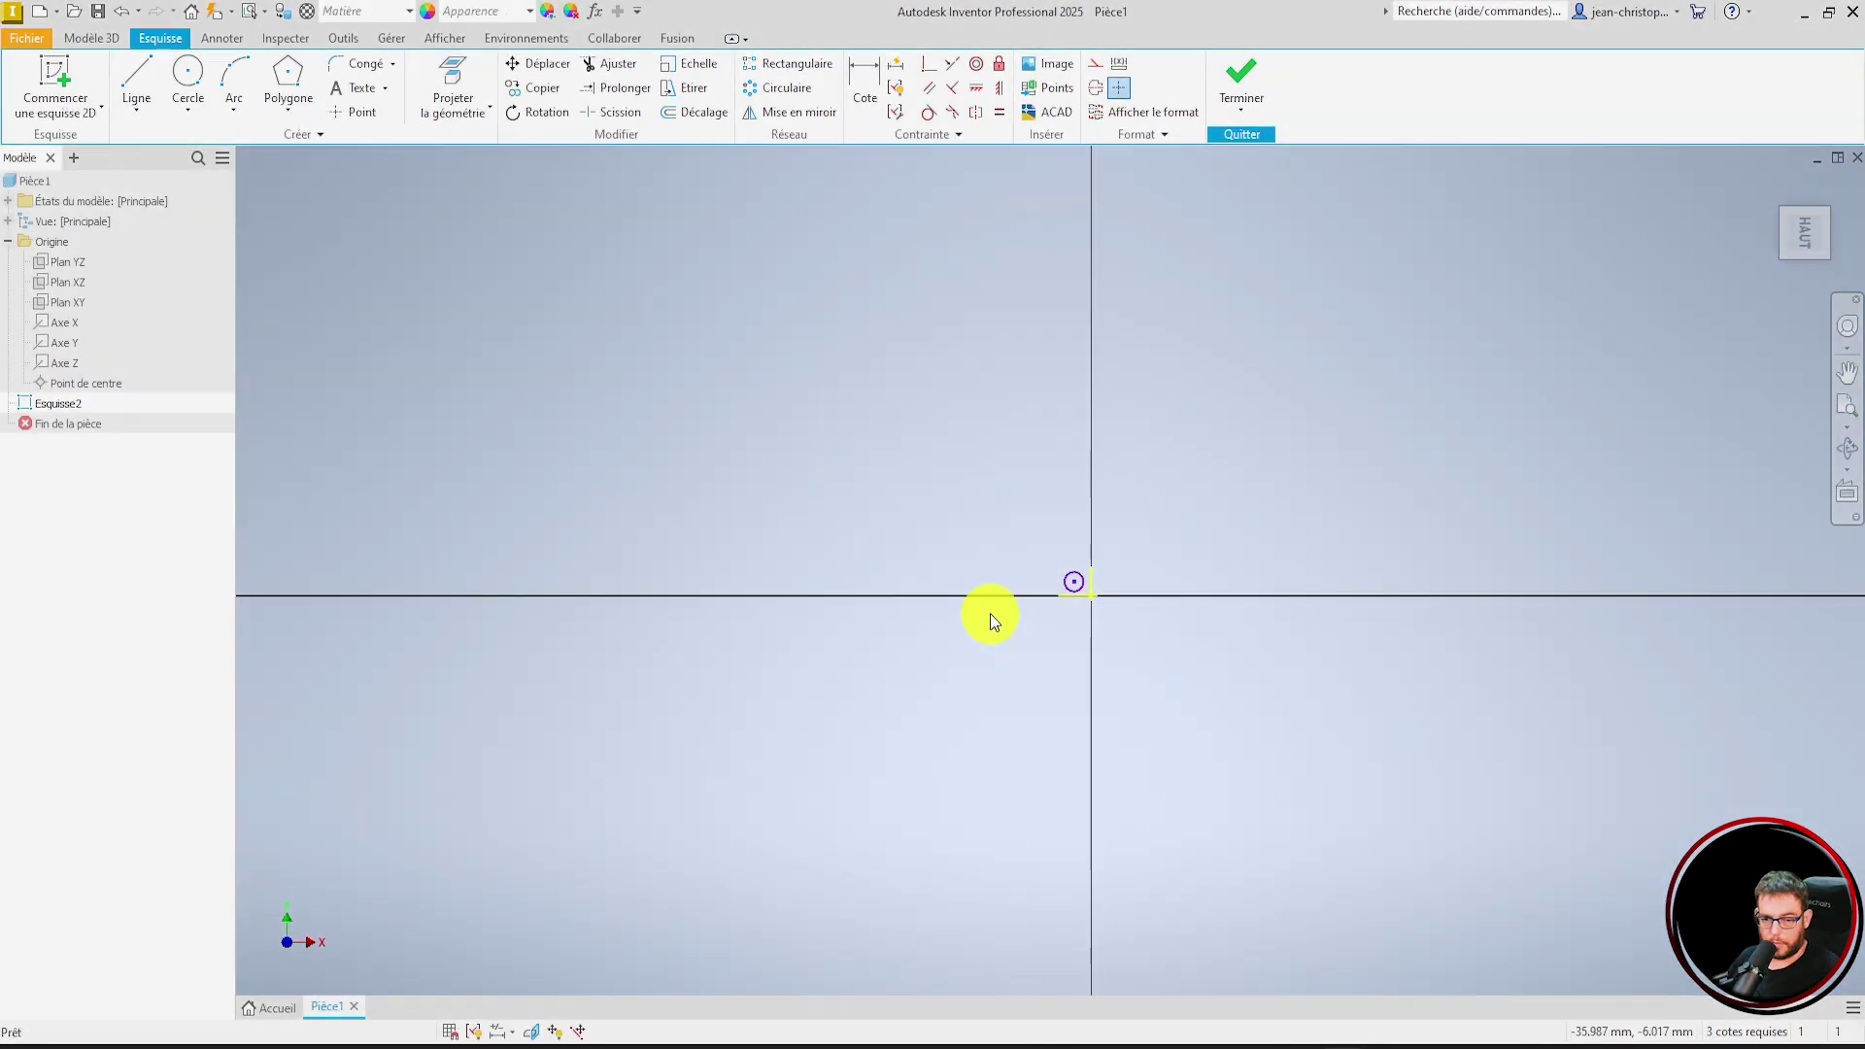
- Start a circular pattern of the circle, using the intersection of the two projected axis lines as the rotation axis
scroll(1261, 662, "up", 10)
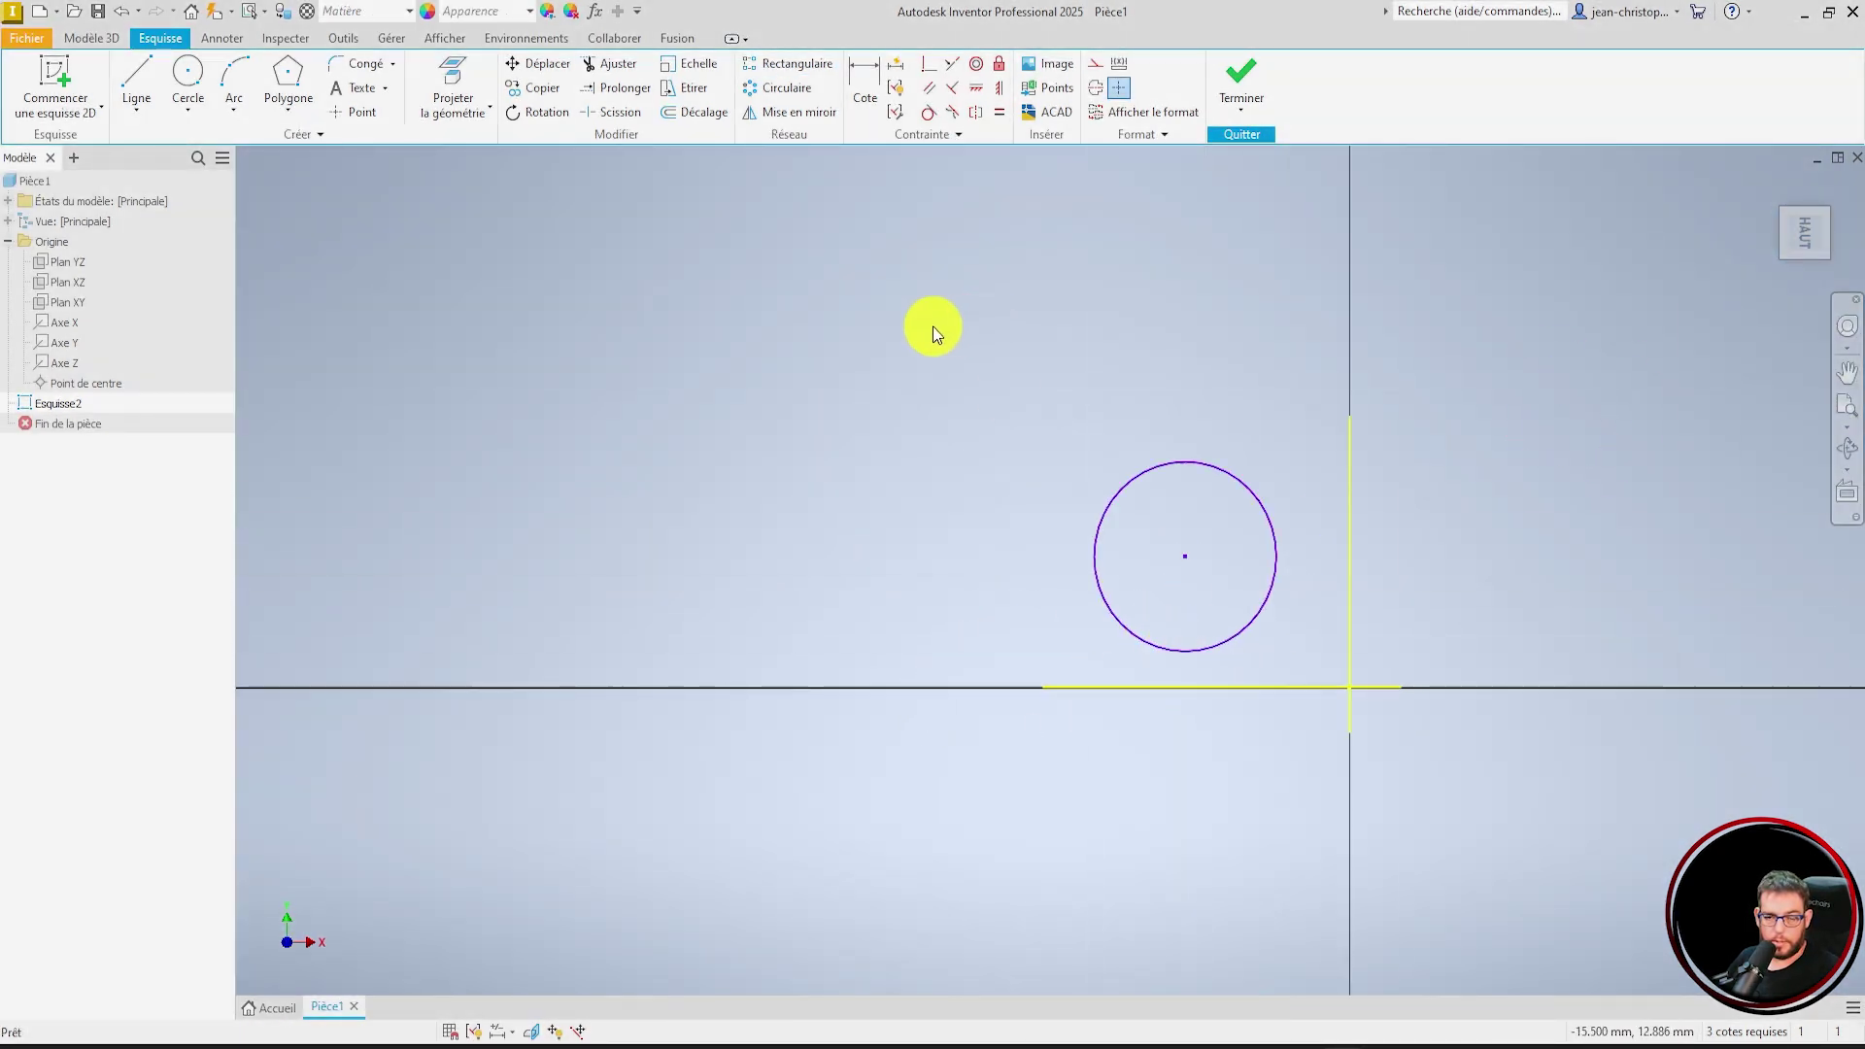
left_click(771, 89)
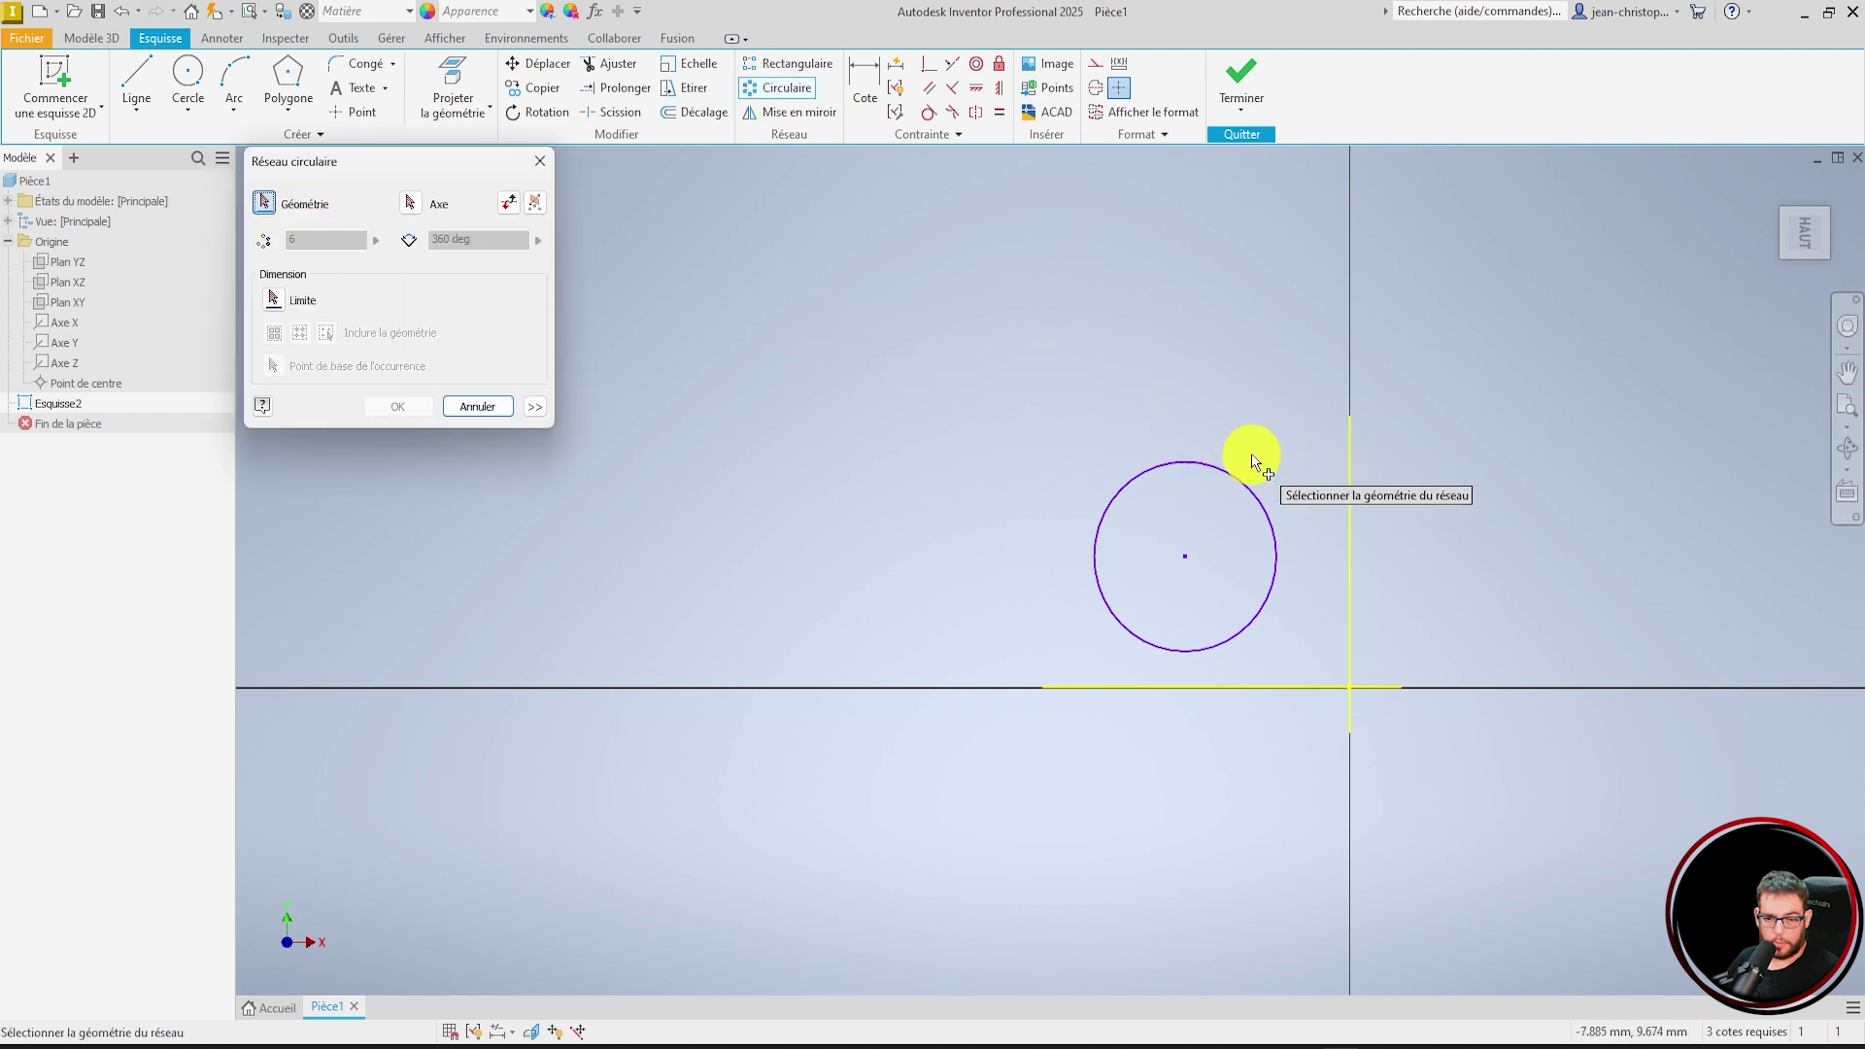
left_click(1240, 488)
scroll(832, 311, "down", 3)
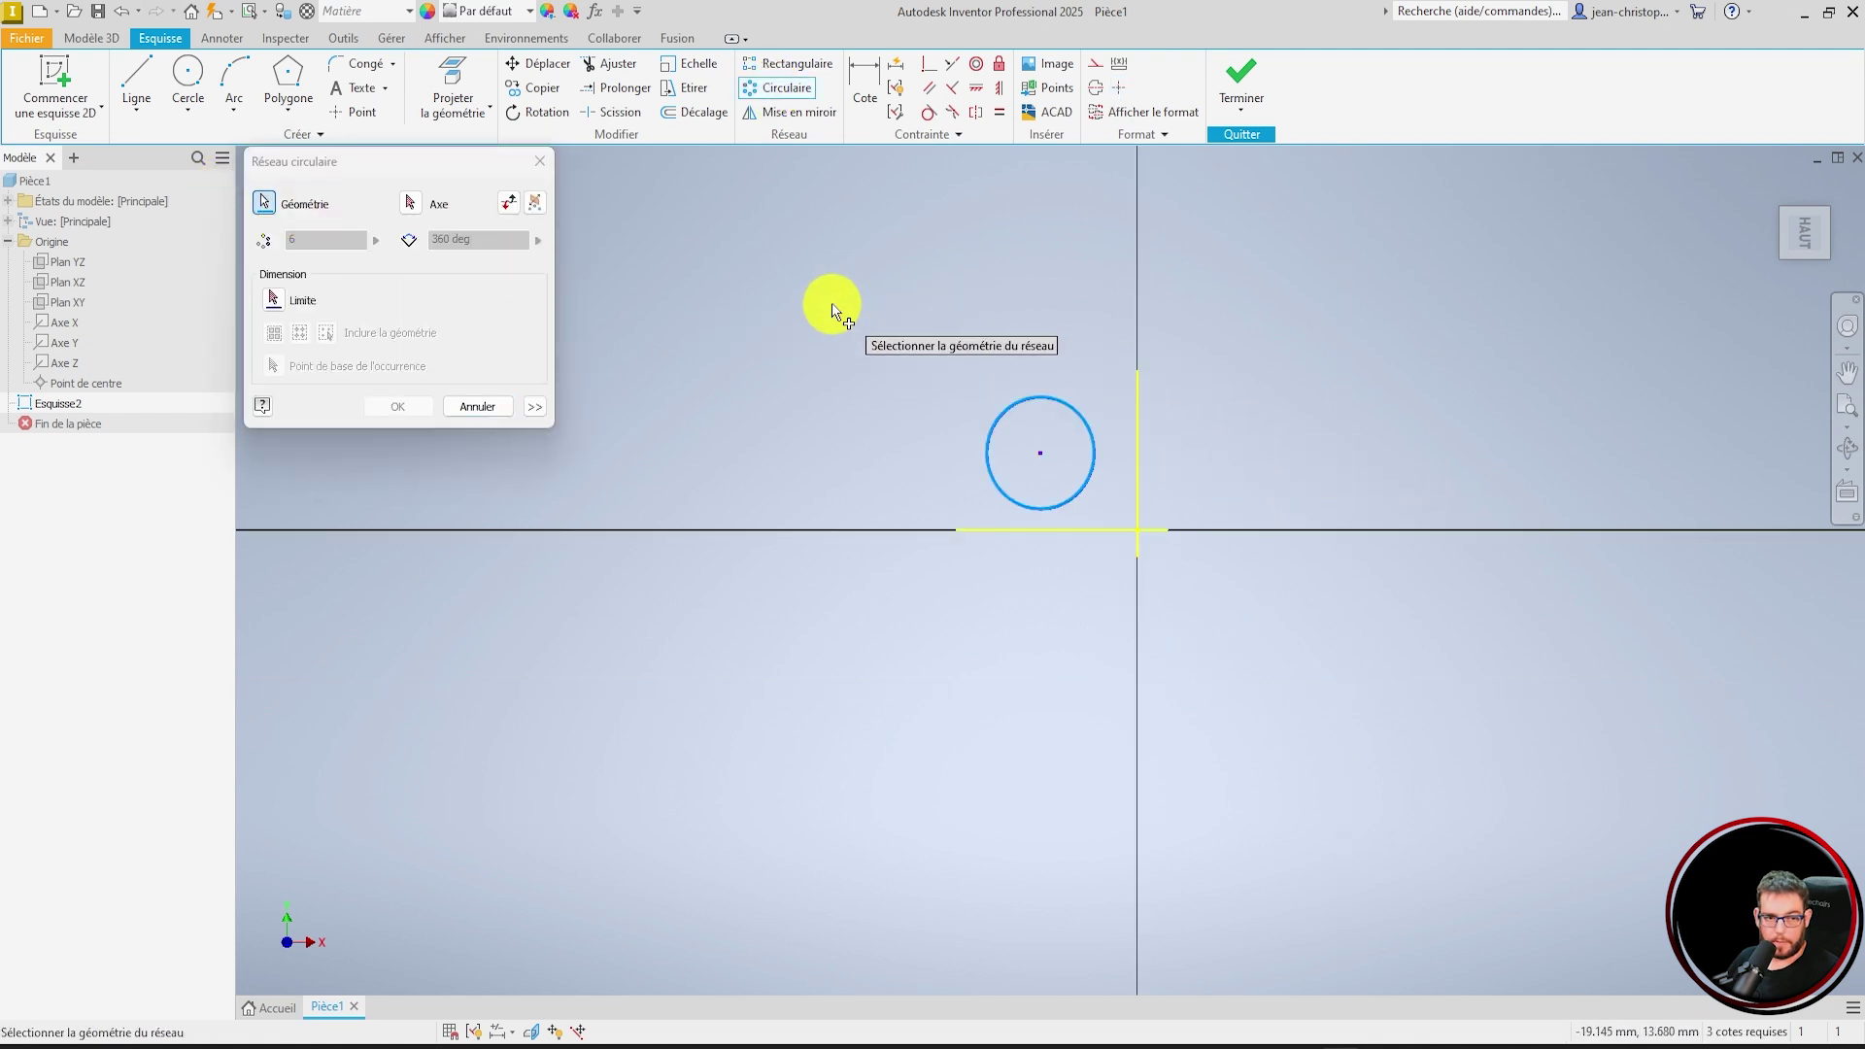
left_click(410, 203)
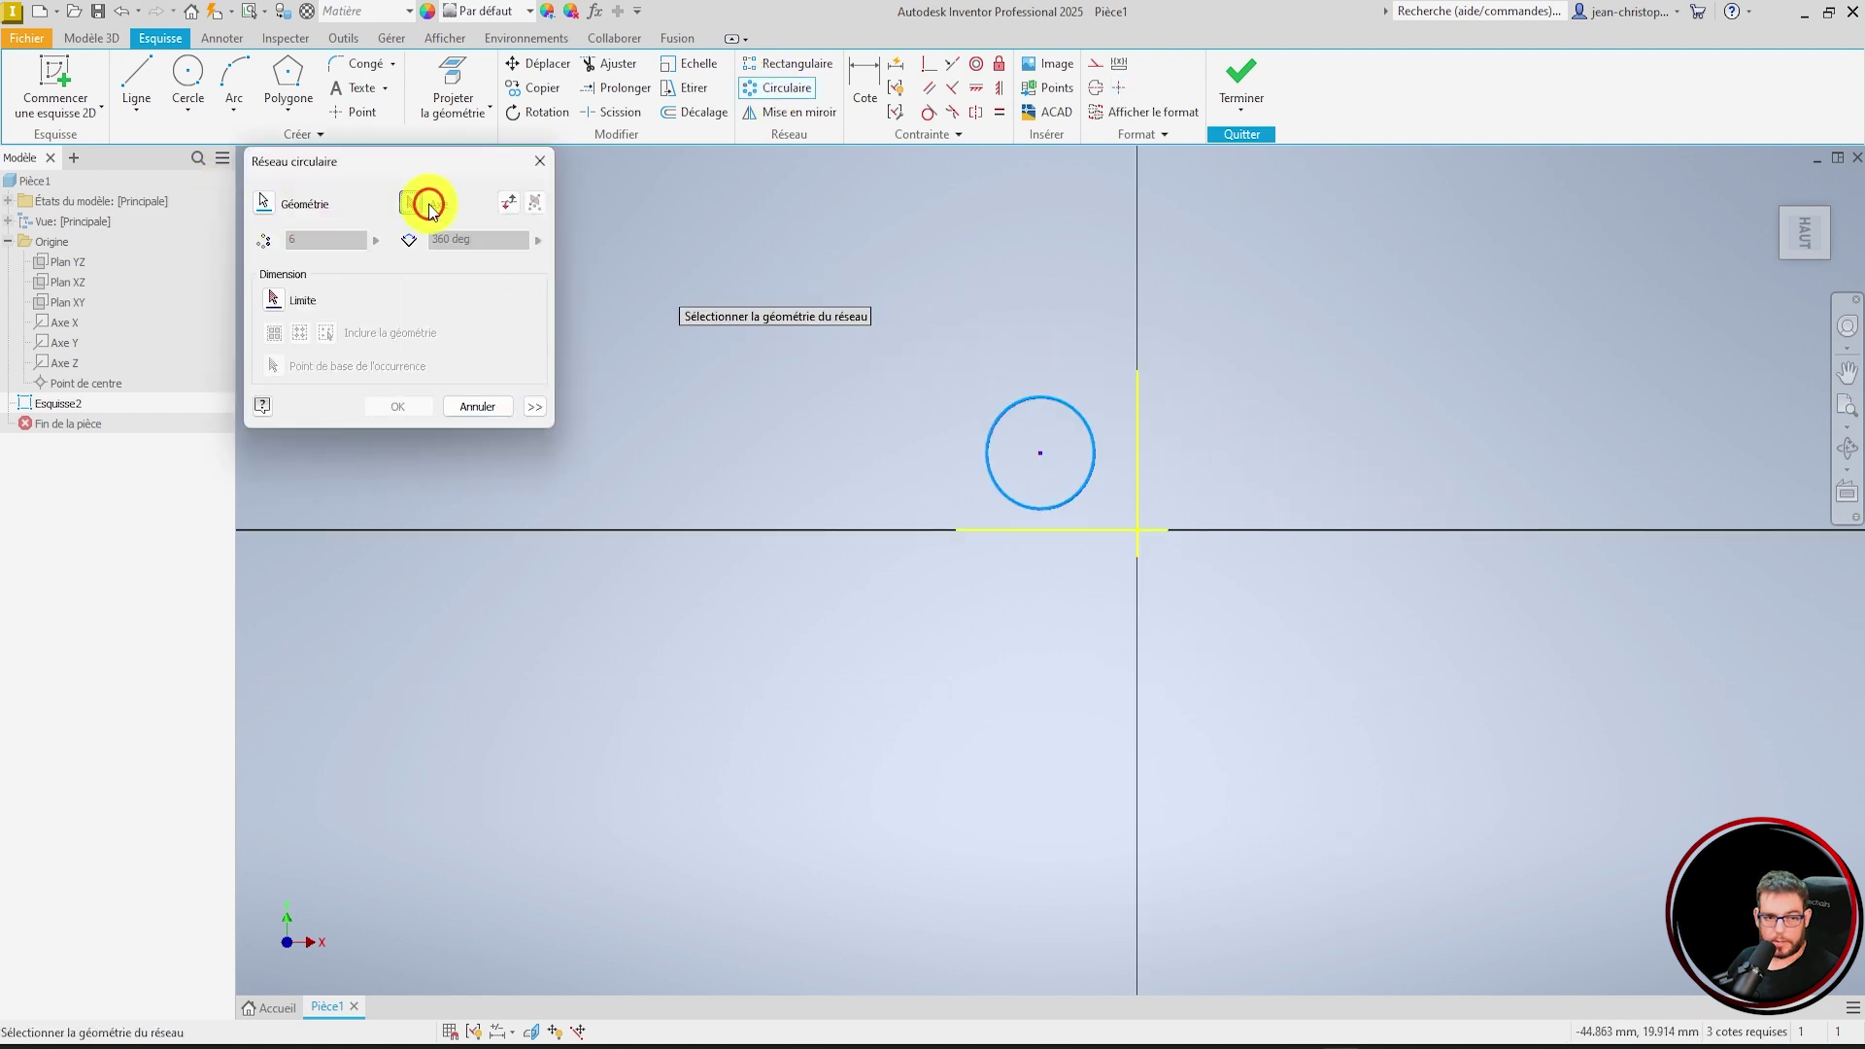
left_click(1148, 534)
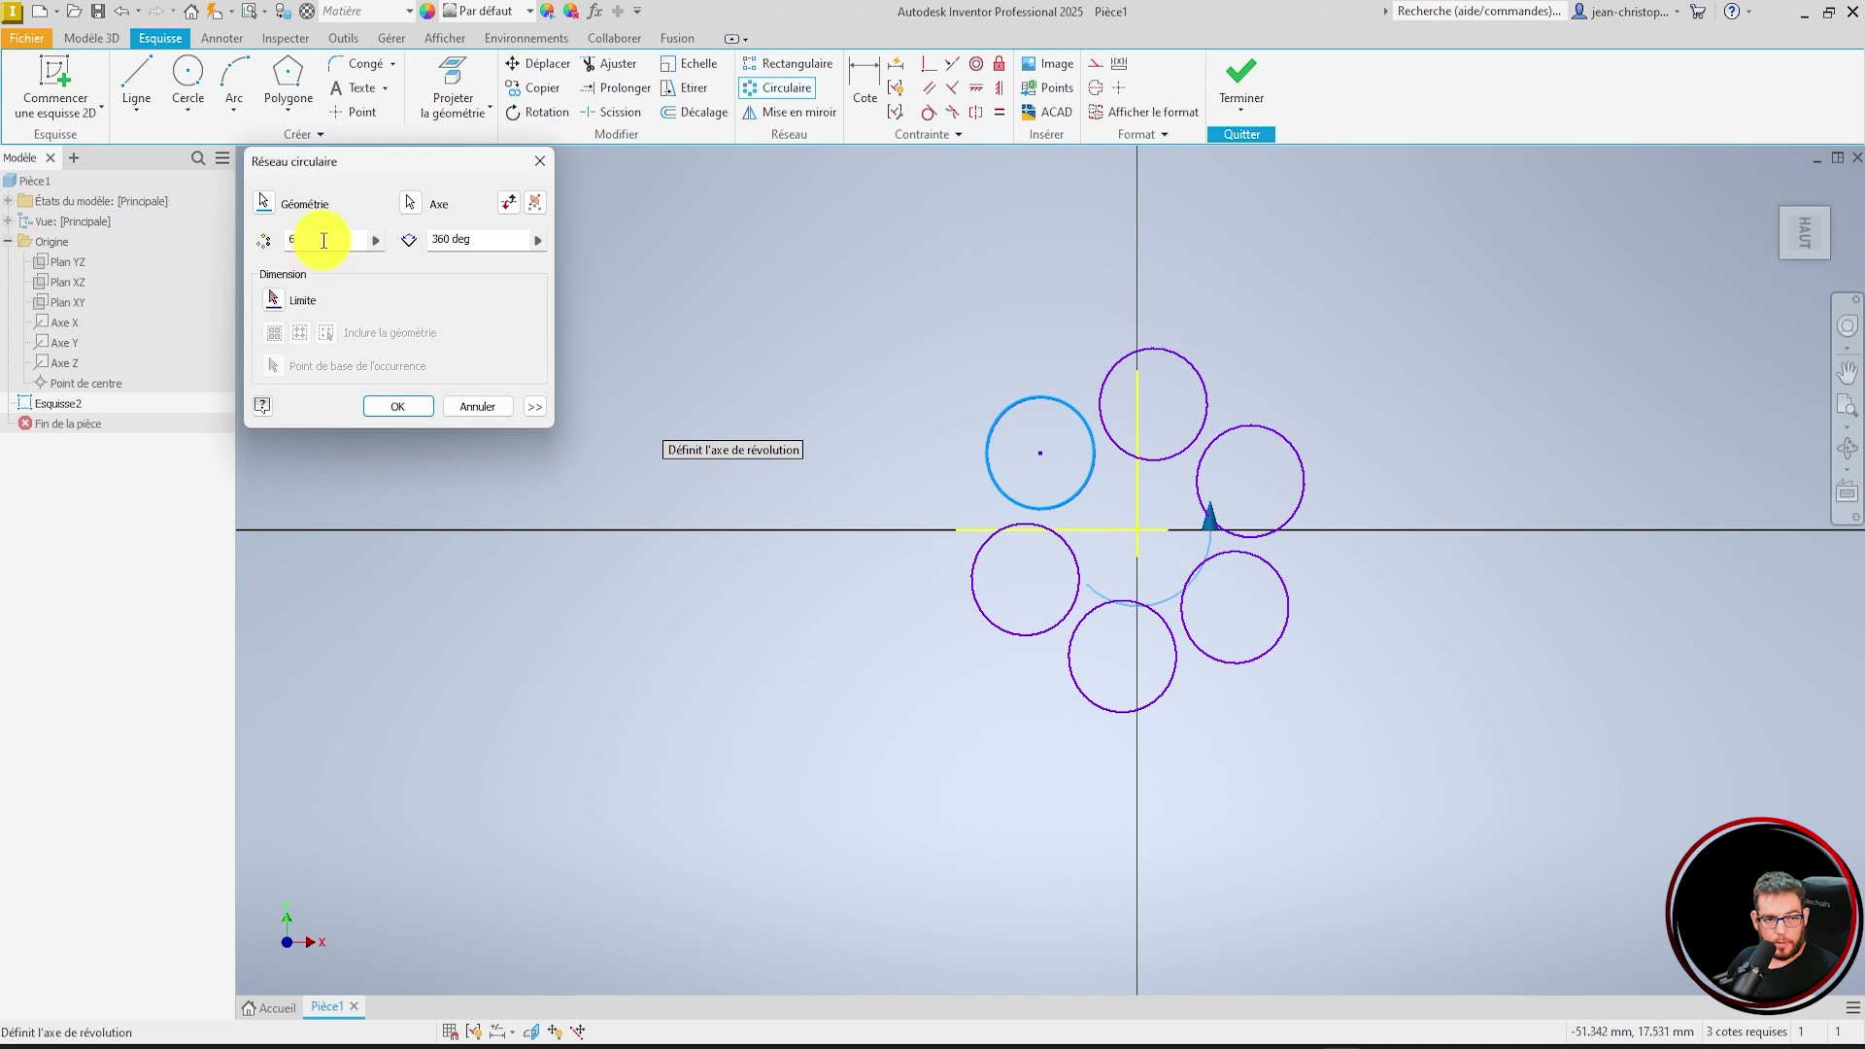
- Set the circular pattern to 5 instances over an angle of 160 degrees and create it
left_click(447, 240)
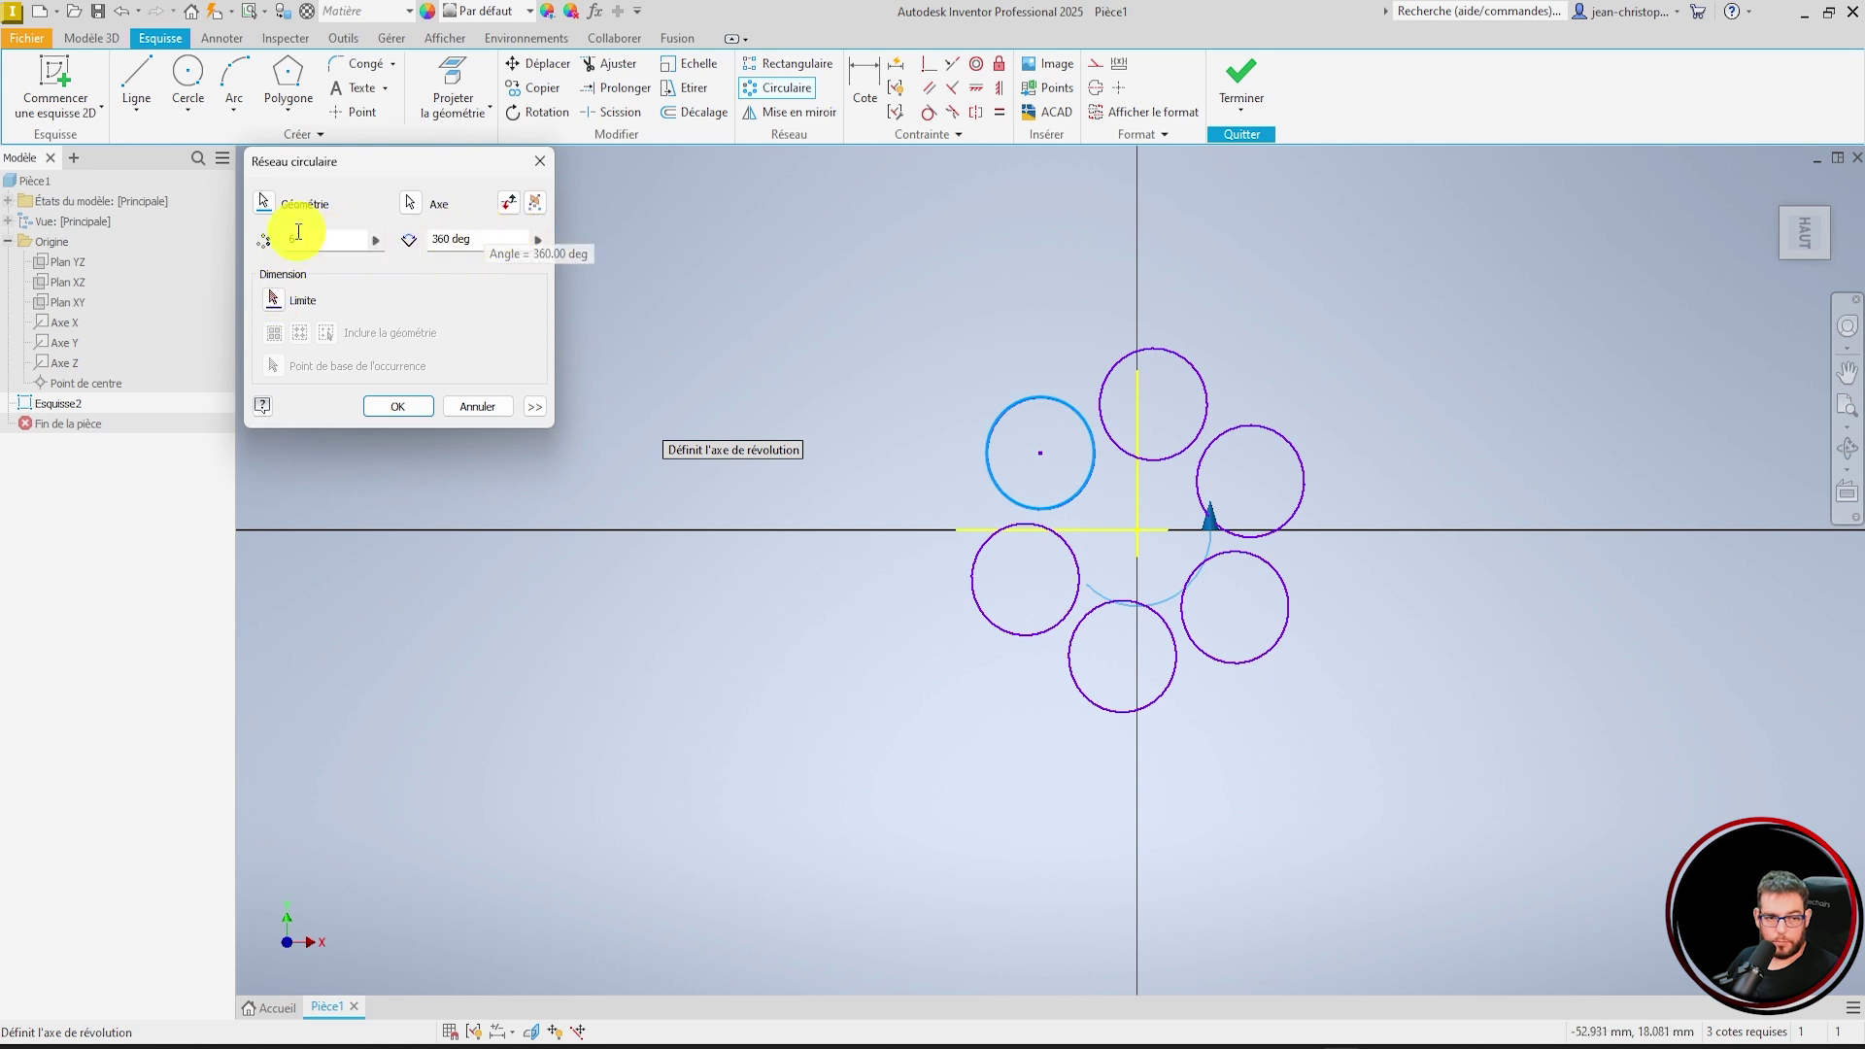
left_click(268, 235)
type("5")
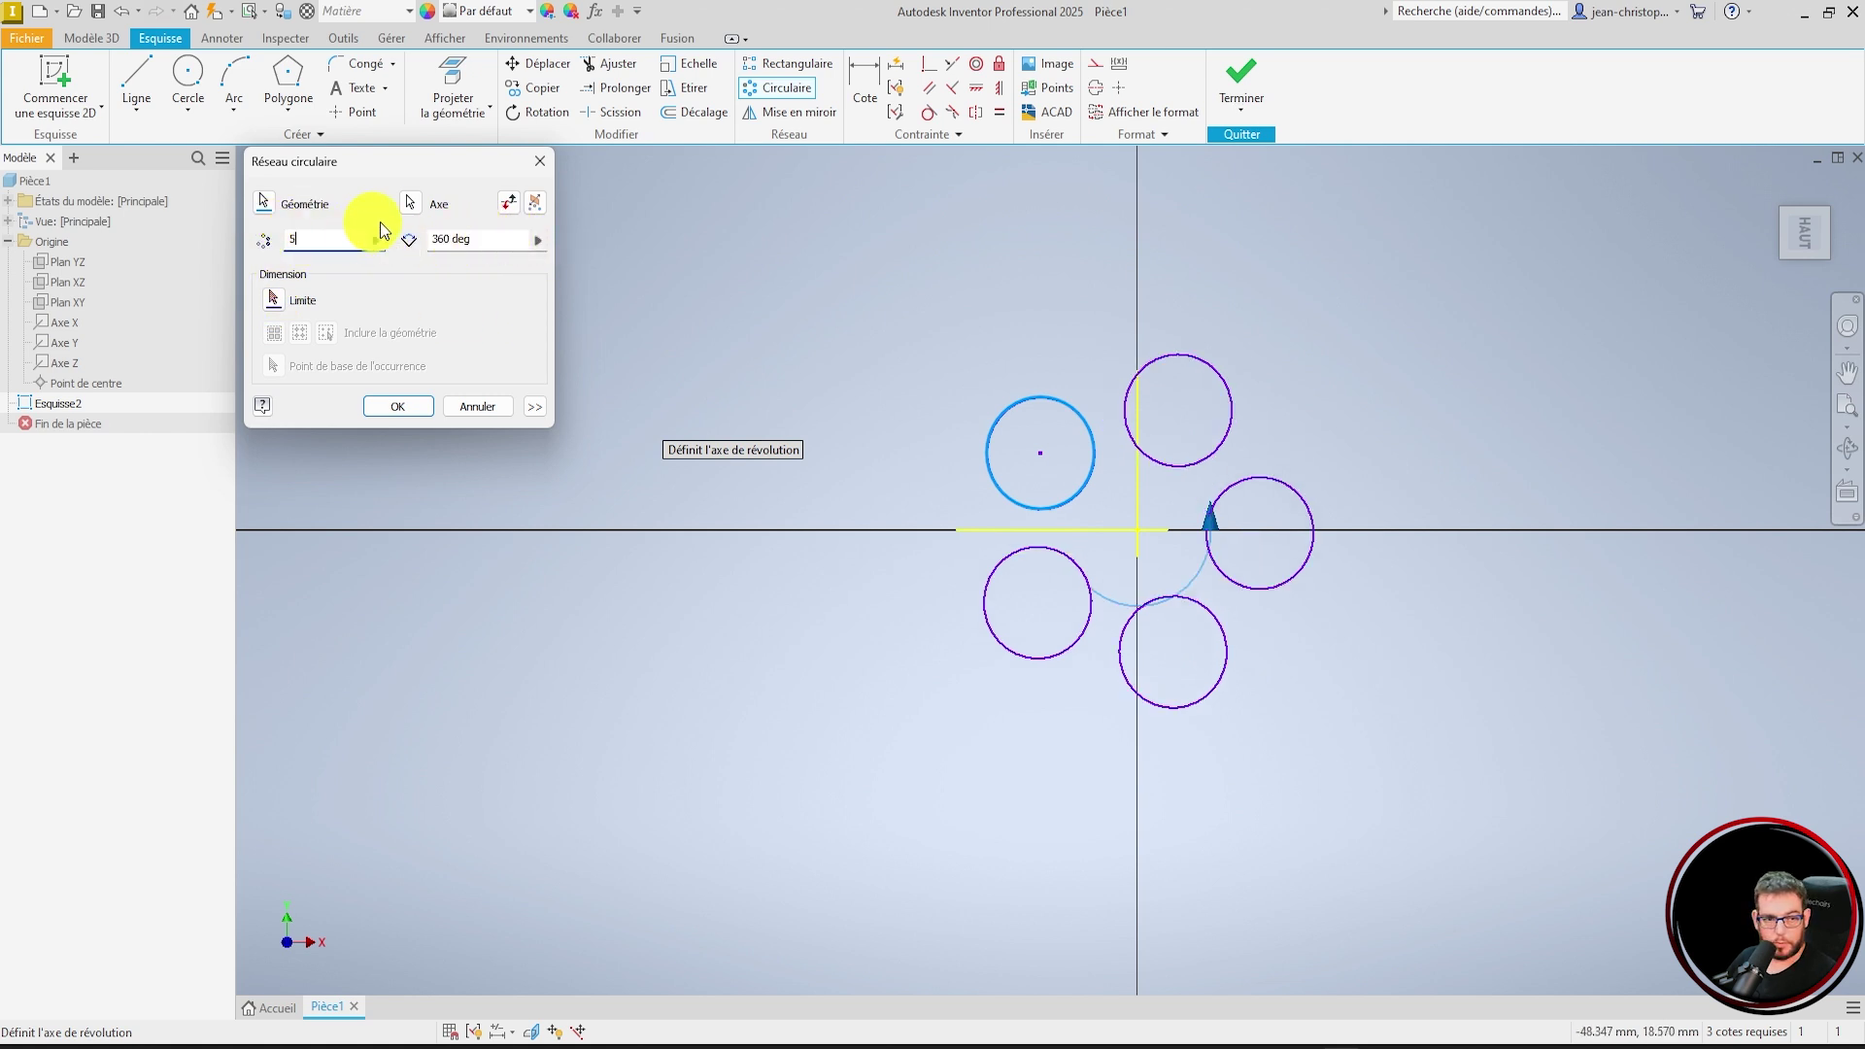
left_click(411, 237)
type("160")
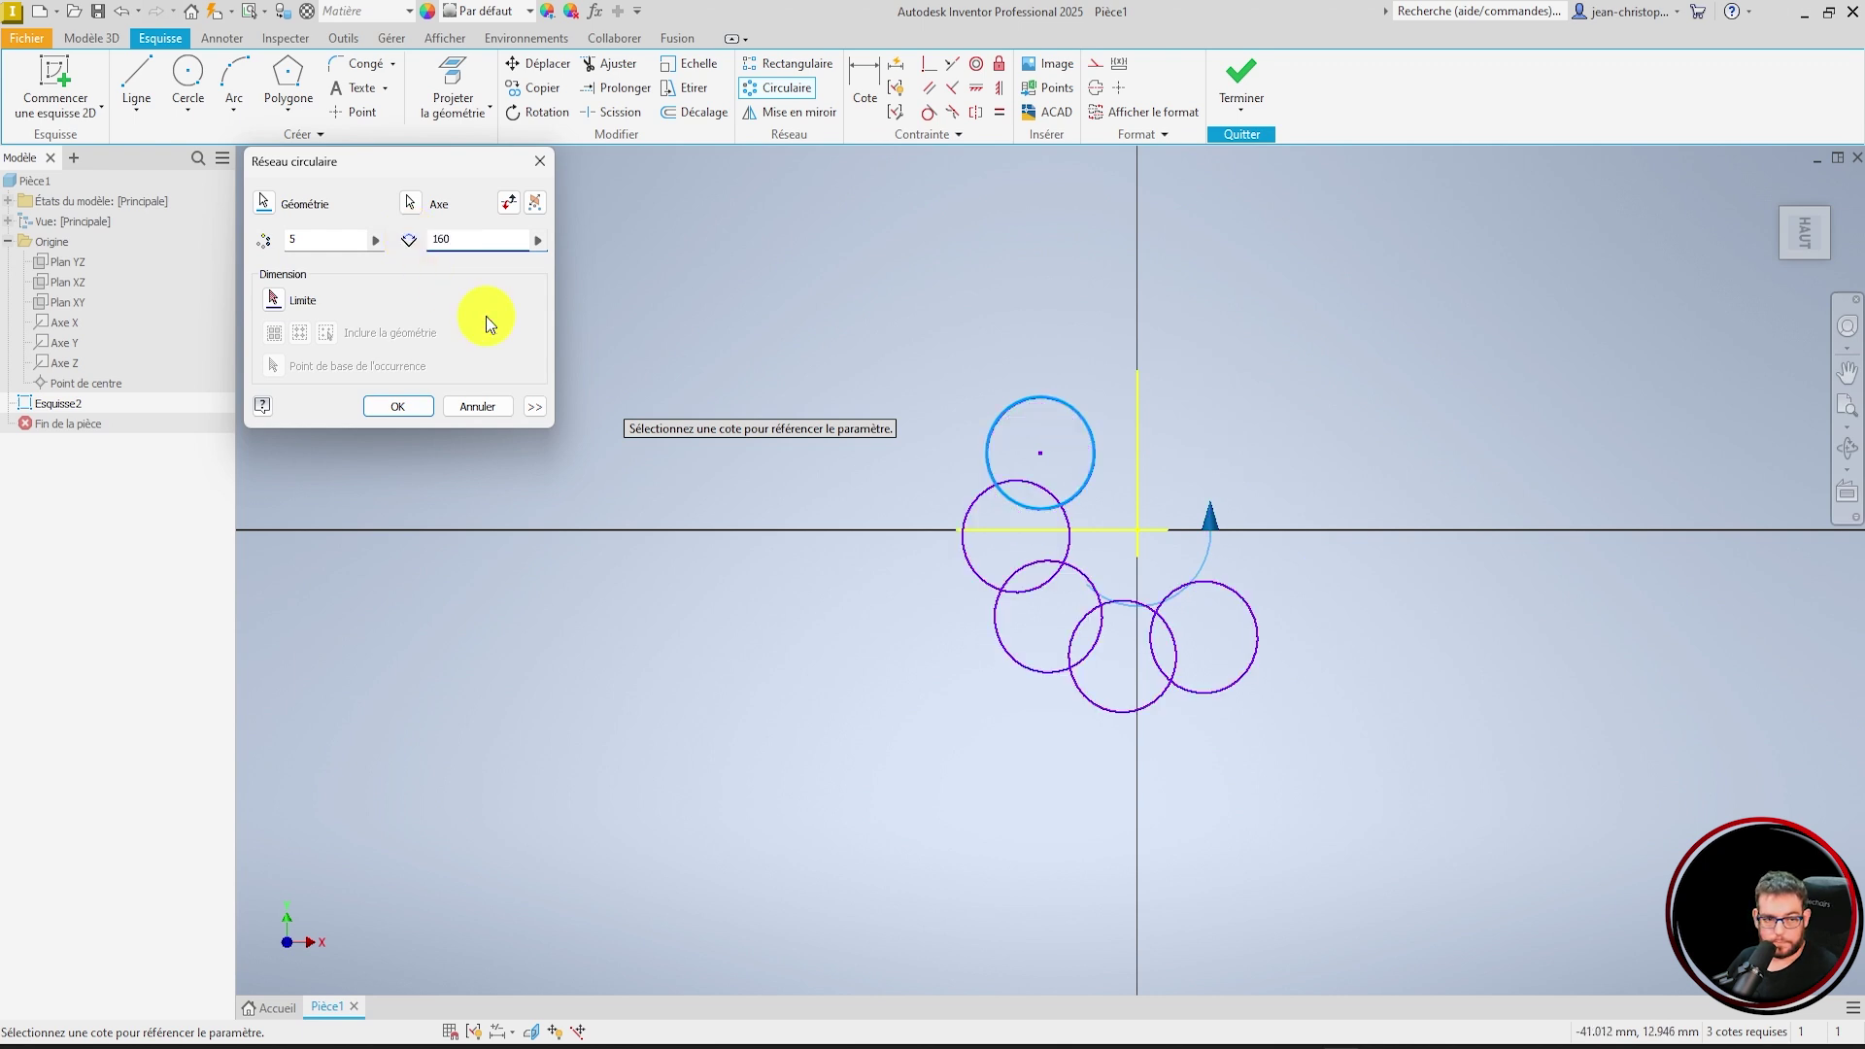
left_click(403, 406)
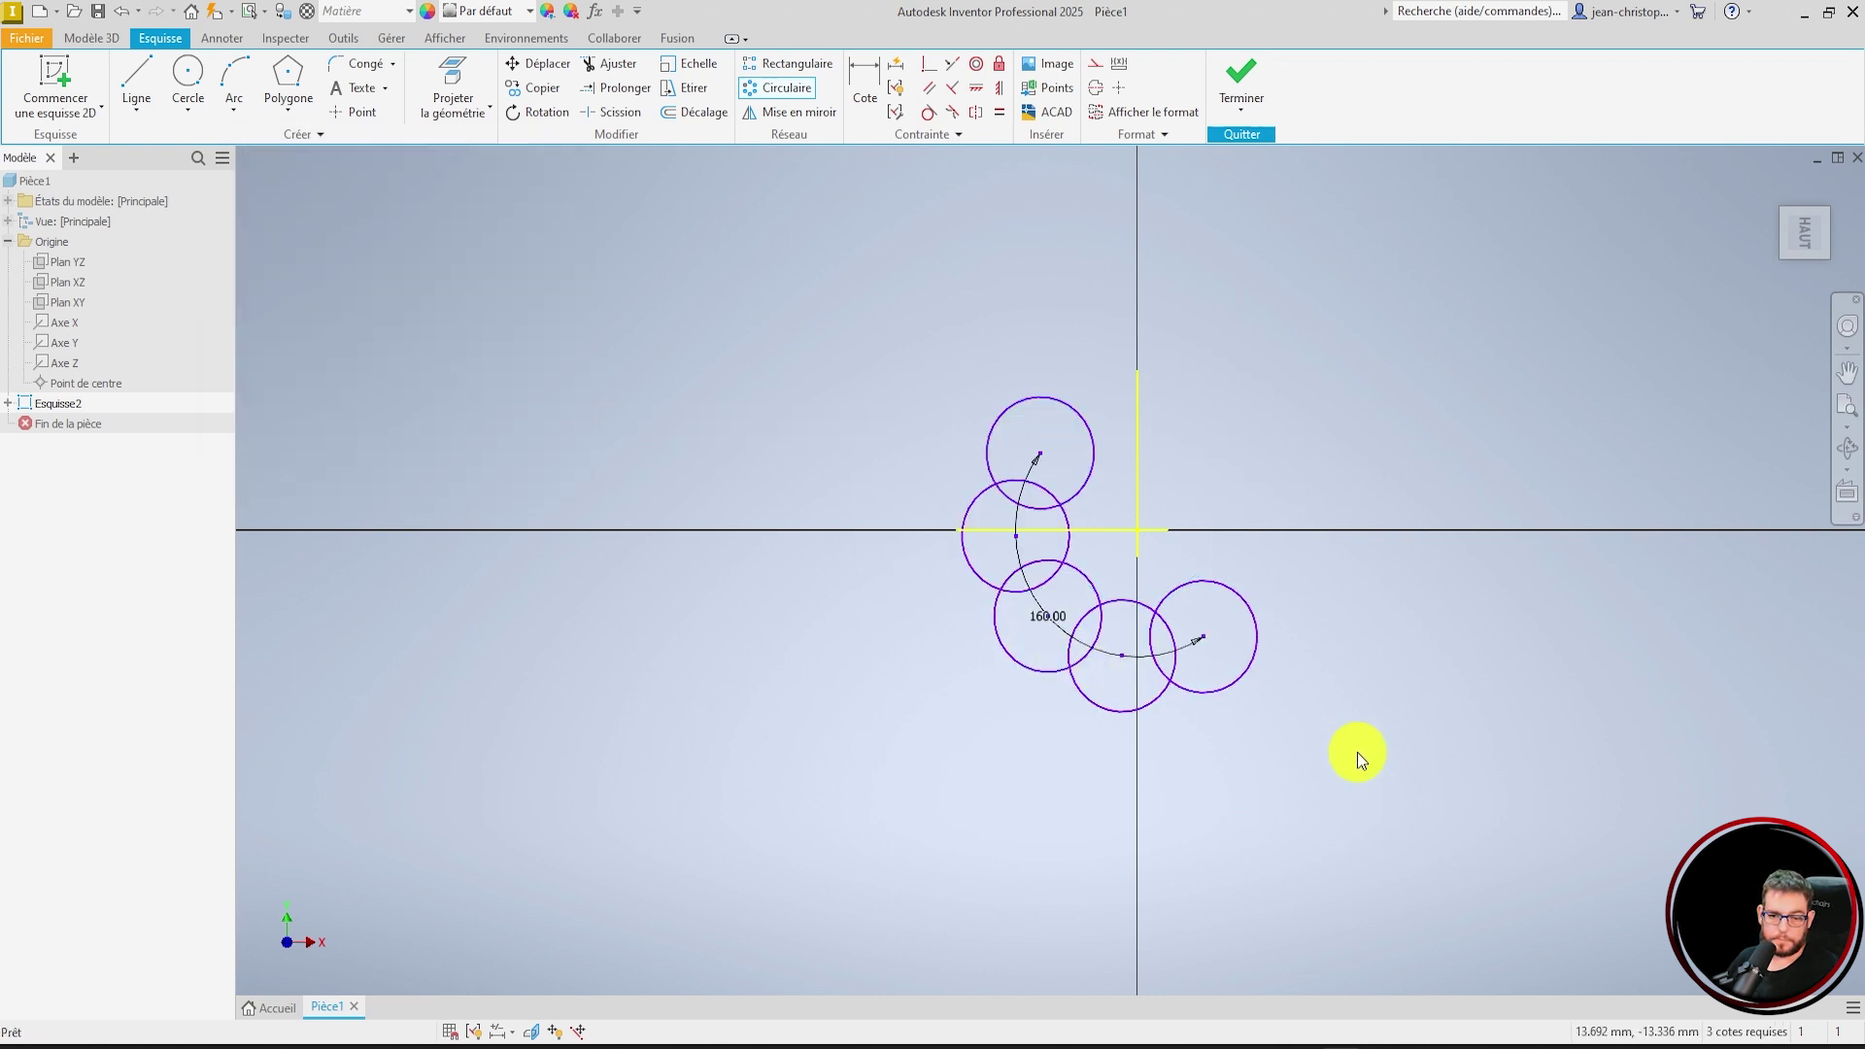
- Edit the circular pattern's angle dimension to 250 degrees
scroll(1152, 689, "up", 6)
scroll(876, 517, "down", 5)
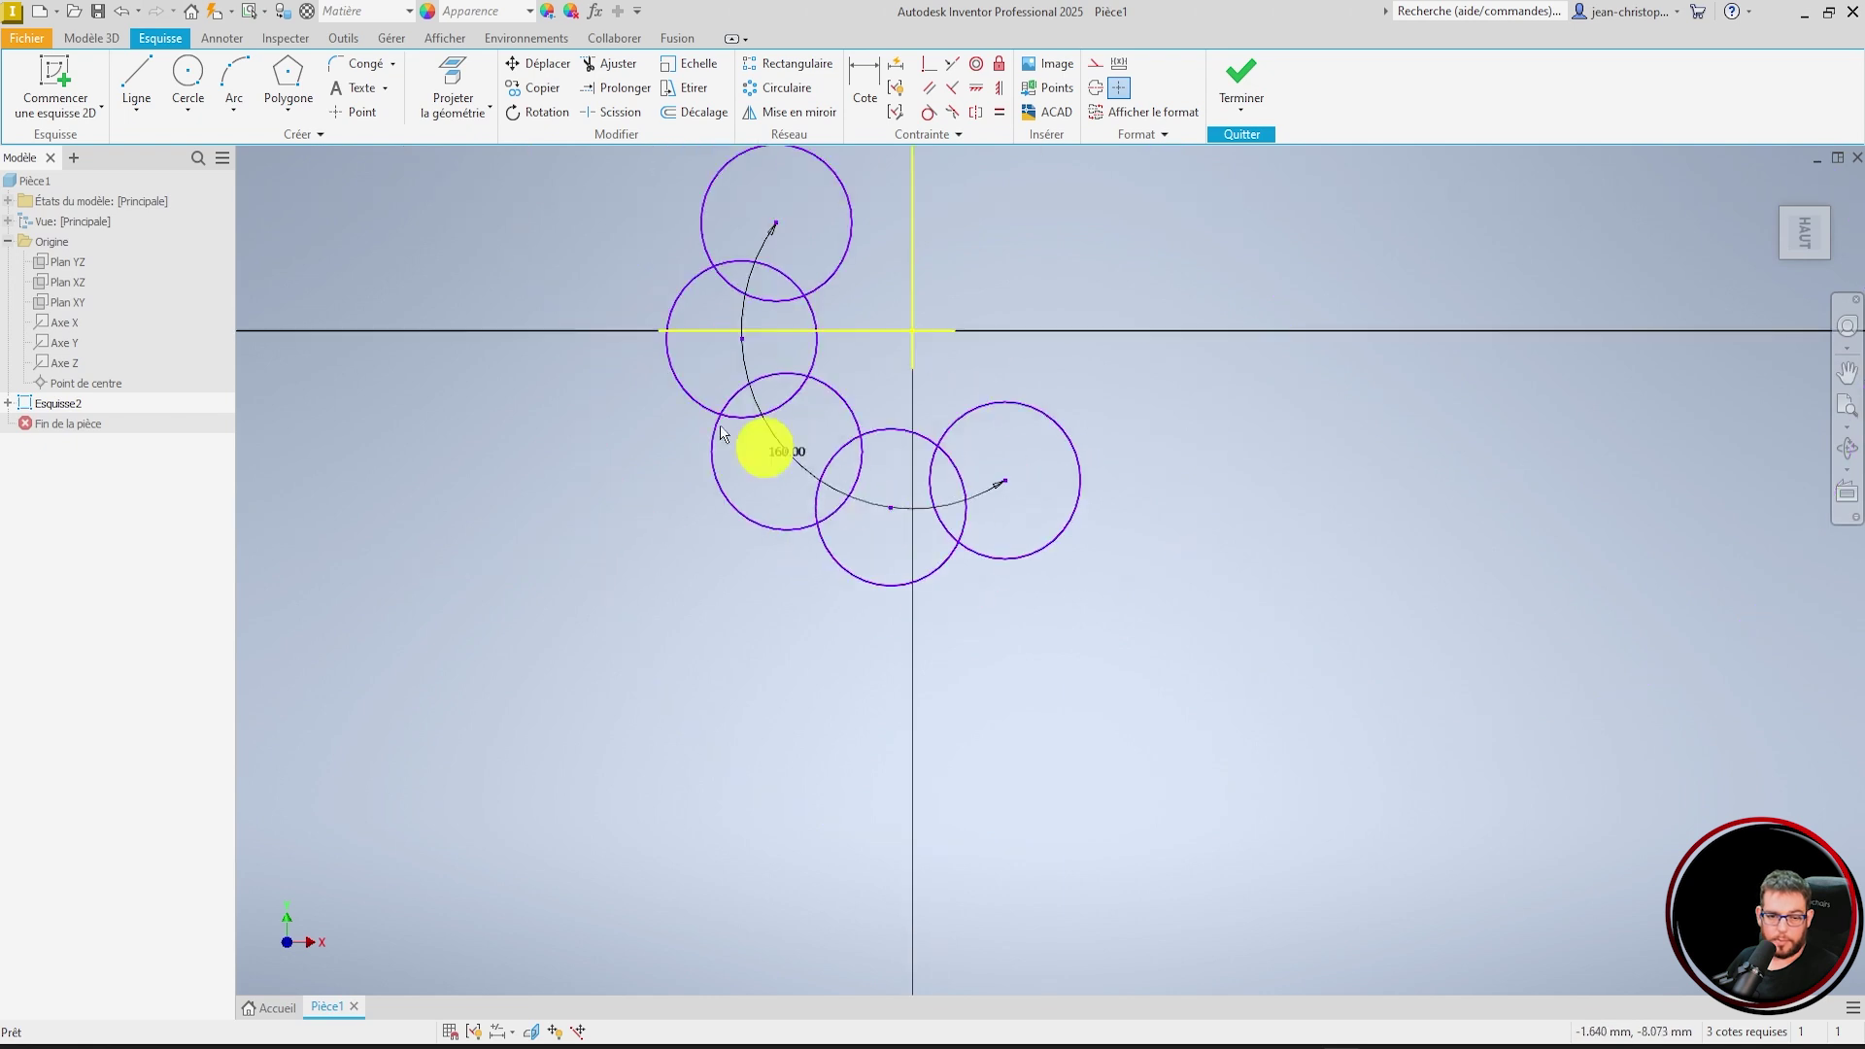
scroll(742, 445, "up", 5)
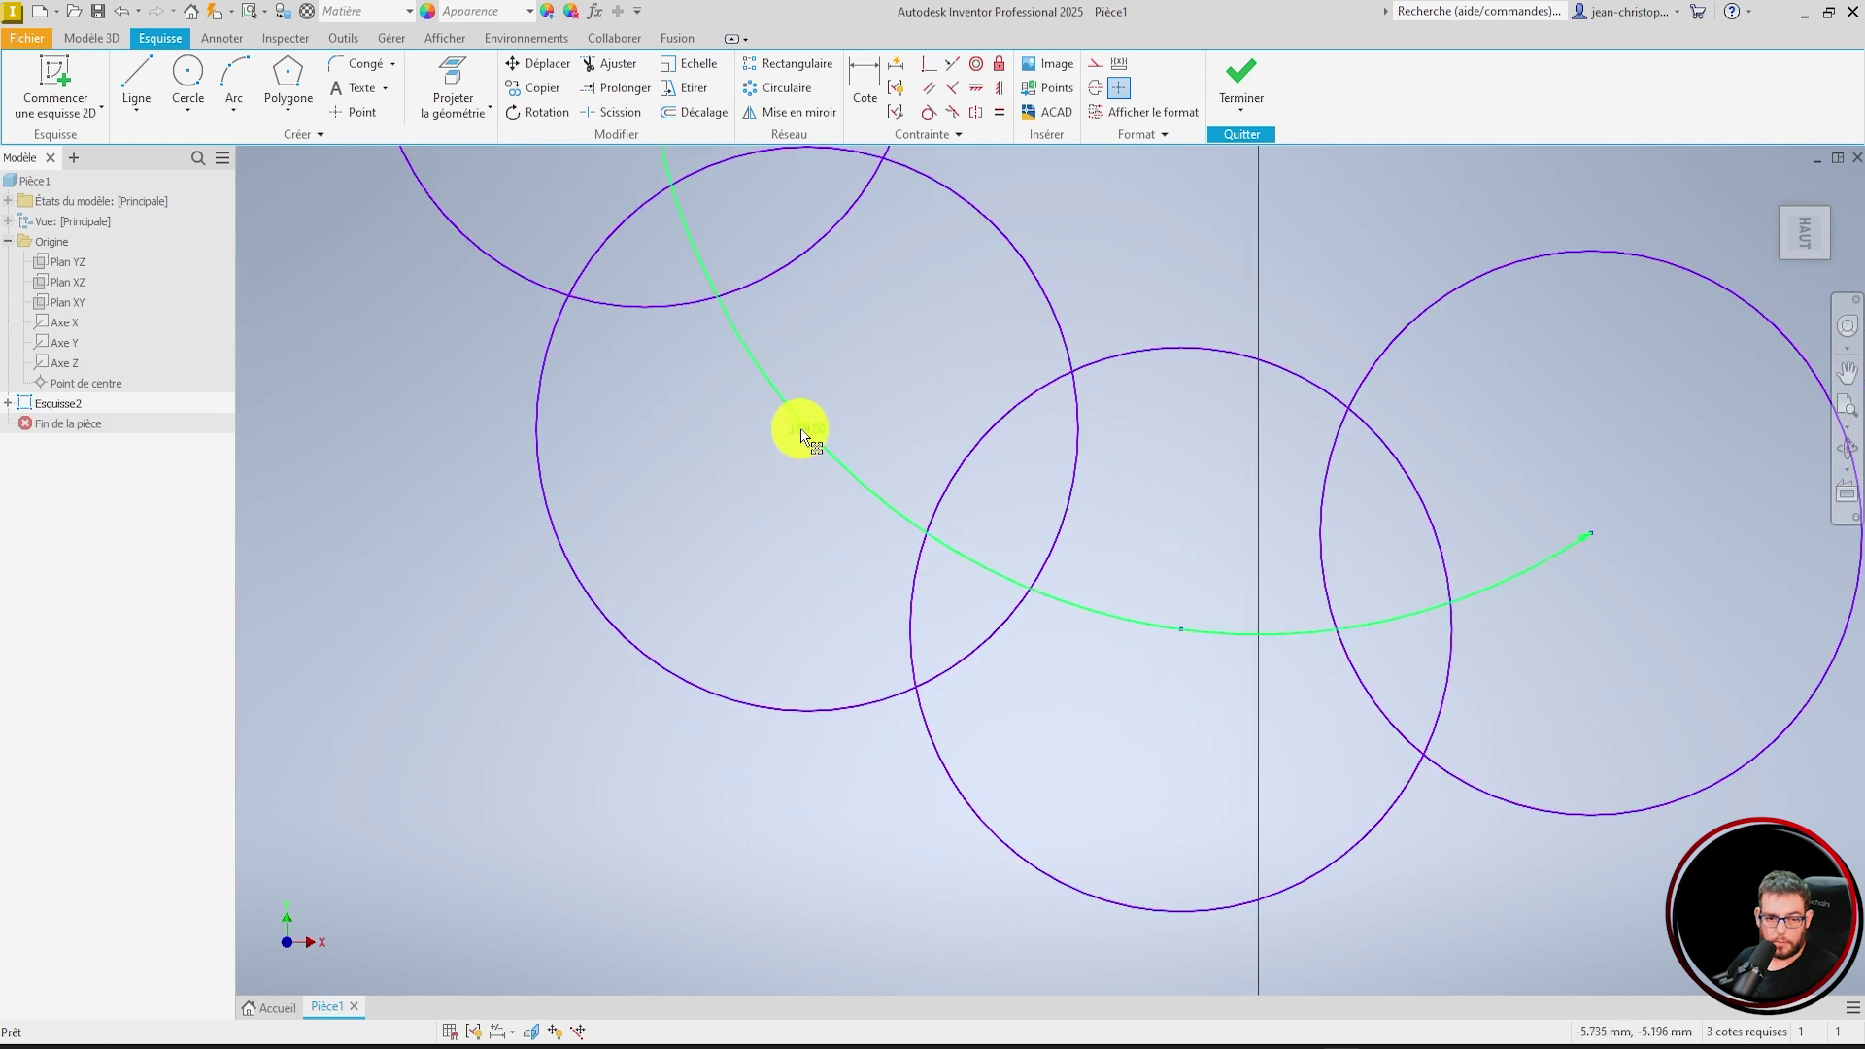
double_click(803, 433)
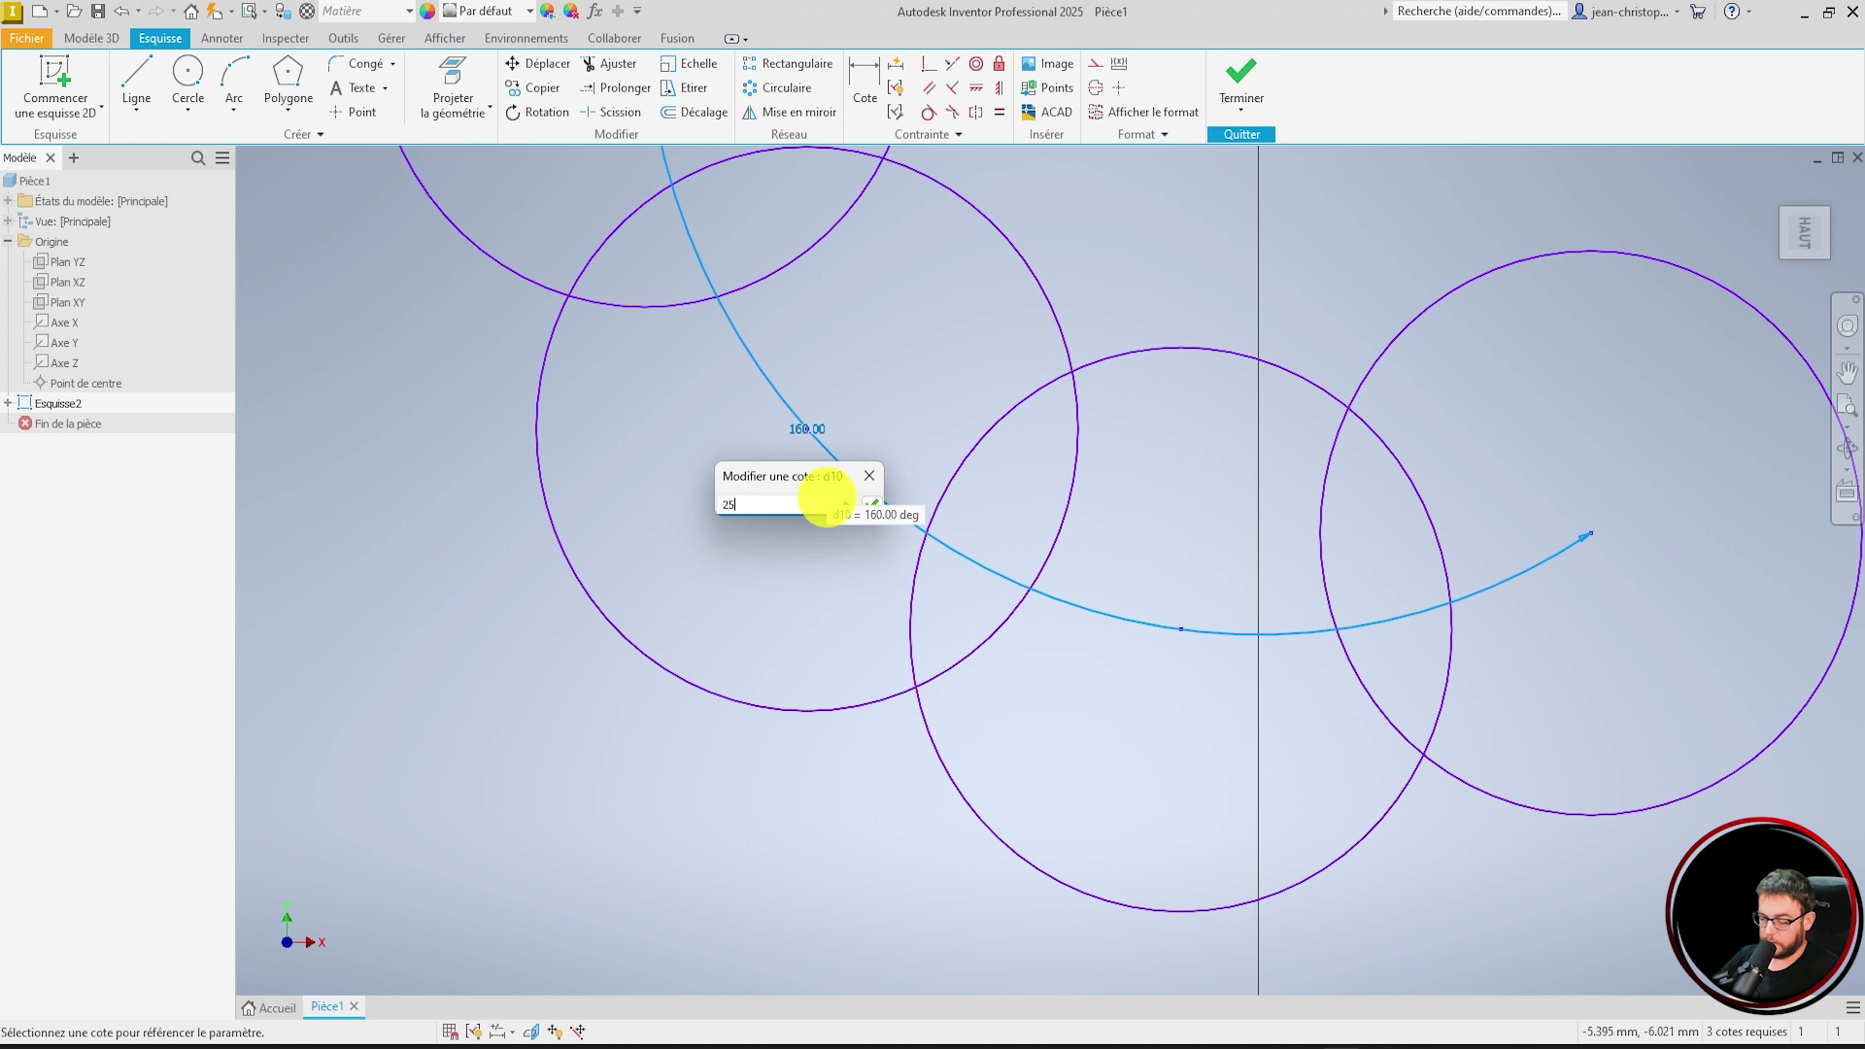
key("Return")
scroll(809, 579, "down", 10)
scroll(808, 579, "up", 5)
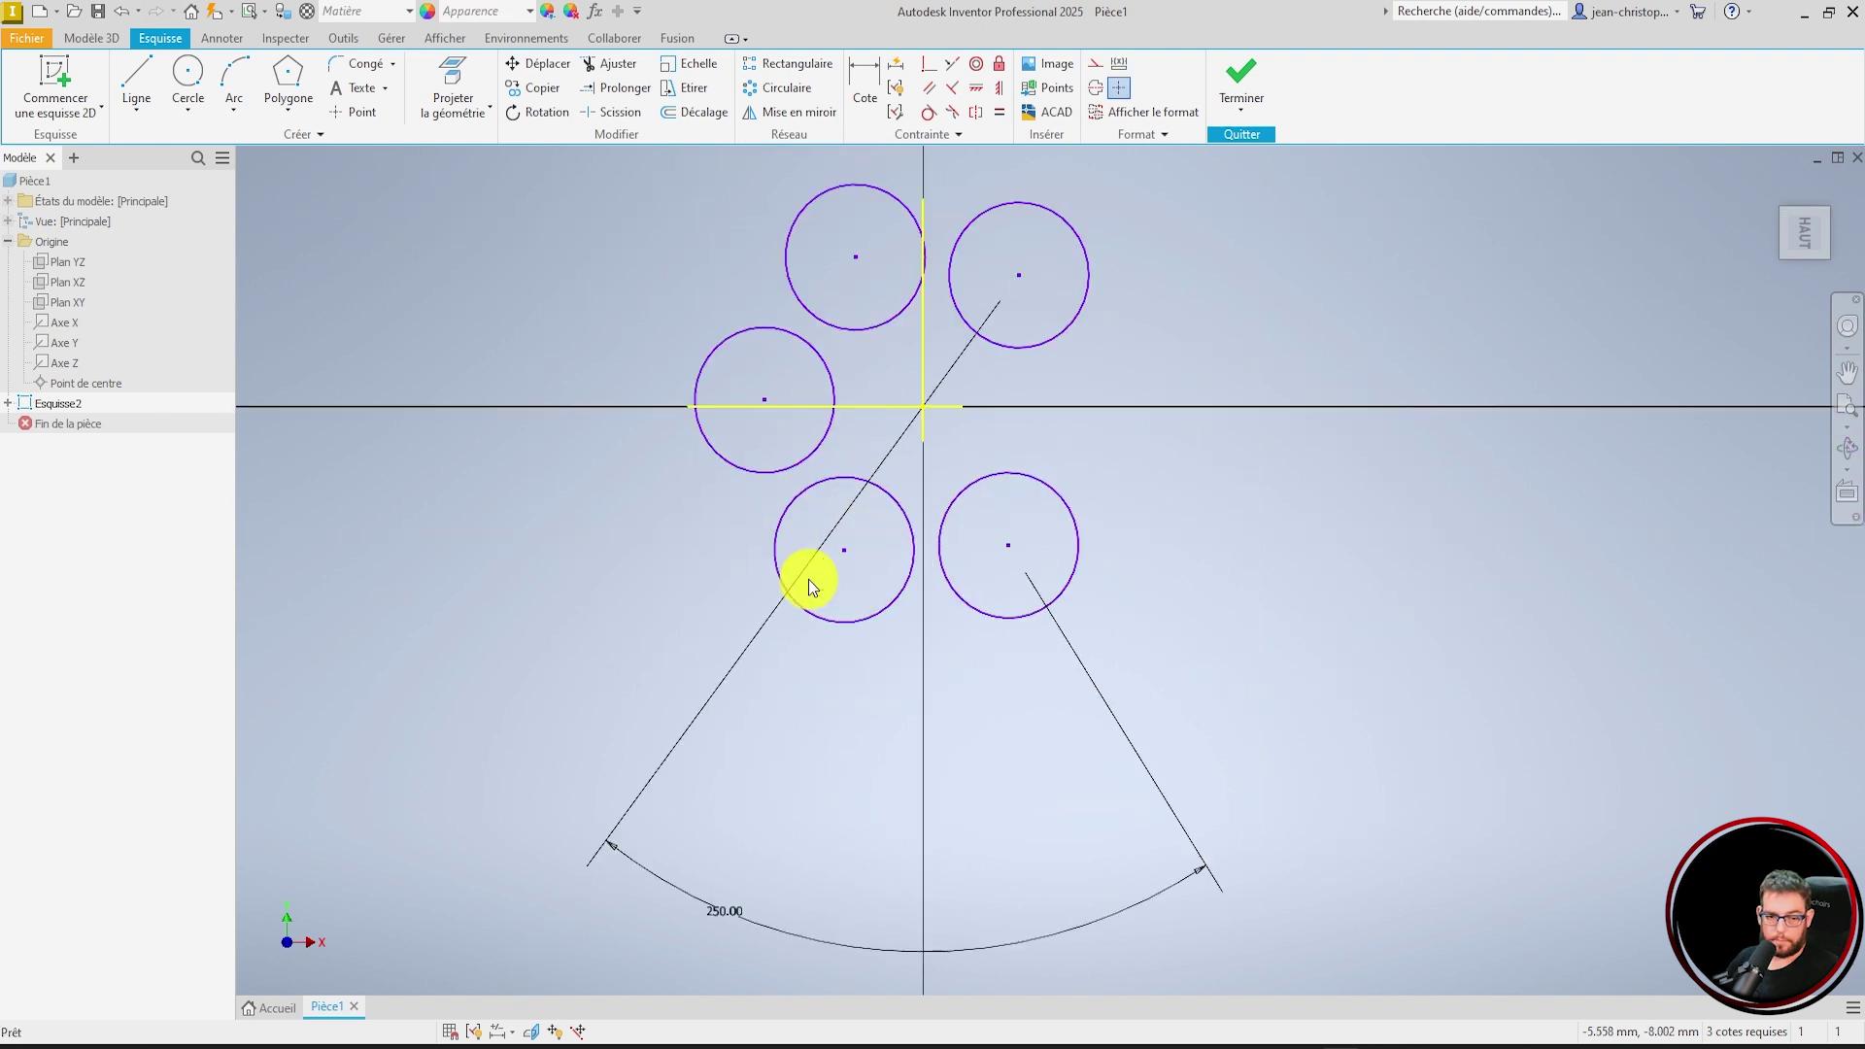
- Delete the circular sketch pattern listed under Esquisse2, leaving a single circle in the sketch
left_click(740, 923)
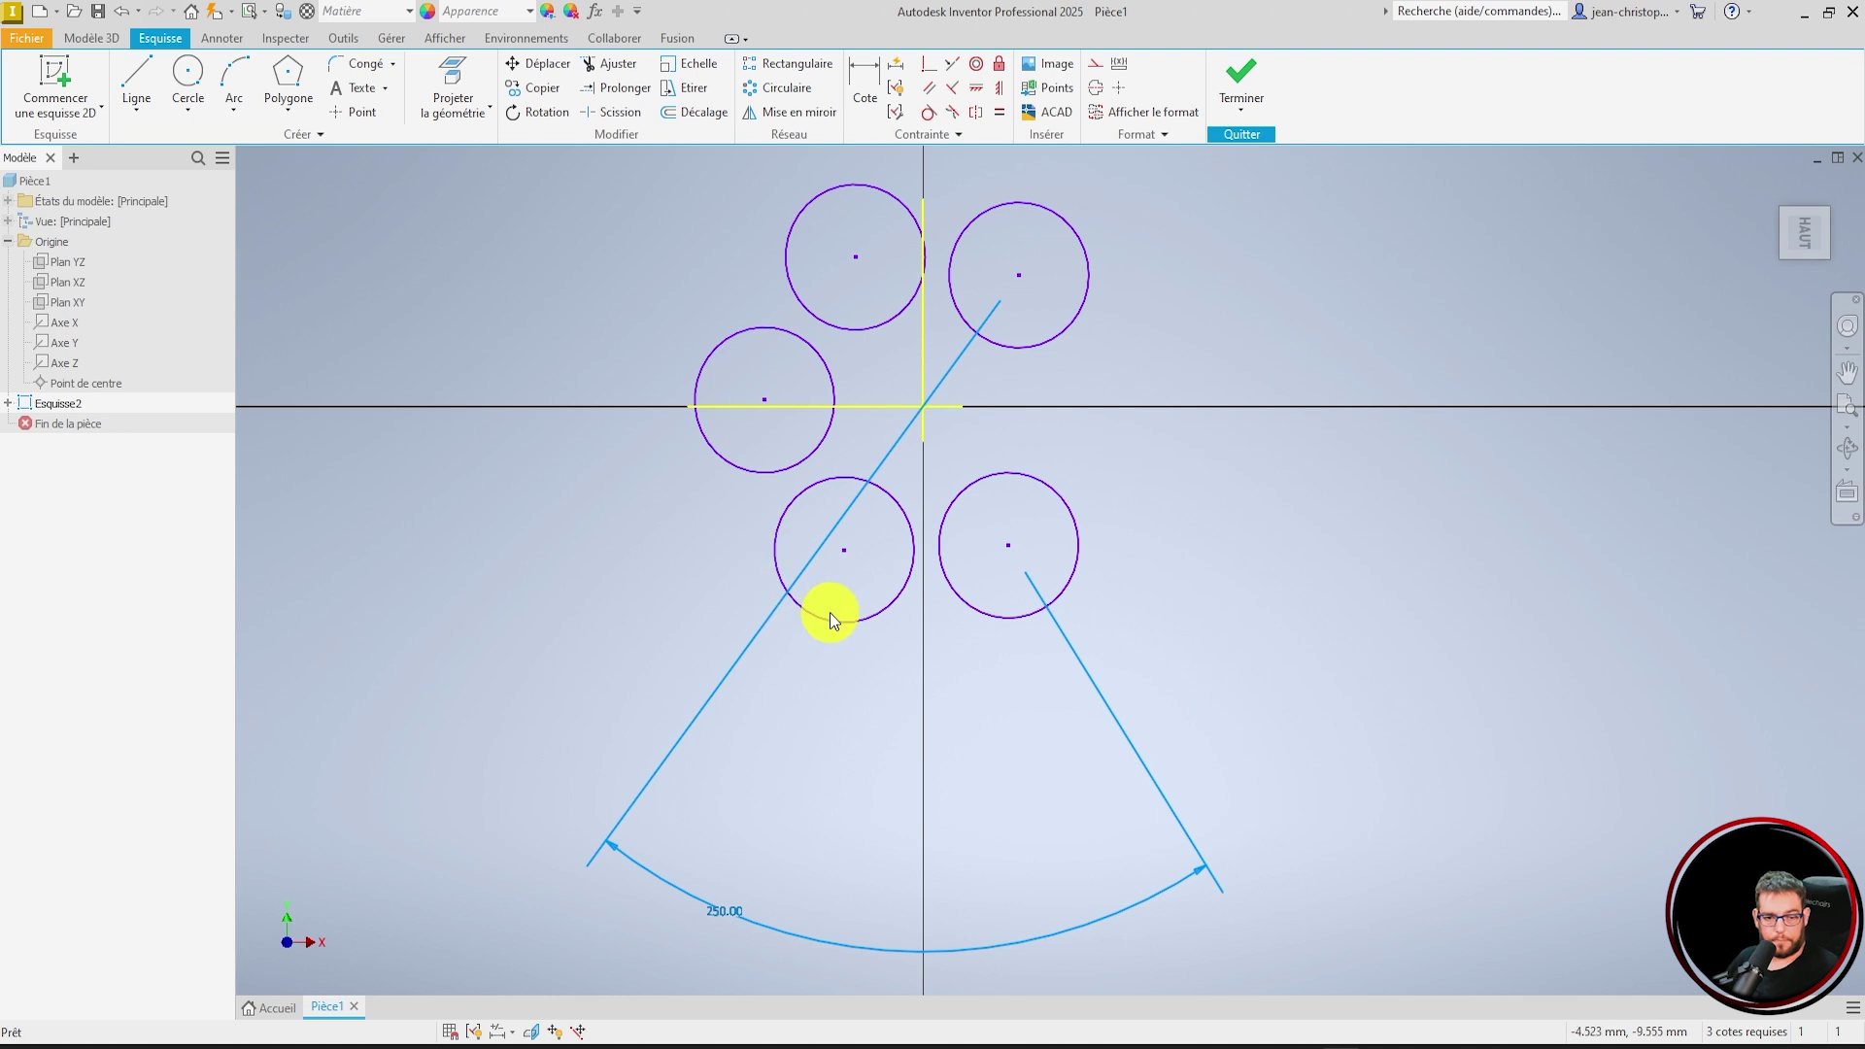
key("Escape")
left_click(8, 404)
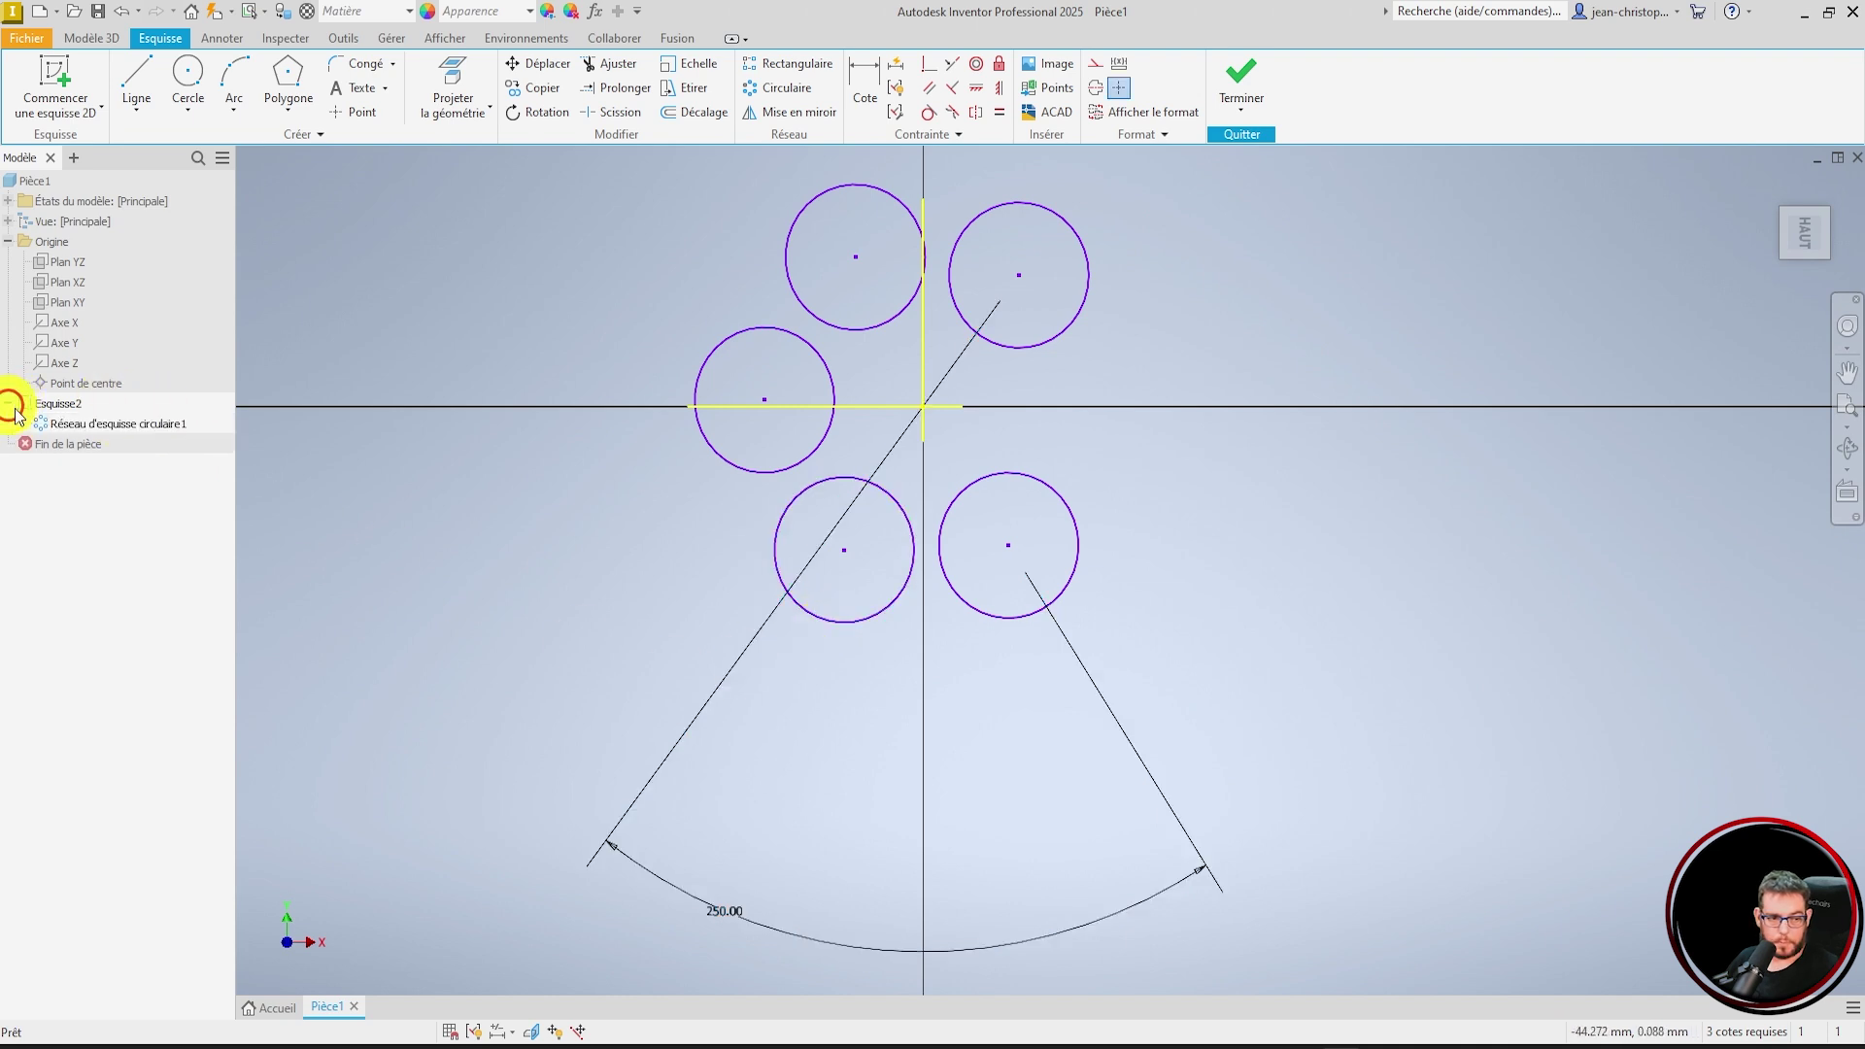
left_click(87, 429)
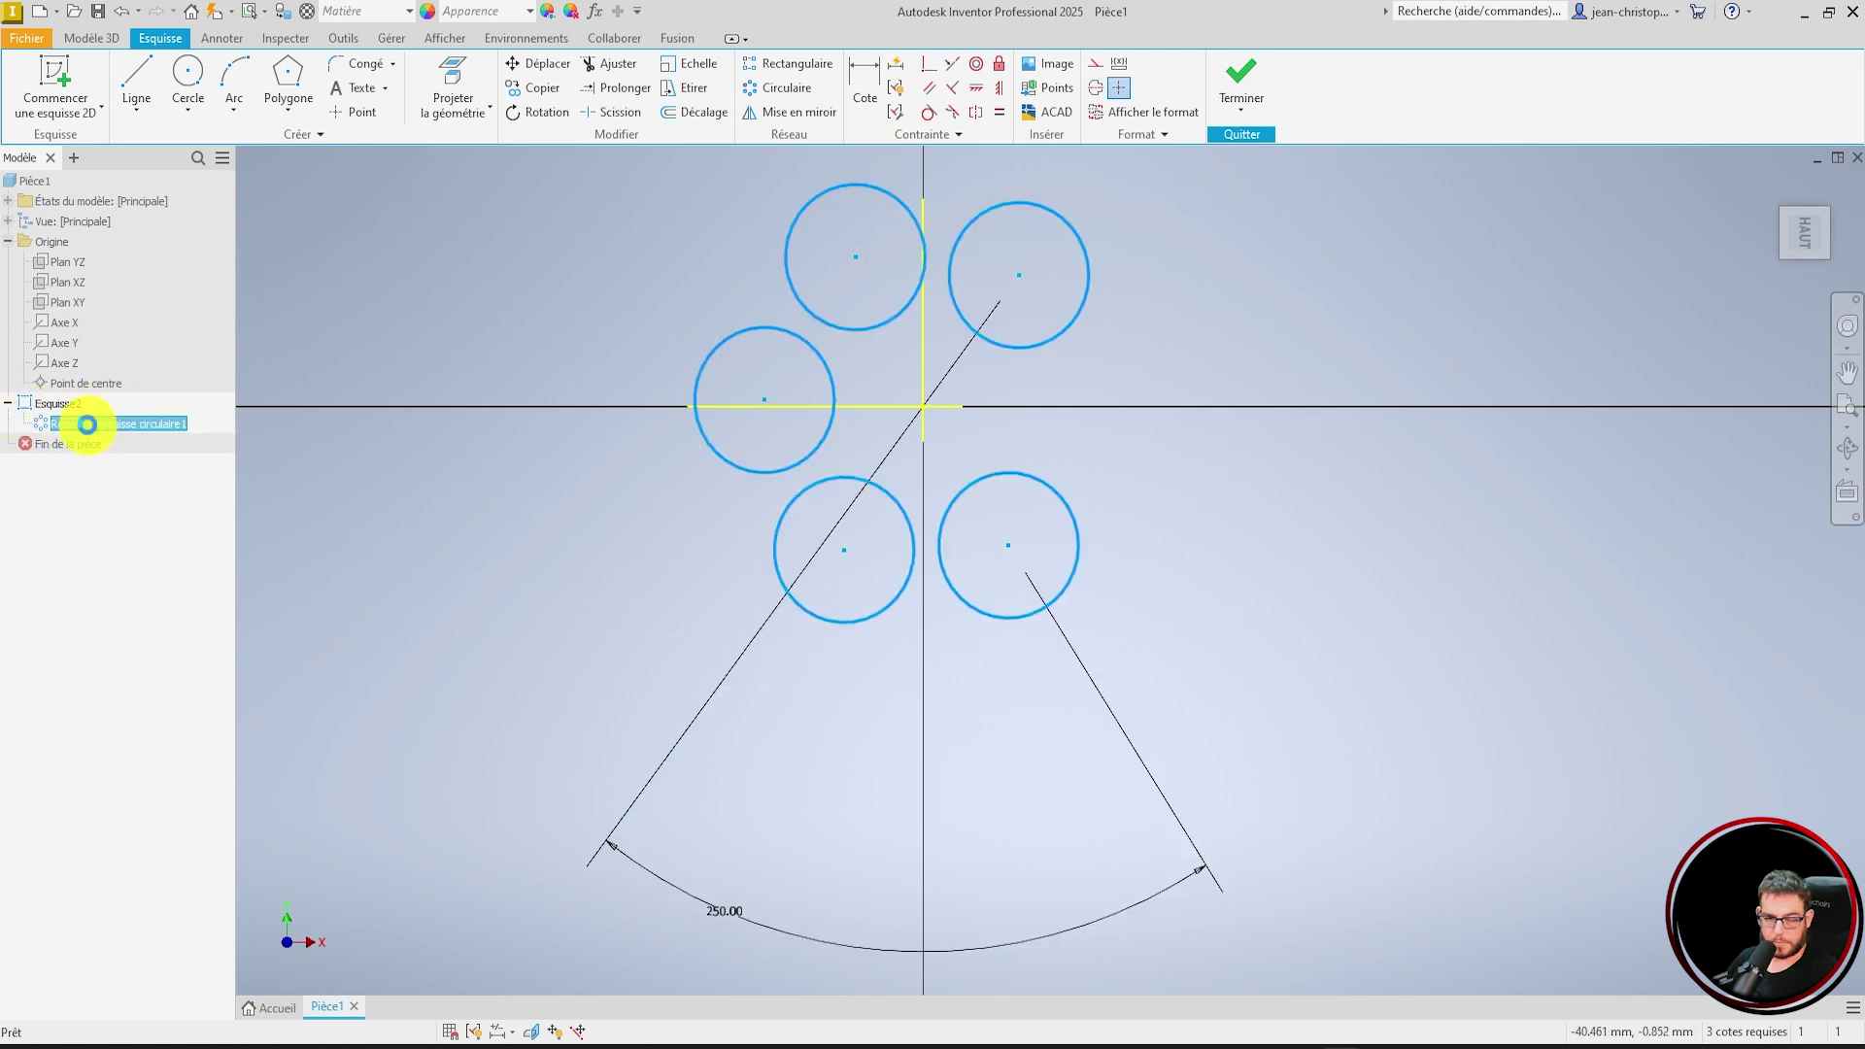
key("Delete")
scroll(997, 701, "down", 4)
scroll(1083, 524, "up", 3)
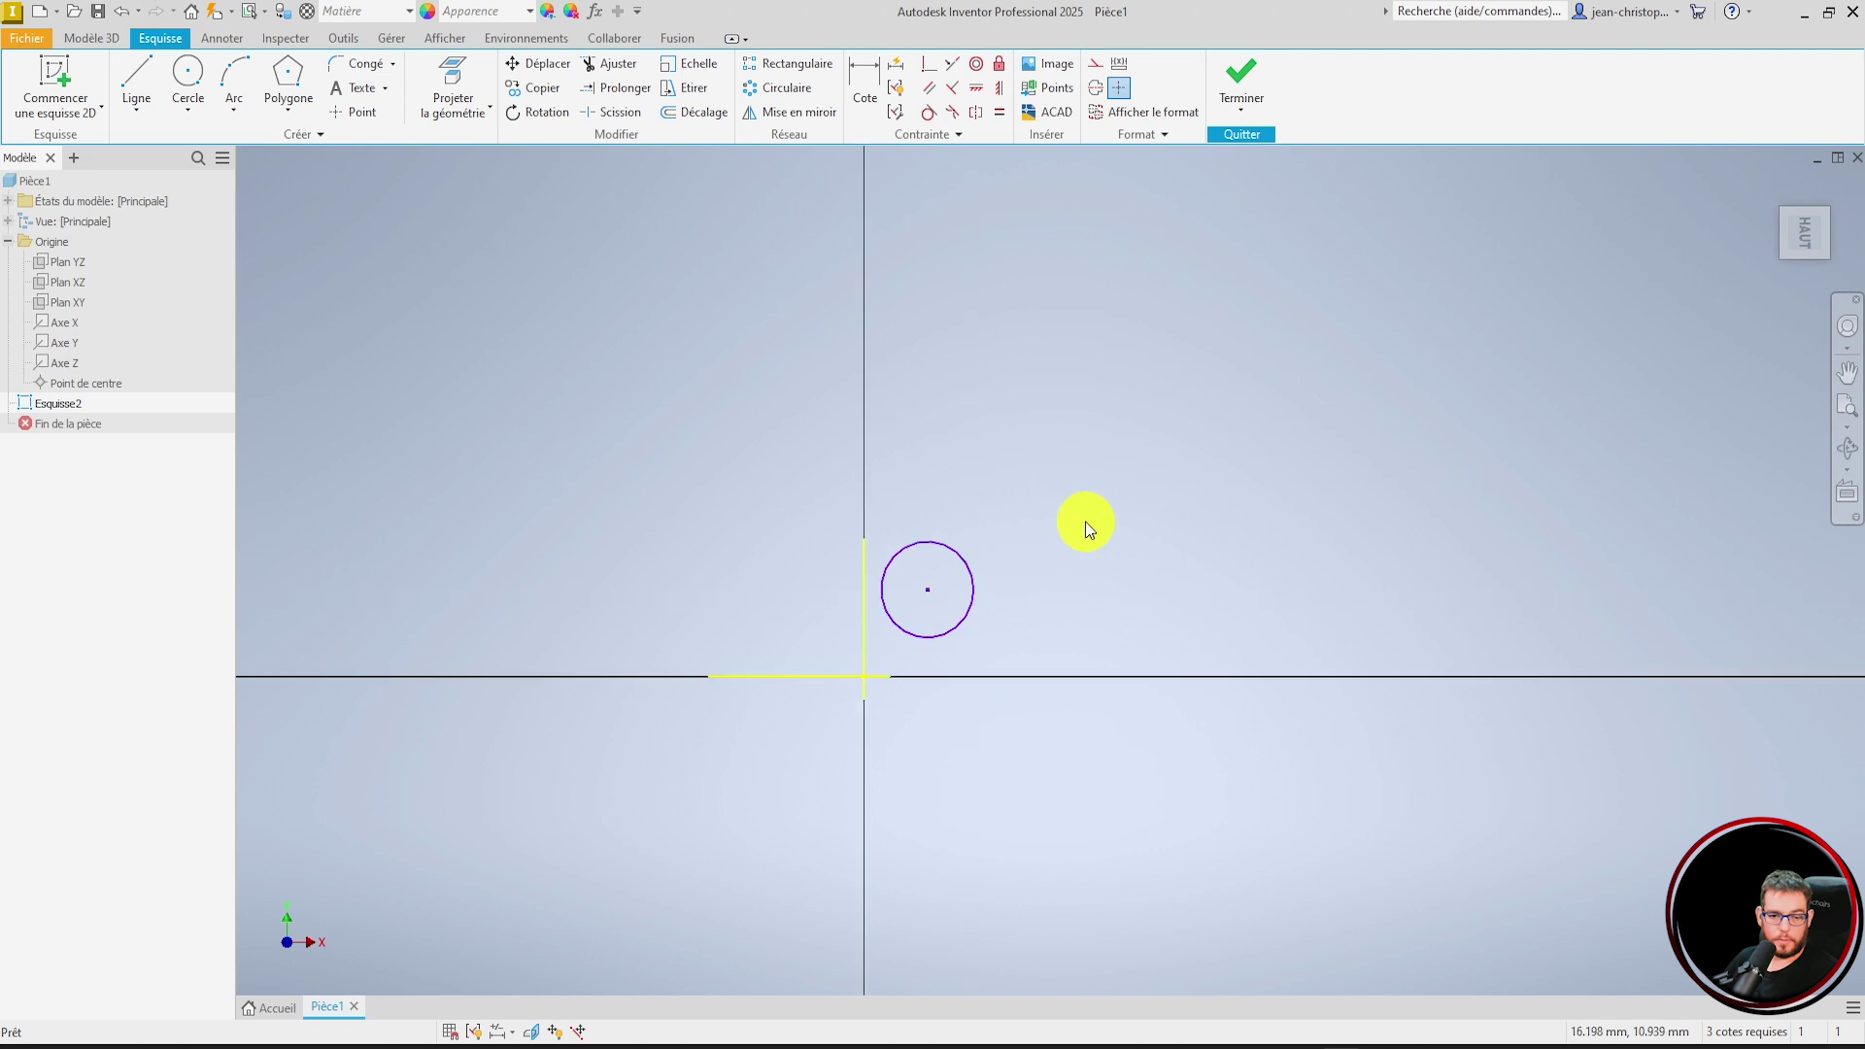
- Mirror the circle across the projected vertical axis line and finish the mirror command
left_click(807, 112)
left_click(969, 565)
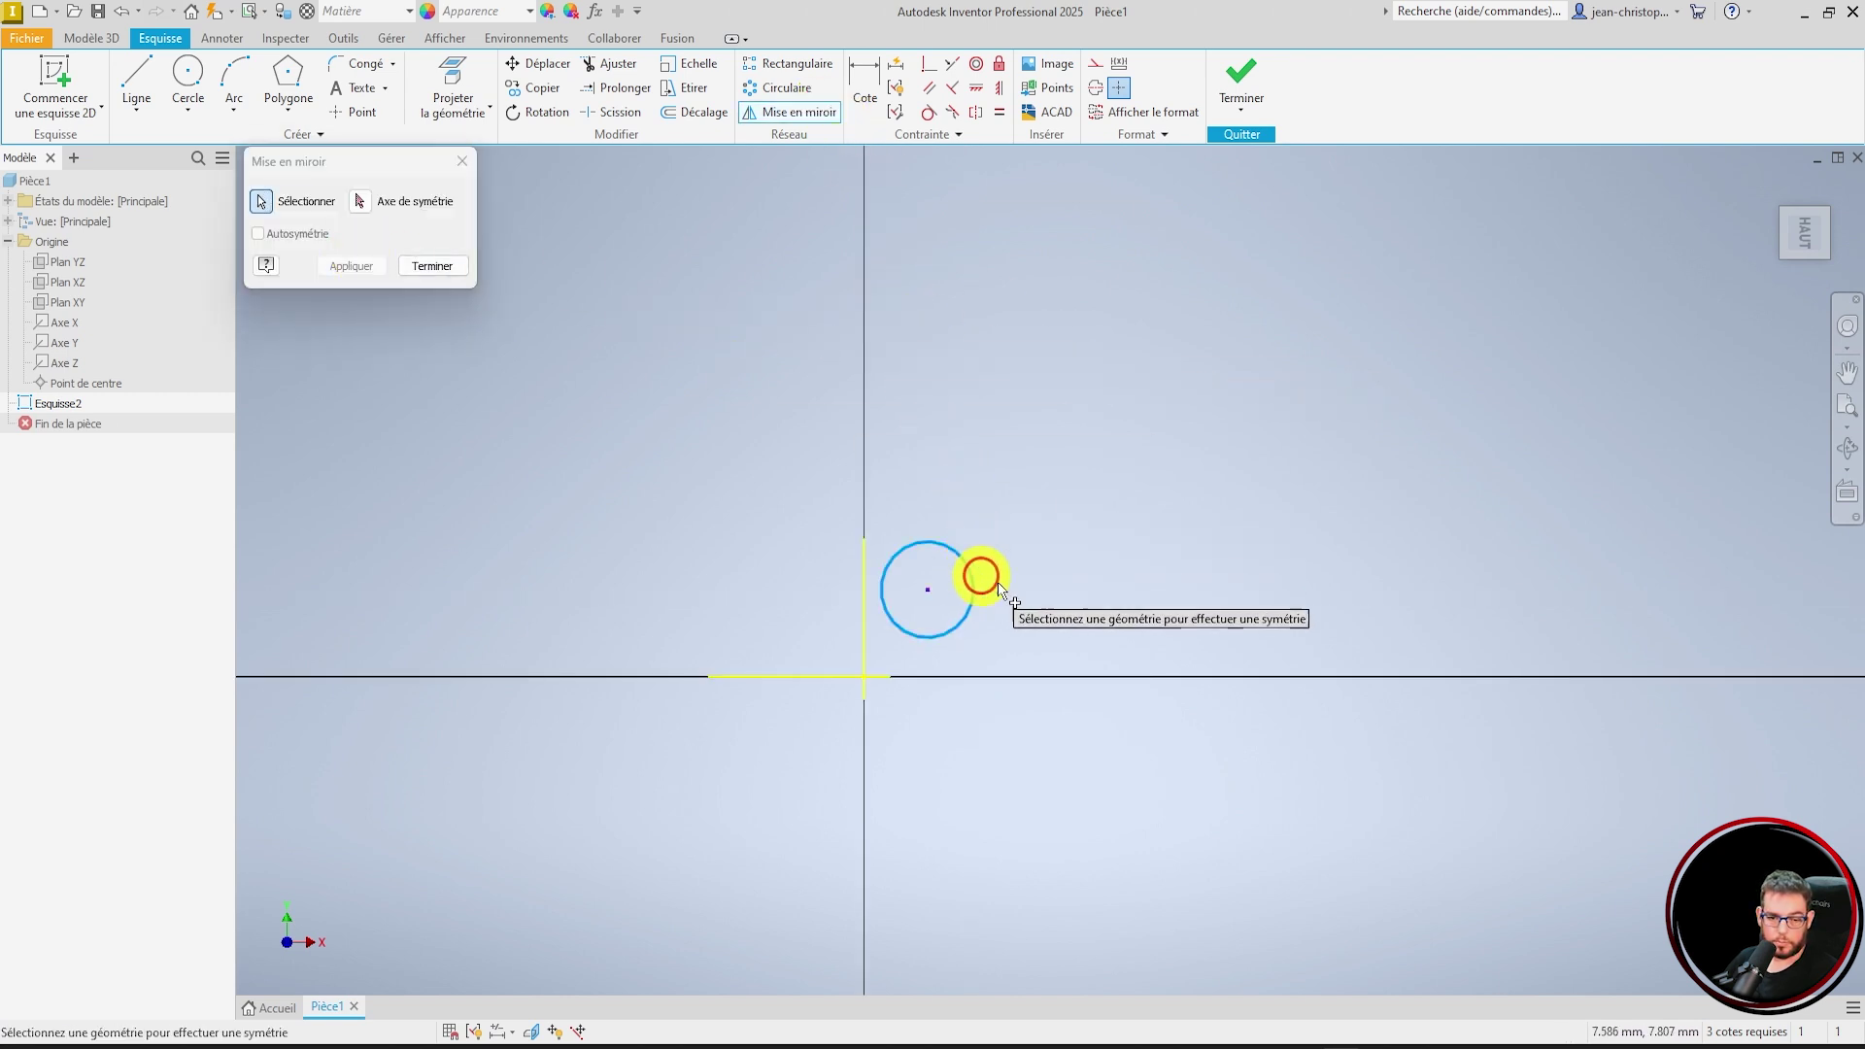
left_click(373, 206)
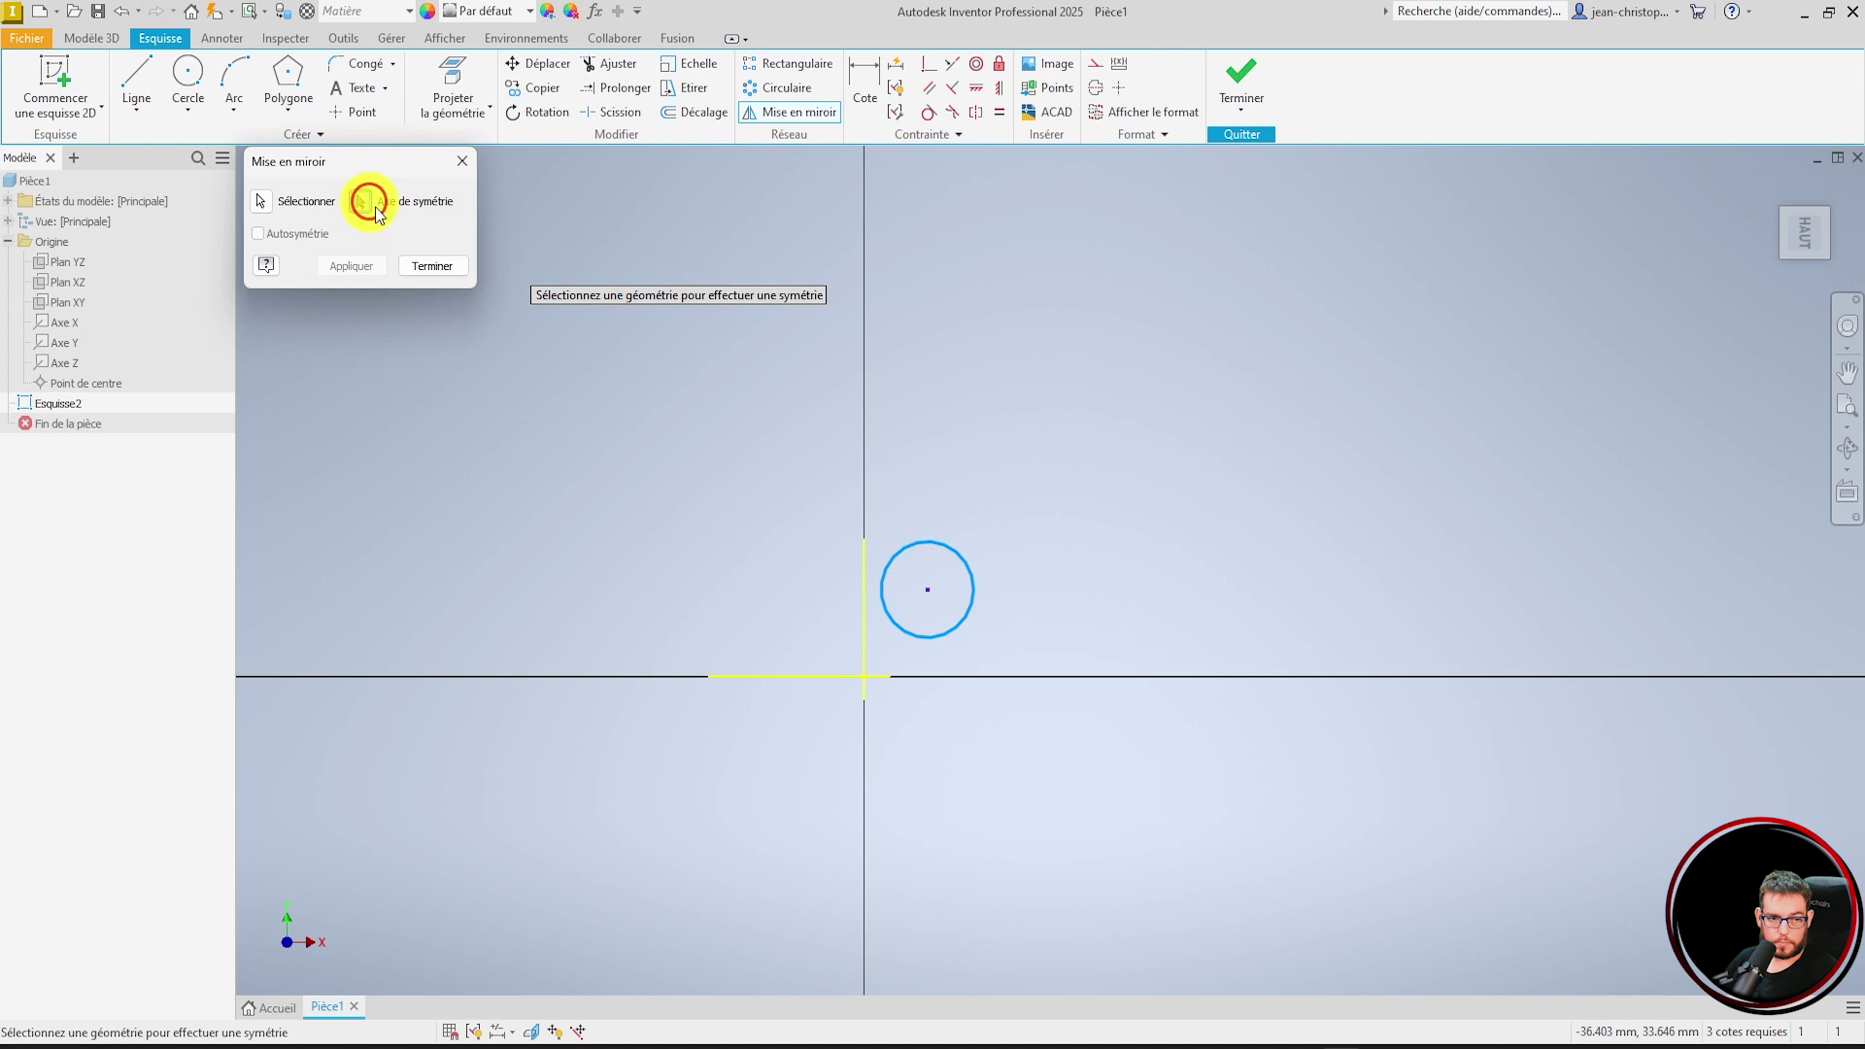
left_click(865, 586)
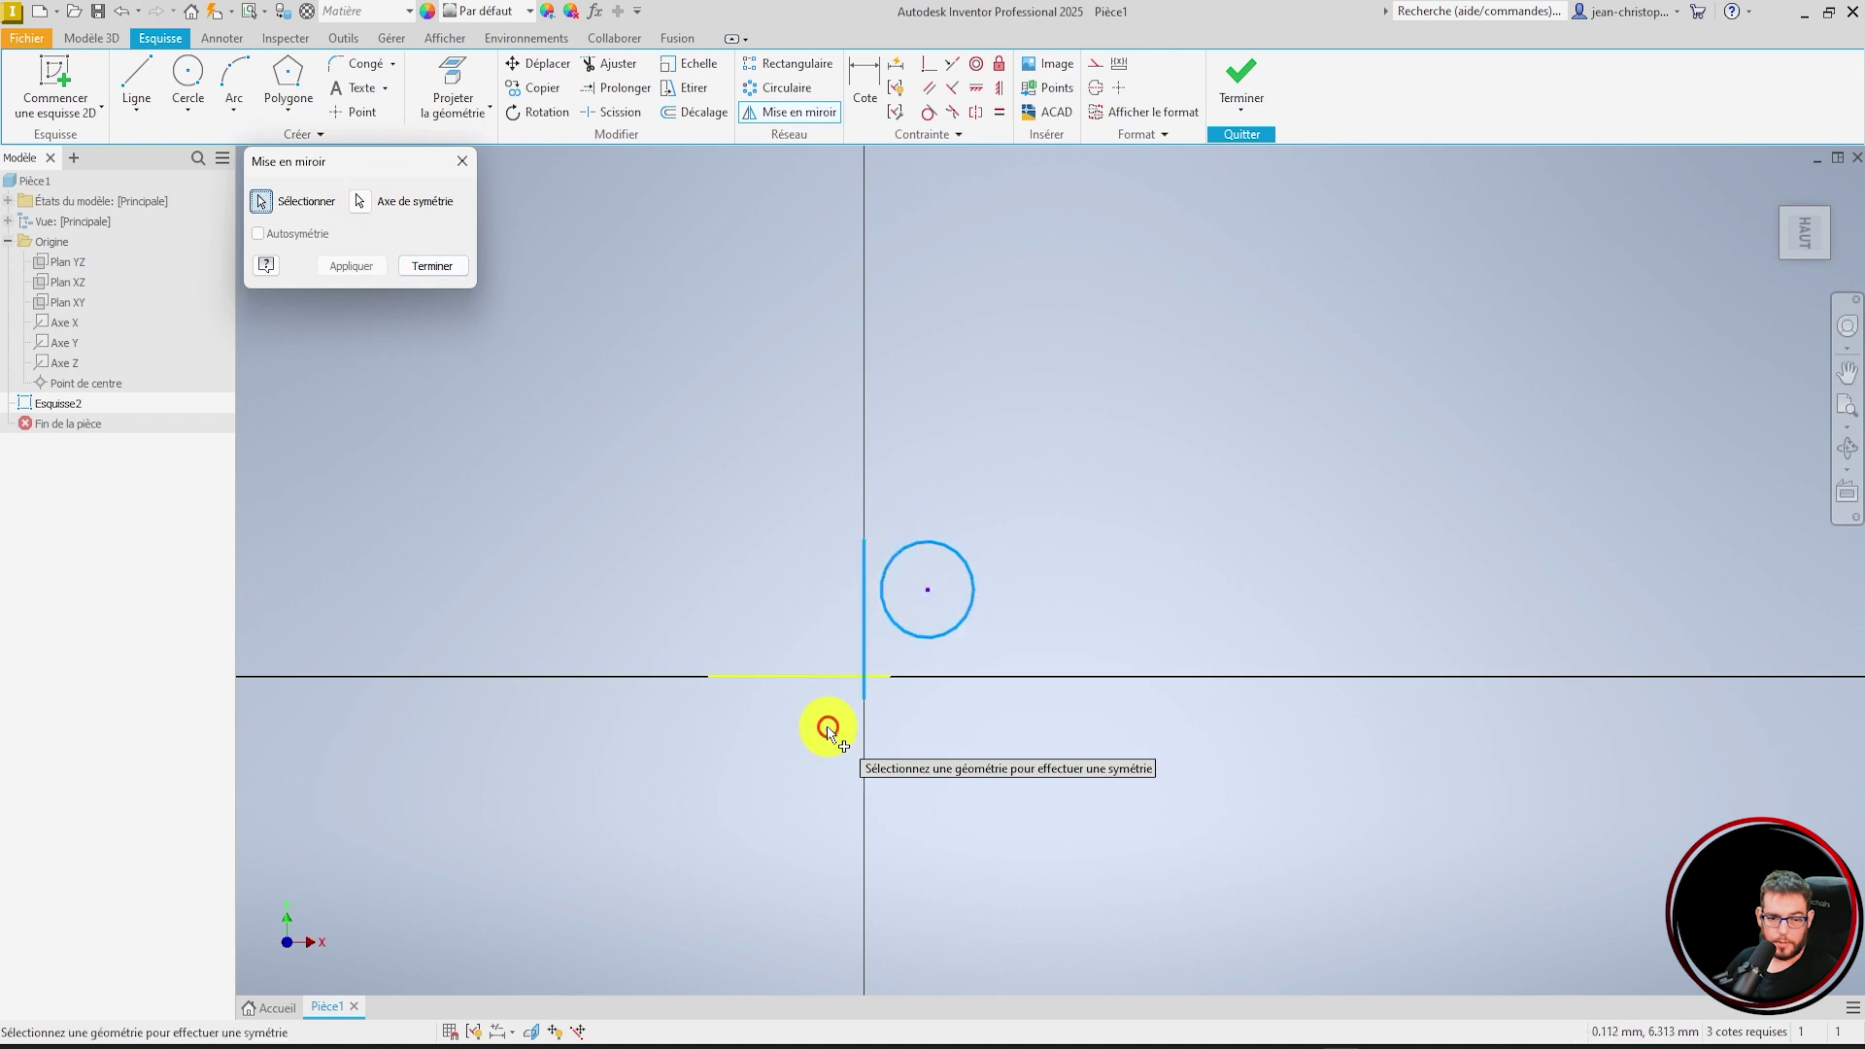
left_click(367, 268)
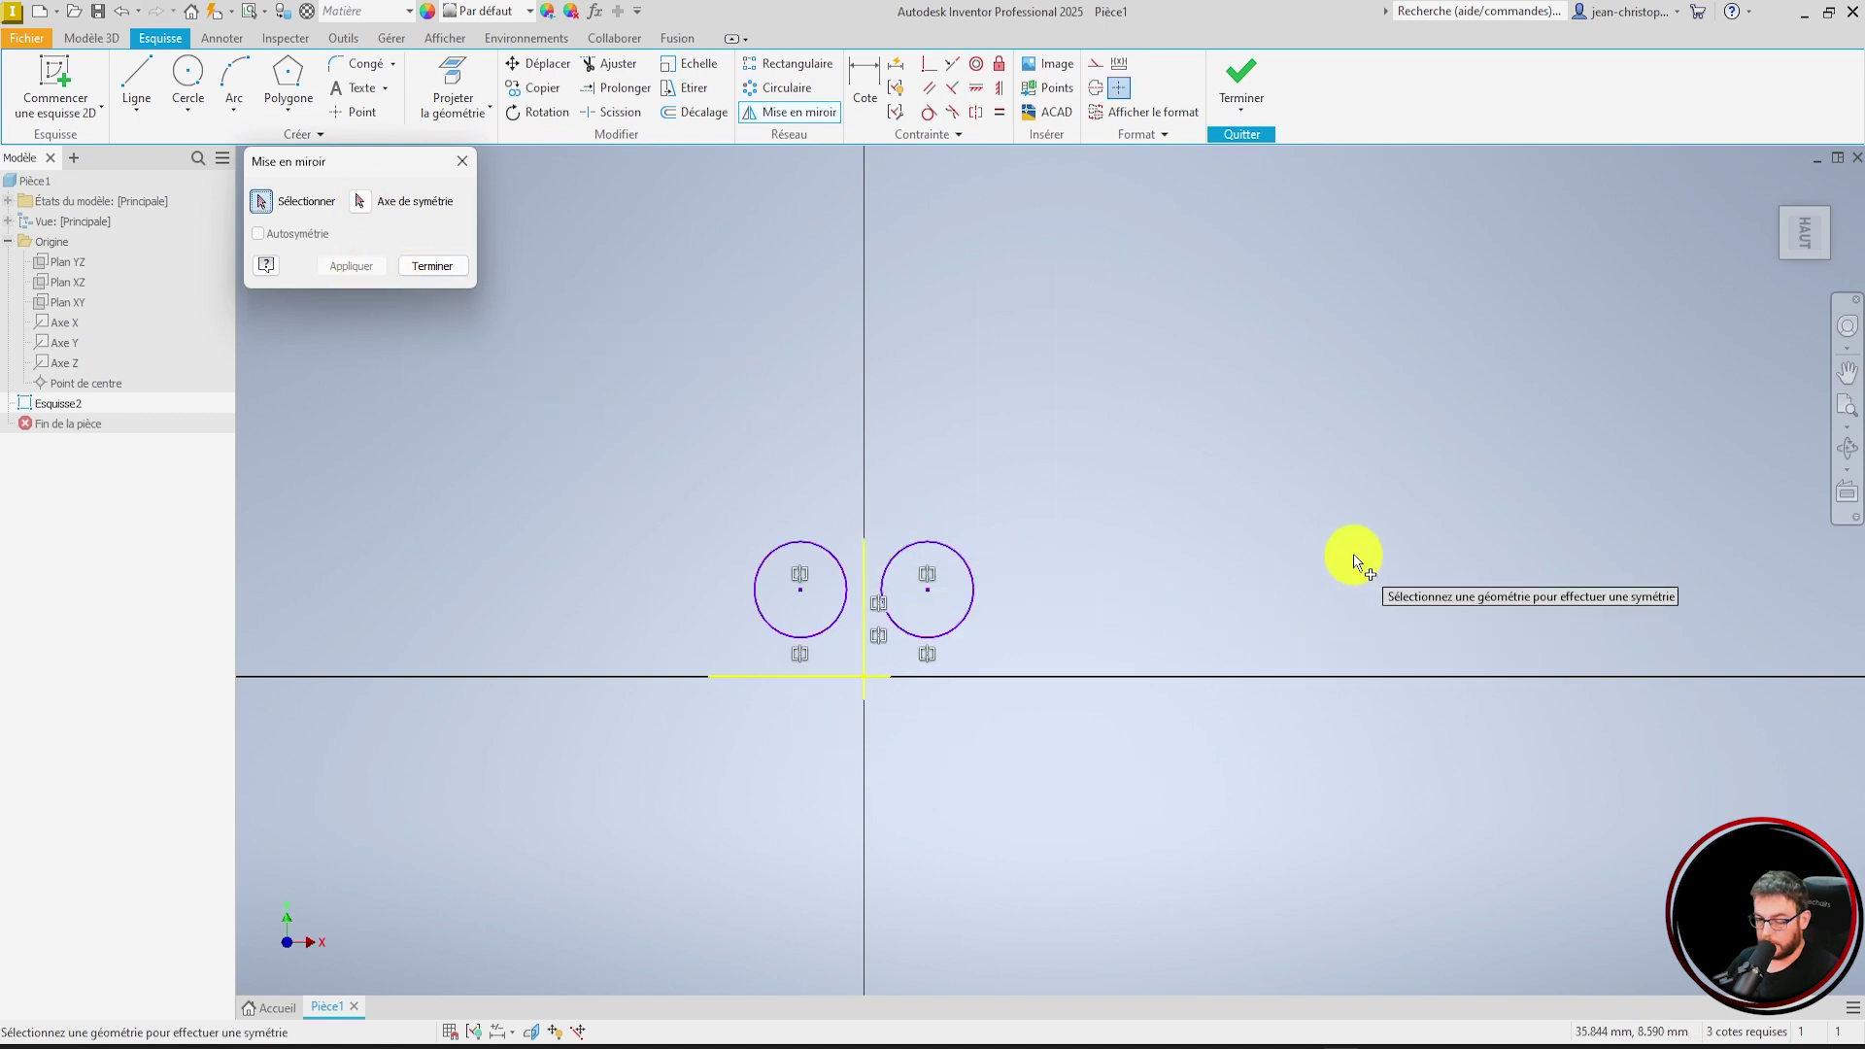
left_click(432, 265)
- Delete both circles and the projected axis lines to clear the sketch
left_click_drag(624, 362, 1167, 756)
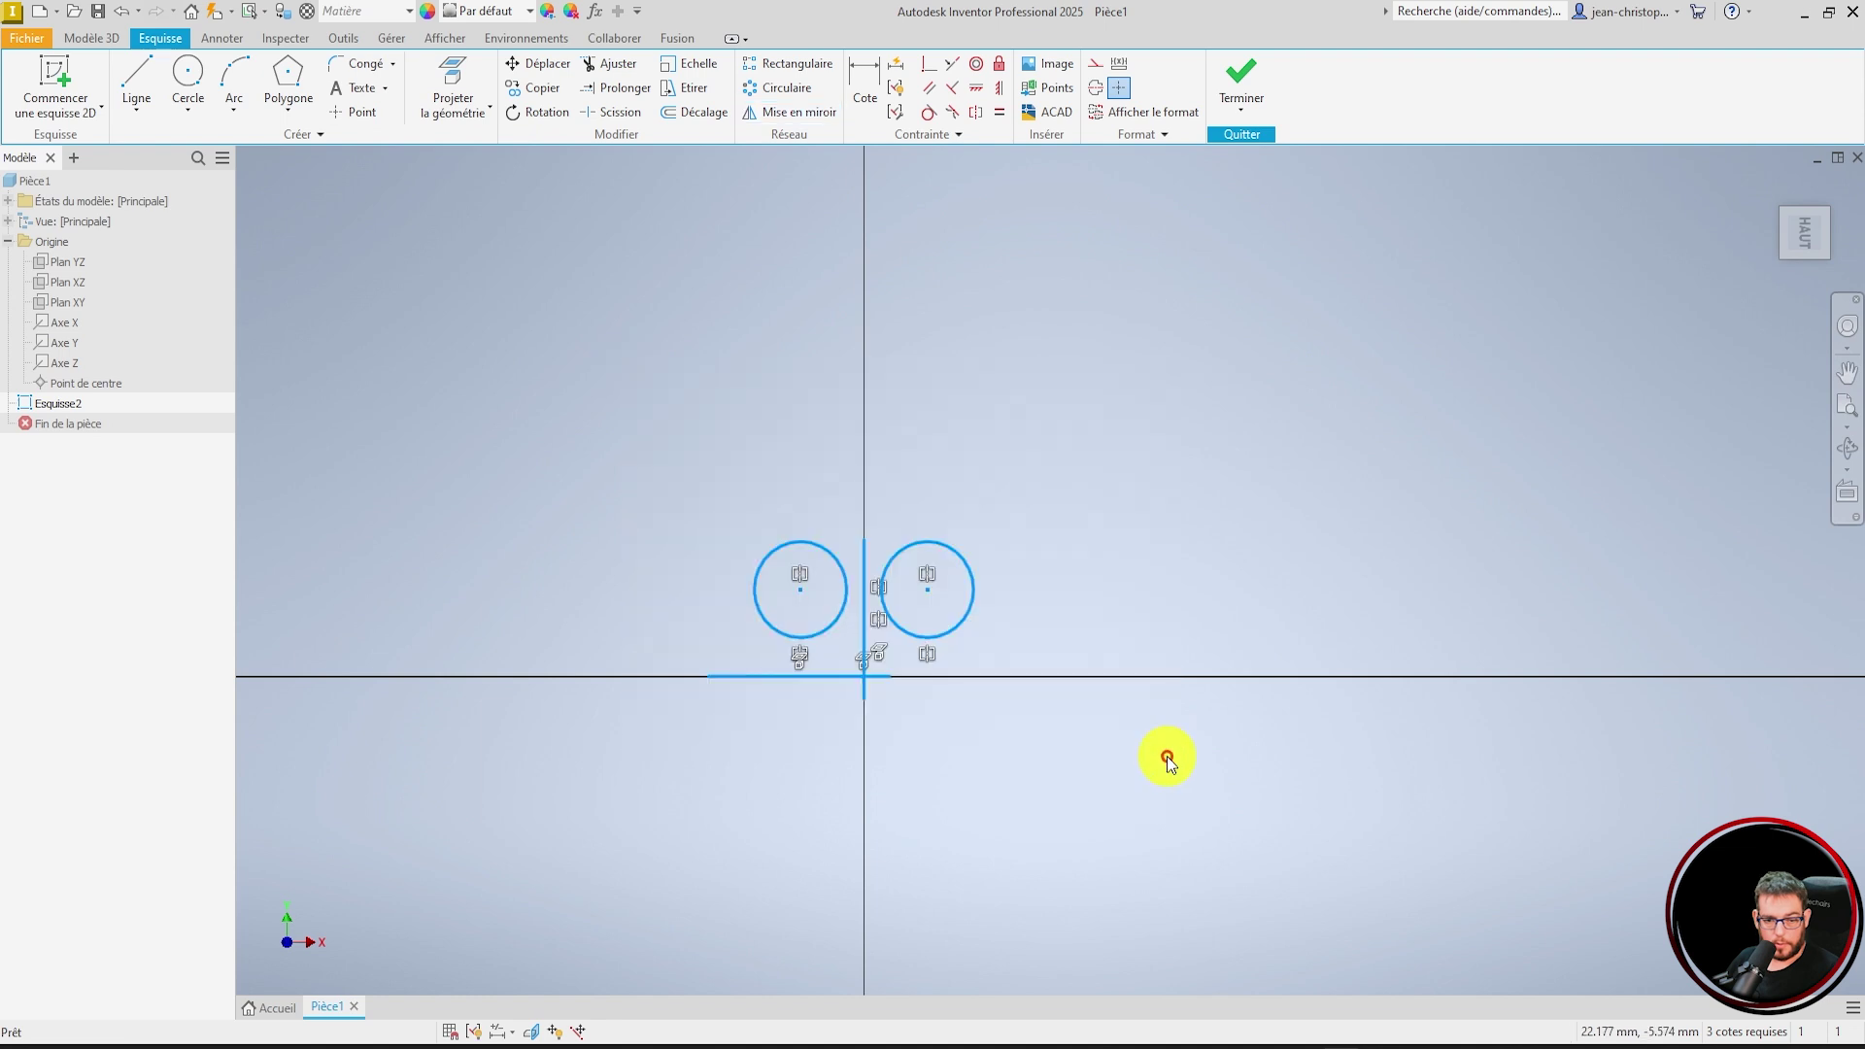
key("Delete")
scroll(1397, 490, "up", 3)
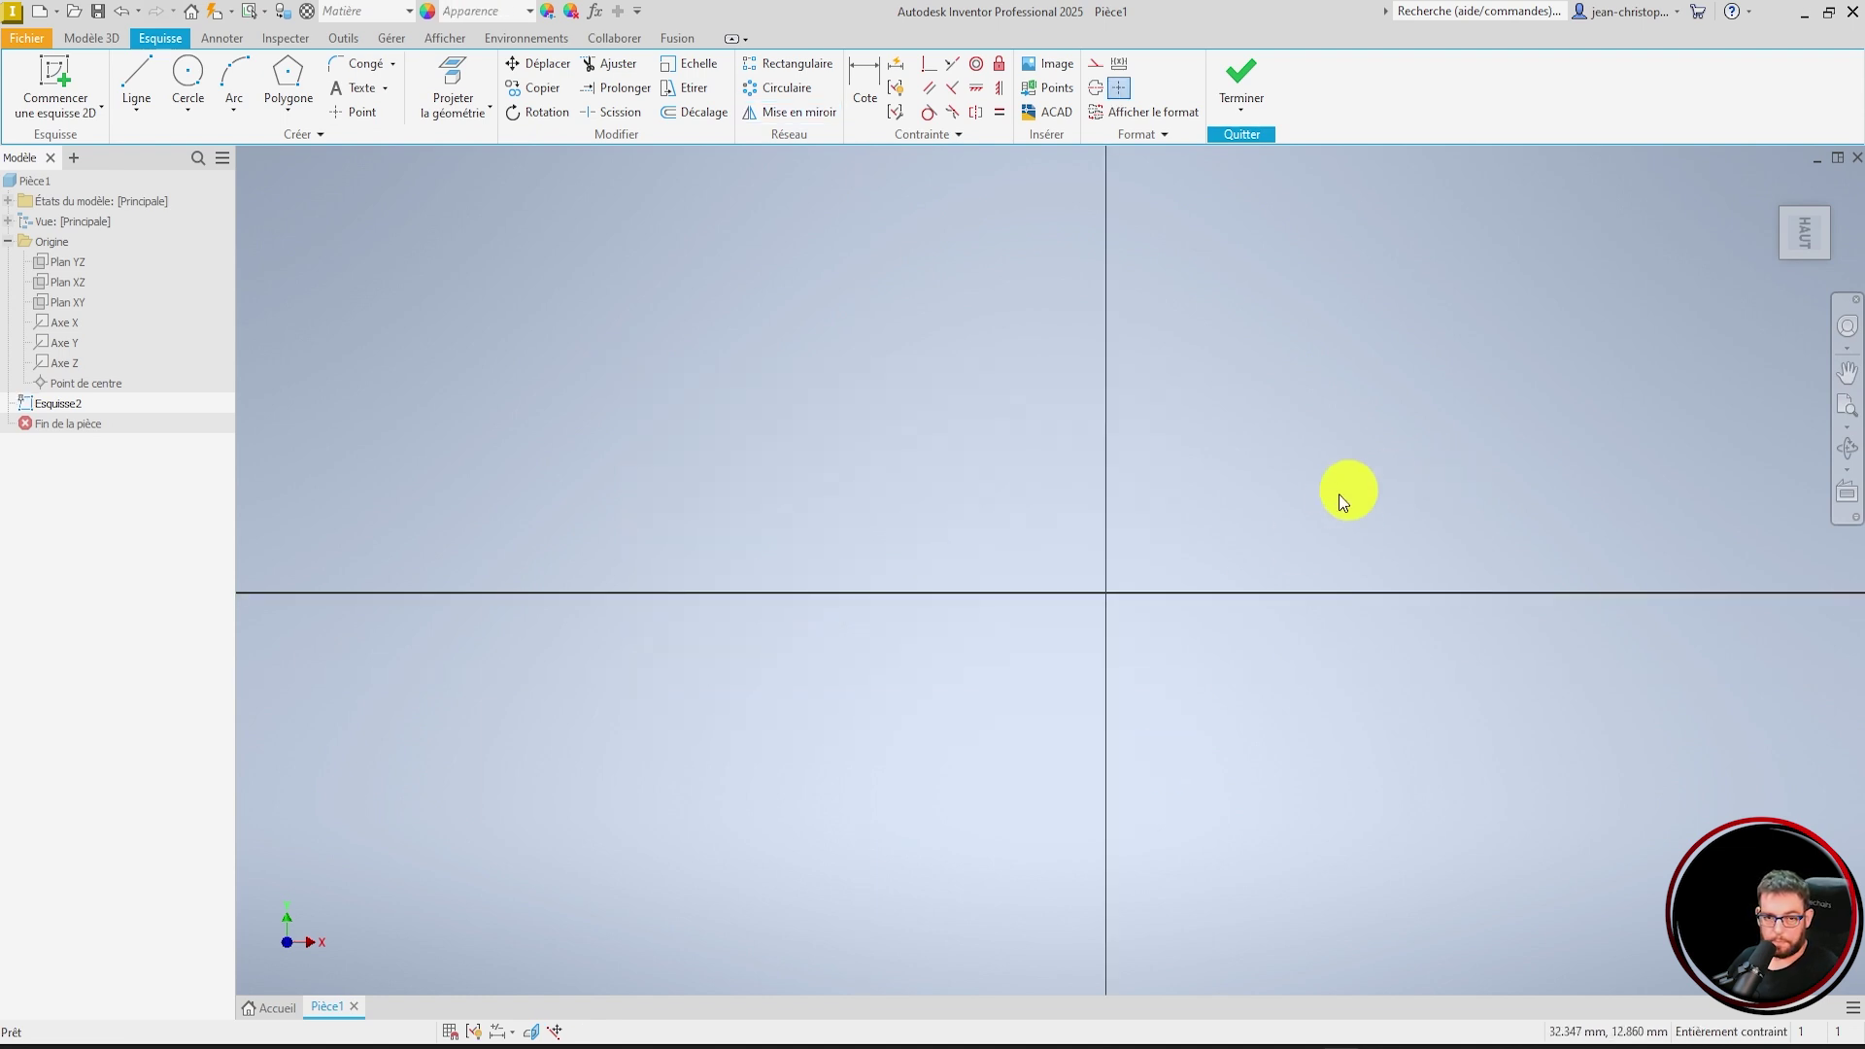
scroll(1331, 497, "down", 4)
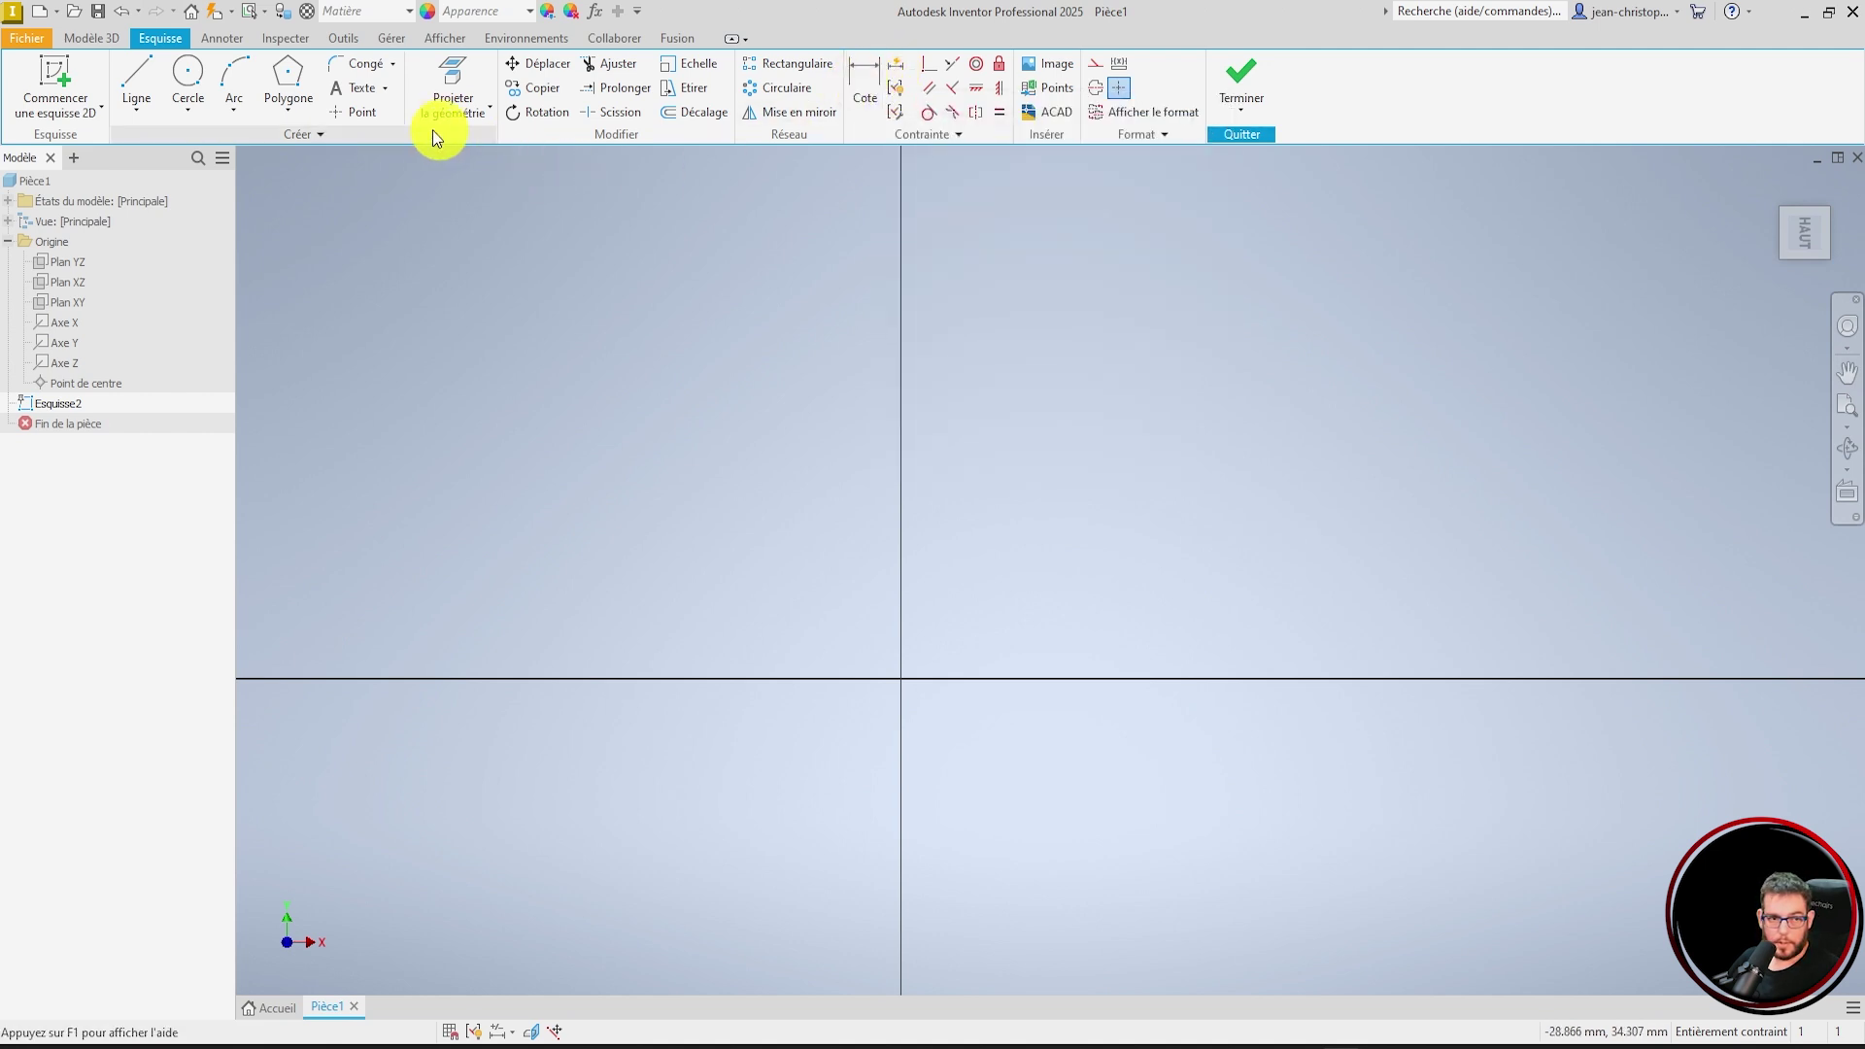
- Draw a circle about 24 mm in diameter centred on the sketch origin
left_click(186, 80)
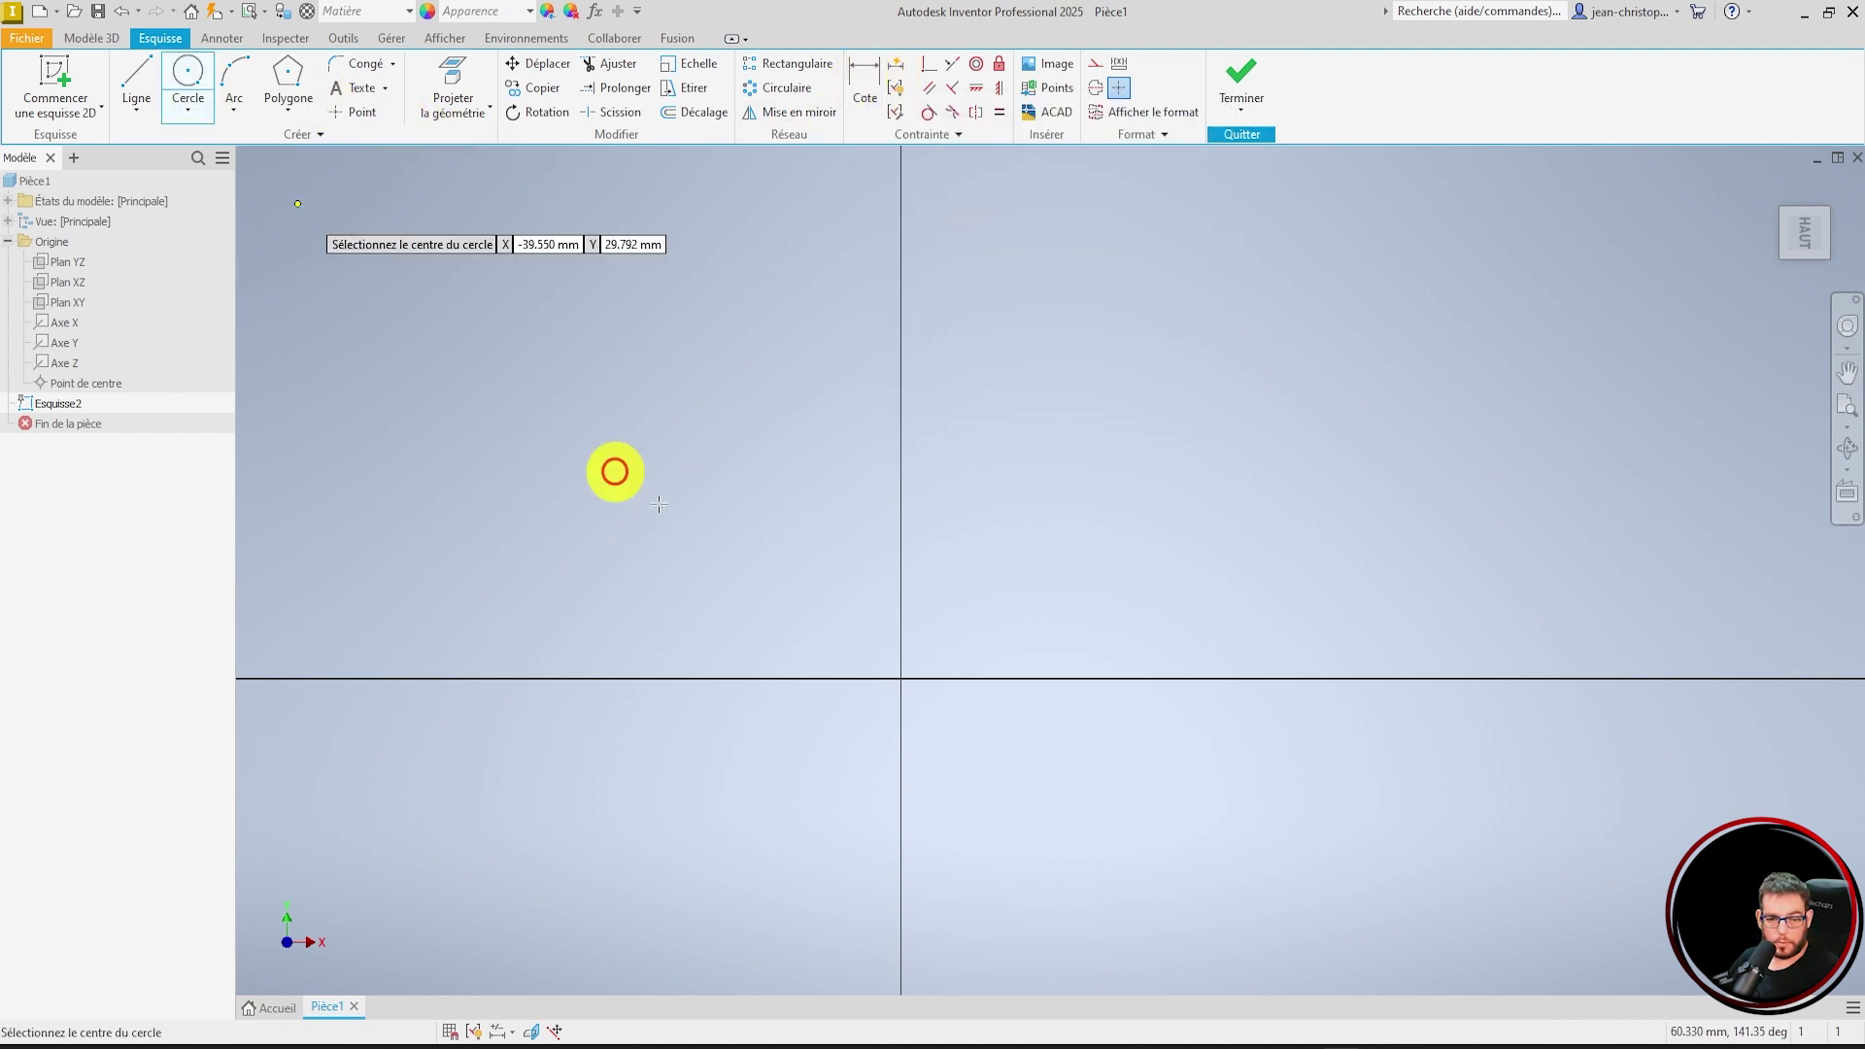
left_click(900, 678)
left_click(1053, 574)
scroll(1582, 538, "down", 3)
scroll(1419, 696, "up", 4)
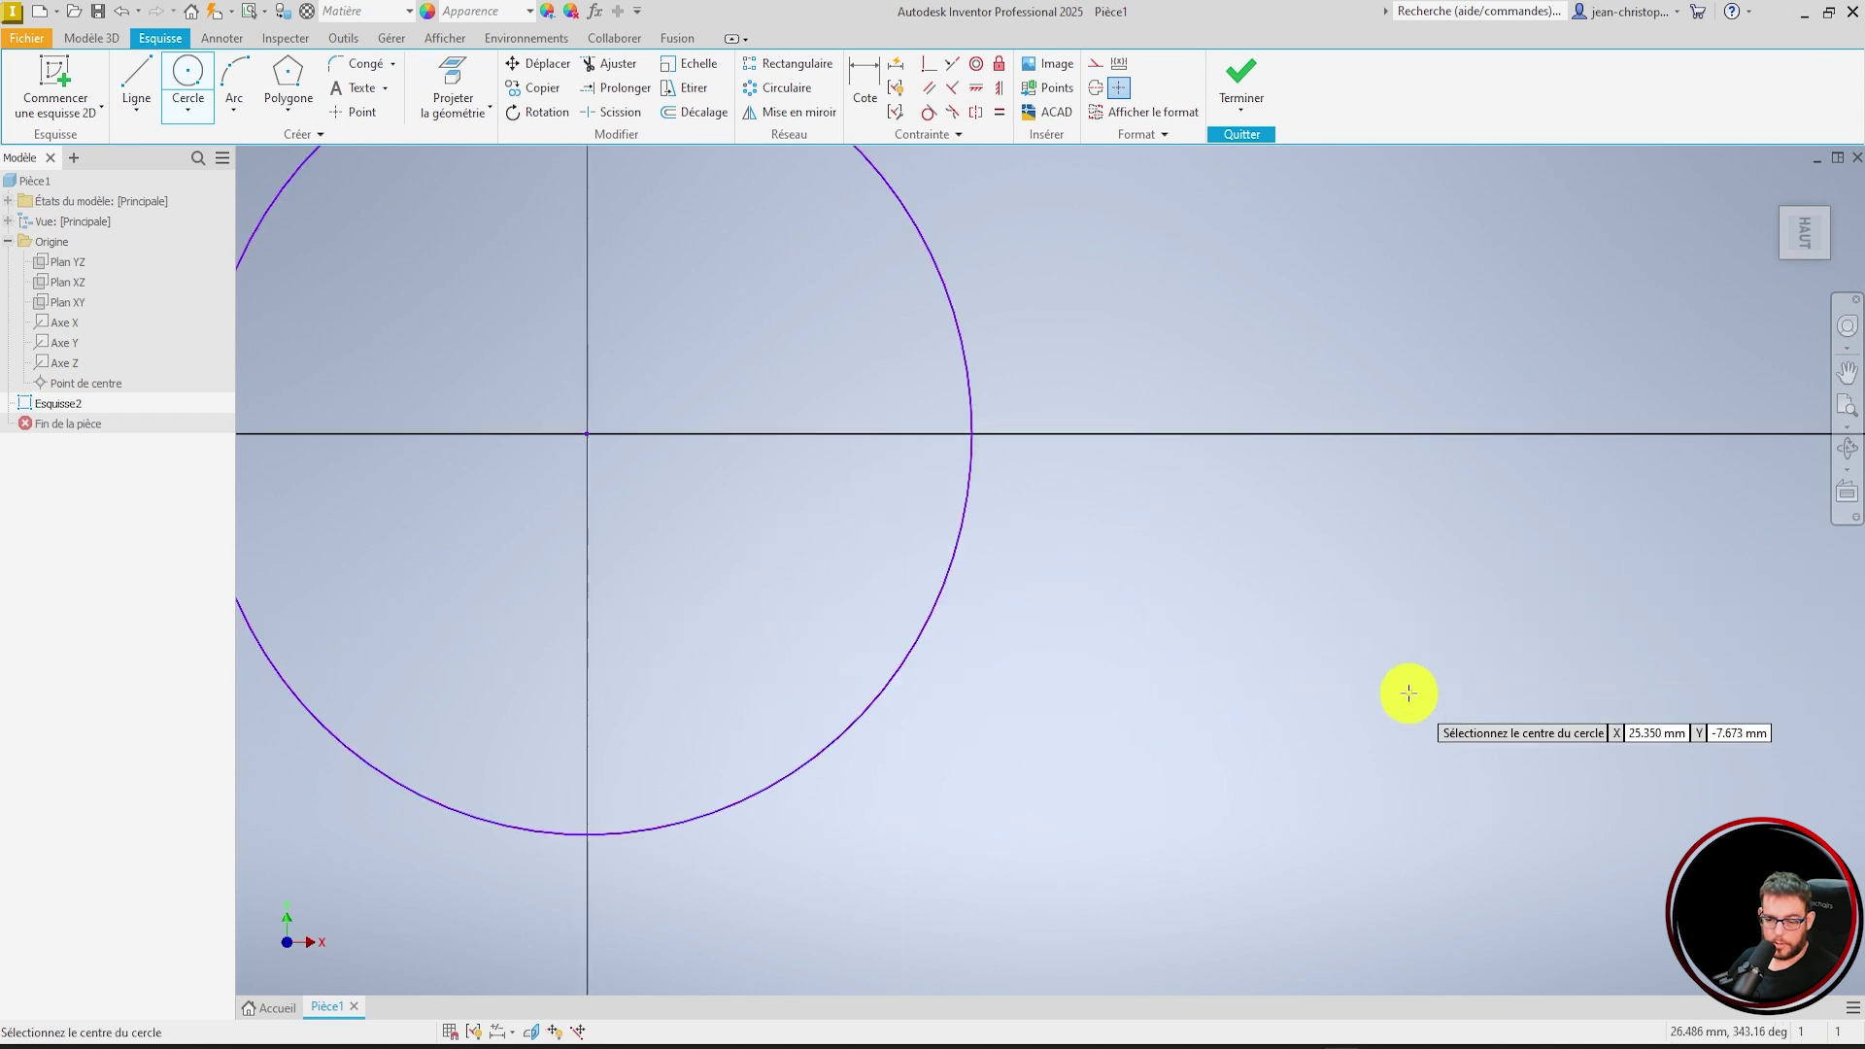
key("Escape")
scroll(1491, 639, "down", 3)
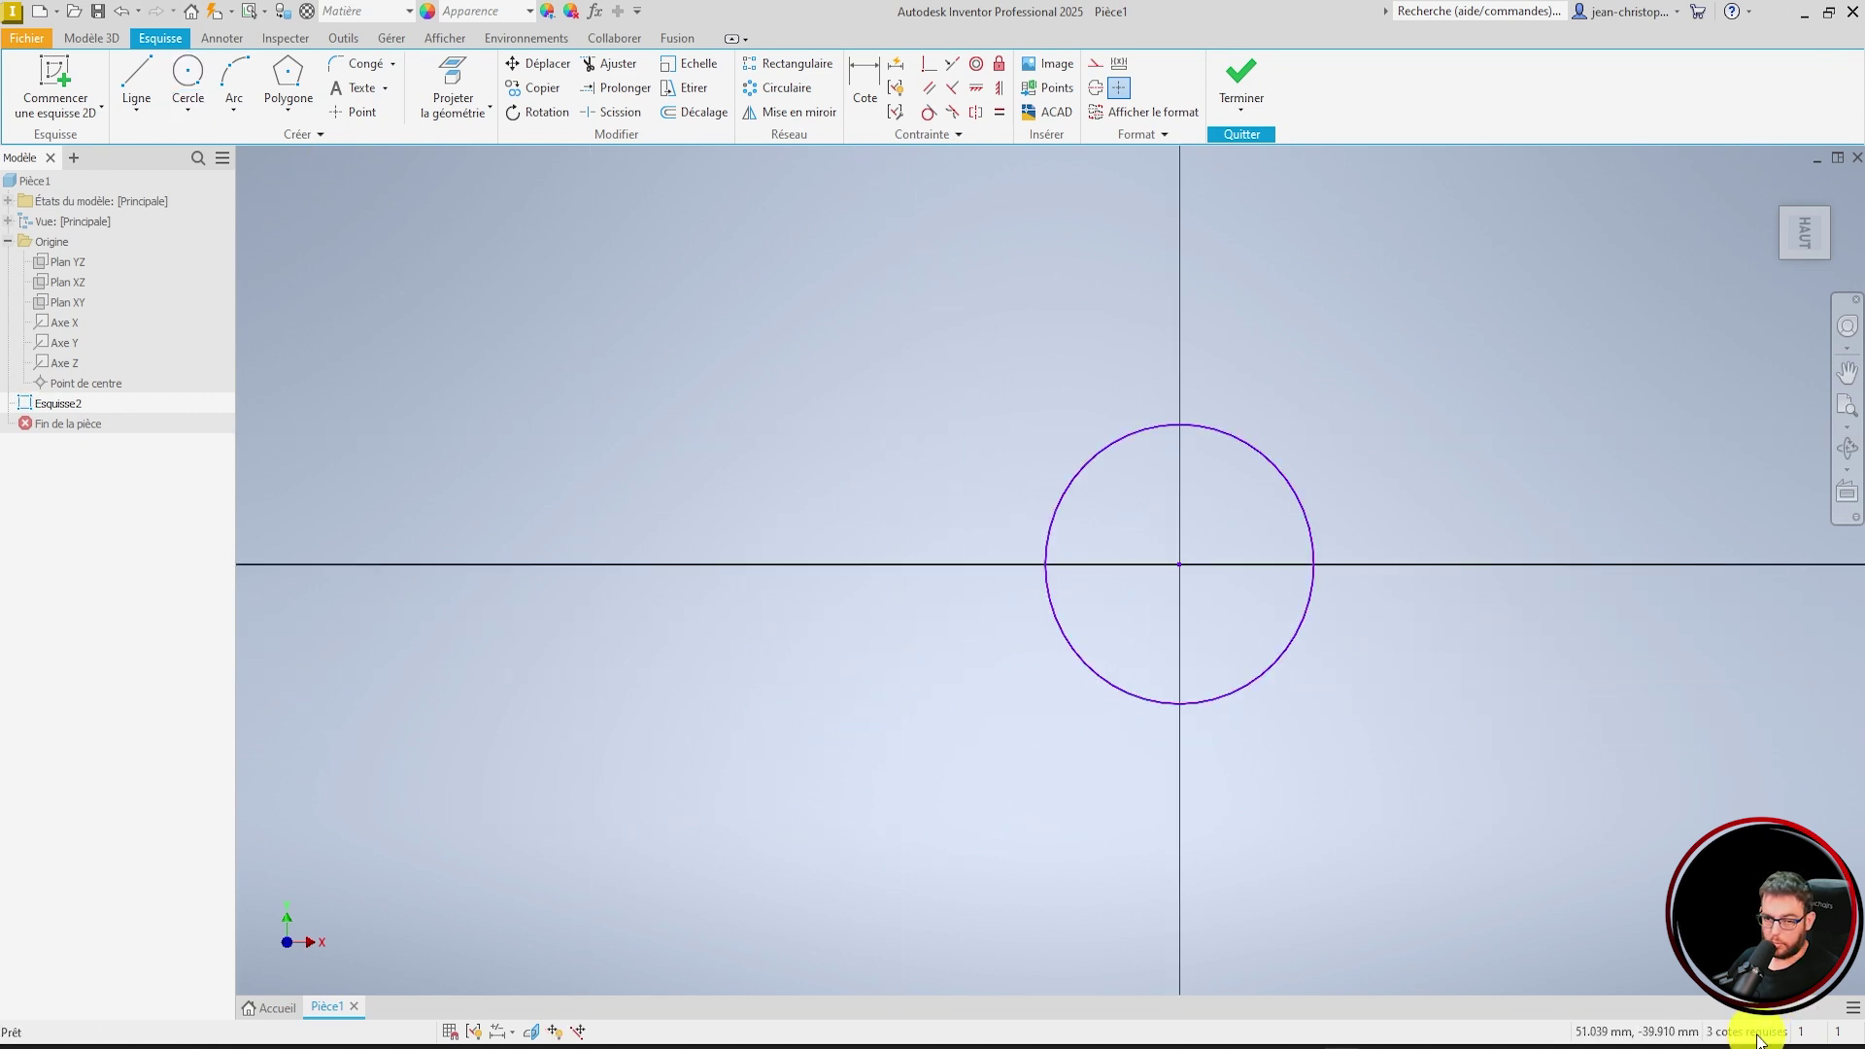
- Dimension the circle's diameter, placing the dimension outside its upper-right edge
left_click(865, 83)
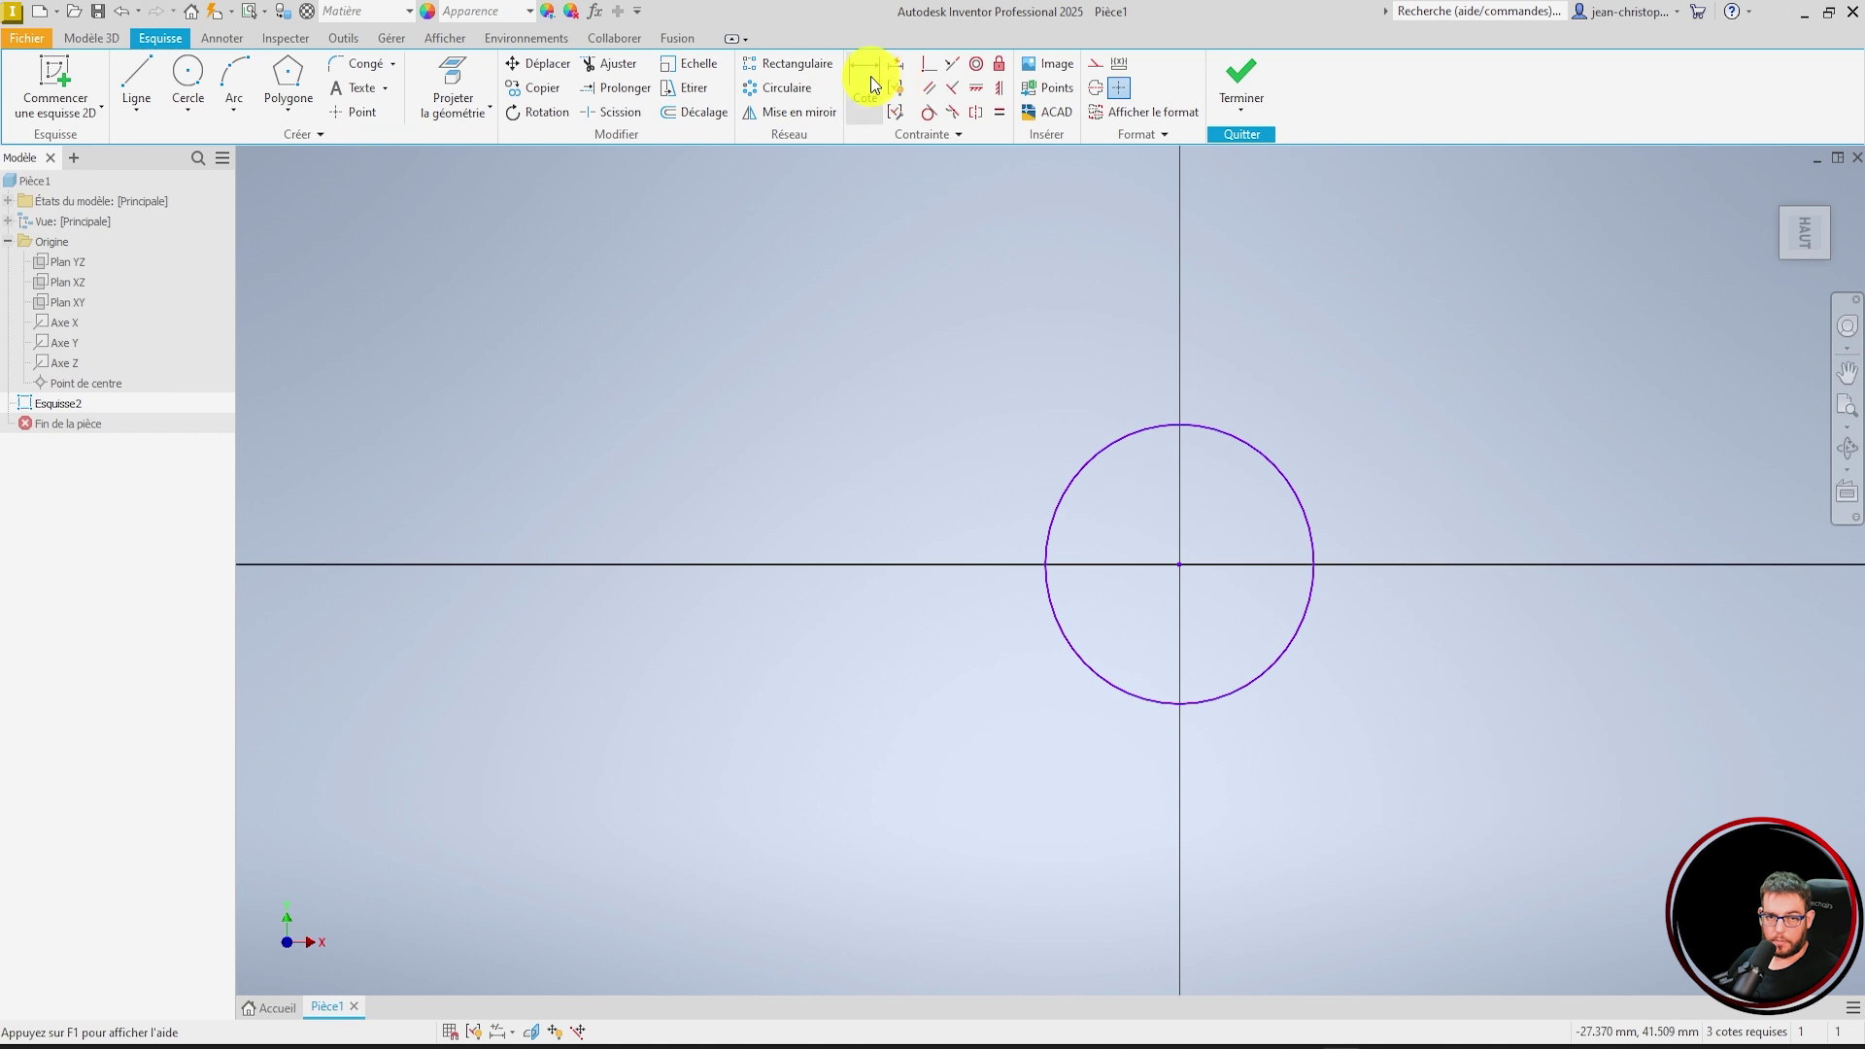
left_click(1299, 487)
left_click(1404, 377)
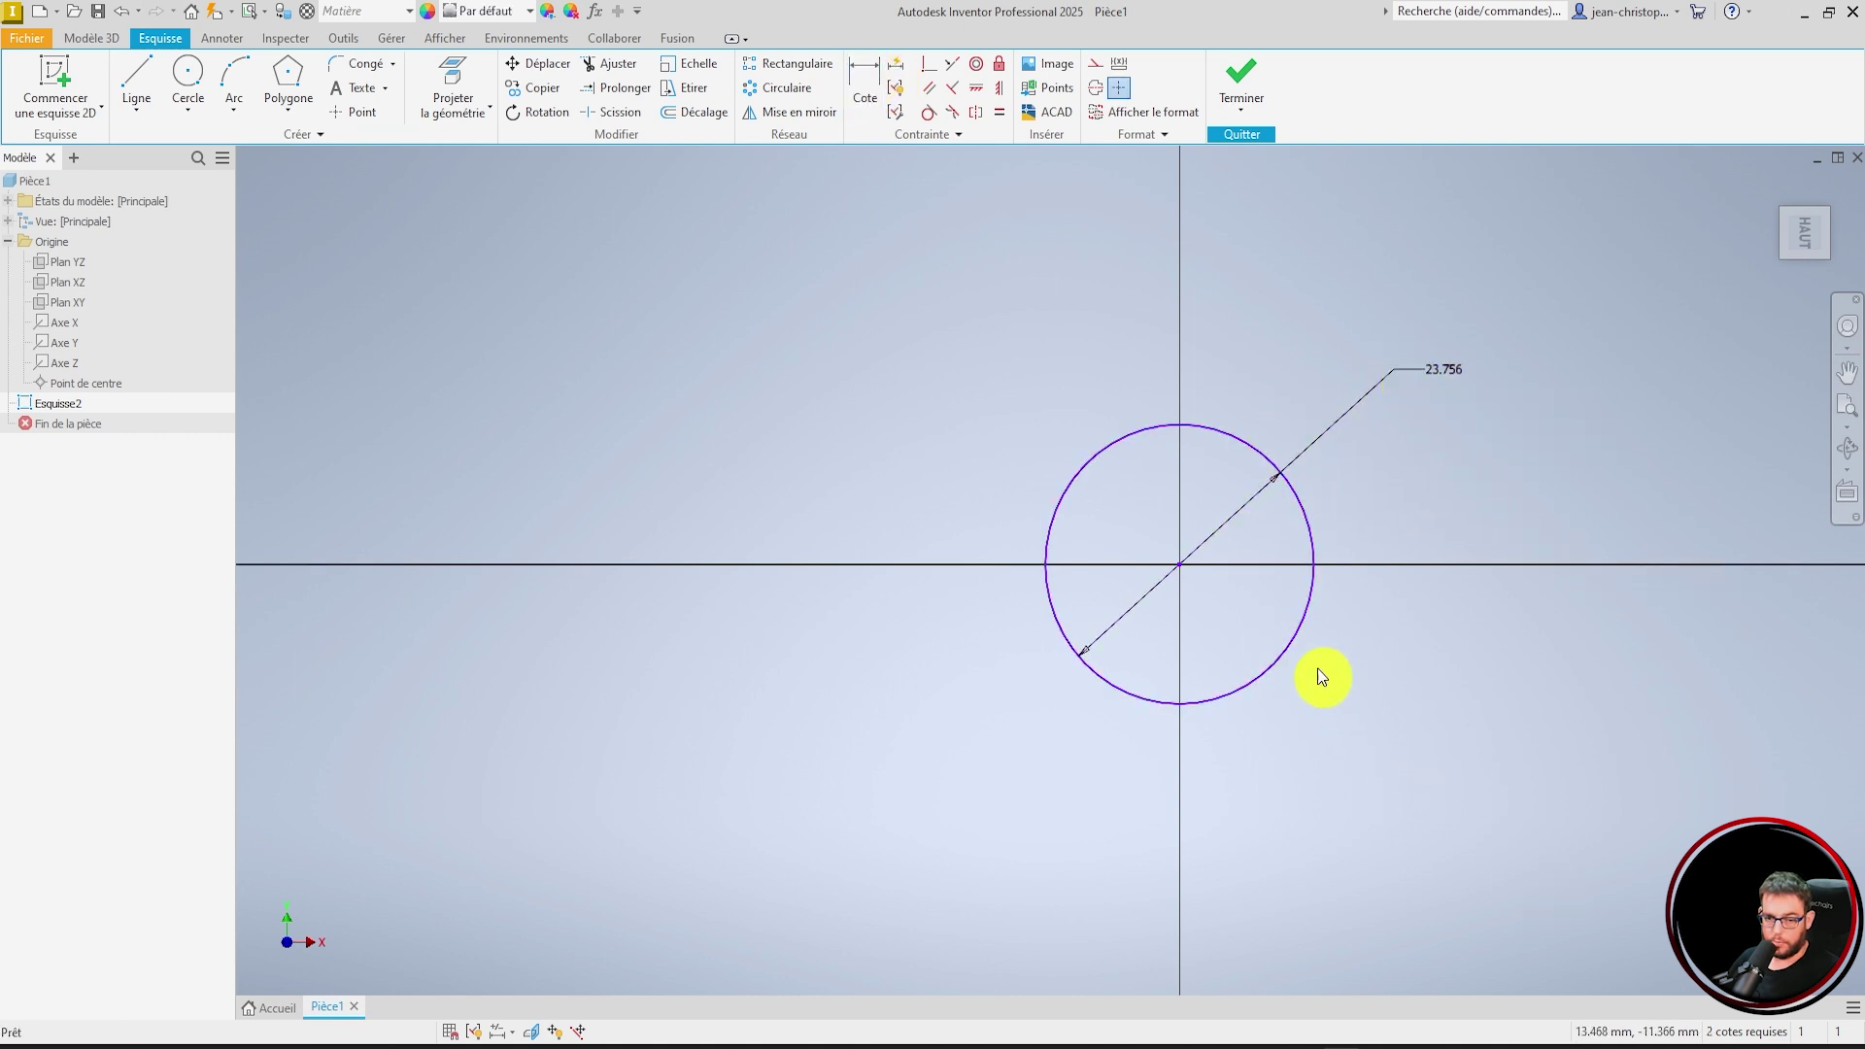
- Move the circle with its centre point, using the centre as base point, to a spot just right of and slightly below the origin
scroll(1157, 574, "up", 5)
scroll(1157, 574, "down", 4)
left_click(535, 70)
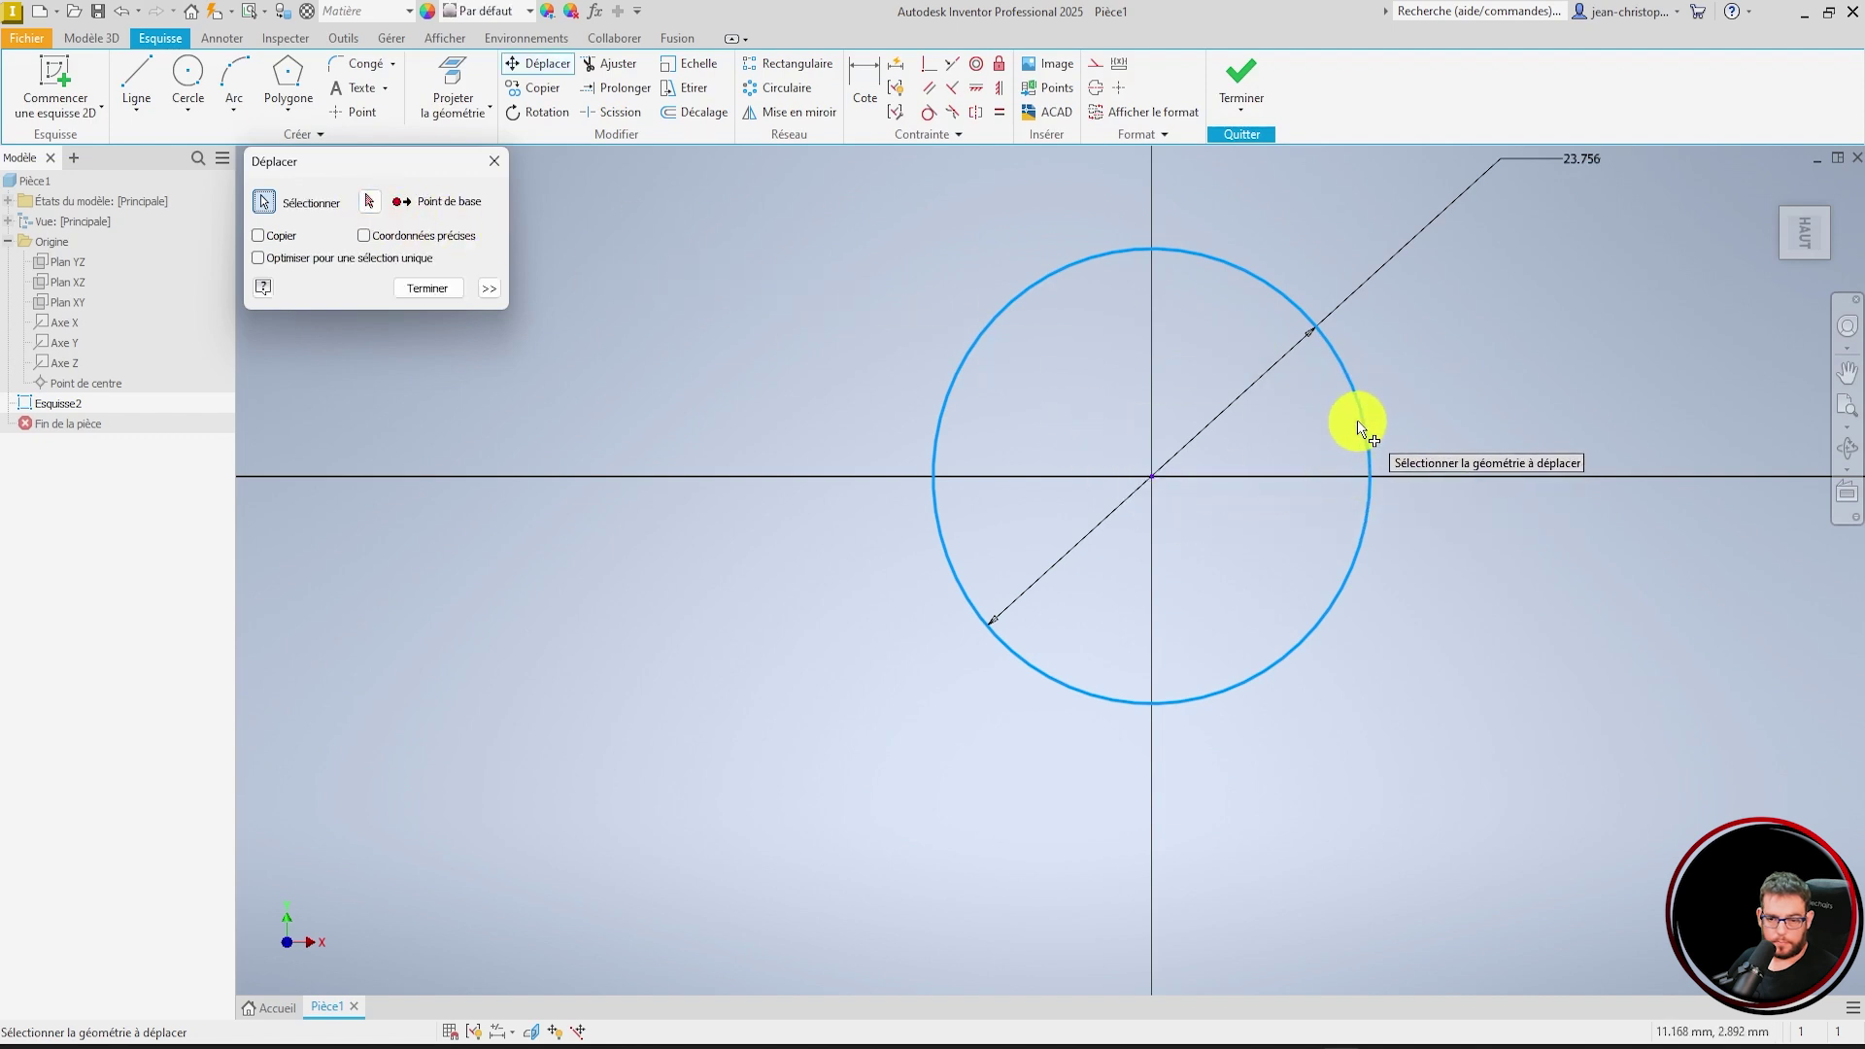
left_click(1147, 481)
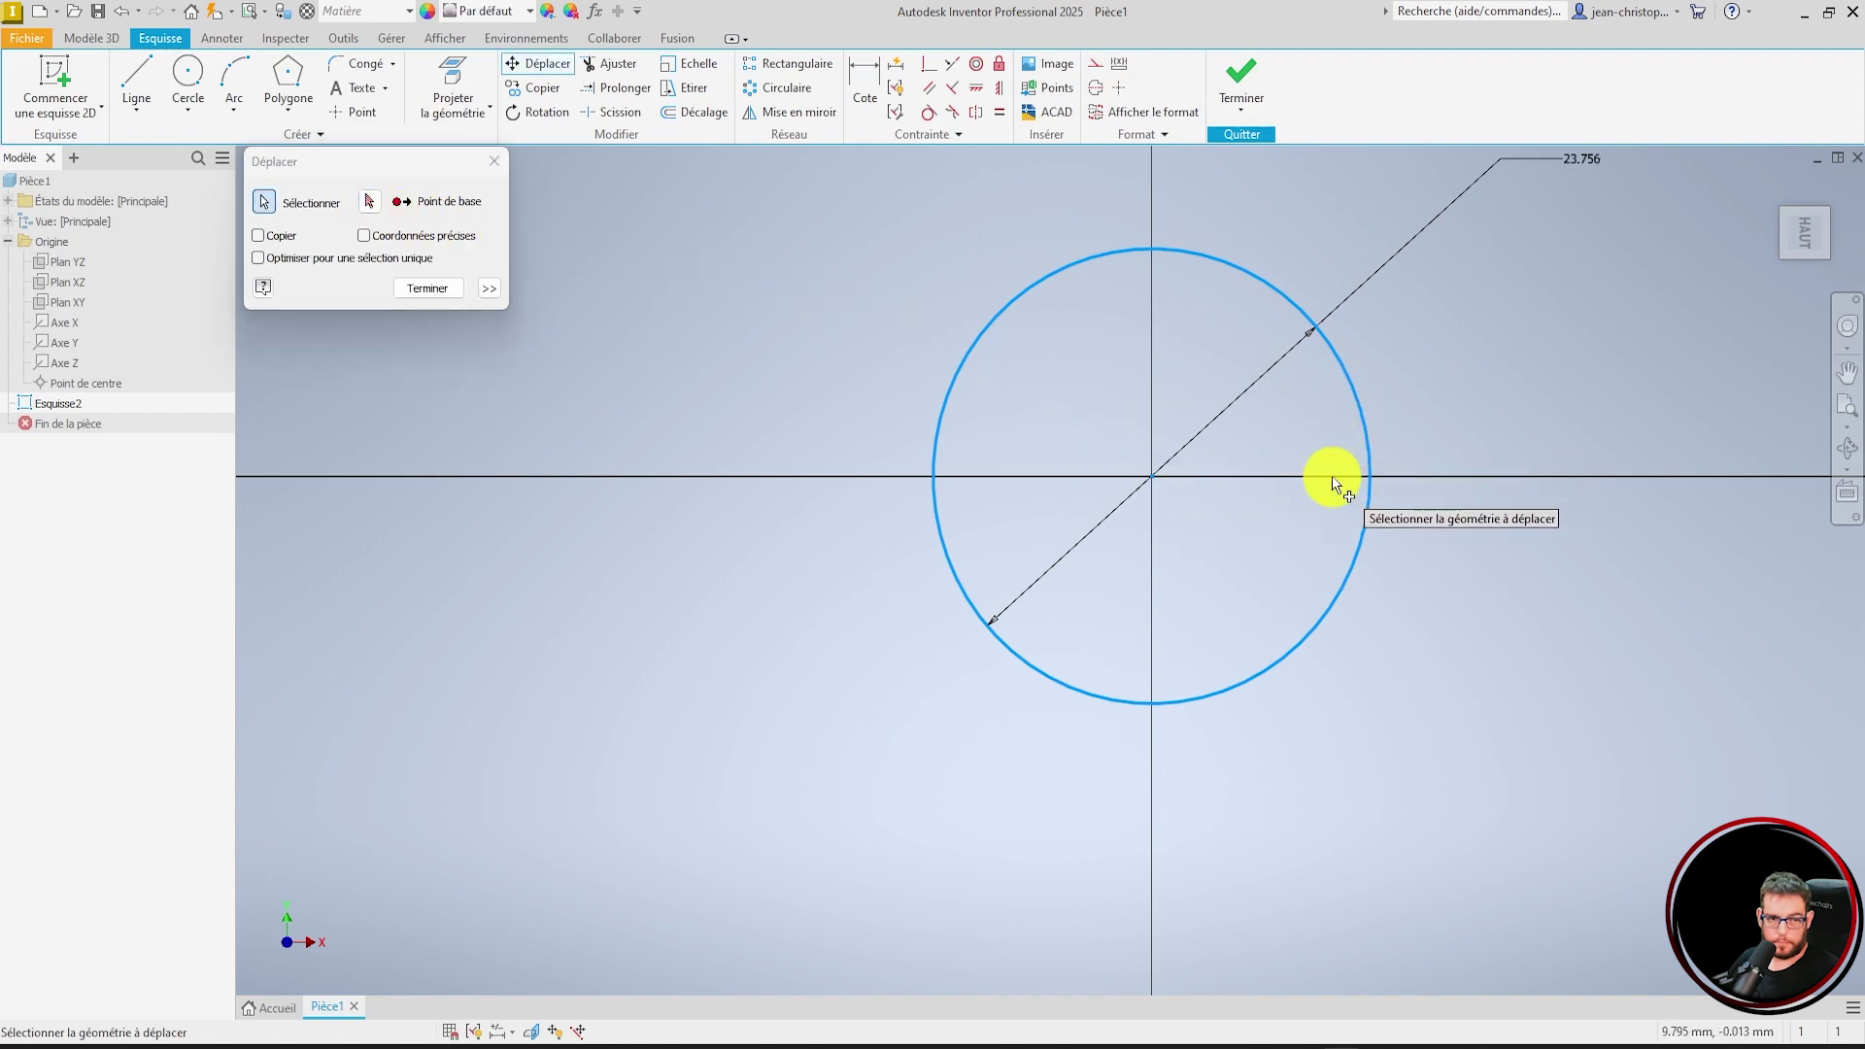
left_click(372, 202)
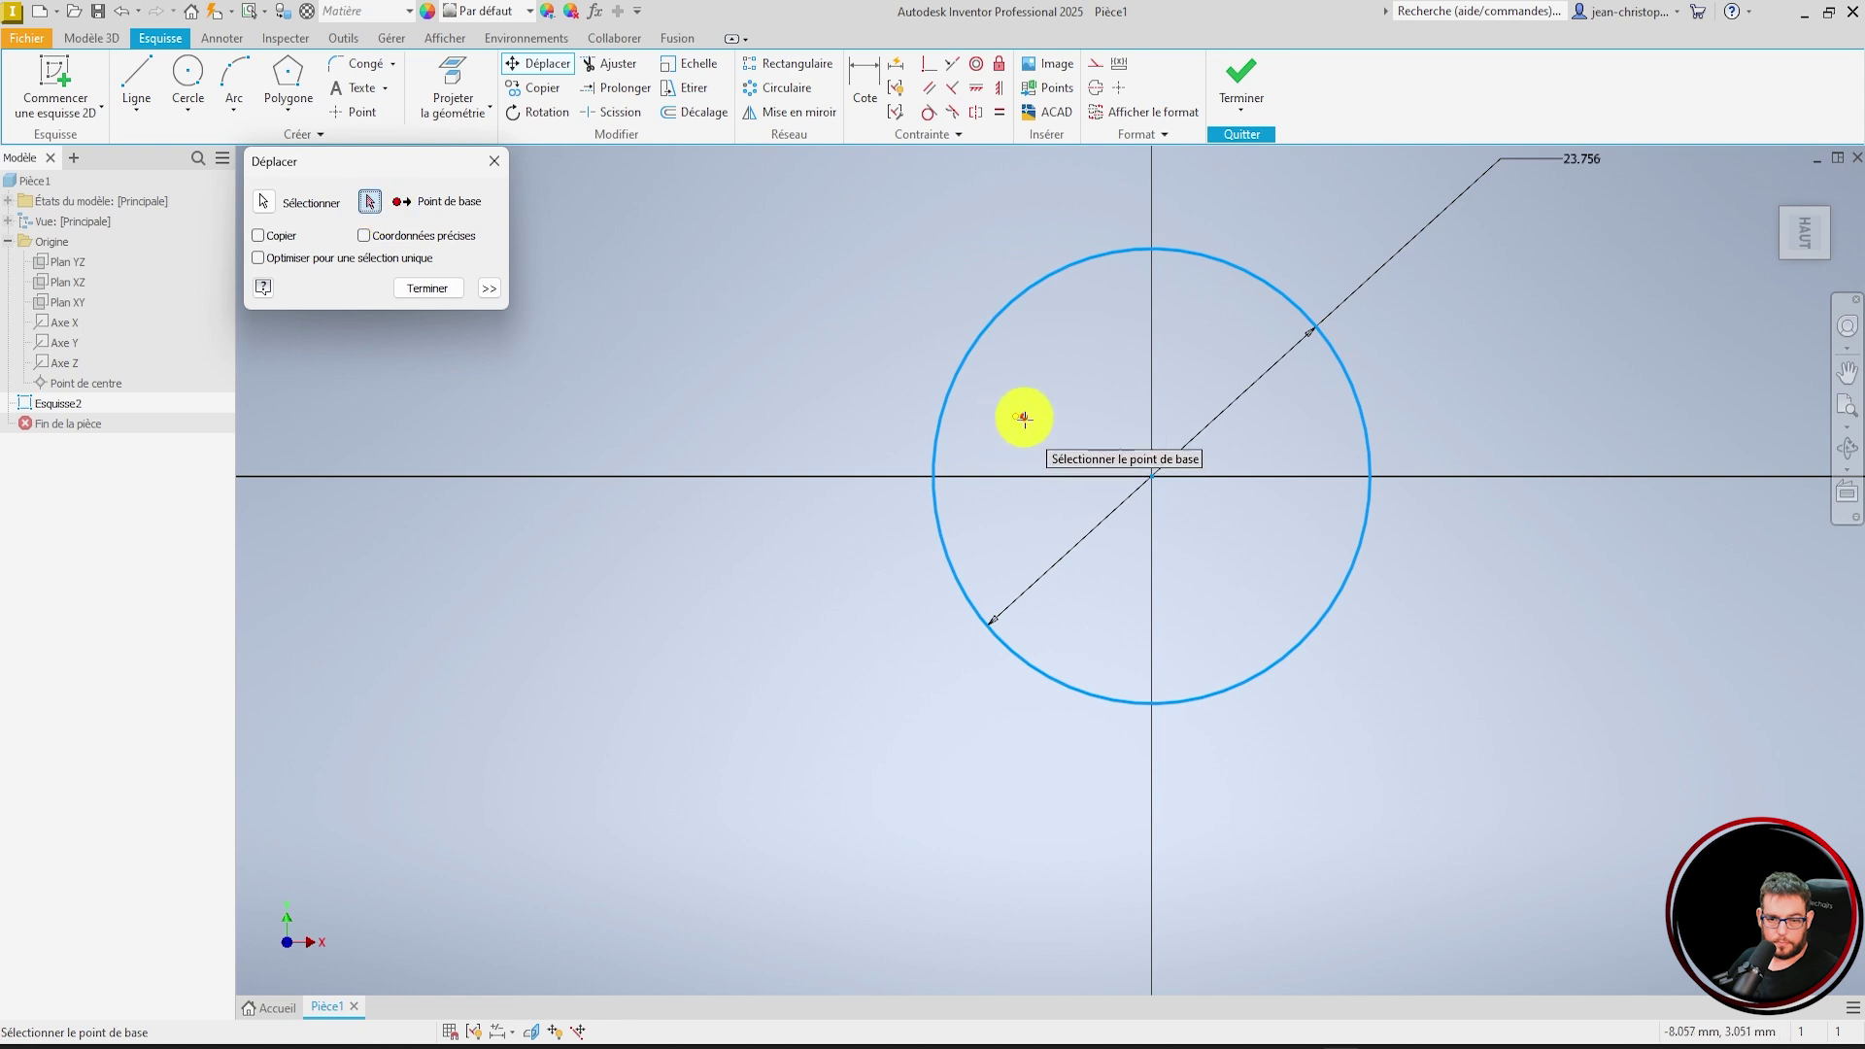
left_click(1153, 478)
left_click(1291, 489)
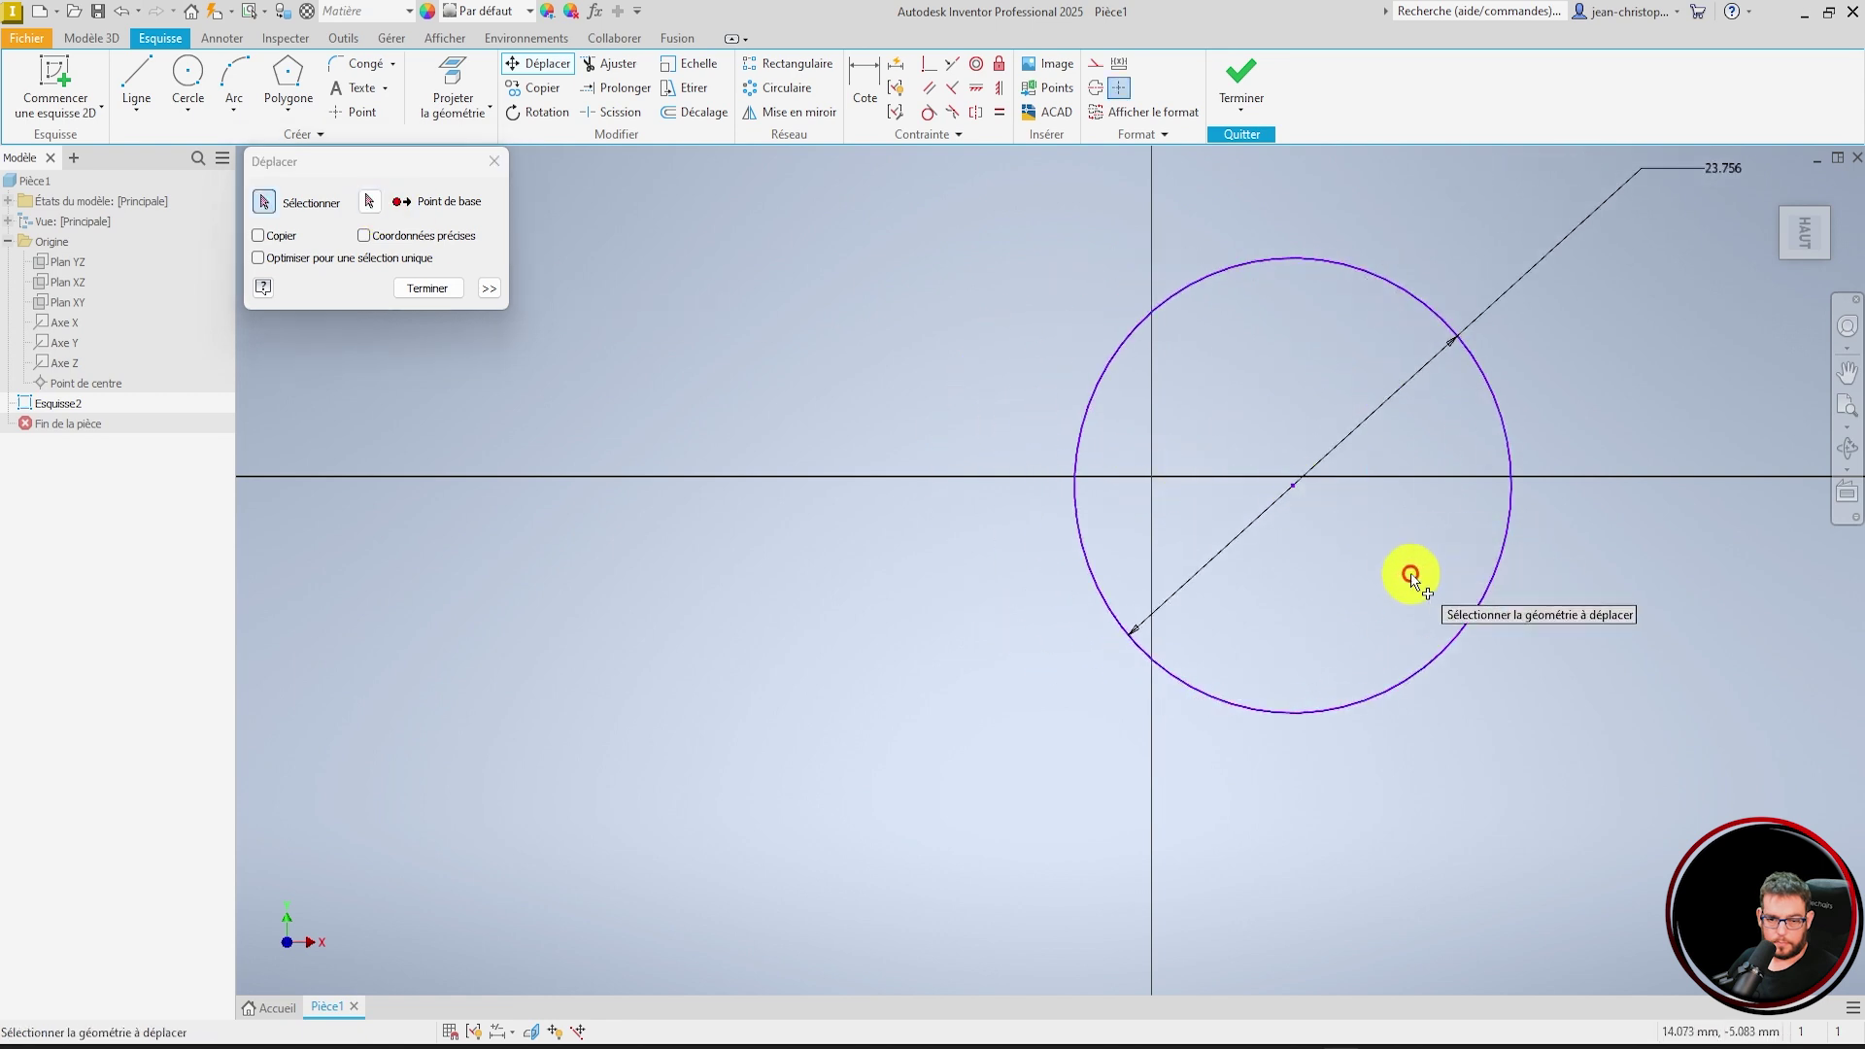
- Project the origin's centre point into the sketch and make the circle's centre coincident with it
key("Escape")
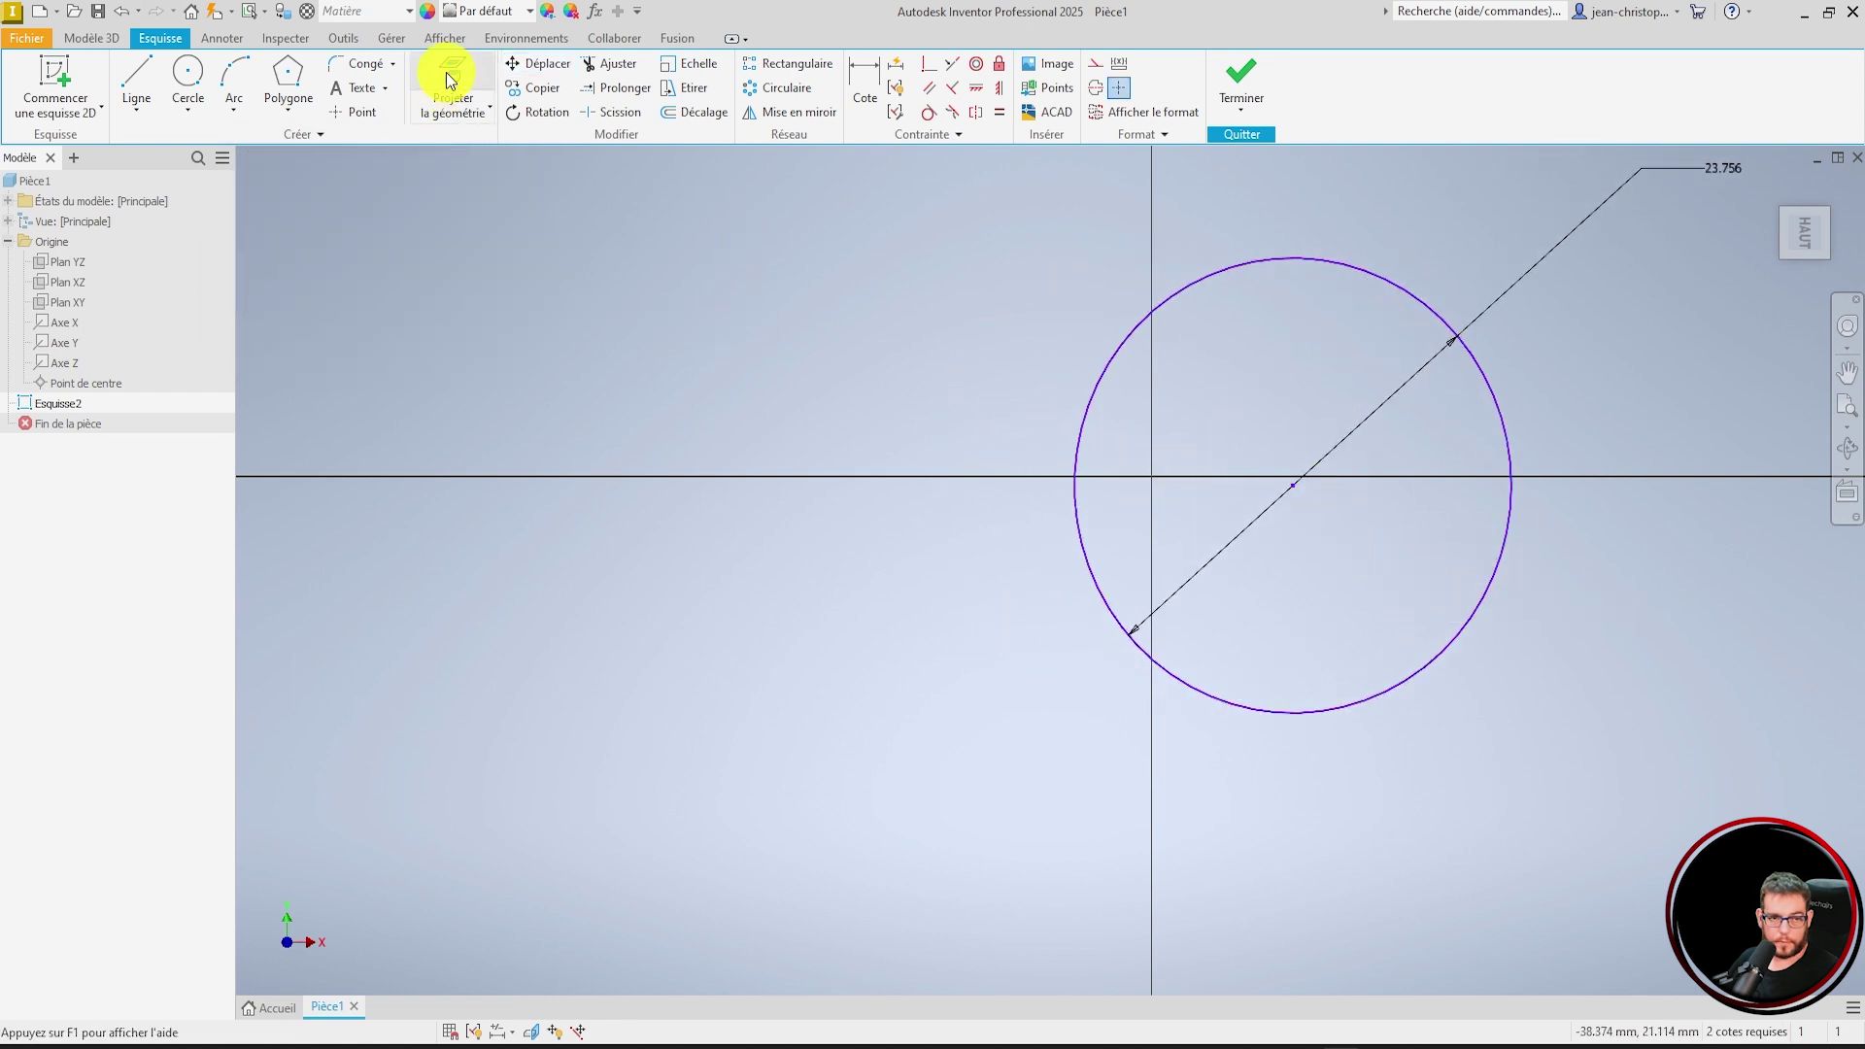
left_click(448, 76)
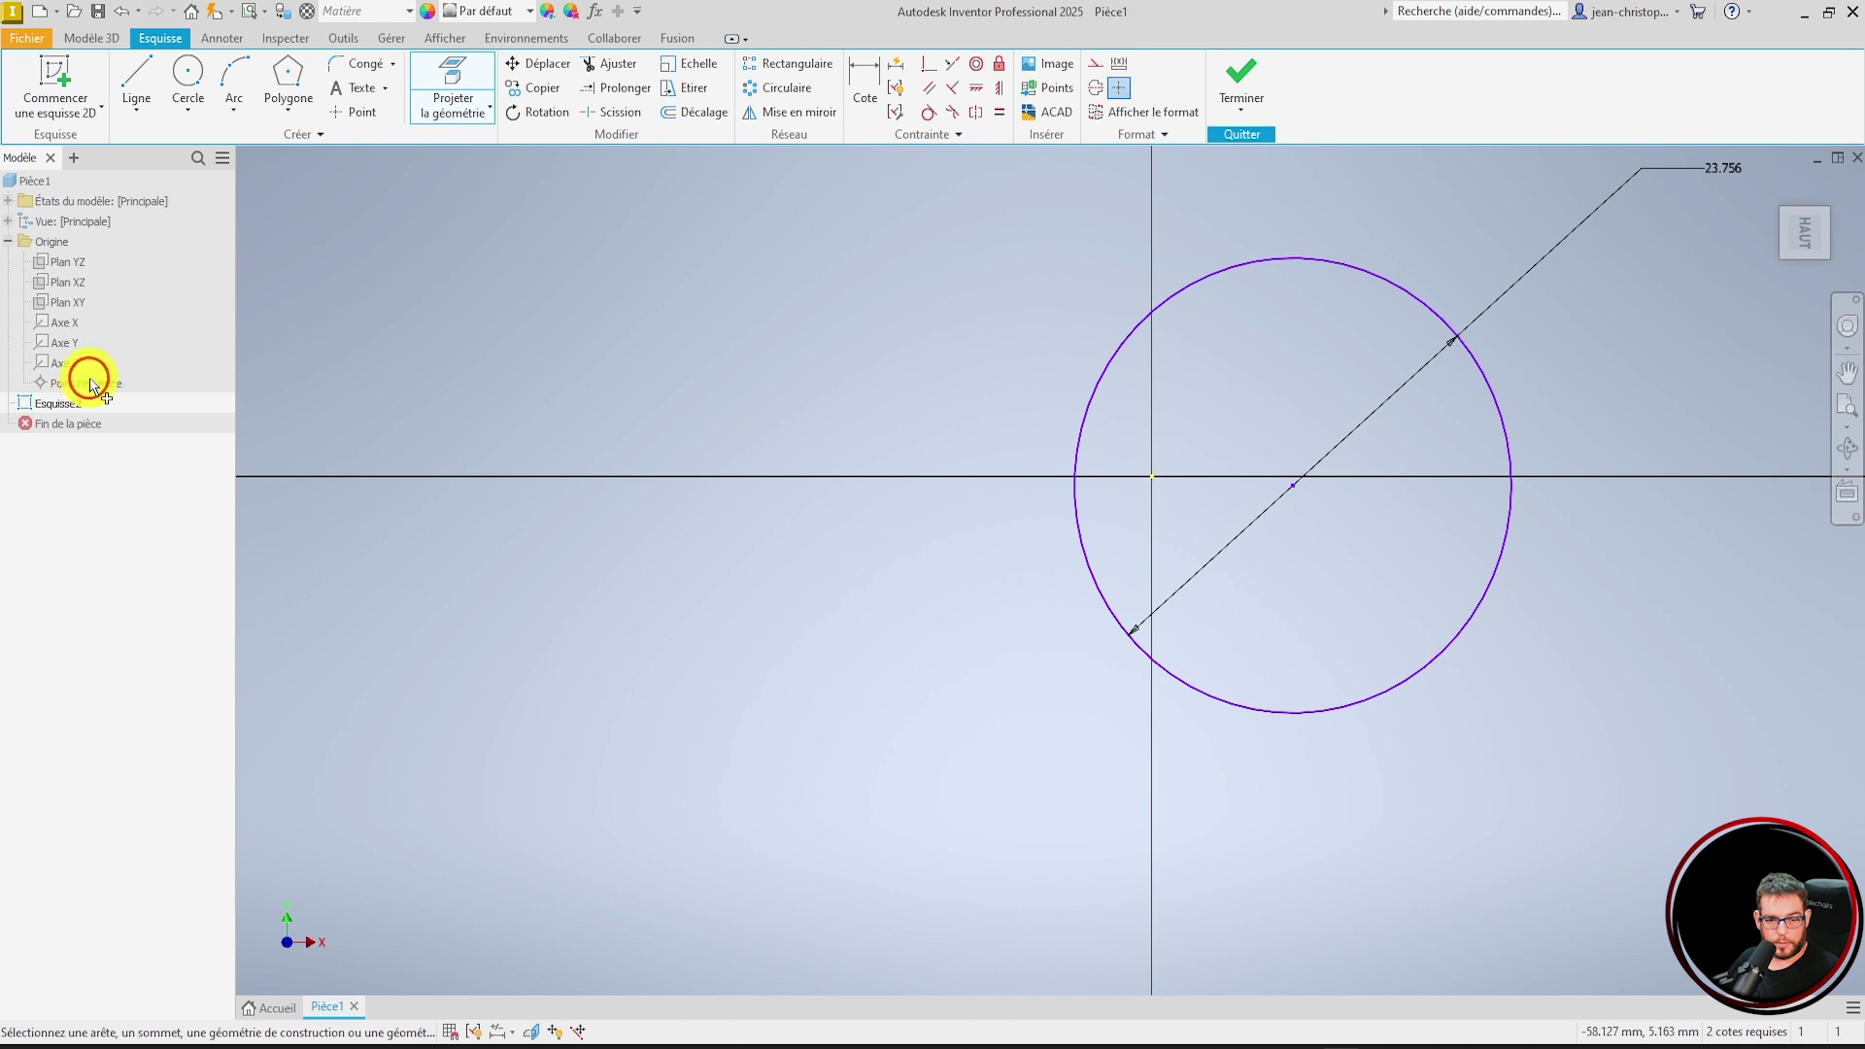
key("Escape")
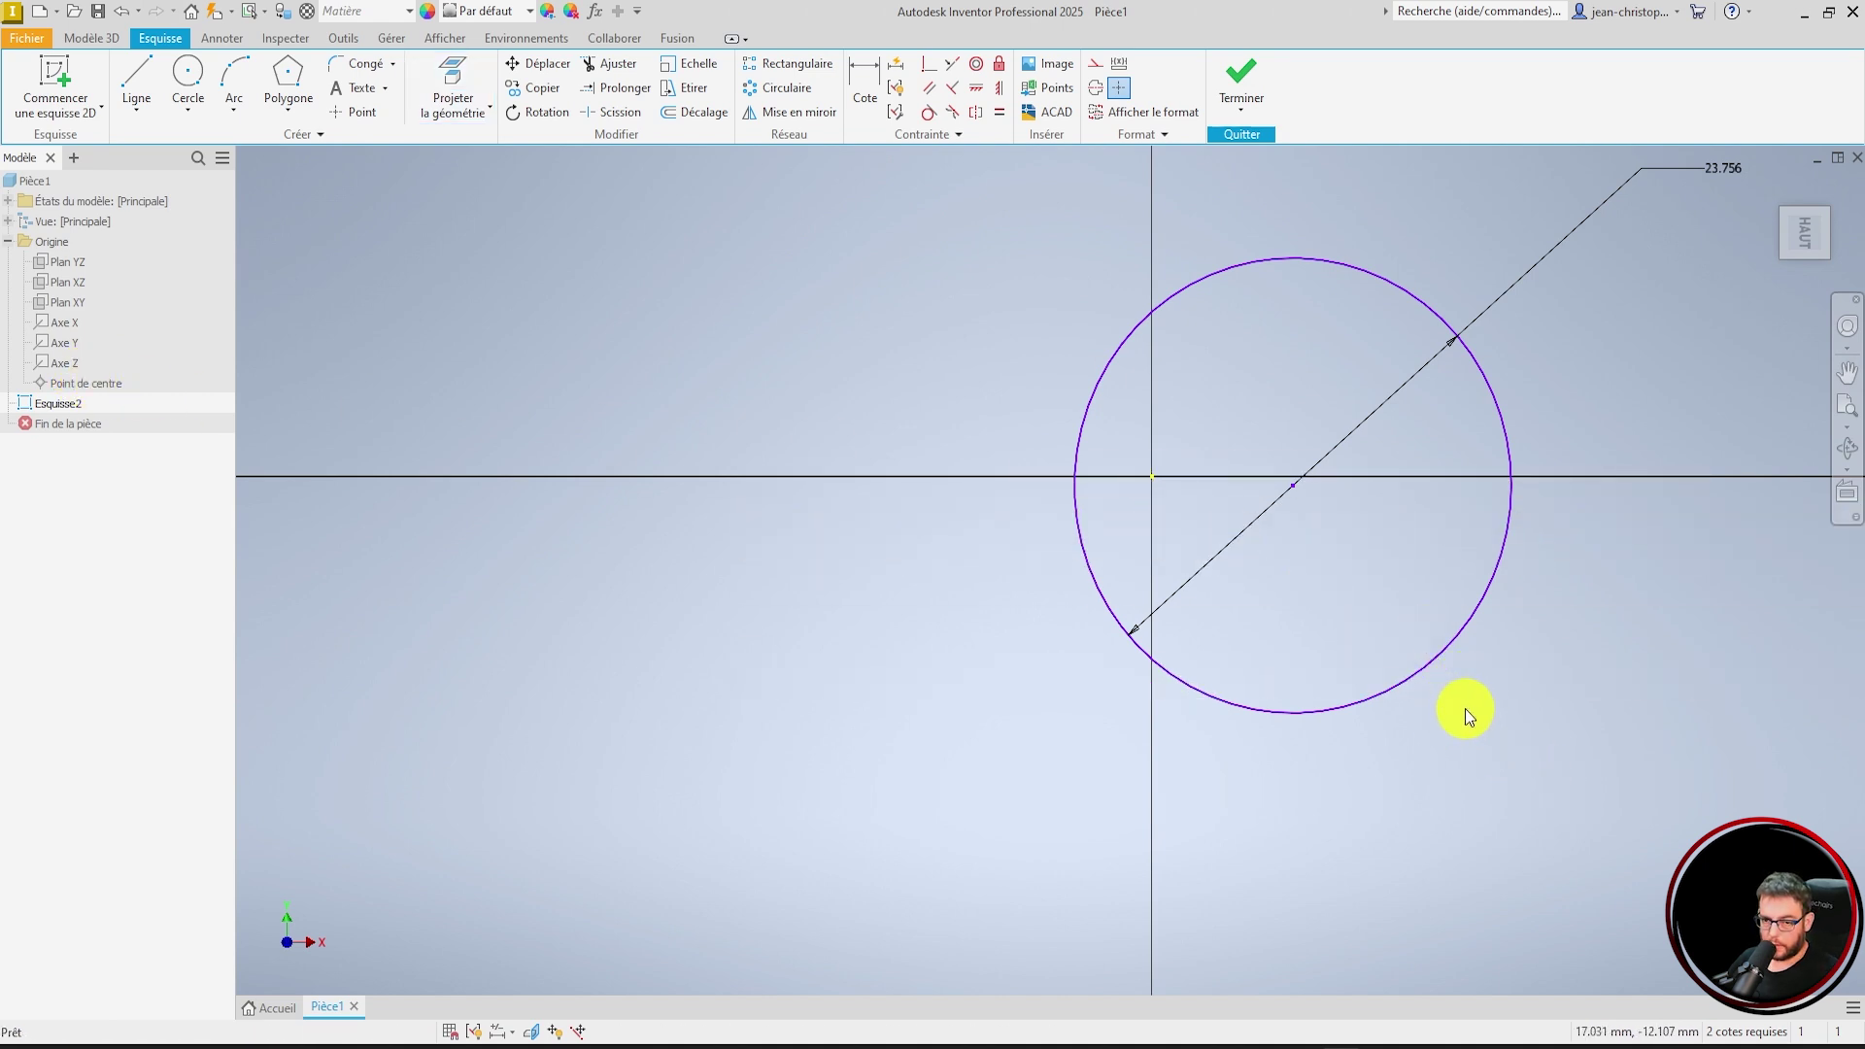
left_click(928, 66)
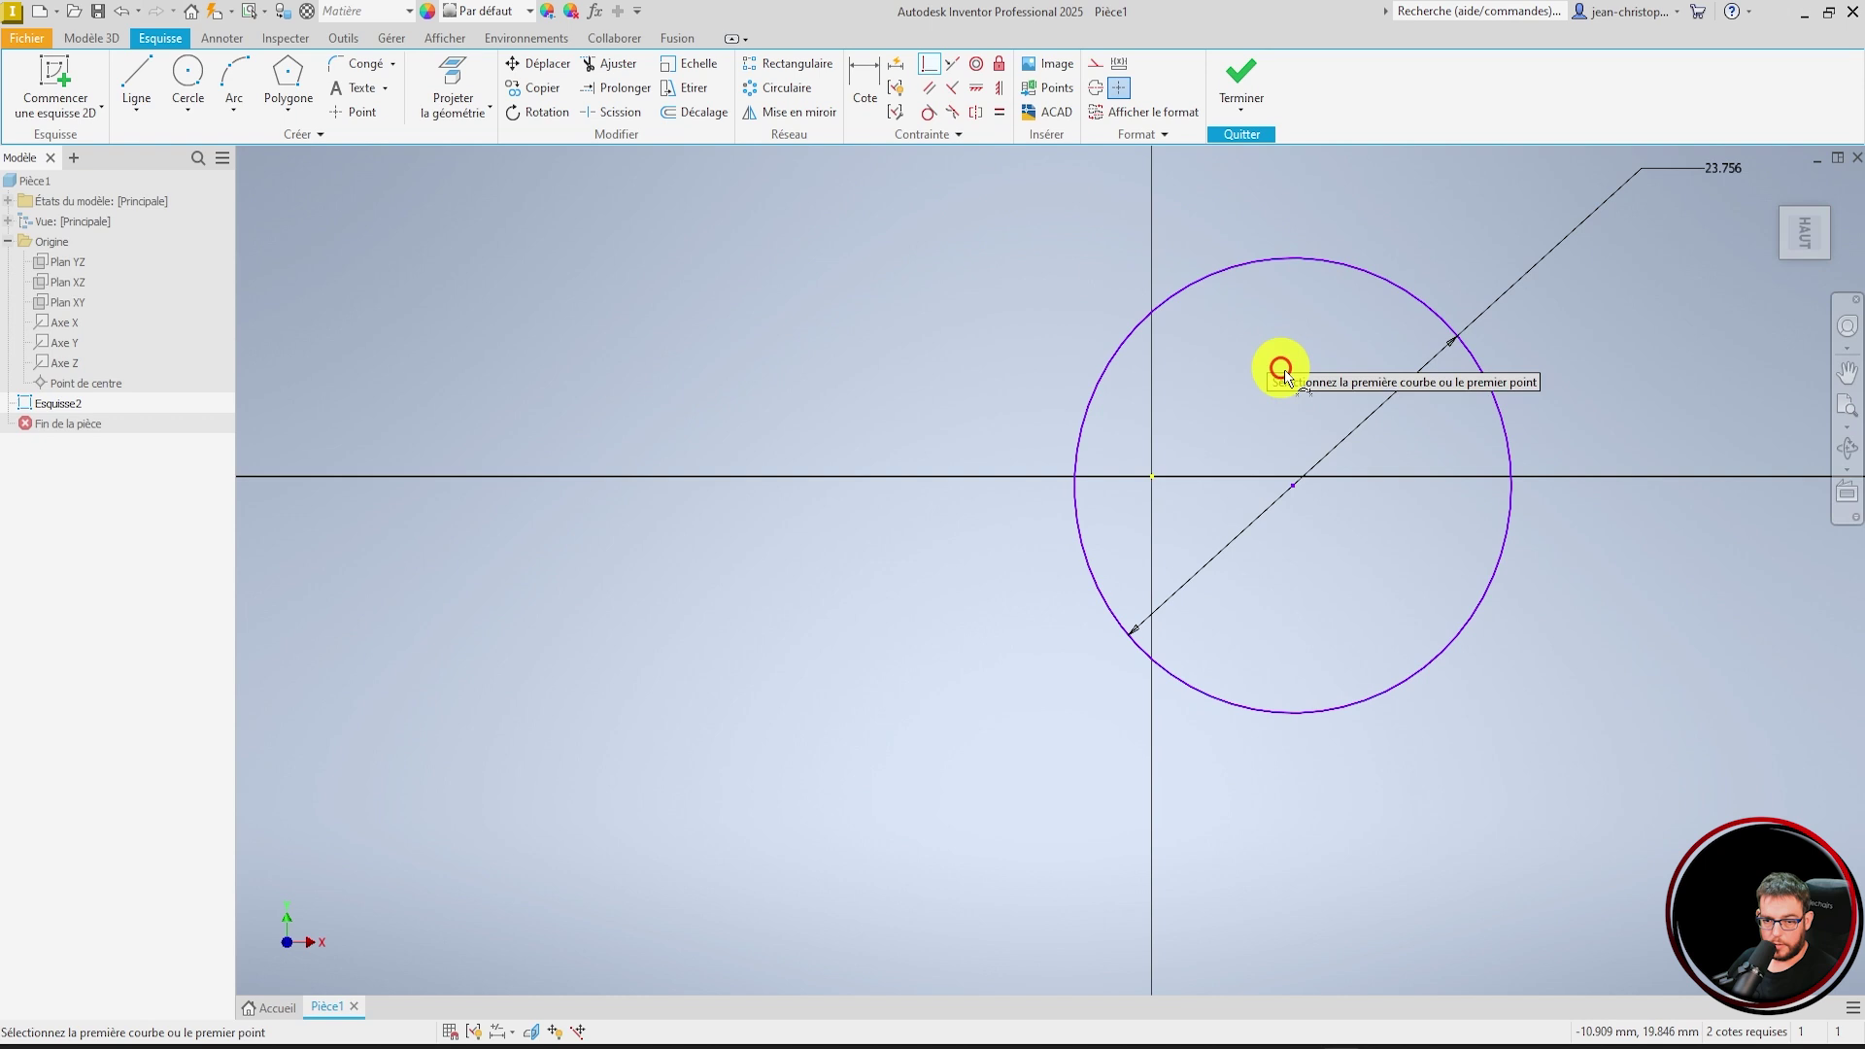
left_click(1292, 487)
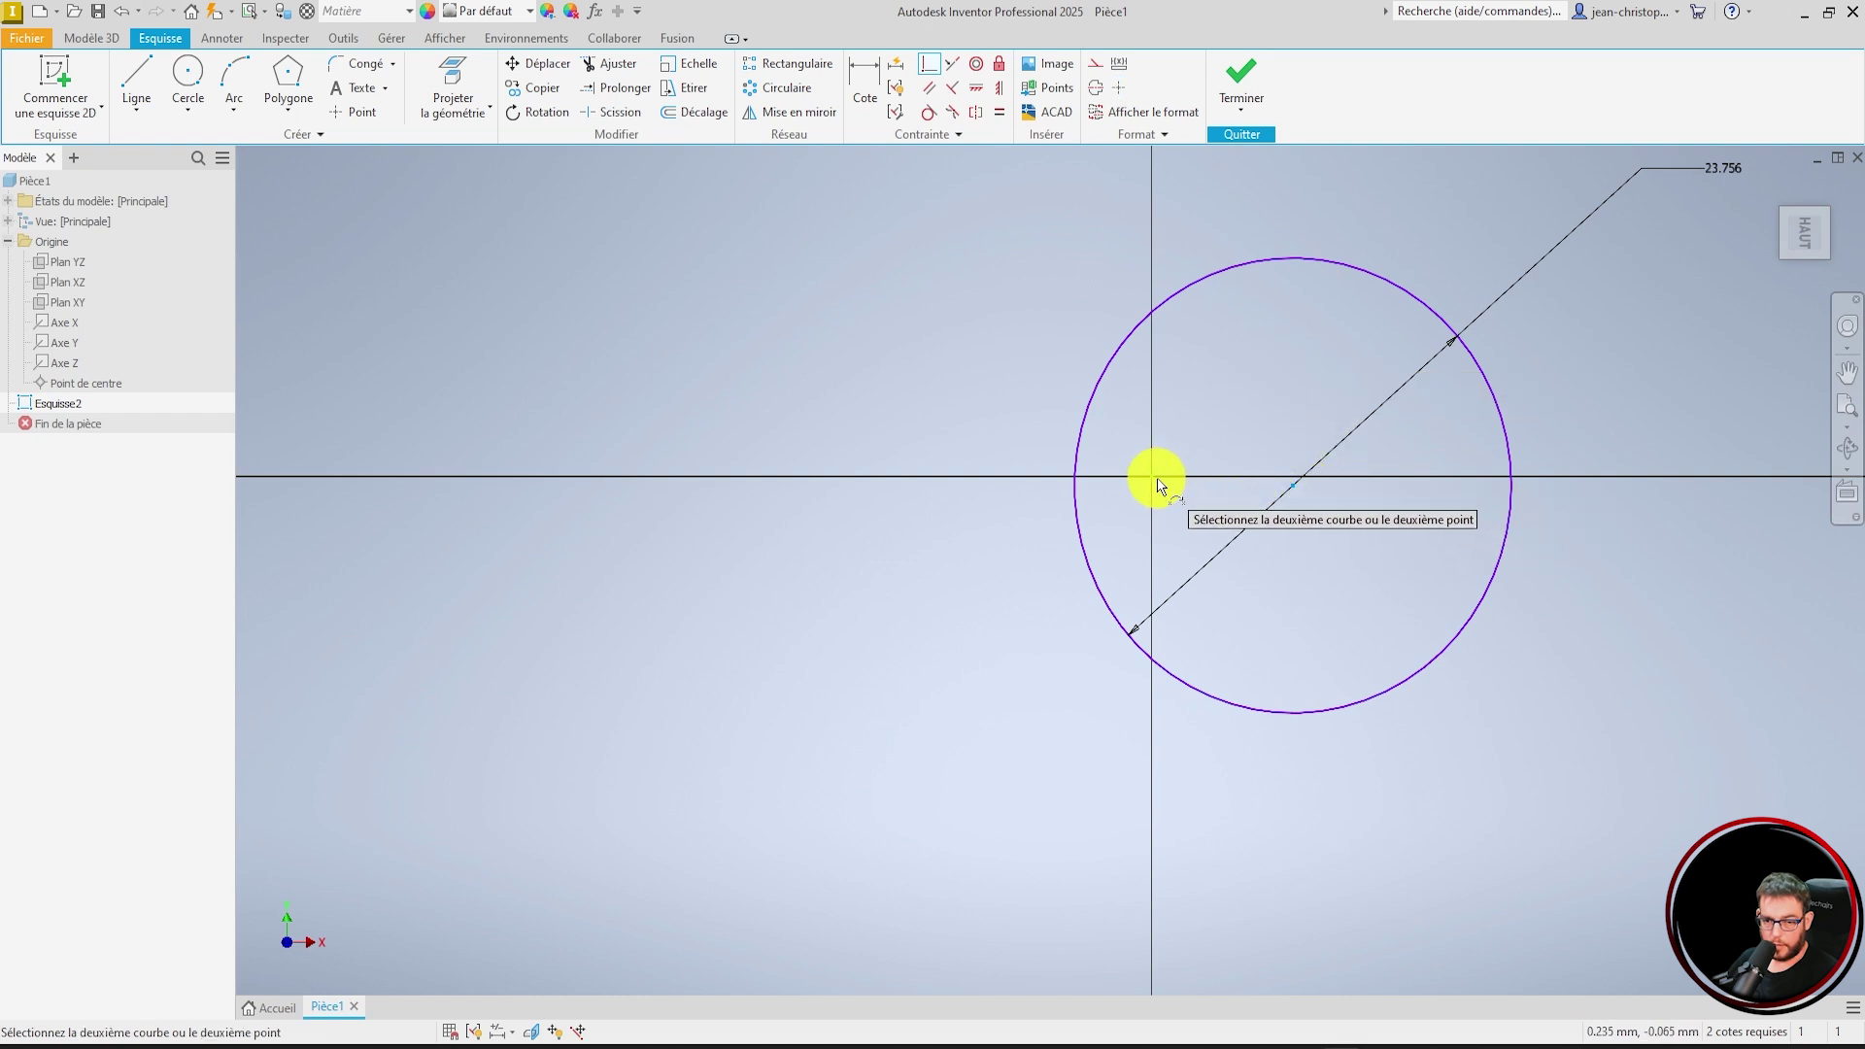
left_click(1154, 477)
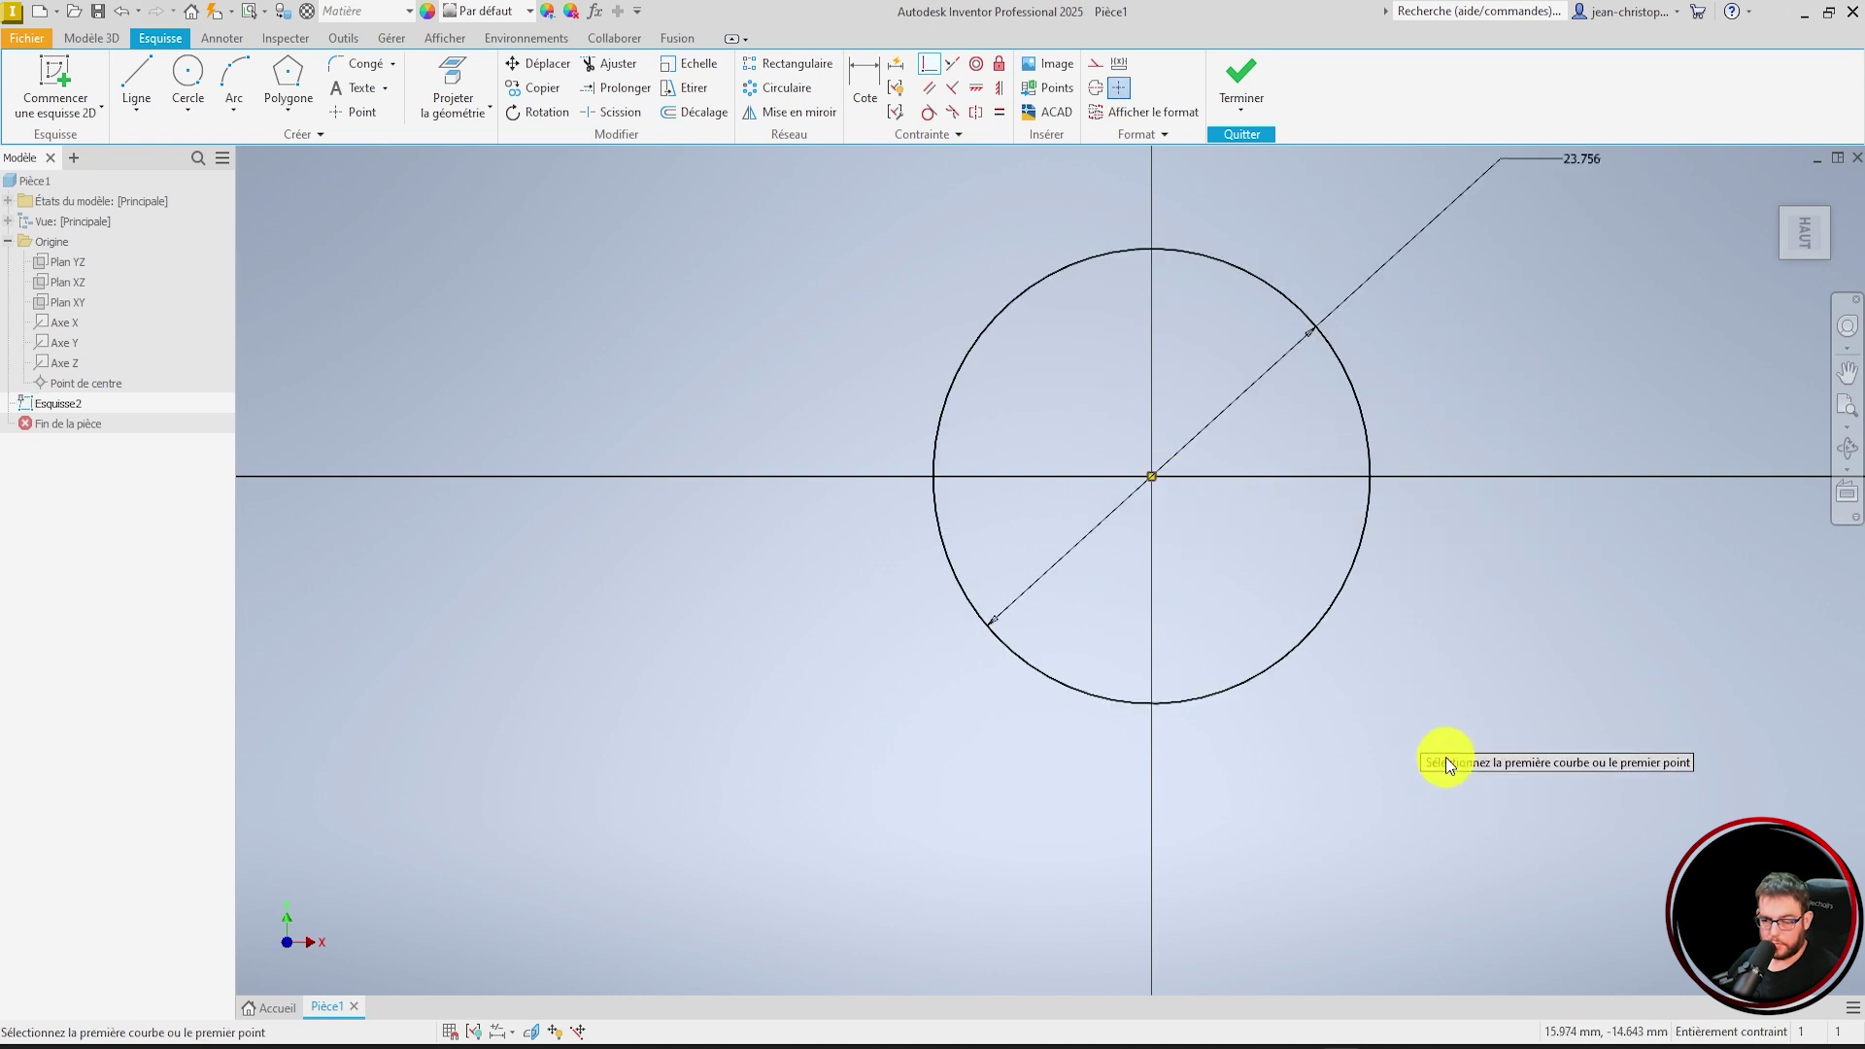
key("Escape")
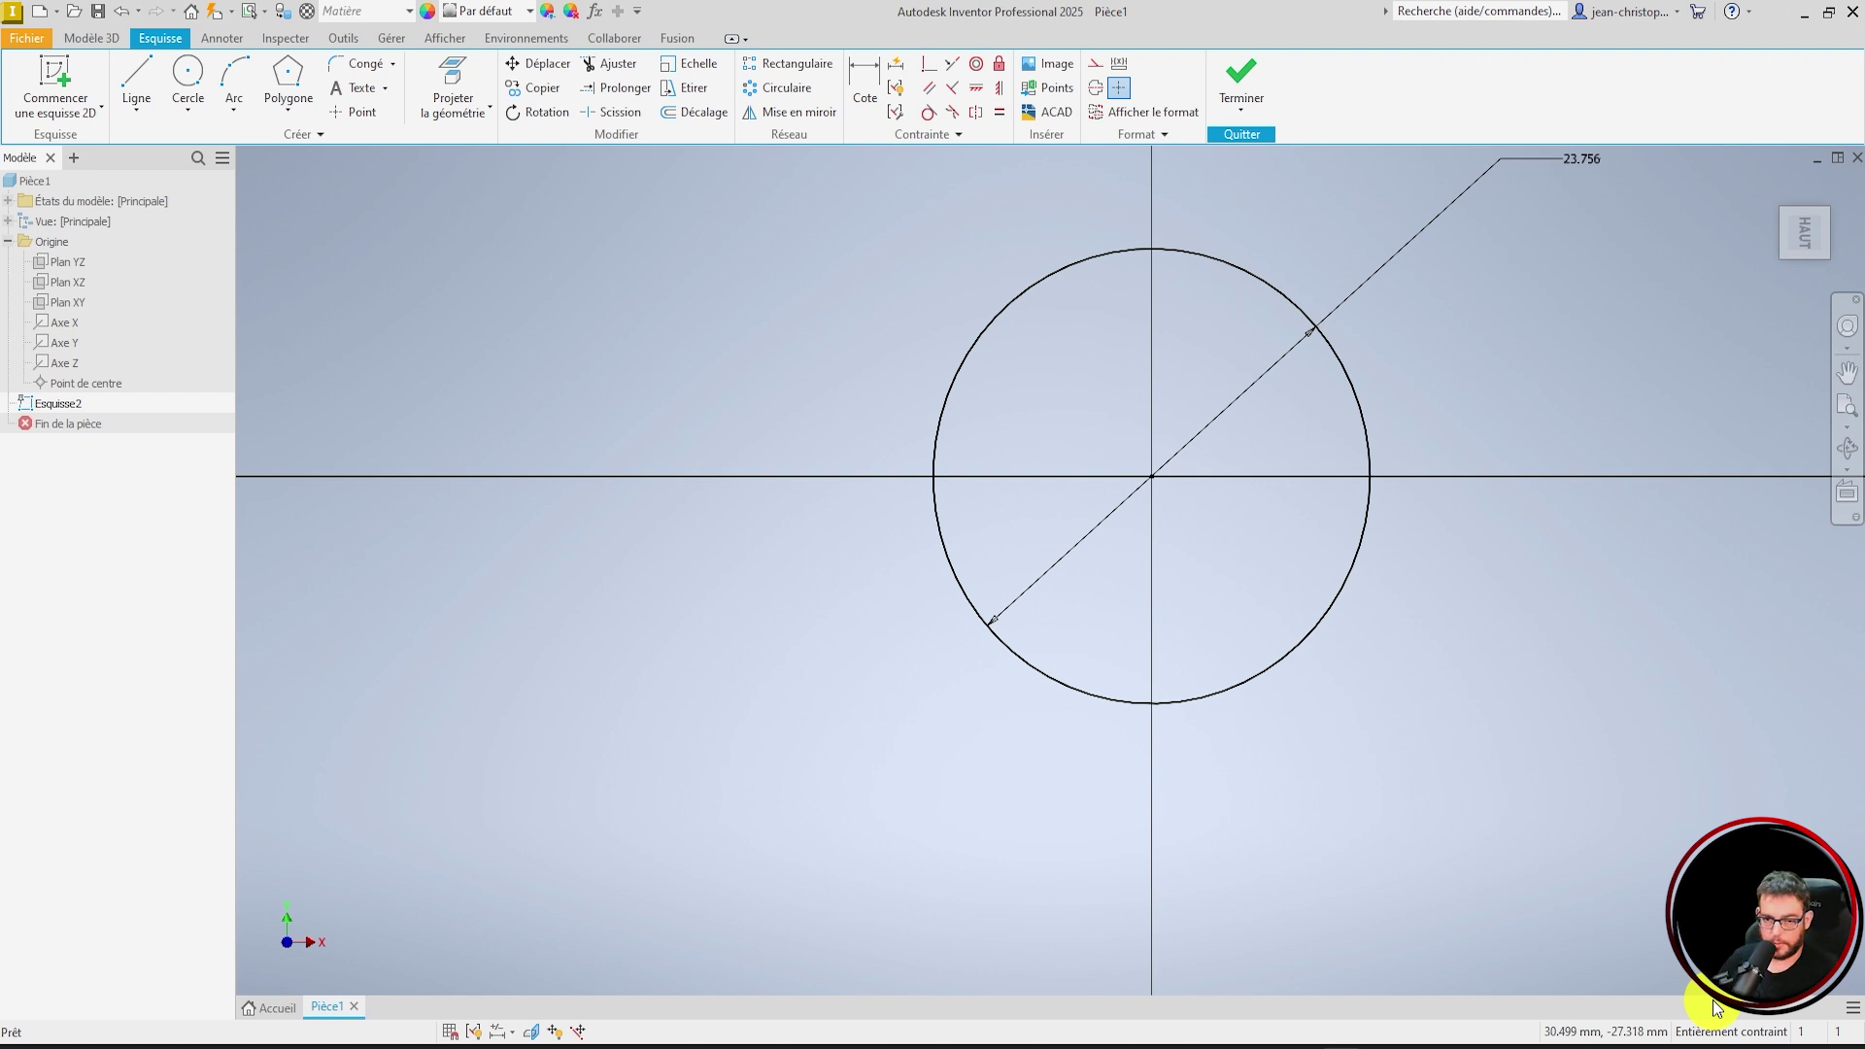
- Delete the diameter dimension and the circle, leaving only the projected centre point in the sketch
scroll(1380, 772, "down", 4)
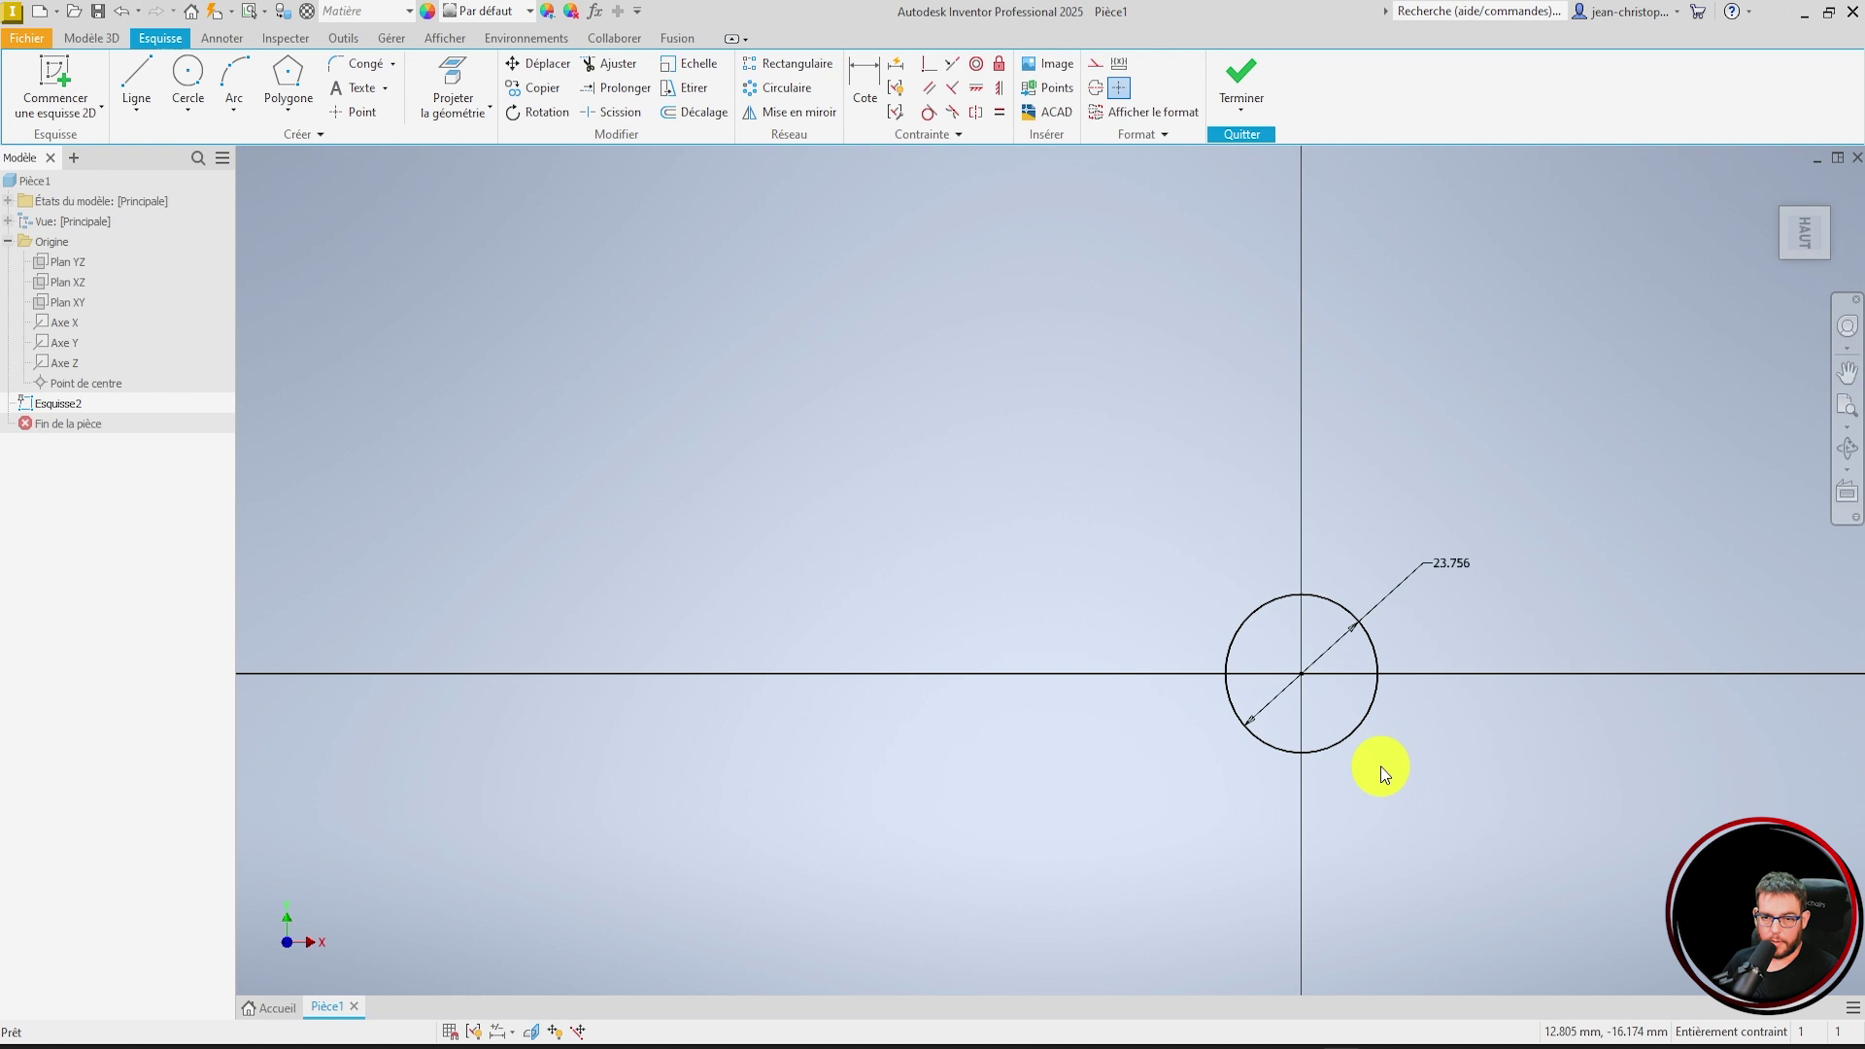
left_click(1399, 581)
key("Delete")
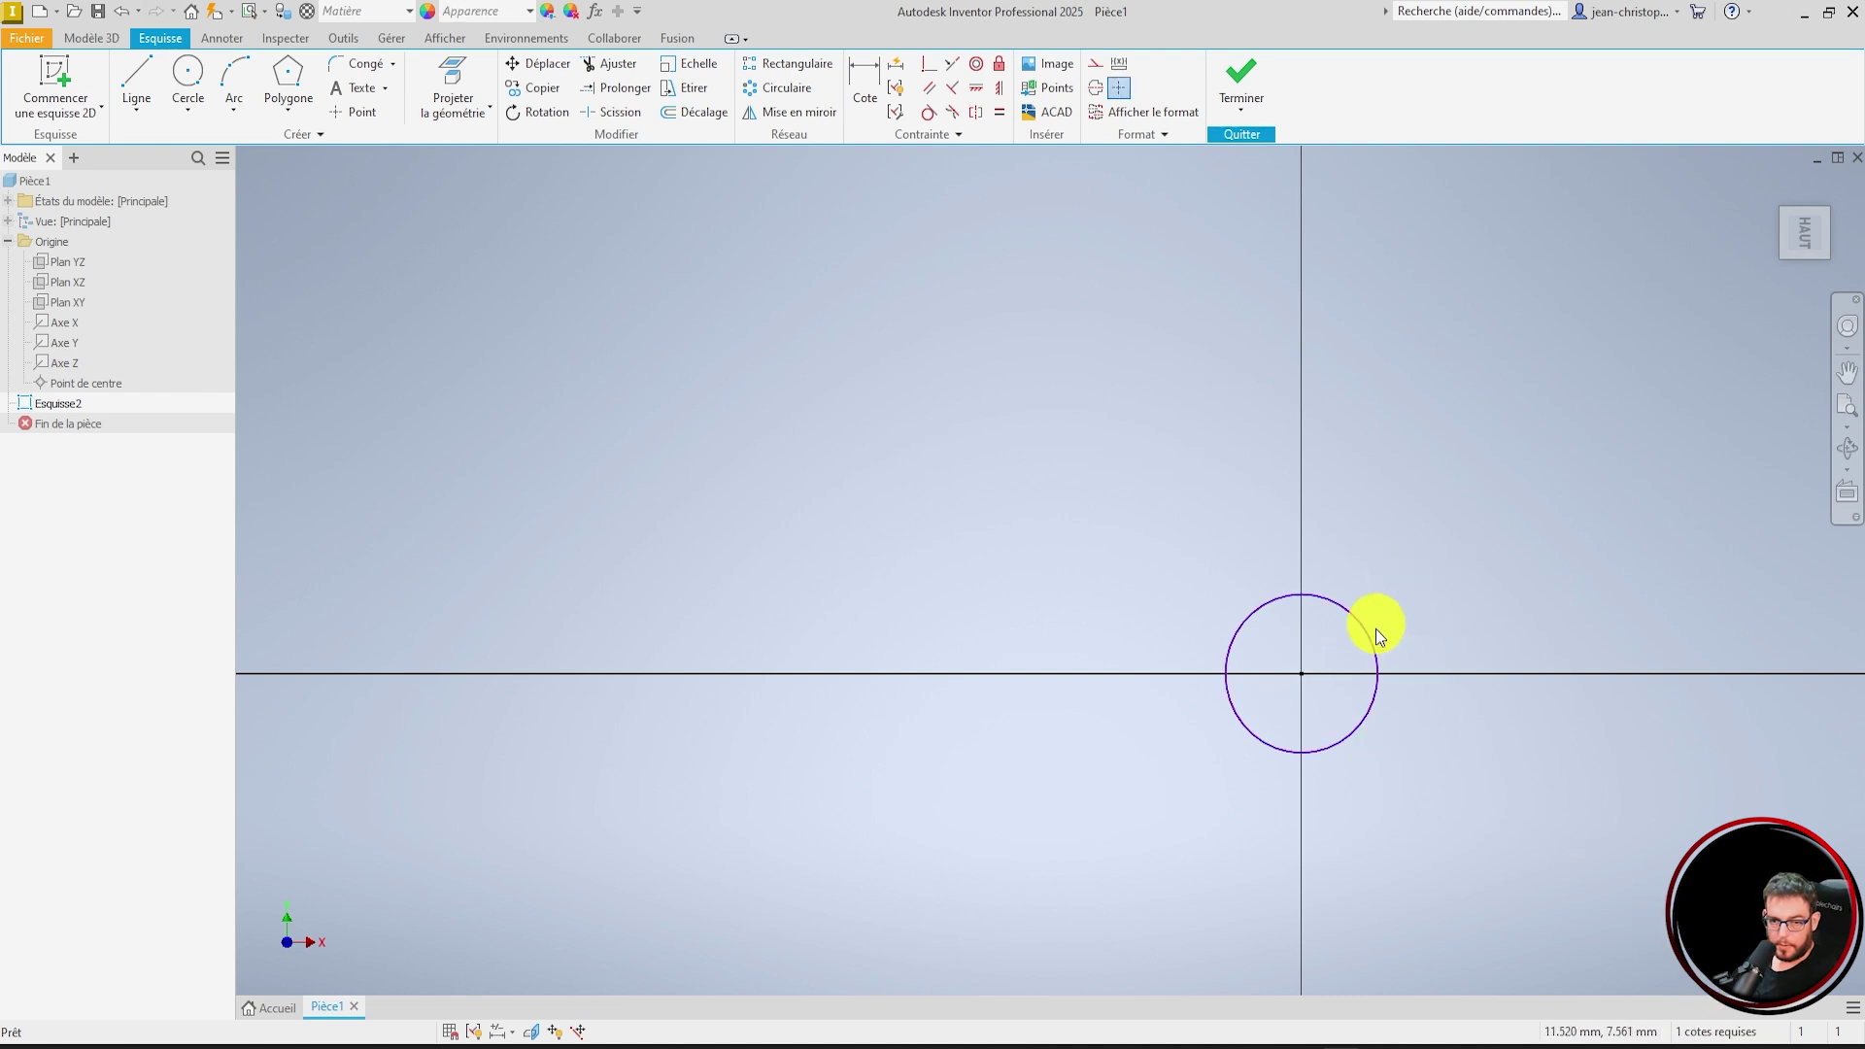
scroll(1450, 802, "up", 3)
left_click(1303, 487)
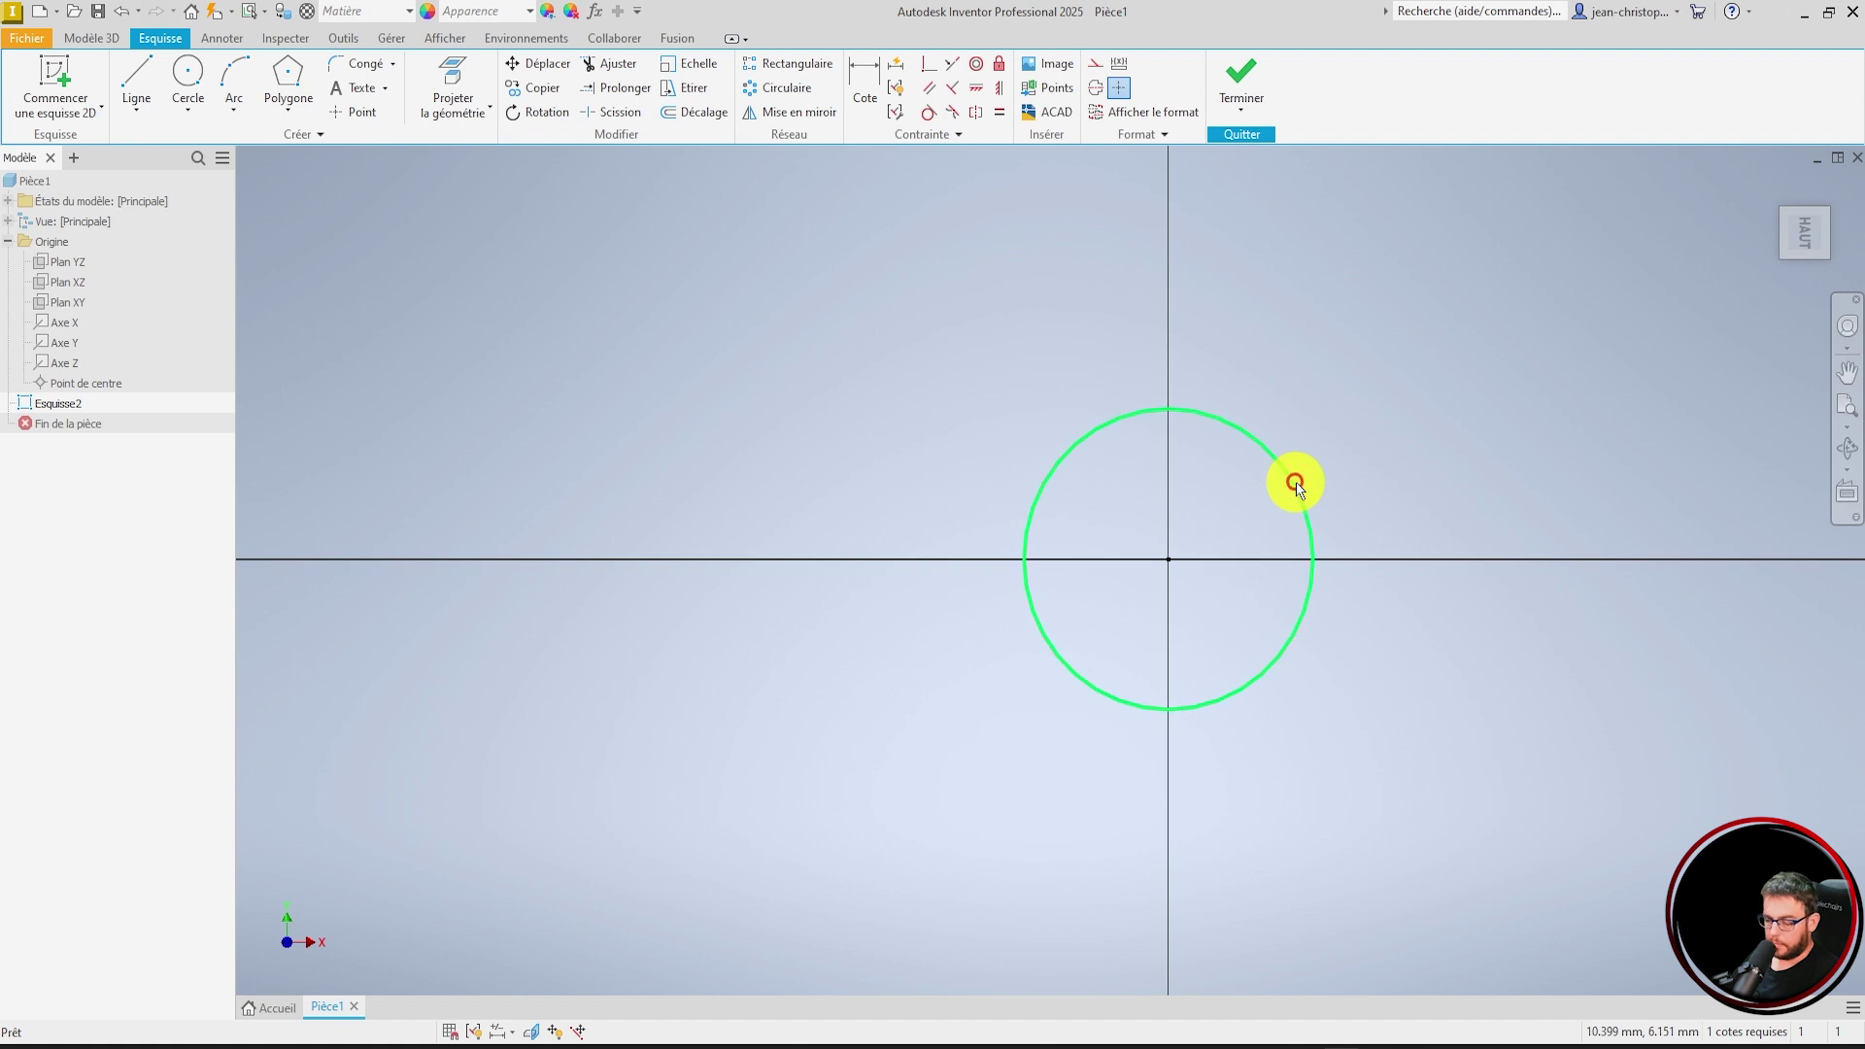
key("Delete")
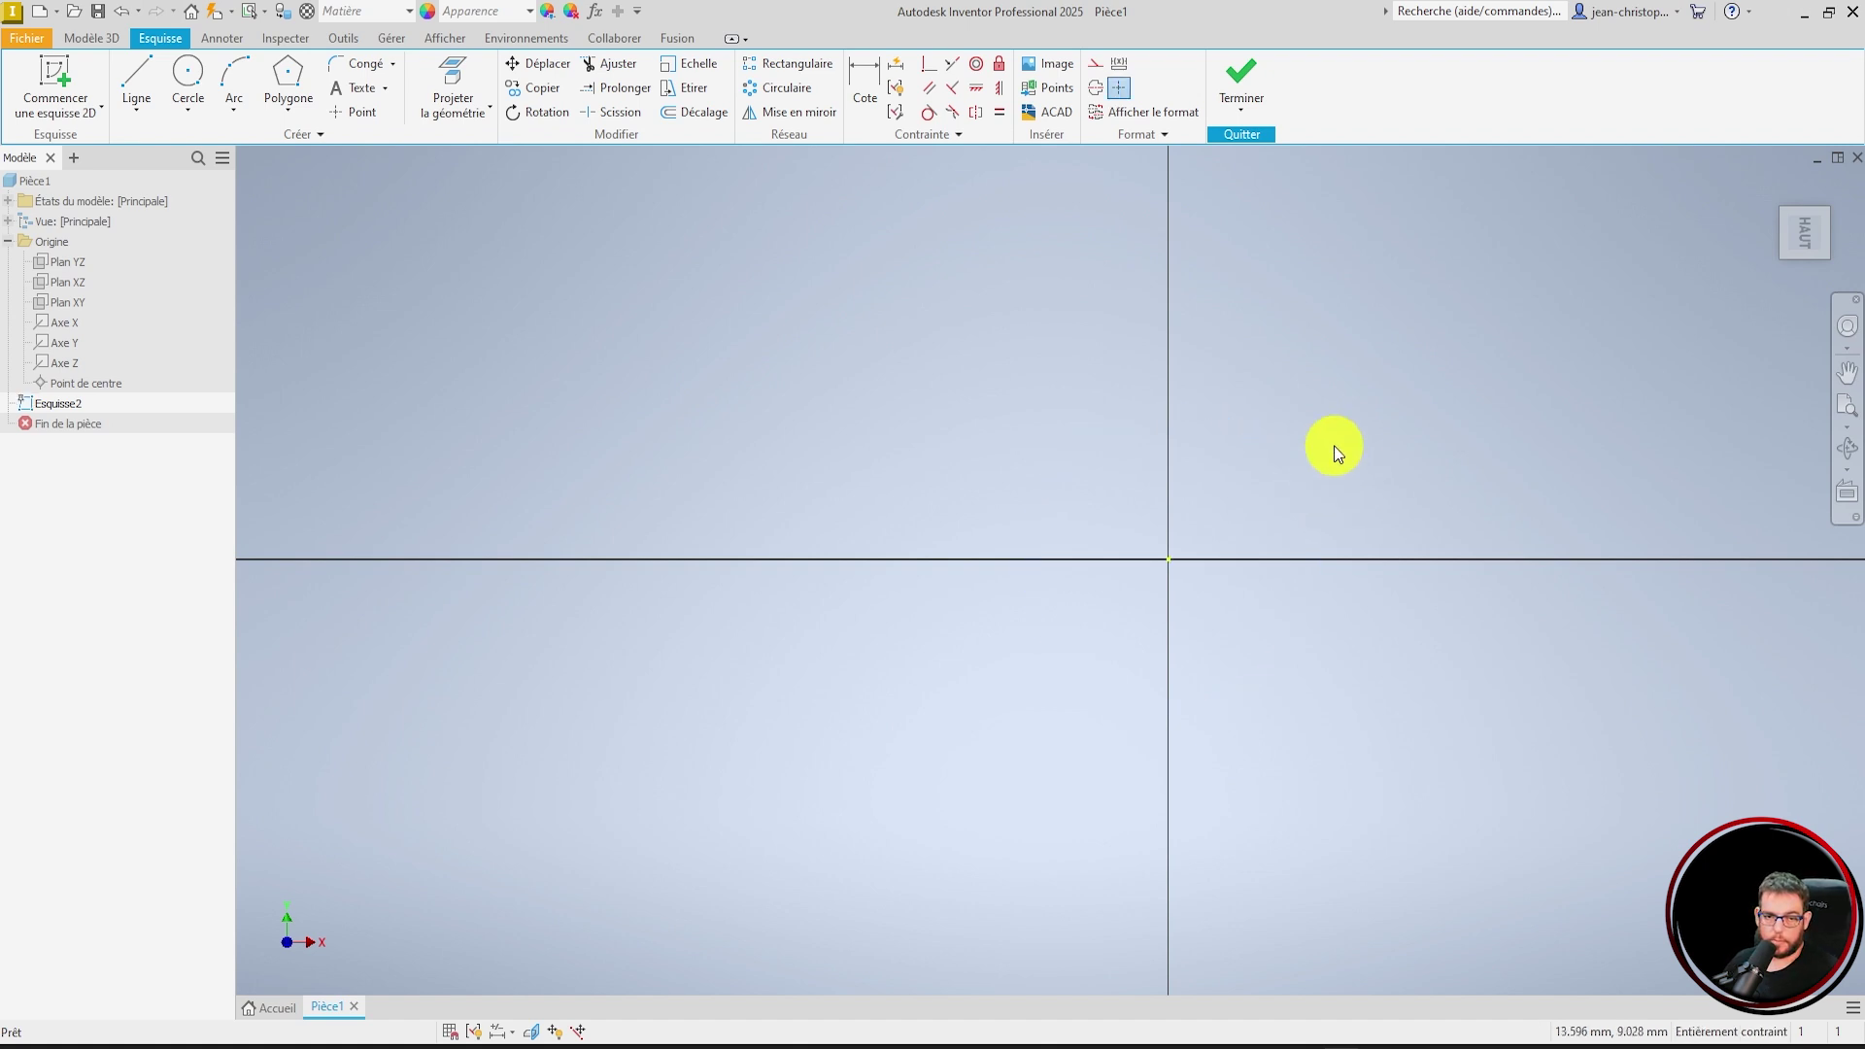
- In the constraint settings, enable showing sketch coincidence constraints and editing dimensions once created, review the inference and relax mode options, and accept
left_click(899, 109)
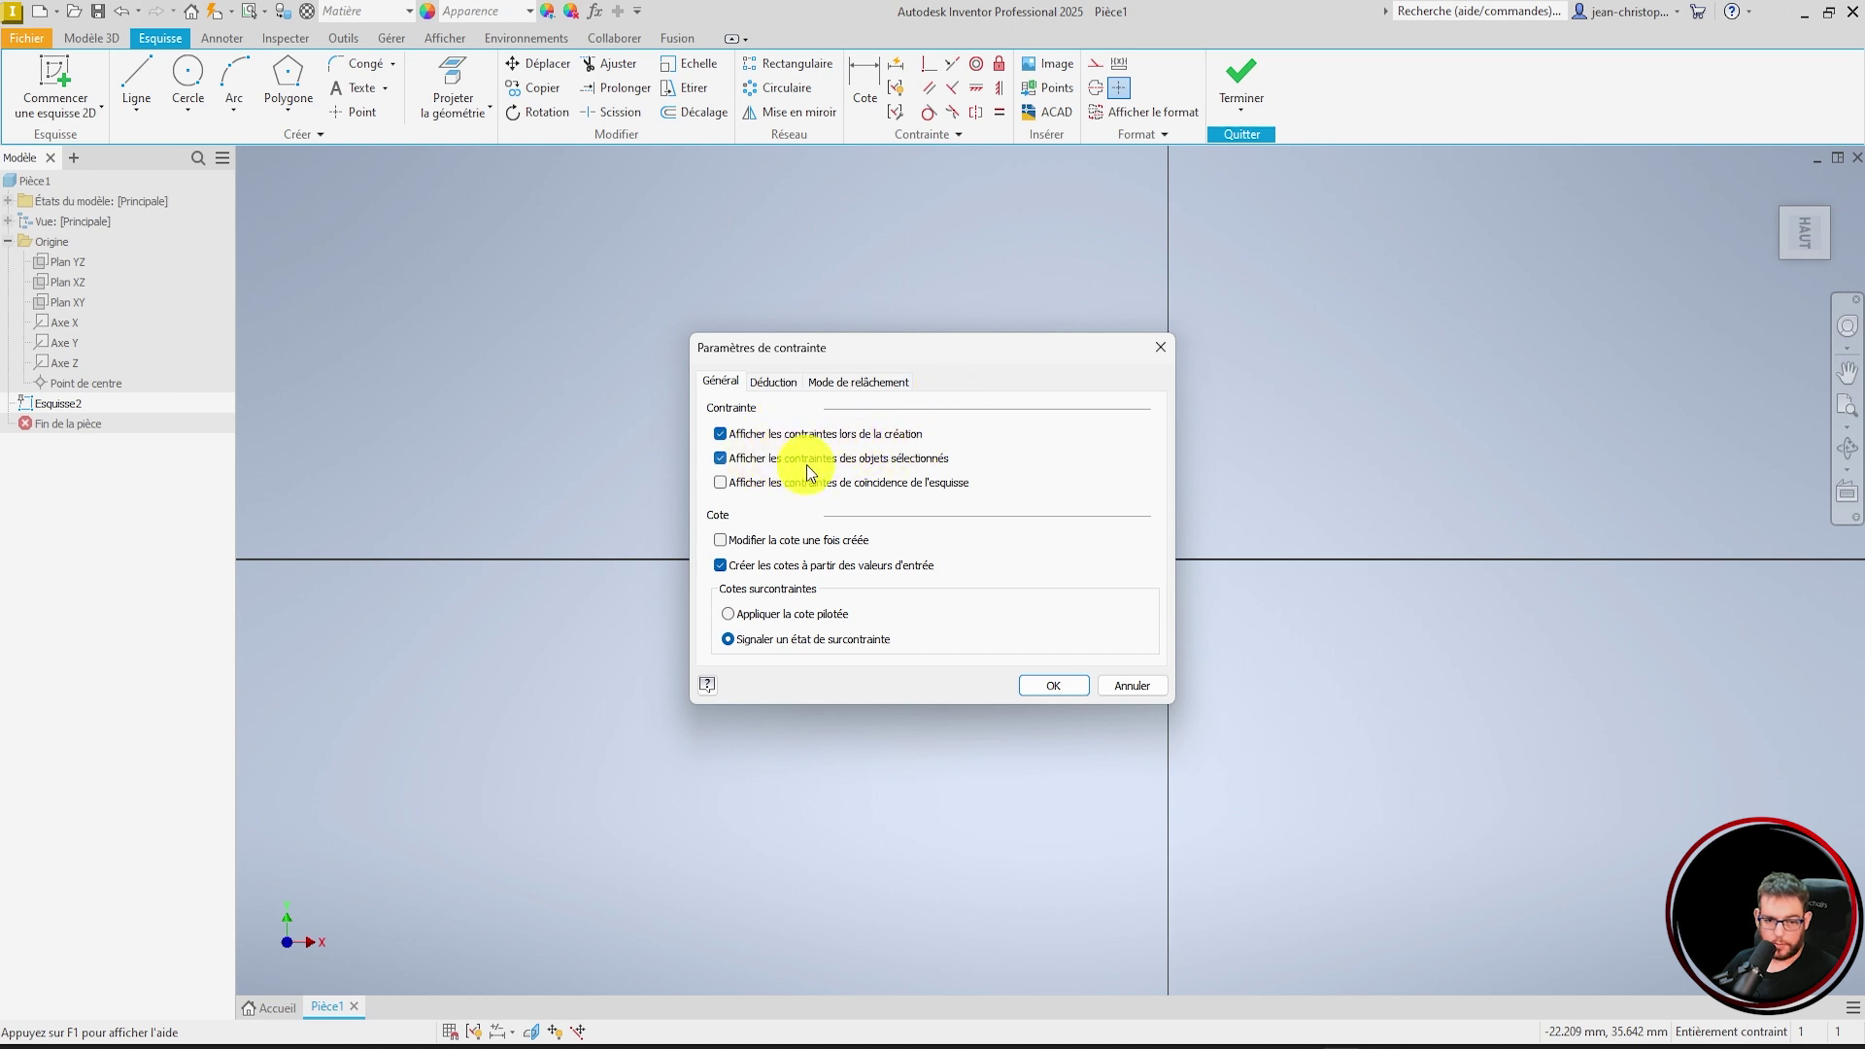
left_click(720, 484)
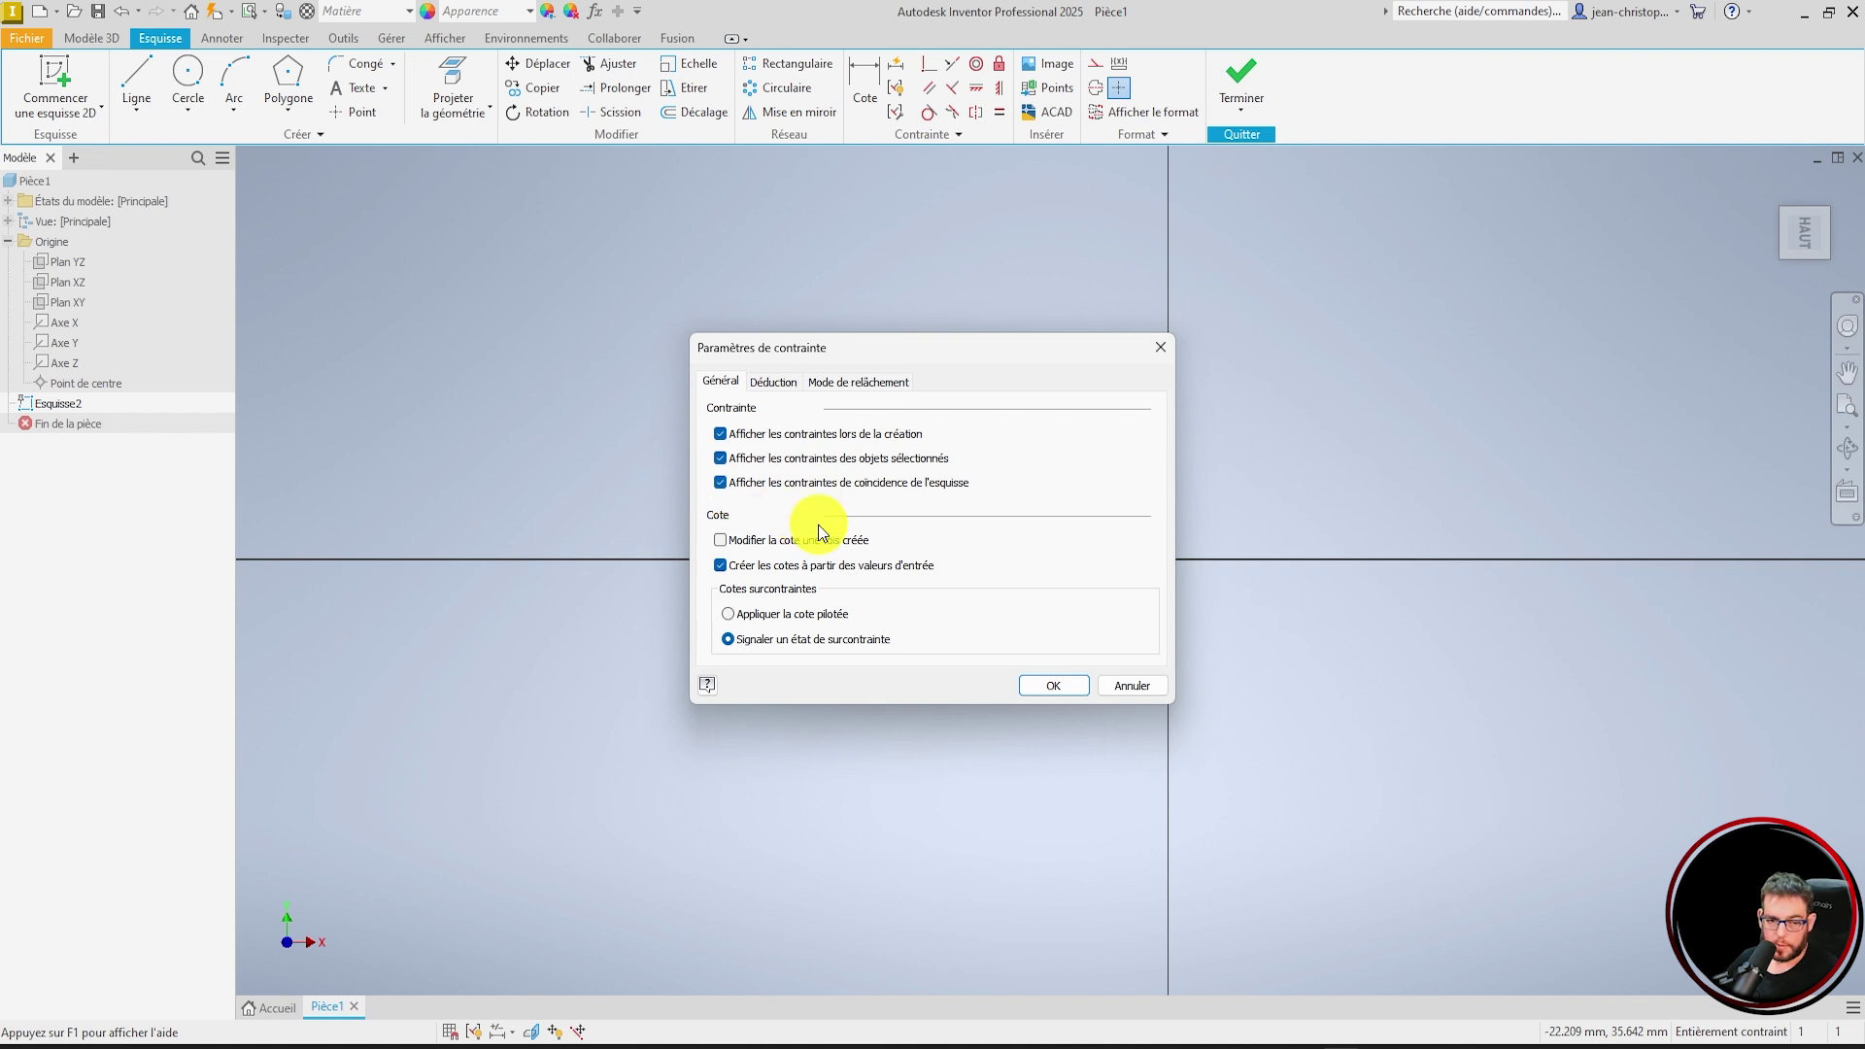
left_click(727, 540)
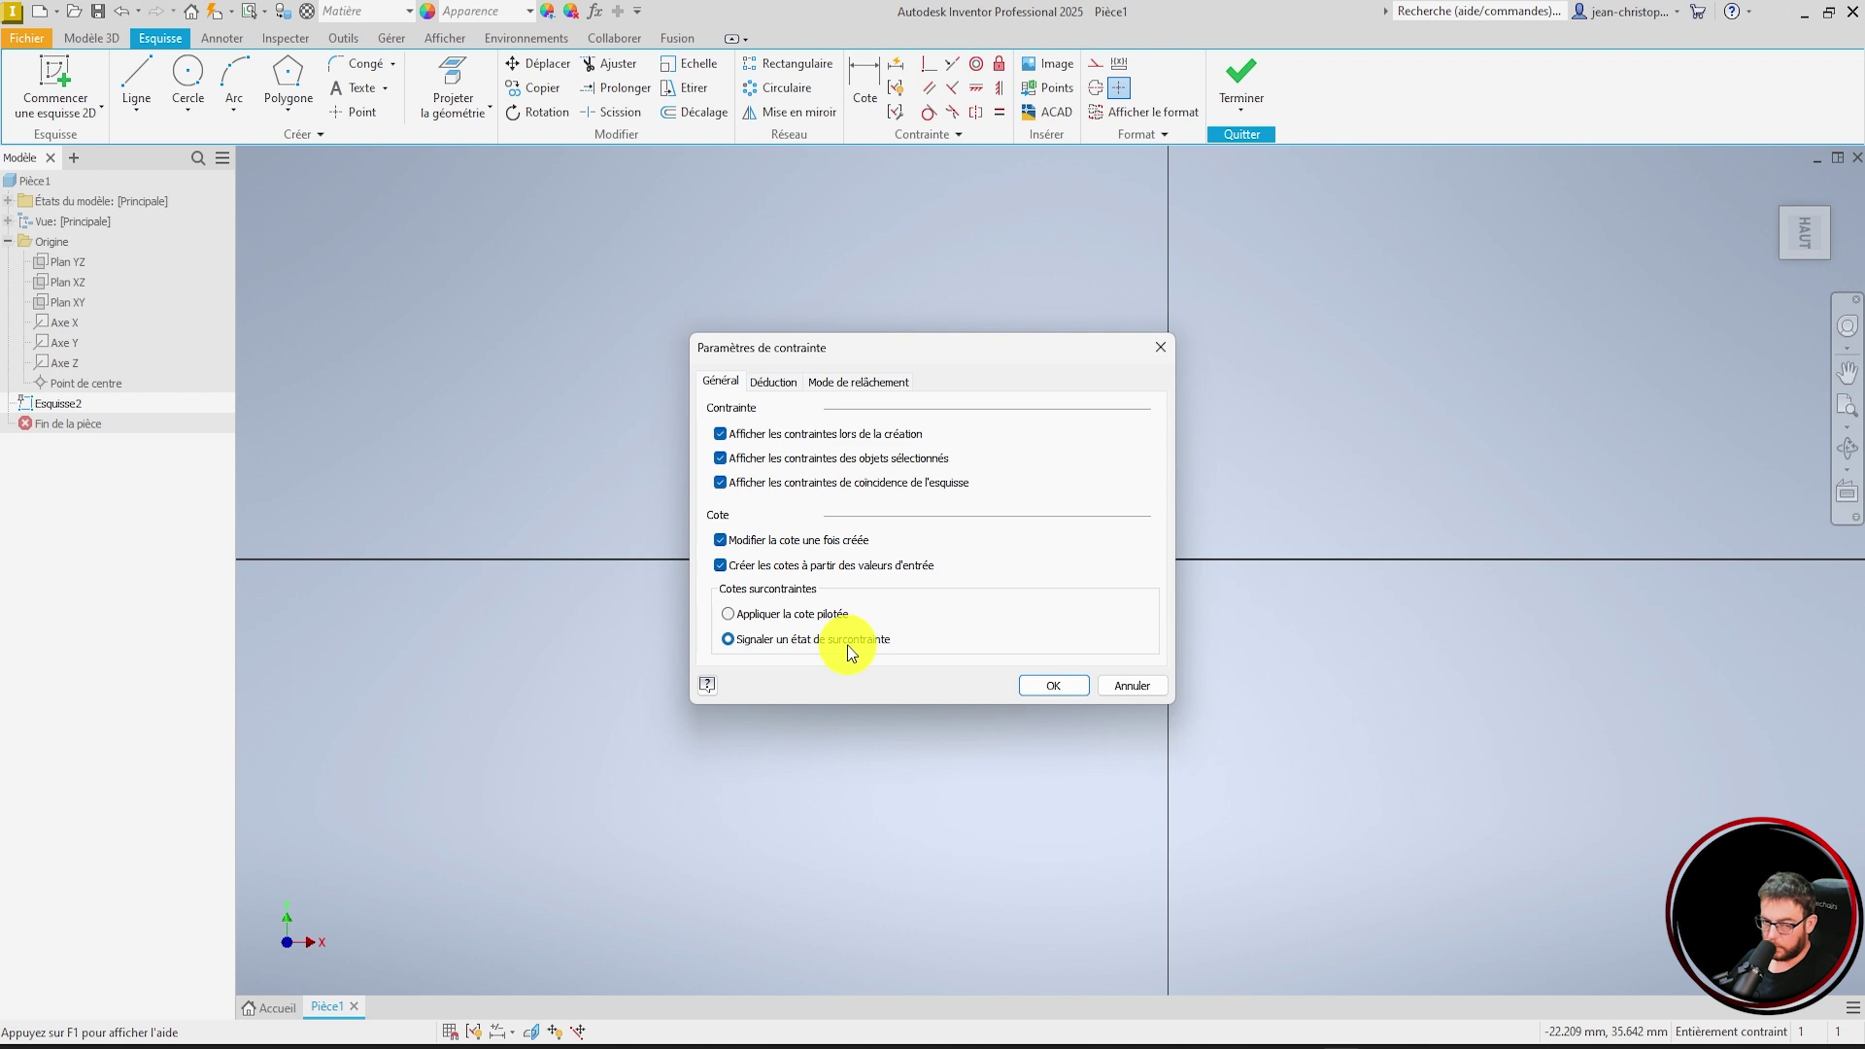
left_click(773, 382)
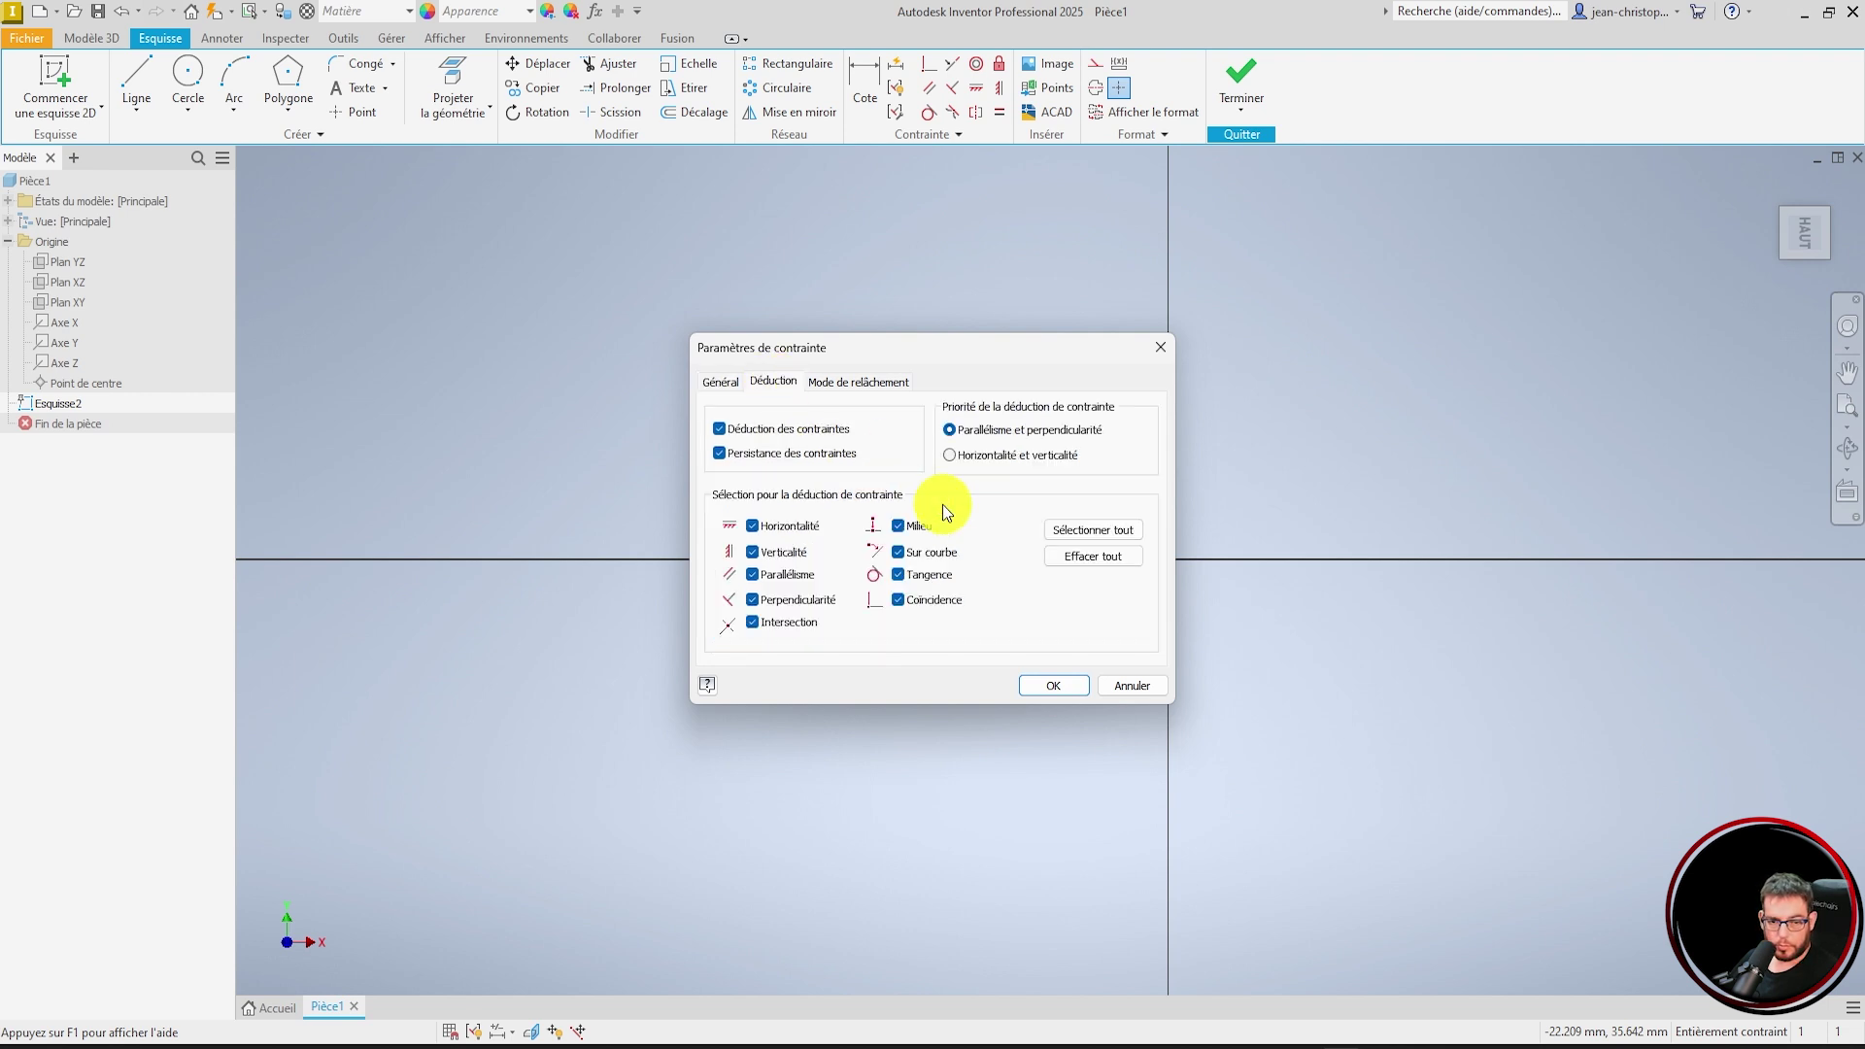
left_click(847, 386)
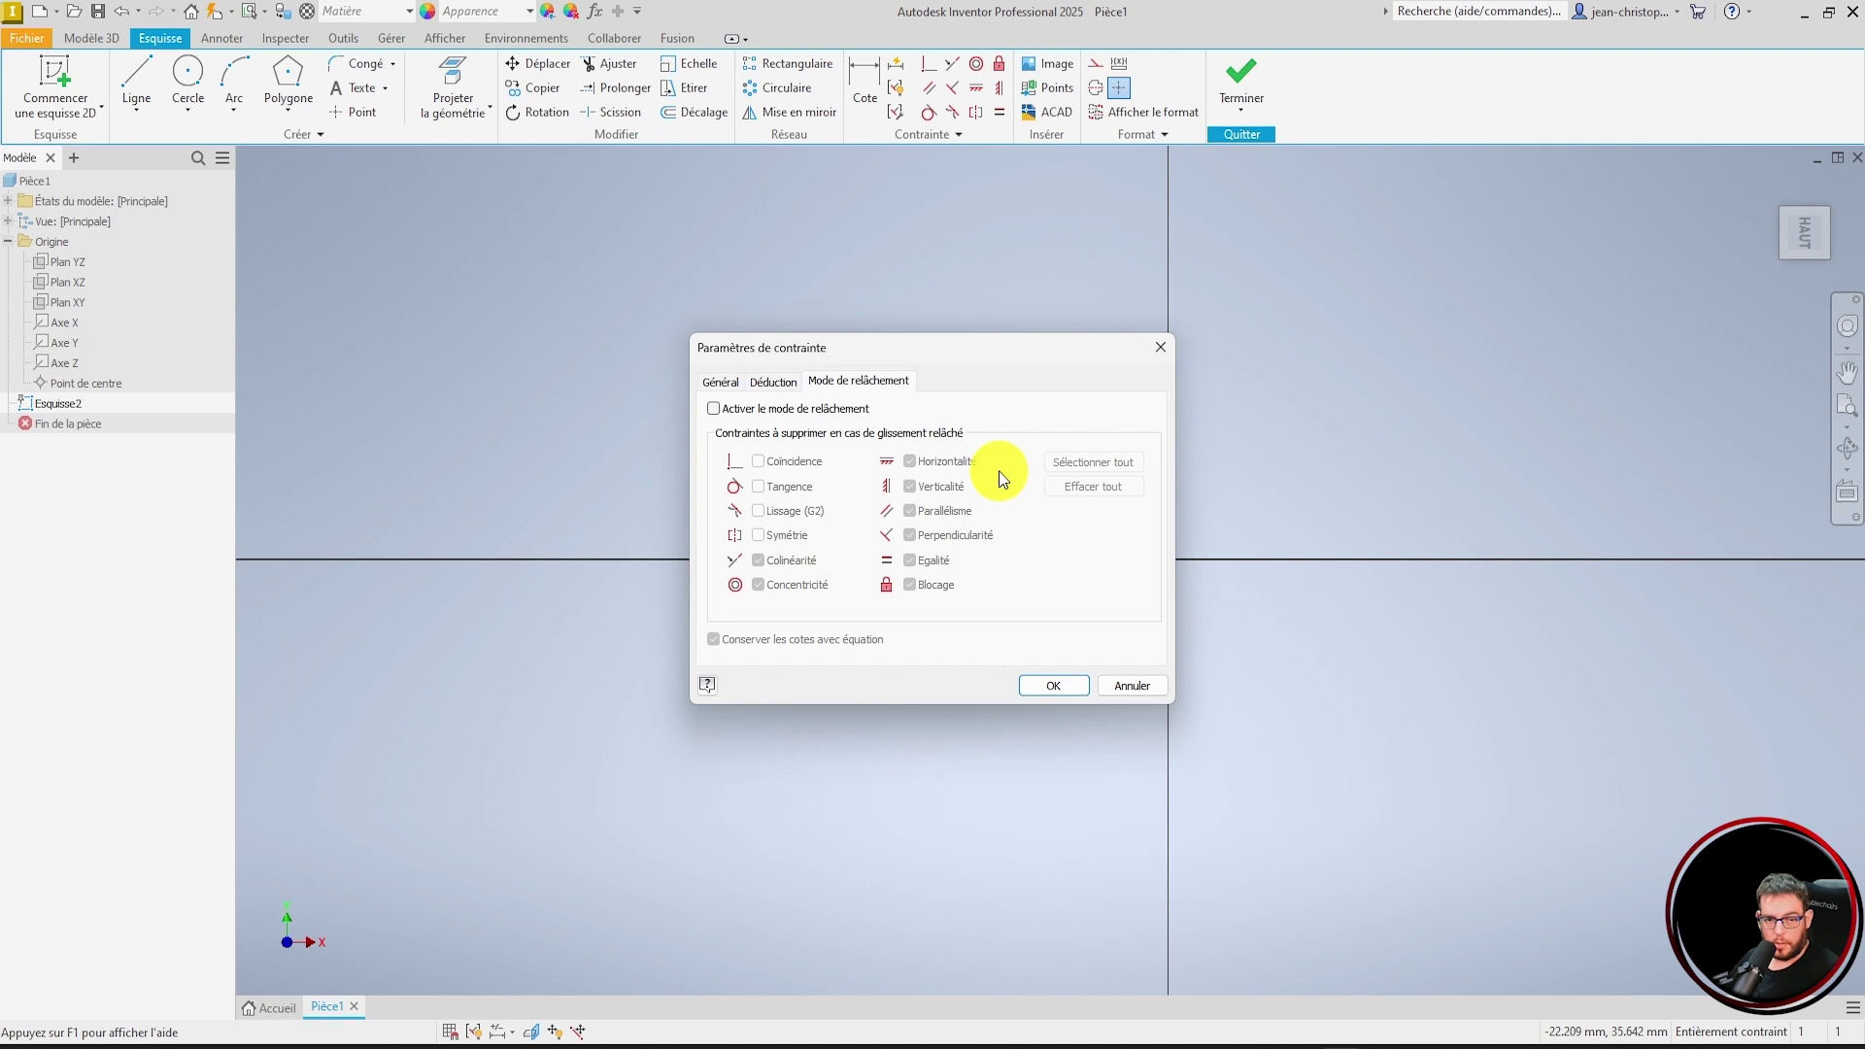
left_click(1051, 686)
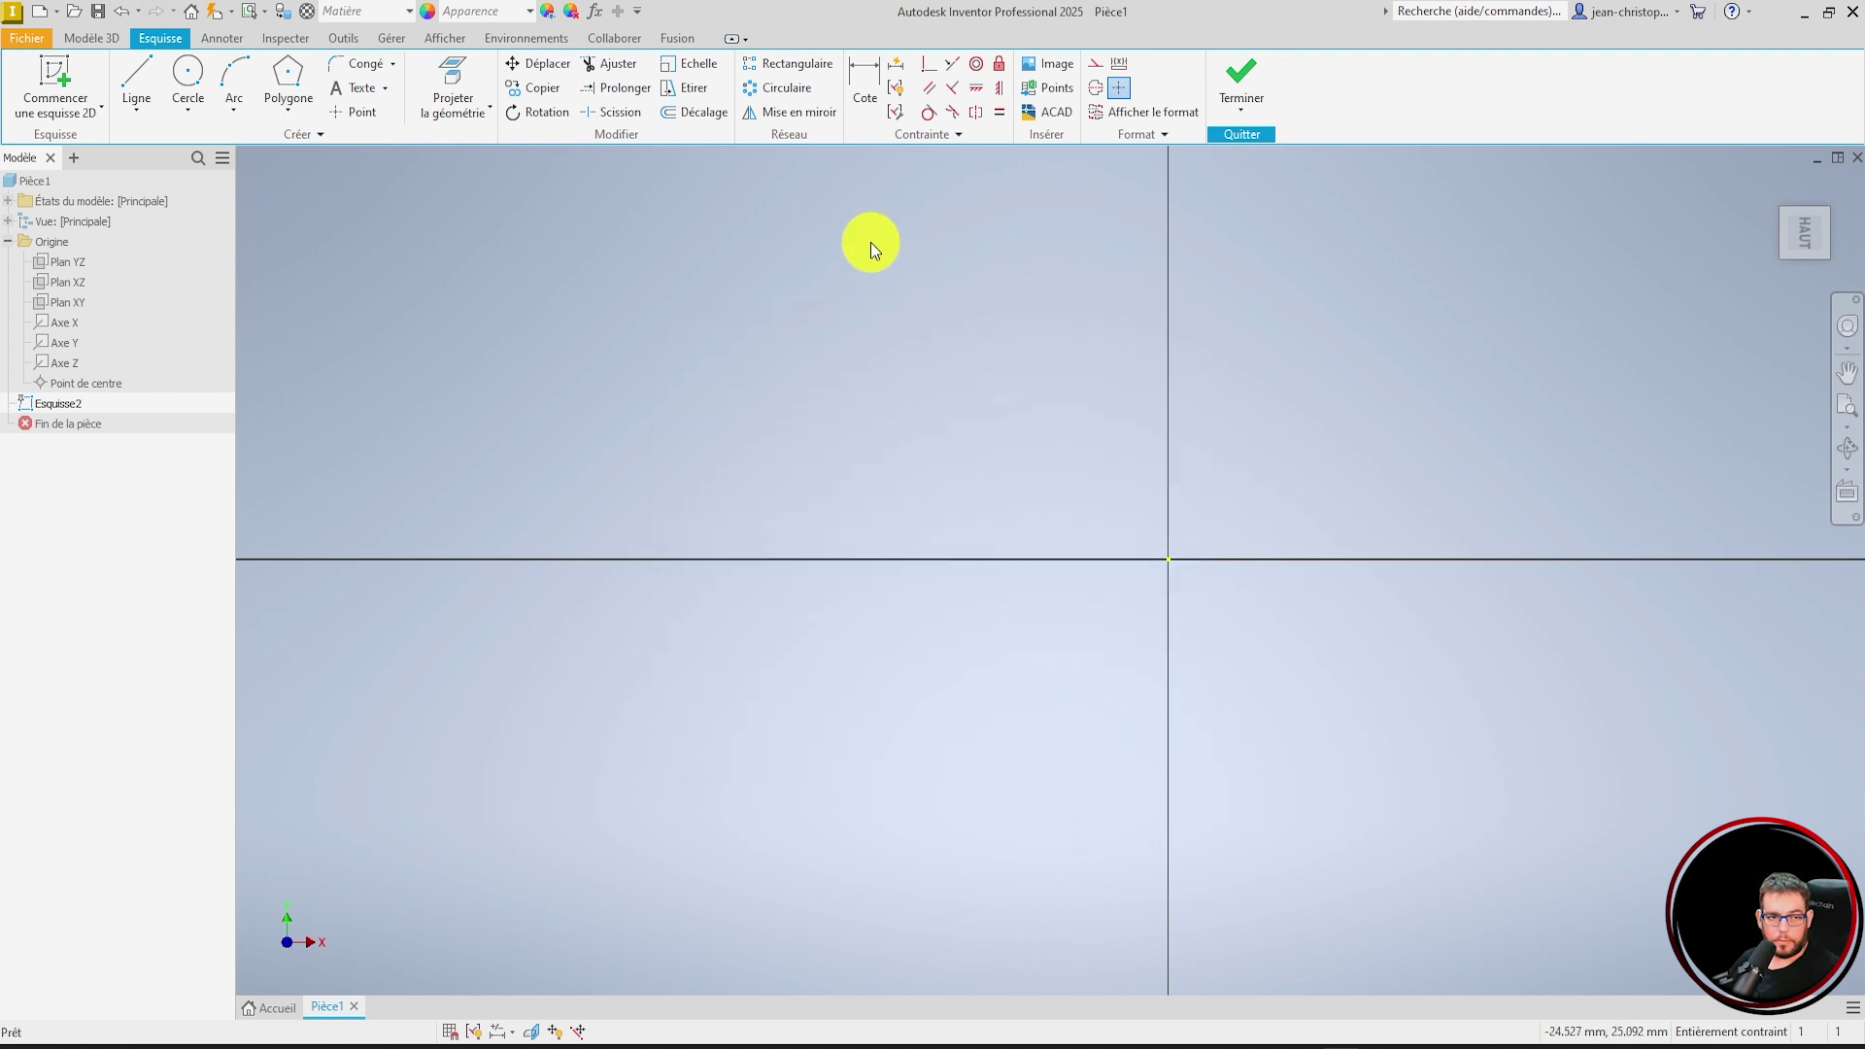
- Draw a vertical line left of the origin and a separate line sloping down to the right across the vertical axis
left_click(134, 80)
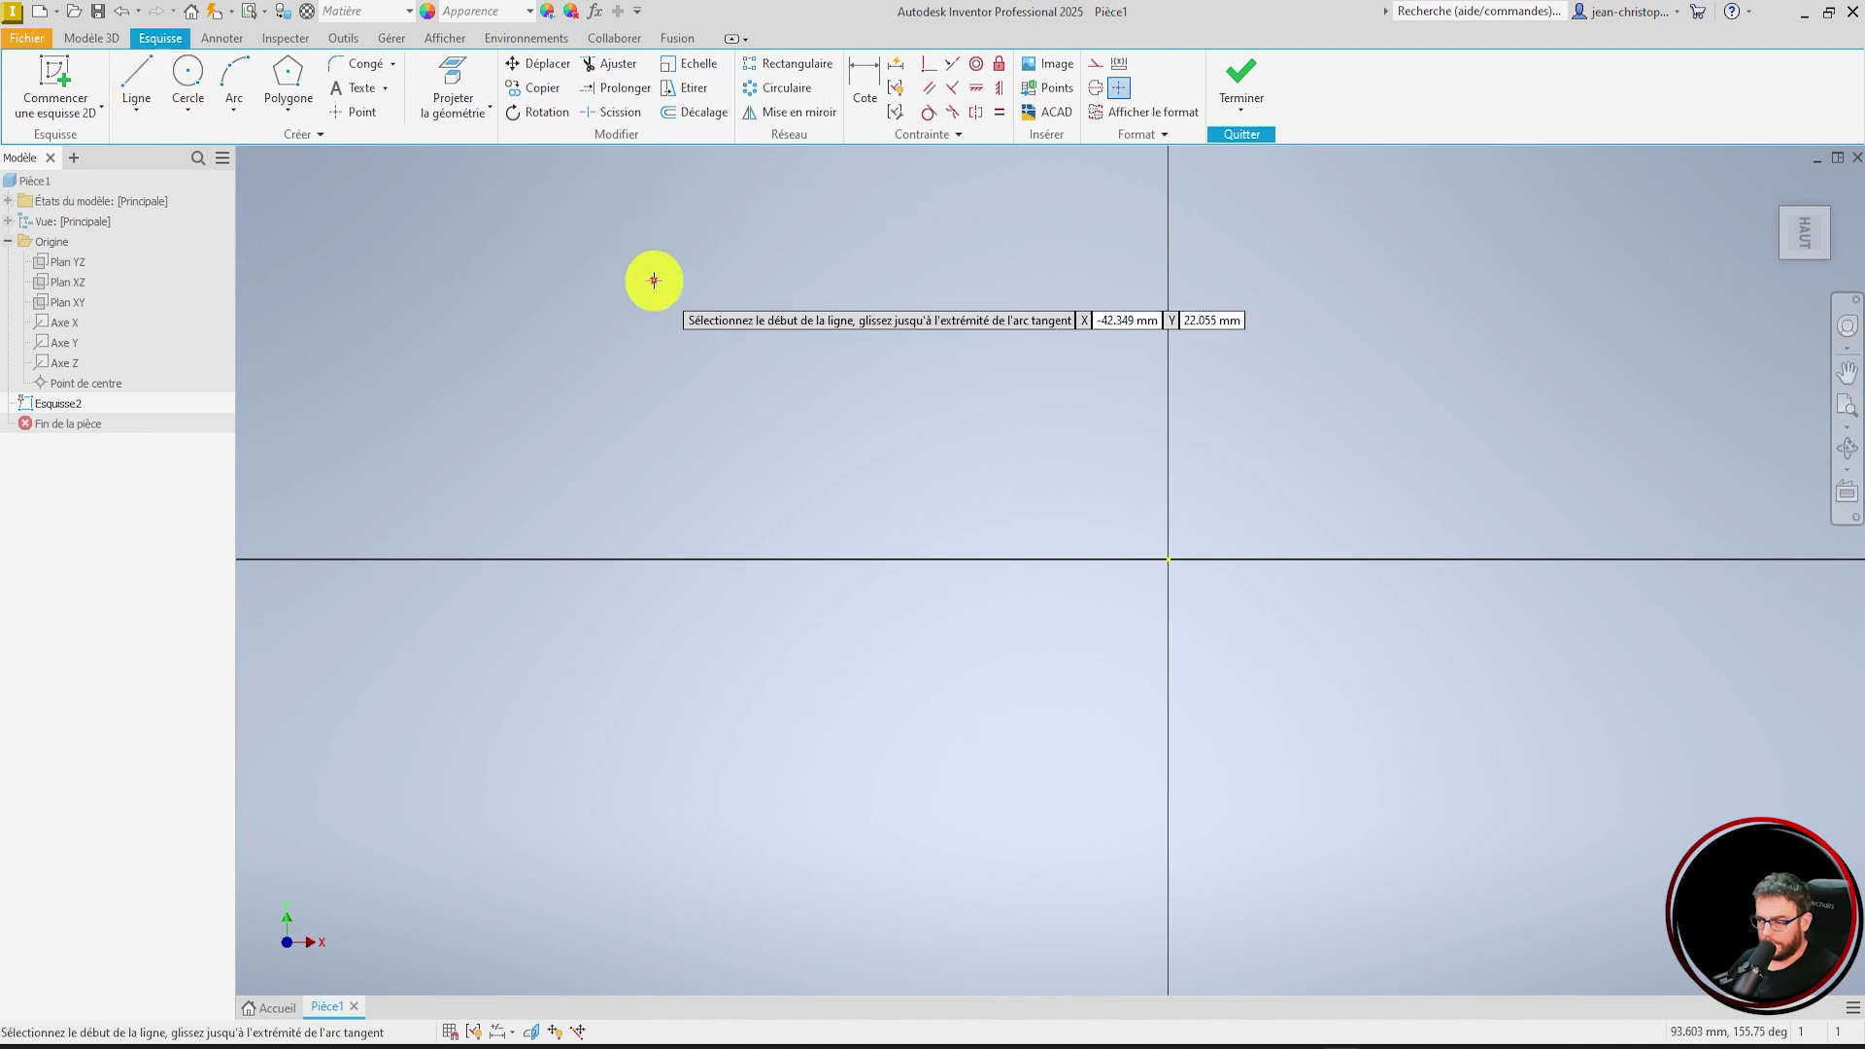
left_click(766, 362)
left_click(764, 698)
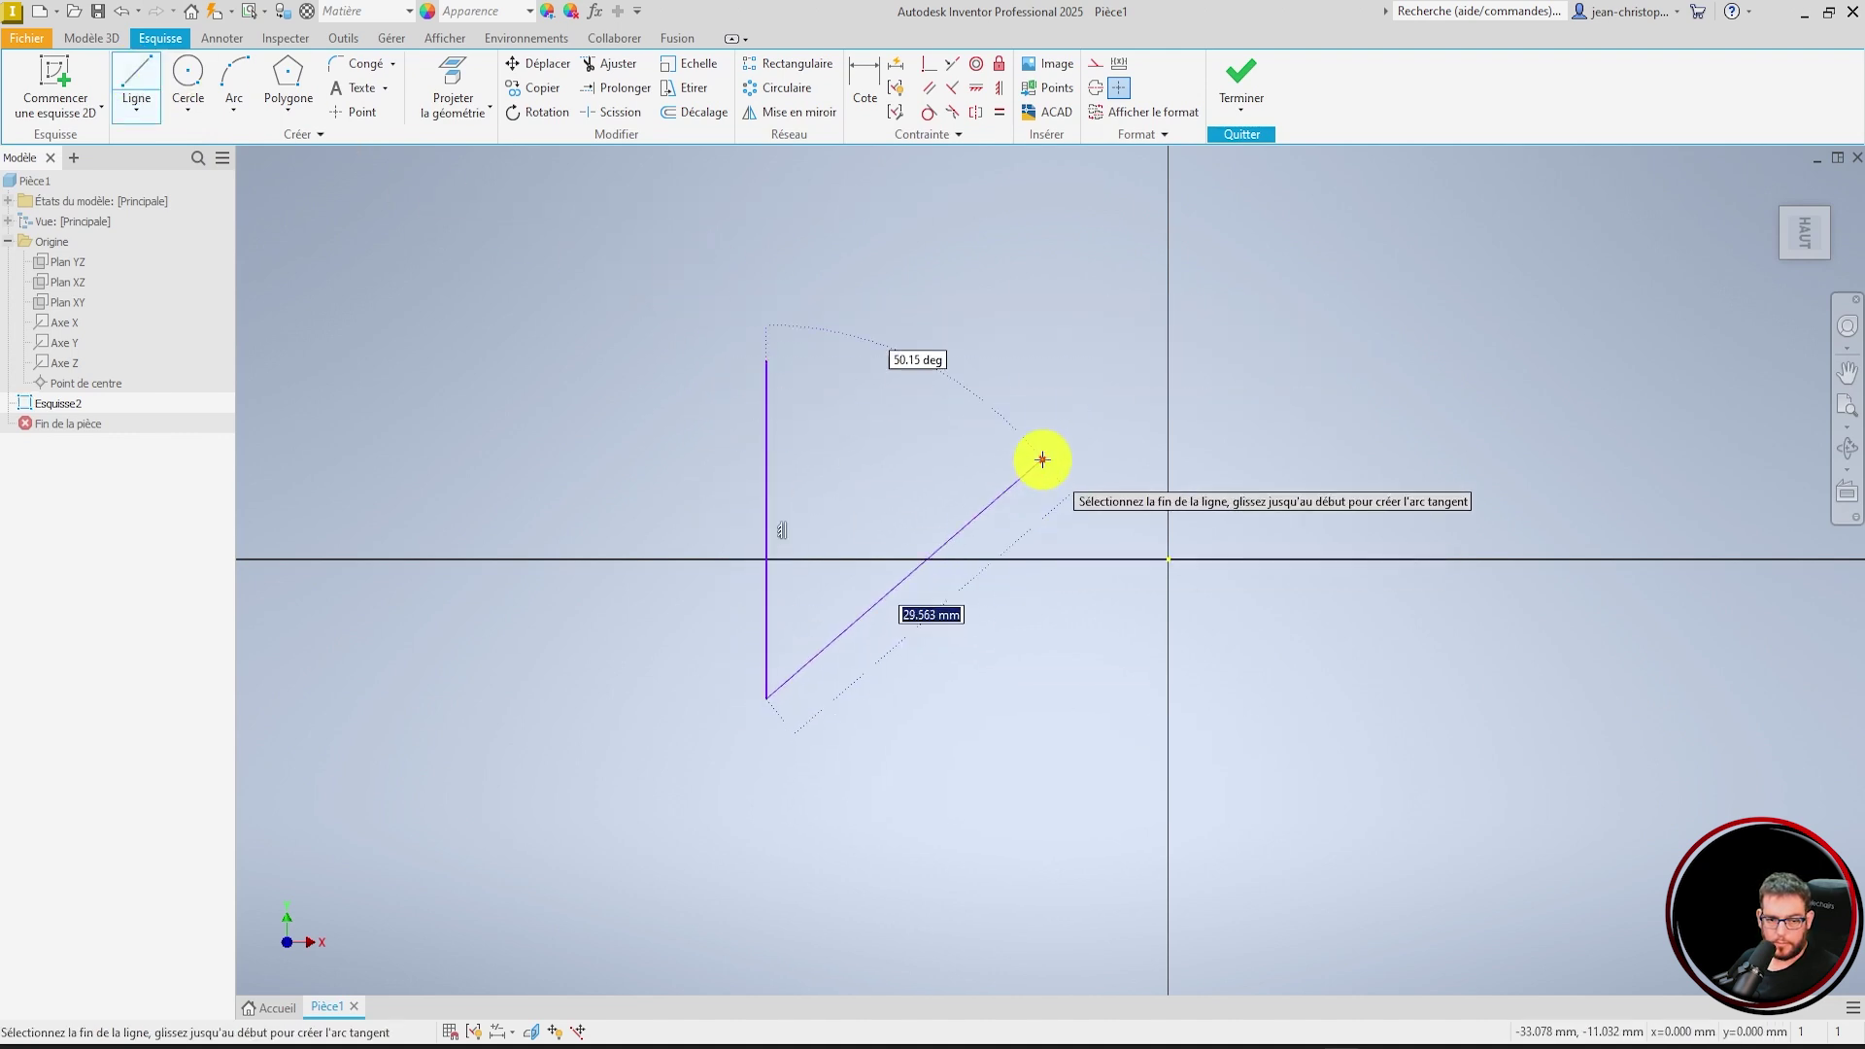
key("Escape")
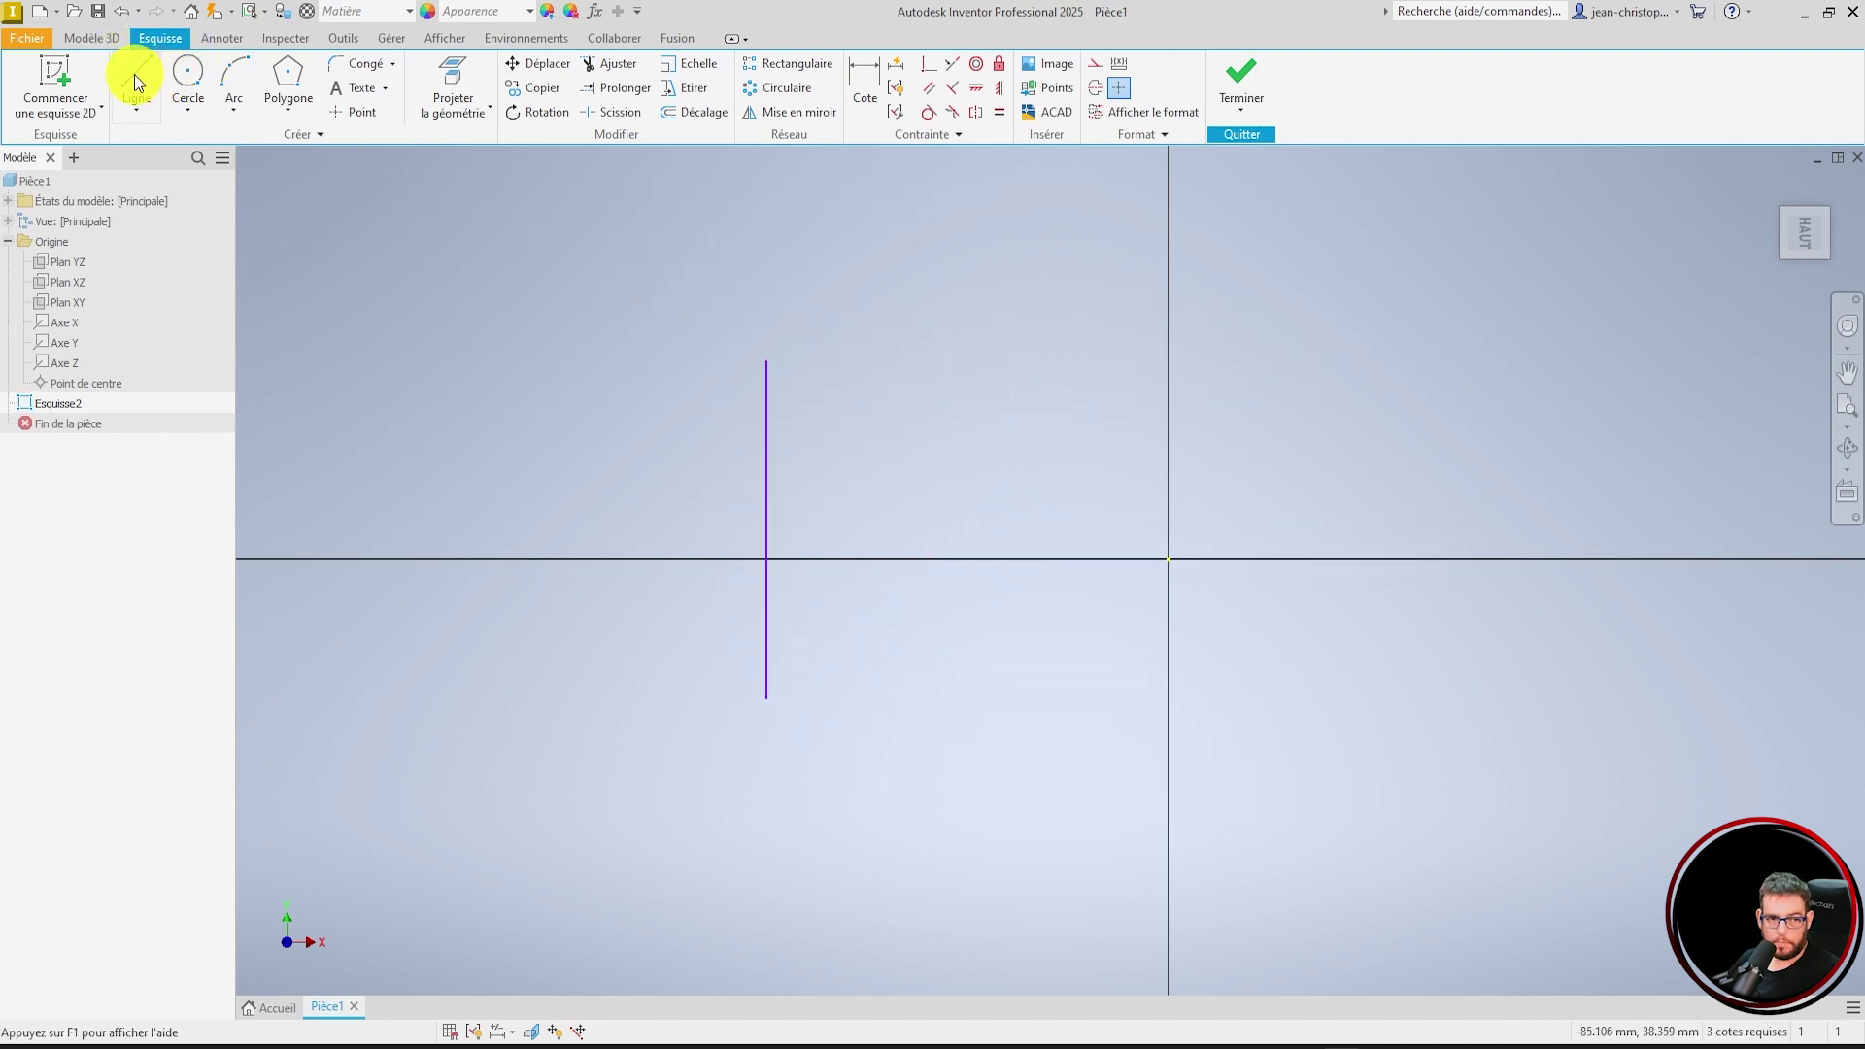
left_click(134, 78)
left_click(966, 410)
left_click(1435, 710)
key("Escape")
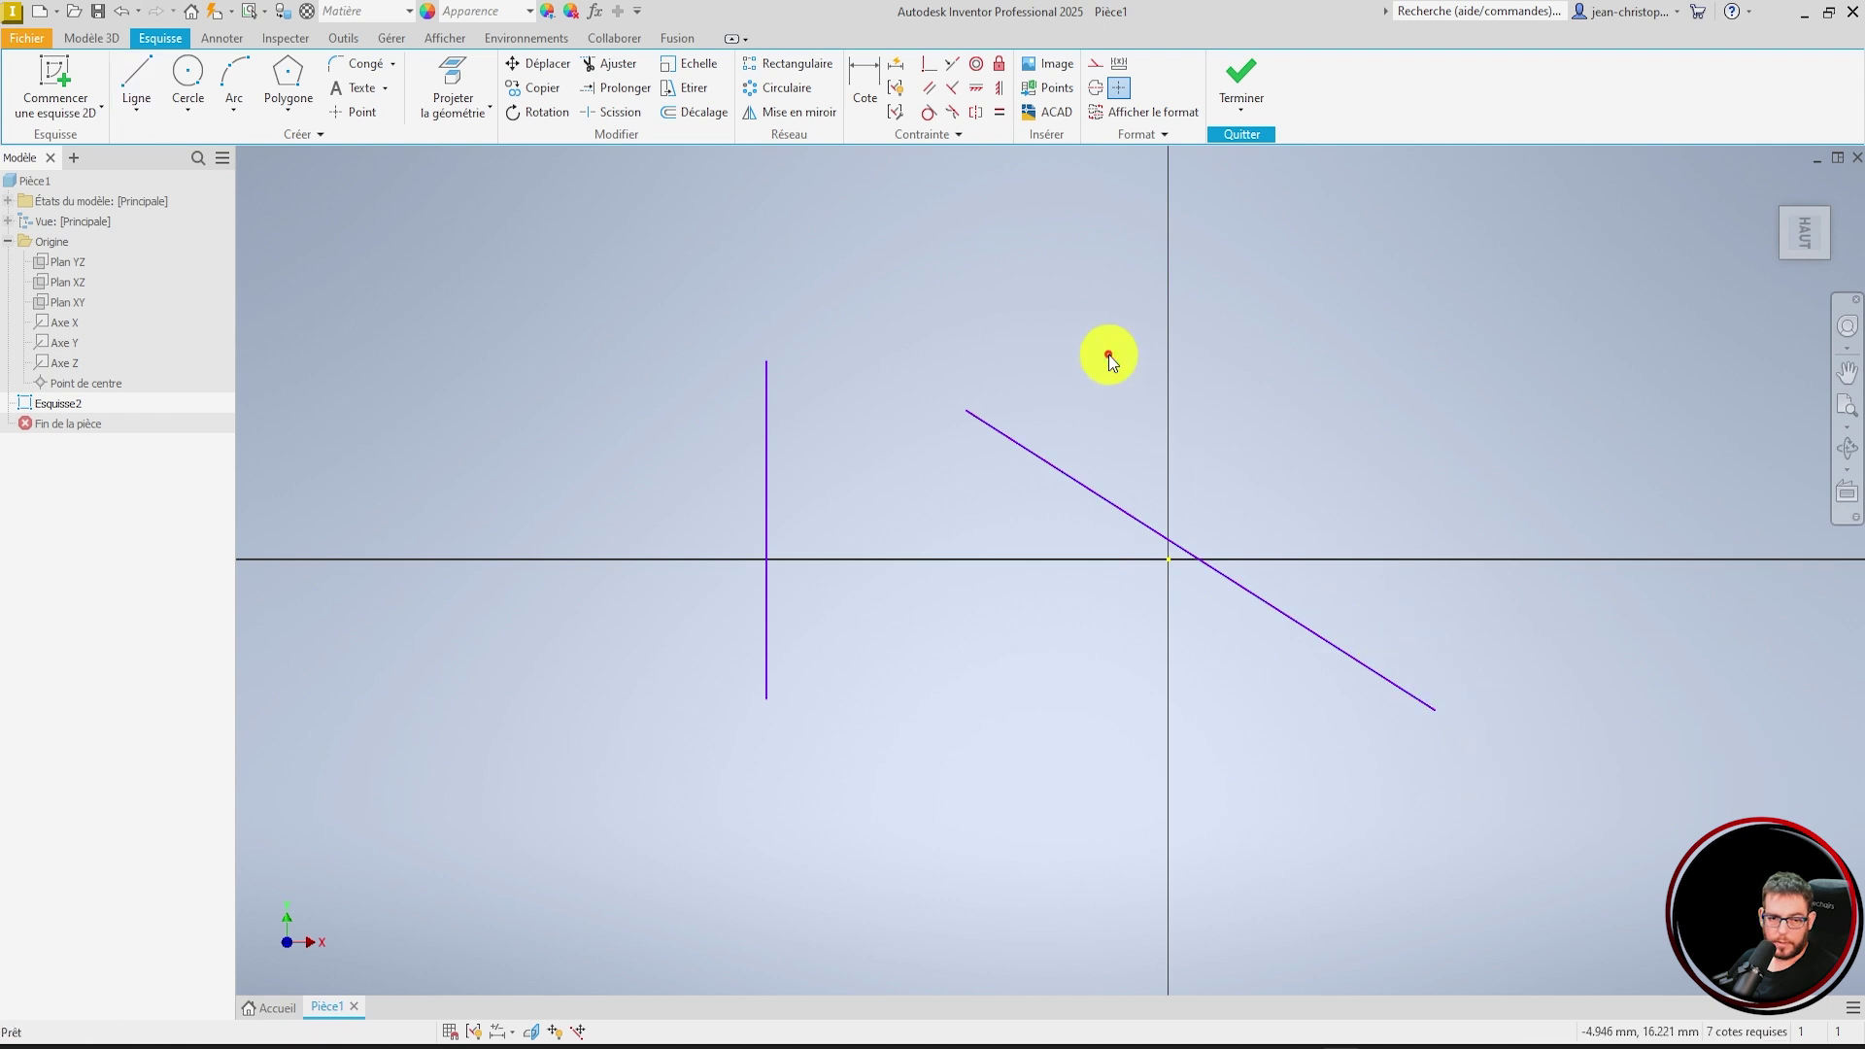
- Apply a coincident constraint joining the sloping line's upper endpoint to the vertical line's upper endpoint
left_click(926, 66)
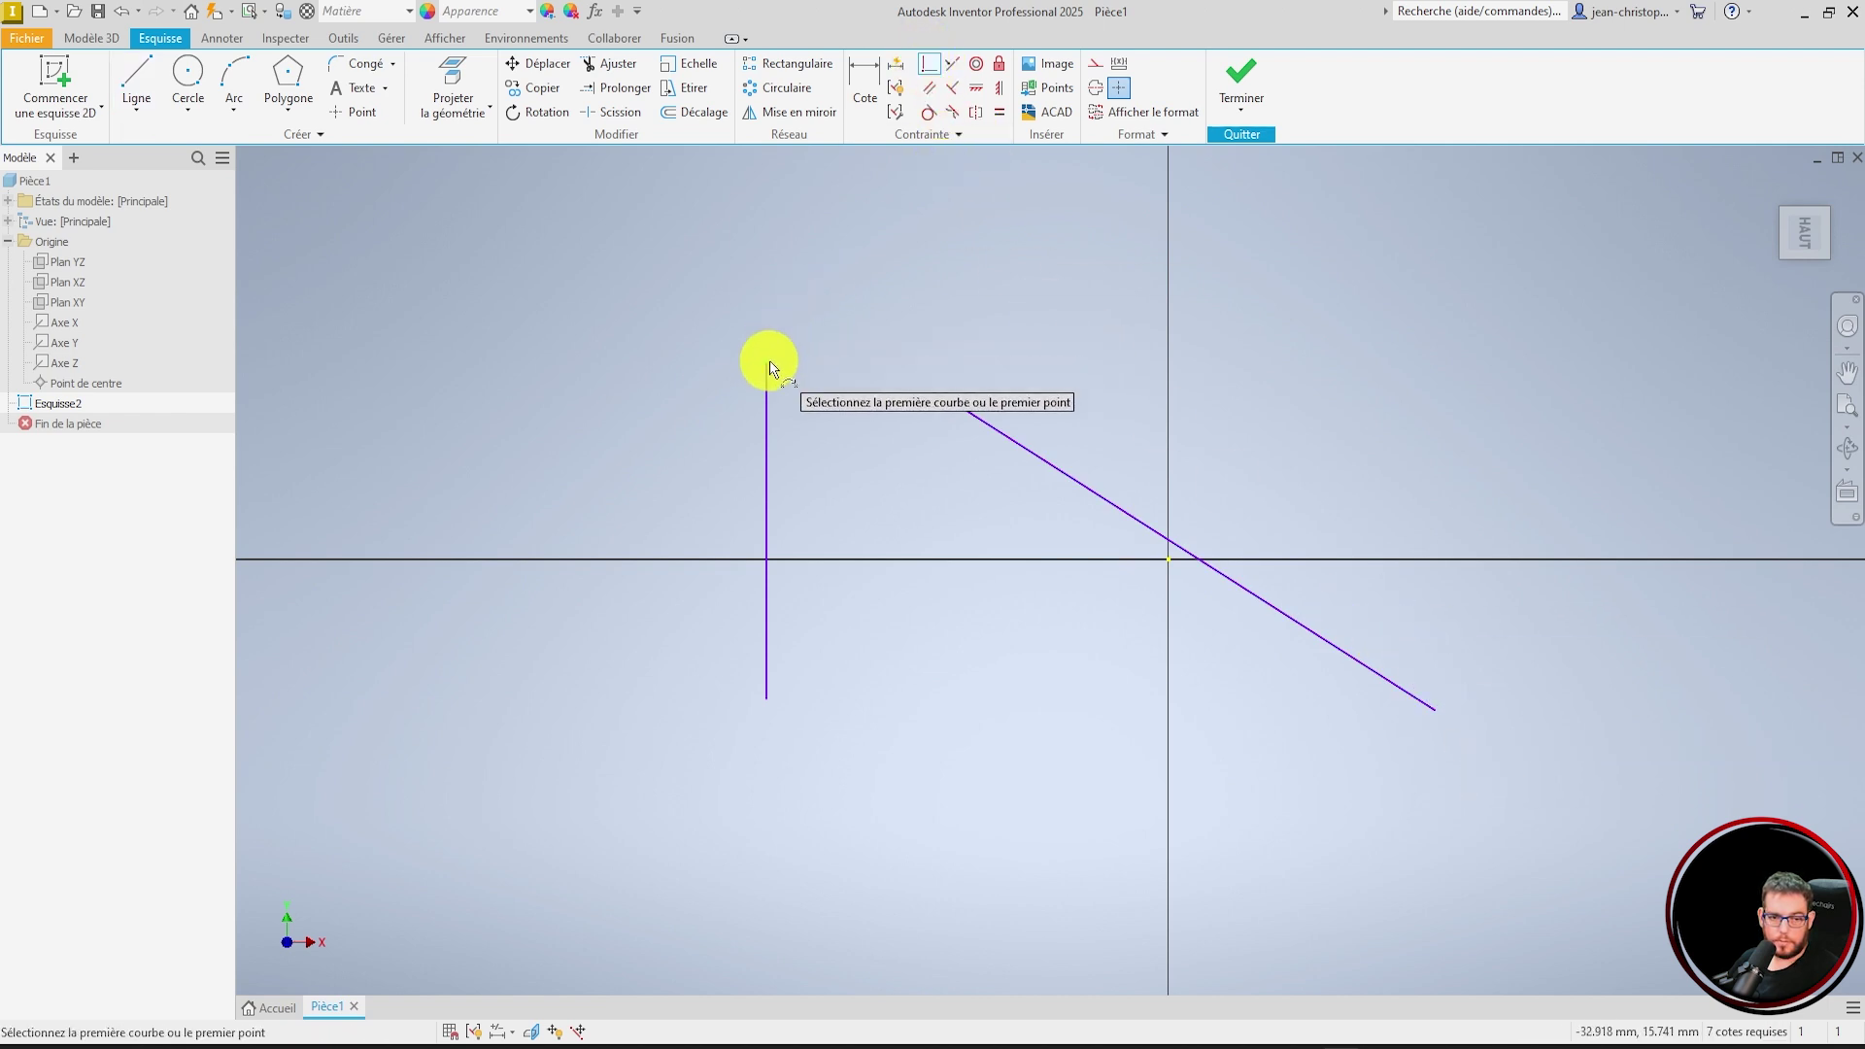
left_click(768, 409)
left_click(968, 410)
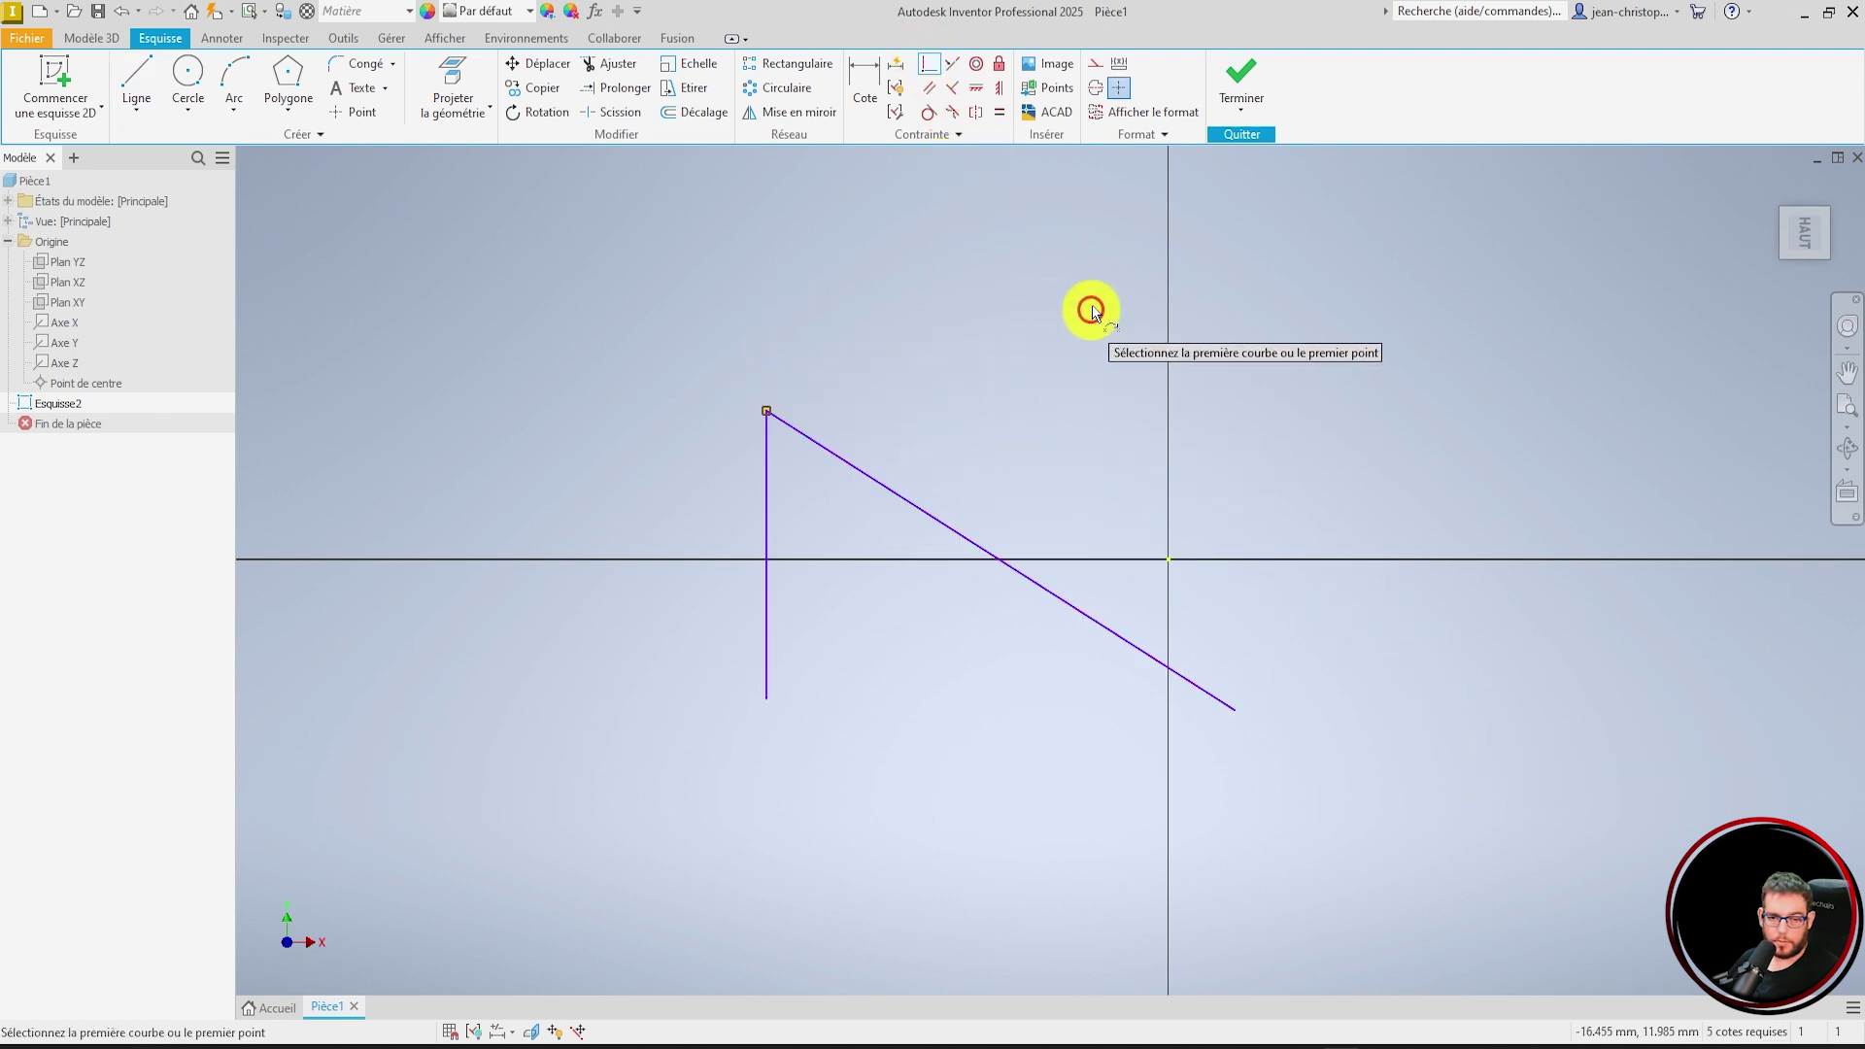
key("Escape")
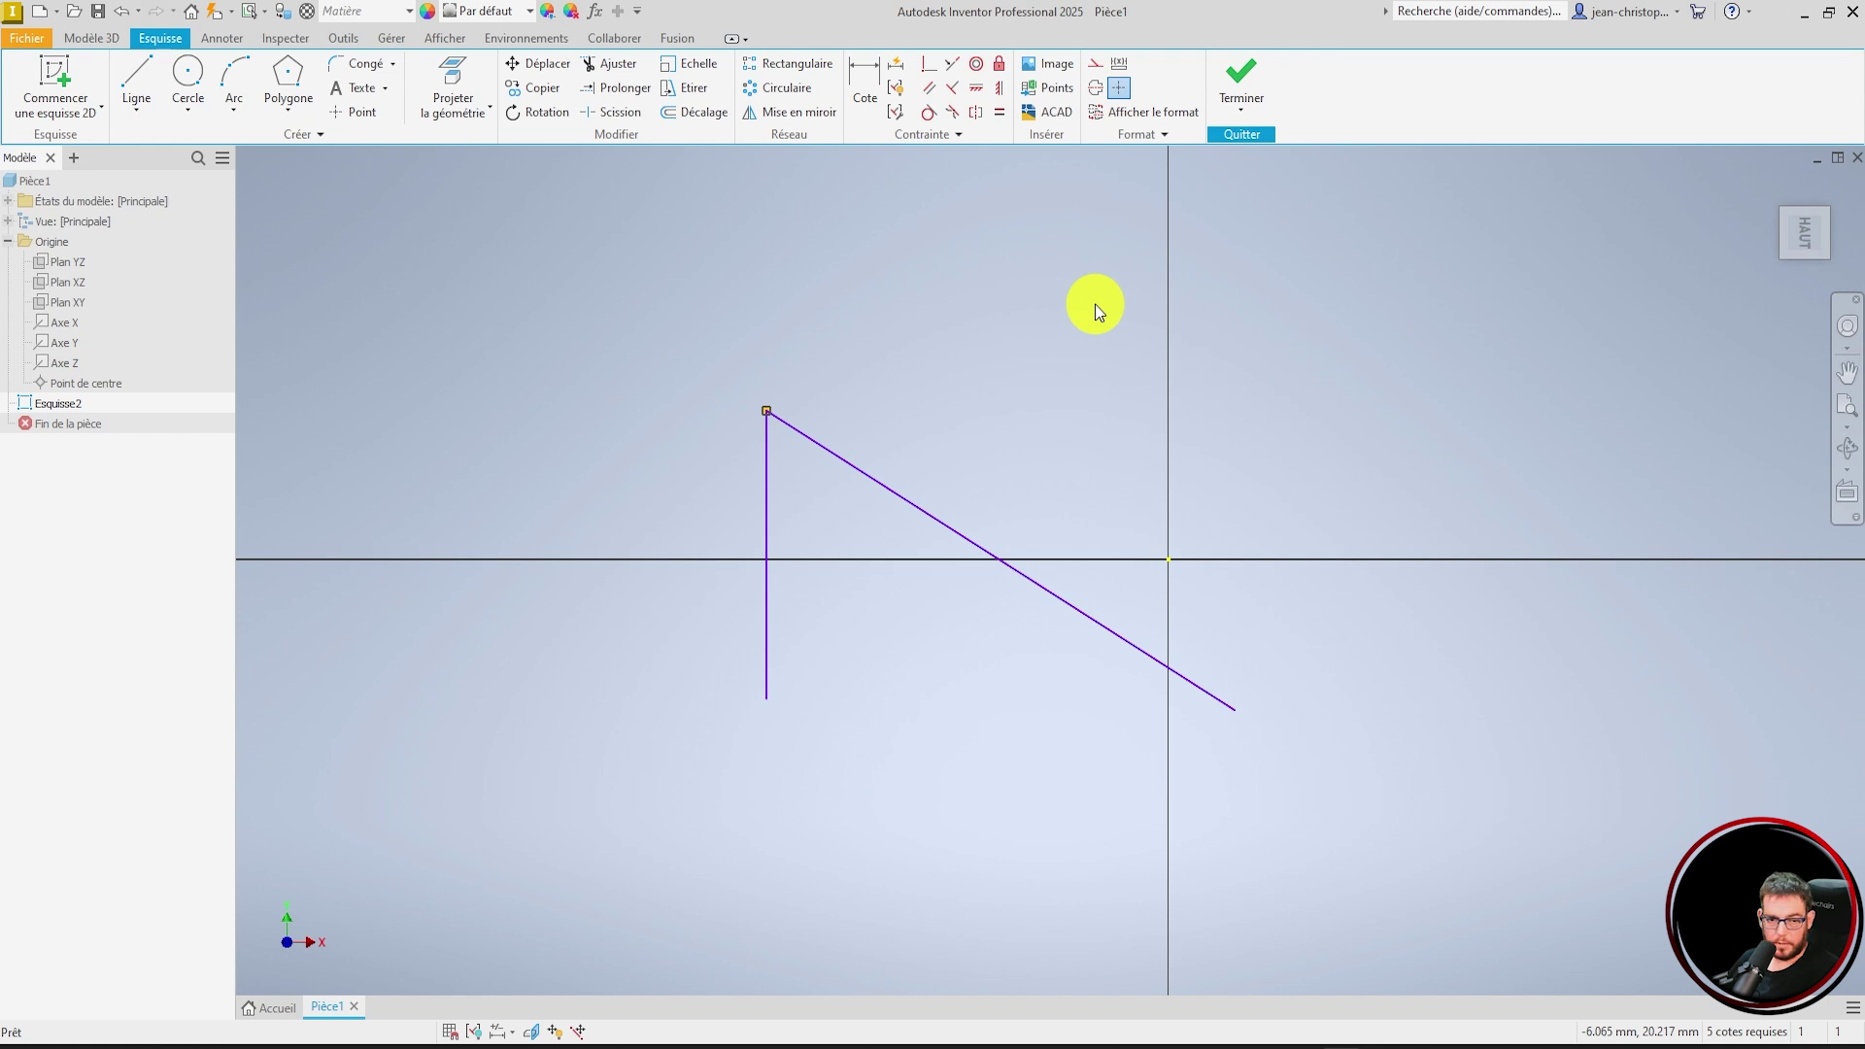
- Draw a separate horizontal line to the upper right of the origin, at about the height of the joined corner
scroll(747, 374, "up", 8)
scroll(851, 466, "down", 4)
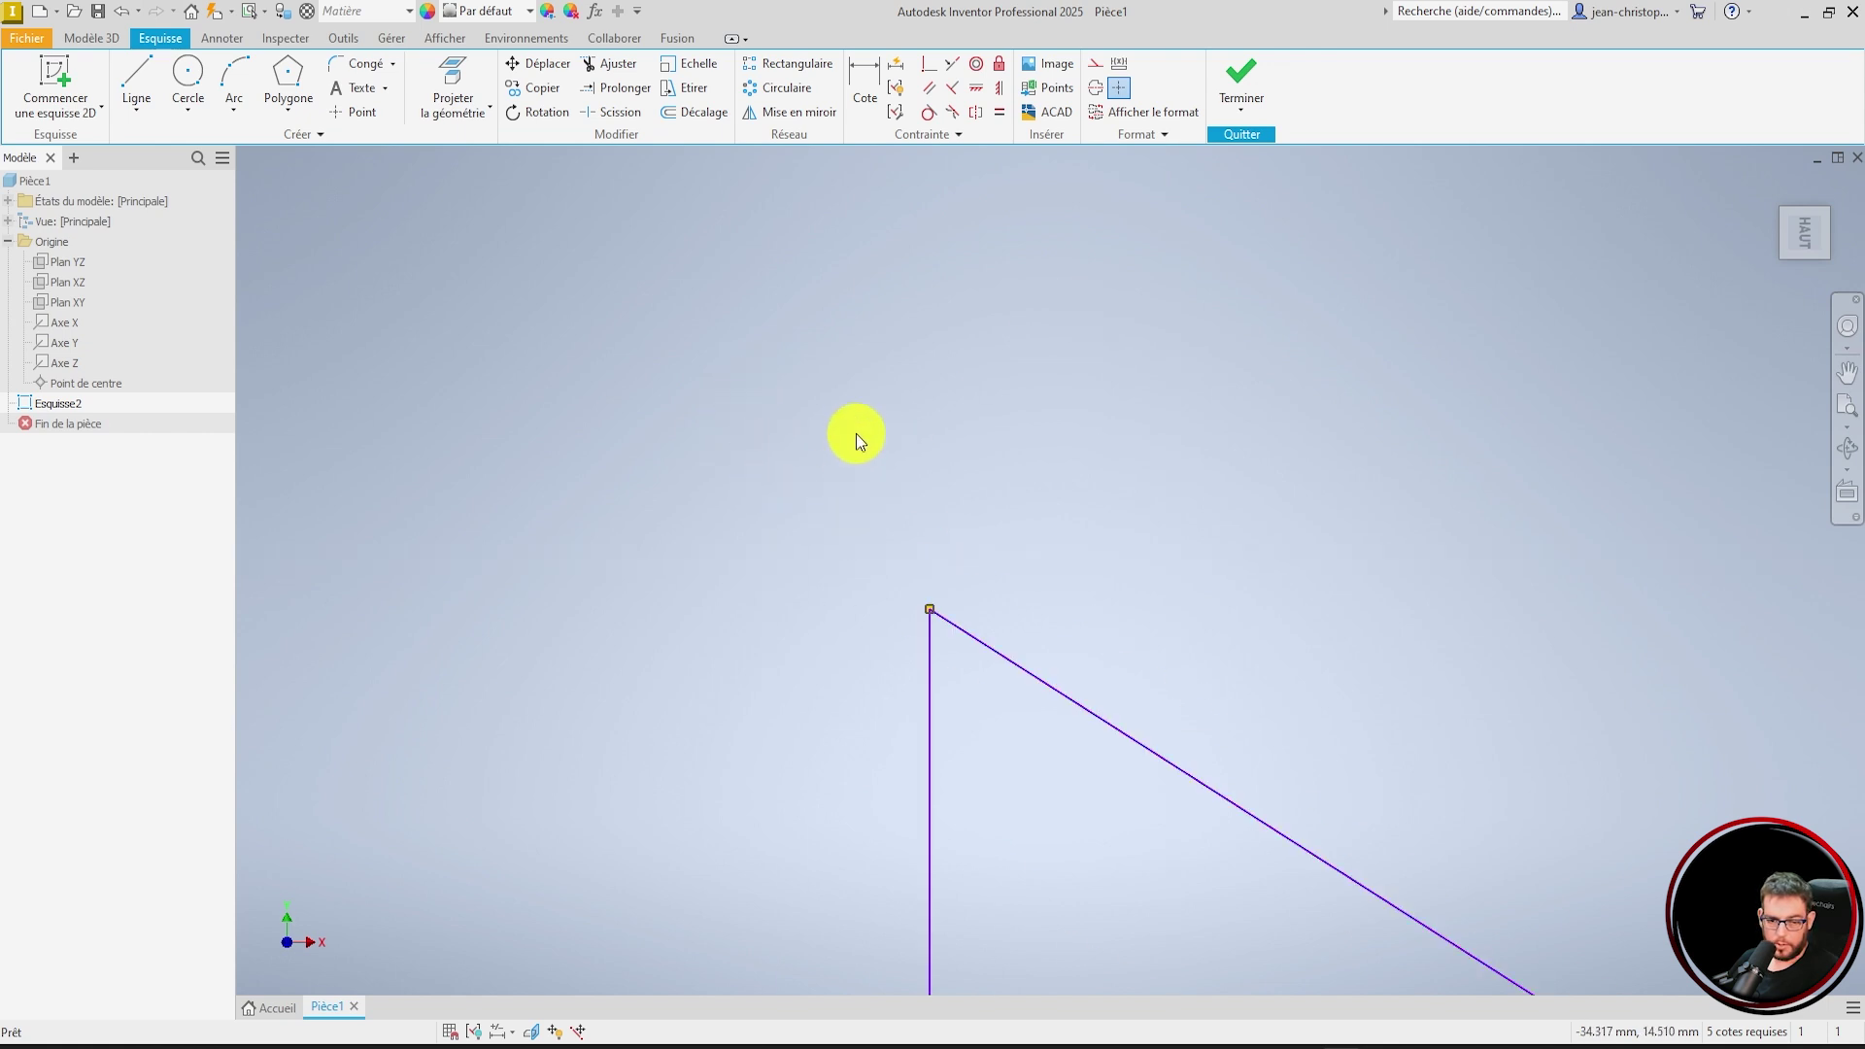
scroll(1100, 452, "down", 4)
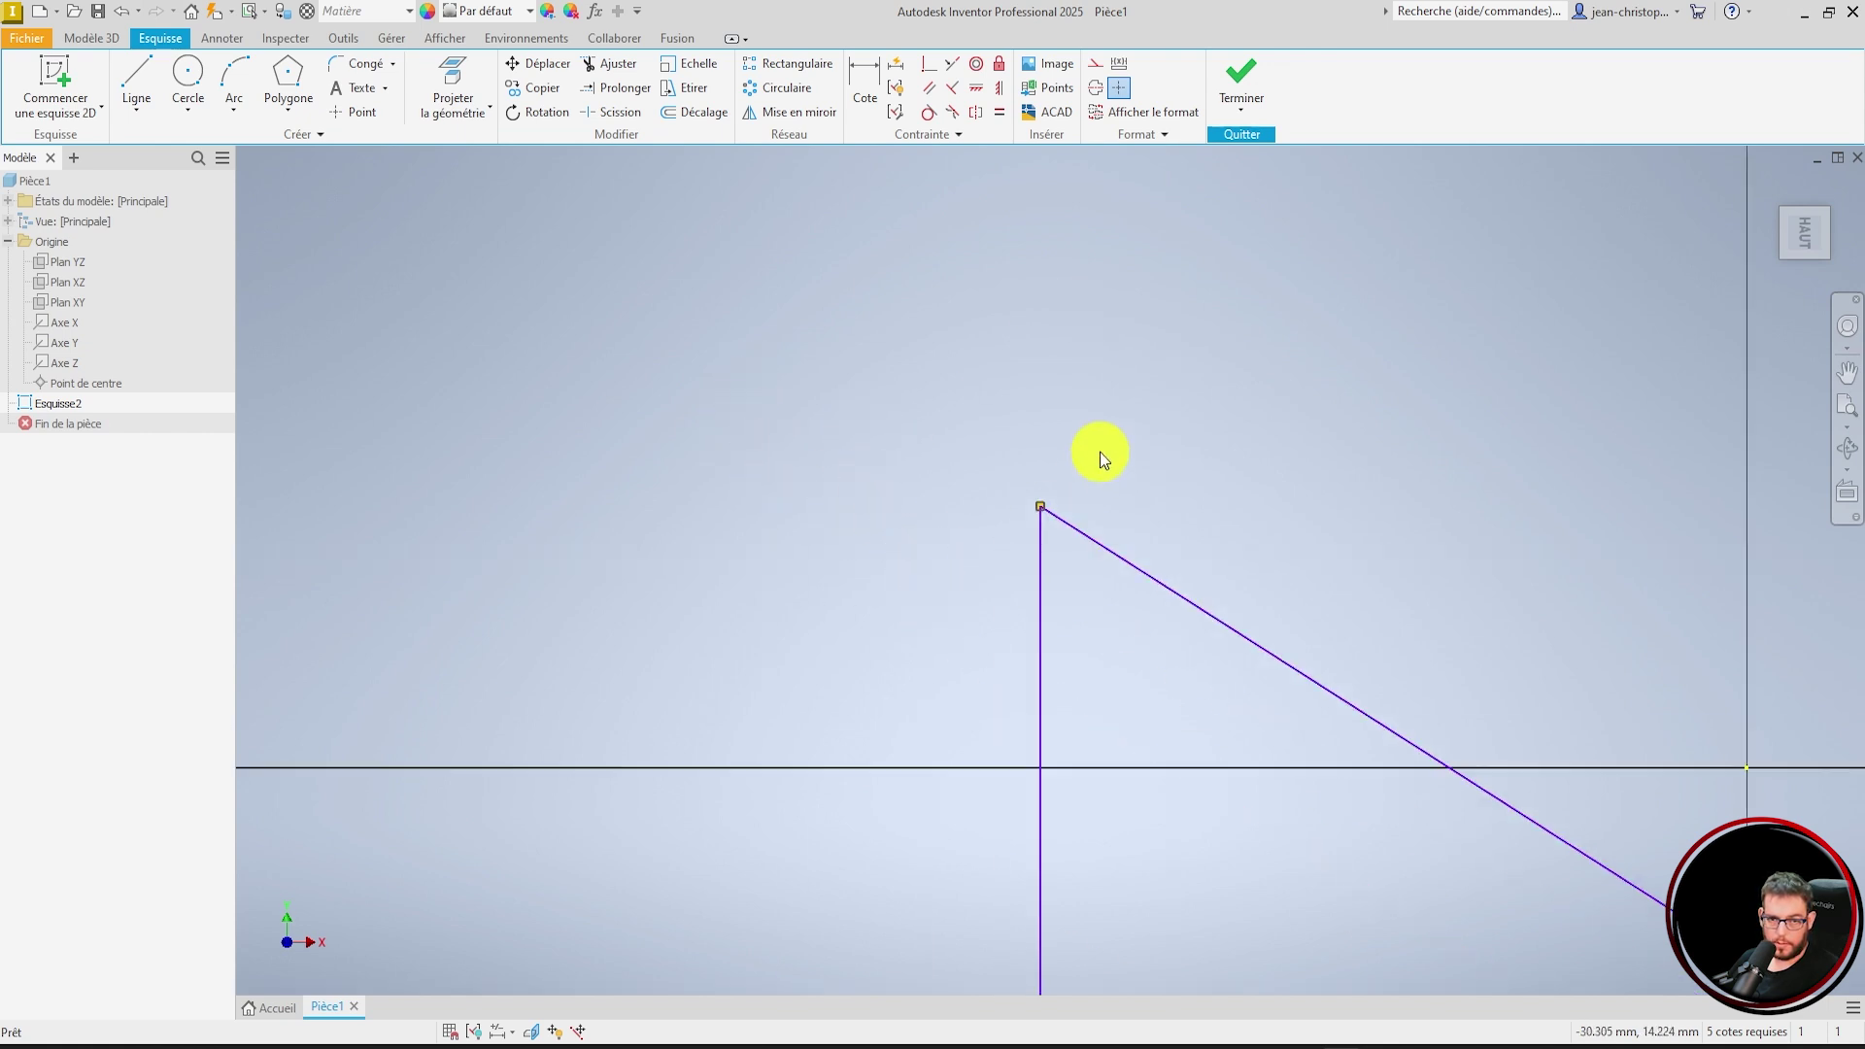
scroll(924, 354, "down", 3)
scroll(1536, 527, "up", 4)
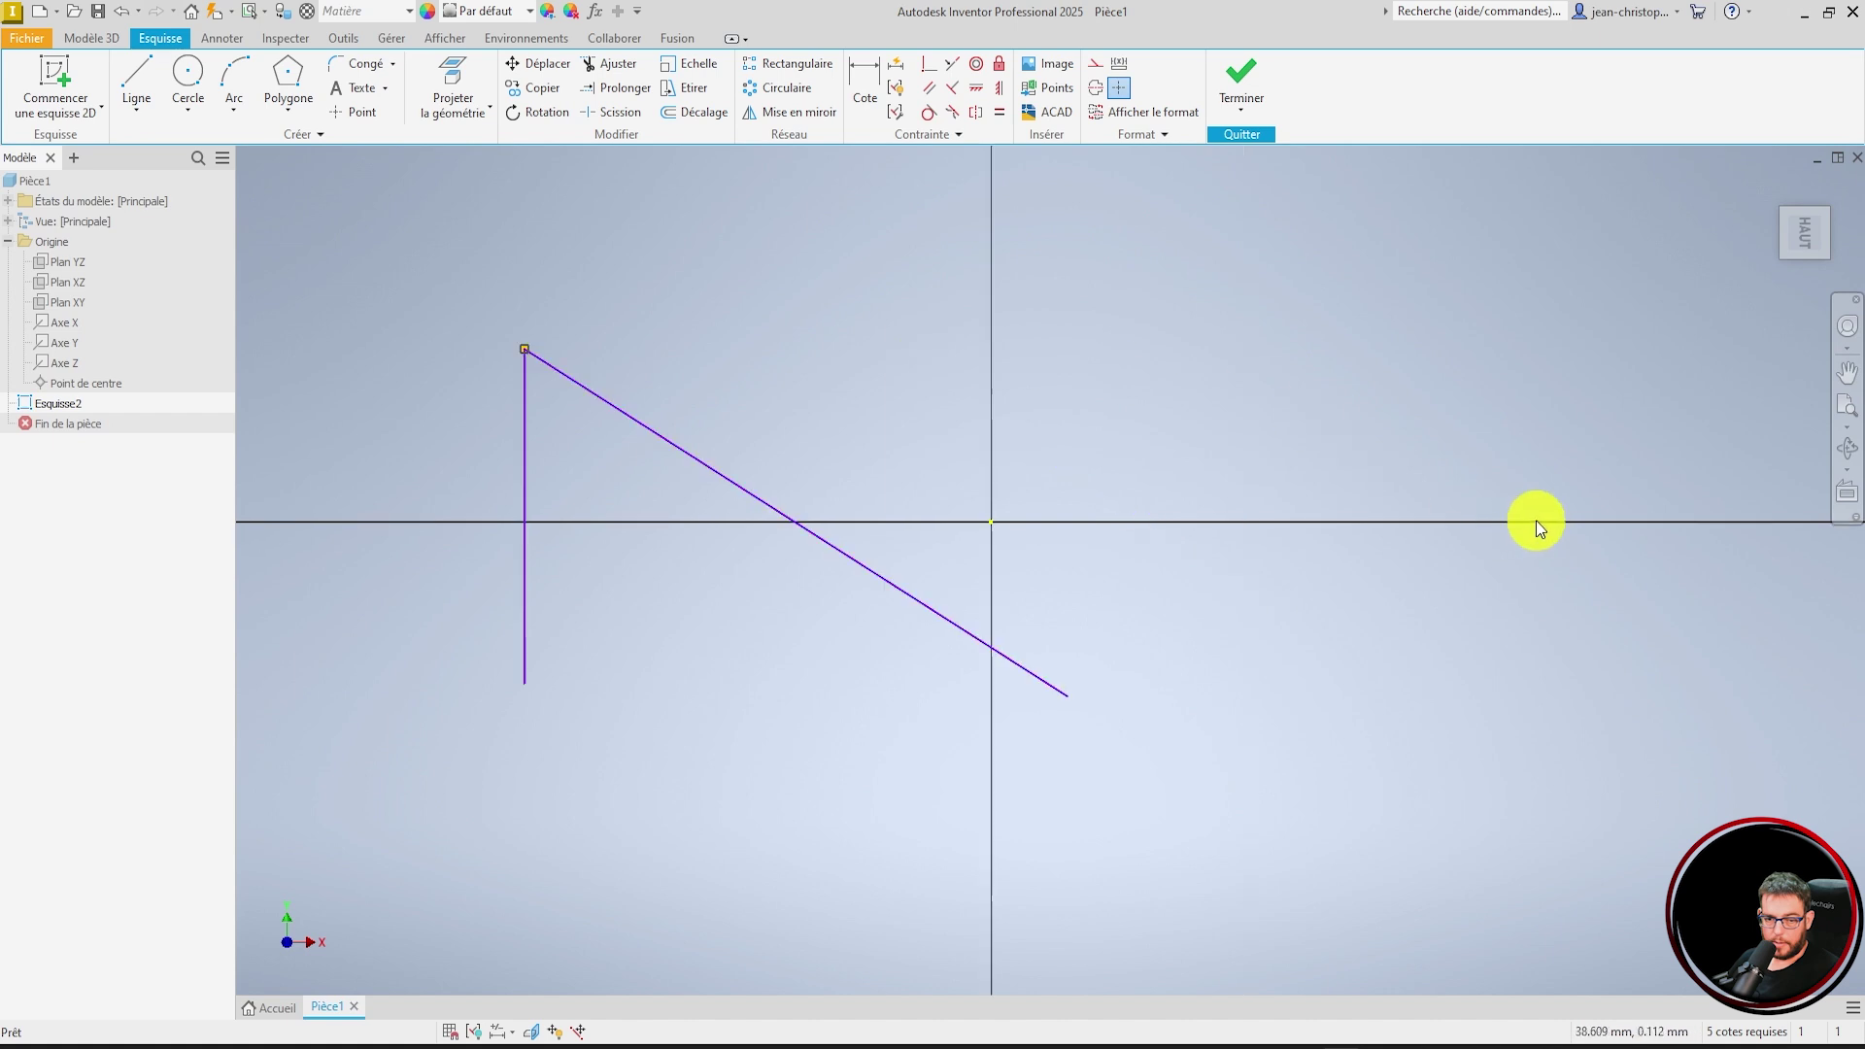
left_click(147, 71)
left_click(1193, 340)
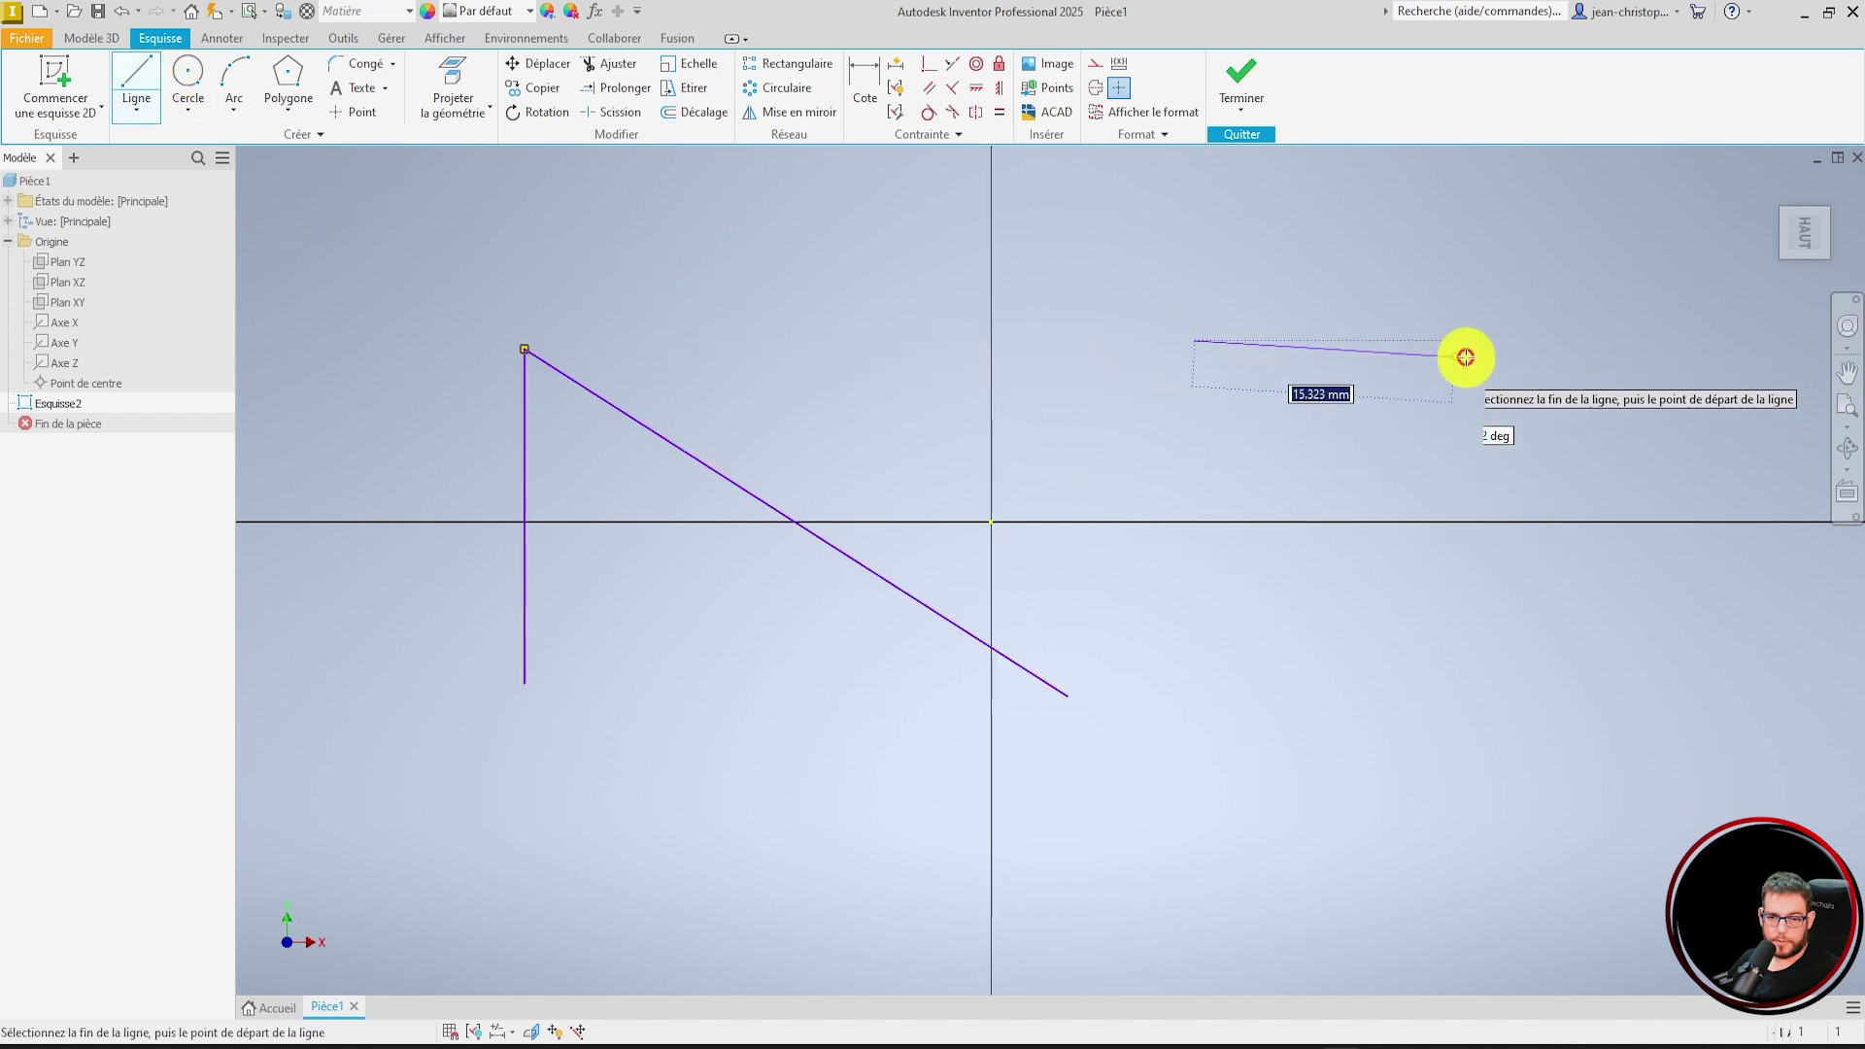
left_click(1517, 338)
key("Escape")
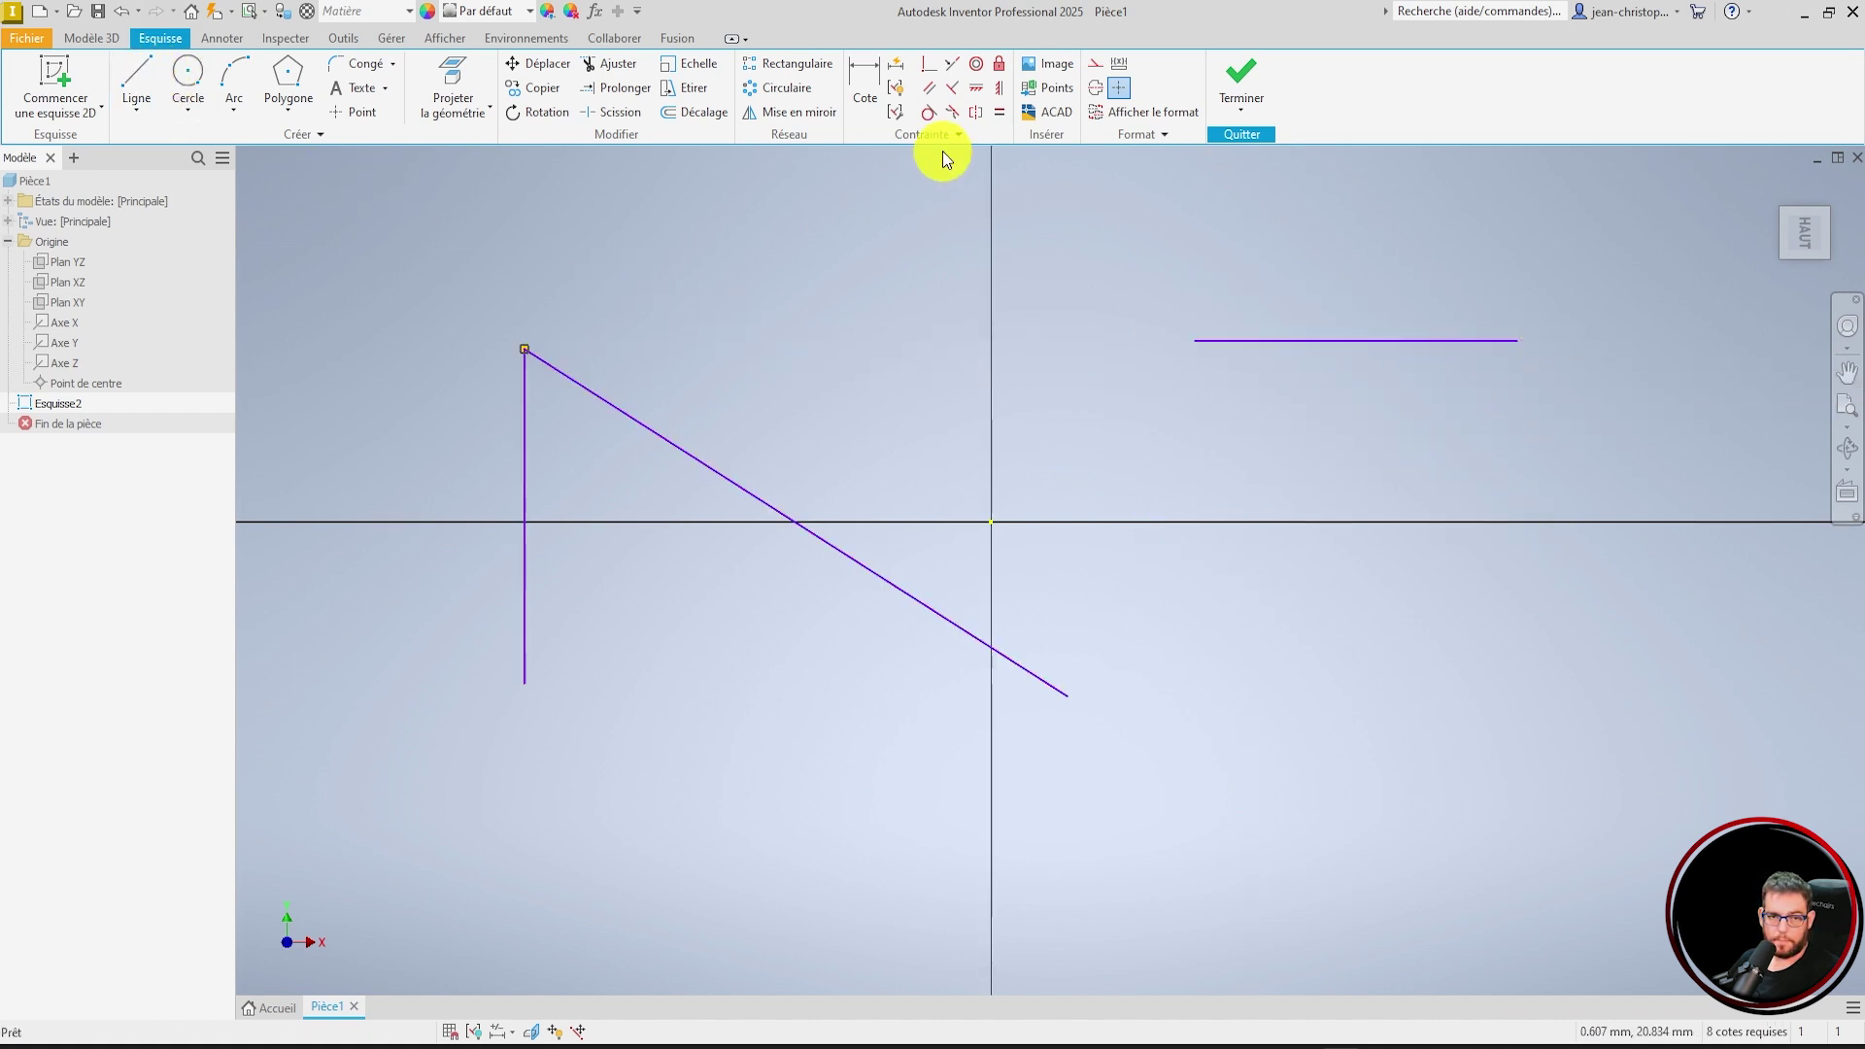
- Make the sloping line collinear with the separate horizontal line, and select the aligned lines to show their constraints
left_click(950, 66)
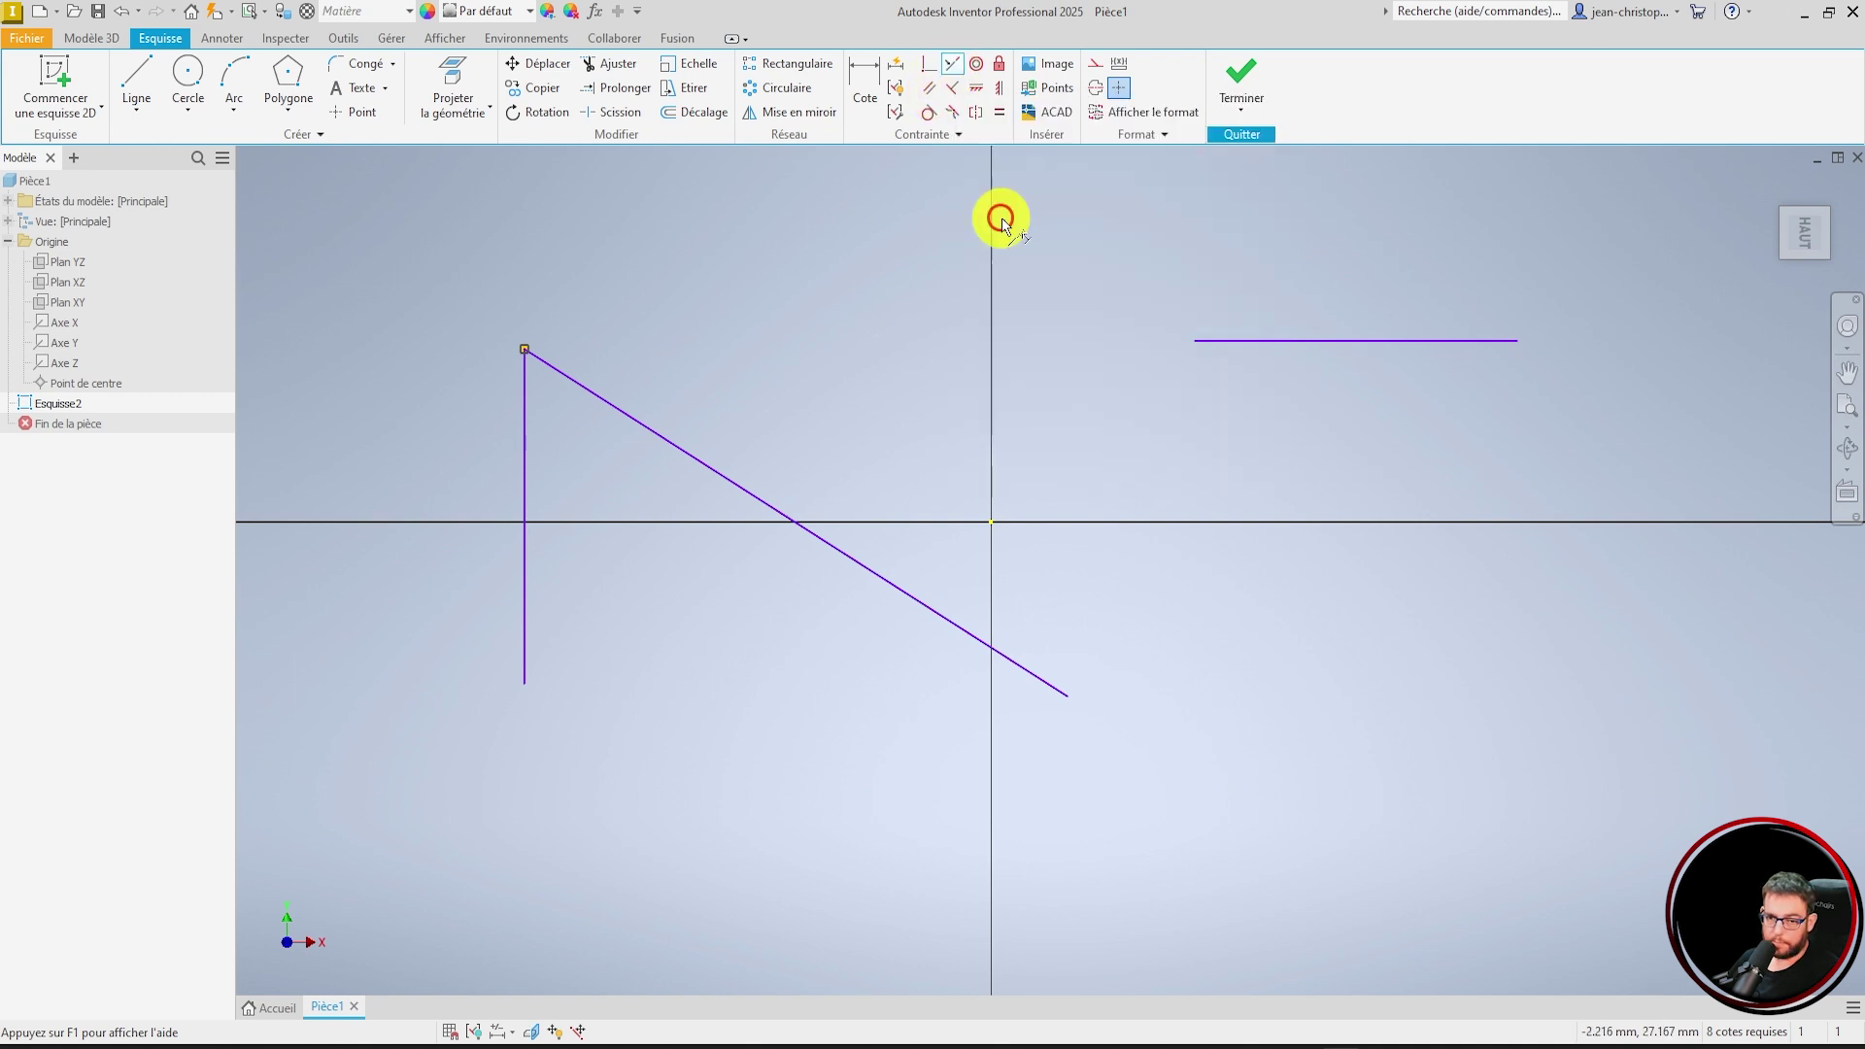
left_click(1342, 342)
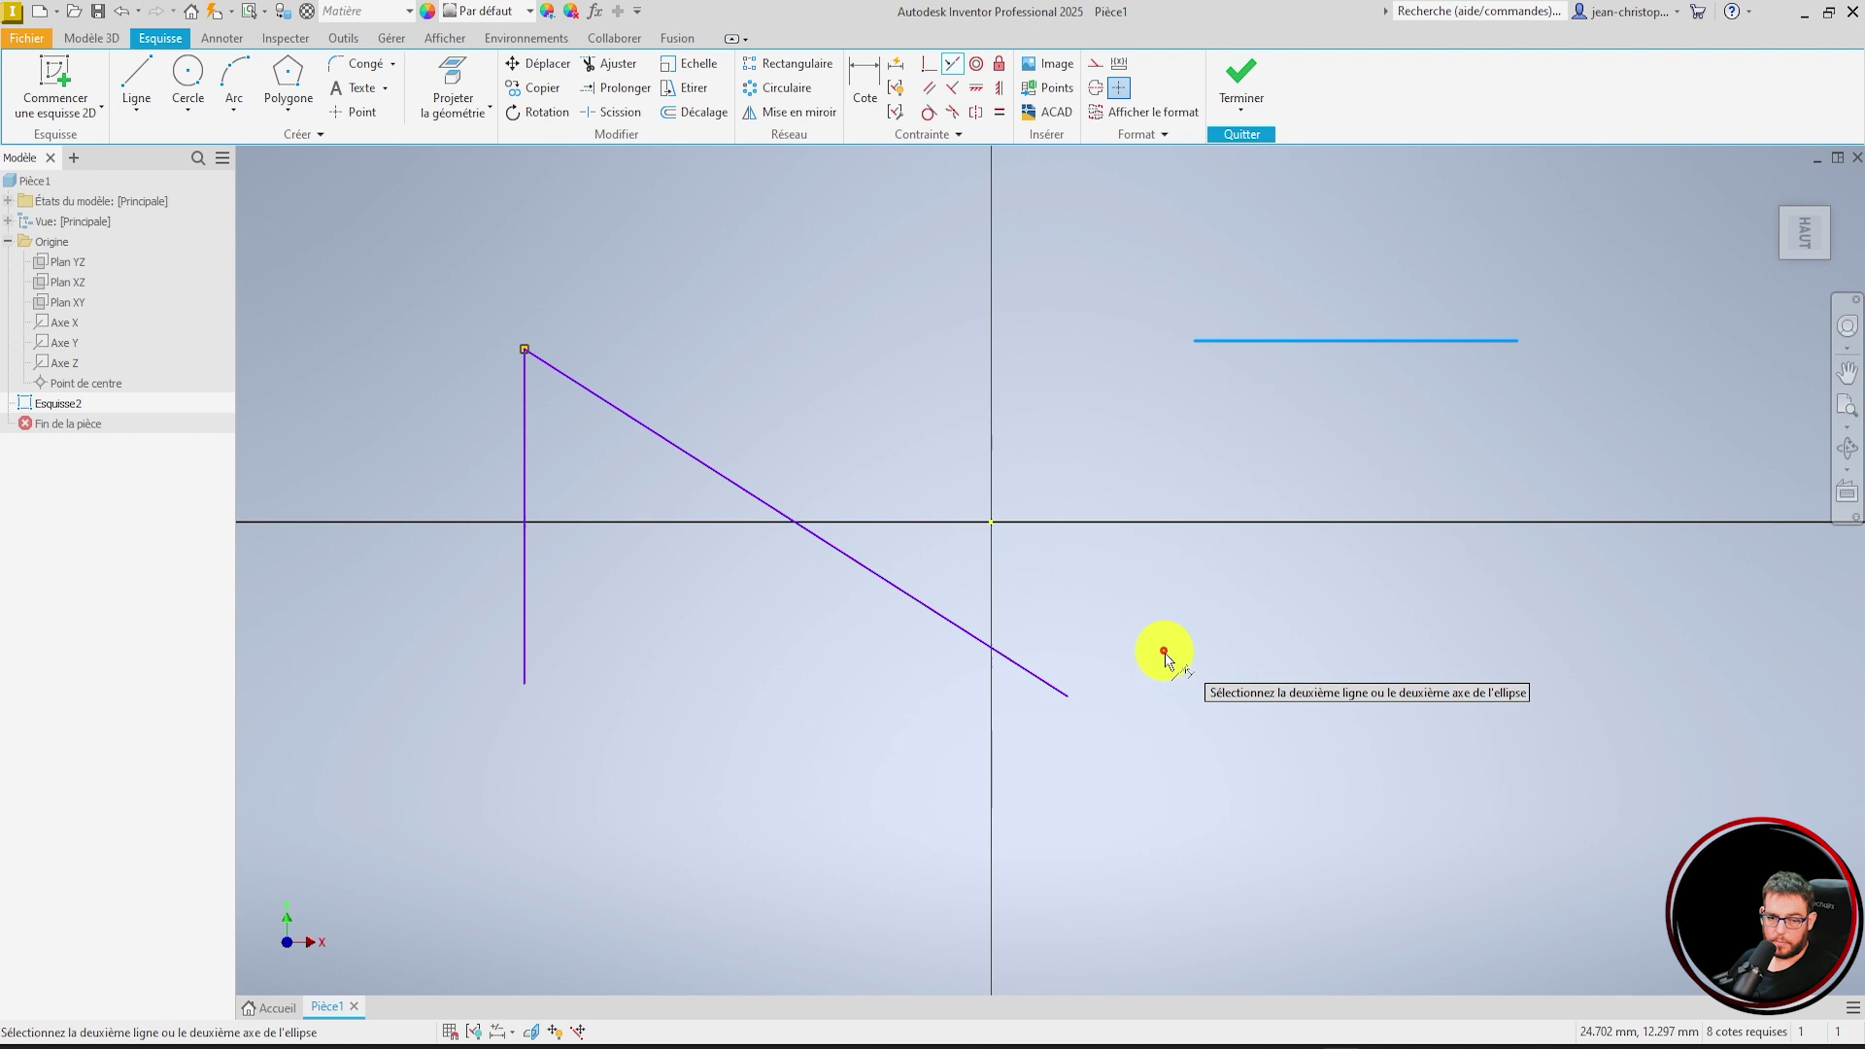
left_click(1046, 677)
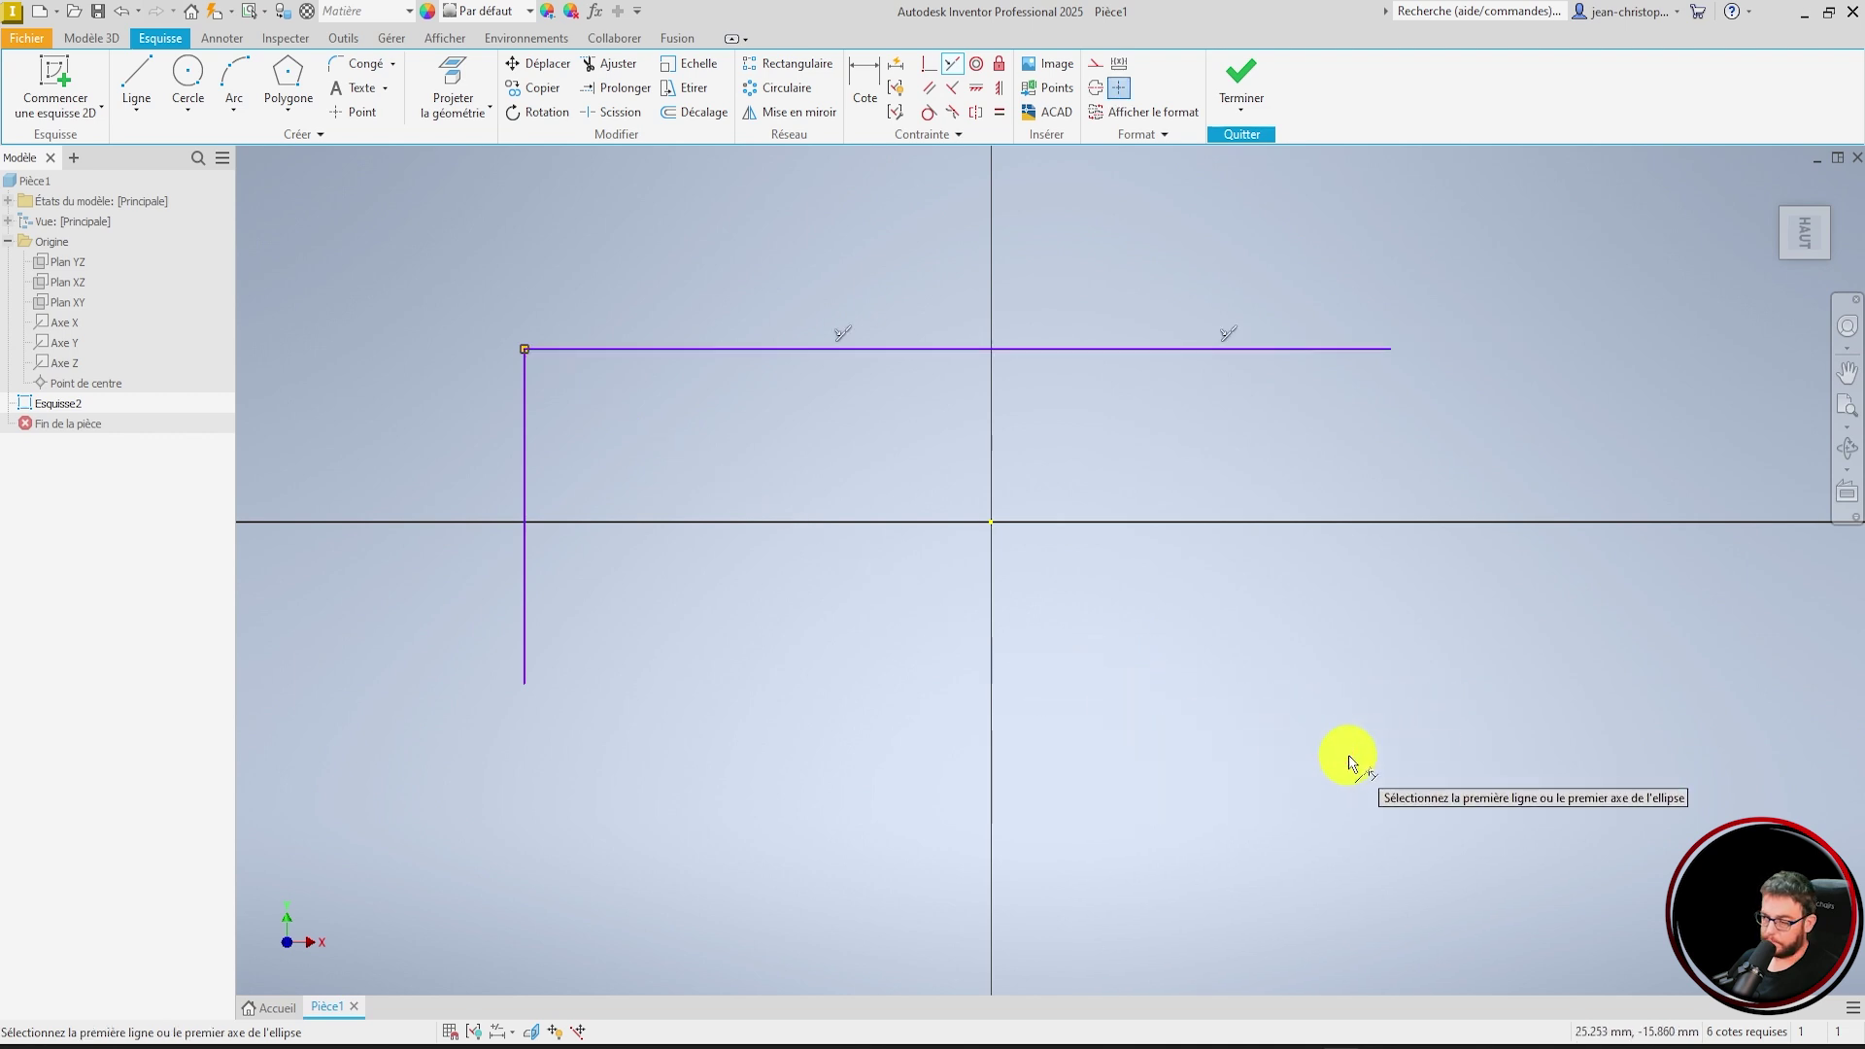
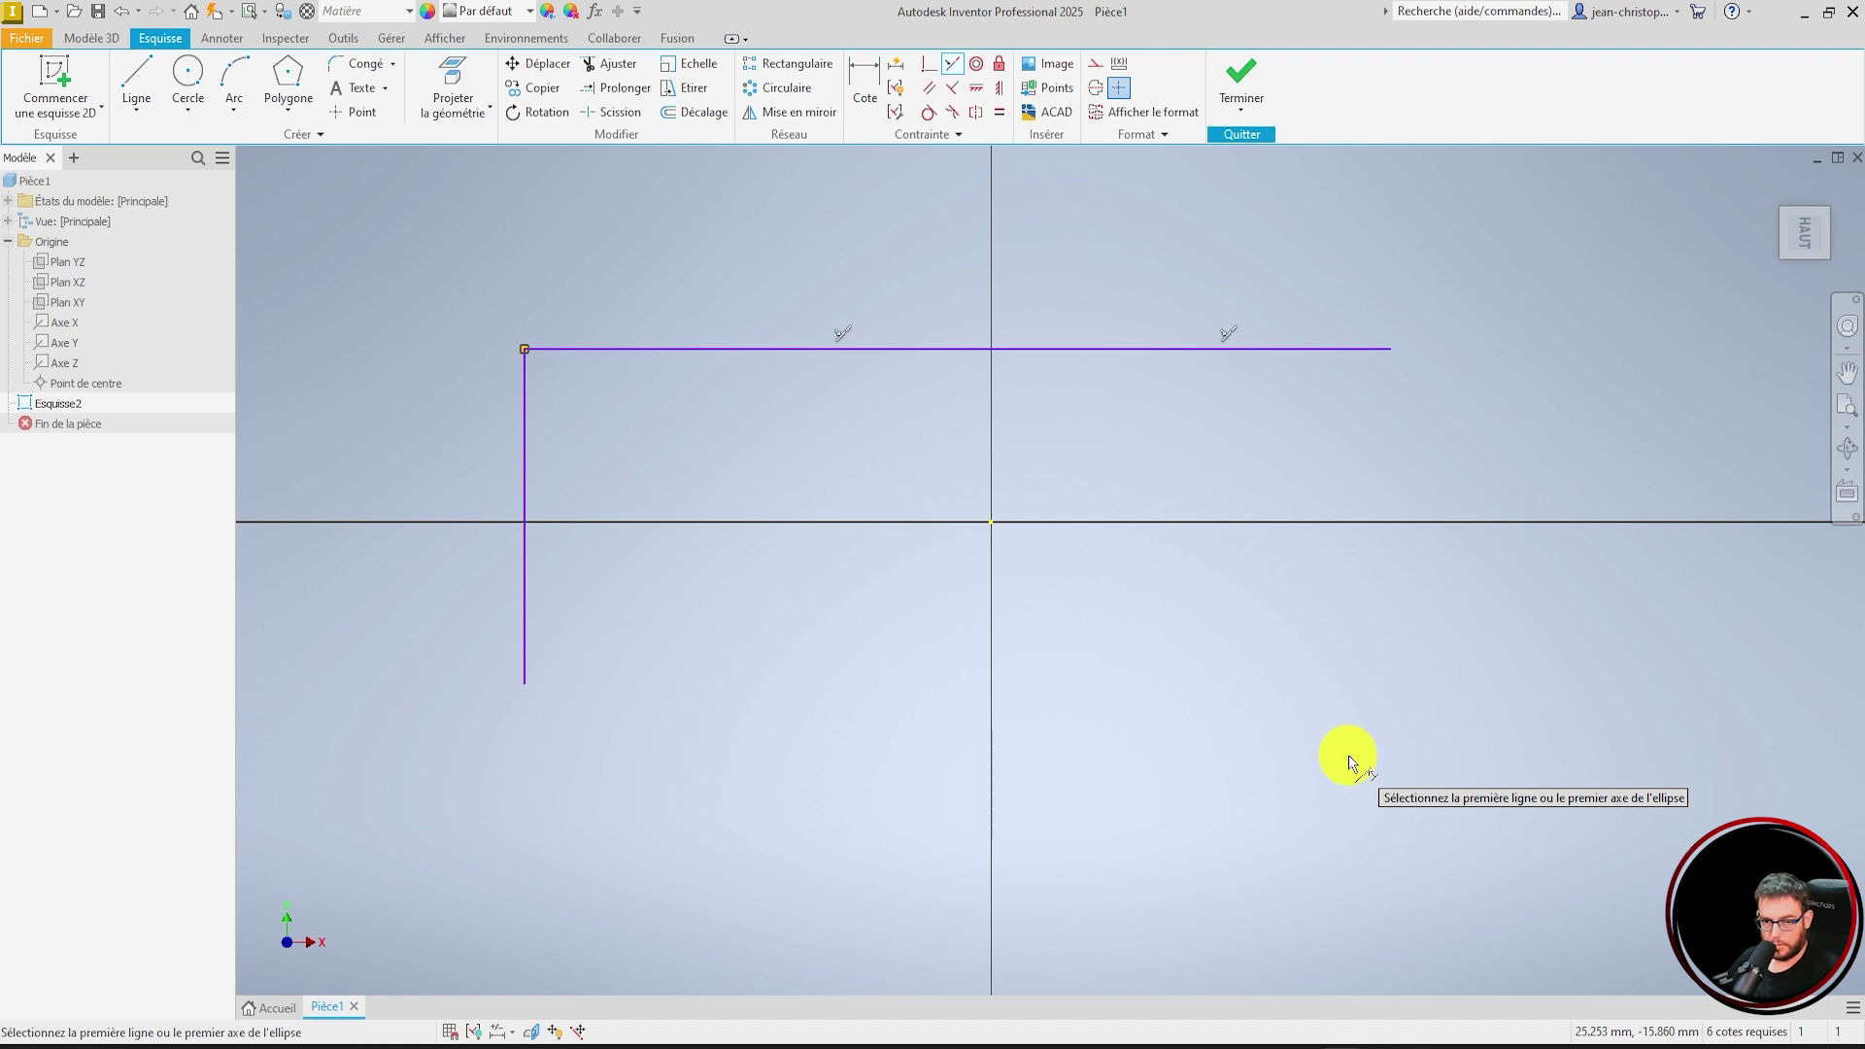
key("Escape")
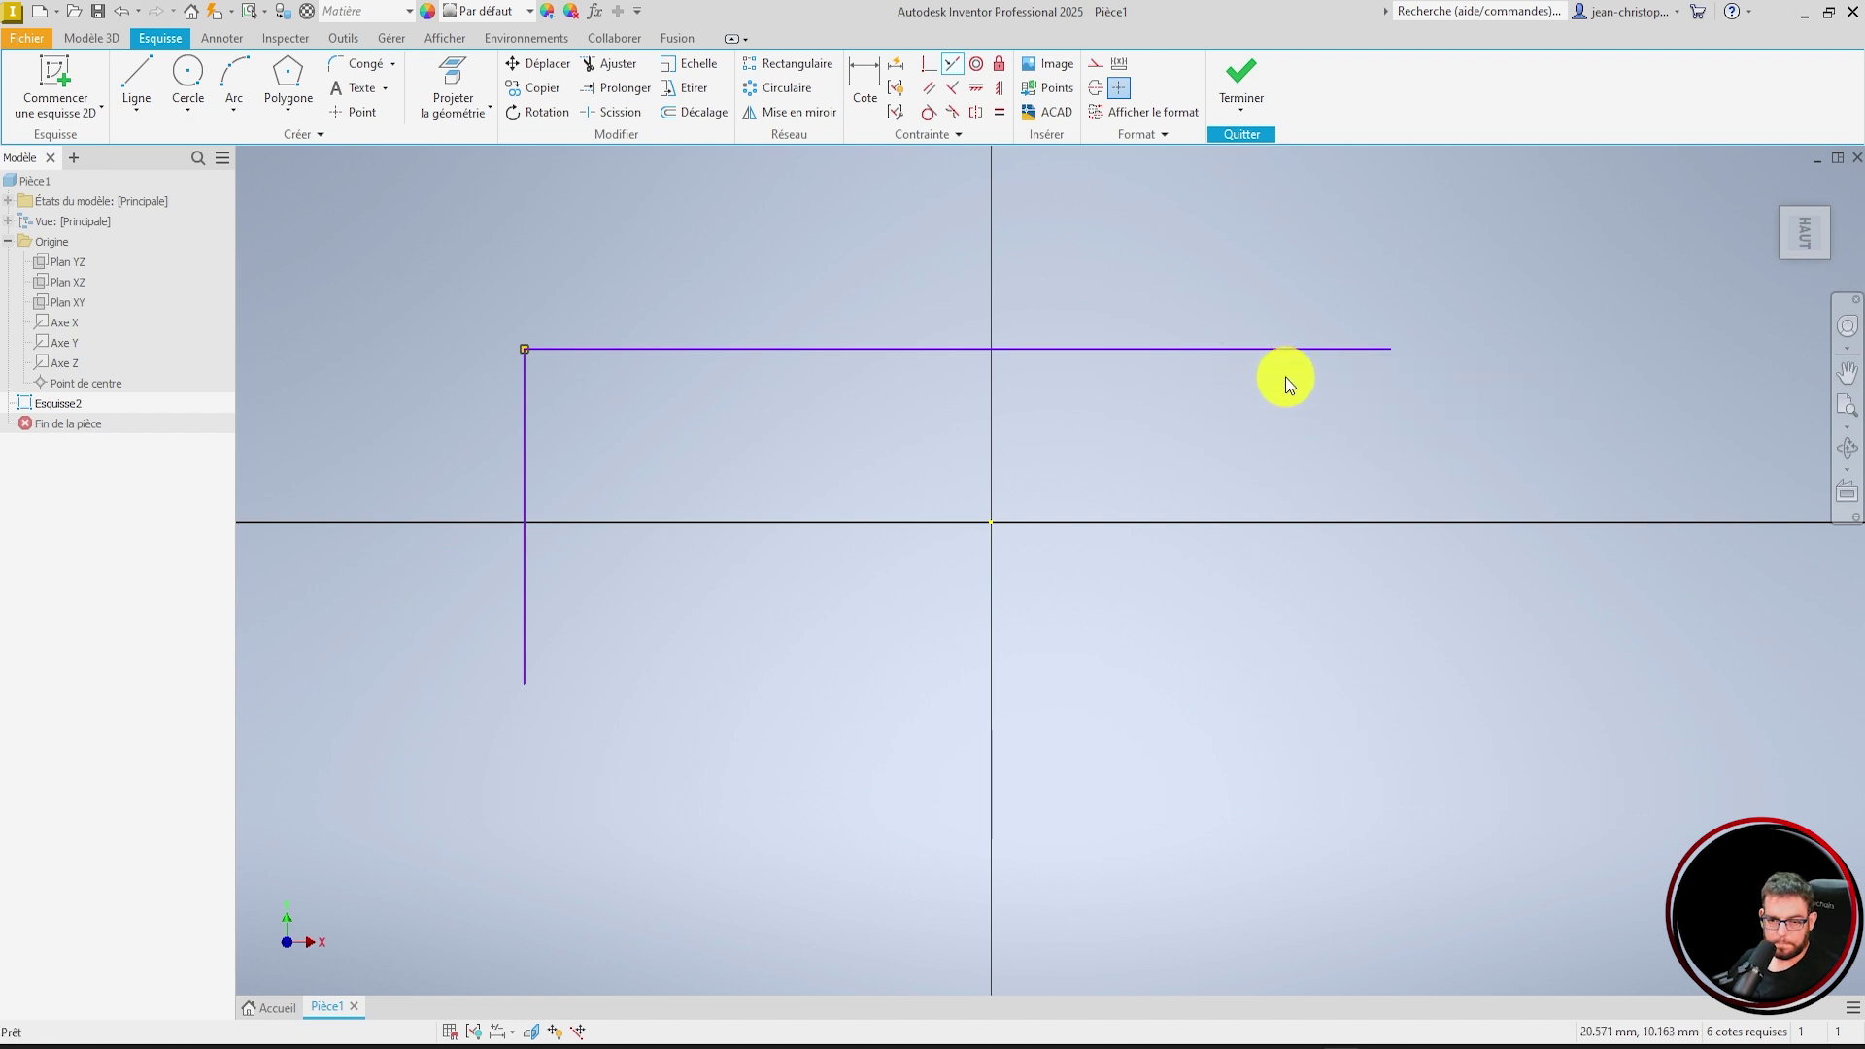
left_click_drag(1321, 402, 1086, 272)
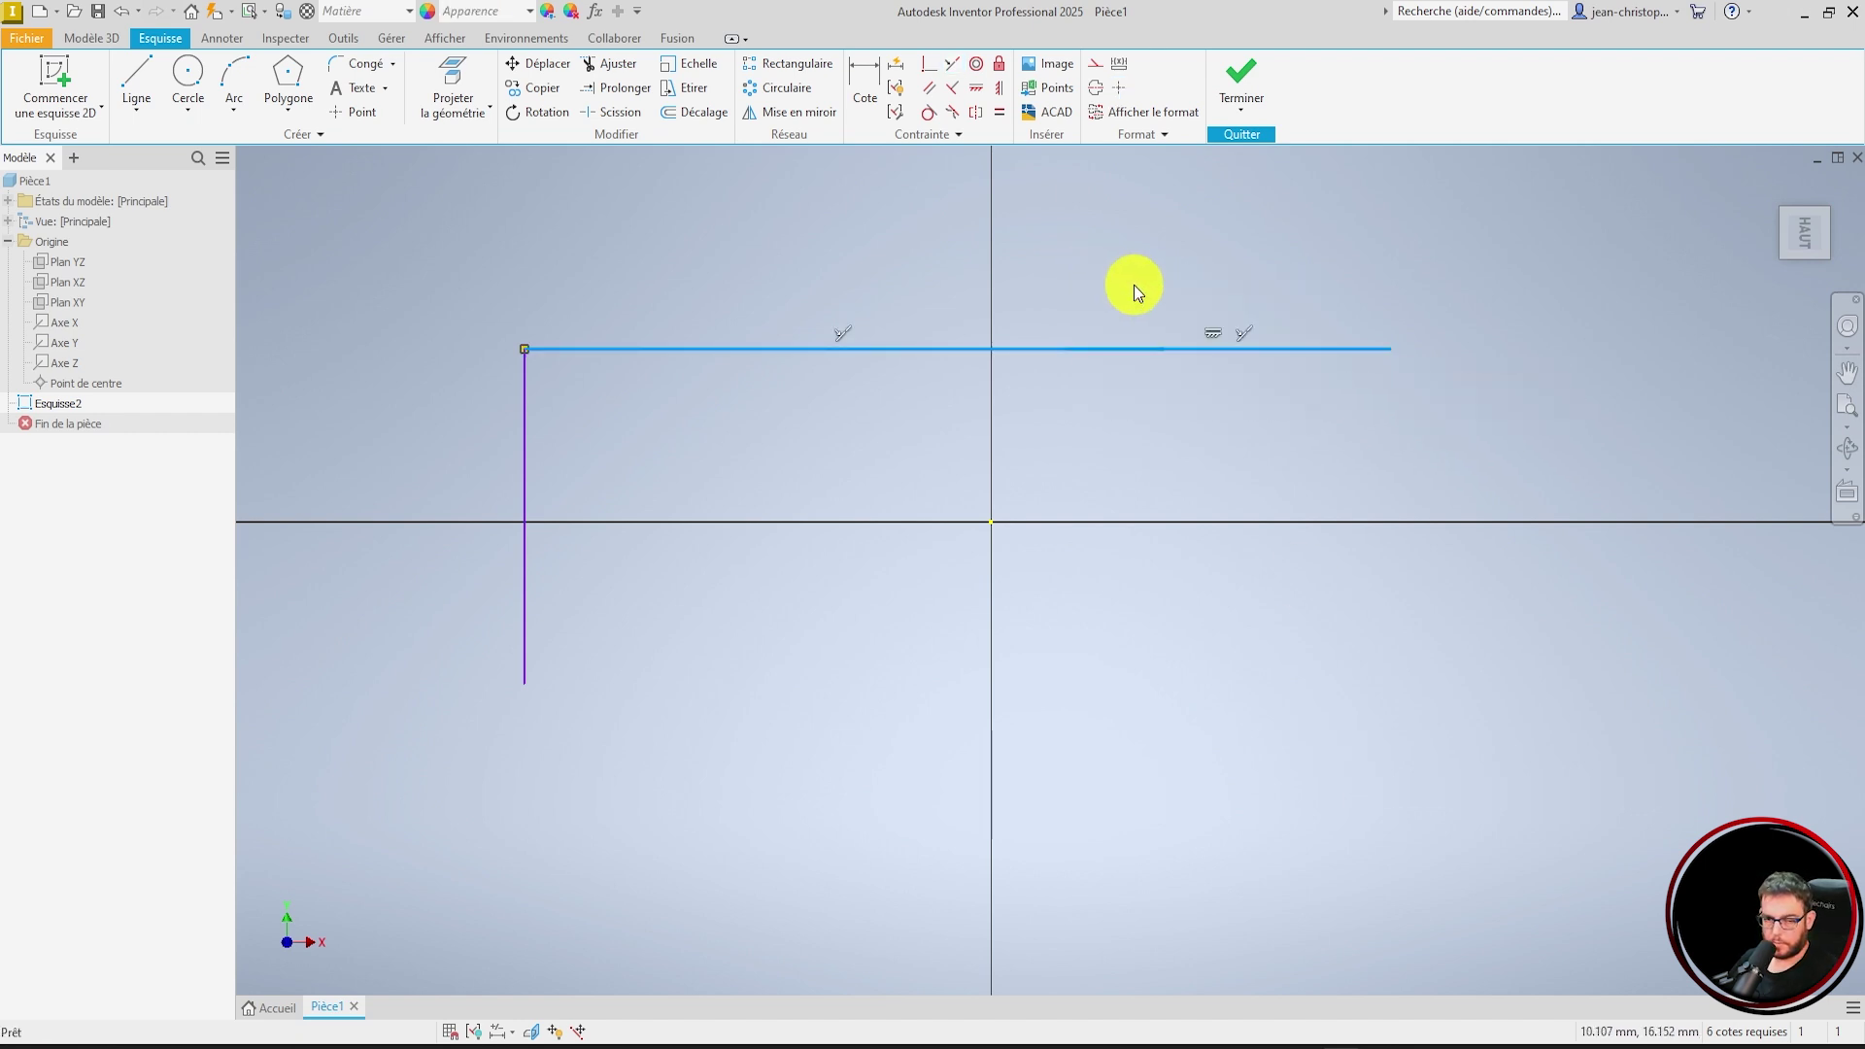
- Delete the two aligned horizontal lines and the vertical line left of the origin to empty the sketch
key("Delete")
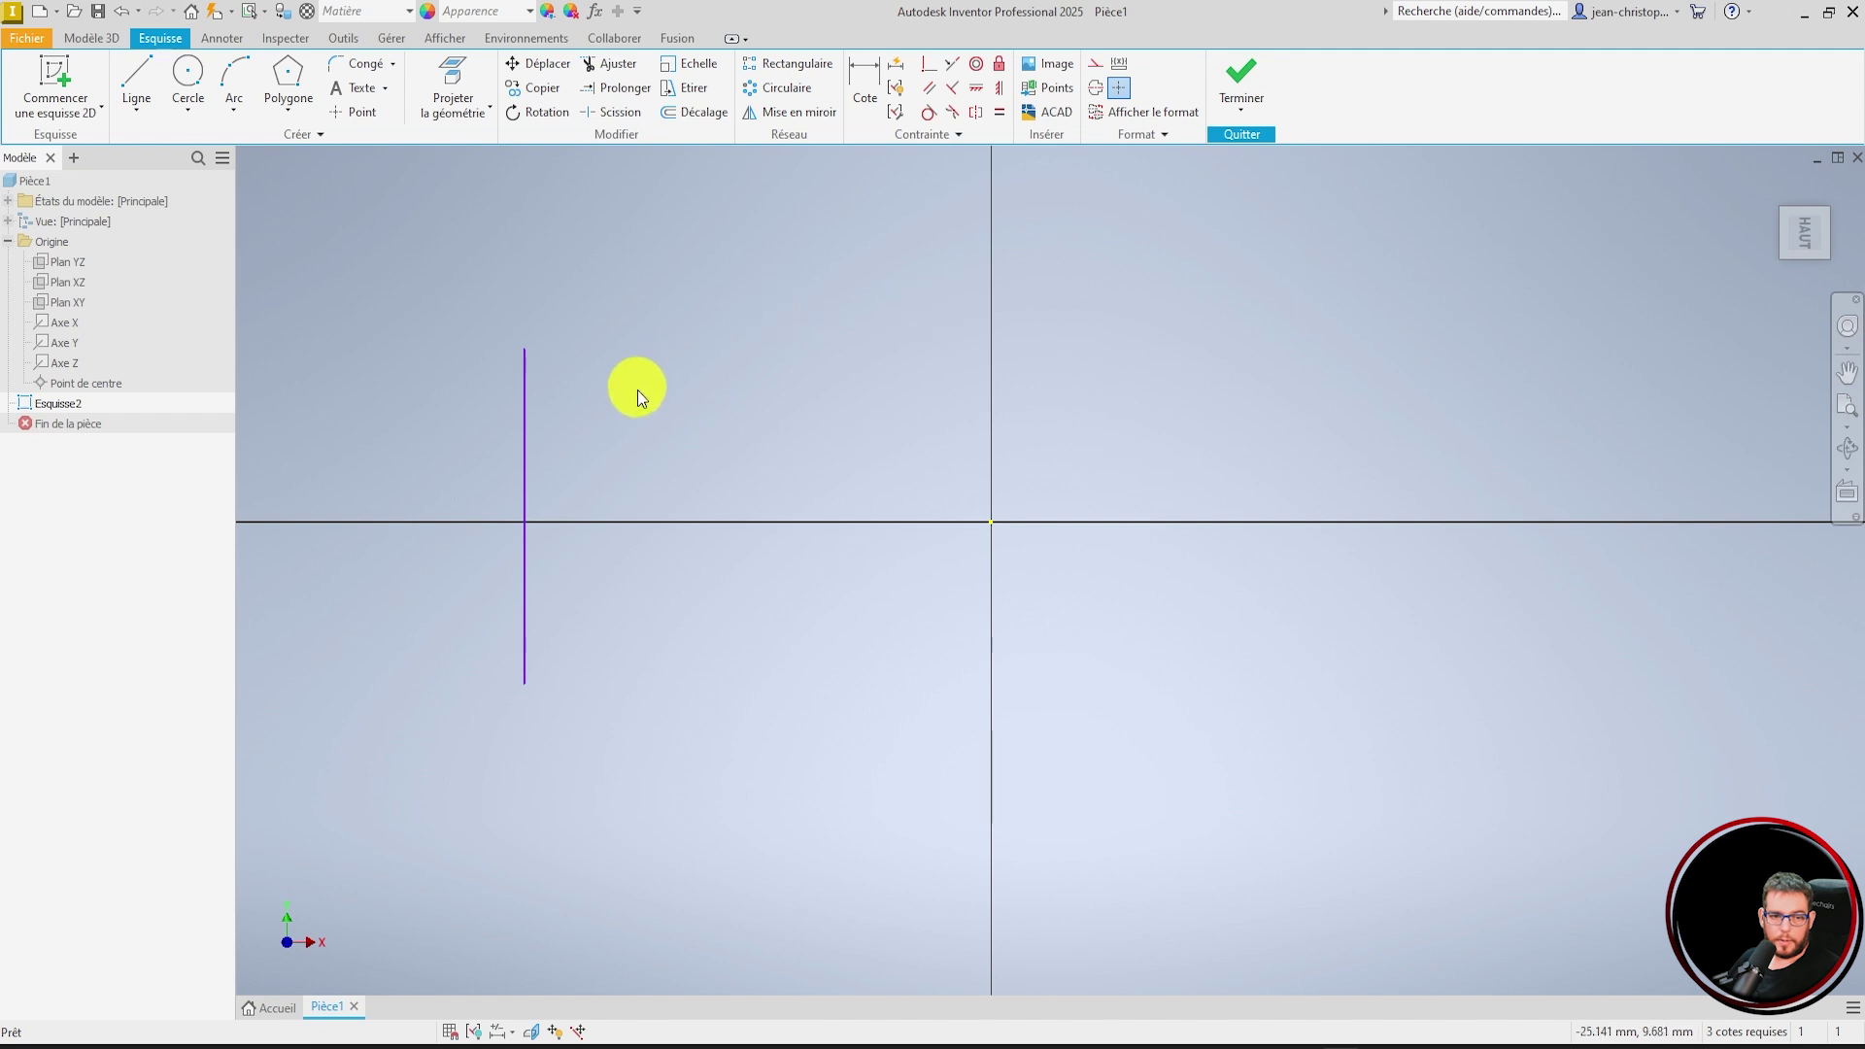
left_click_drag(644, 406, 462, 303)
key("Delete")
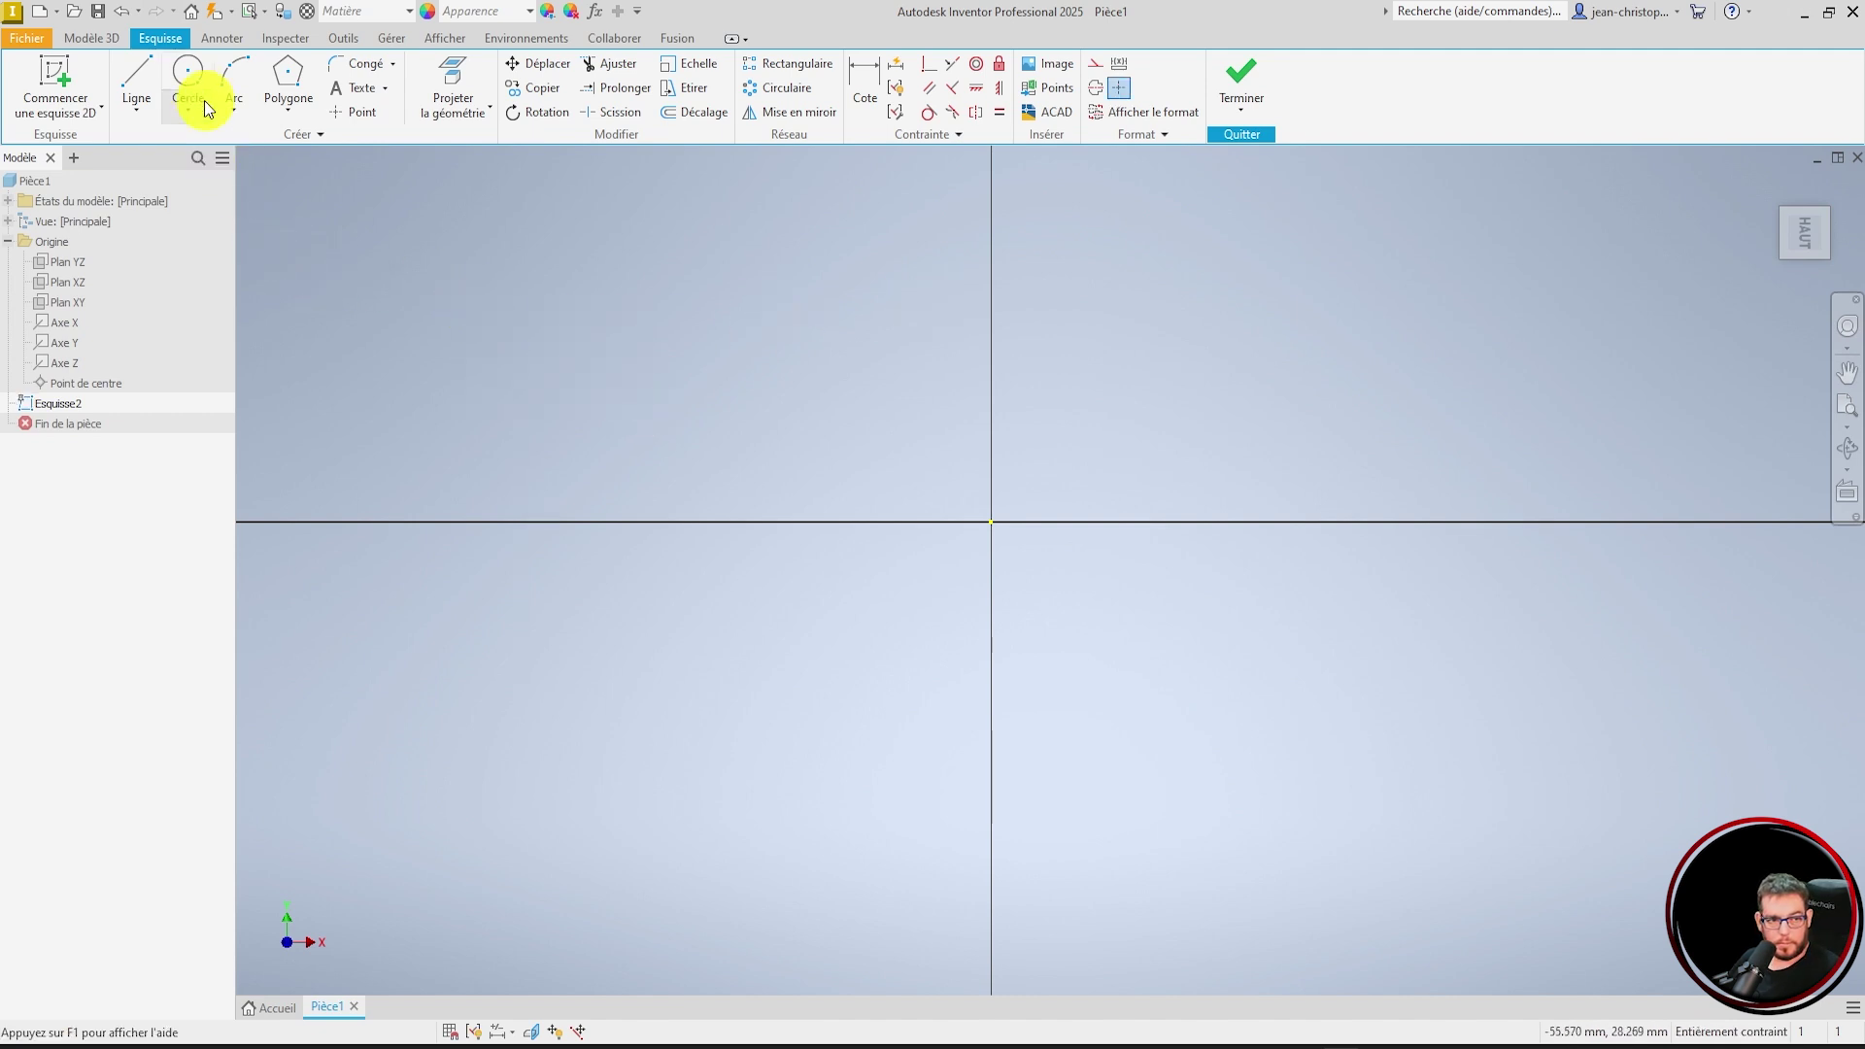
- Draw a large circle to the upper left of the origin and a smaller one, about 6.7 mm in diameter, to its lower right
left_click(186, 76)
left_click(488, 263)
left_click(603, 321)
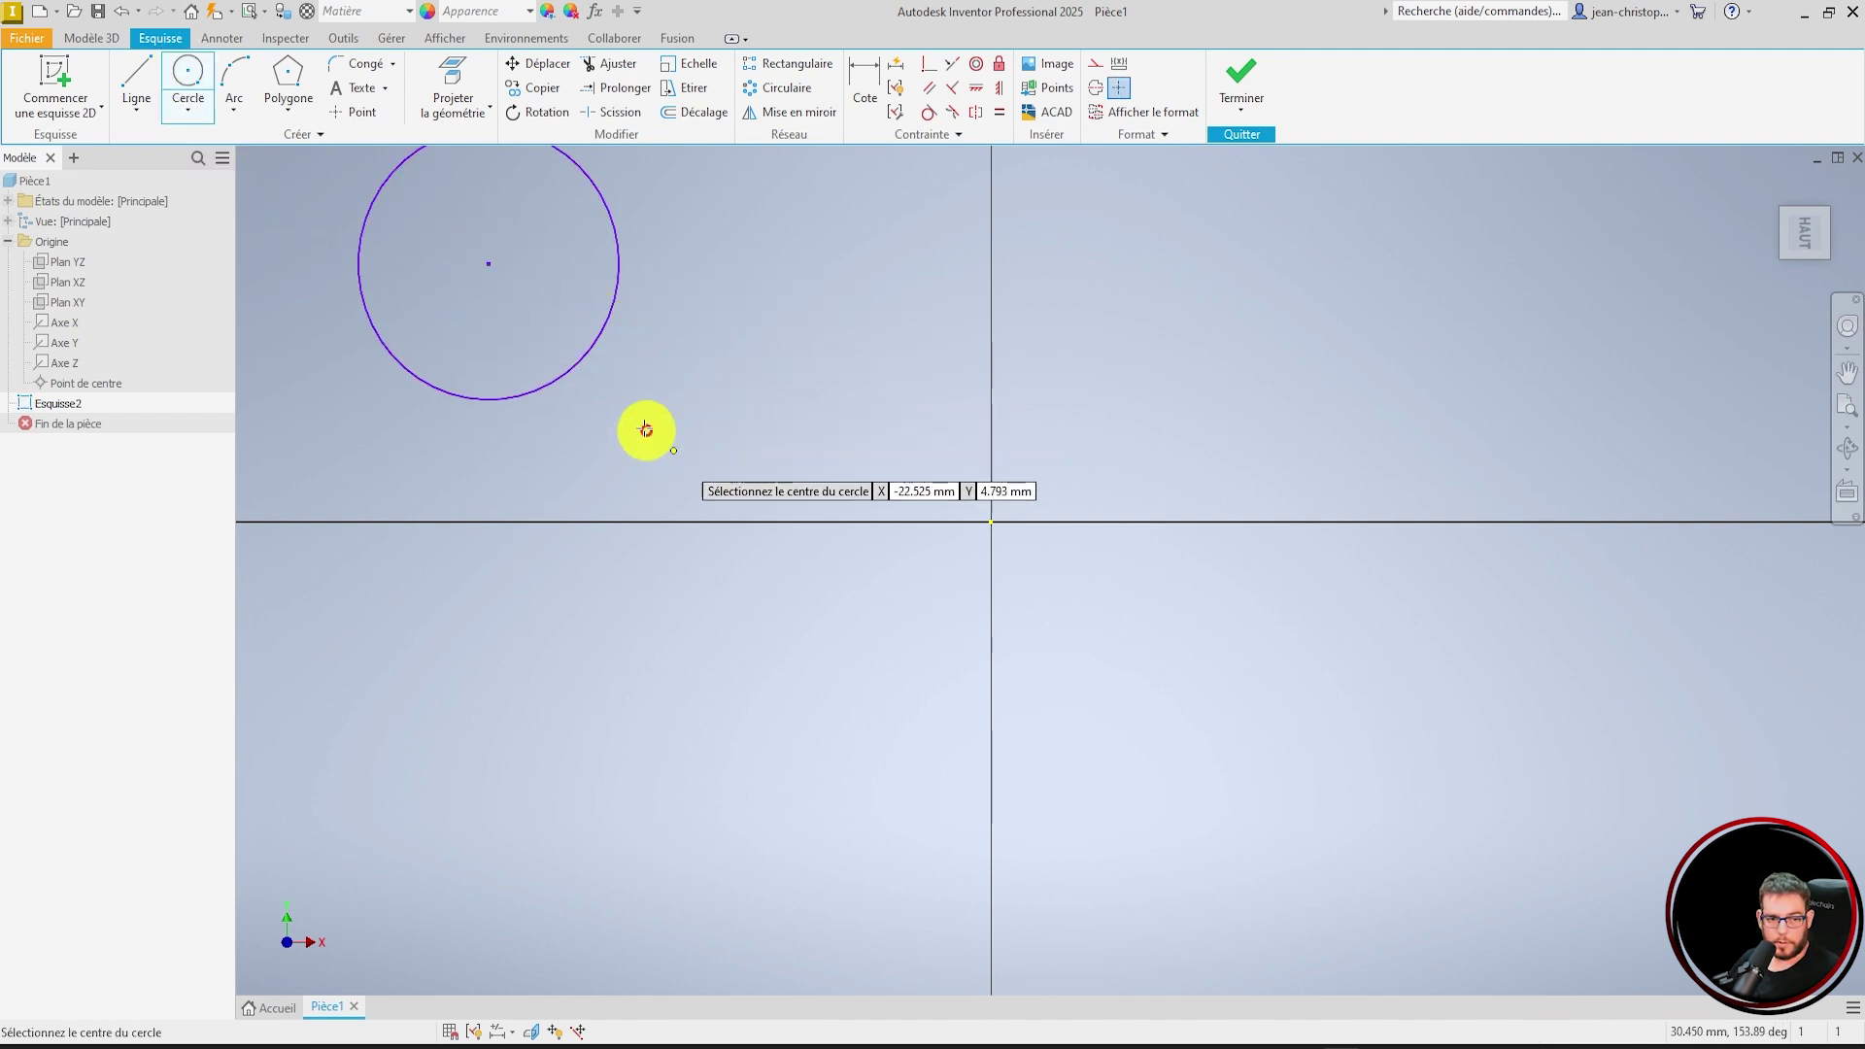
left_click(752, 399)
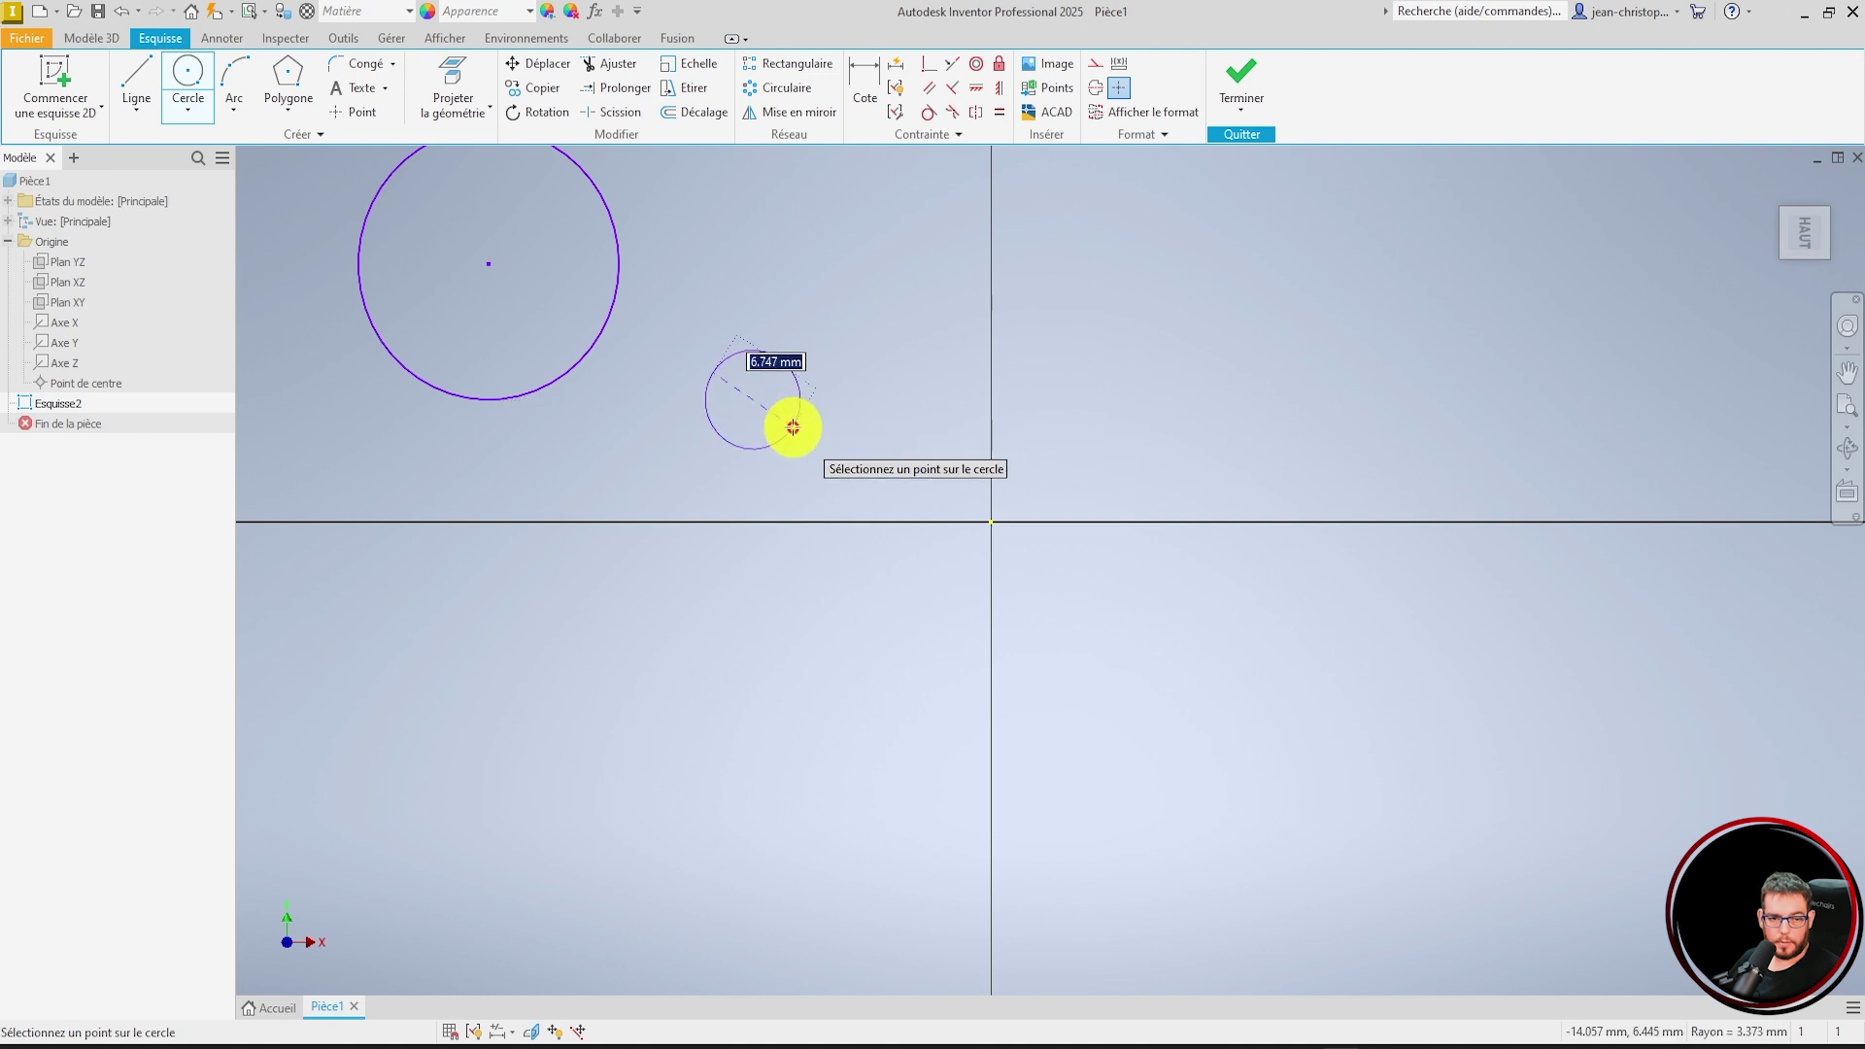
left_click(791, 425)
scroll(1041, 490, "down", 3)
scroll(610, 177, "up", 6)
scroll(644, 218, "down", 5)
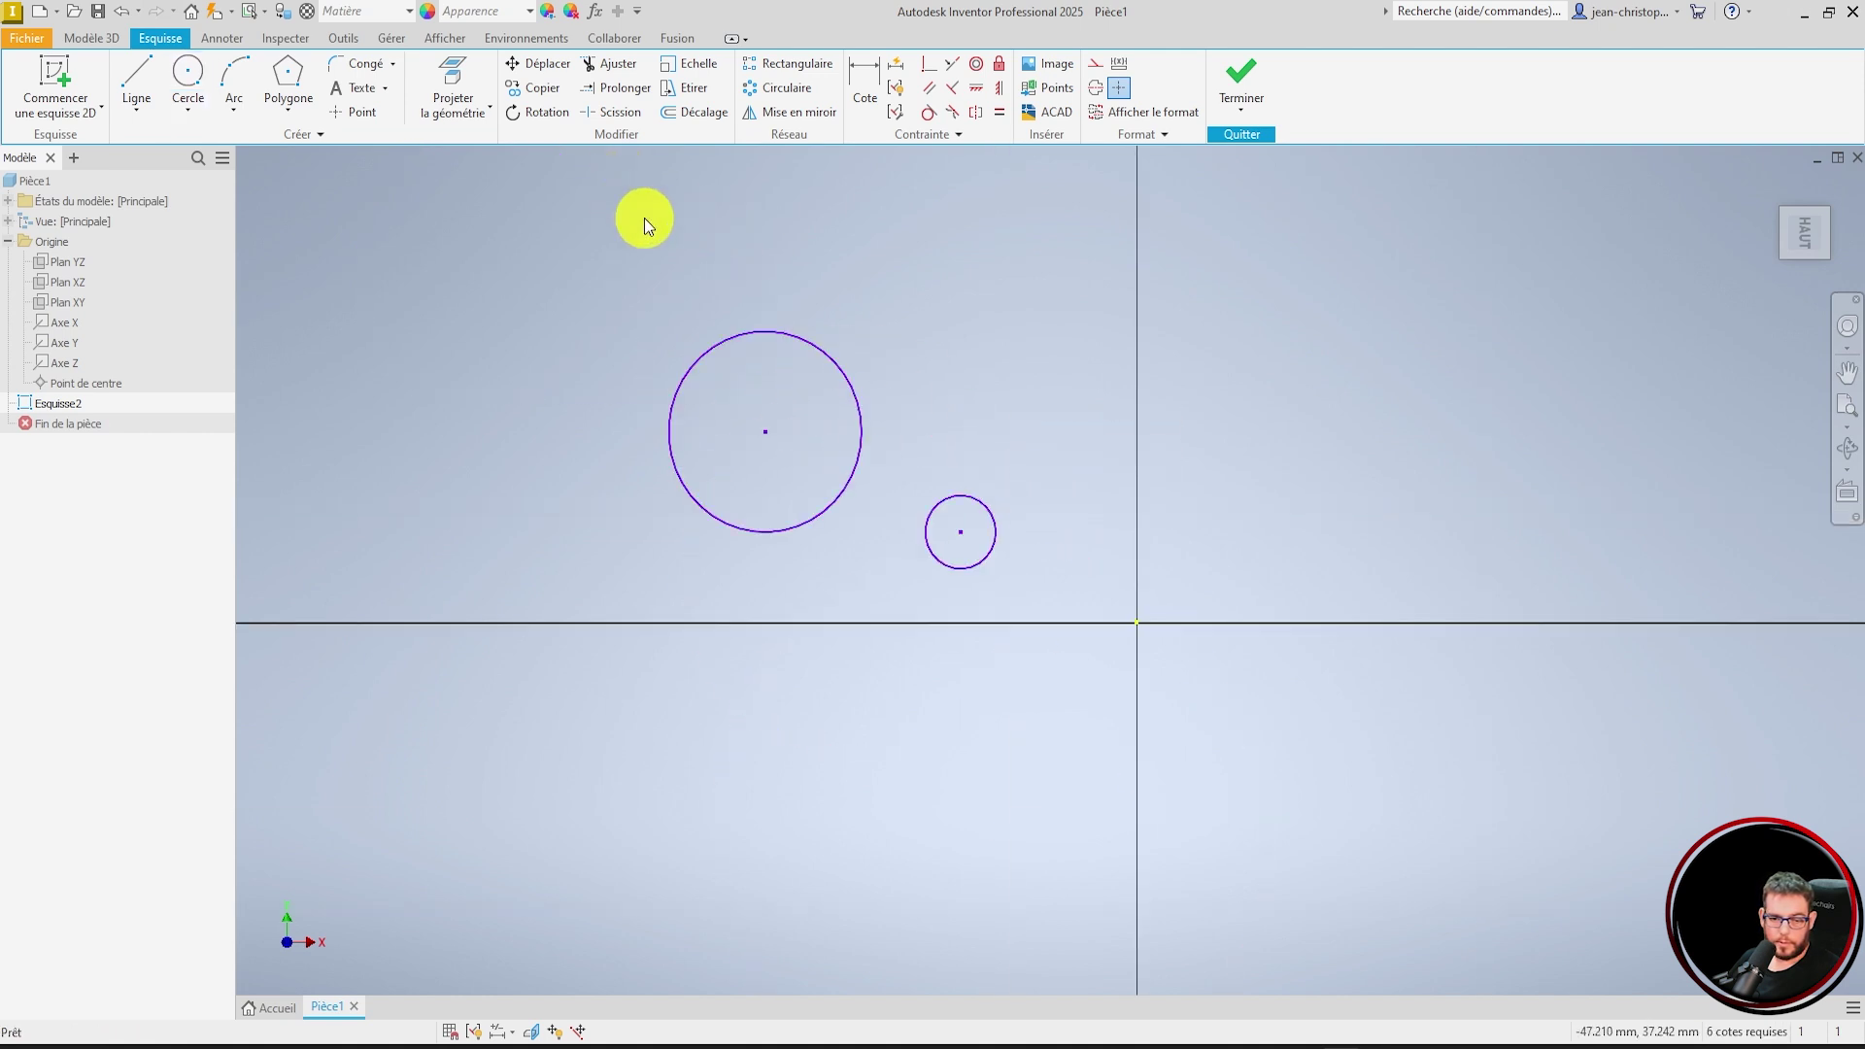
- Apply a concentric constraint between the small circle and the large circle
scroll(645, 217, "up", 3)
left_click(976, 64)
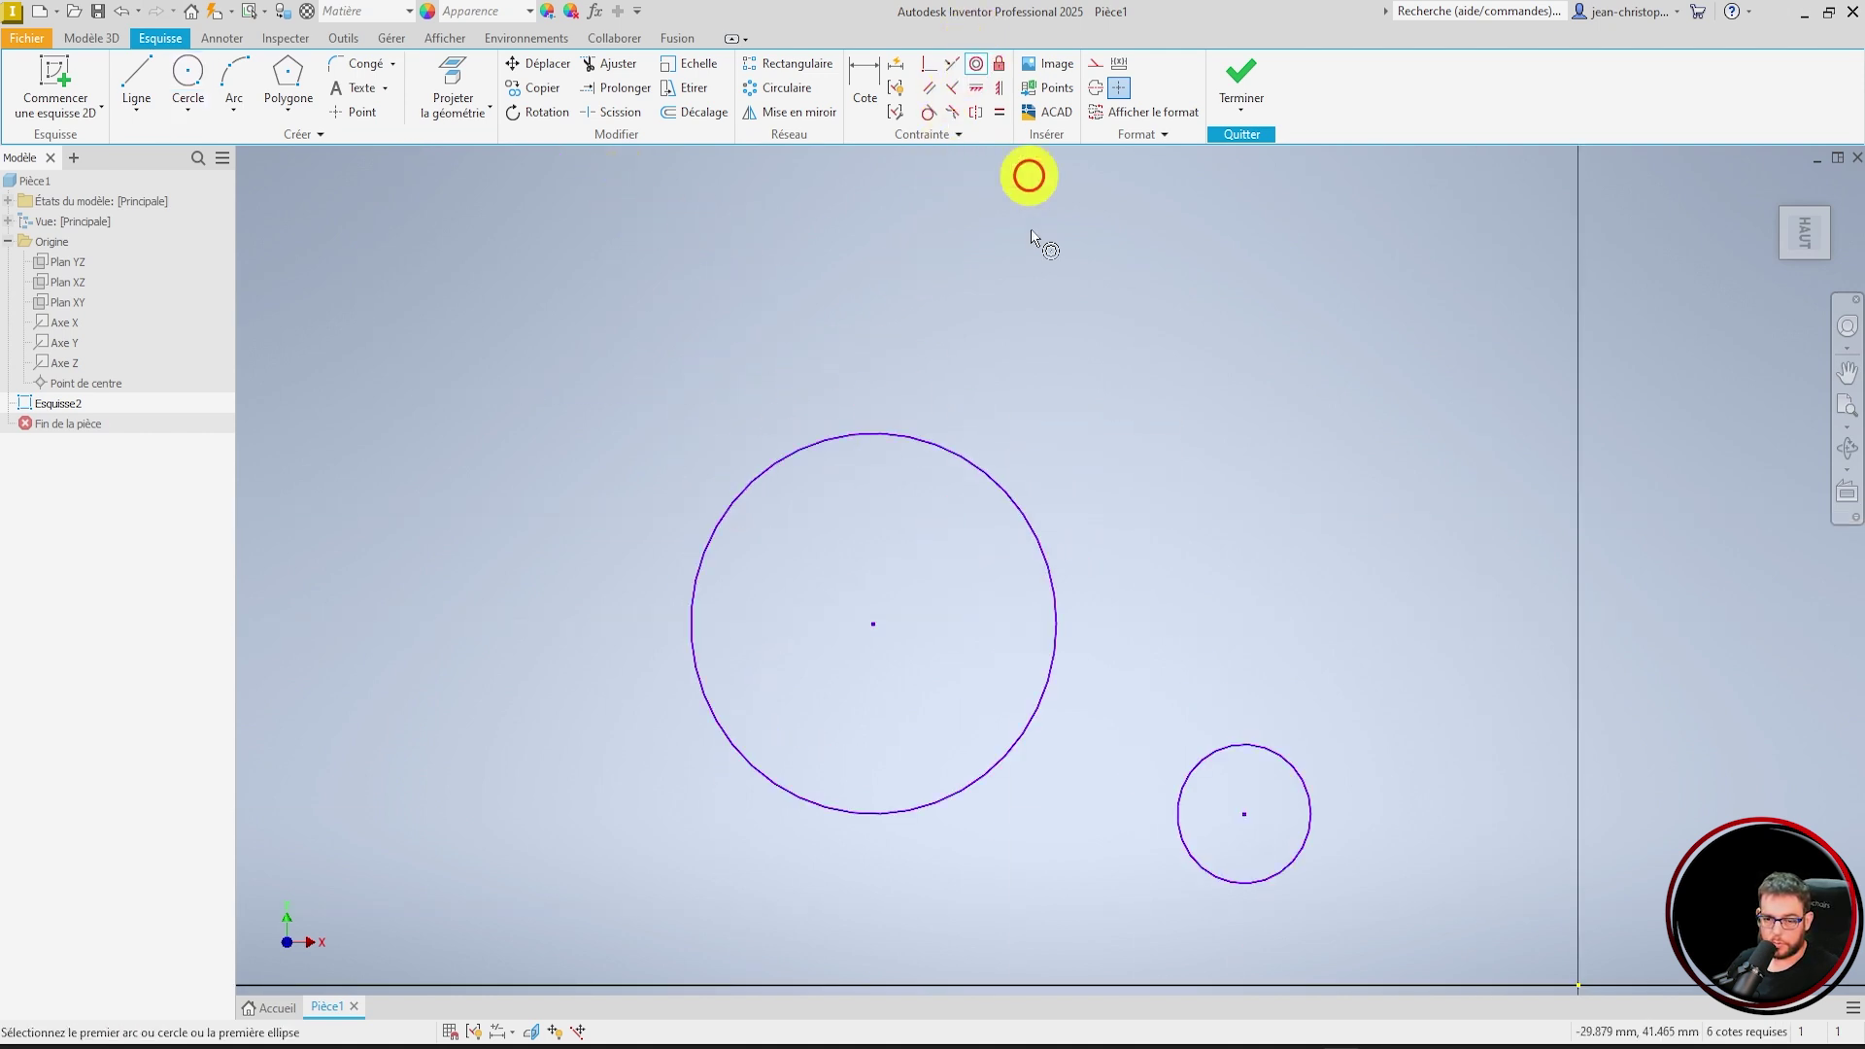
left_click(1282, 763)
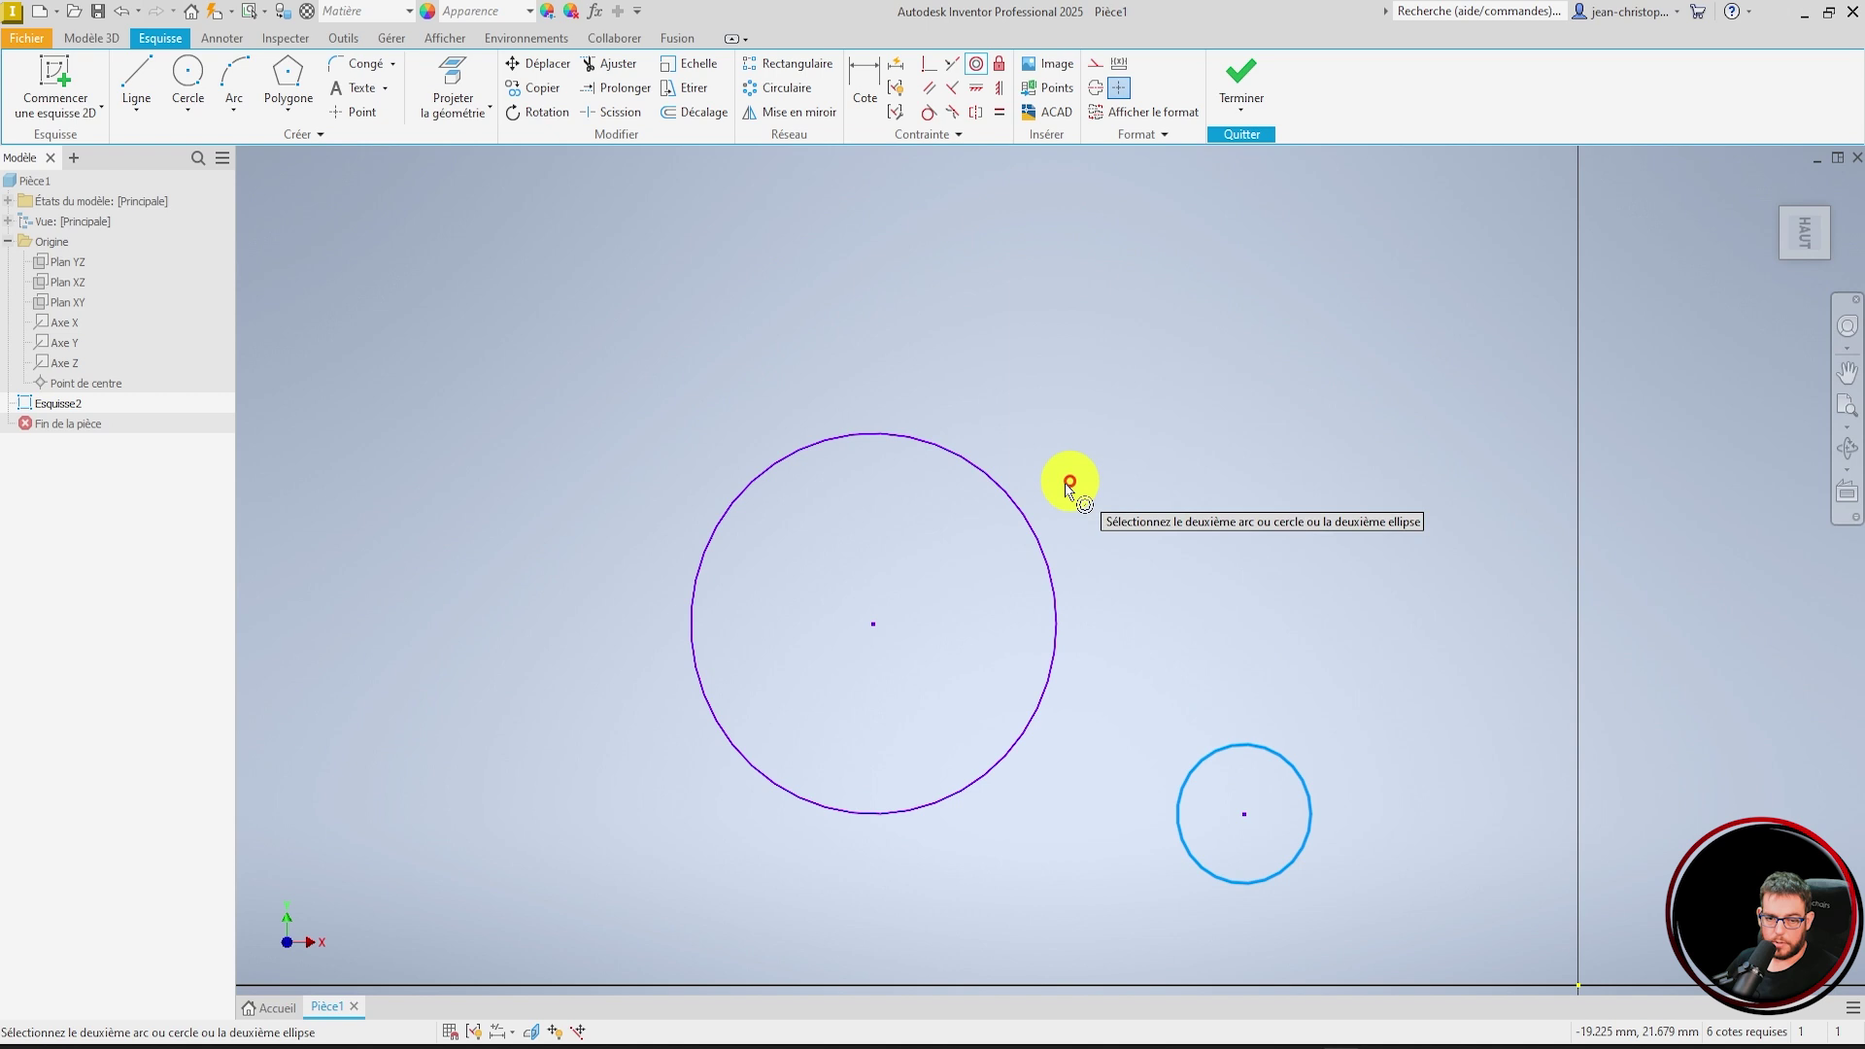
left_click(1024, 516)
key("Escape")
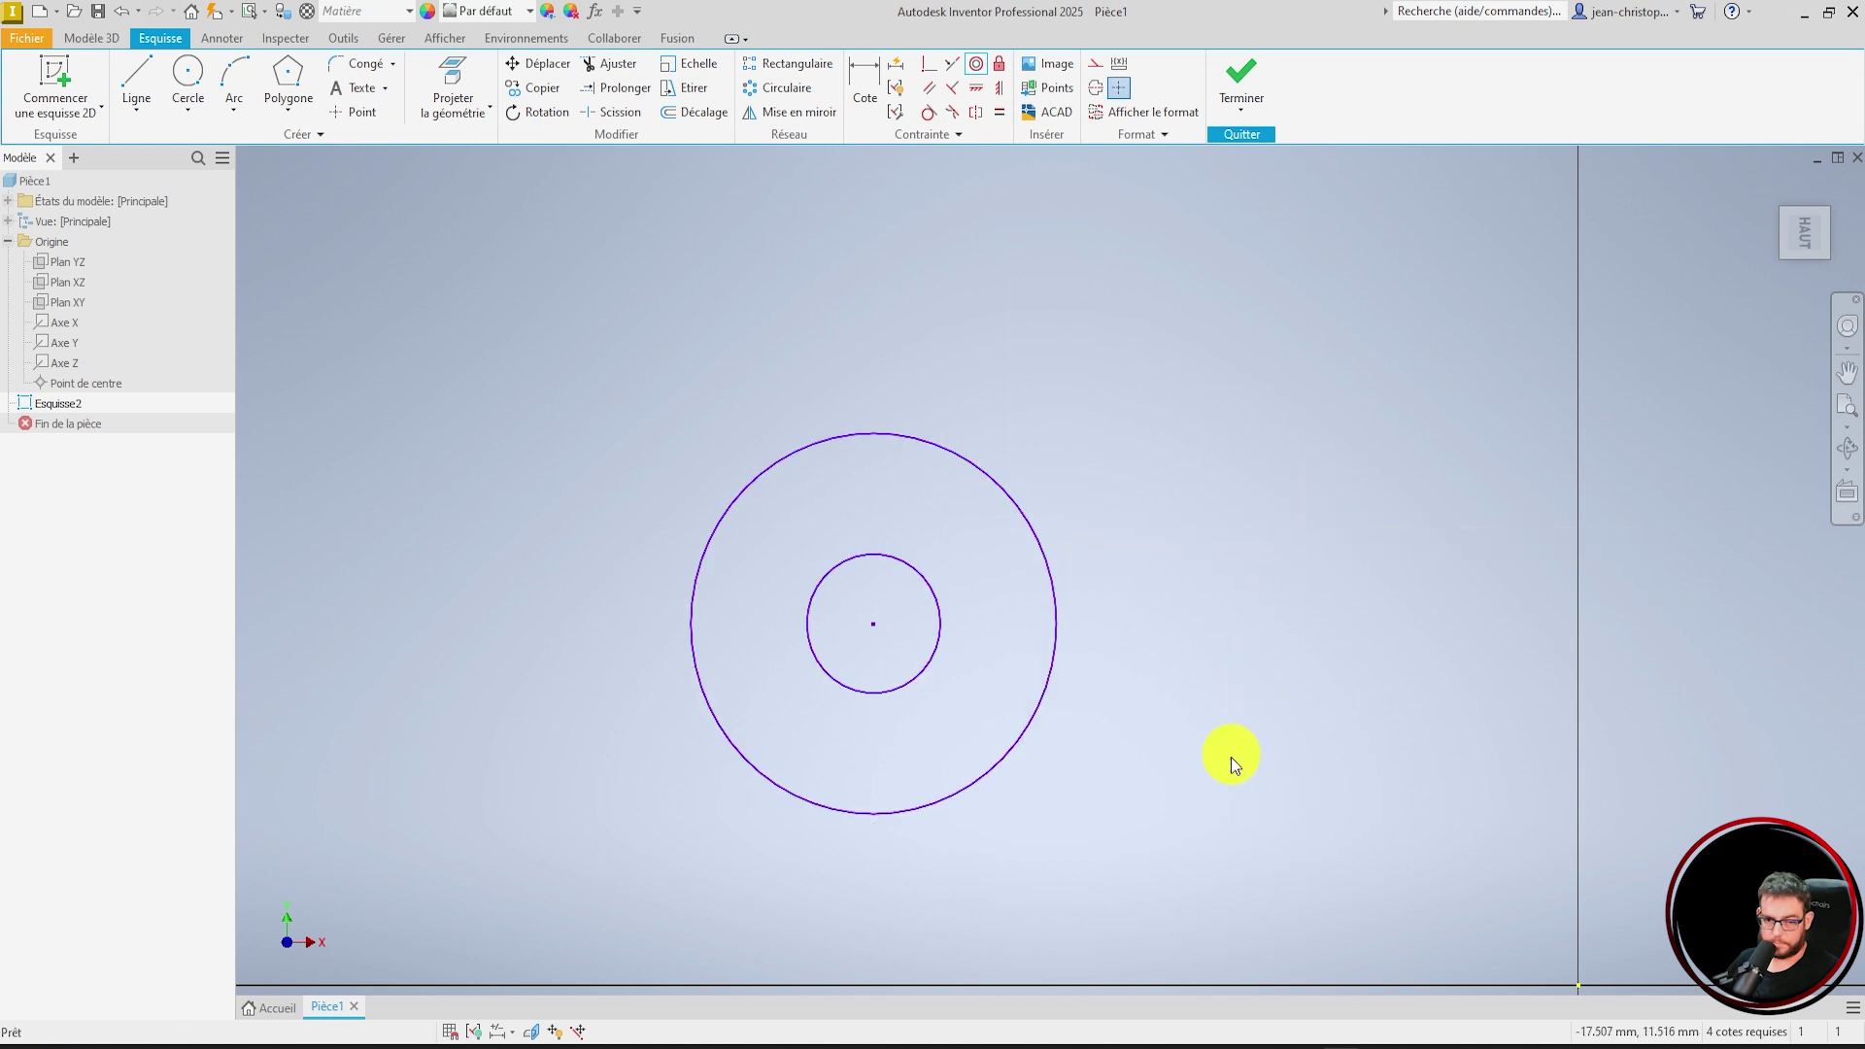
- Delete both concentric circles and draw a new circle centred on the origin
left_click_drag(1220, 770, 645, 455)
key("Delete")
key("c")
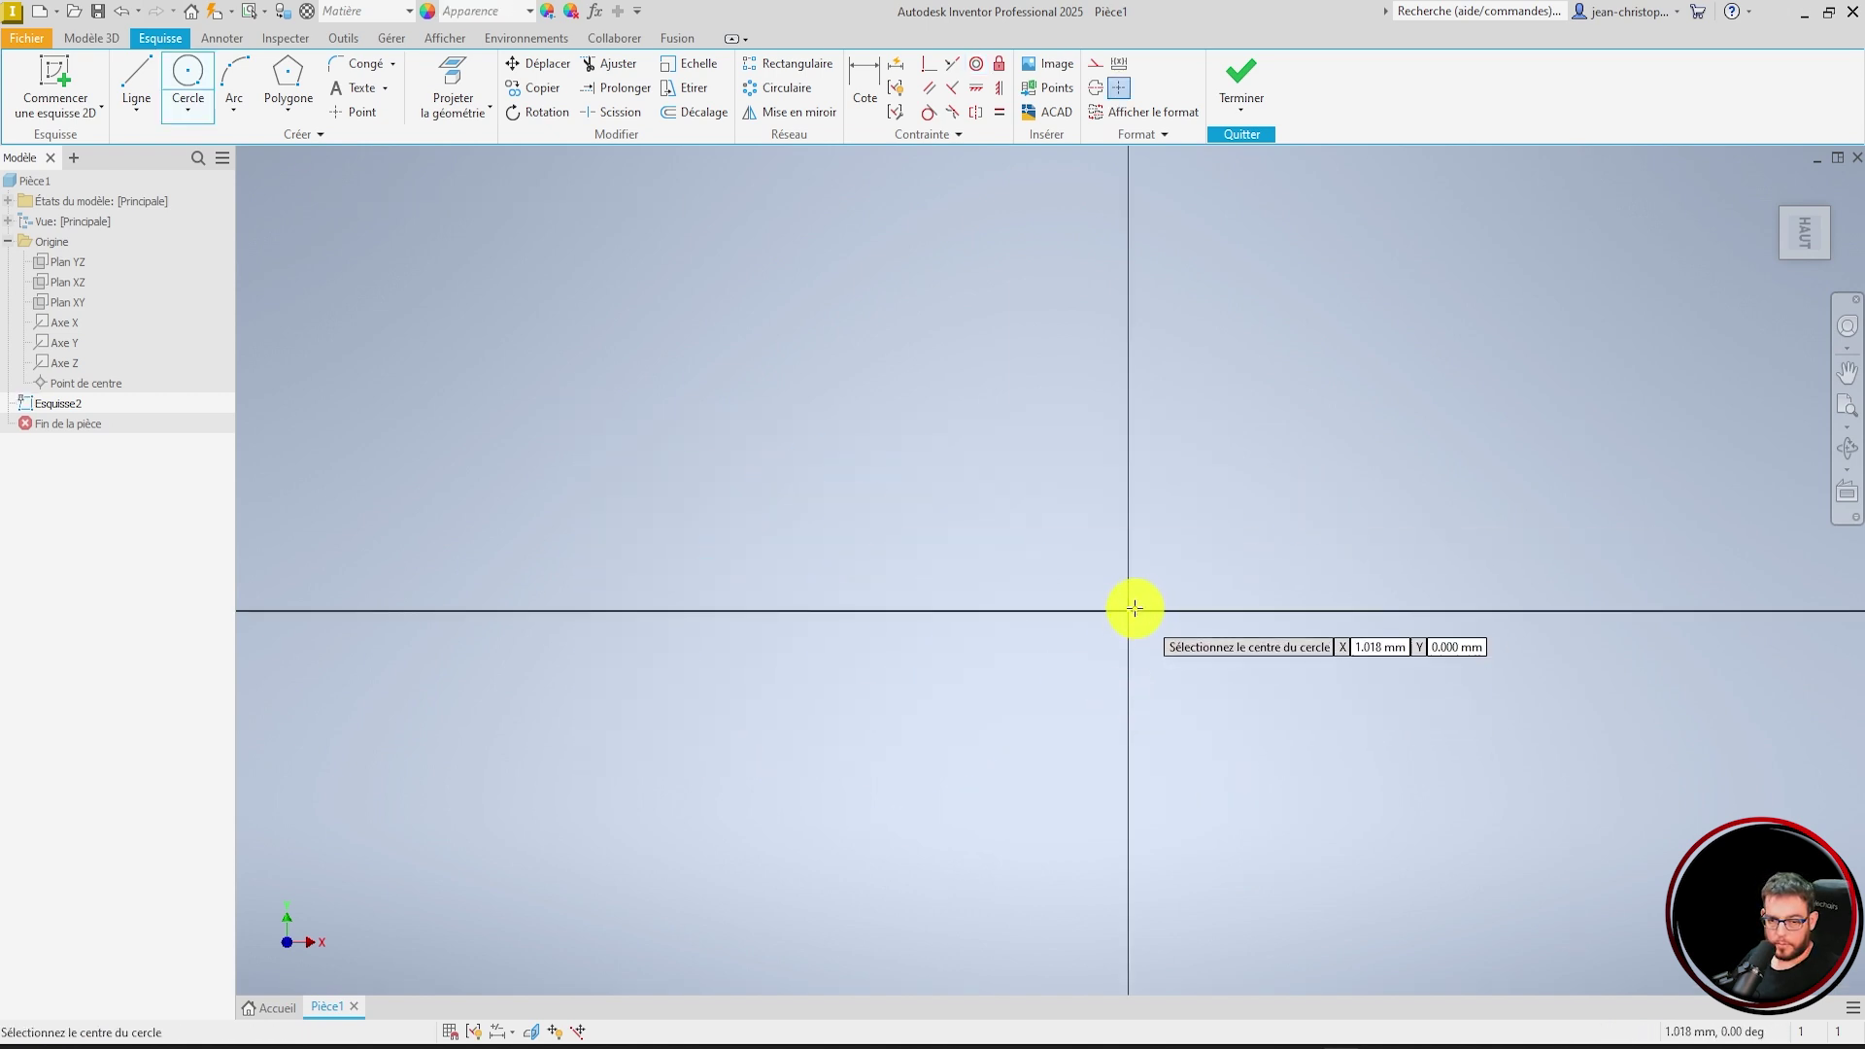
left_click(1128, 610)
left_click(1286, 516)
key("Escape")
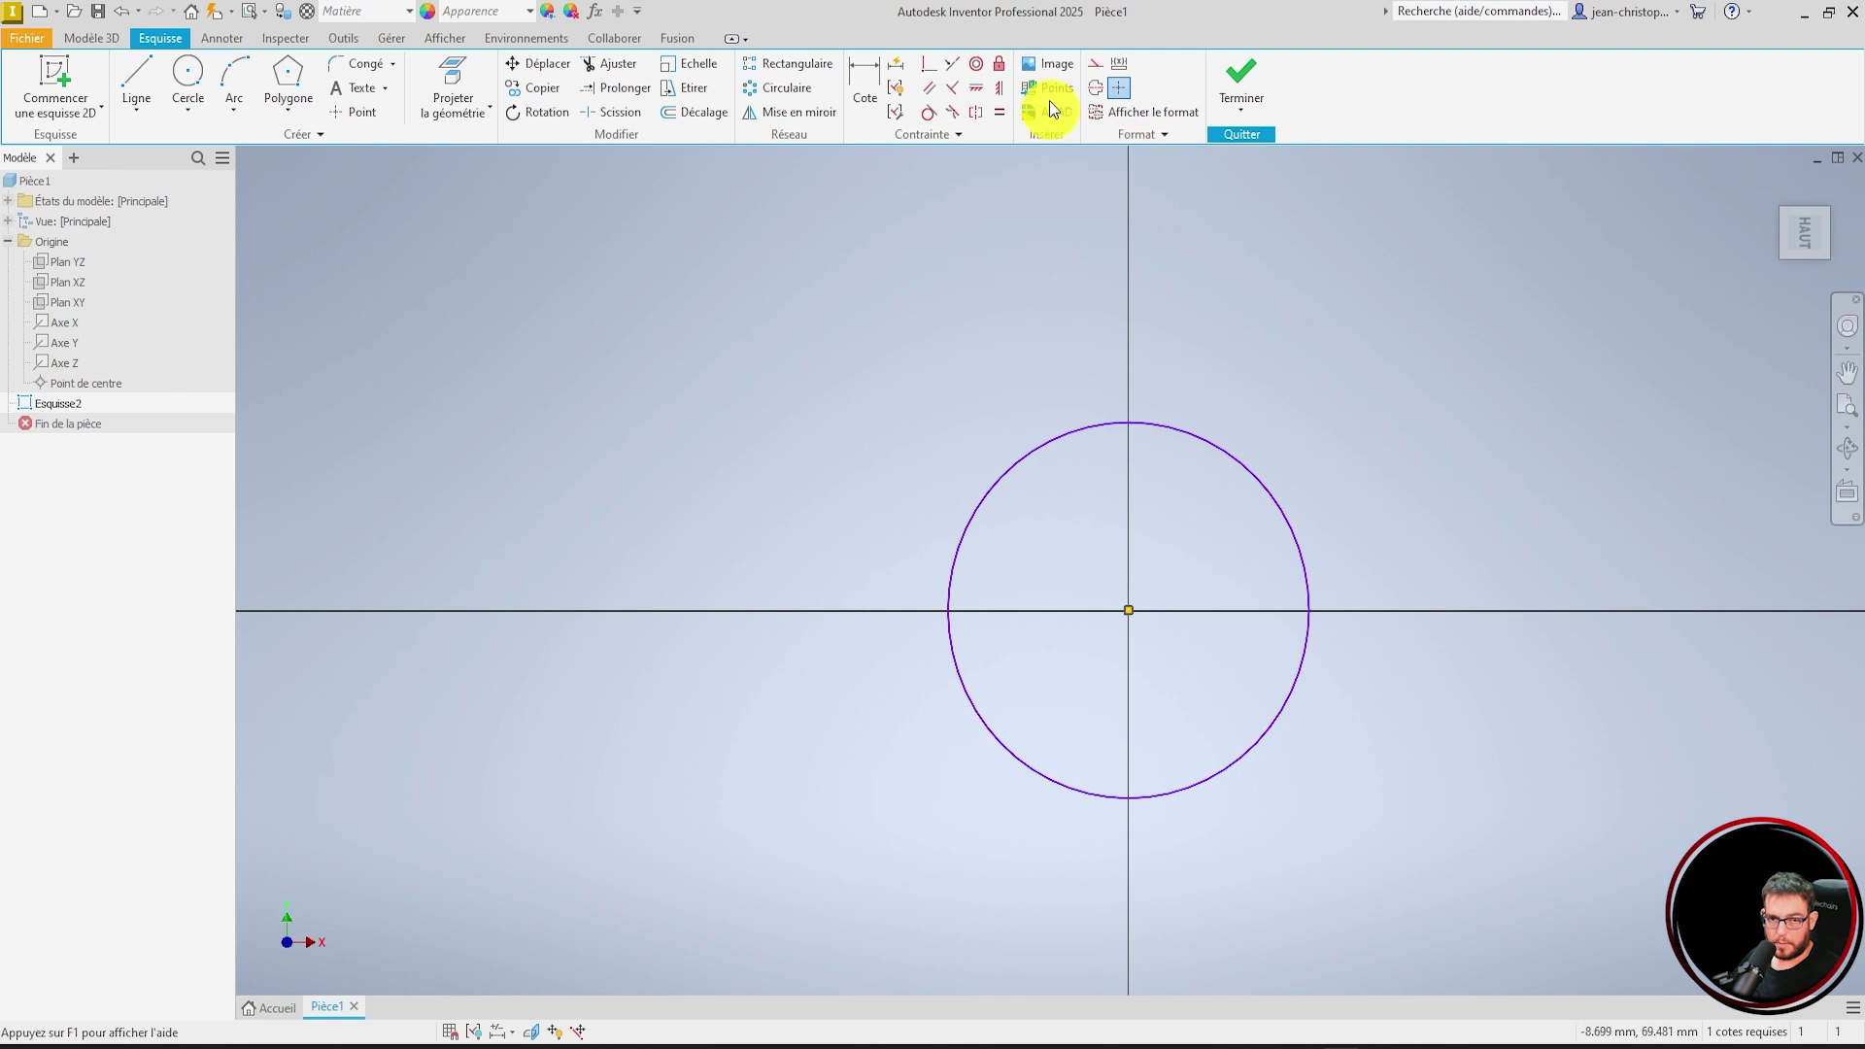
- Apply a fix constraint to the circle centred on the origin
left_click(997, 65)
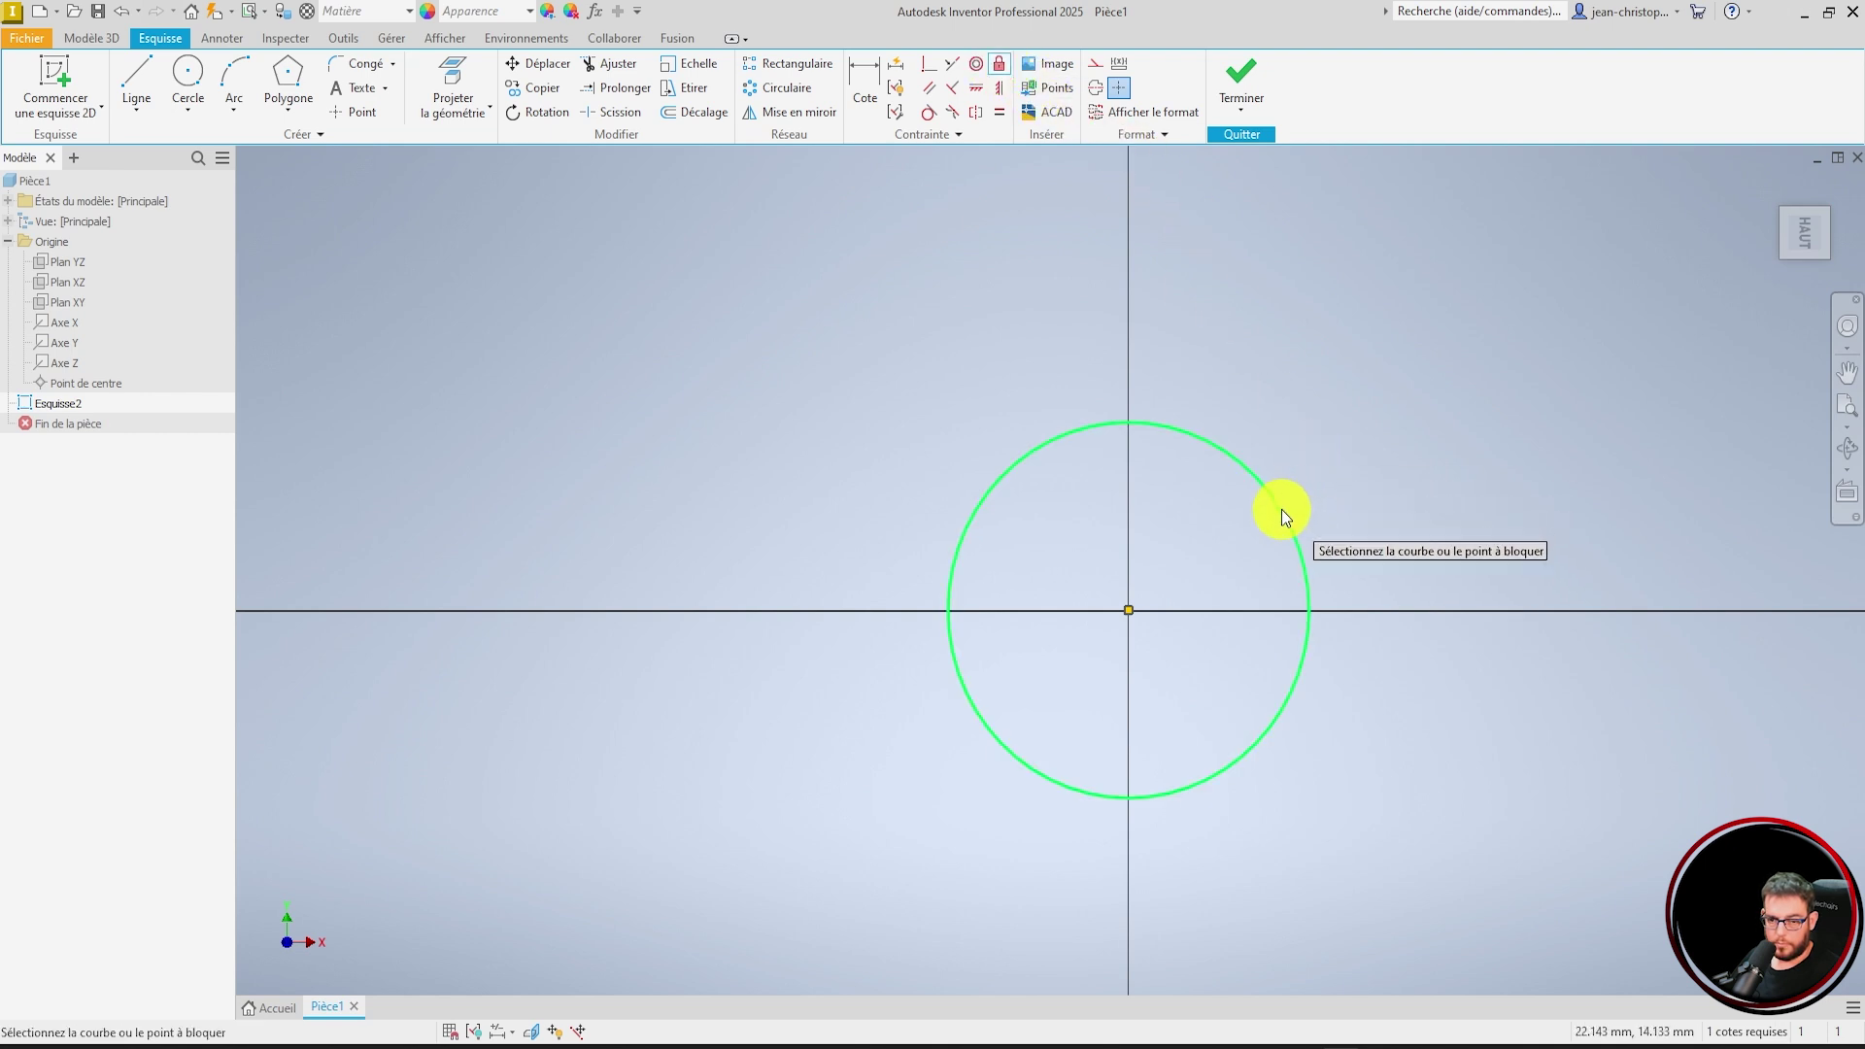
left_click(1280, 510)
key("Escape")
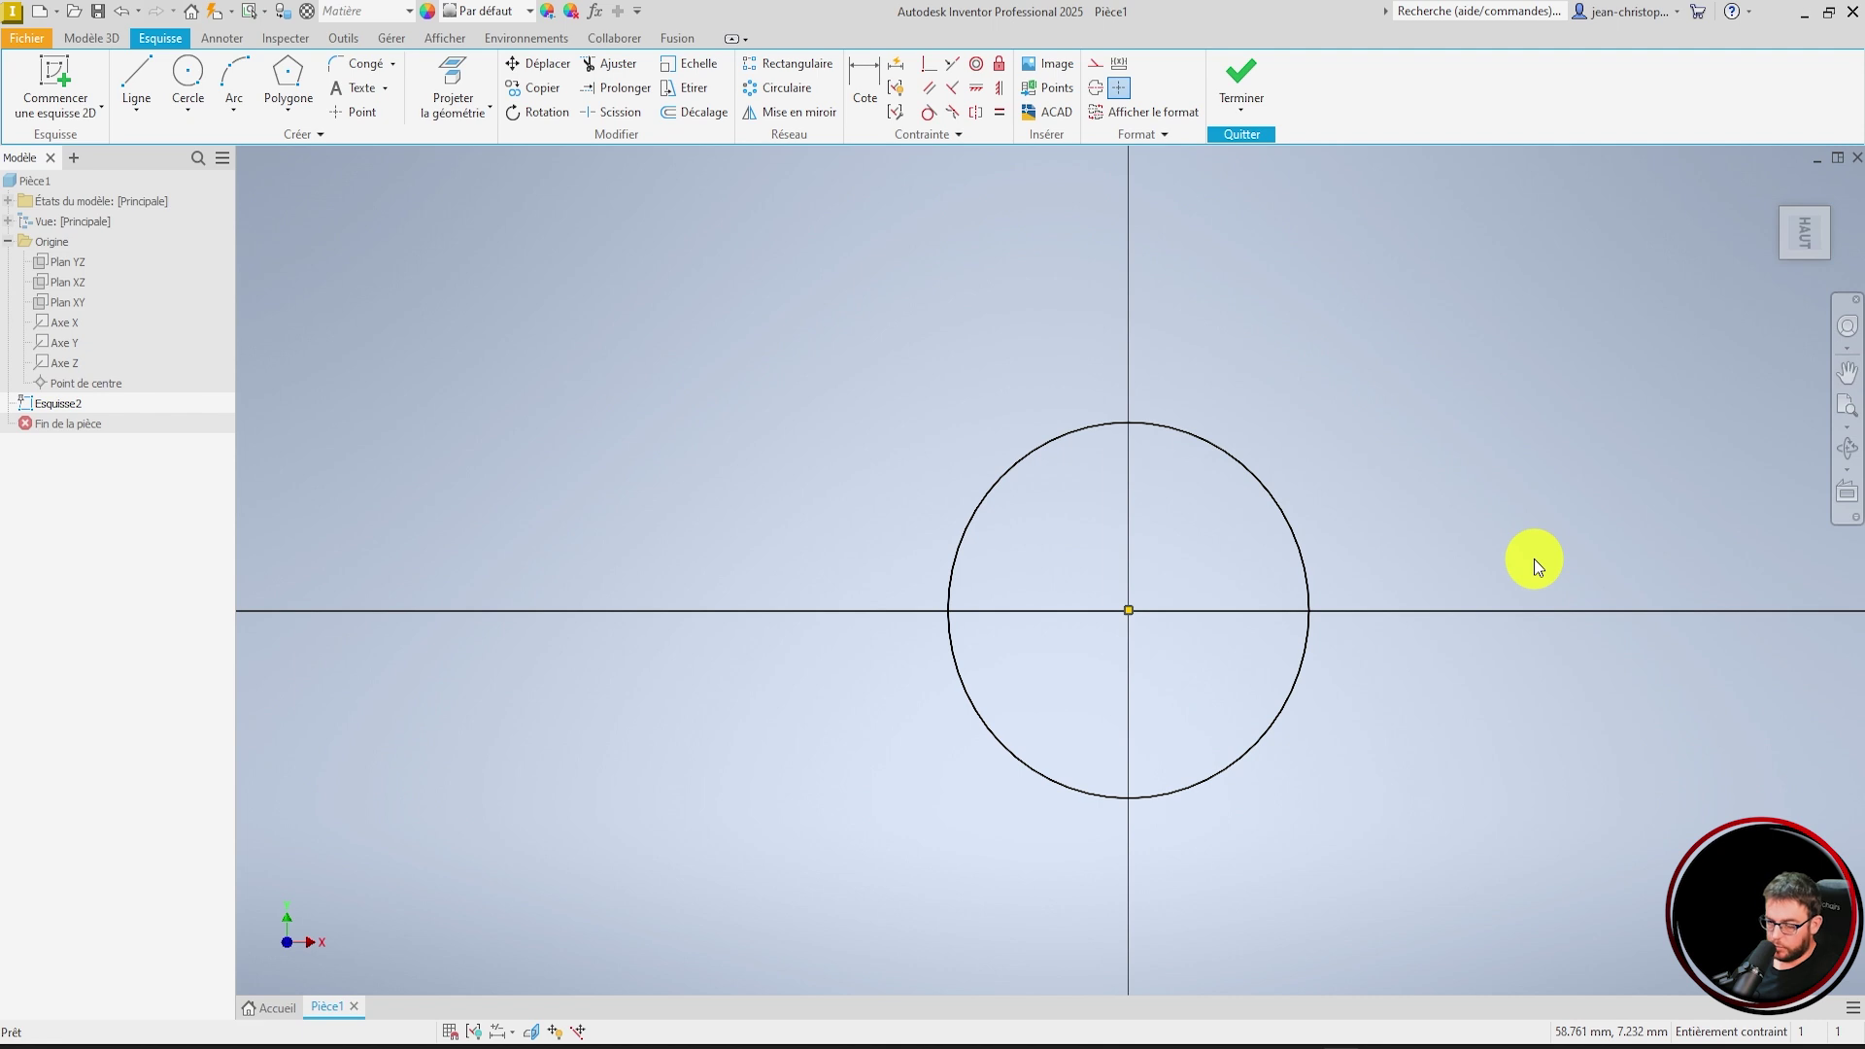
- Select the fixed circle to show its lock constraint, and delete the circle
left_click(1283, 513)
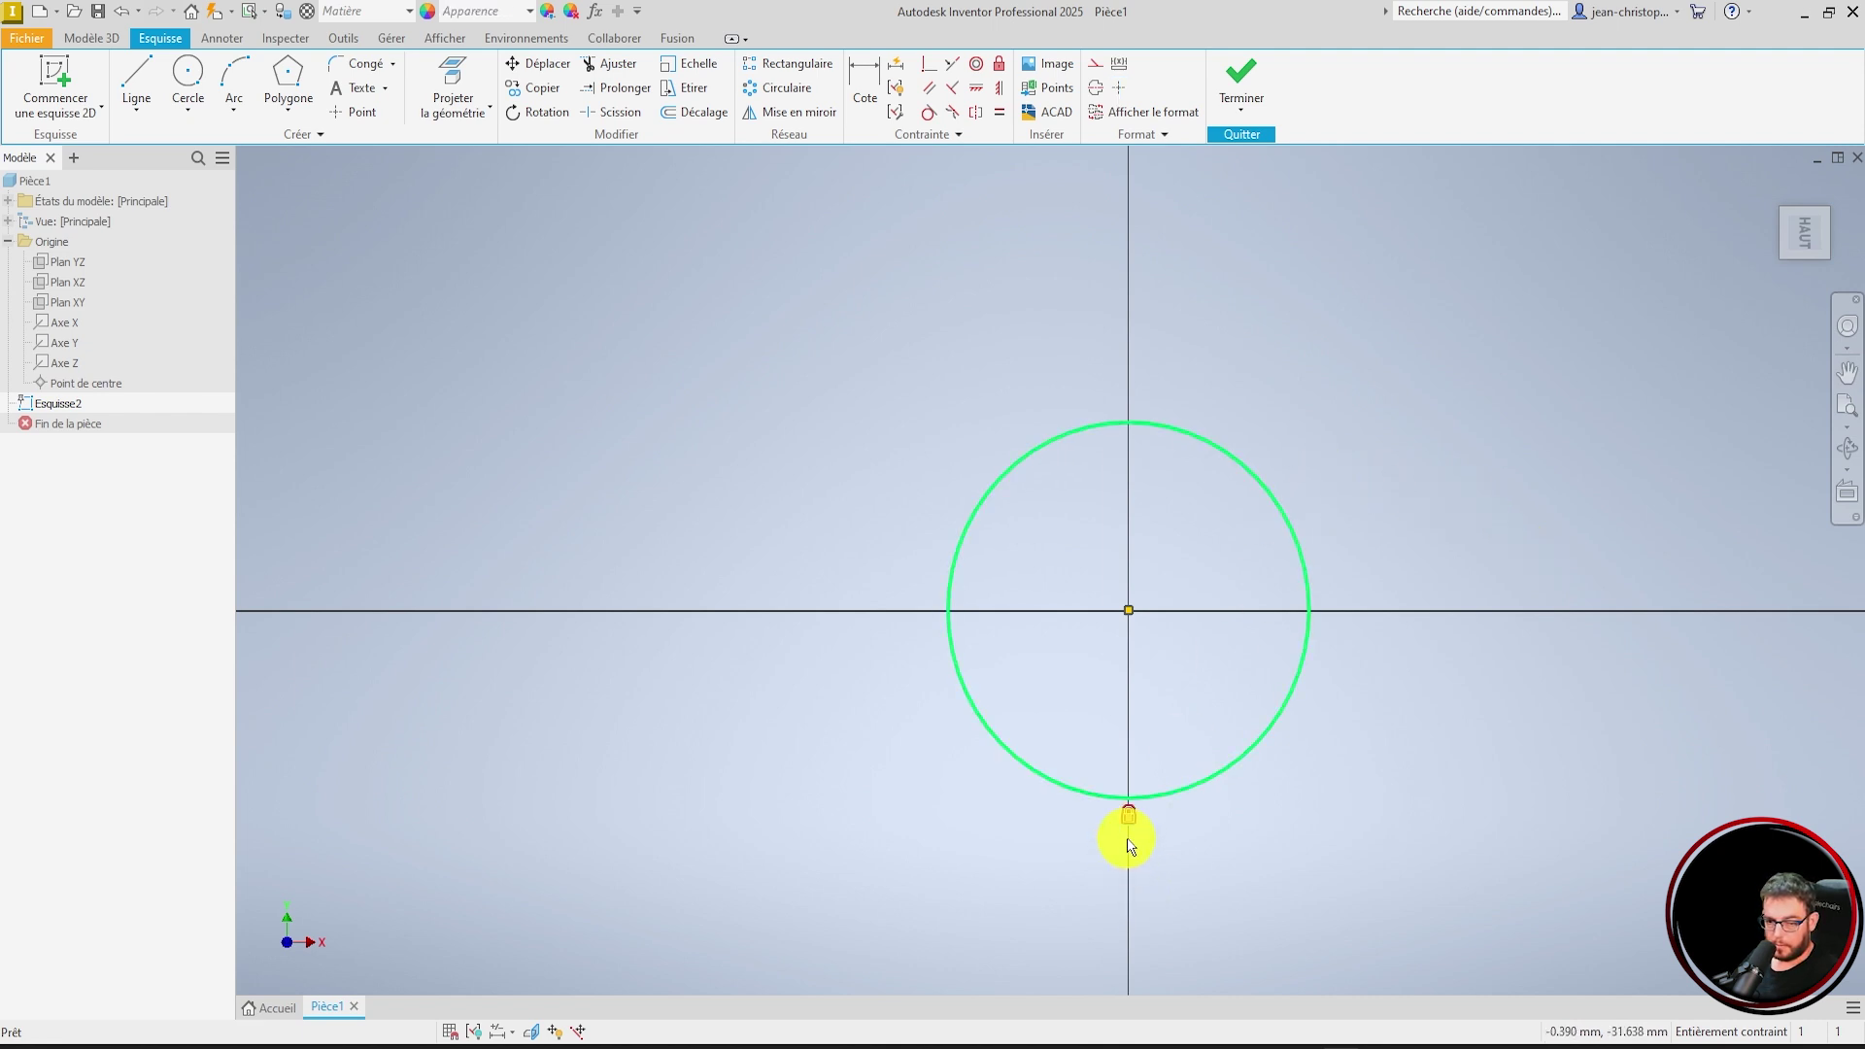
right_click(1133, 828)
left_click(1122, 766)
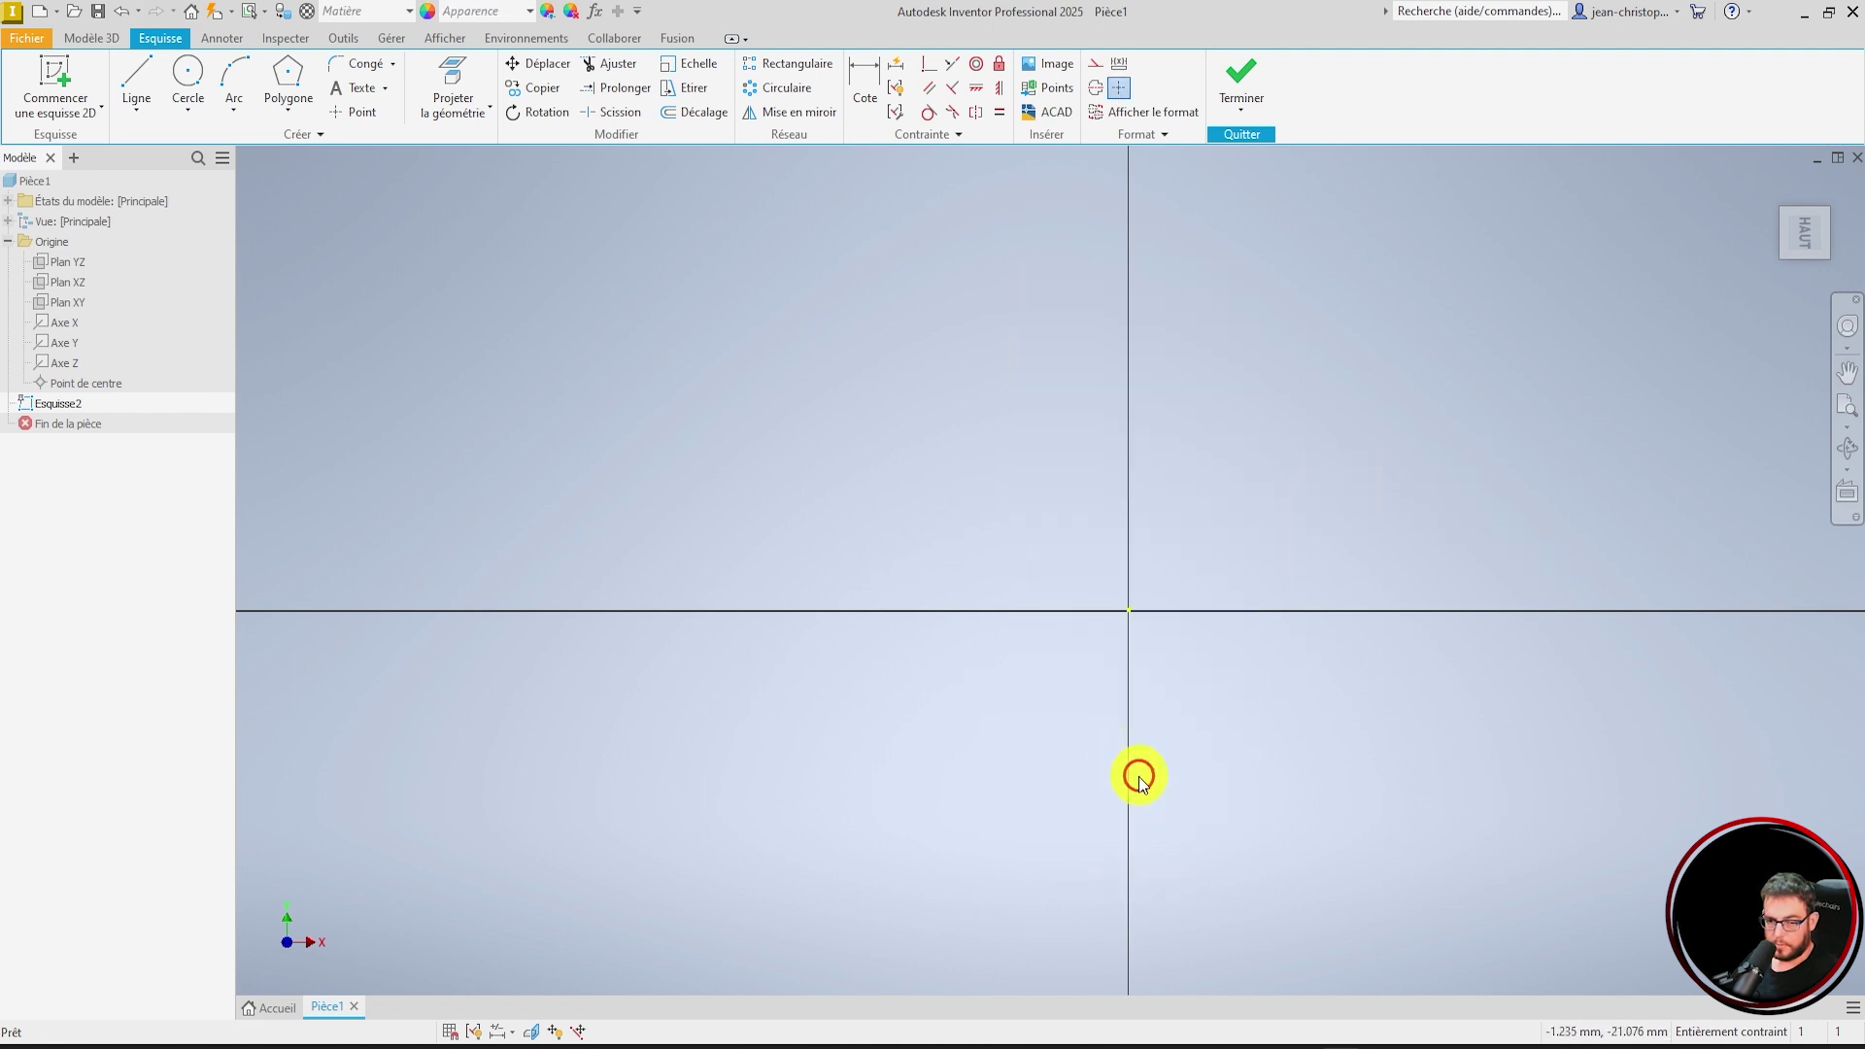
- Draw a line rising to the right at the upper left of the origin, and a separate horizontal line crossing the vertical axis
left_click(126, 72)
left_click(801, 502)
left_click(960, 309)
key("Escape")
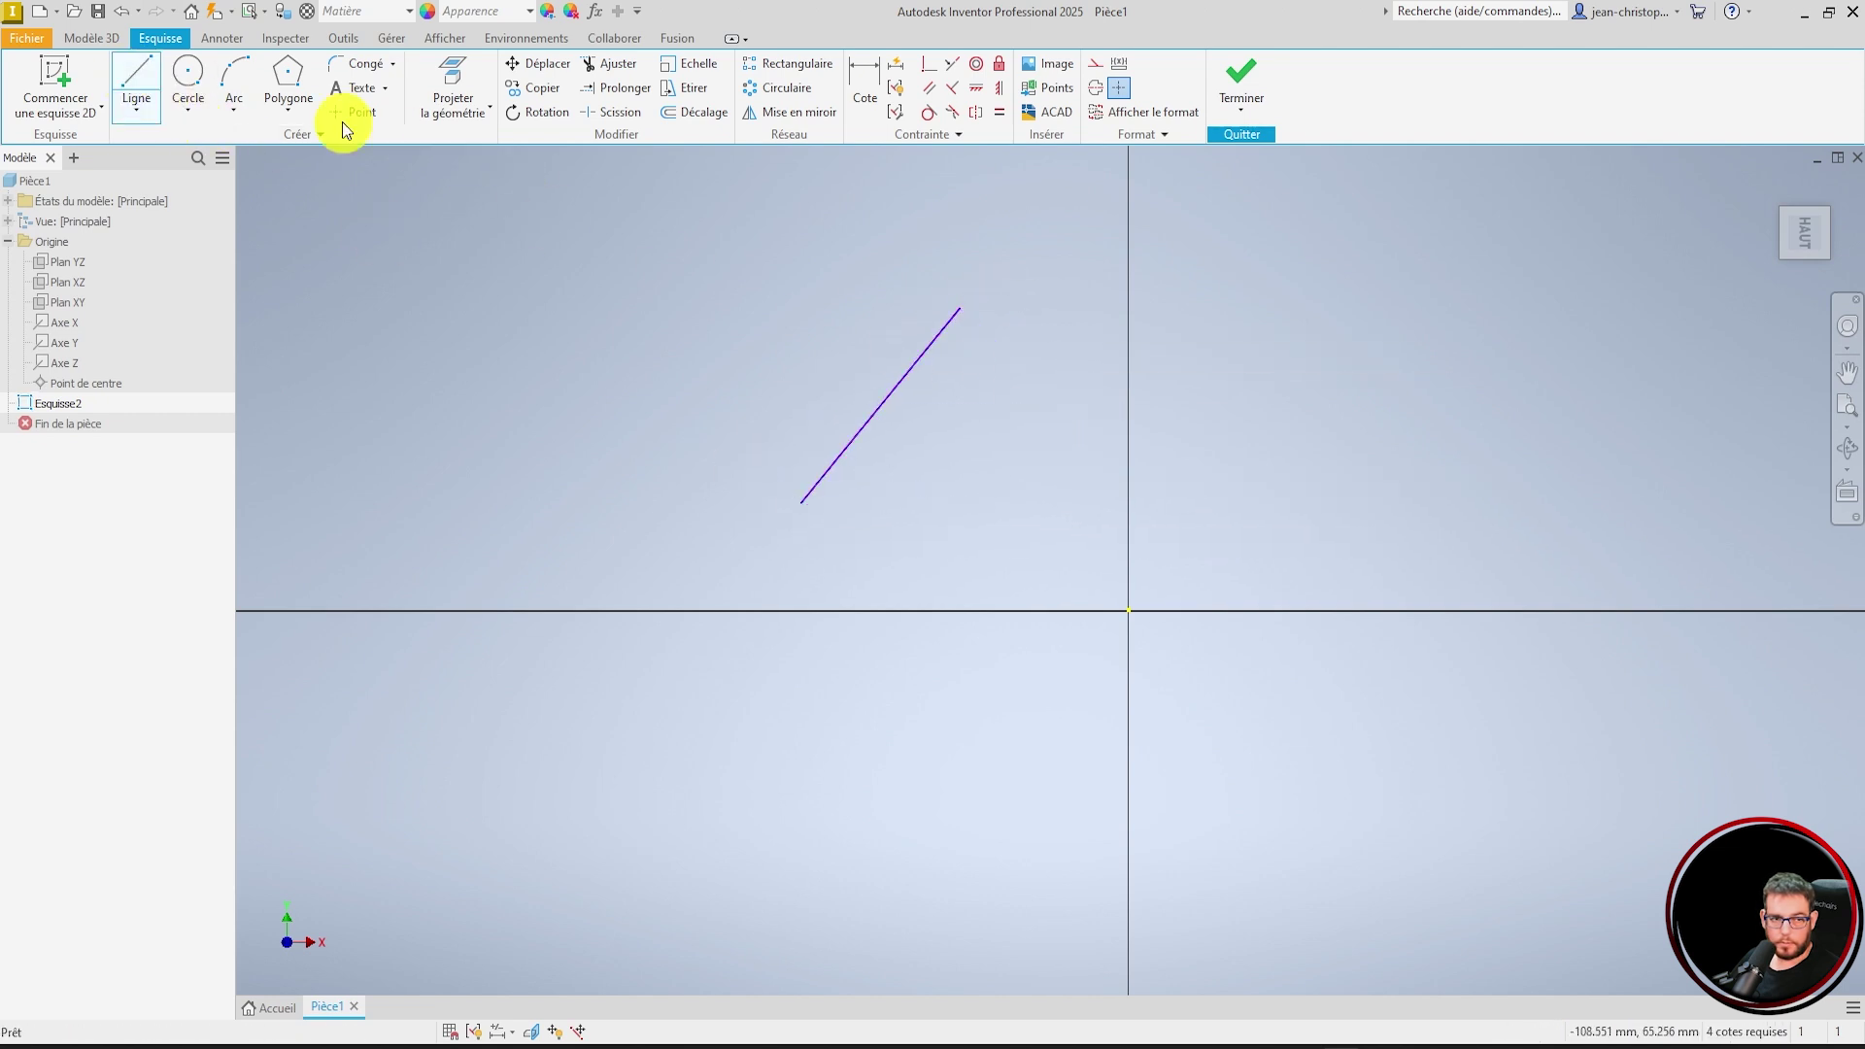
left_click(137, 75)
left_click(935, 479)
left_click(1318, 474)
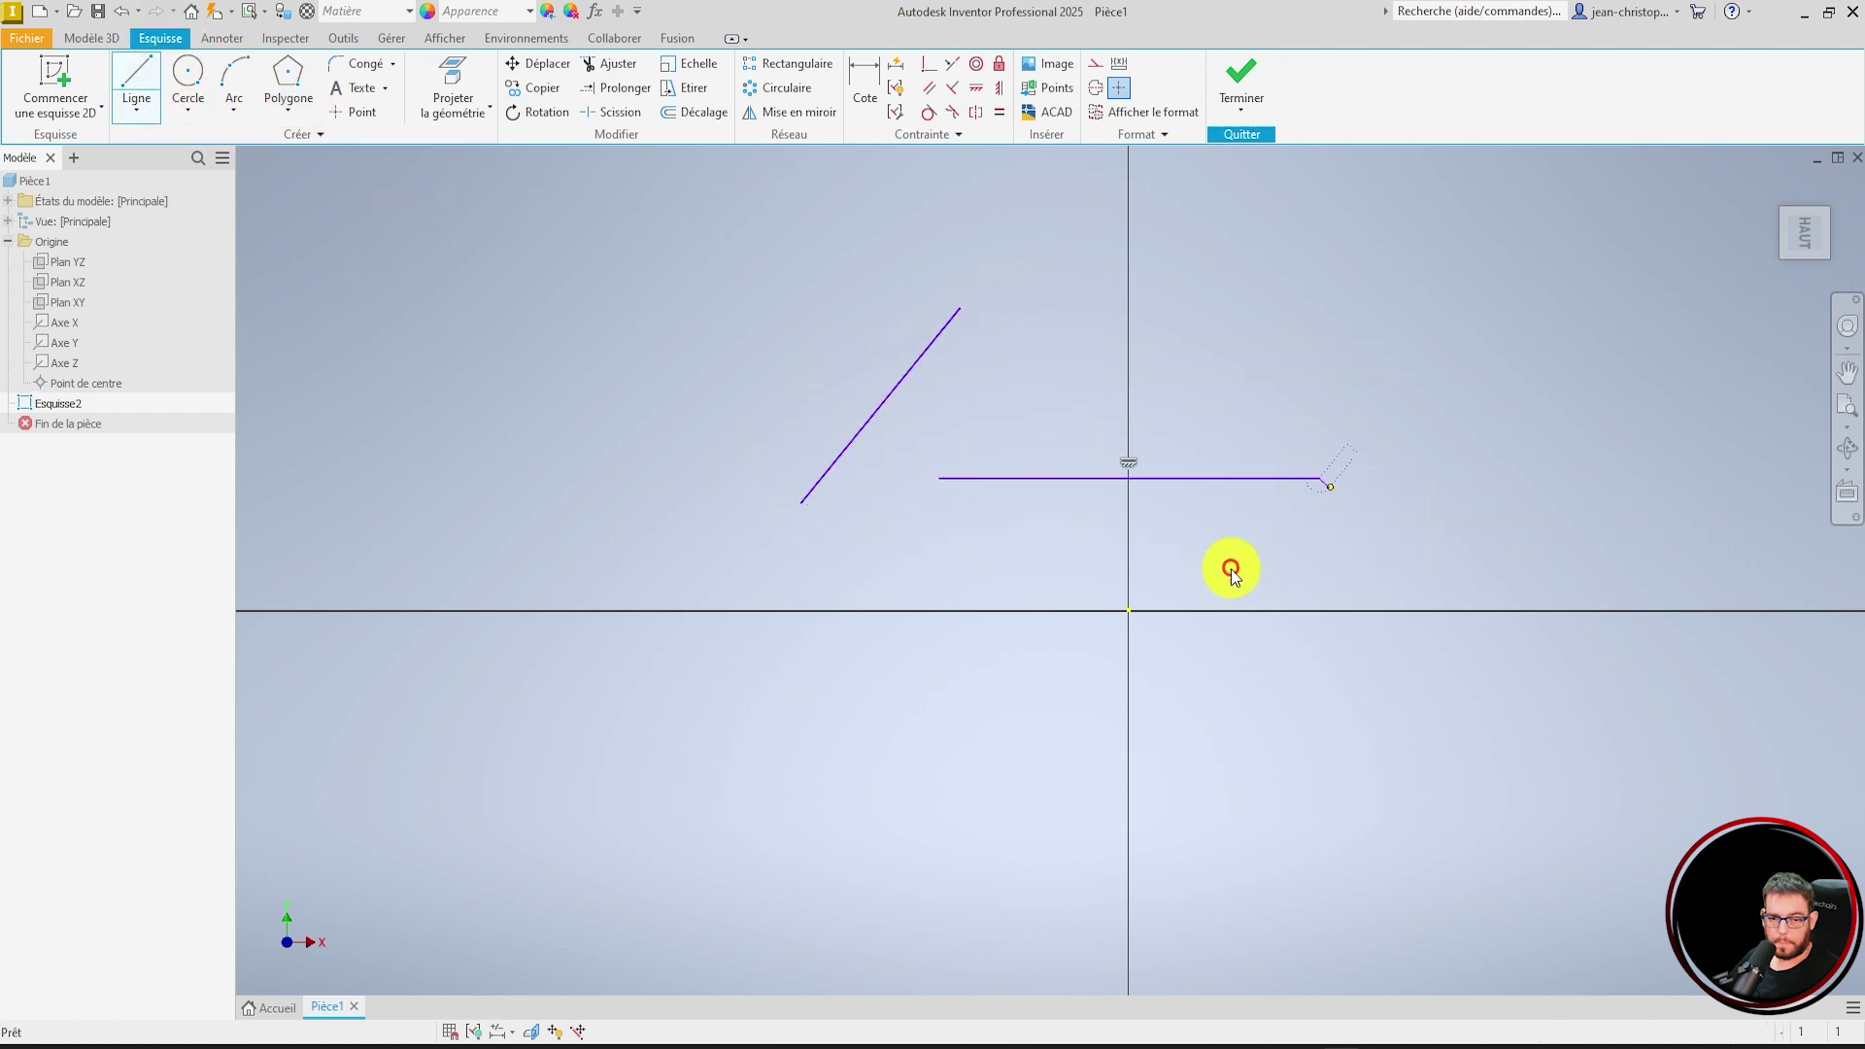
key("Escape")
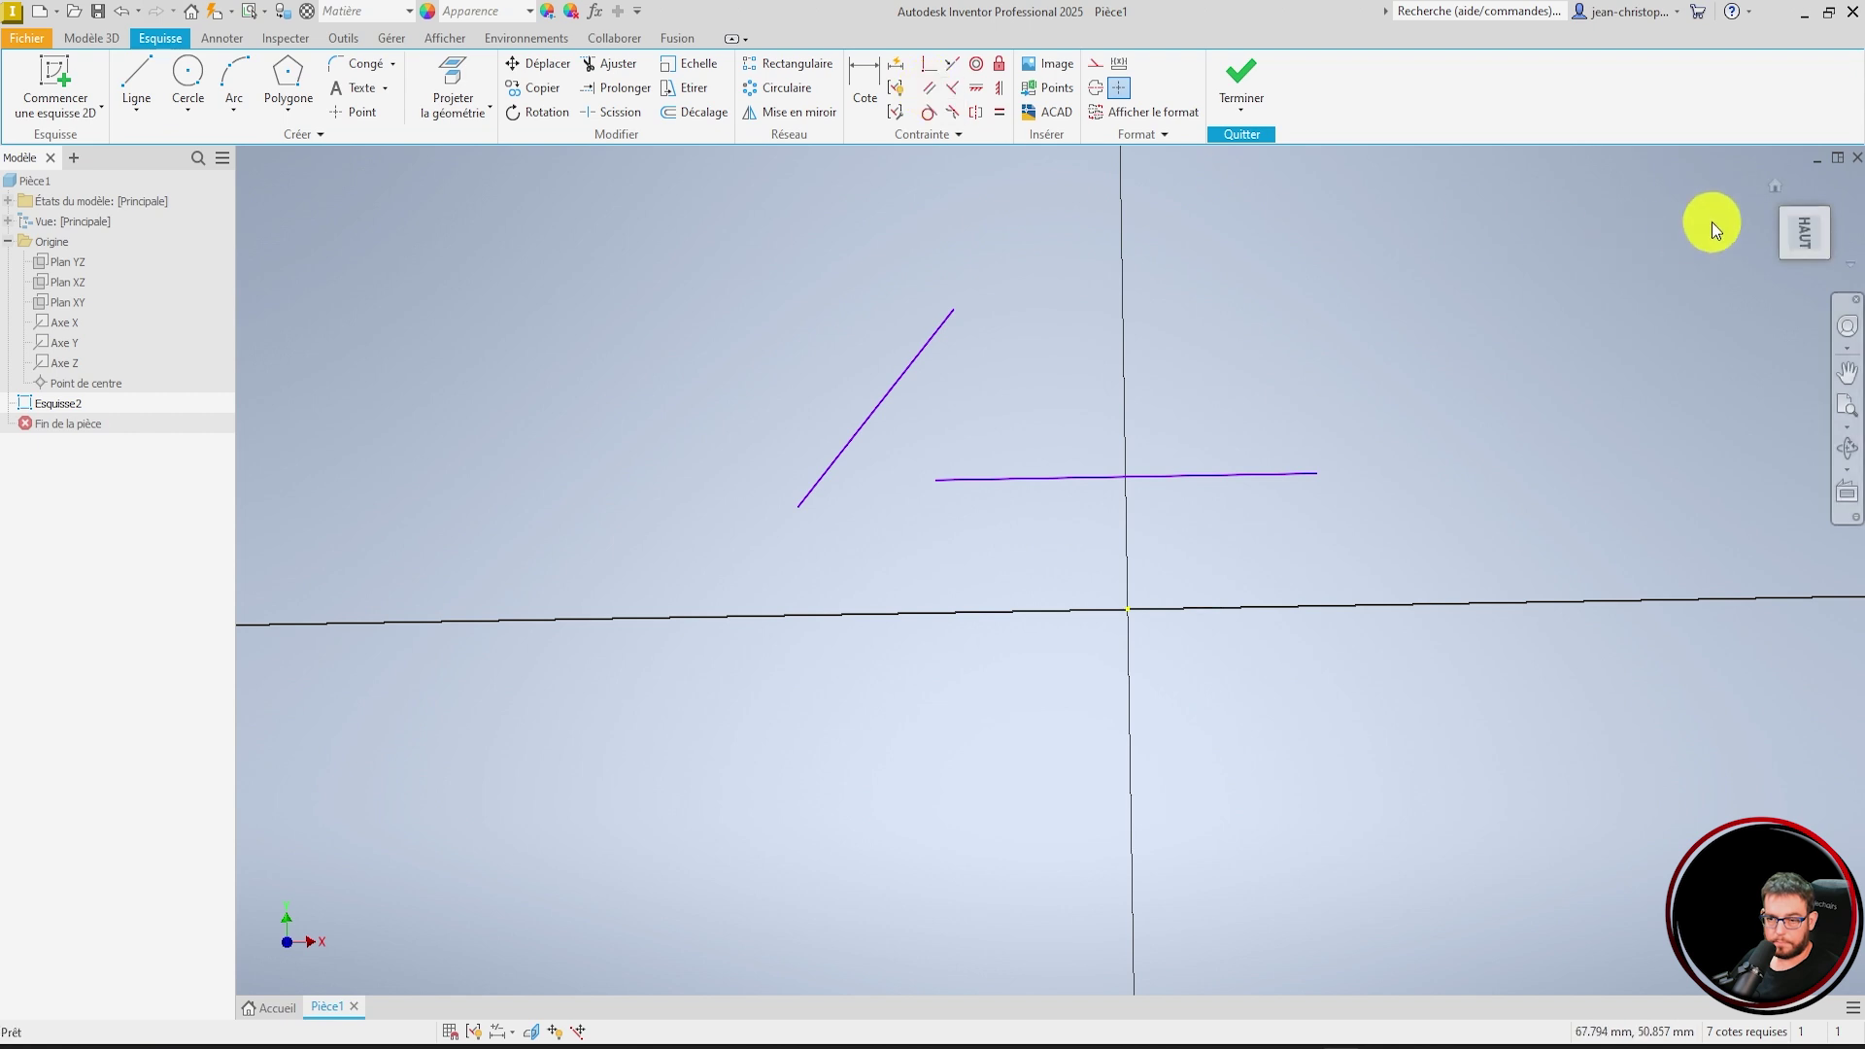
- Make the sloping line parallel to the horizontal line in the top view
left_click(1809, 233)
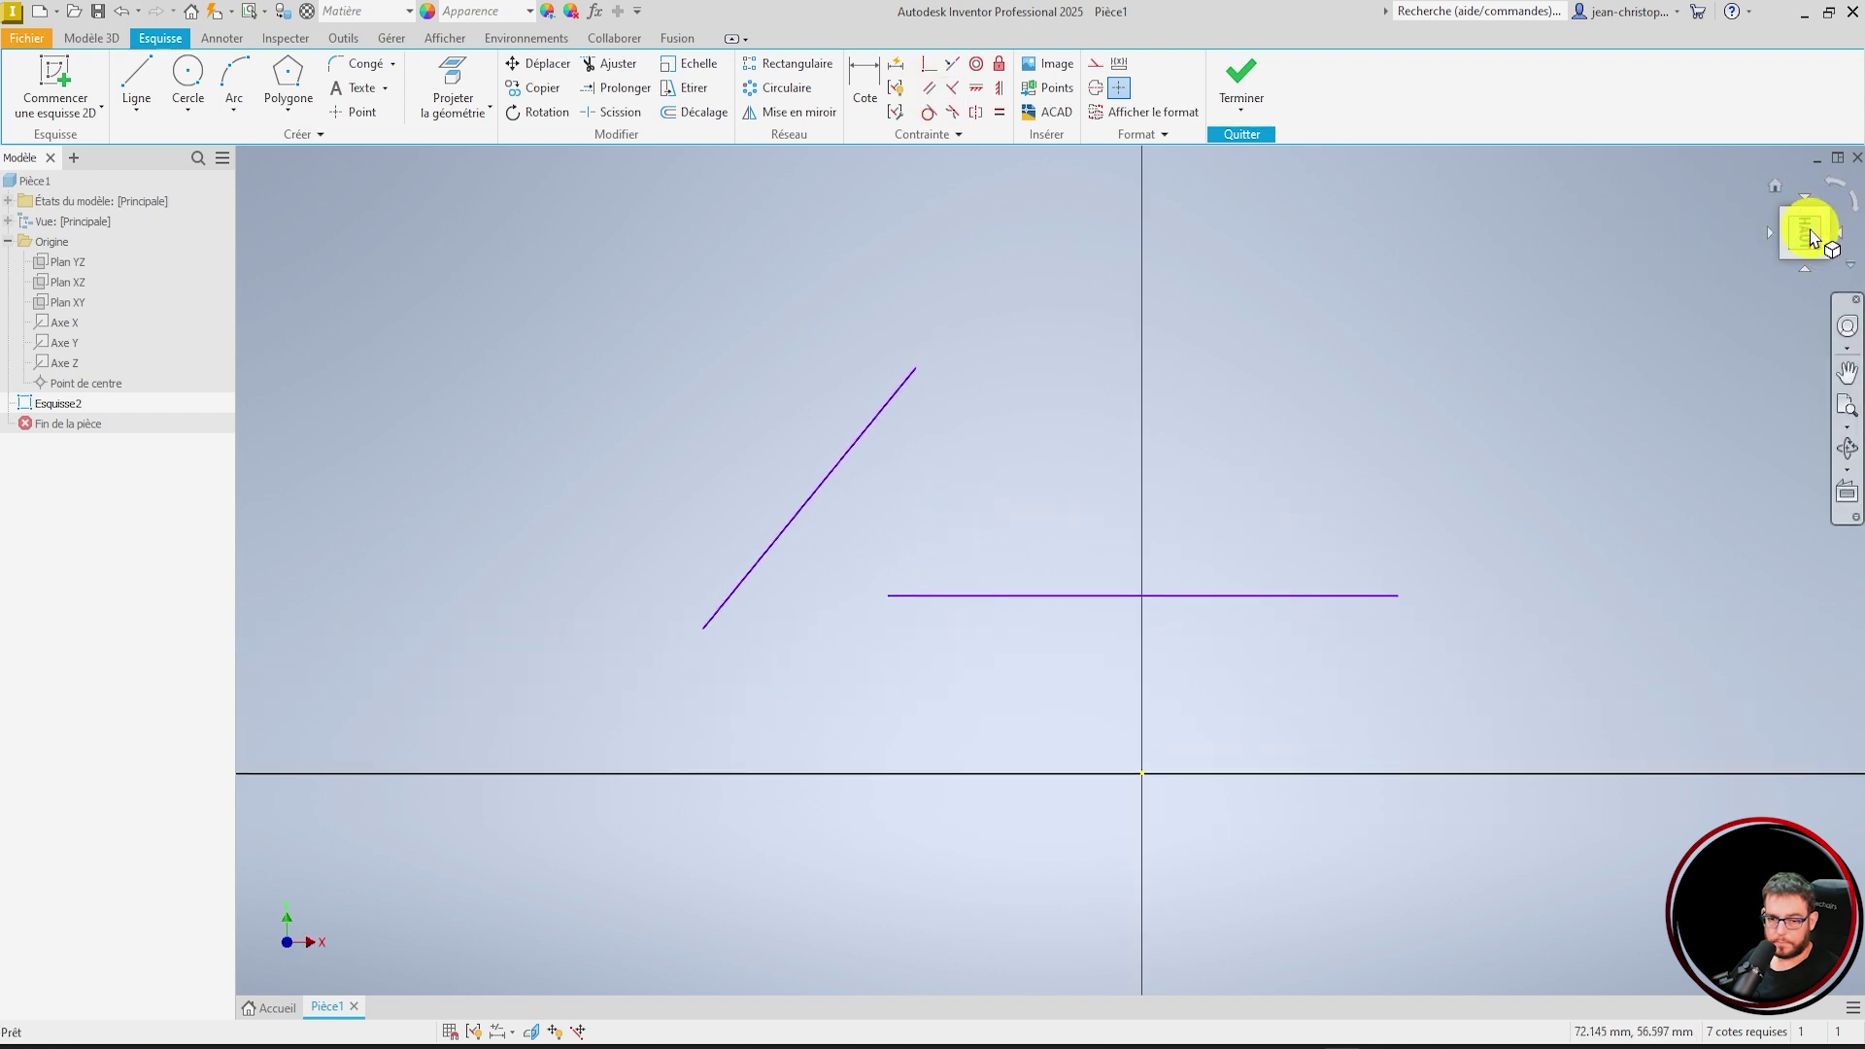
left_click(929, 89)
left_click(832, 470)
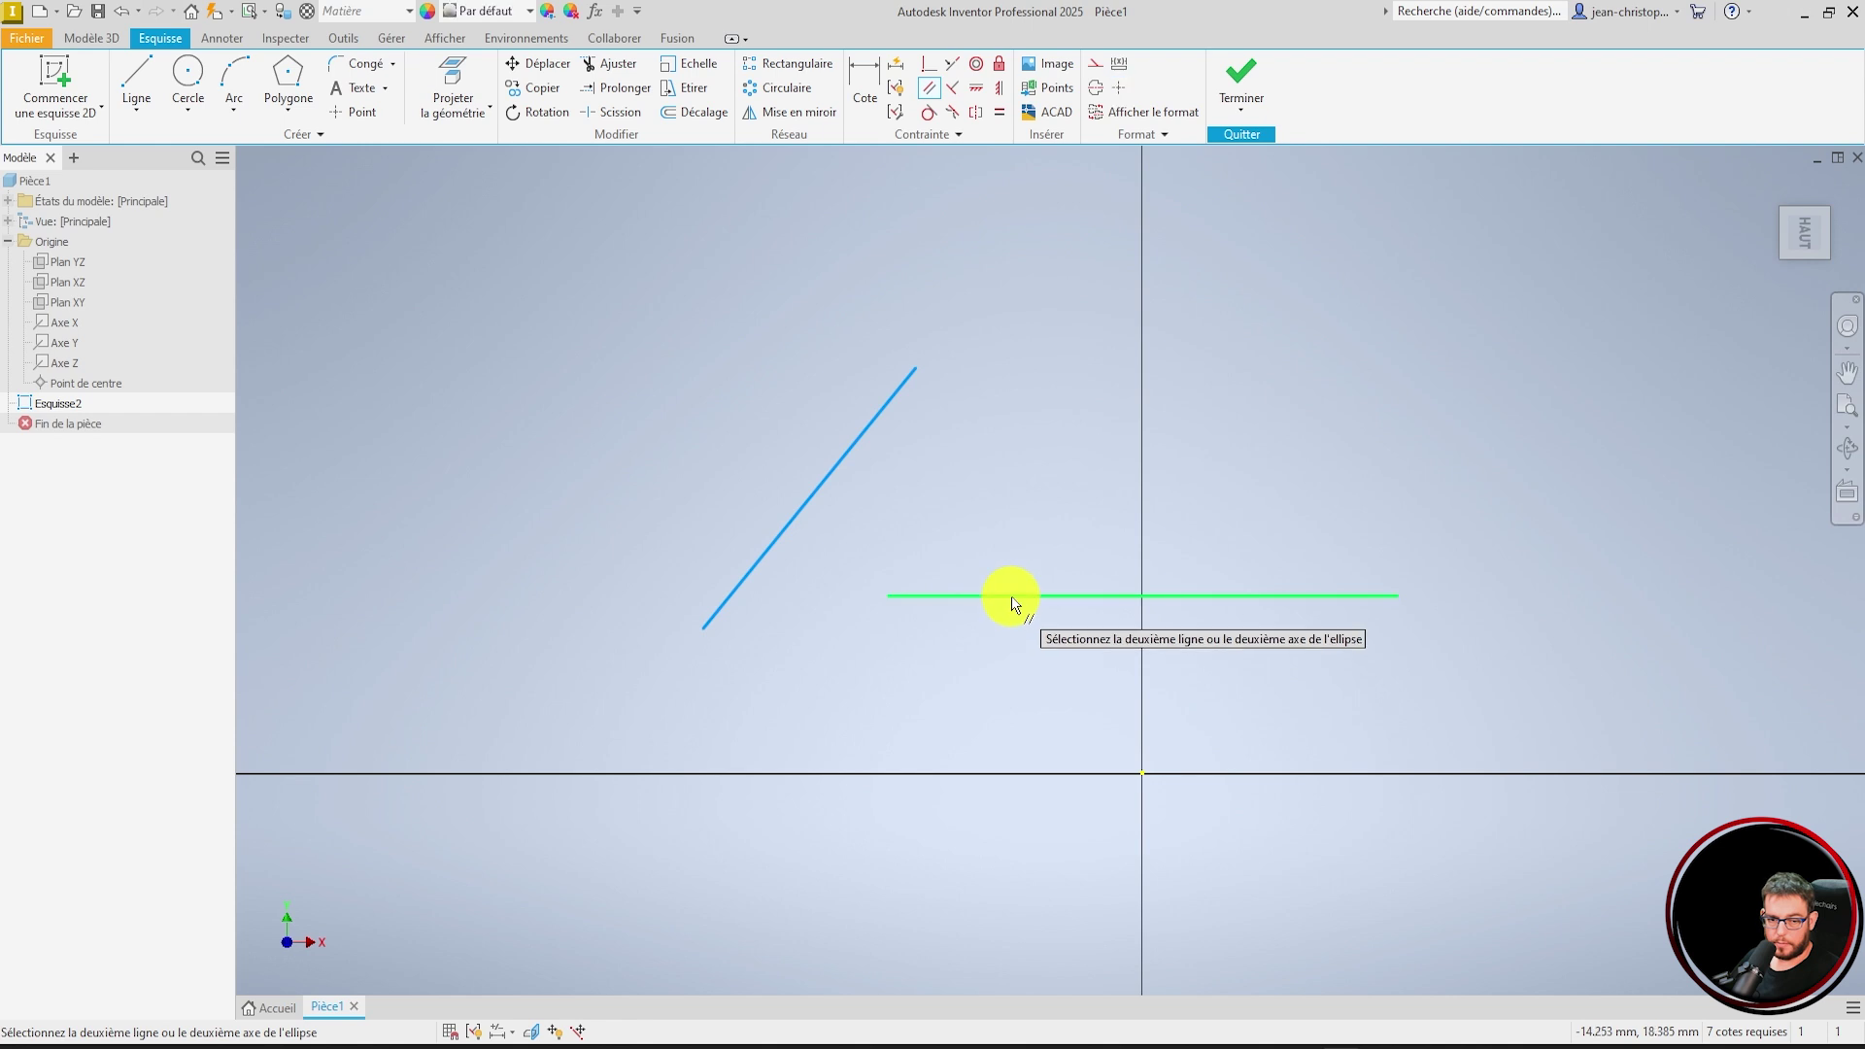
left_click(1011, 596)
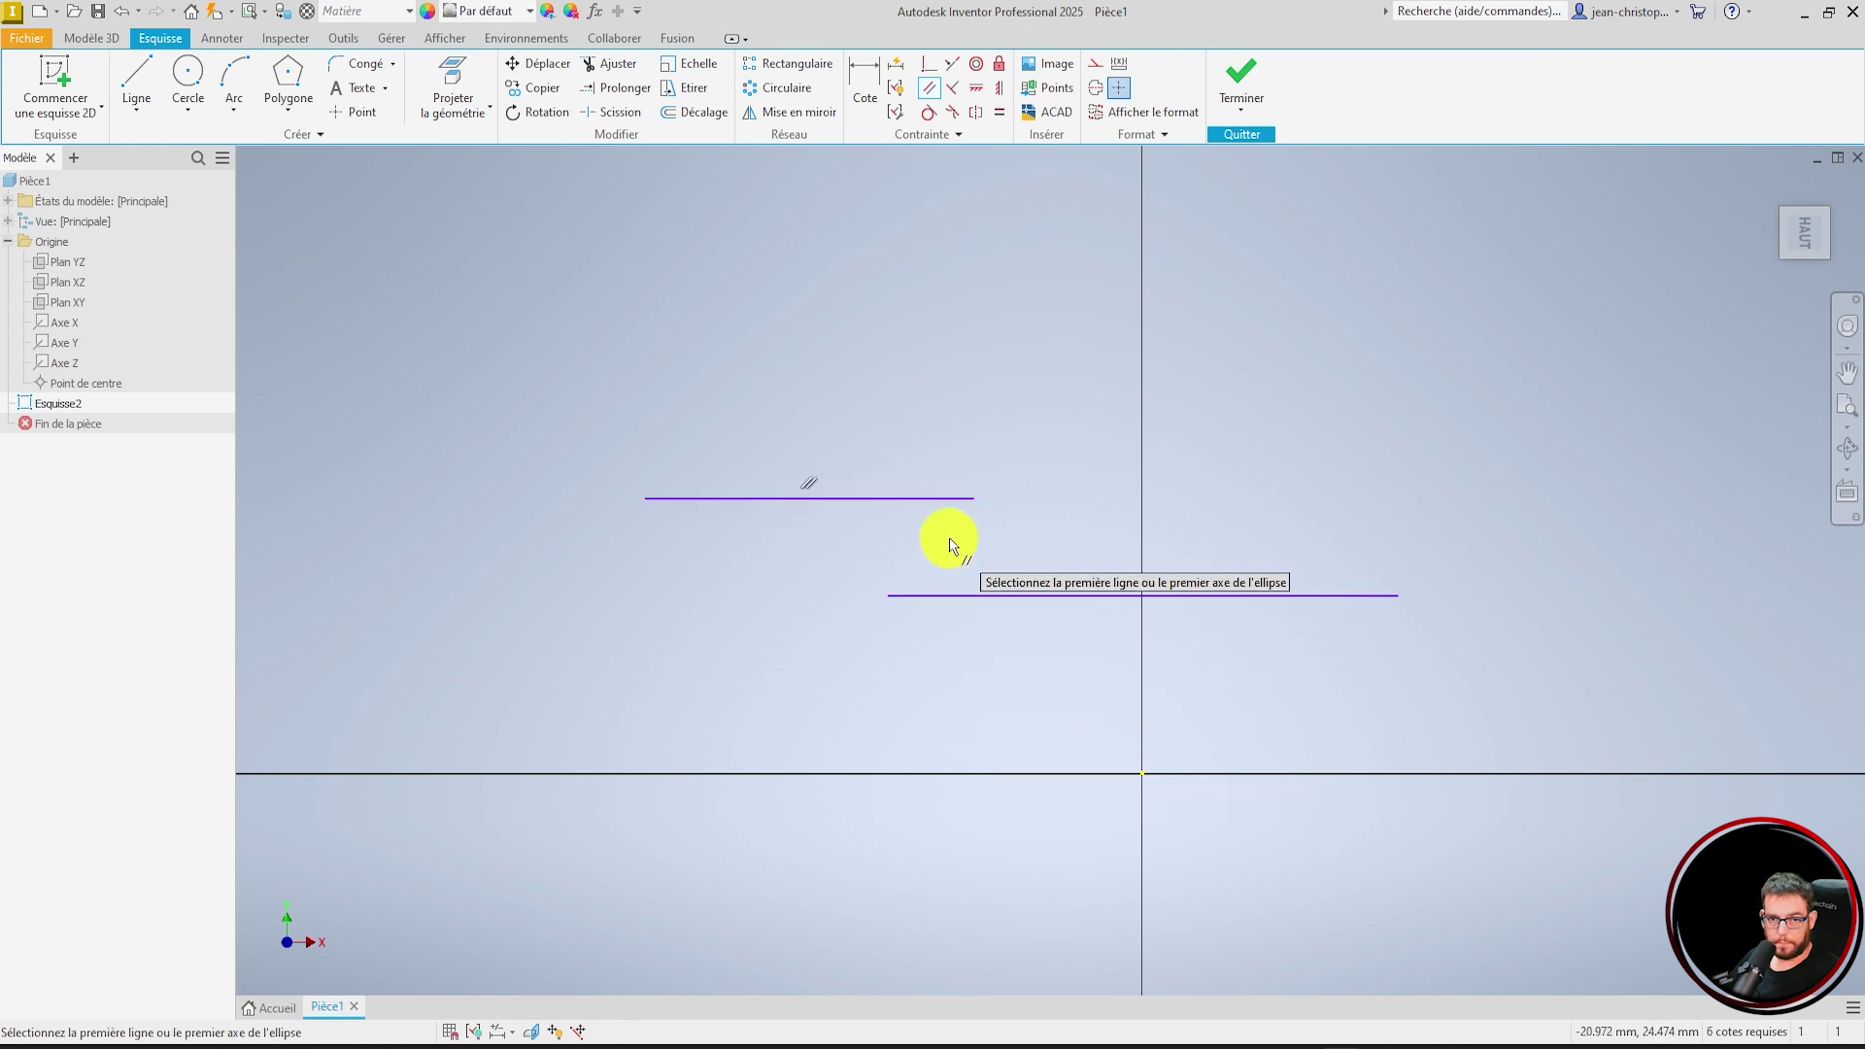
key("Escape")
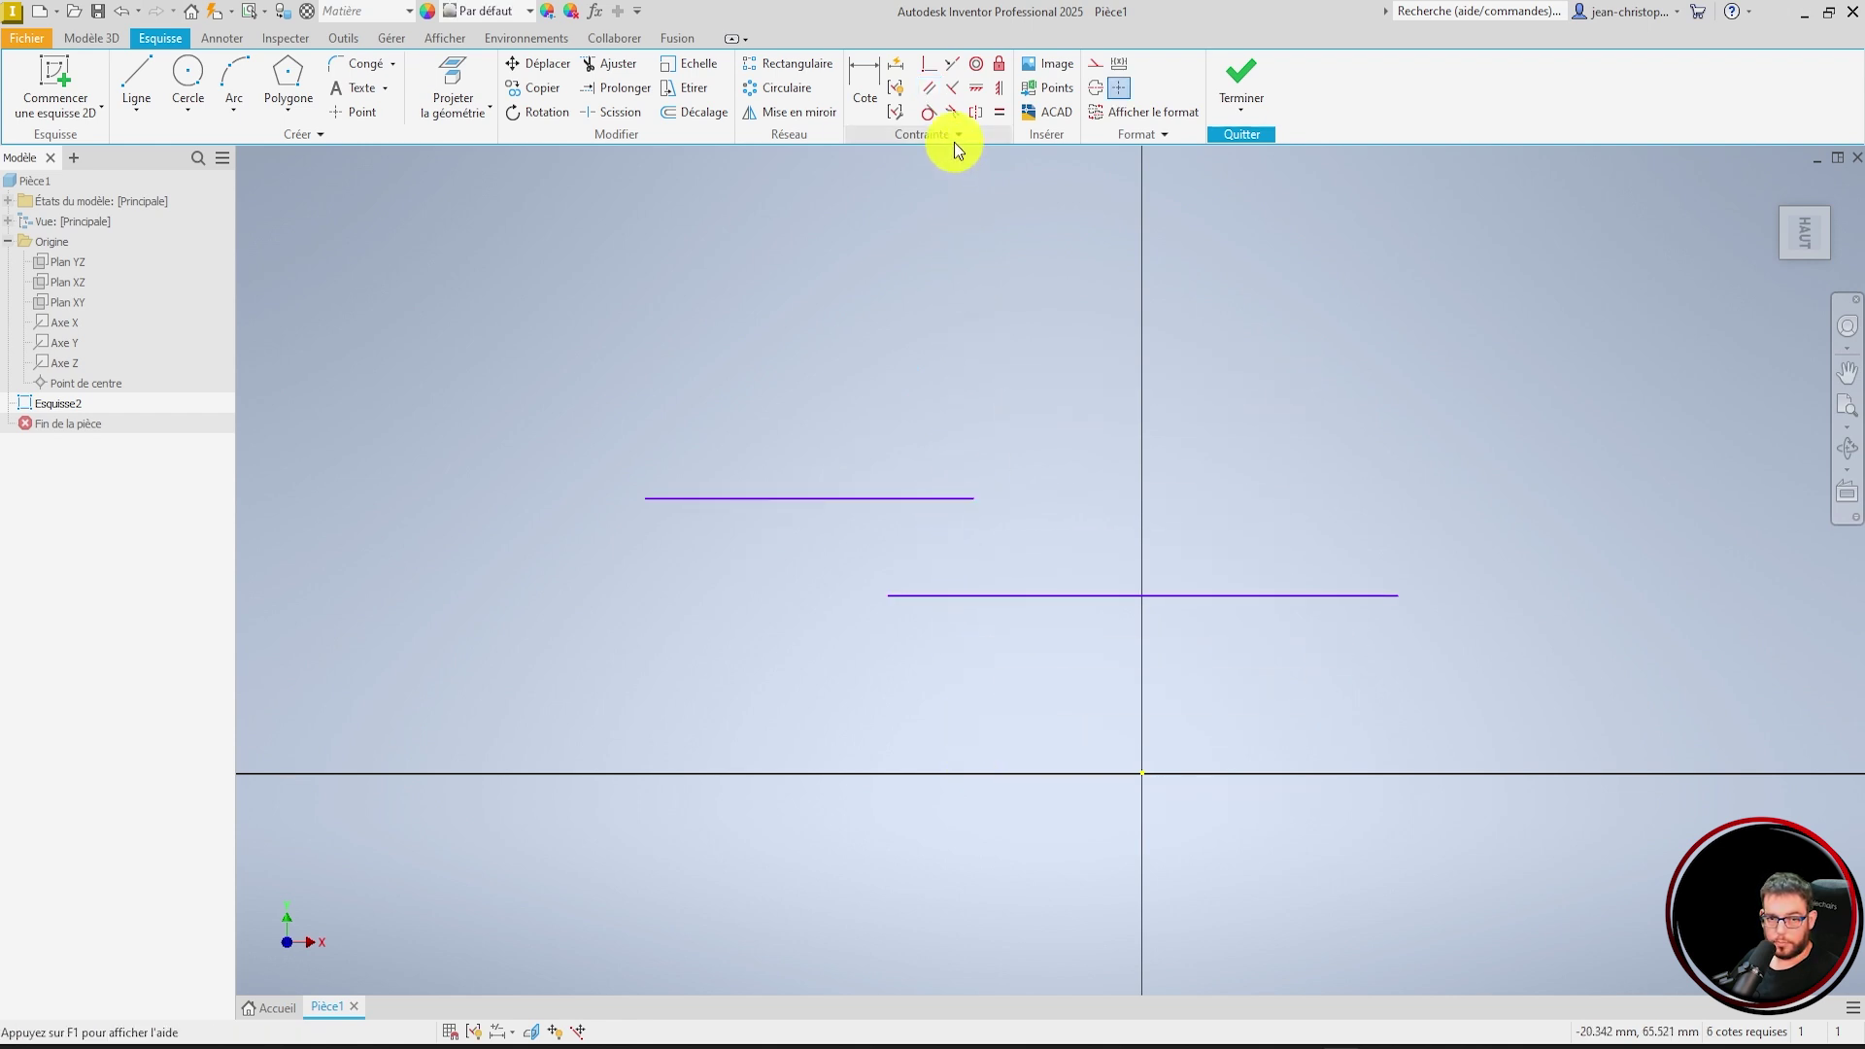
- Delete the upper parallel line and draw a separate line sloping down to the right above the remaining horizontal line's left end
left_click(855, 498)
key("Delete")
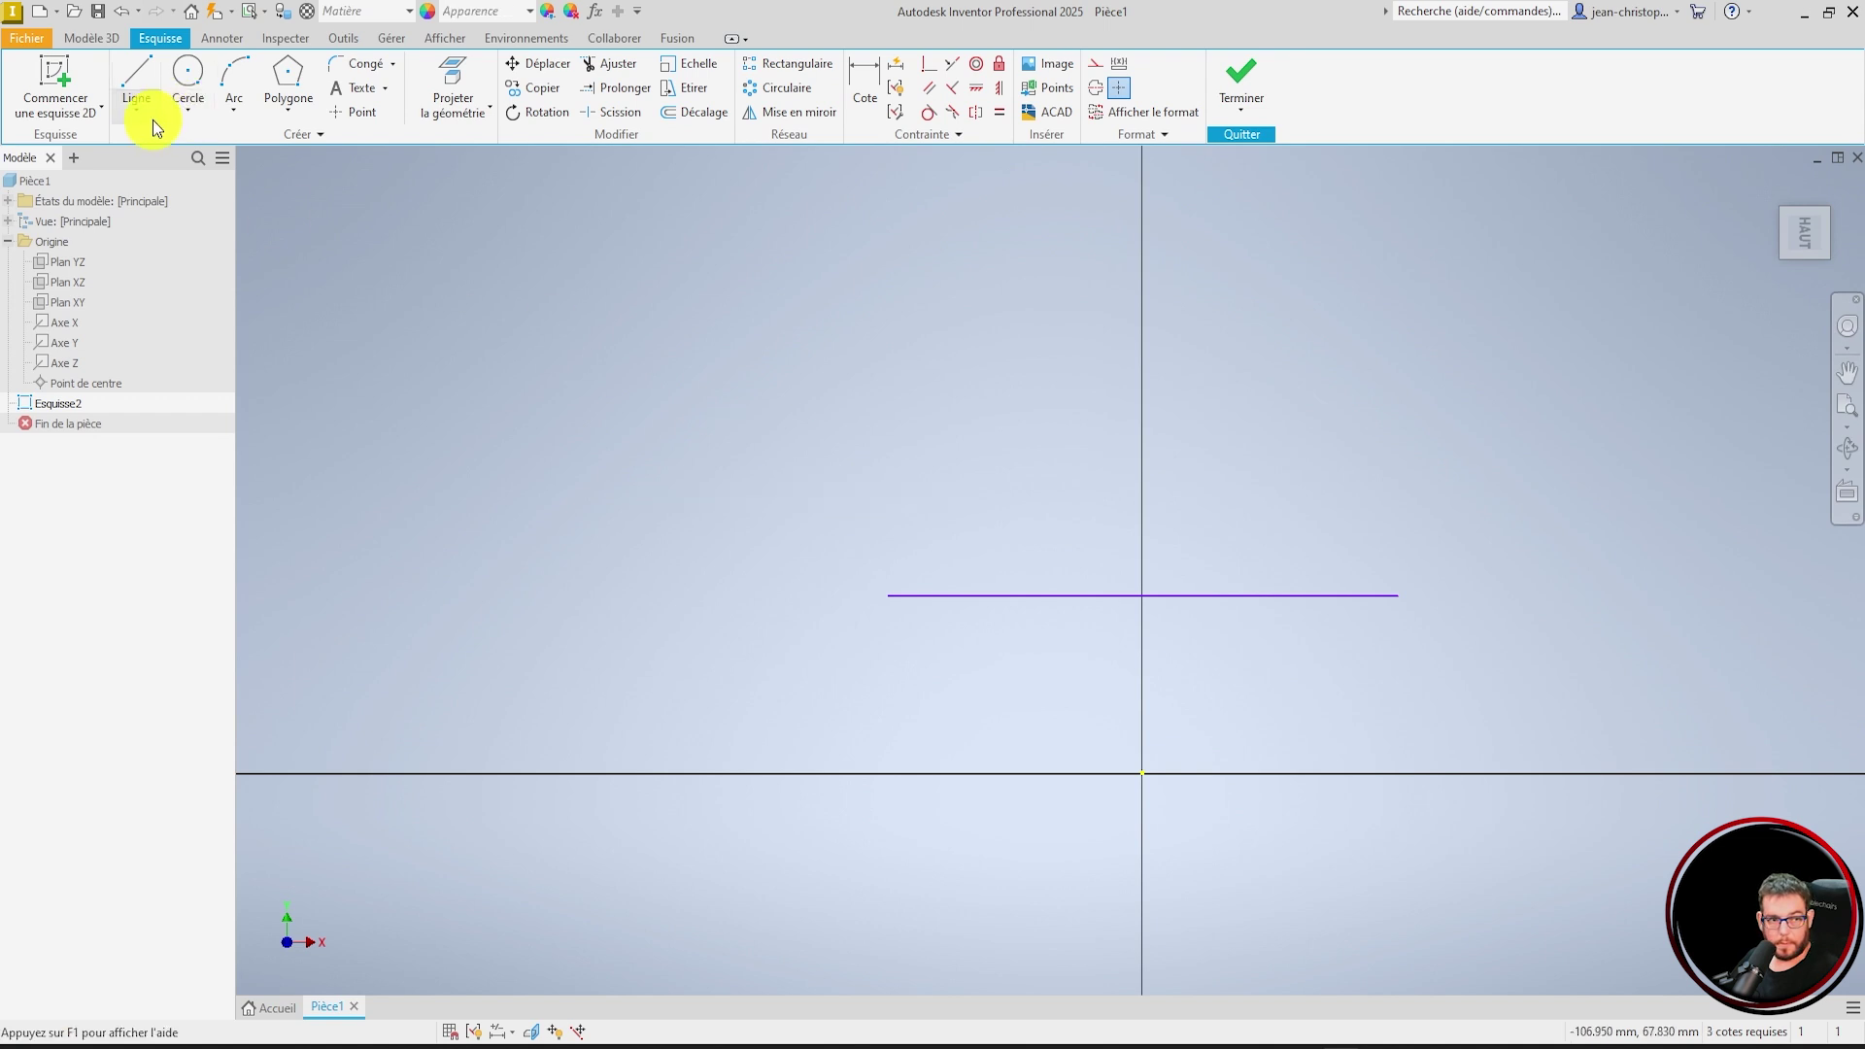
left_click(137, 78)
left_click(754, 265)
double_click(895, 489)
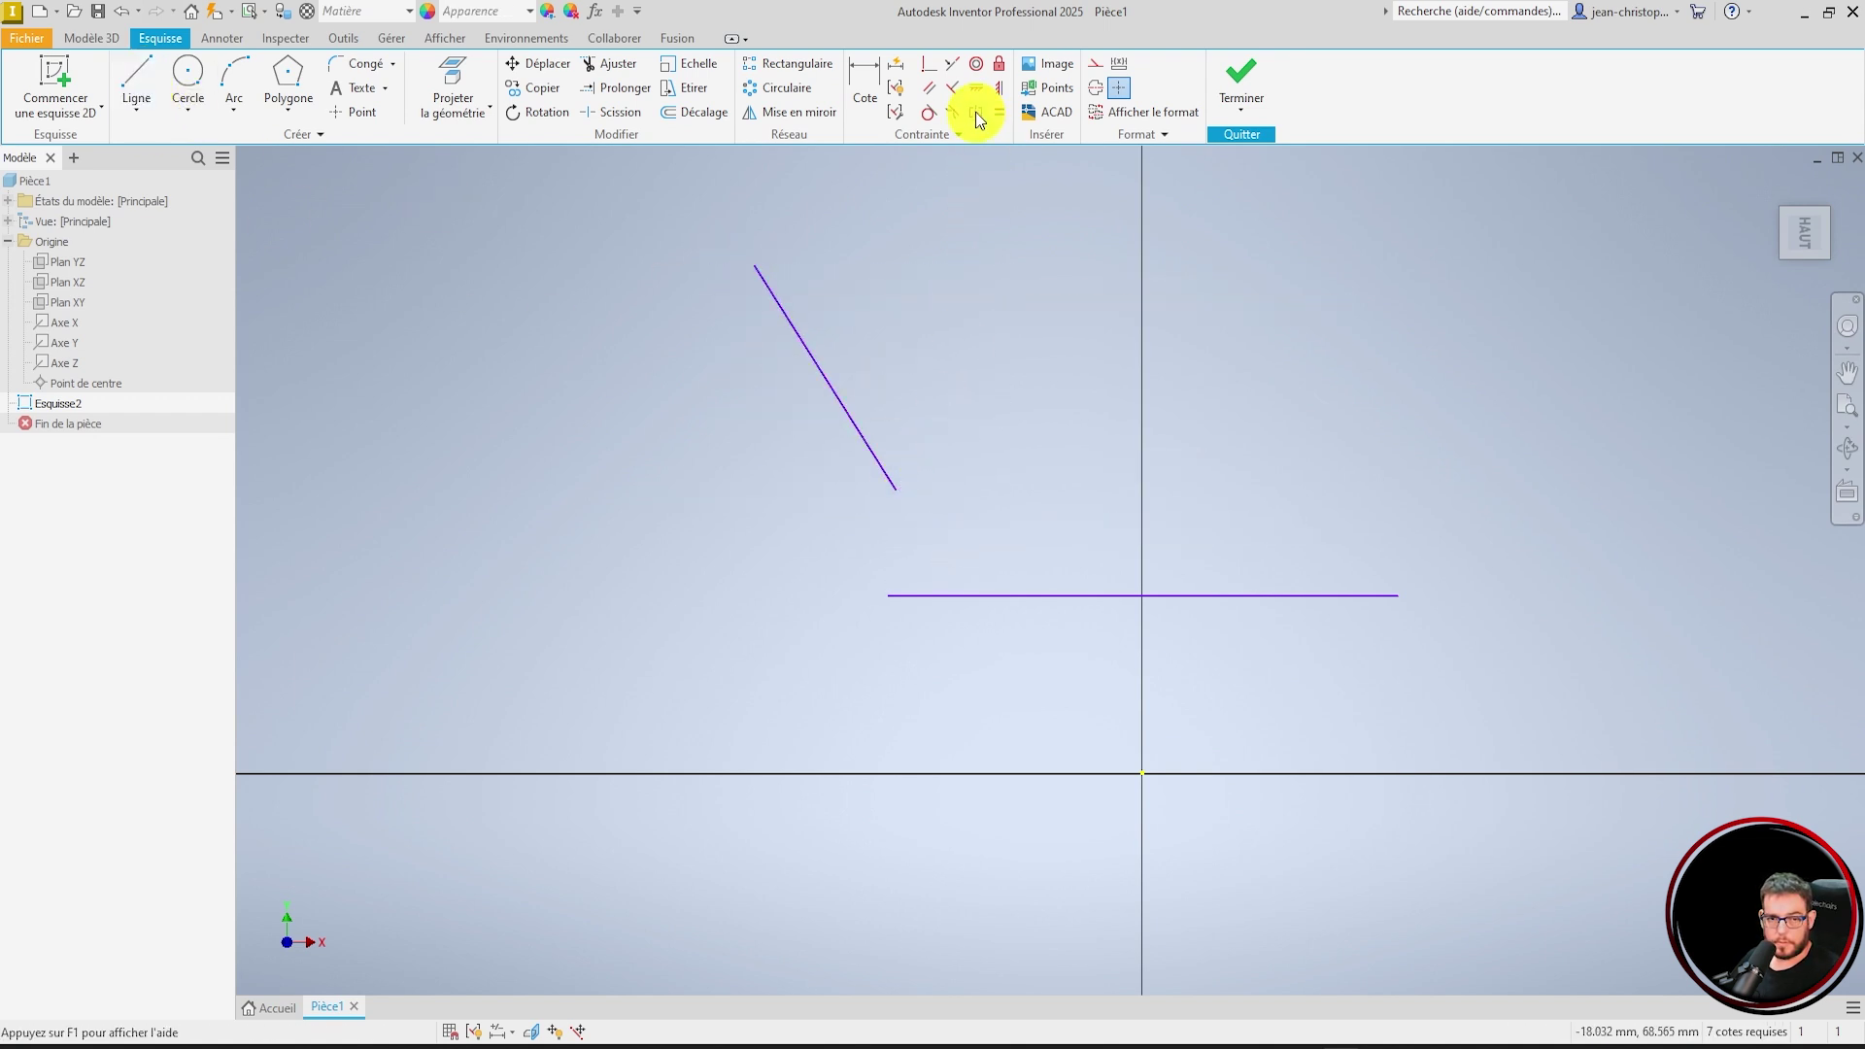
- Apply a perpendicular constraint between the sloping line and the horizontal line
left_click(954, 88)
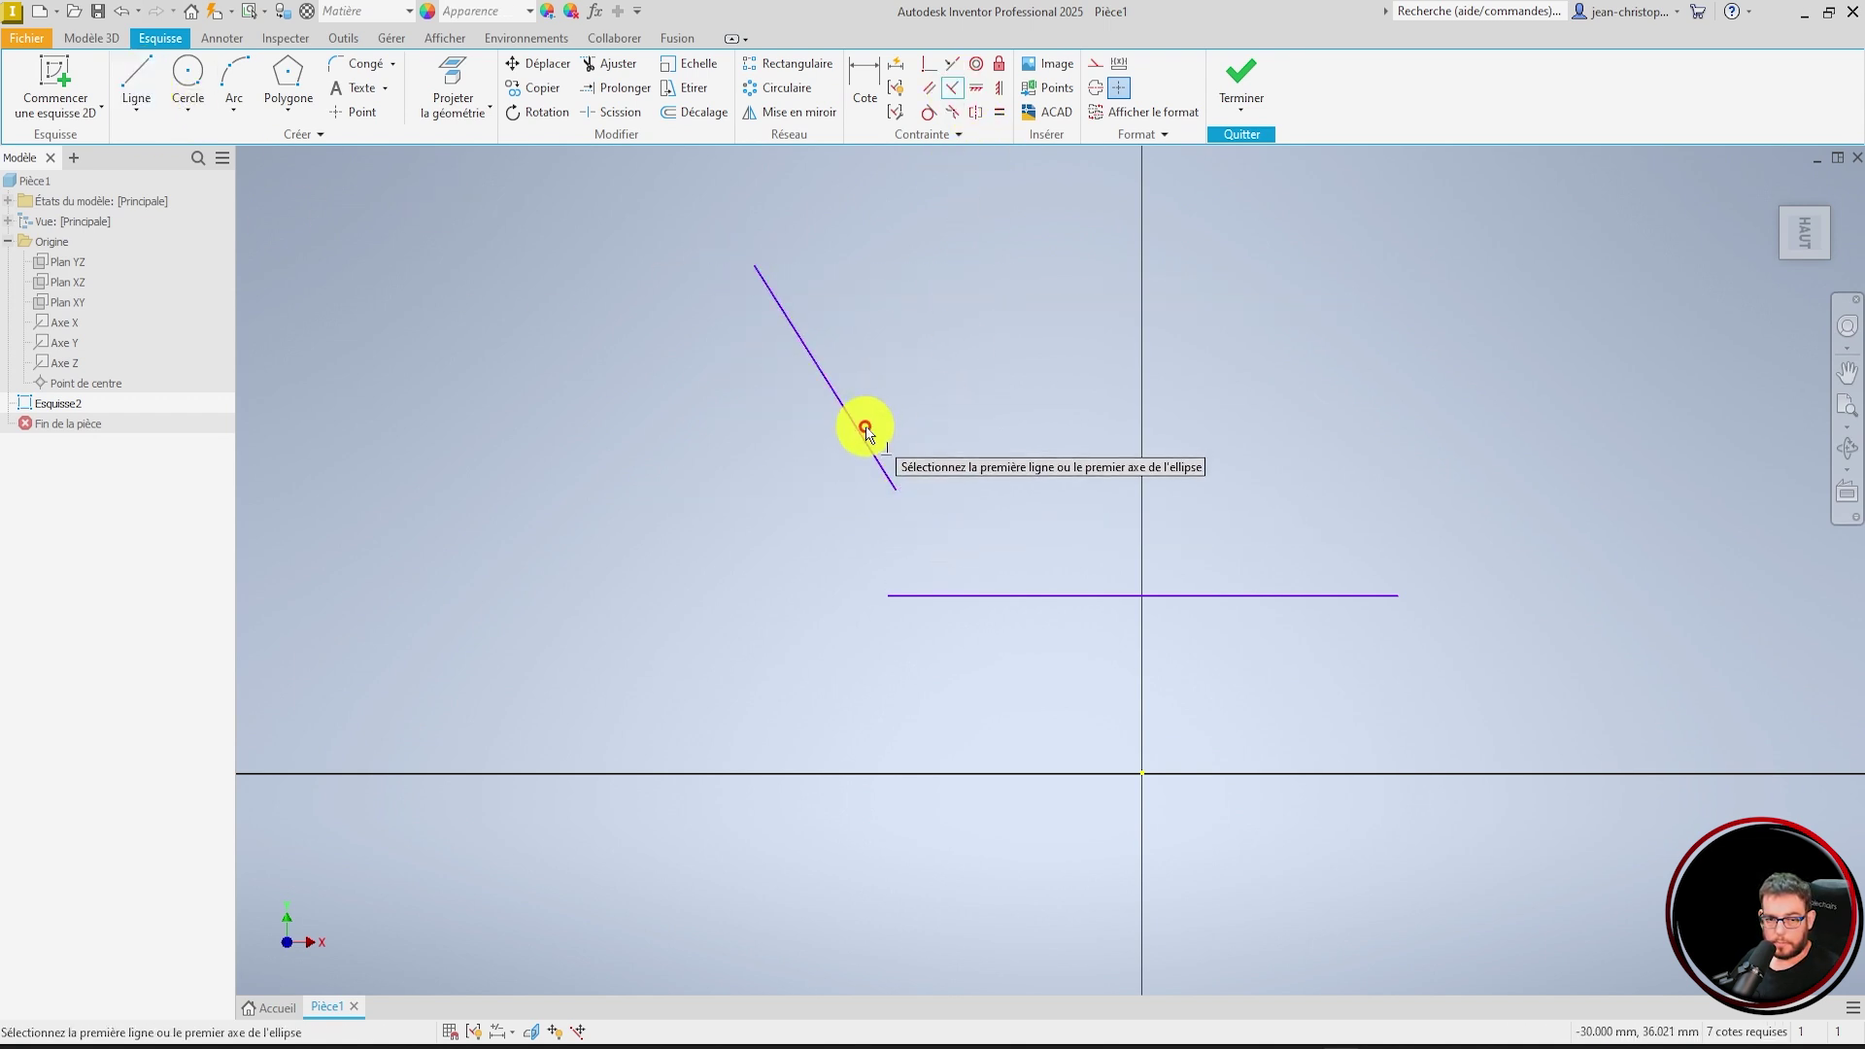
left_click(960, 596)
key("Escape")
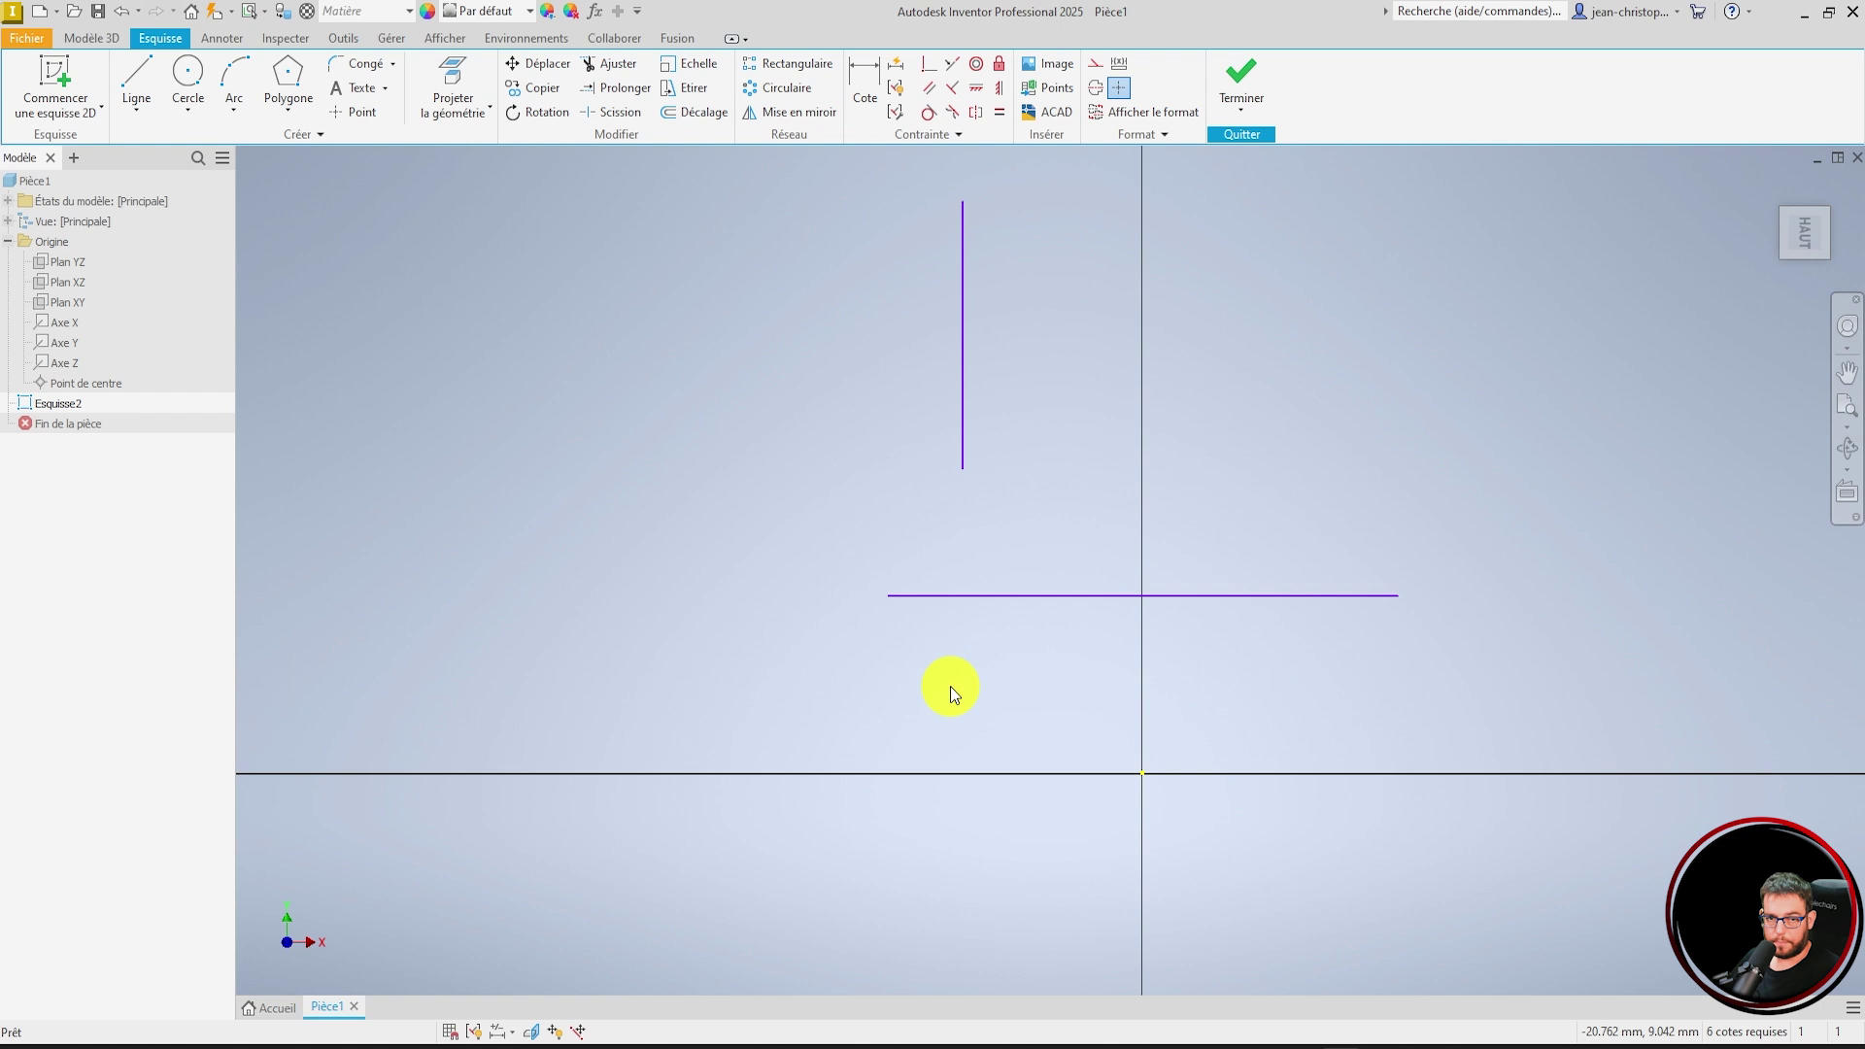
- Delete the horizontal line and the line perpendicular to it
left_click(969, 598)
key("Delete")
left_click_drag(1033, 450, 859, 322)
key("Delete")
- Draw a line sloping down to the right at the upper left of the origin, and a separate shorter line rising to the right below it
left_click(137, 85)
left_click(716, 395)
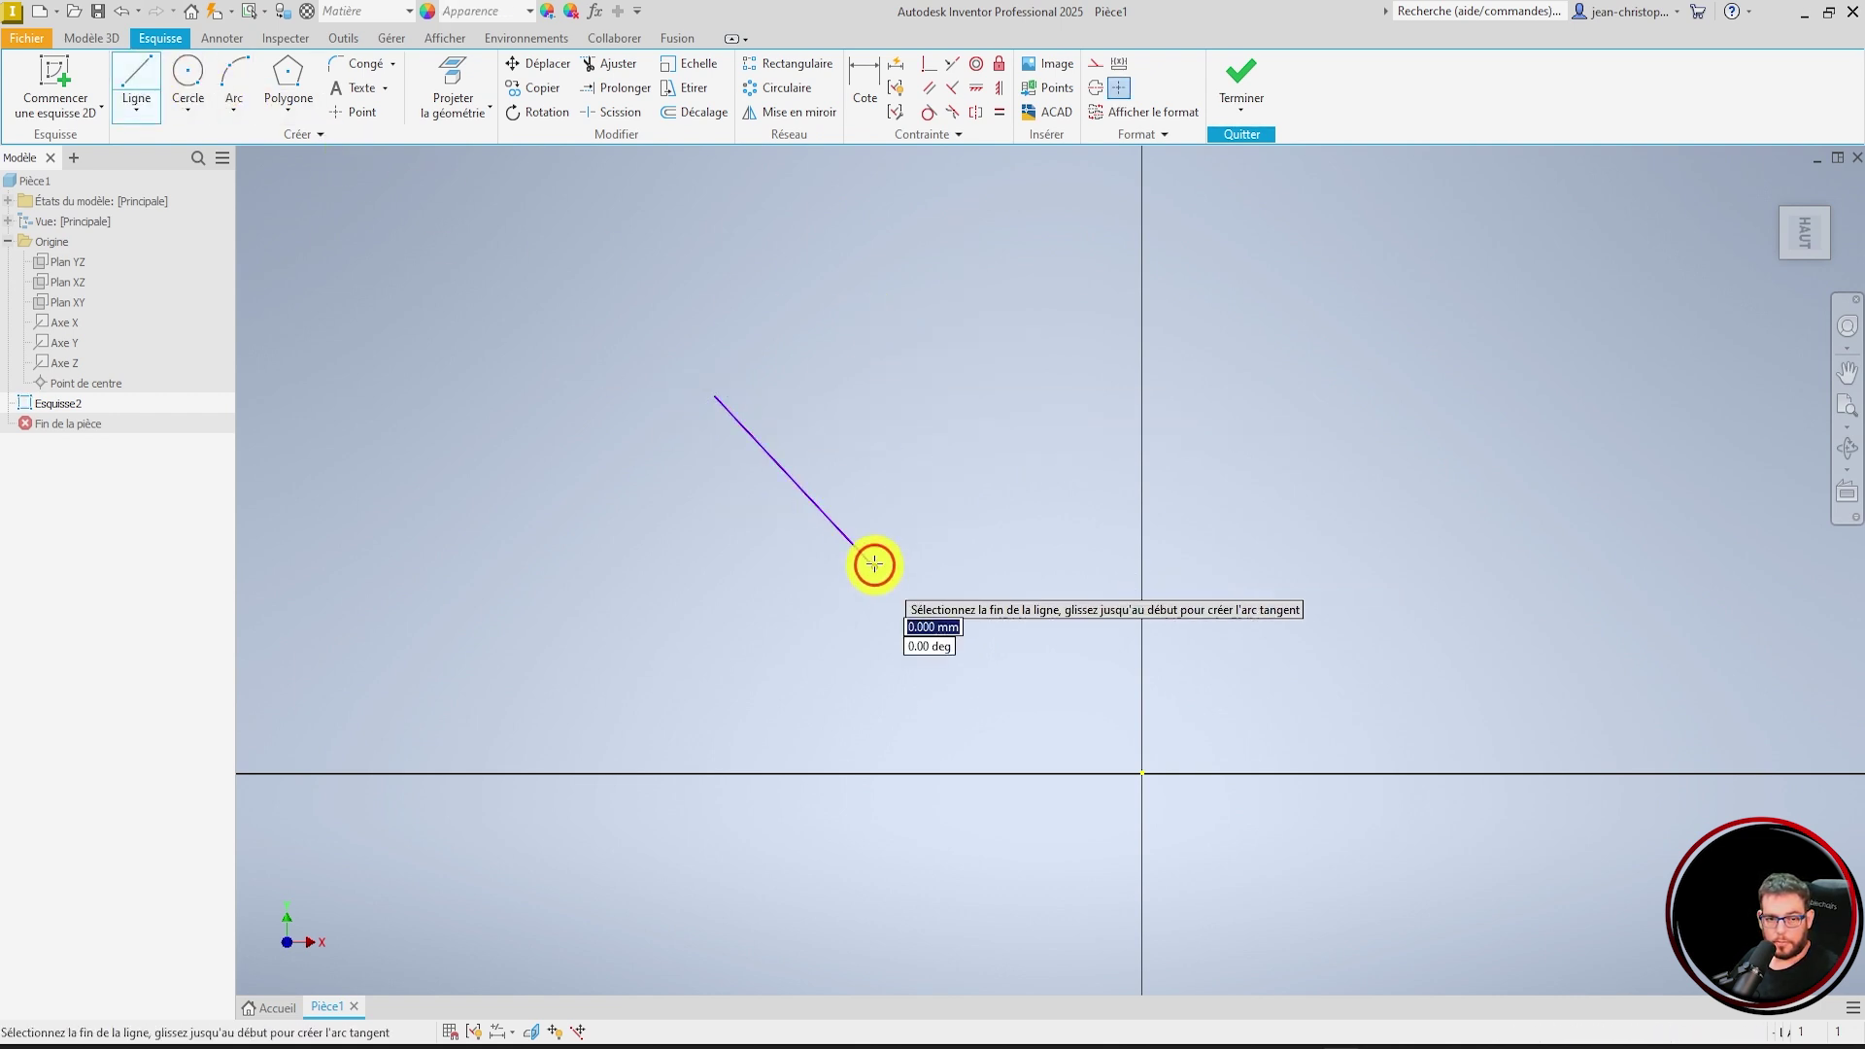
left_click(874, 566)
left_click(137, 76)
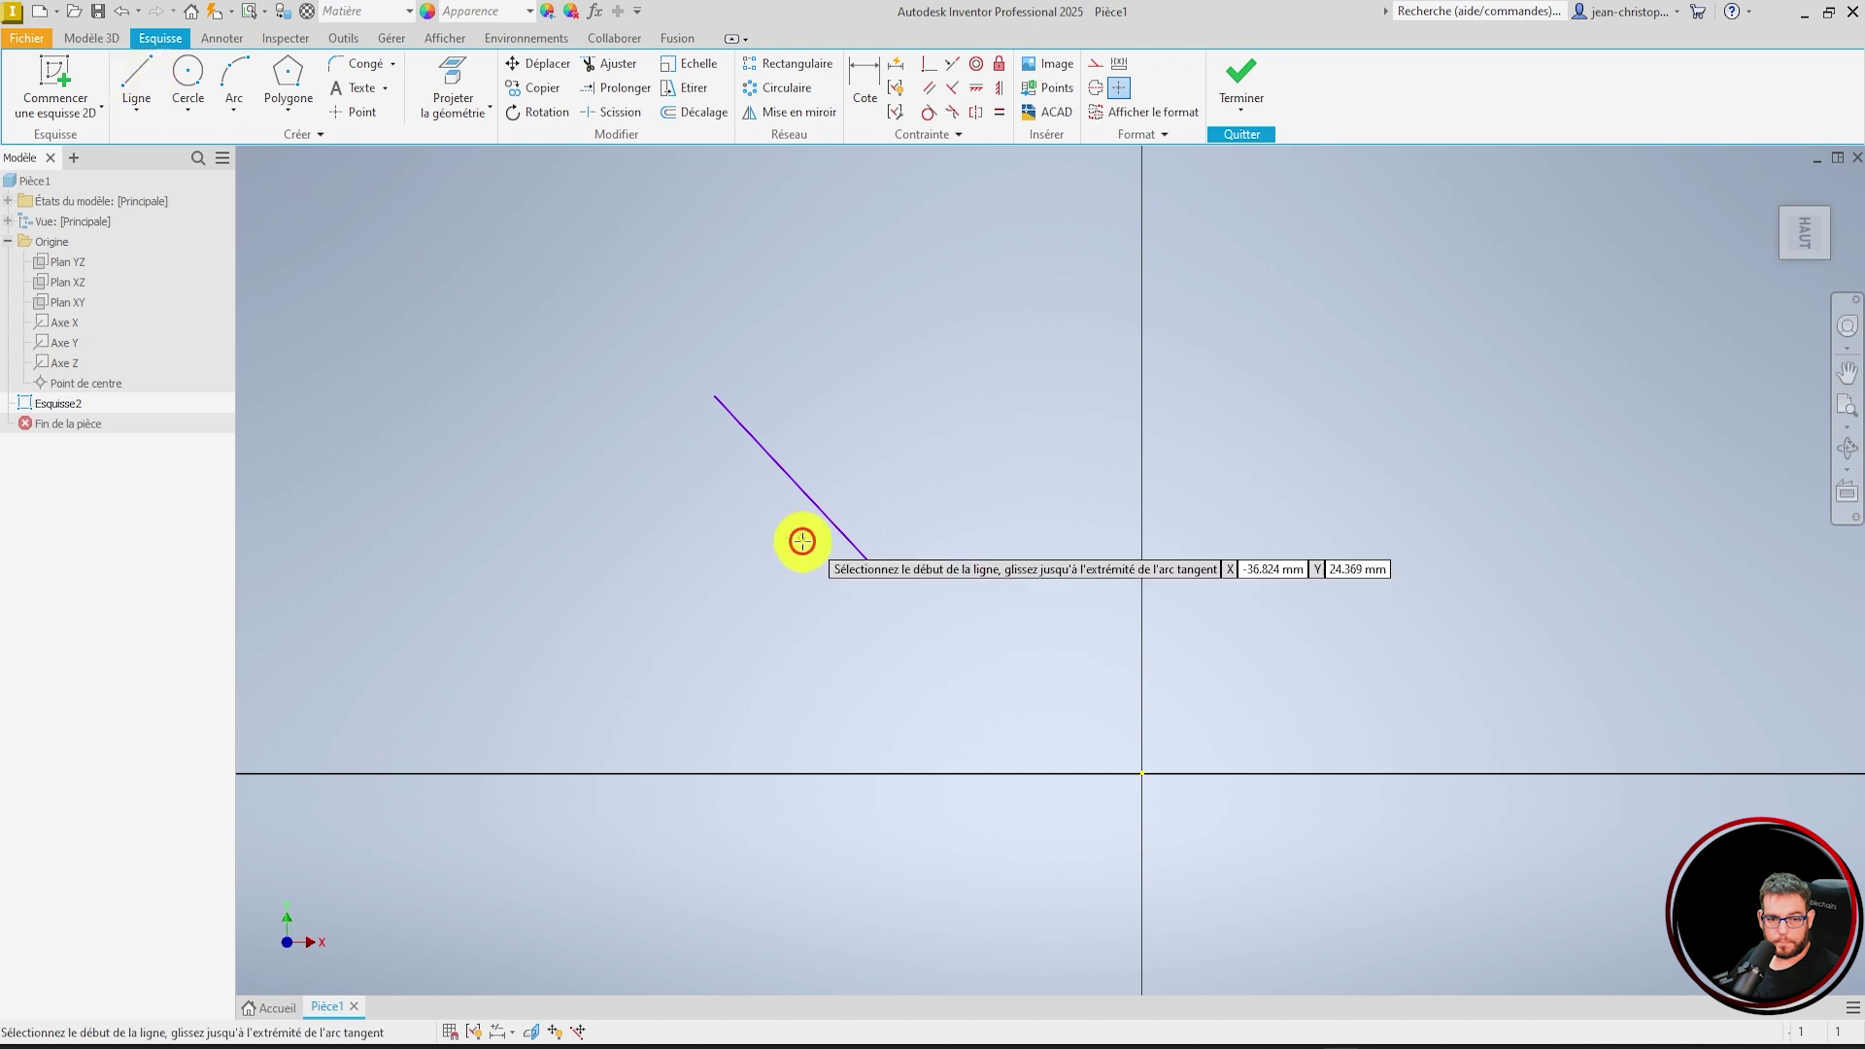
left_click(886, 710)
left_click(1040, 632)
key("Escape")
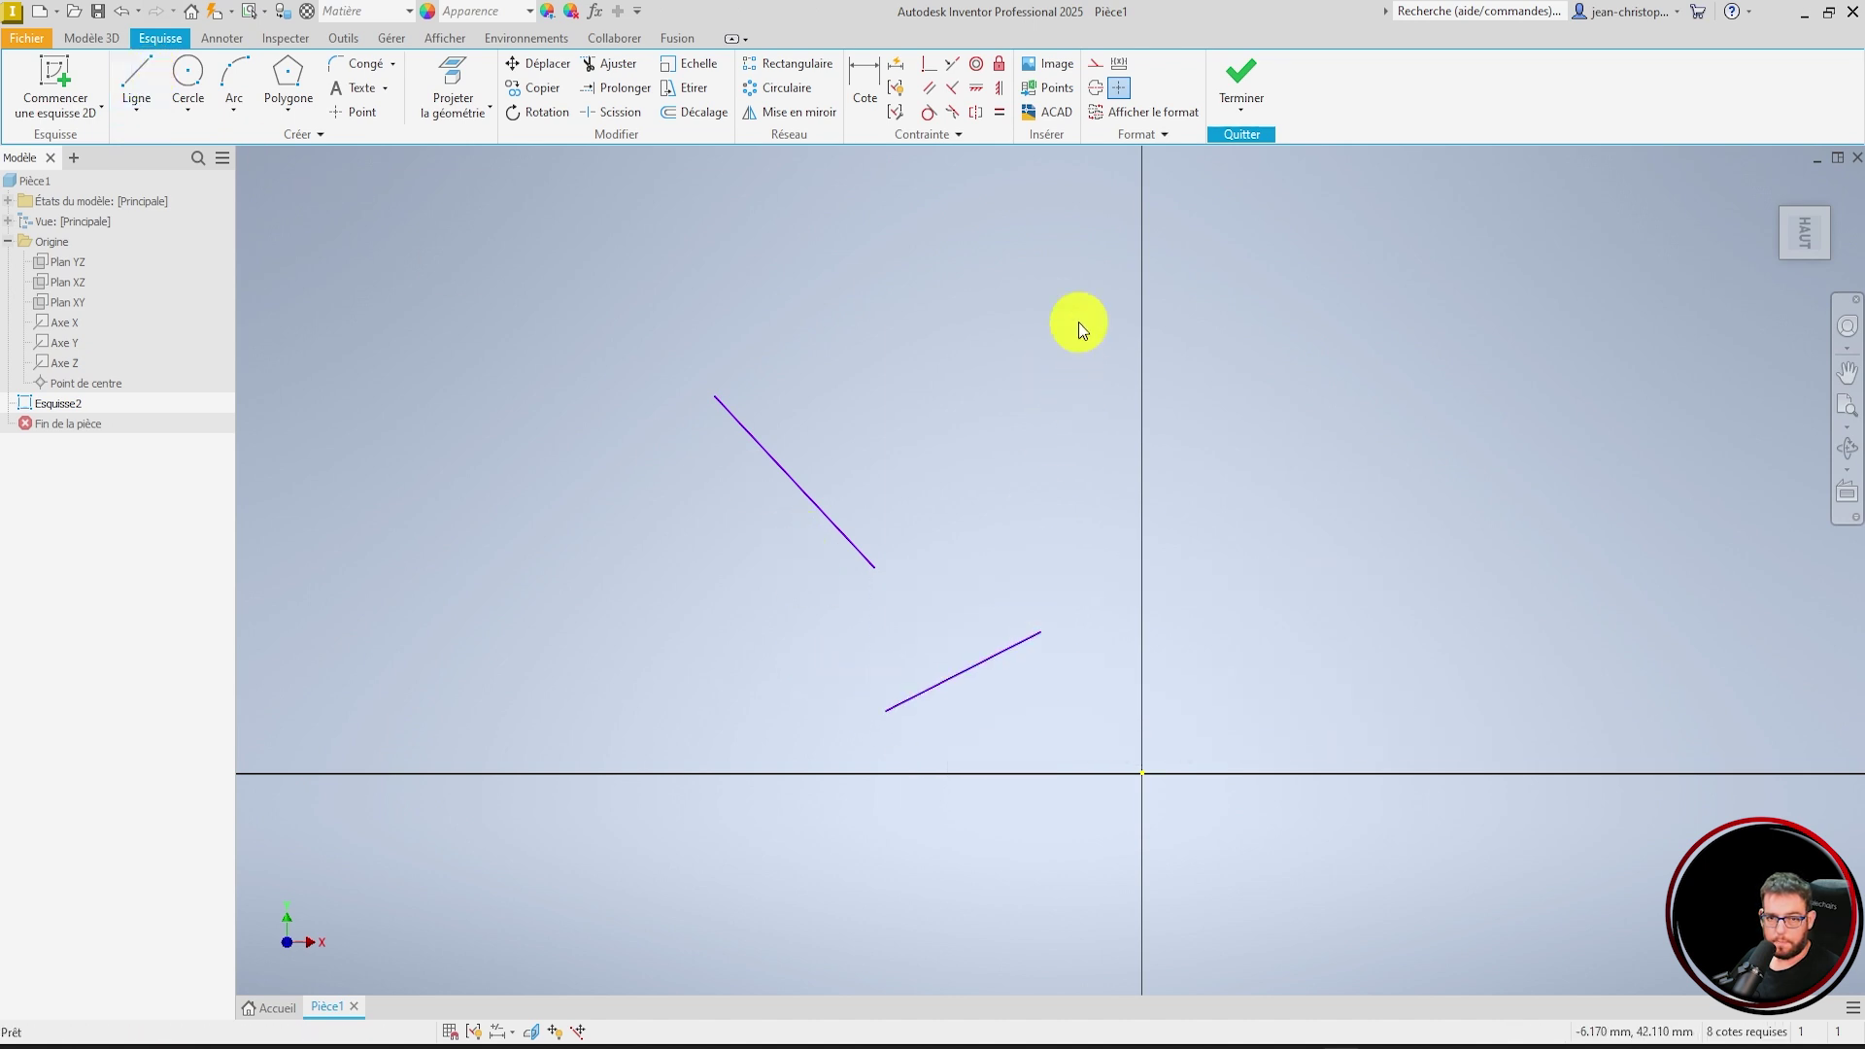
- Apply a vertical constraint to the upper line and a horizontal constraint to the lower line
left_click(997, 90)
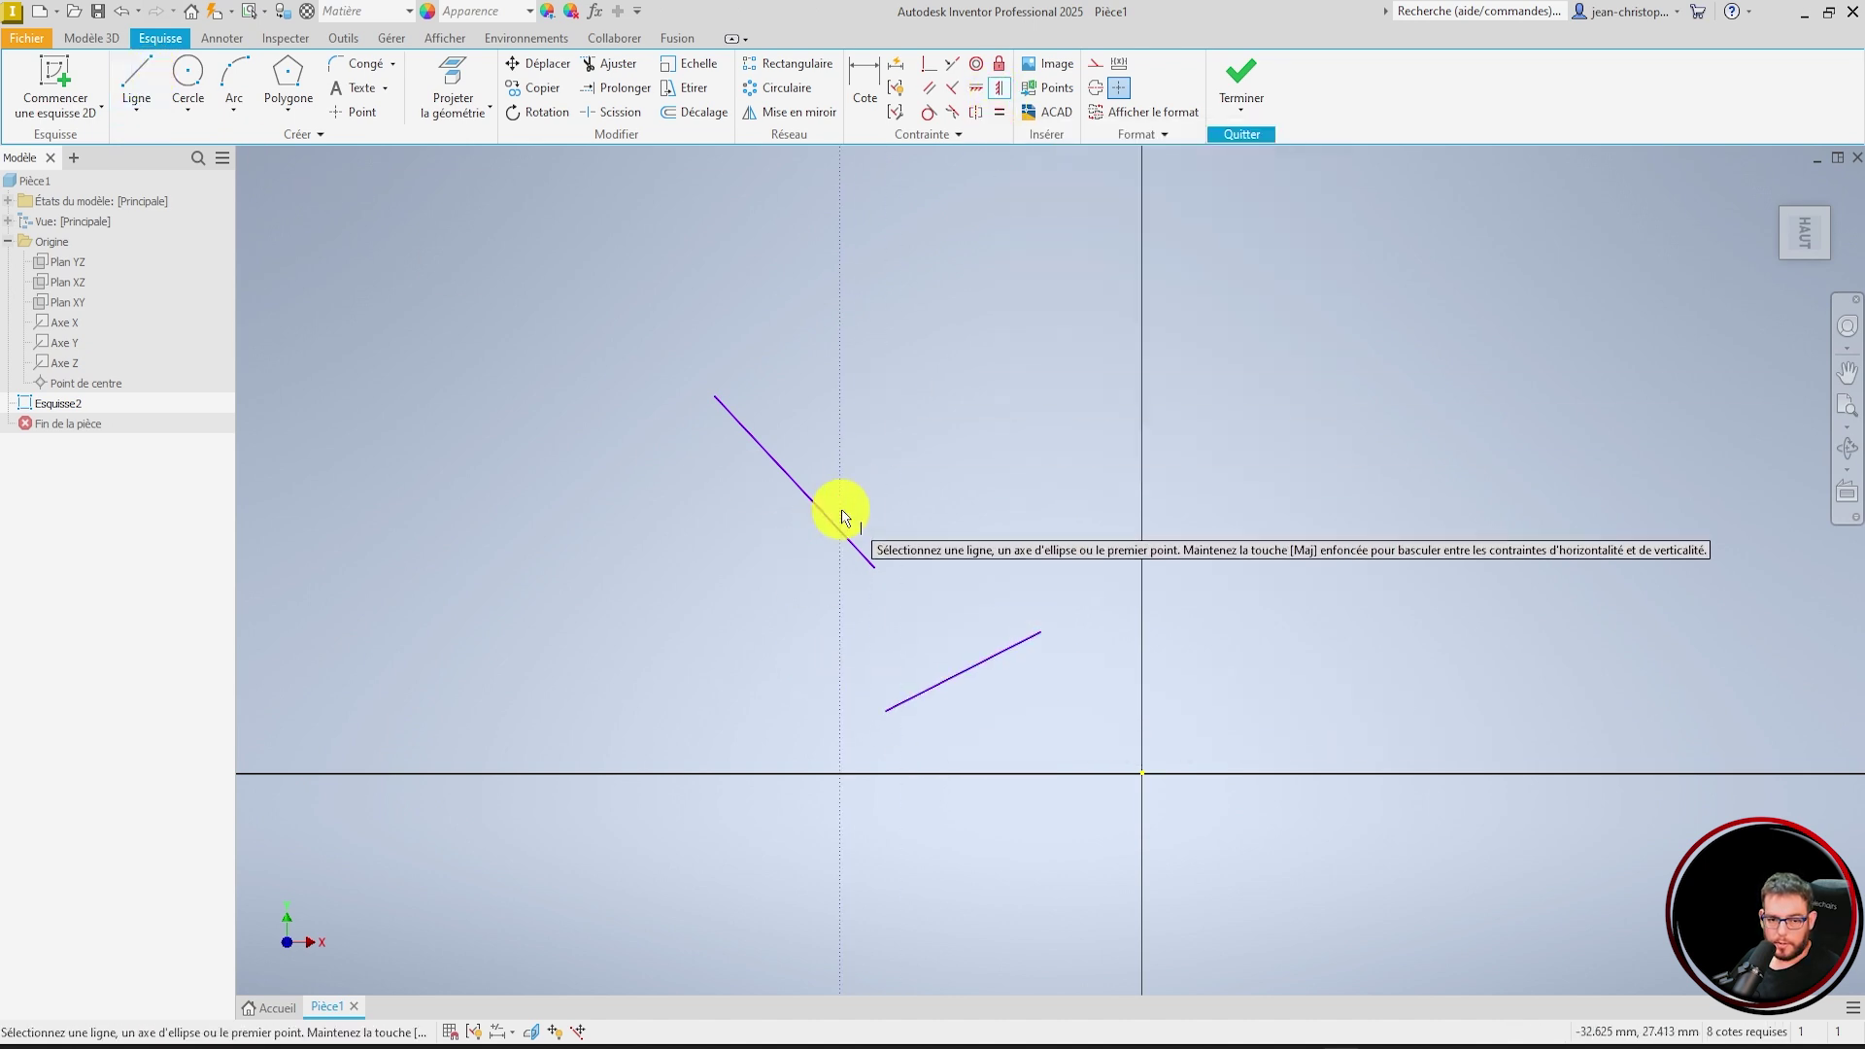
left_click(837, 529)
left_click(979, 89)
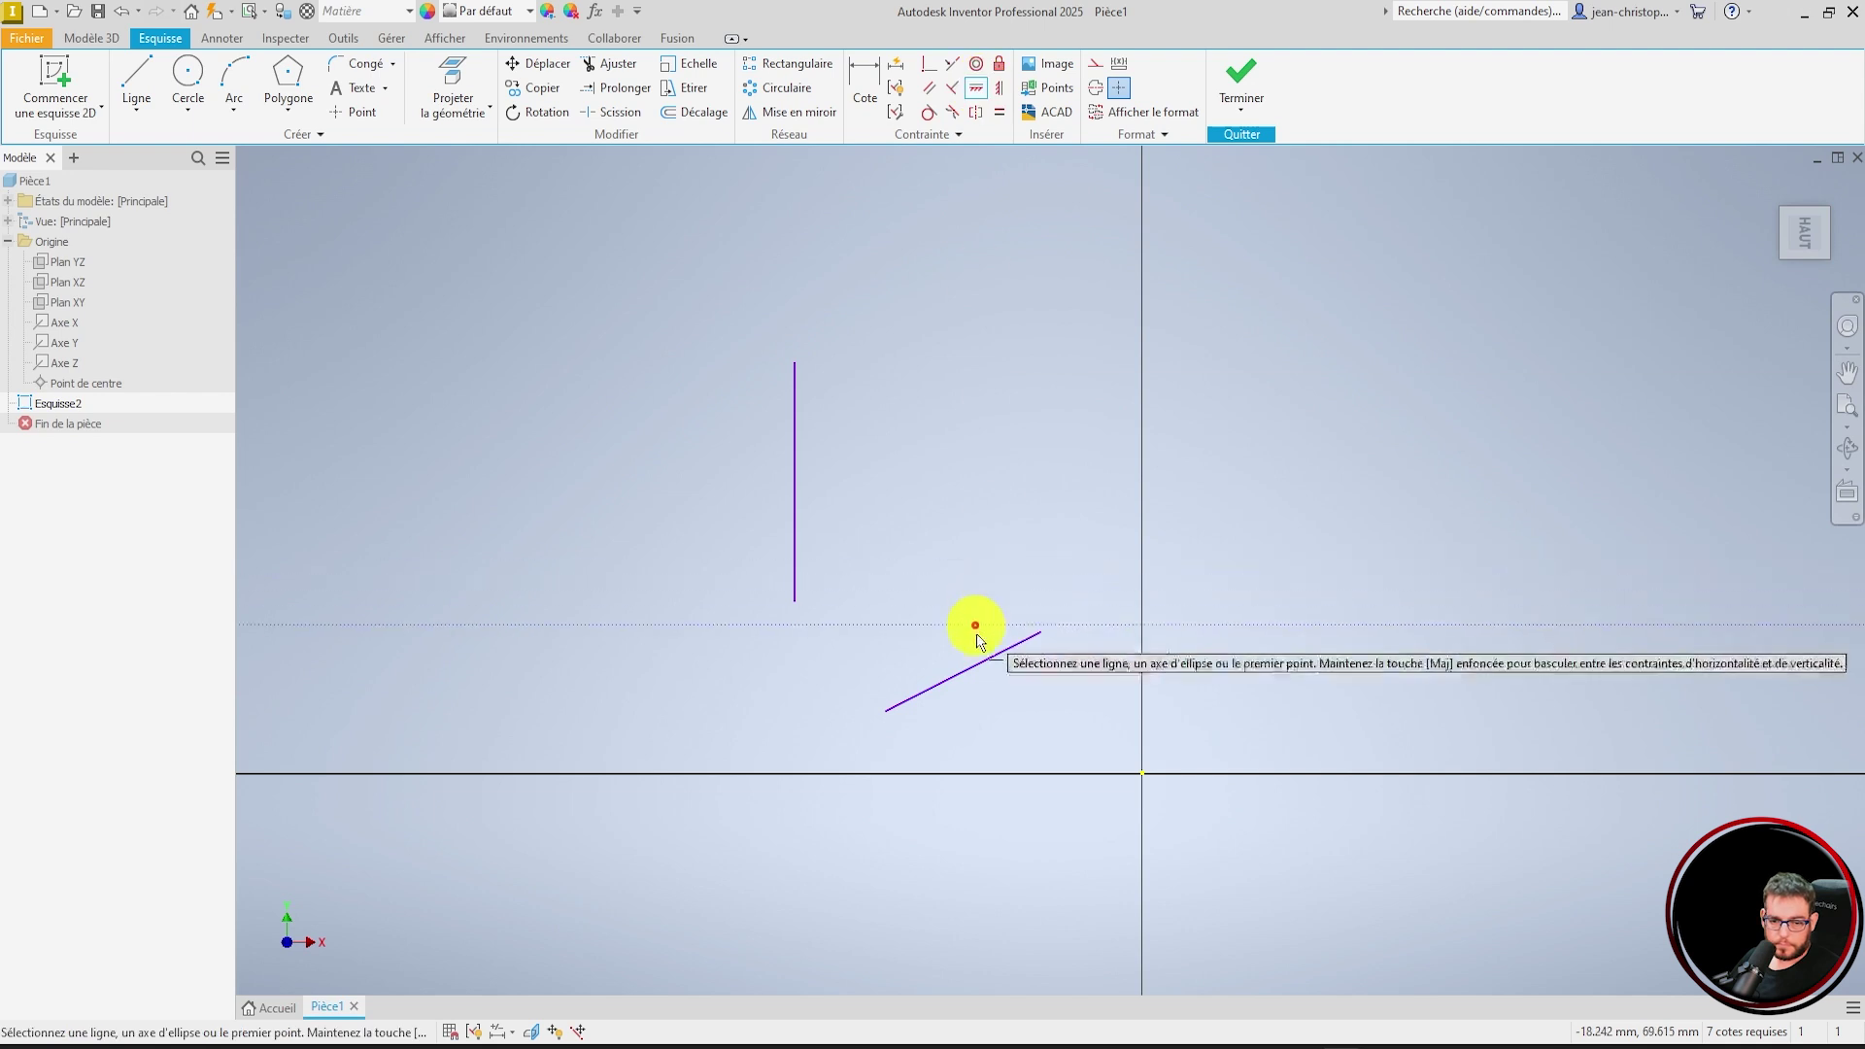
left_click(970, 667)
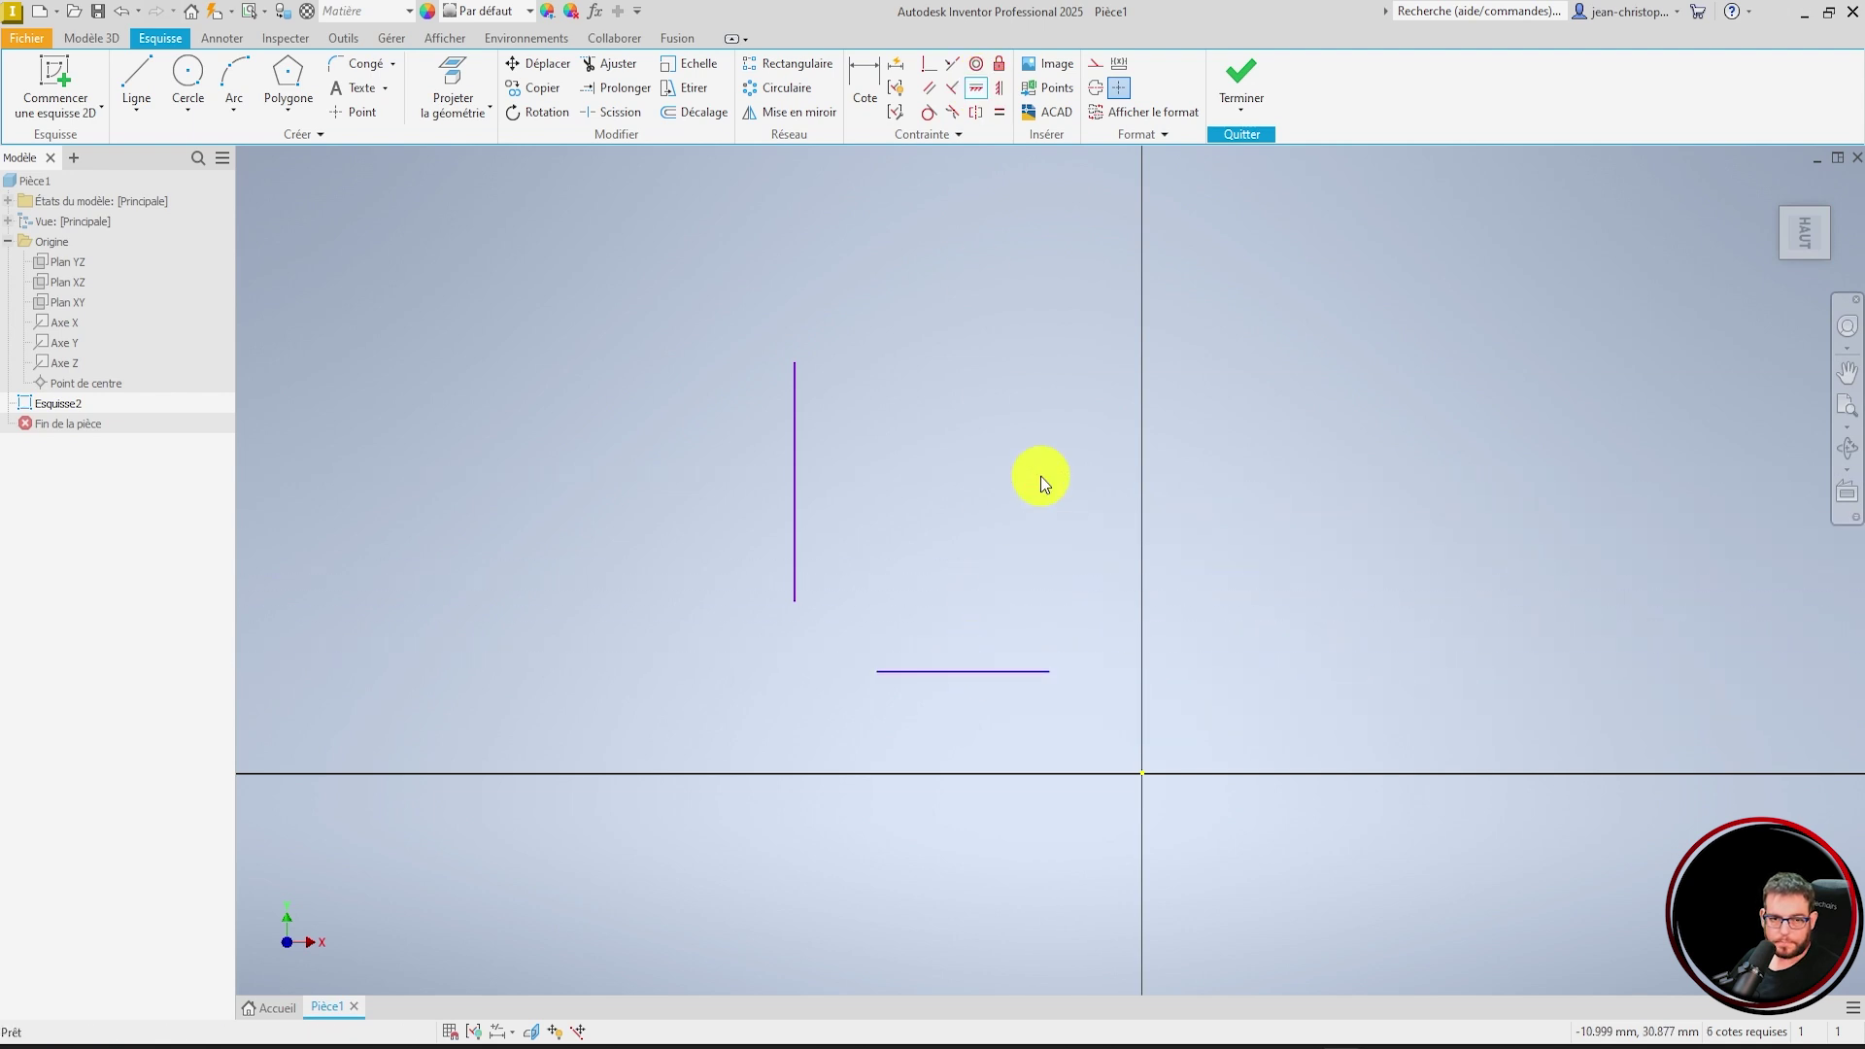
key("Escape")
- Delete the vertical and horizontal lines, and draw a circle centred on the origin
left_click_drag(999, 728, 728, 367)
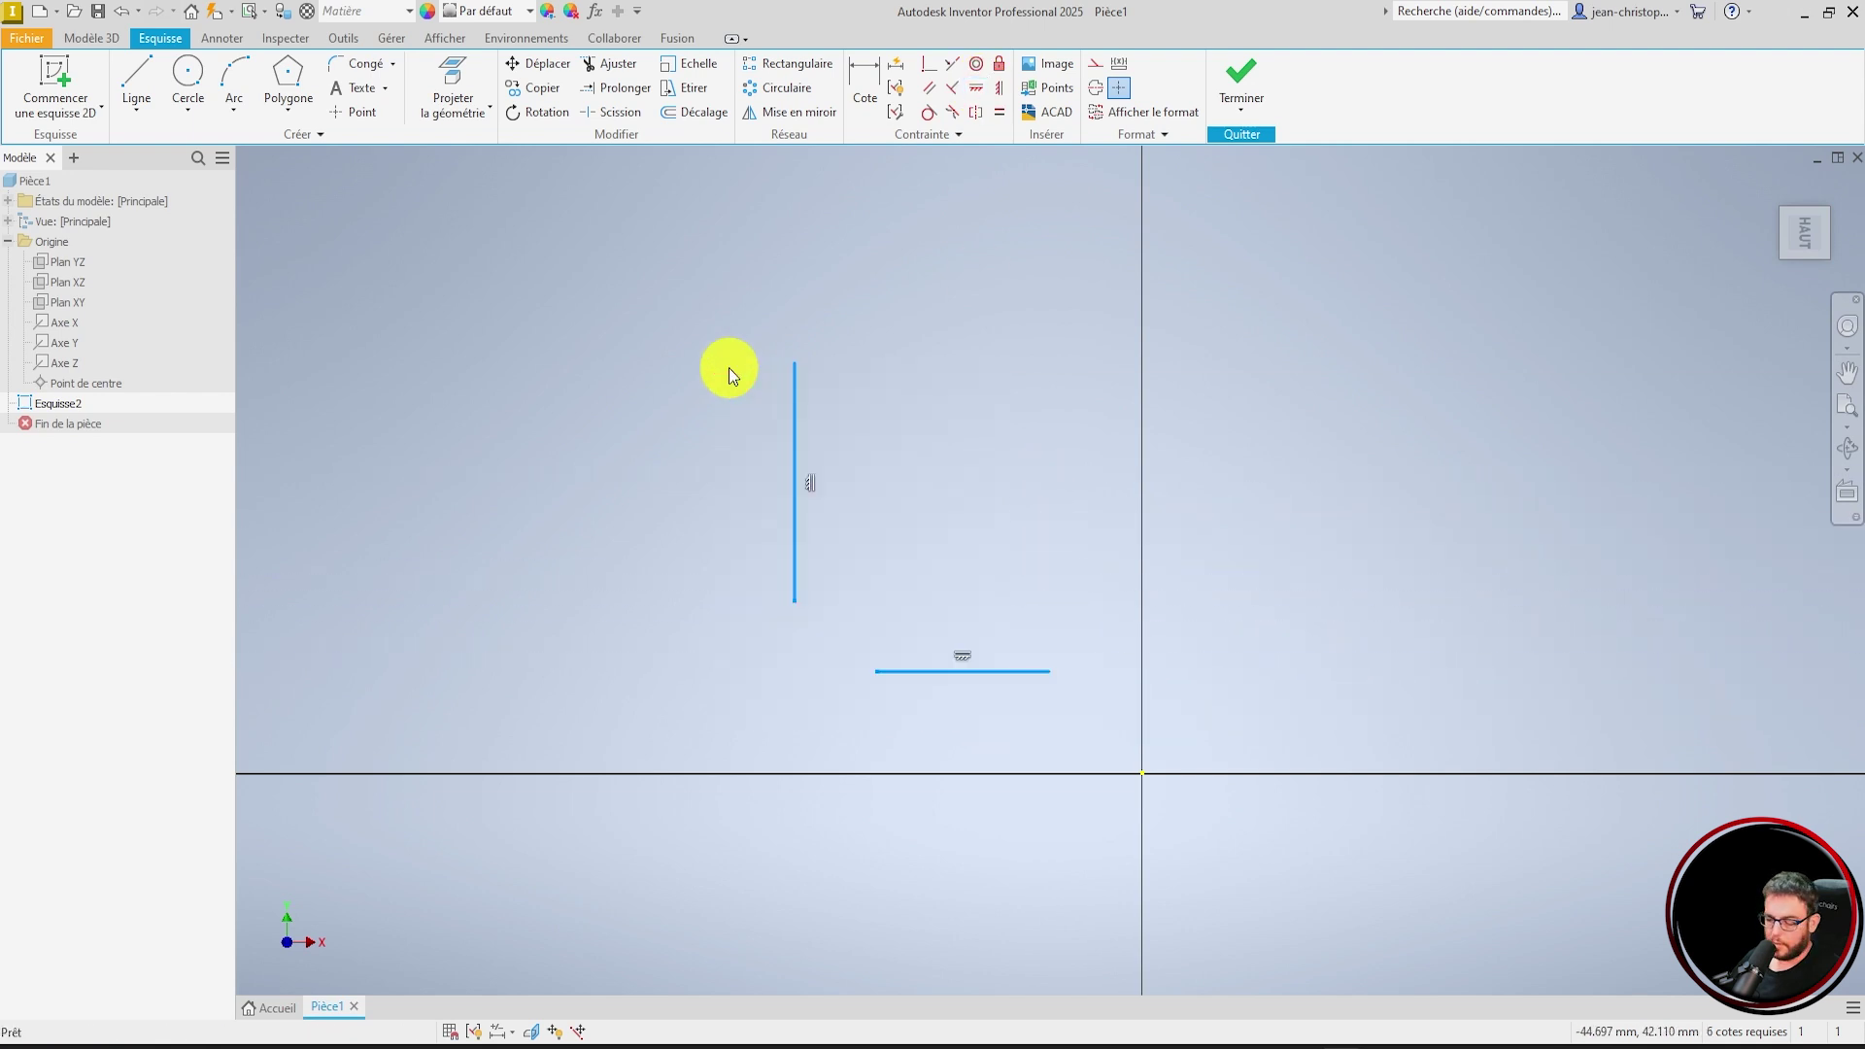
key("Delete")
left_click(188, 74)
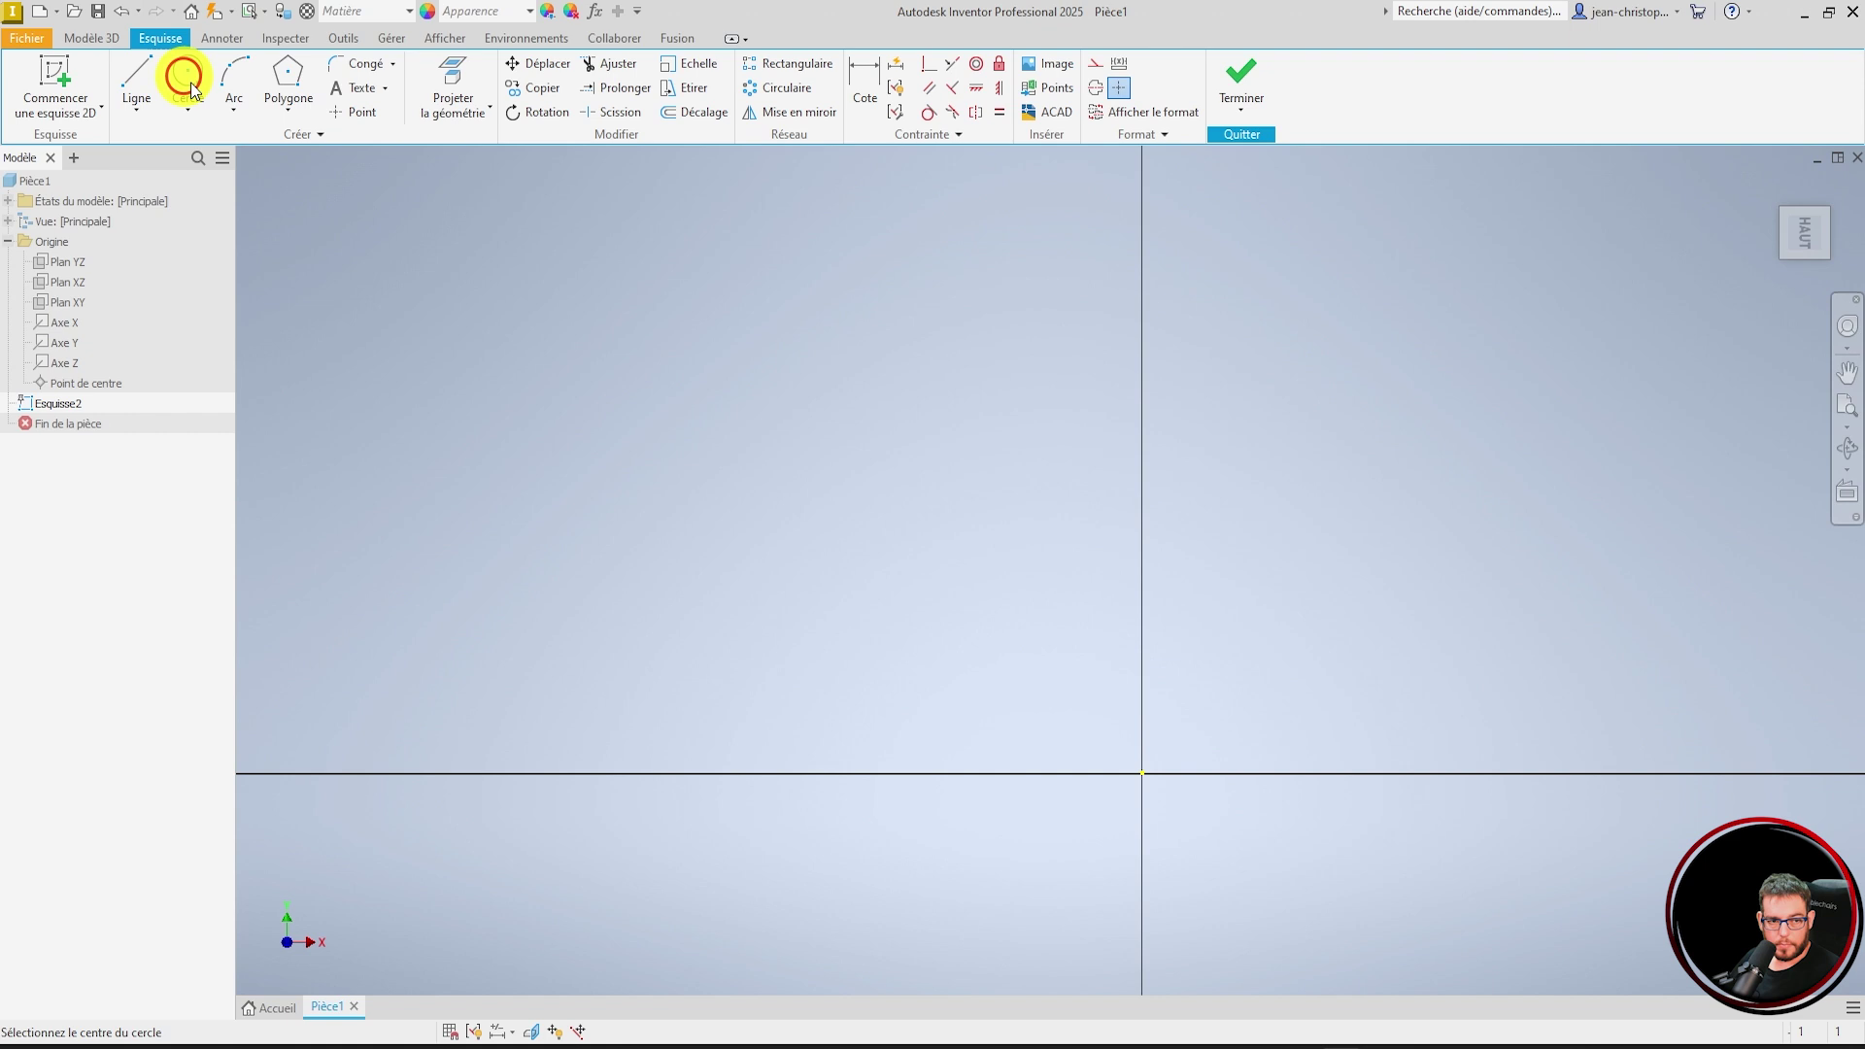
left_click(1143, 773)
left_click(1229, 612)
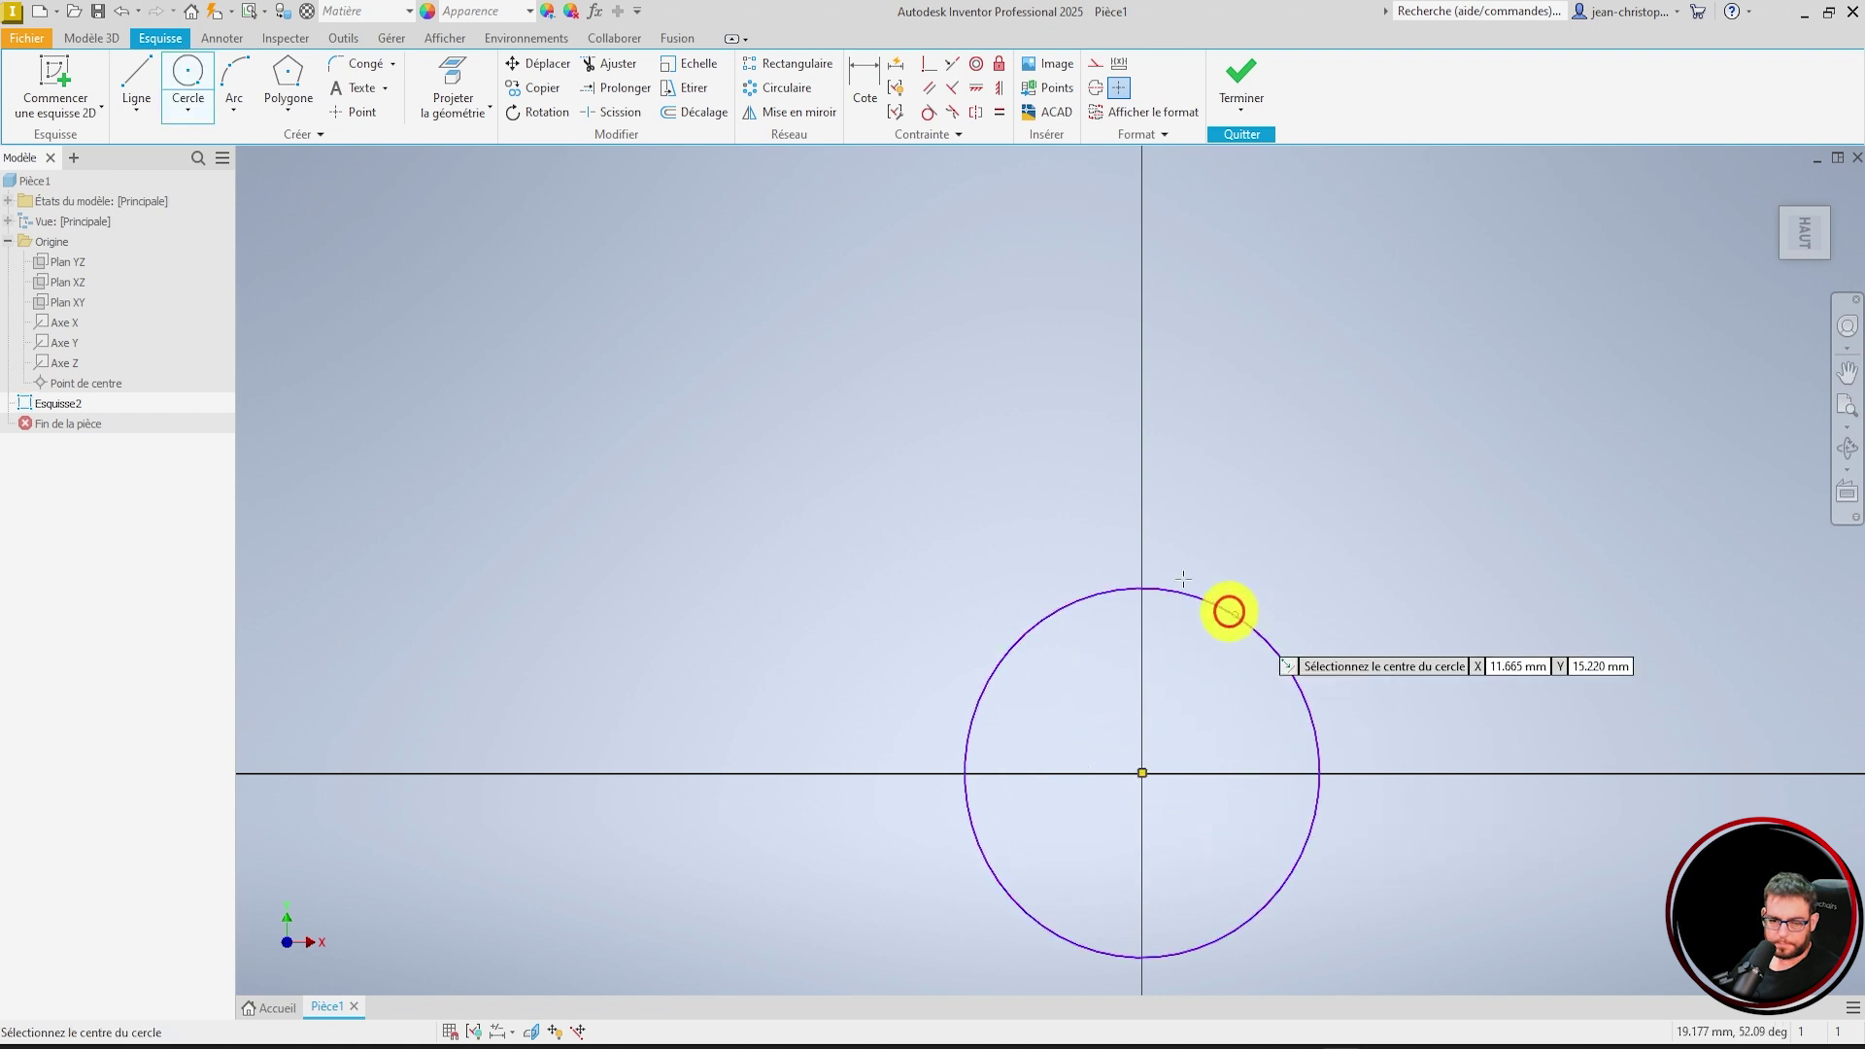
- Draw a line about 34 mm long above and to the right of the circle, rising to the right
left_click(136, 76)
left_click(1284, 503)
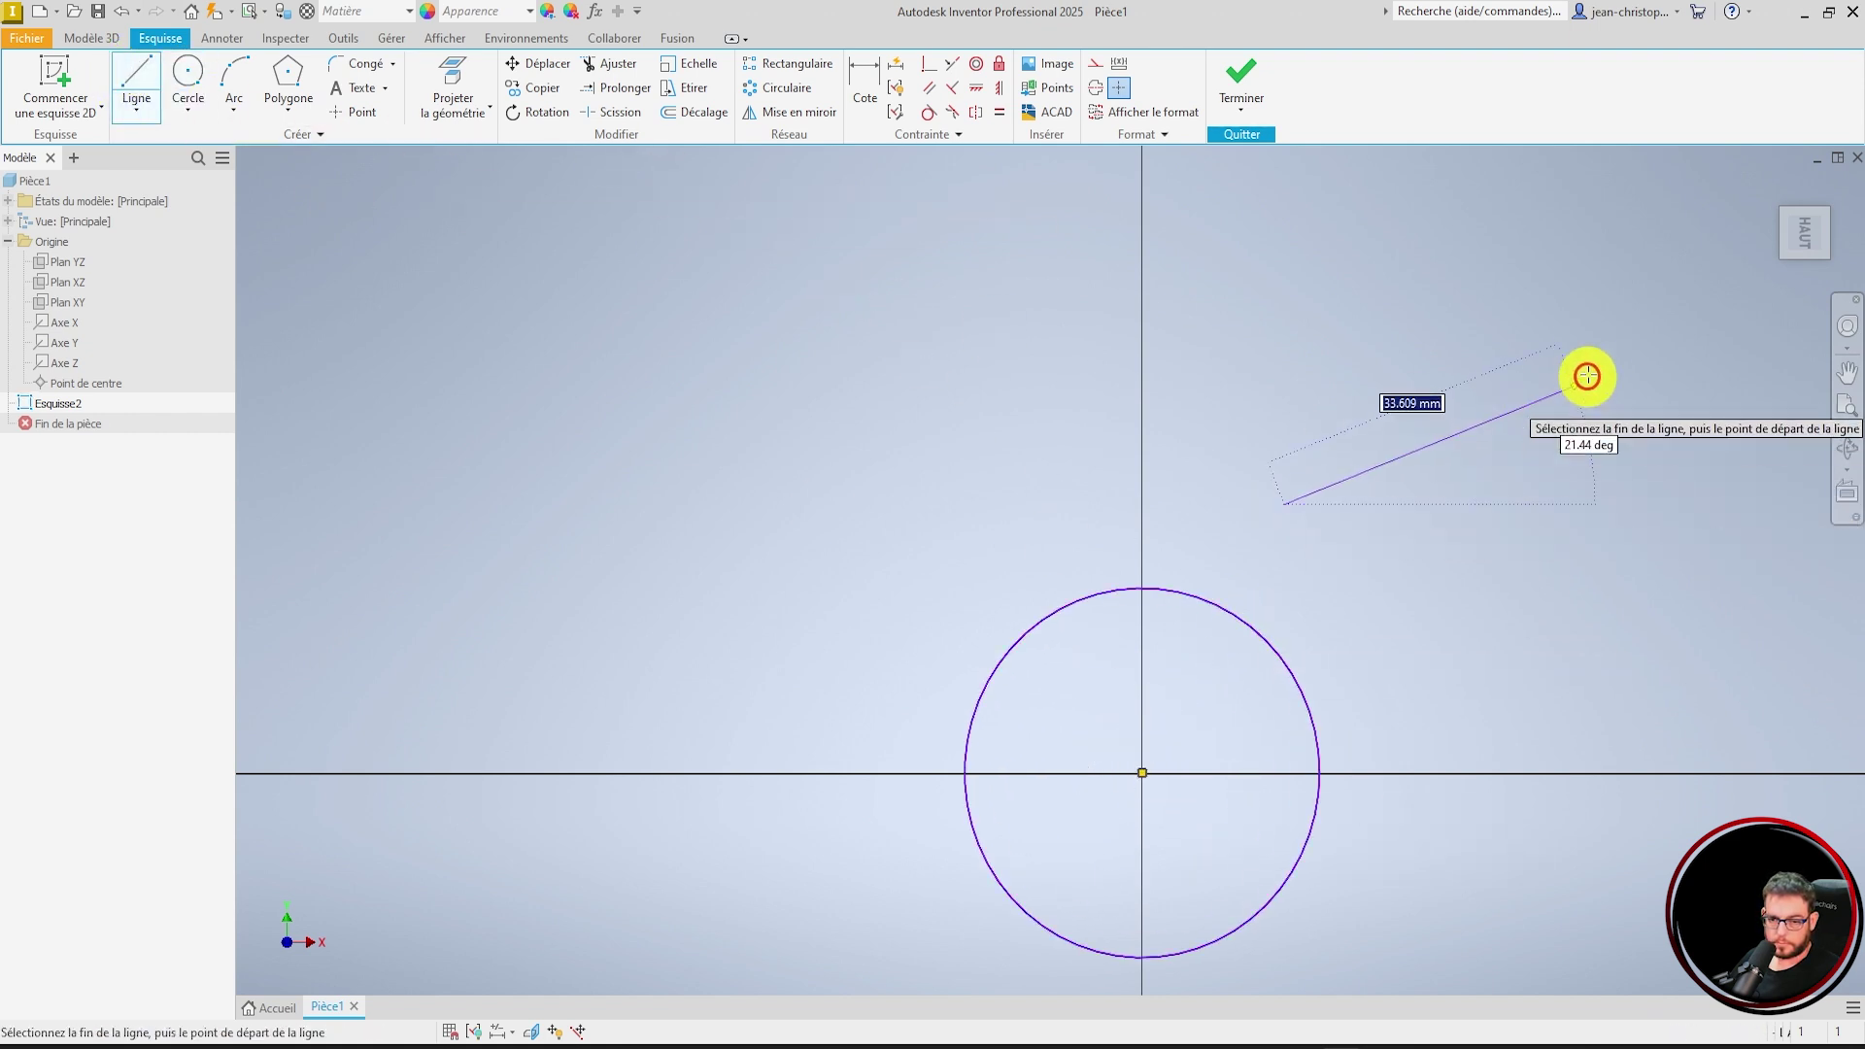
left_click(1598, 368)
key("Escape")
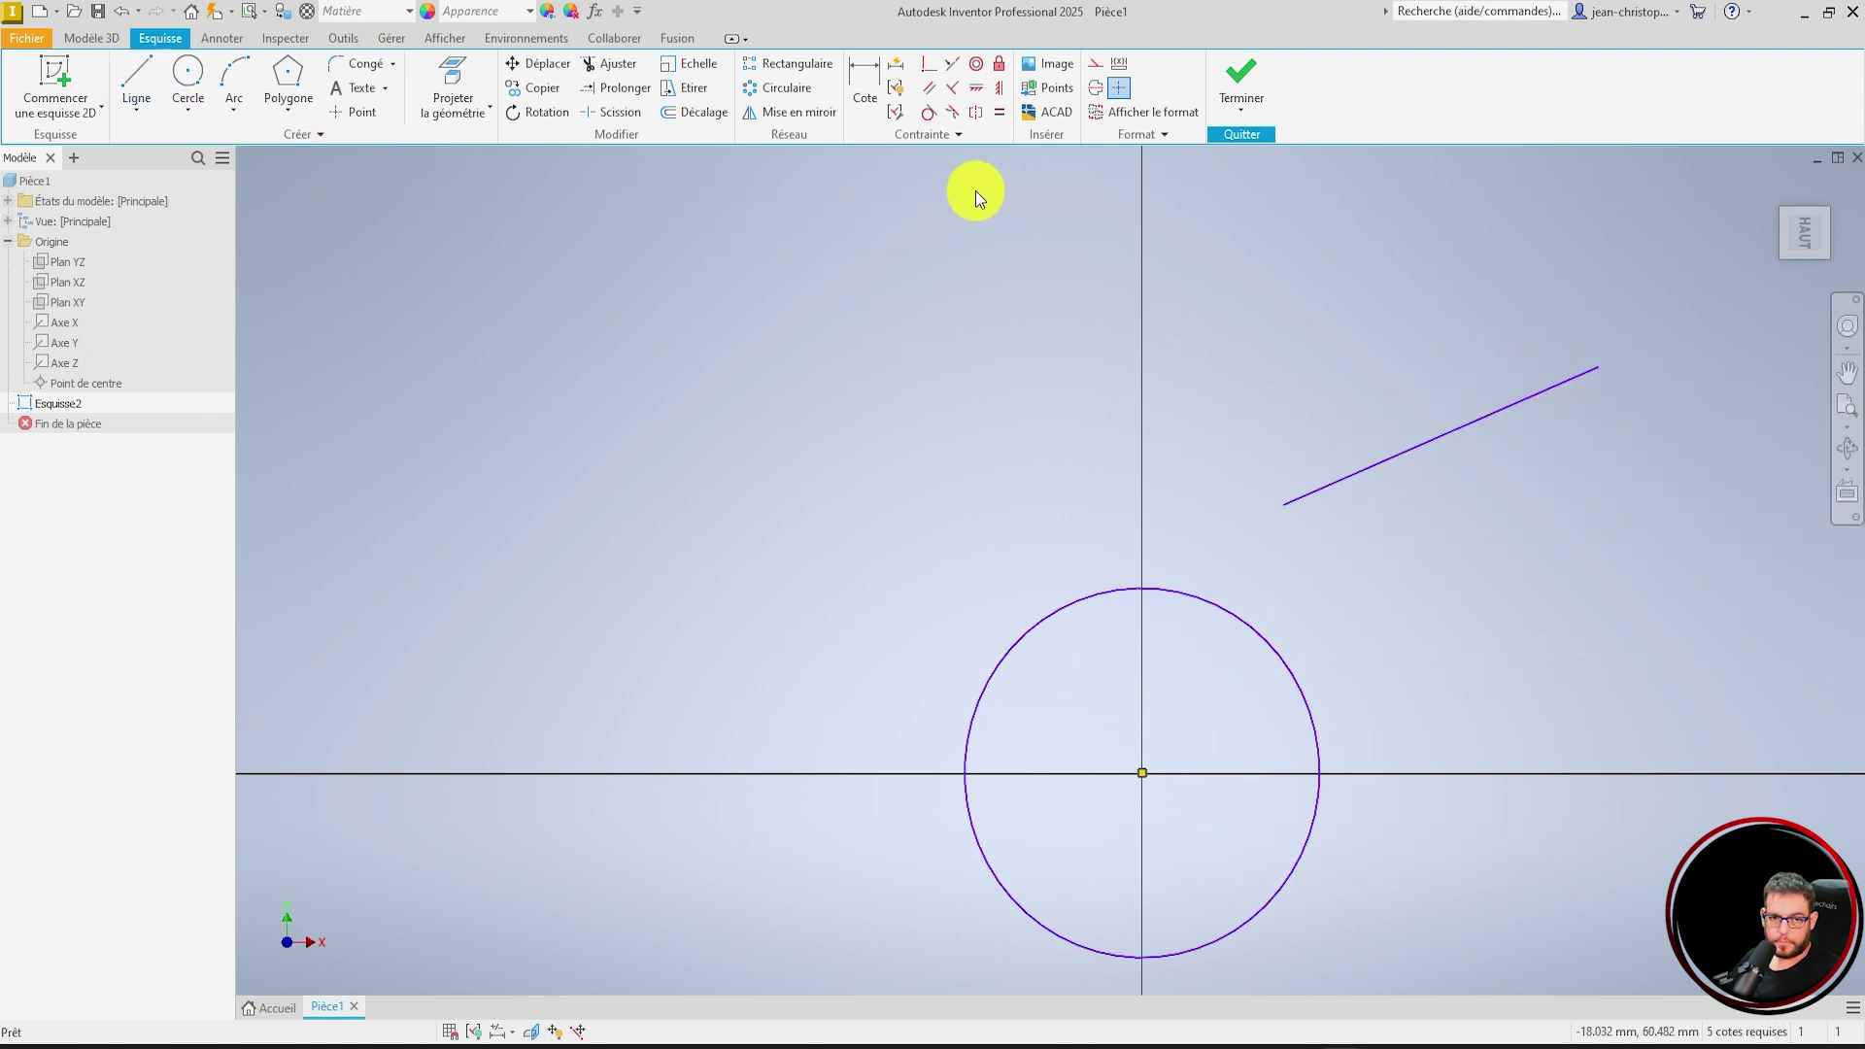
- Apply a tangent constraint between the rising line and the circle
left_click(929, 119)
left_click(1365, 468)
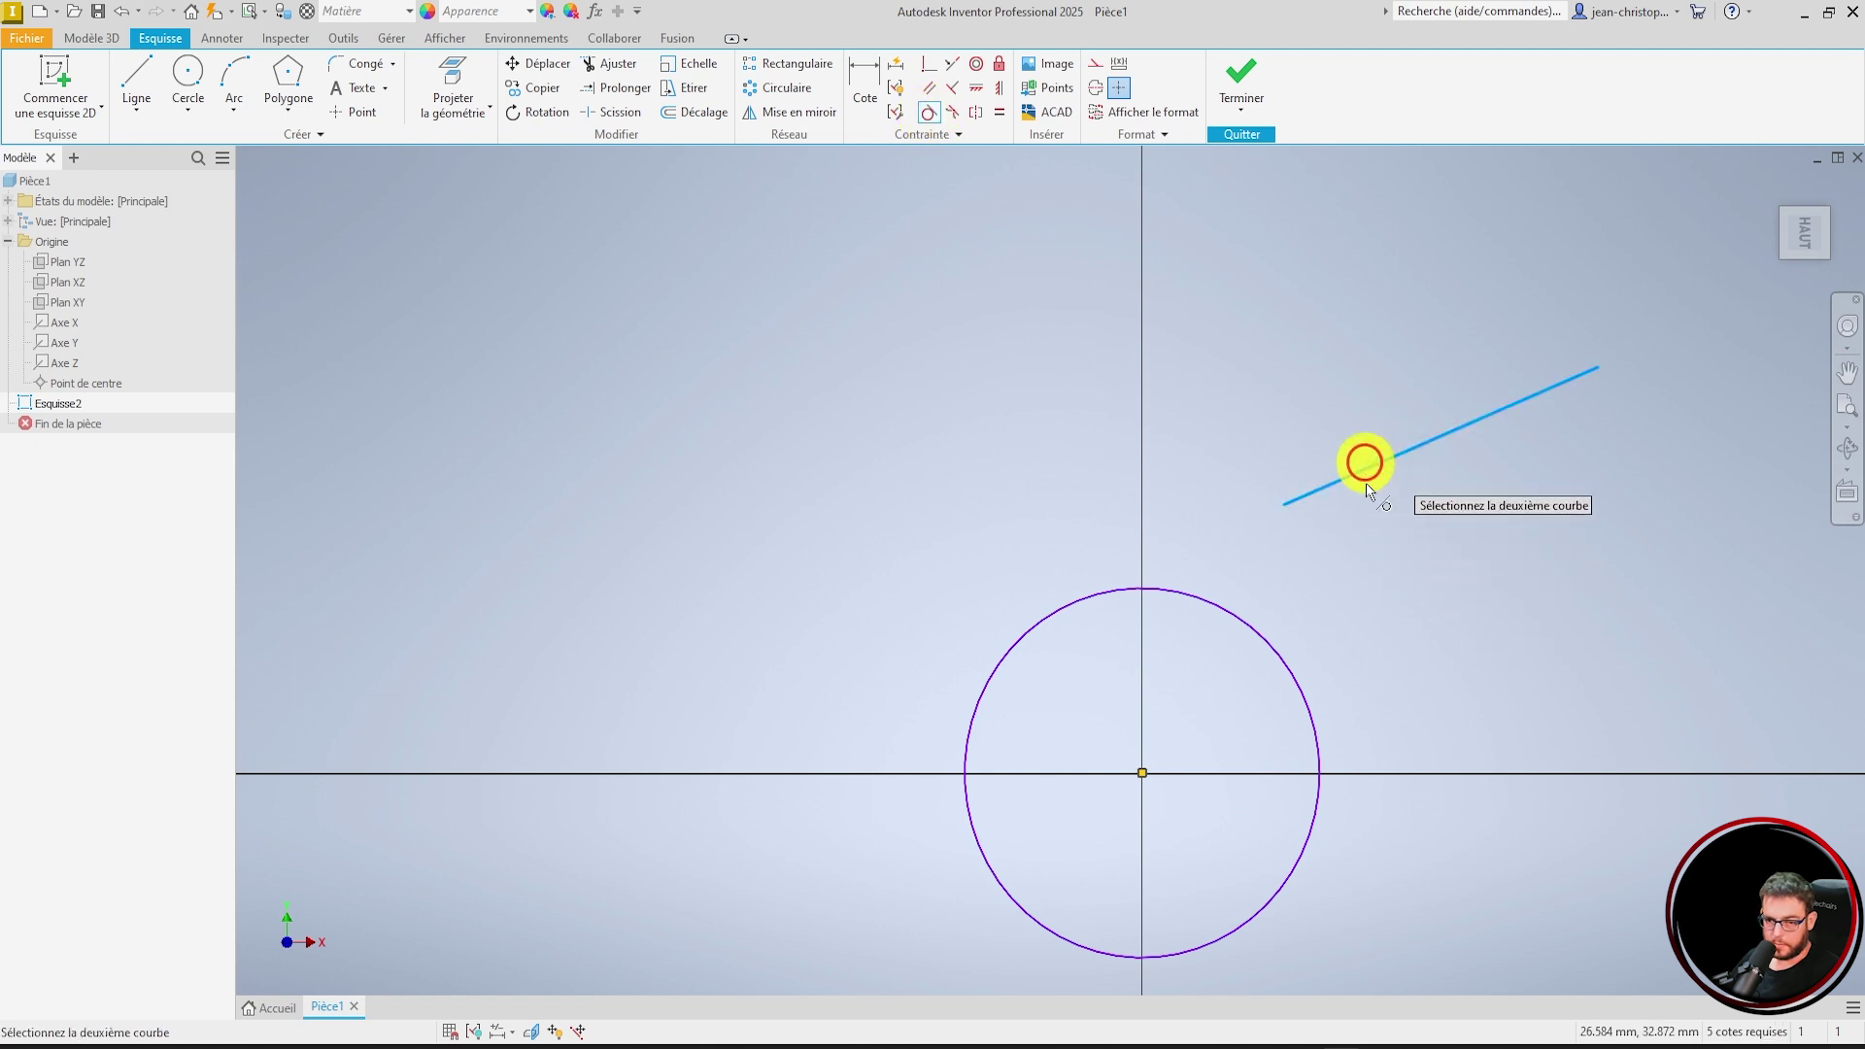
left_click(1267, 633)
scroll(1462, 539, "up", 5)
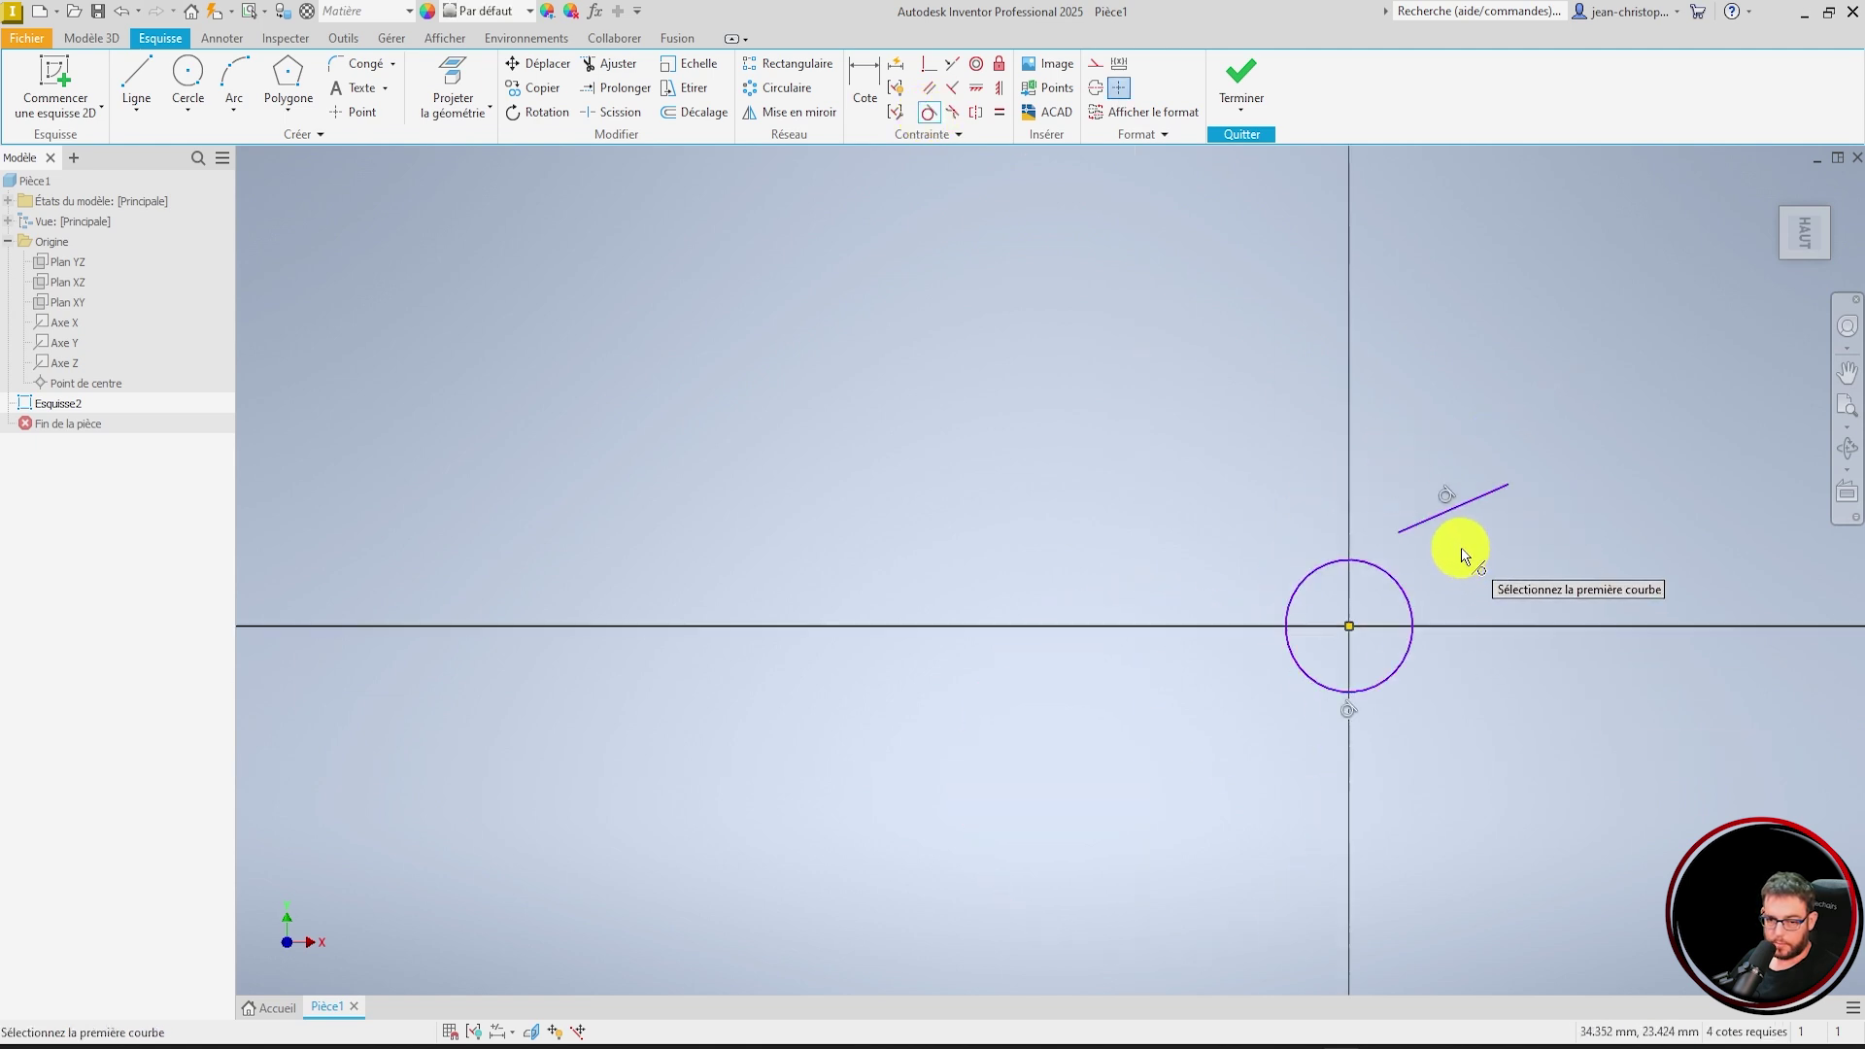
- Draw a second, steeper line to the right of the circle, rising to the right across the horizontal axis
scroll(1478, 612, "down", 6)
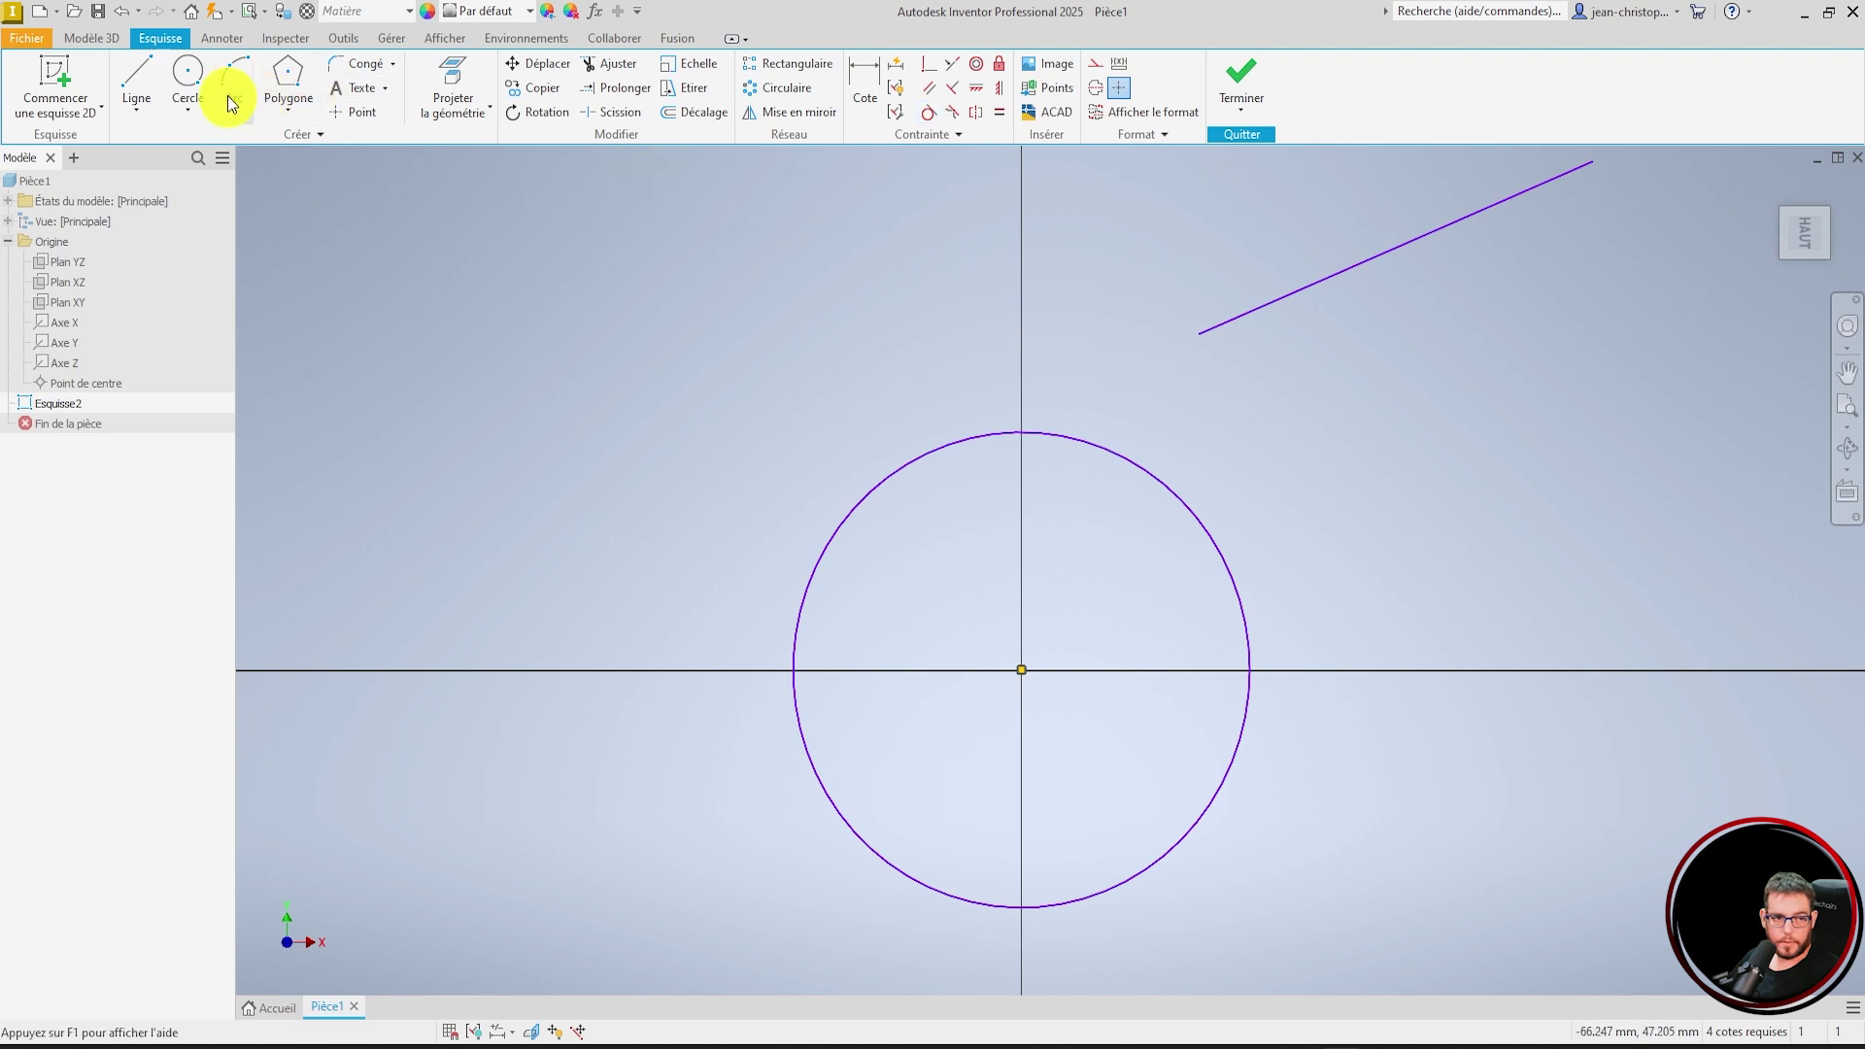
left_click(136, 75)
left_click(1319, 775)
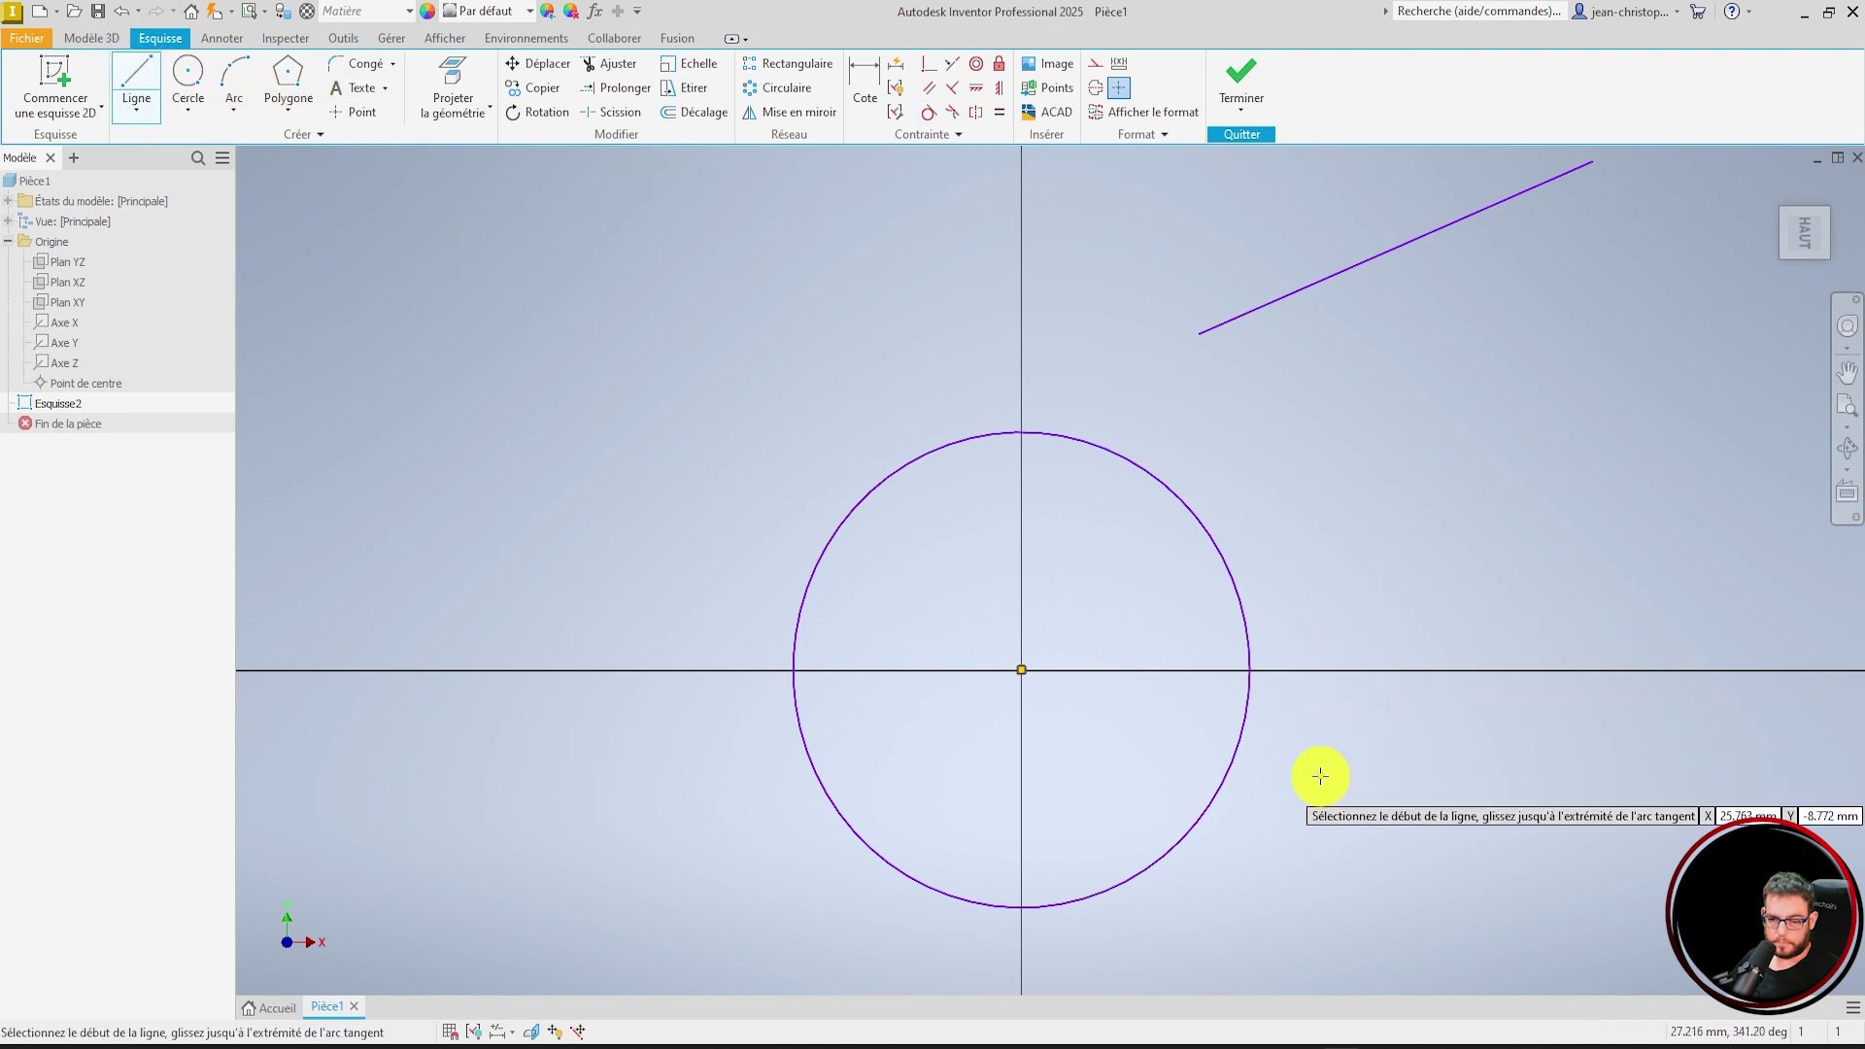
left_click(1581, 485)
key("Escape")
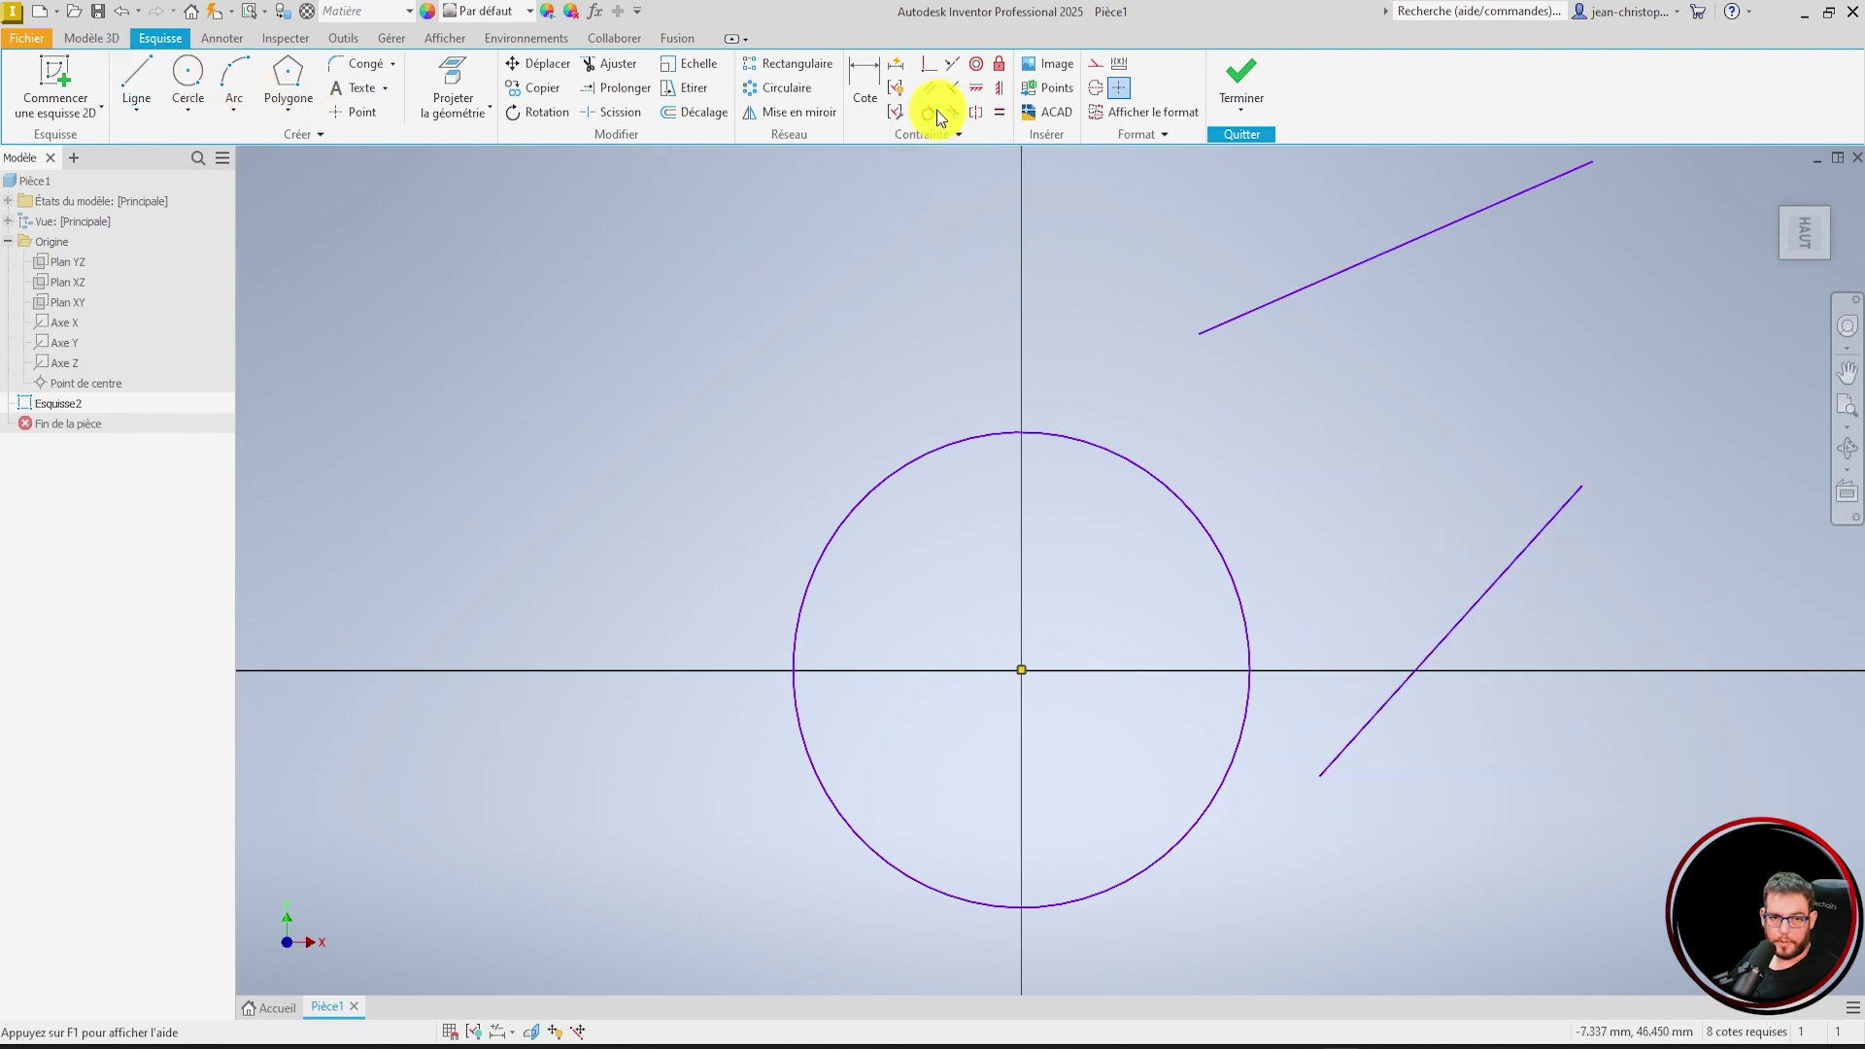
- Make the steeper line crossing the horizontal axis tangent to the circle
left_click(930, 113)
left_click(1491, 586)
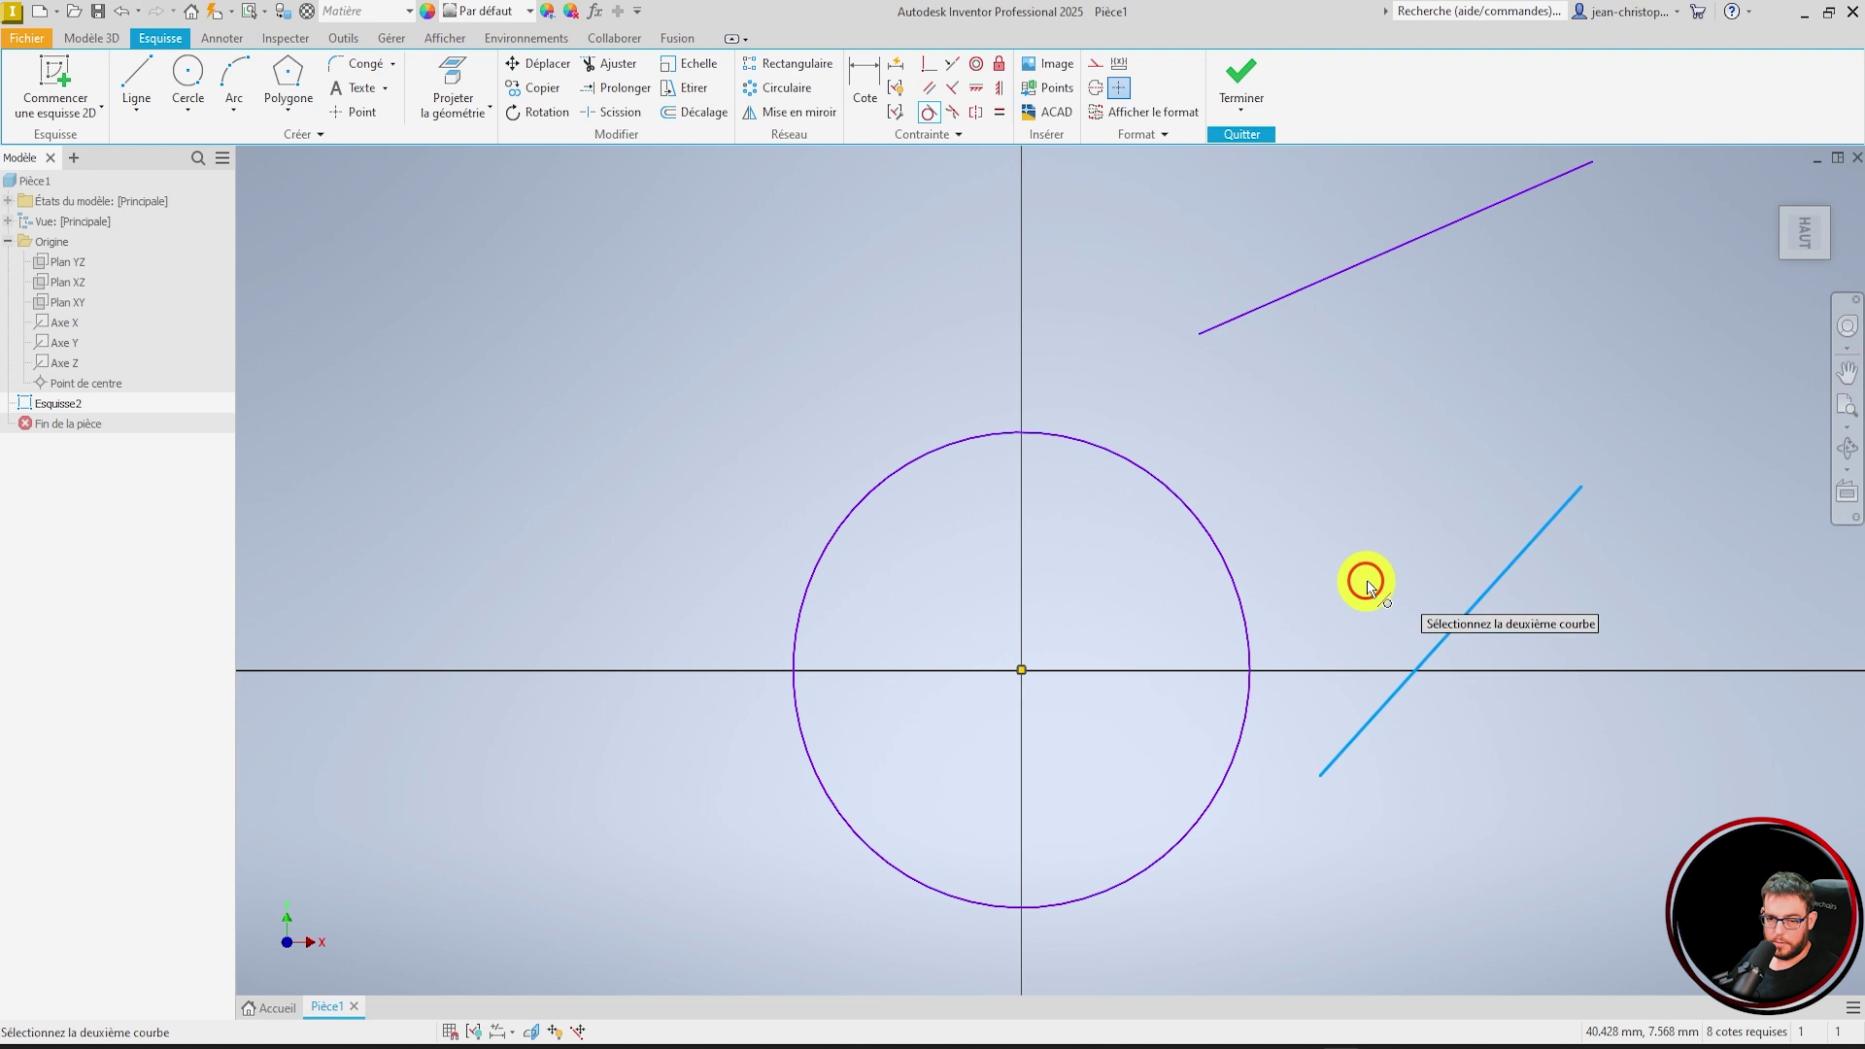
left_click(1222, 563)
scroll(1665, 541, "down", 5)
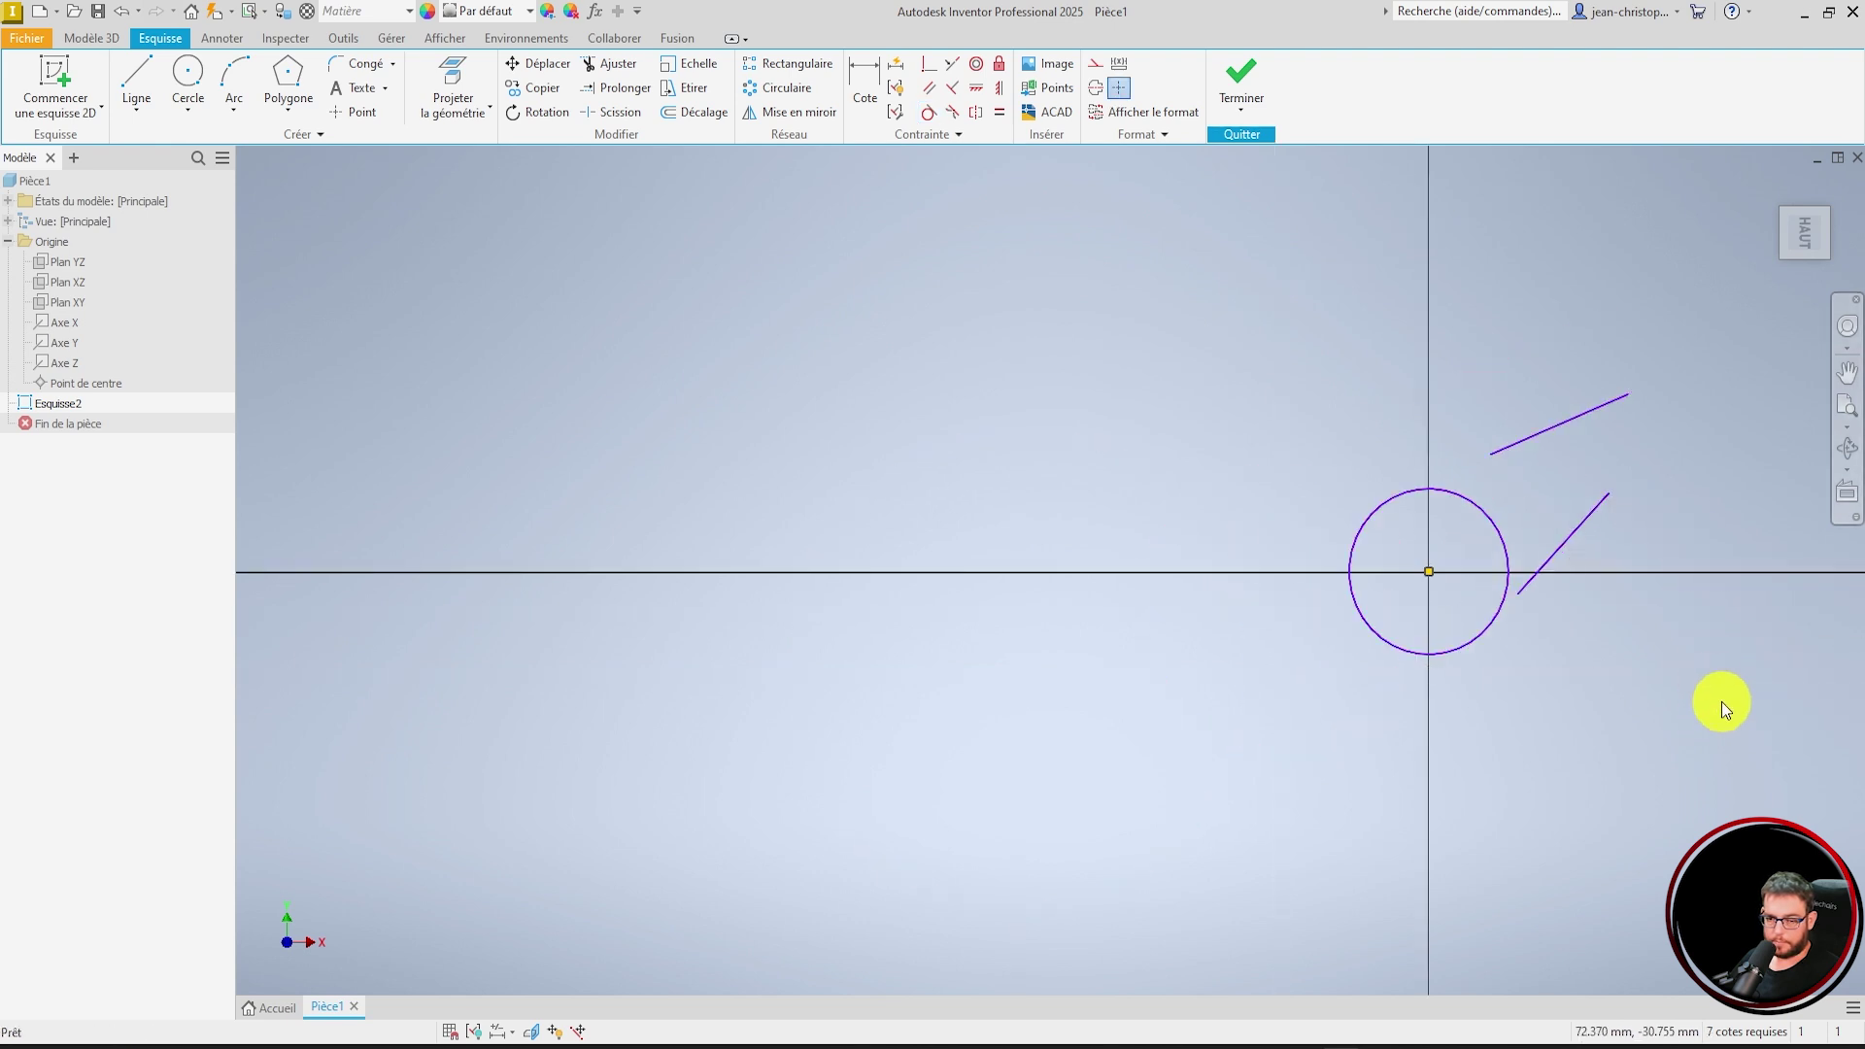
- Draw a vertical line to the left of the circle, crossing the horizontal axis, and lock it with a Fix constraint
scroll(1721, 701, "up", 3)
left_click(123, 72)
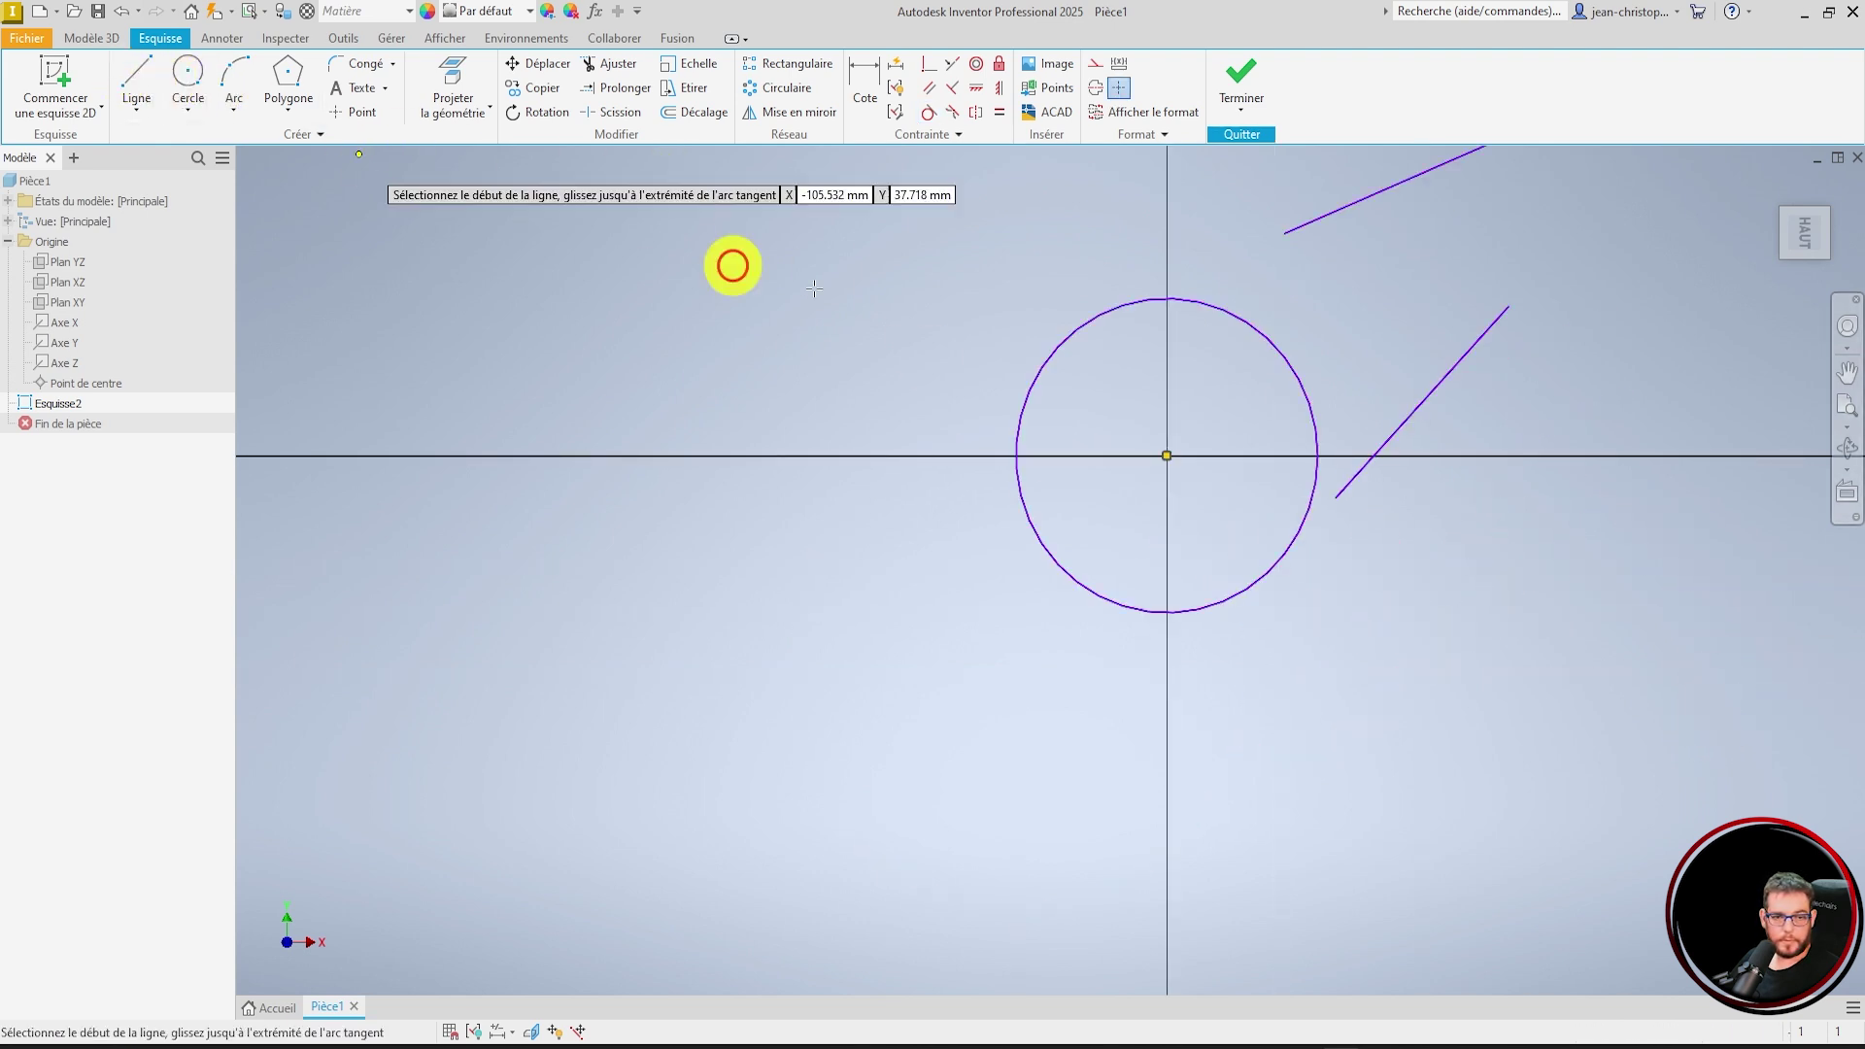
left_click(895, 249)
left_click(898, 653)
key("Escape")
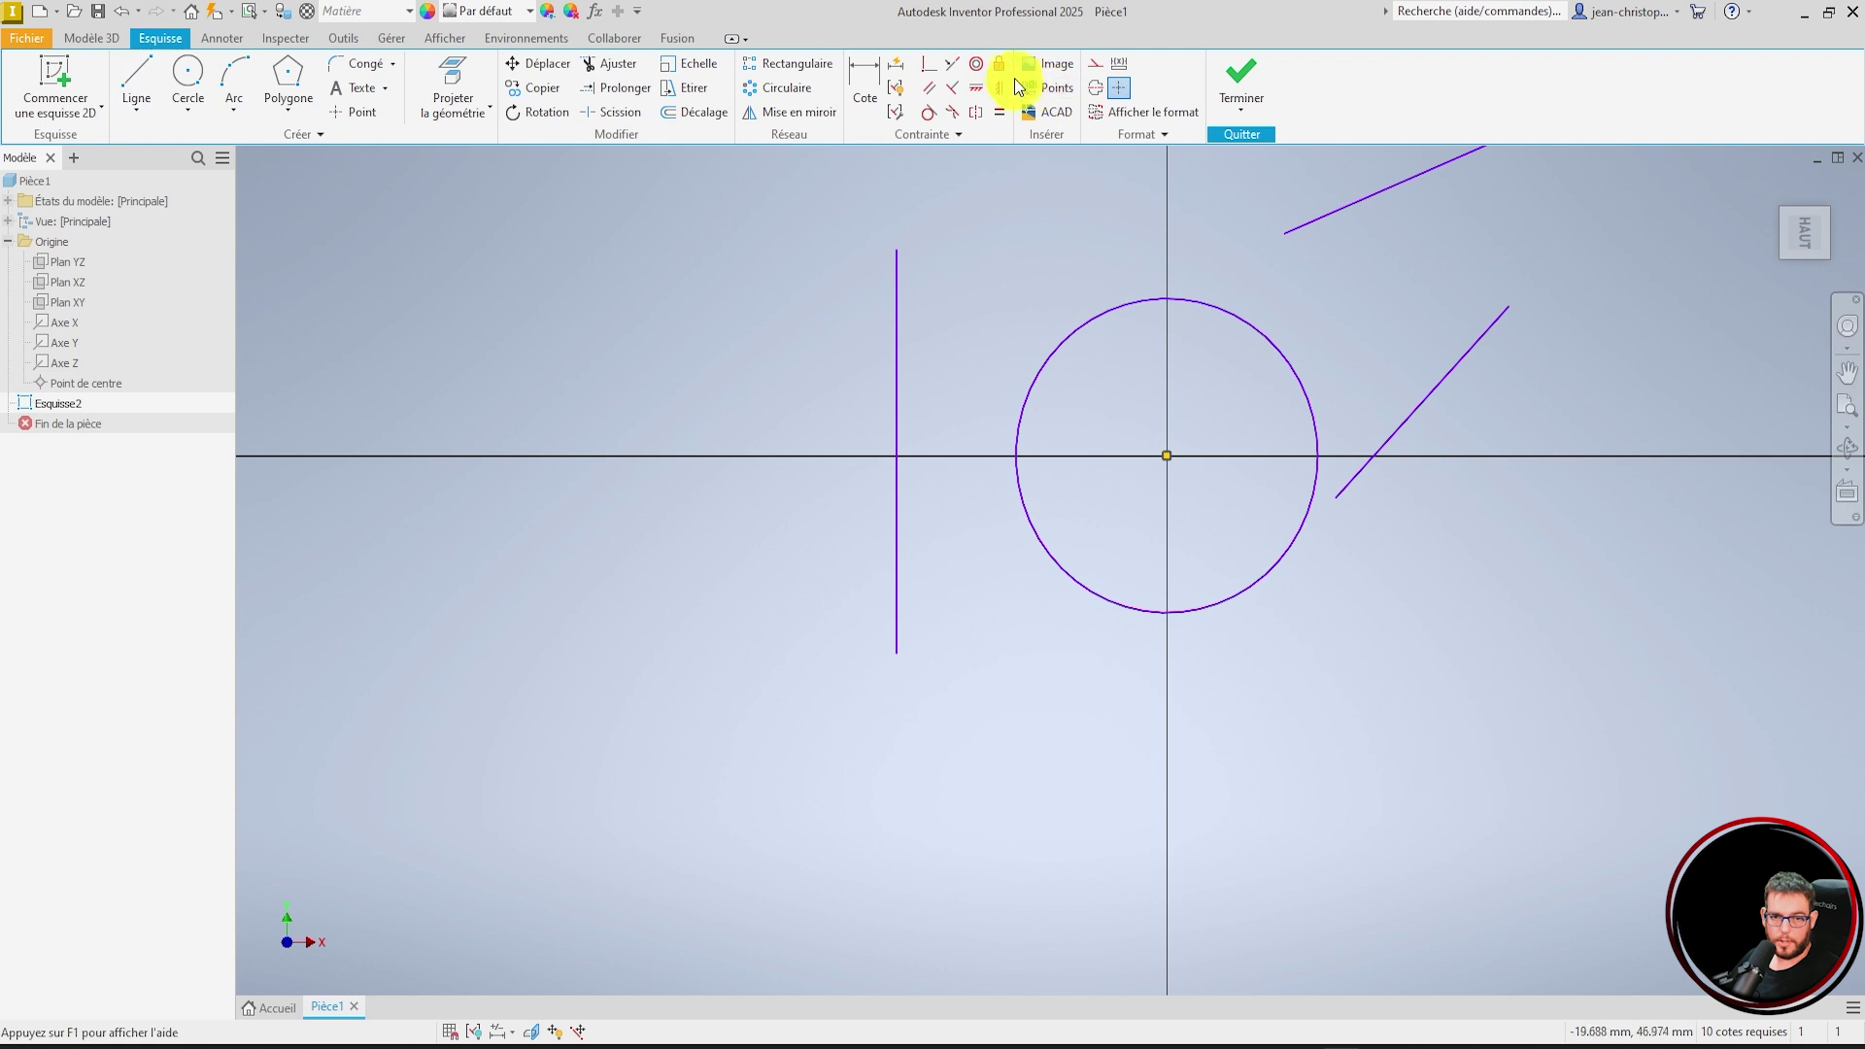
left_click(998, 65)
left_click(896, 375)
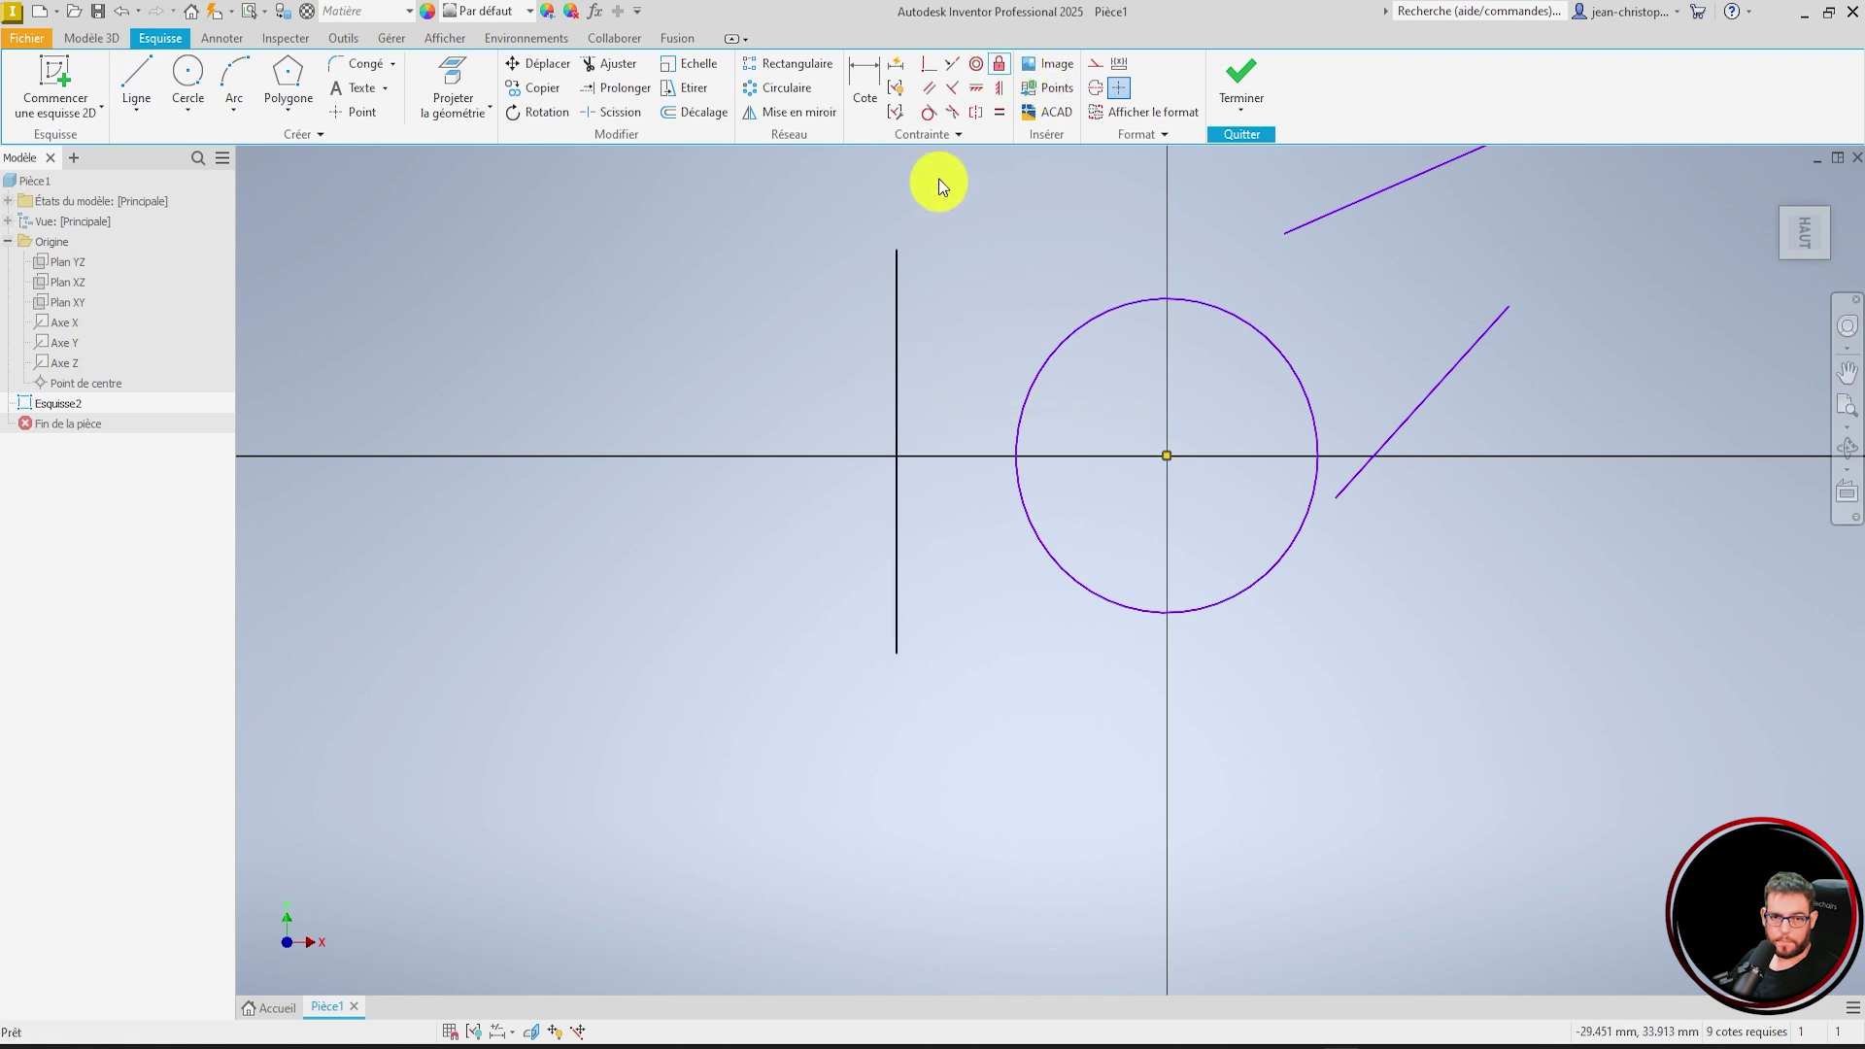
- Apply a tangent constraint between the fixed vertical line and the circle
left_click(928, 112)
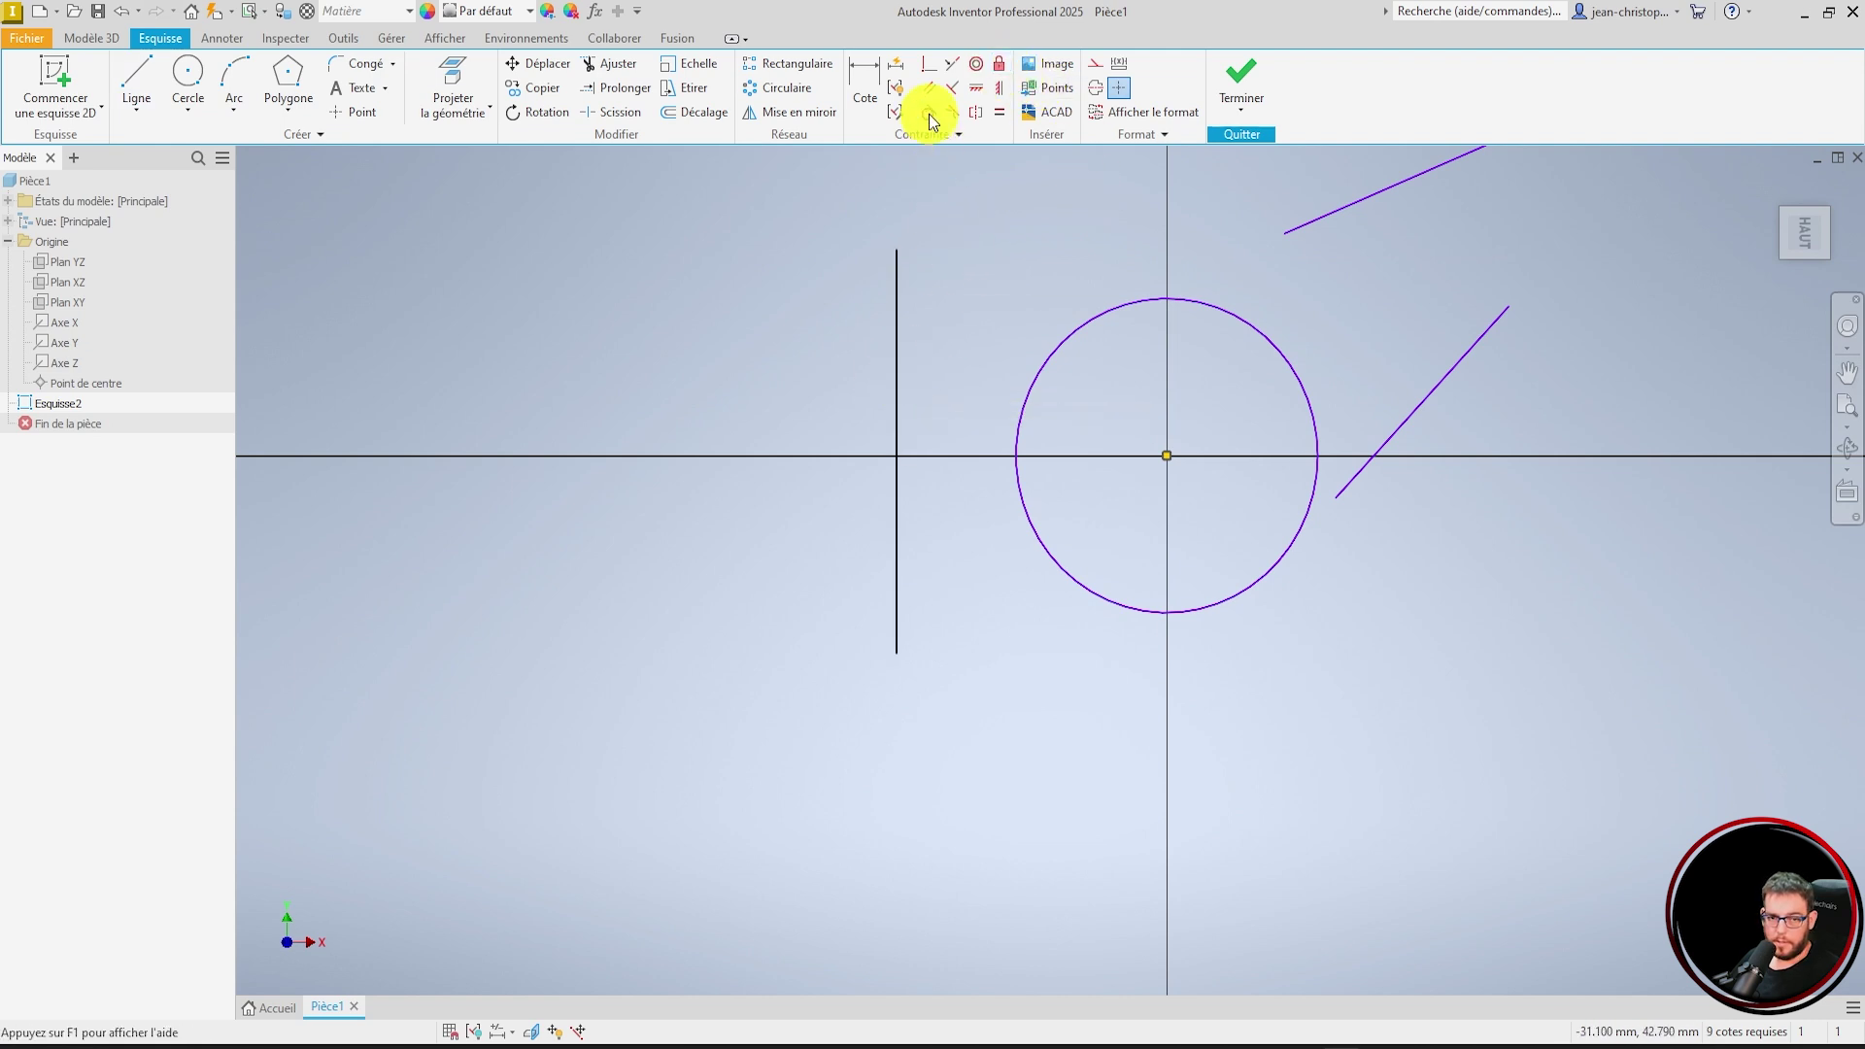
left_click(897, 341)
left_click(1061, 351)
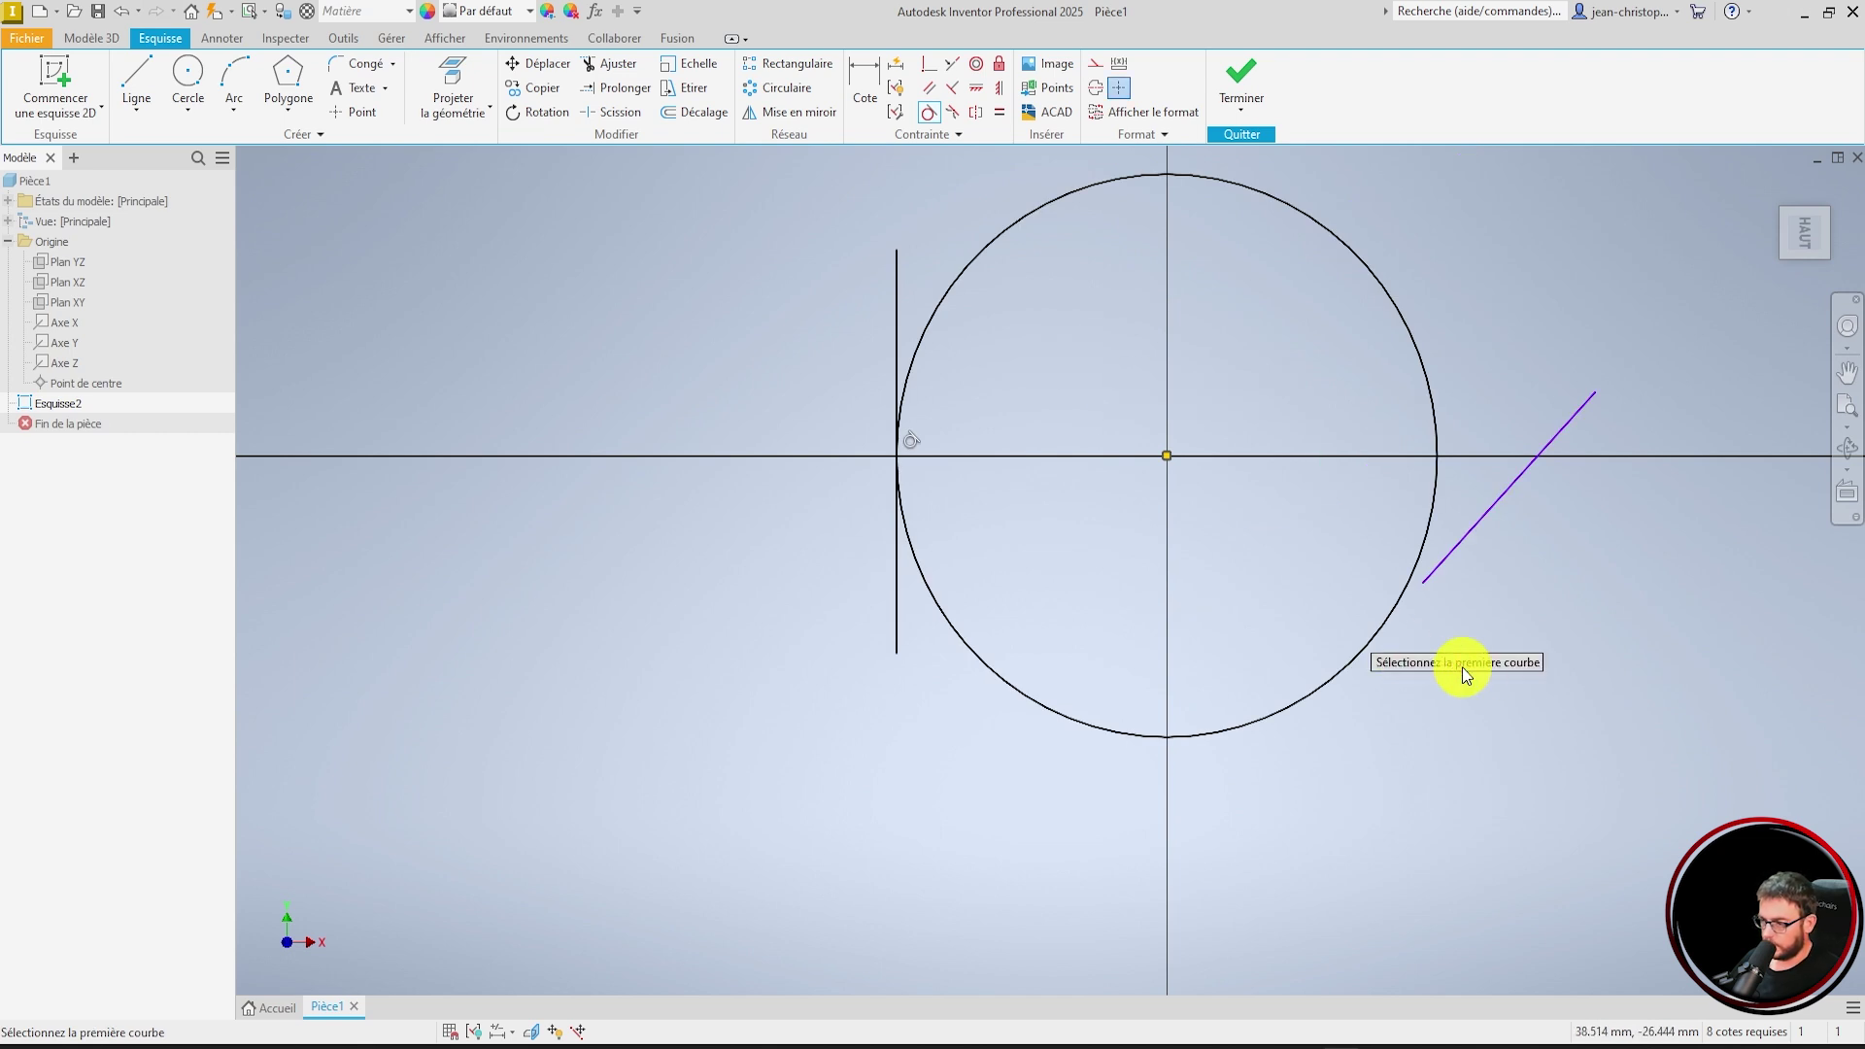
scroll(958, 667, "down", 5)
scroll(1186, 645, "up", 3)
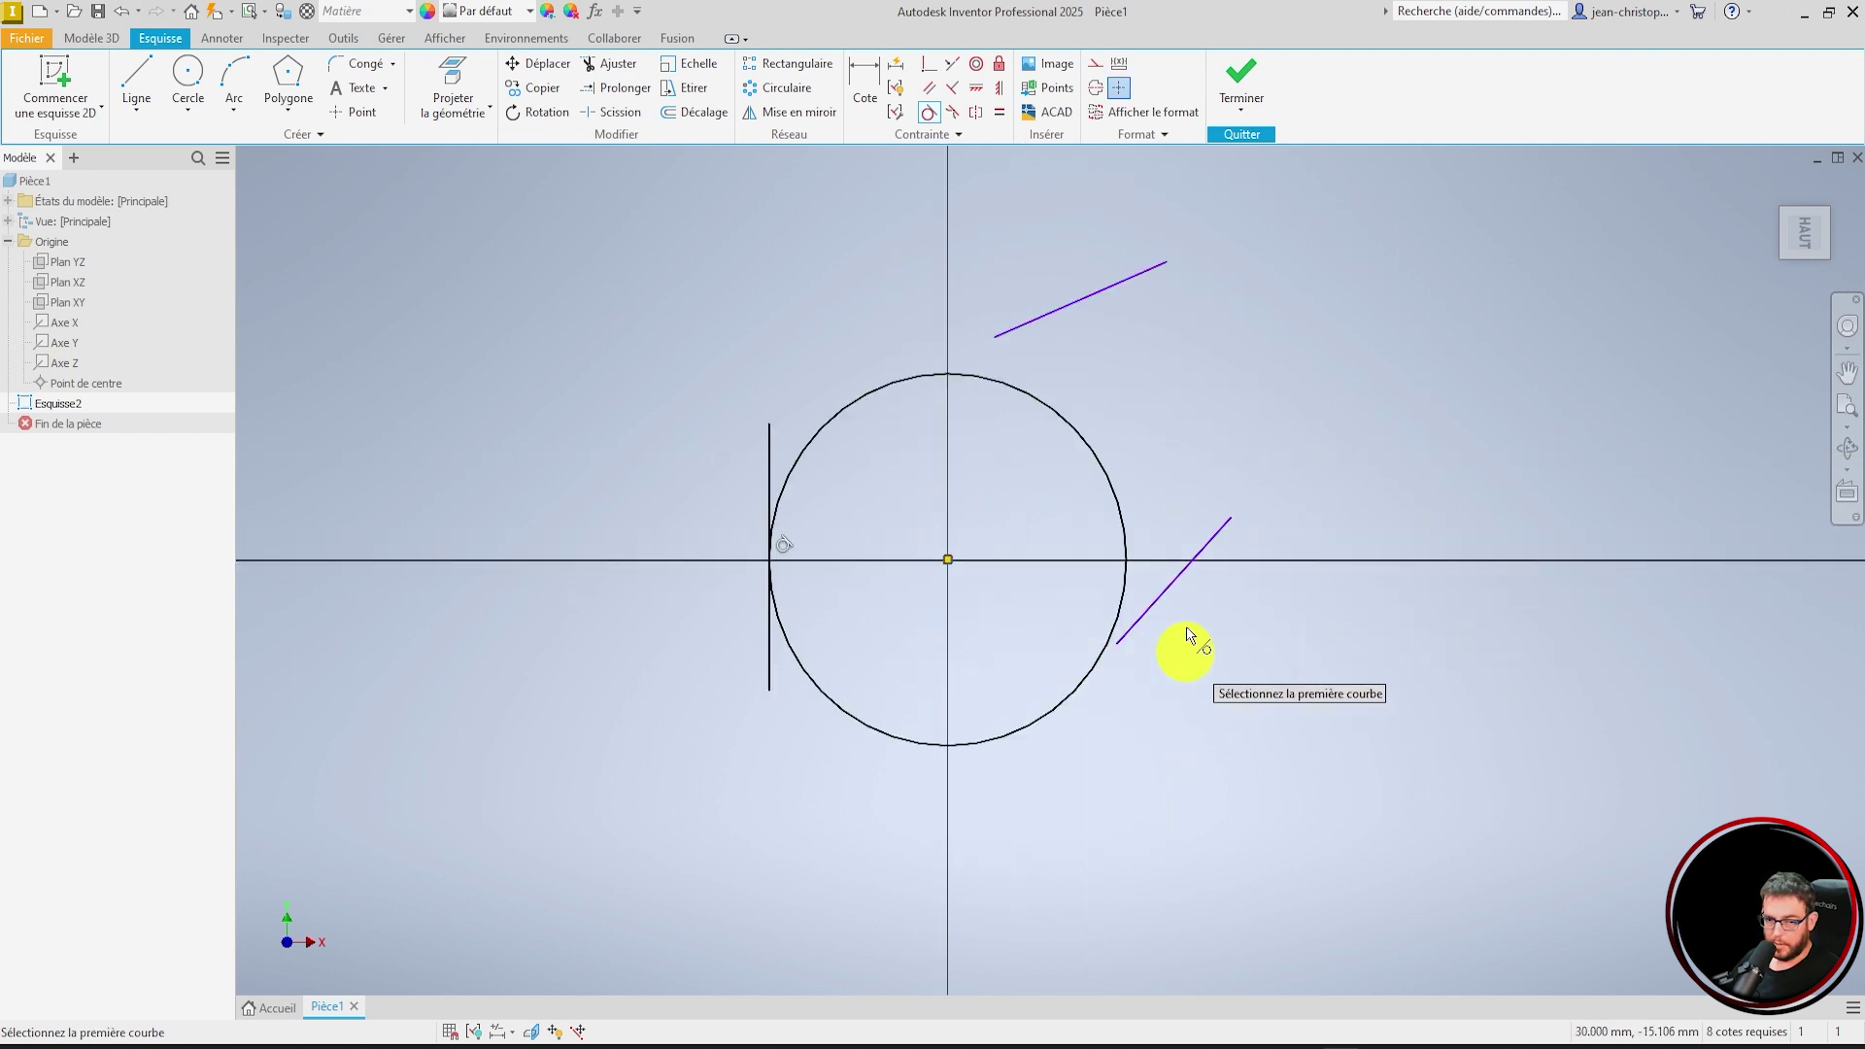
key("Escape")
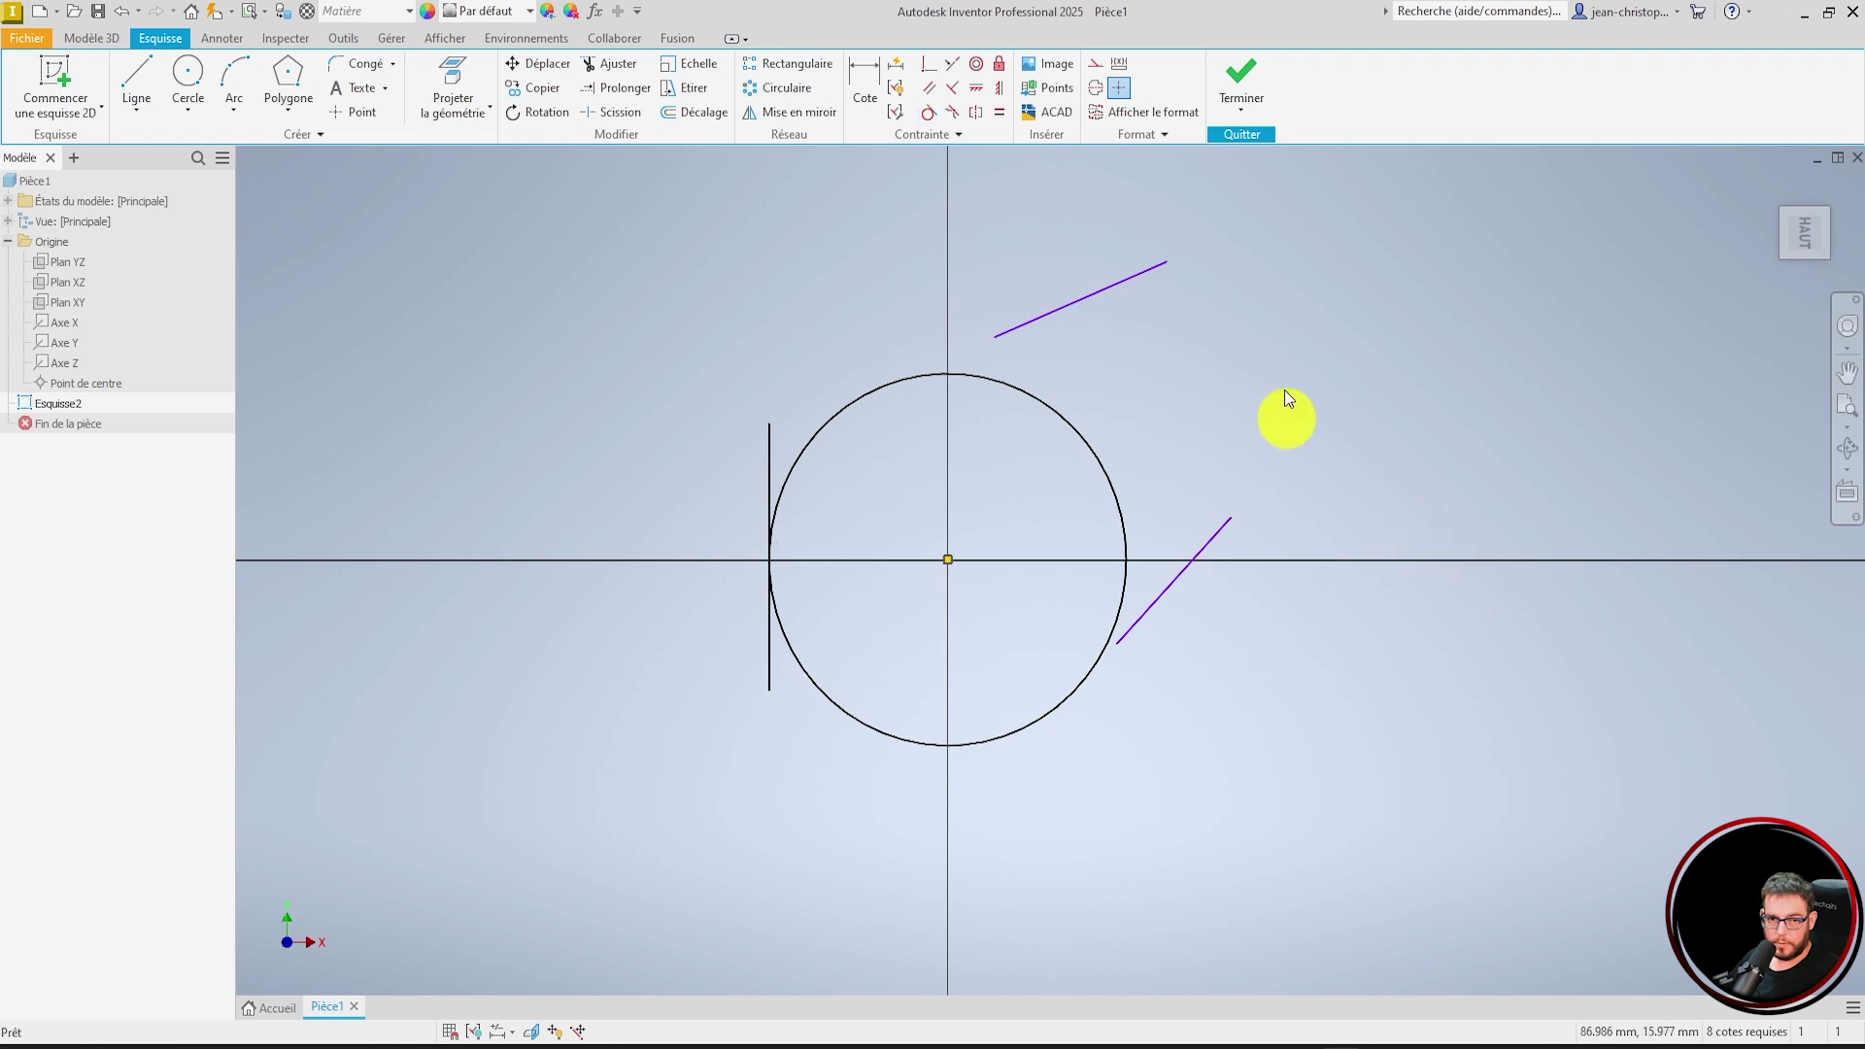
- Extend the upper tangent line to the circle, and apply Extend to the lower end of the steeper tangent line
left_click(591, 92)
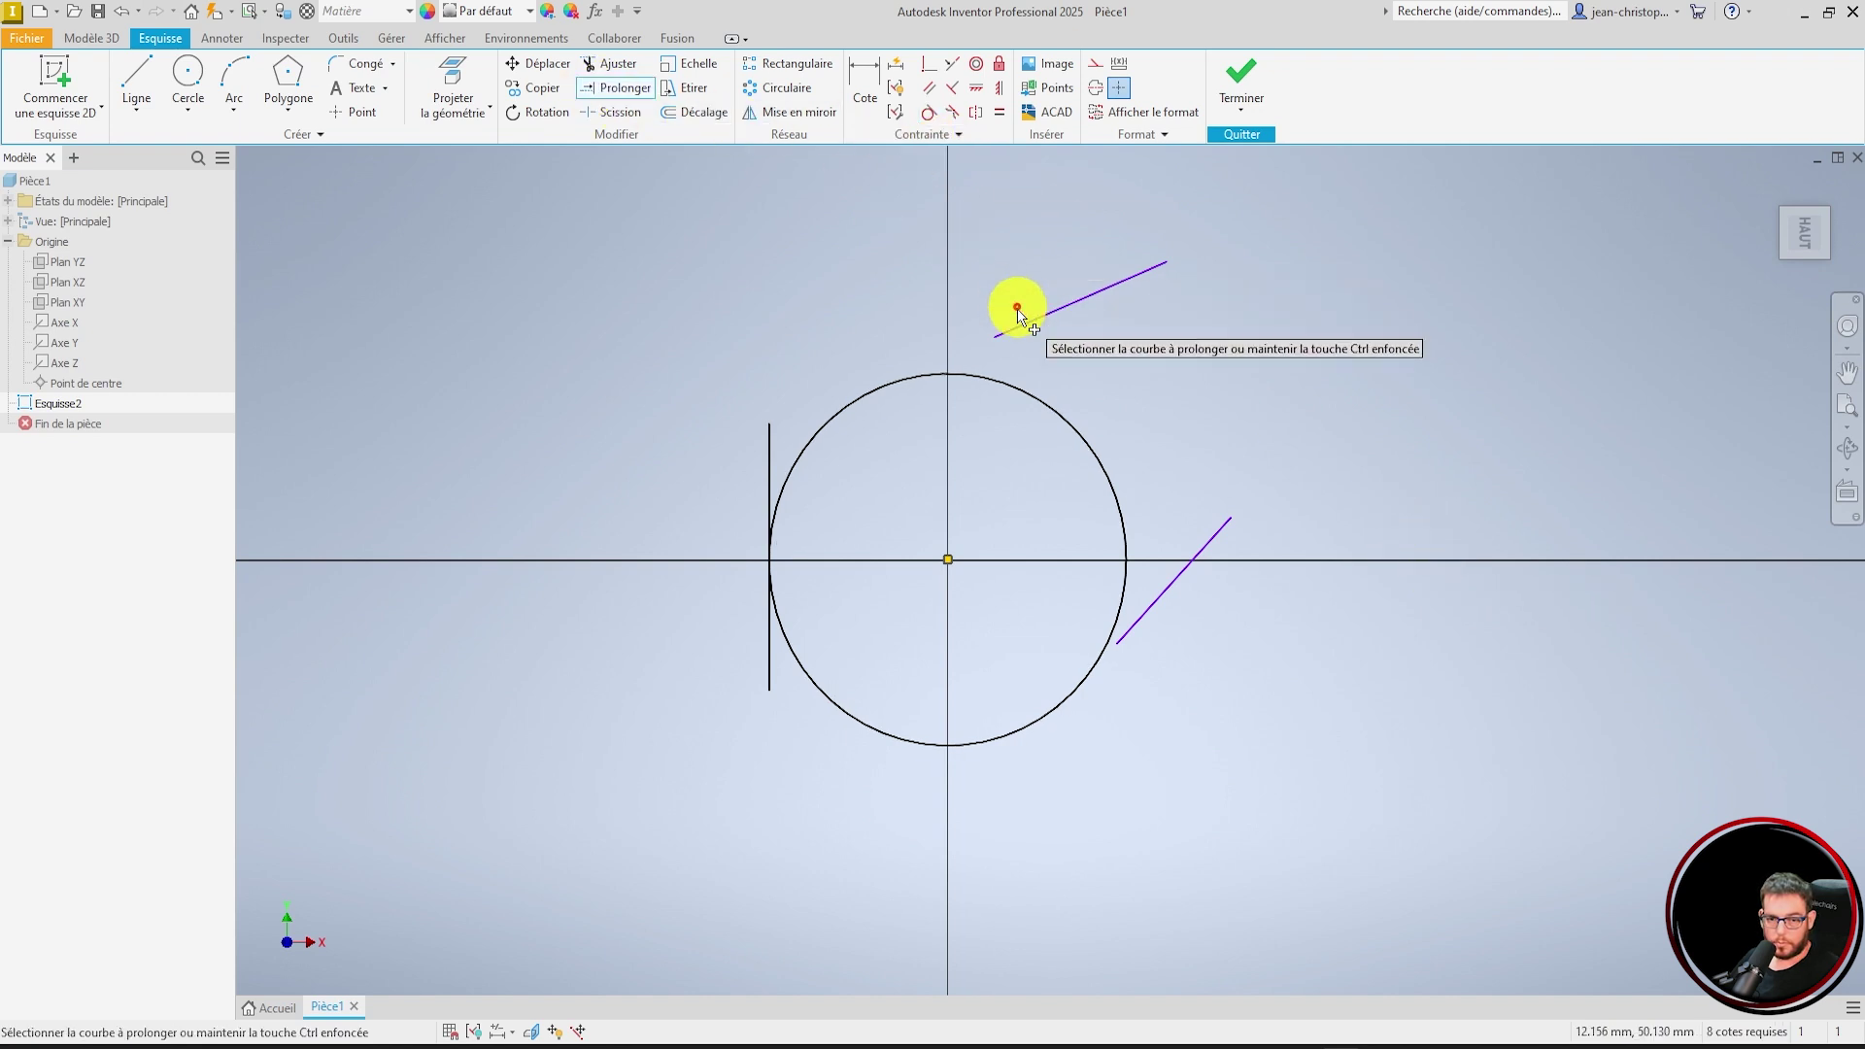
left_click(1020, 325)
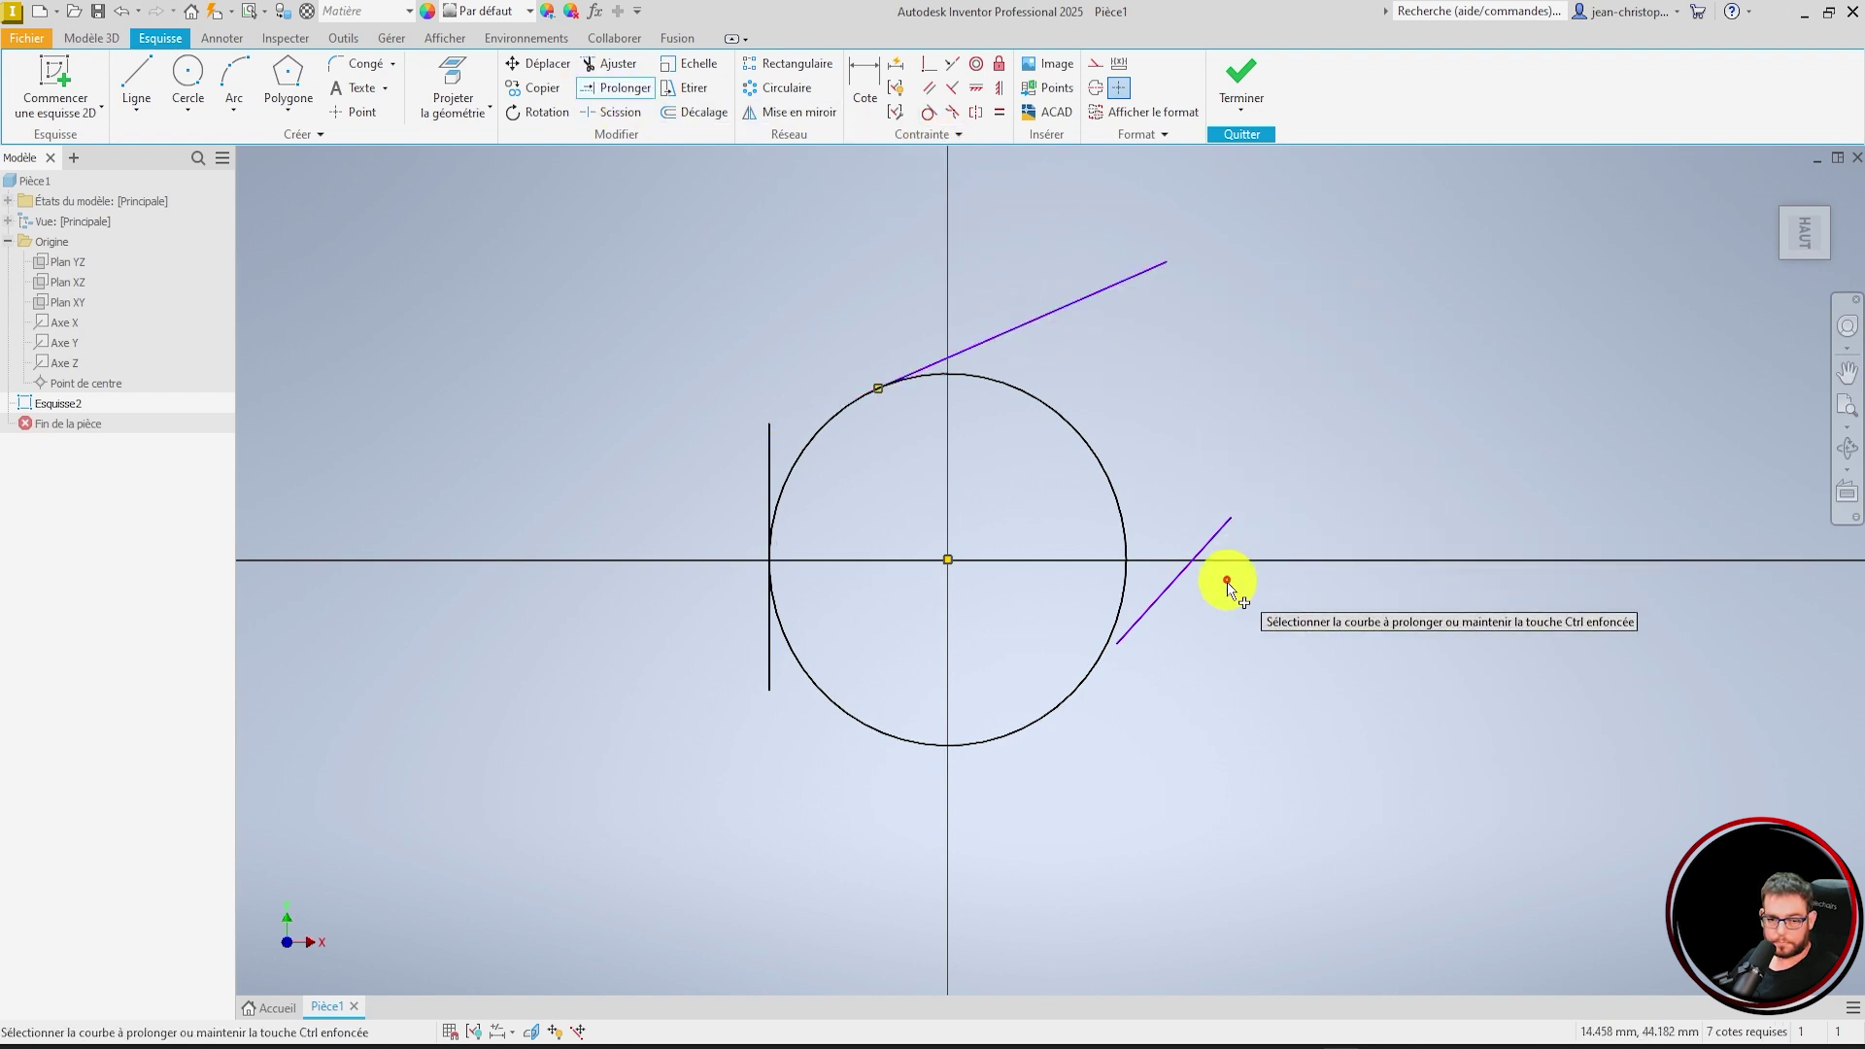
left_click(1159, 616)
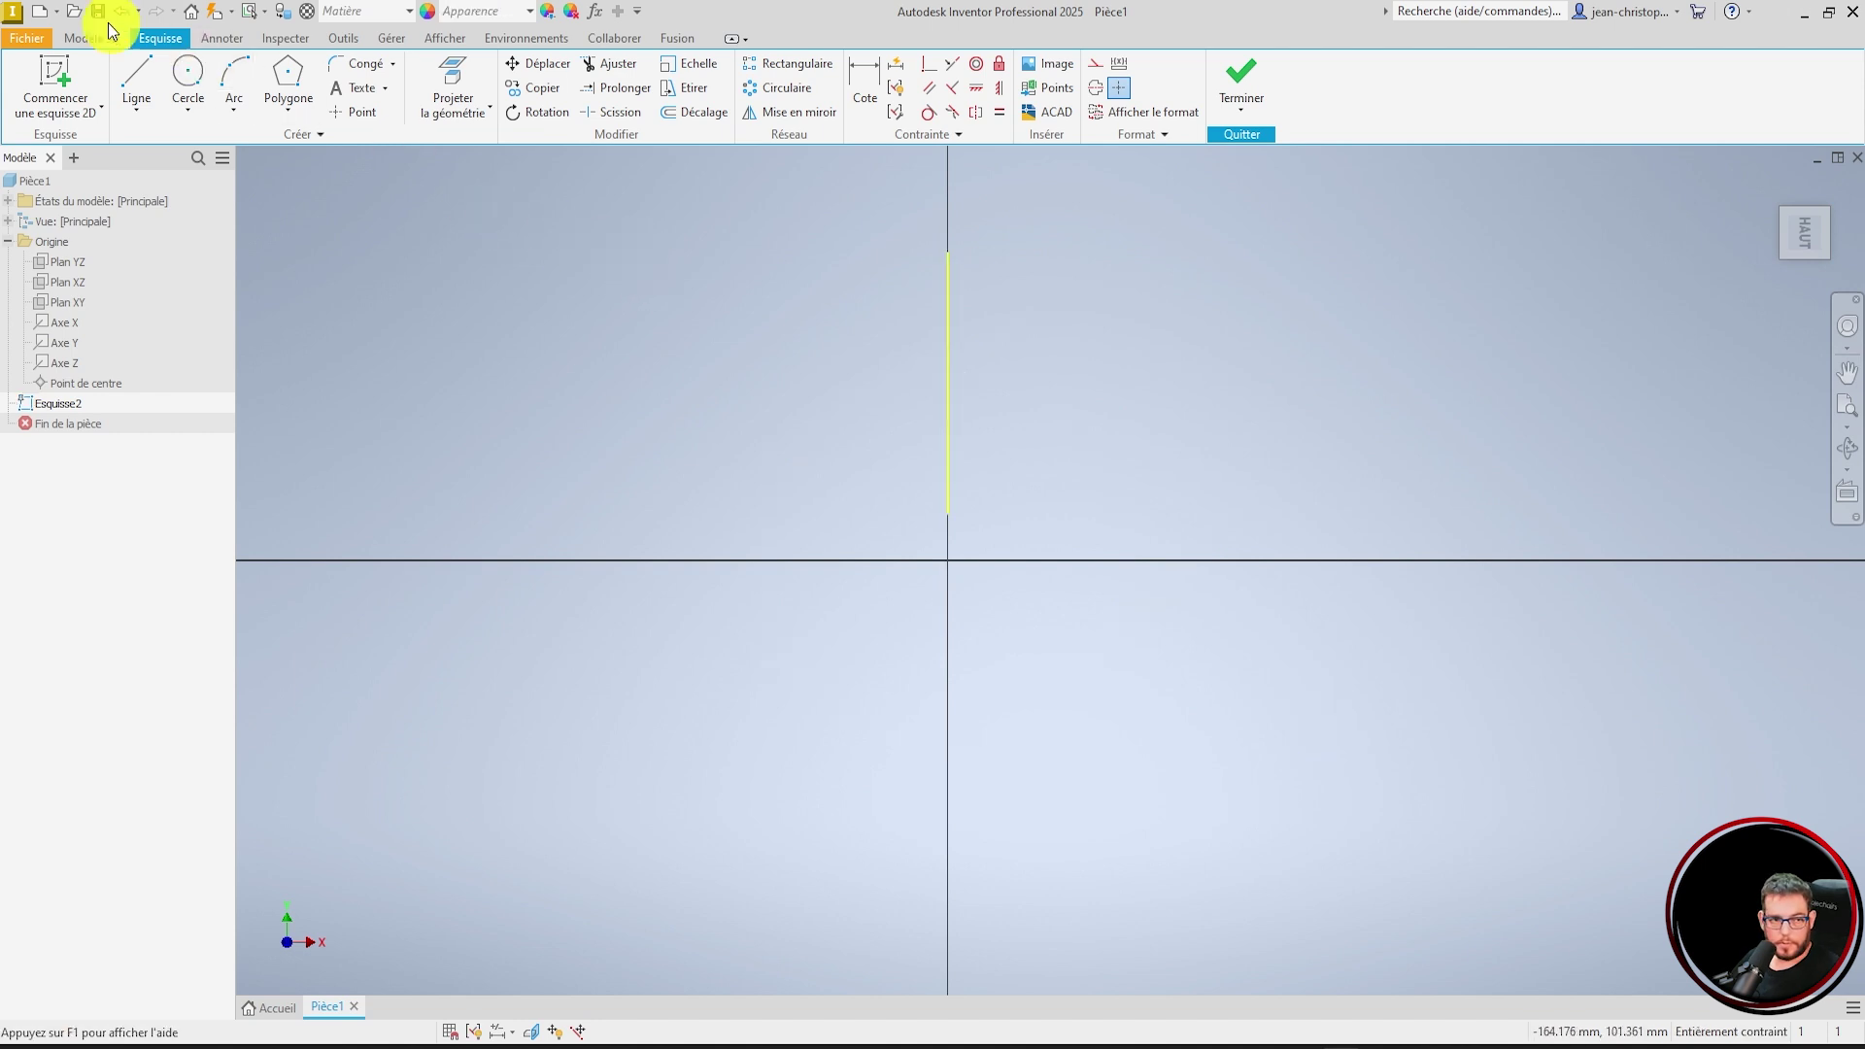
- Draw two separate sloping lines, one on each side of the vertical line on the Y axis, both descending away from it
left_click(134, 79)
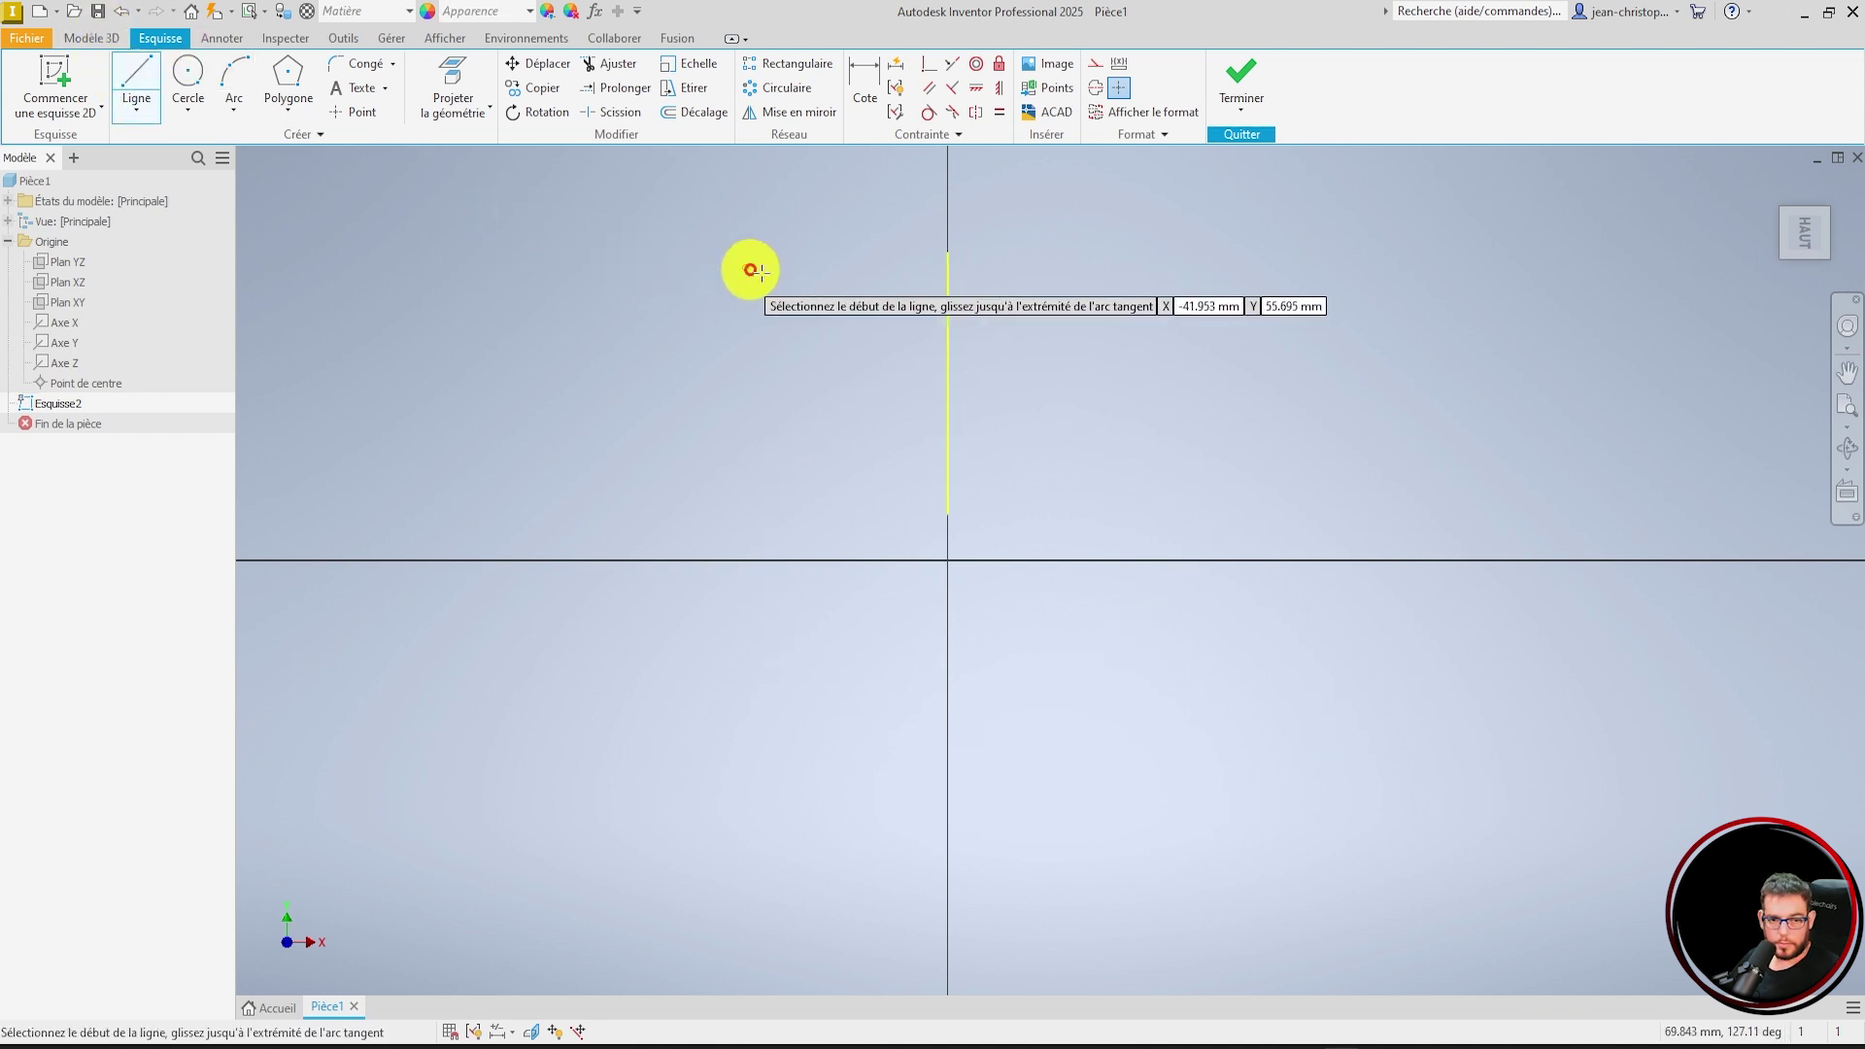
left_click(777, 277)
left_click(659, 389)
left_click(128, 73)
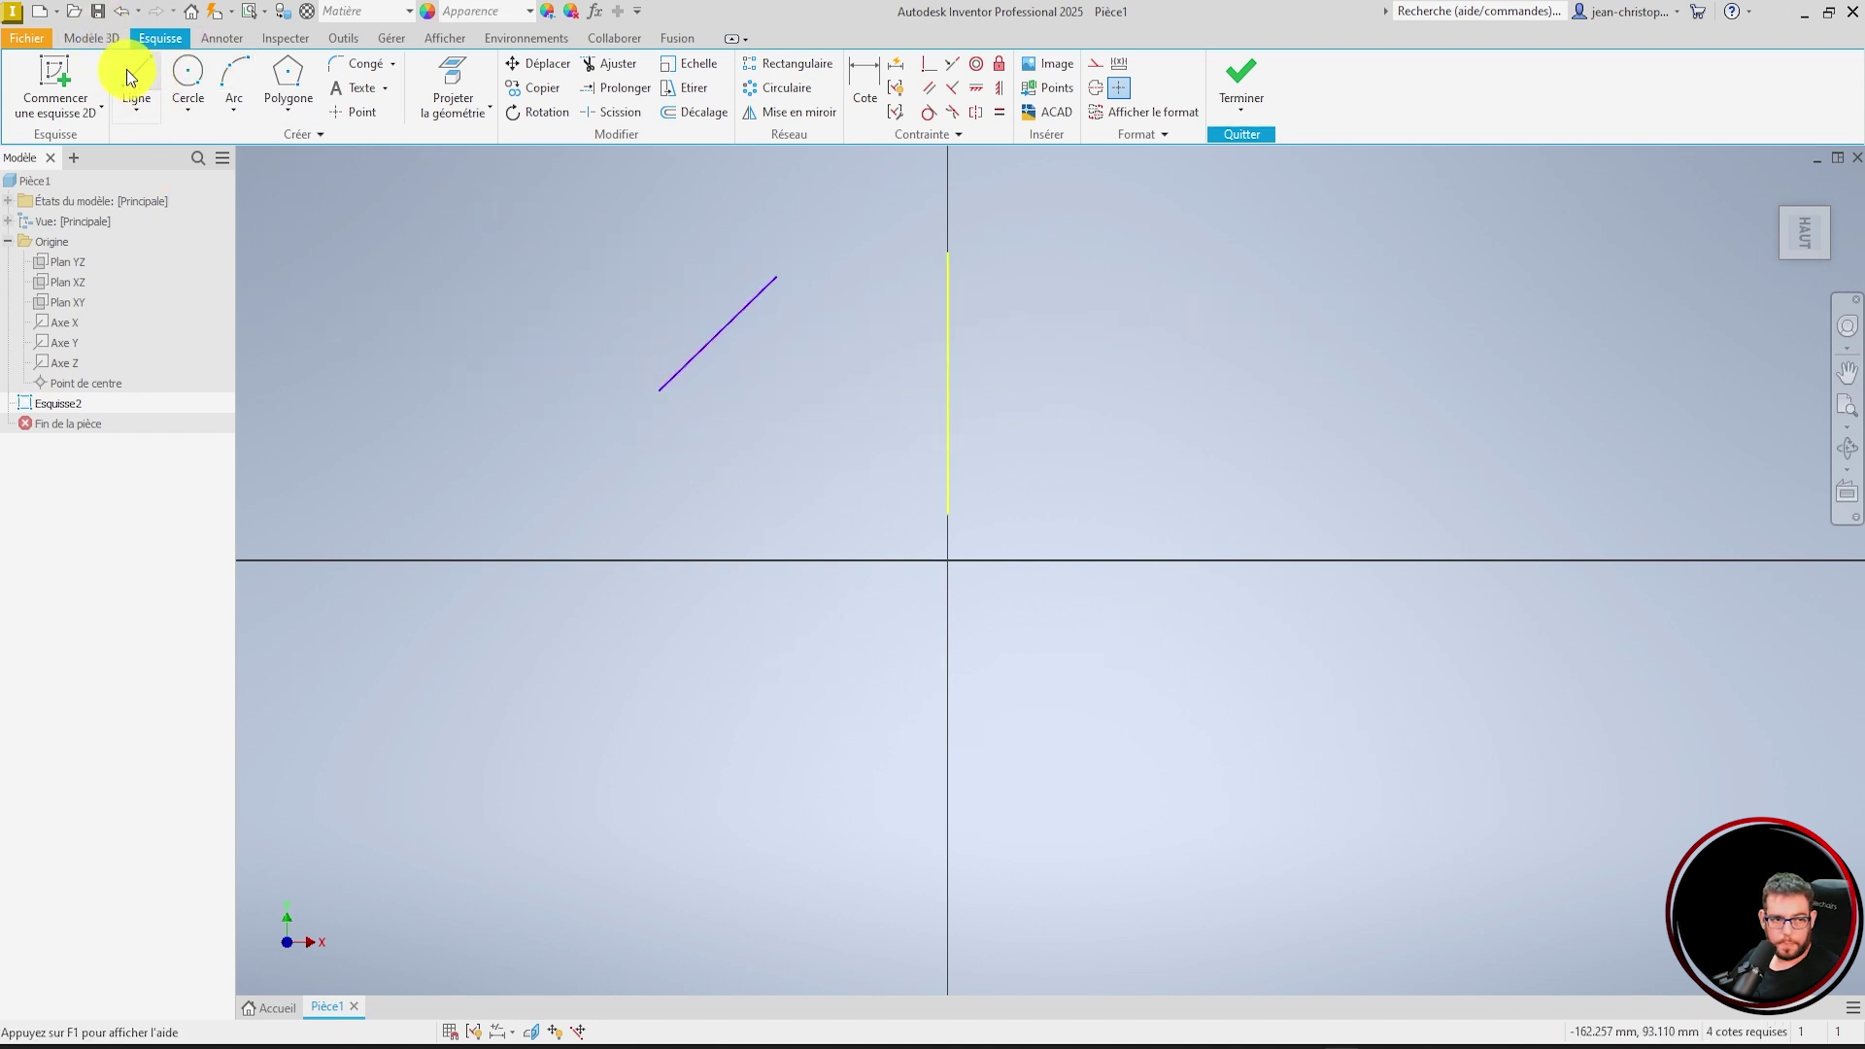
left_click(1039, 321)
double_click(1179, 457)
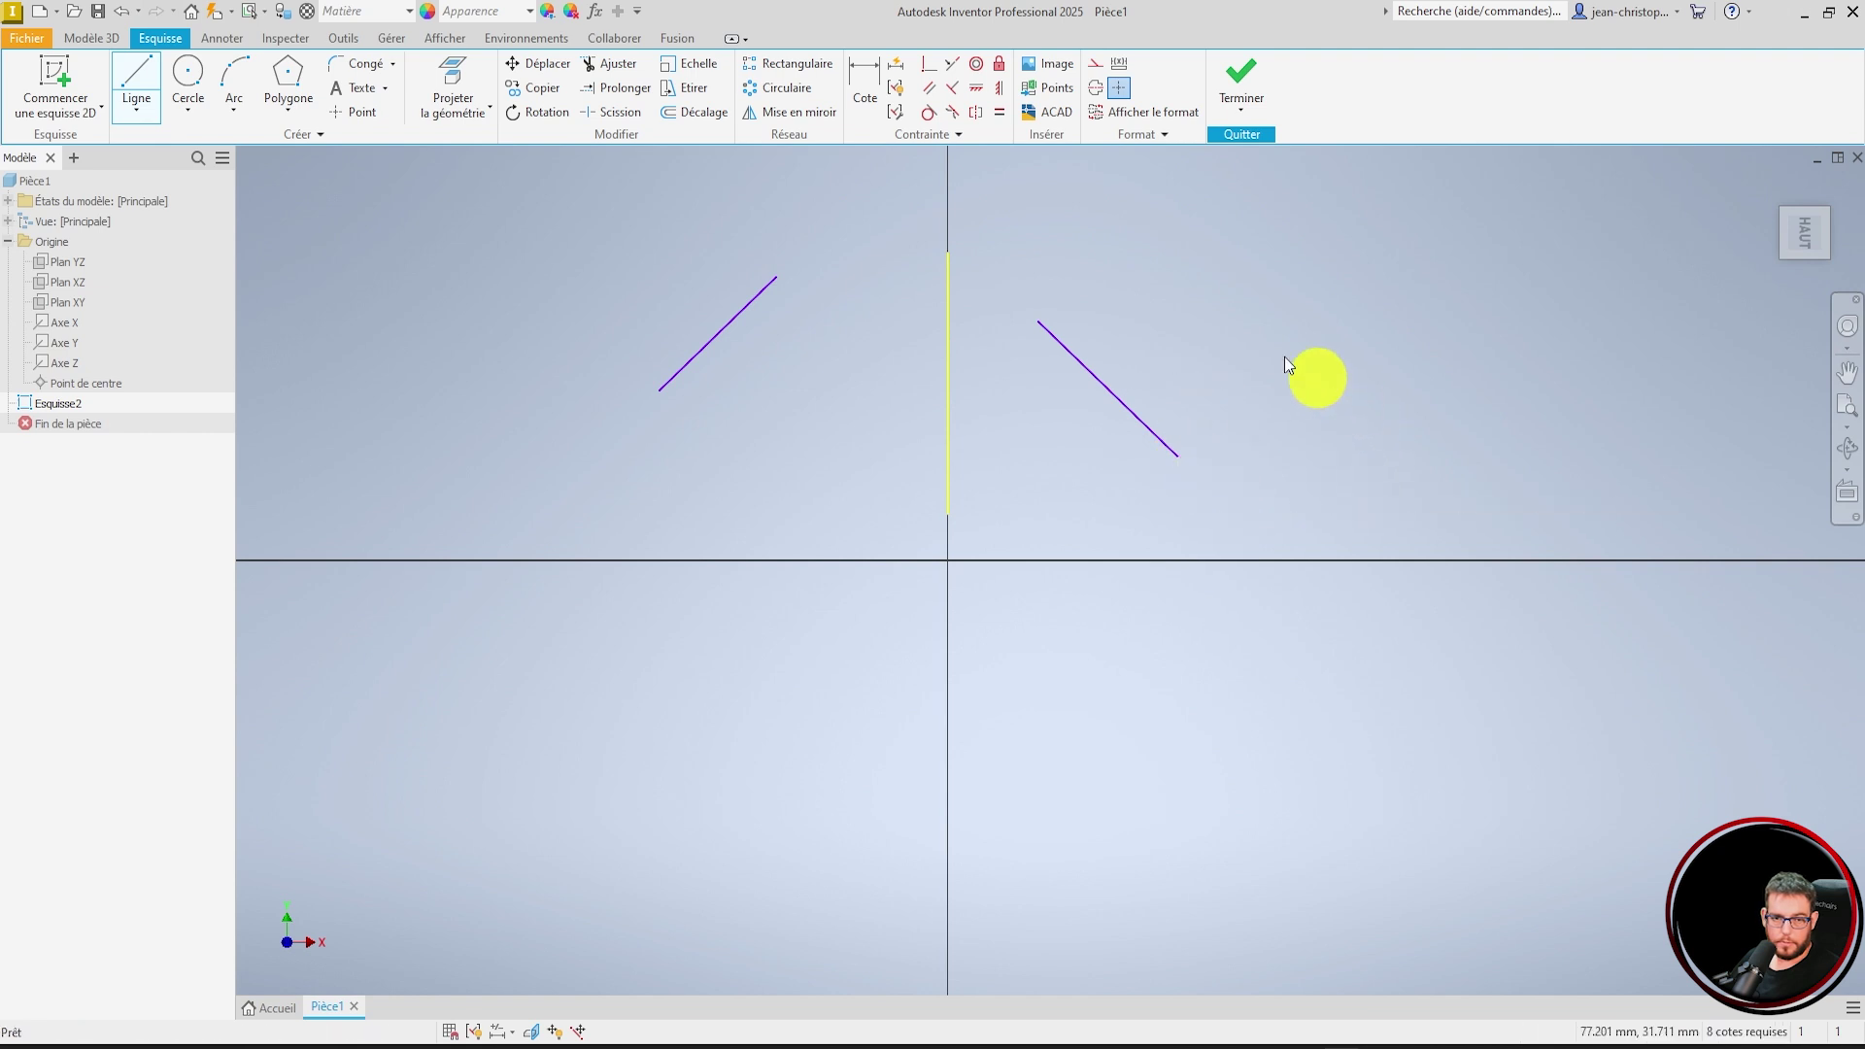
- Apply a symmetric constraint to the two sloping lines about the vertical line between them
left_click(975, 115)
left_click(1124, 404)
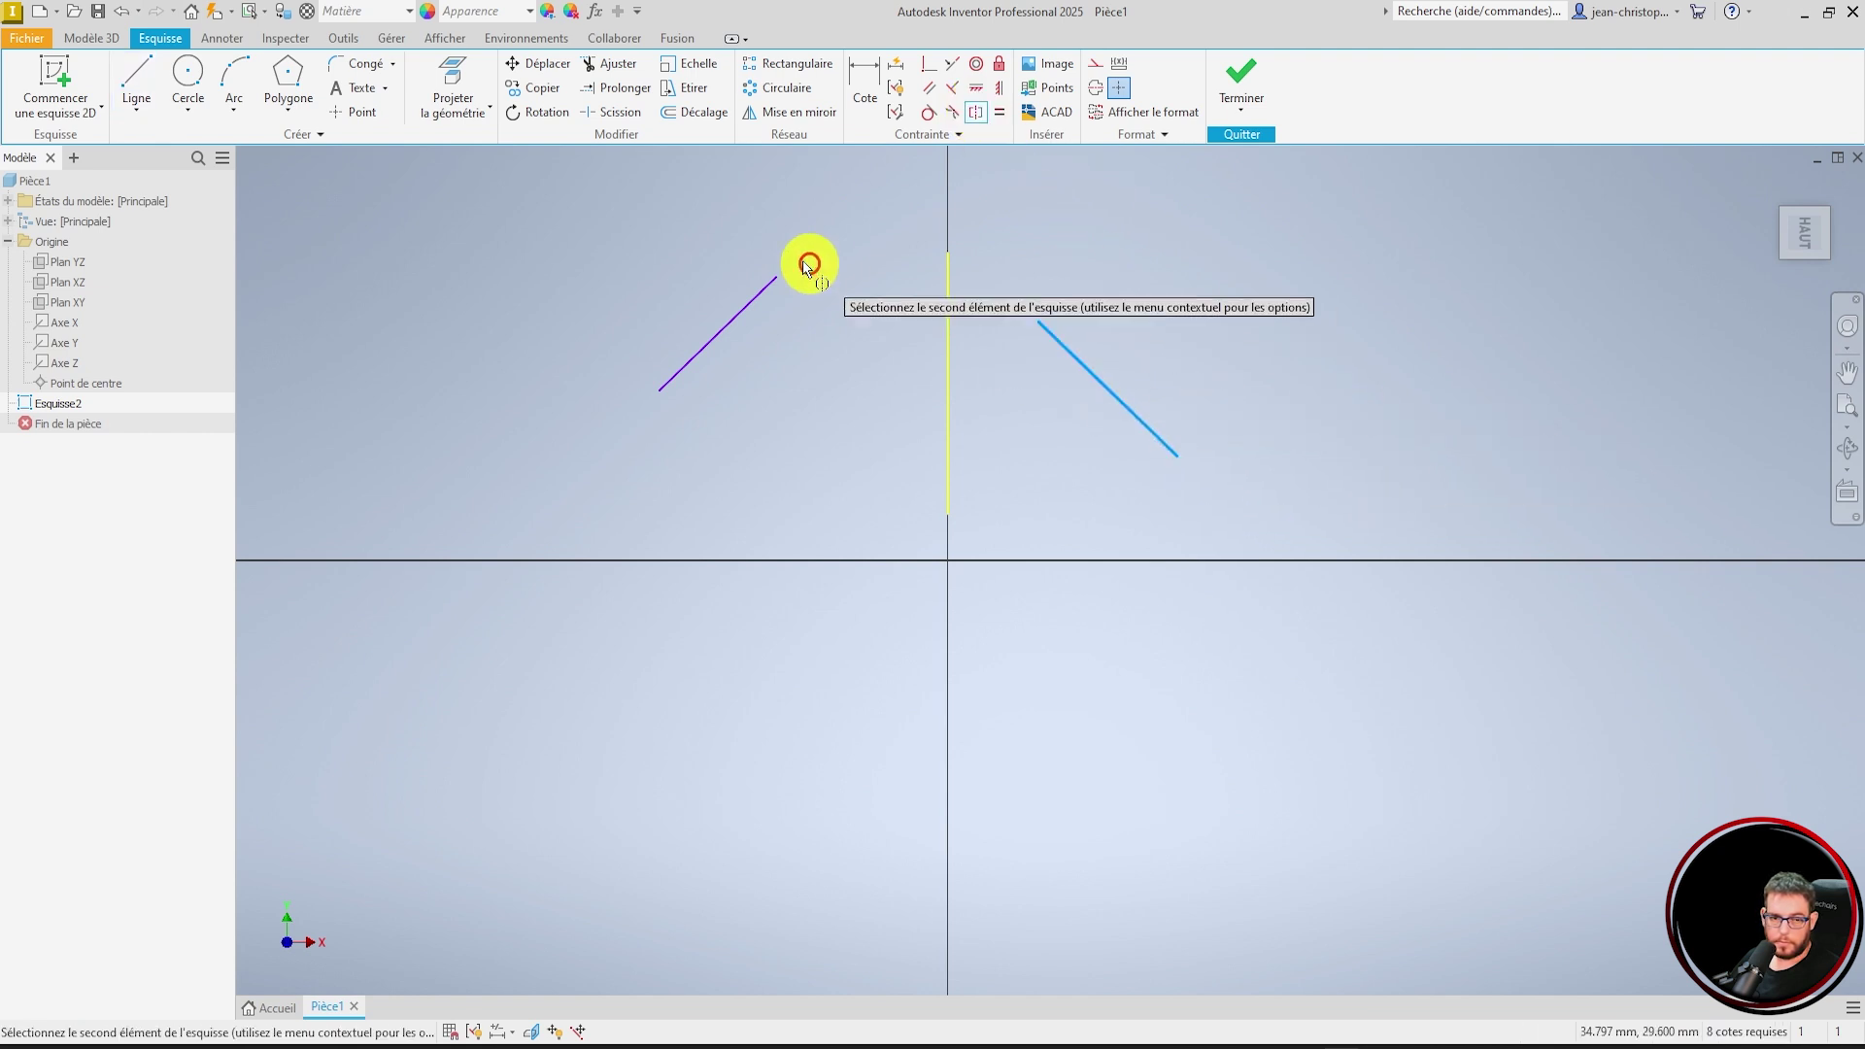
left_click(746, 318)
left_click(949, 342)
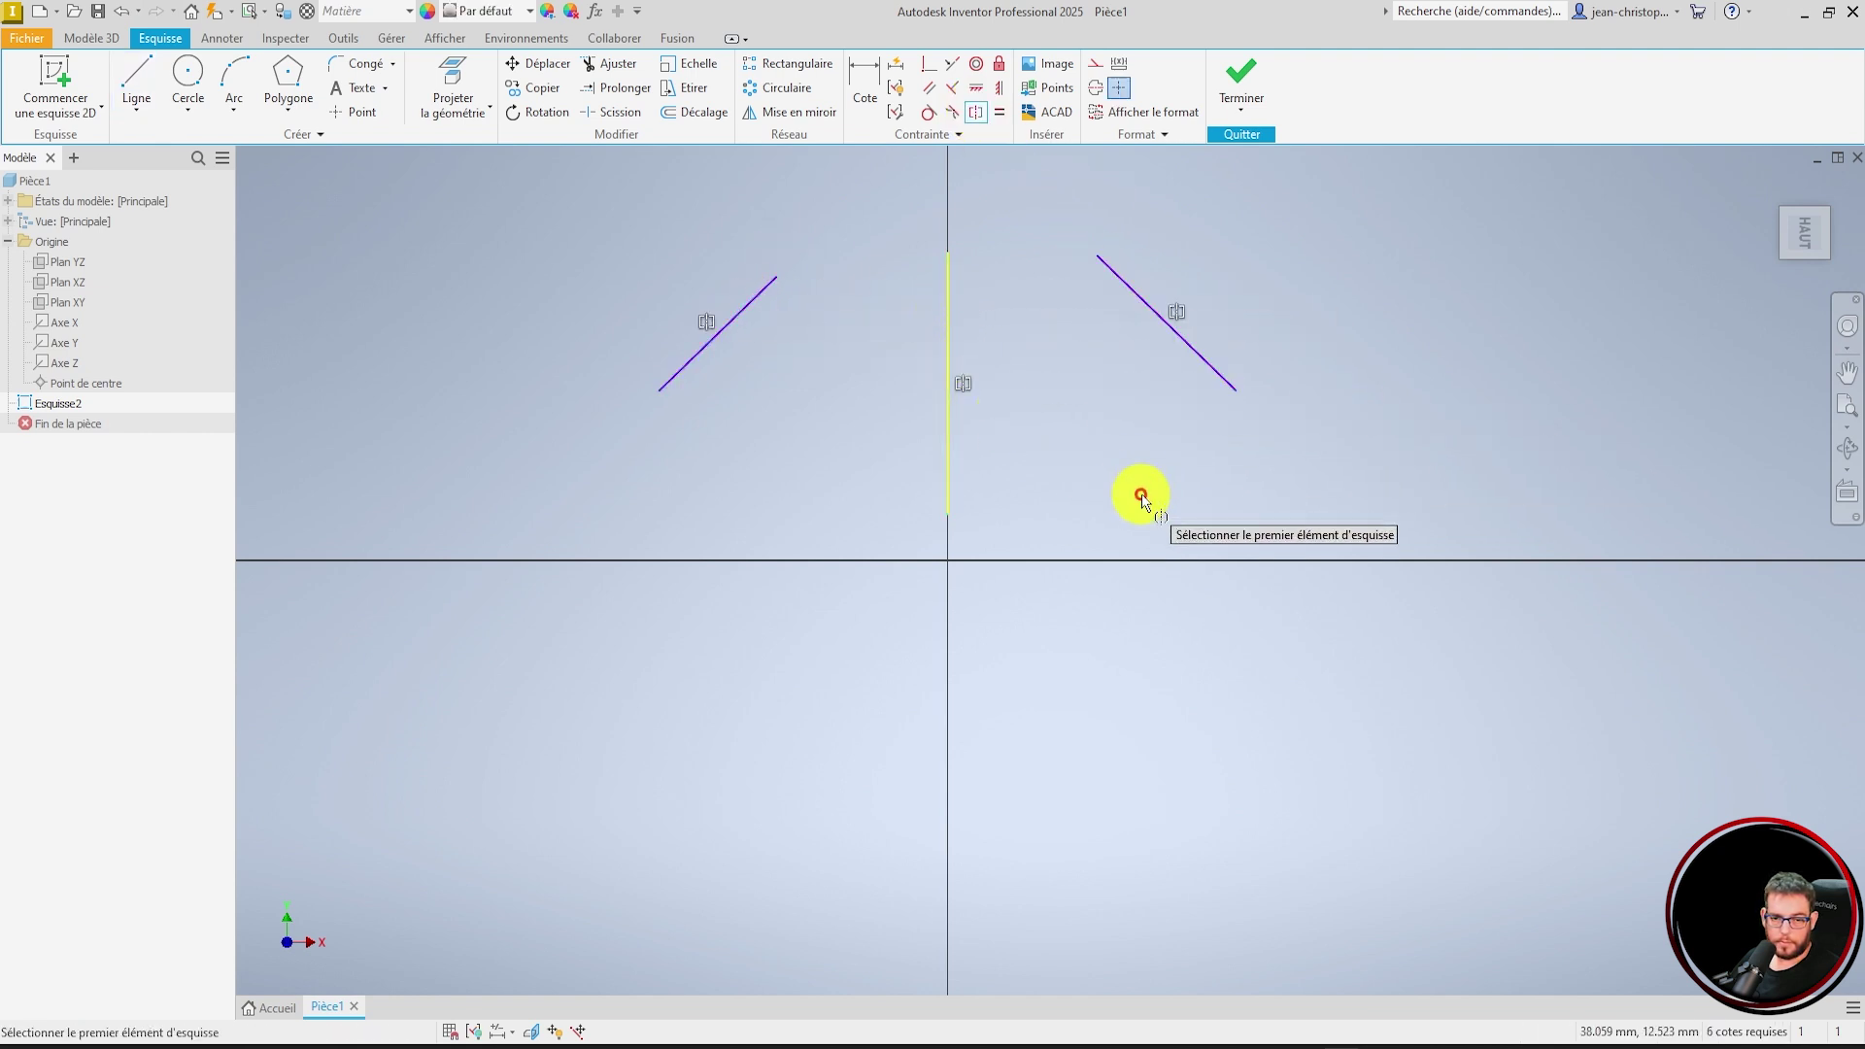
key("Escape")
- Join the upper ends of the two sloping lines with a coincident constraint
scroll(1050, 578, "up", 5)
scroll(1038, 457, "down", 6)
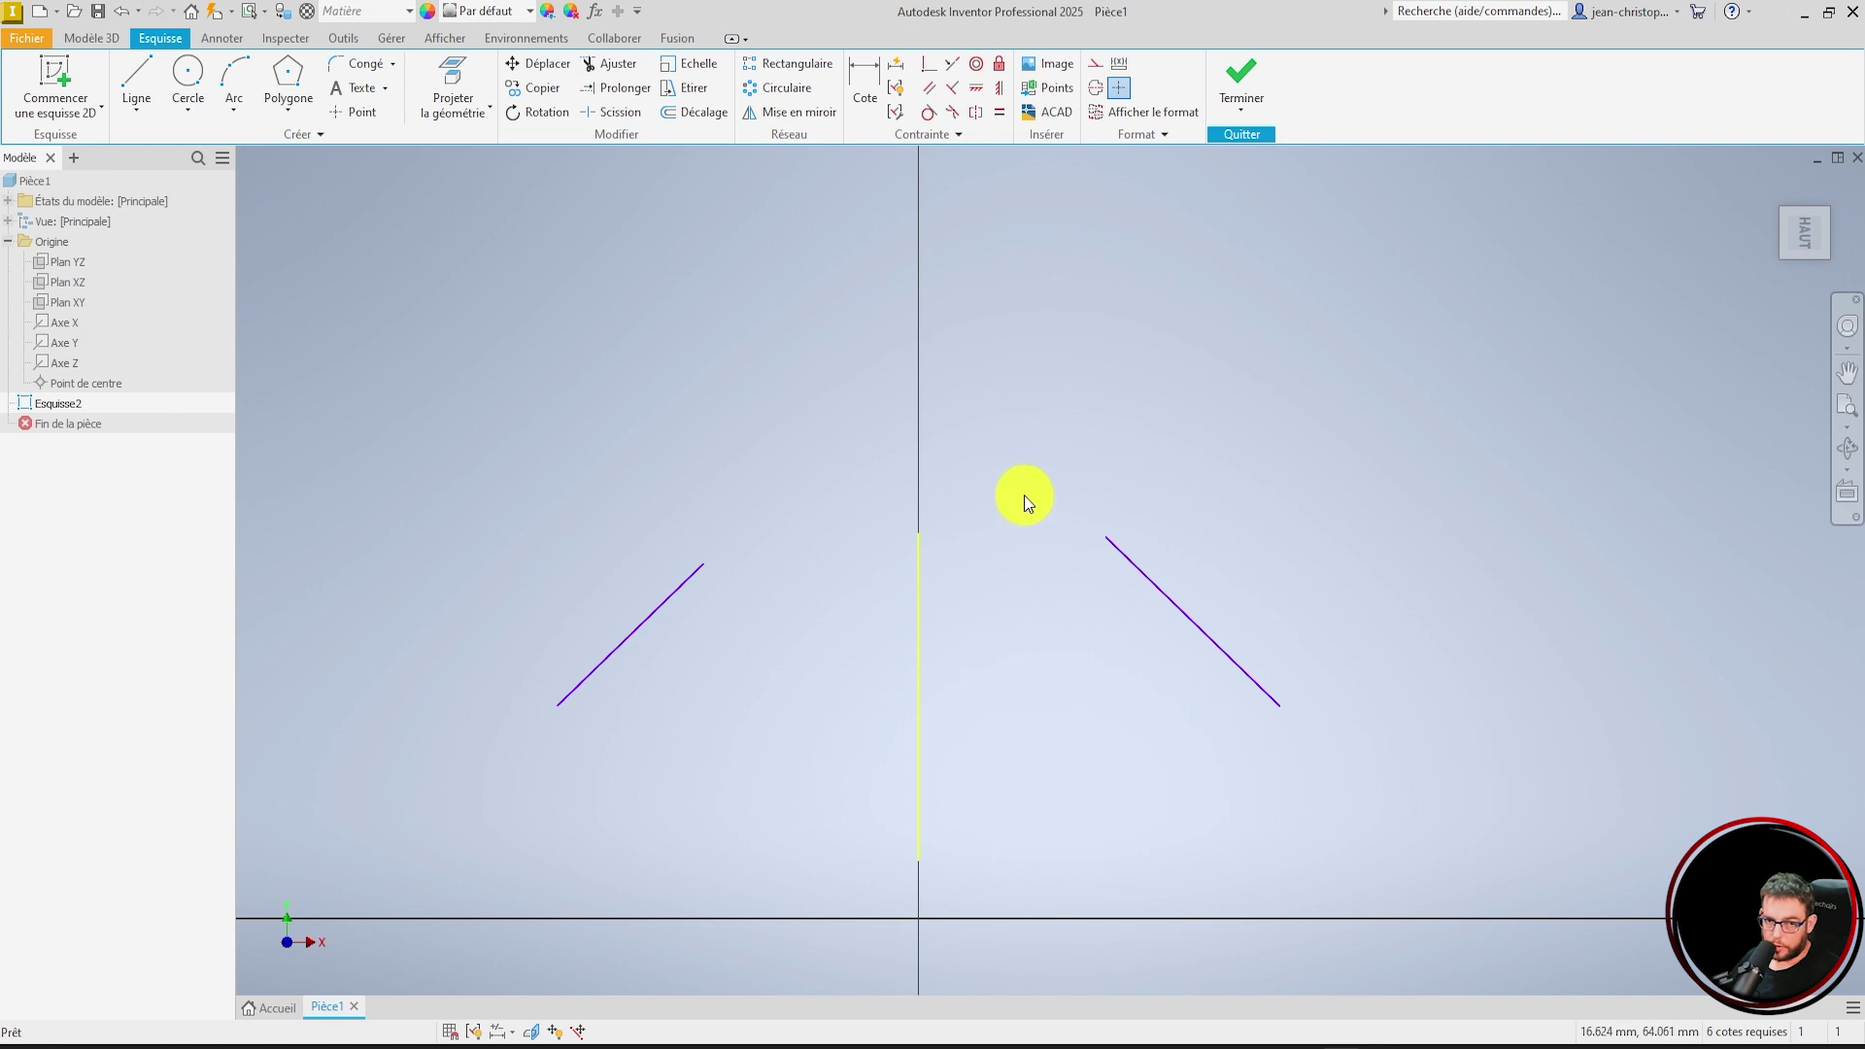
left_click(929, 65)
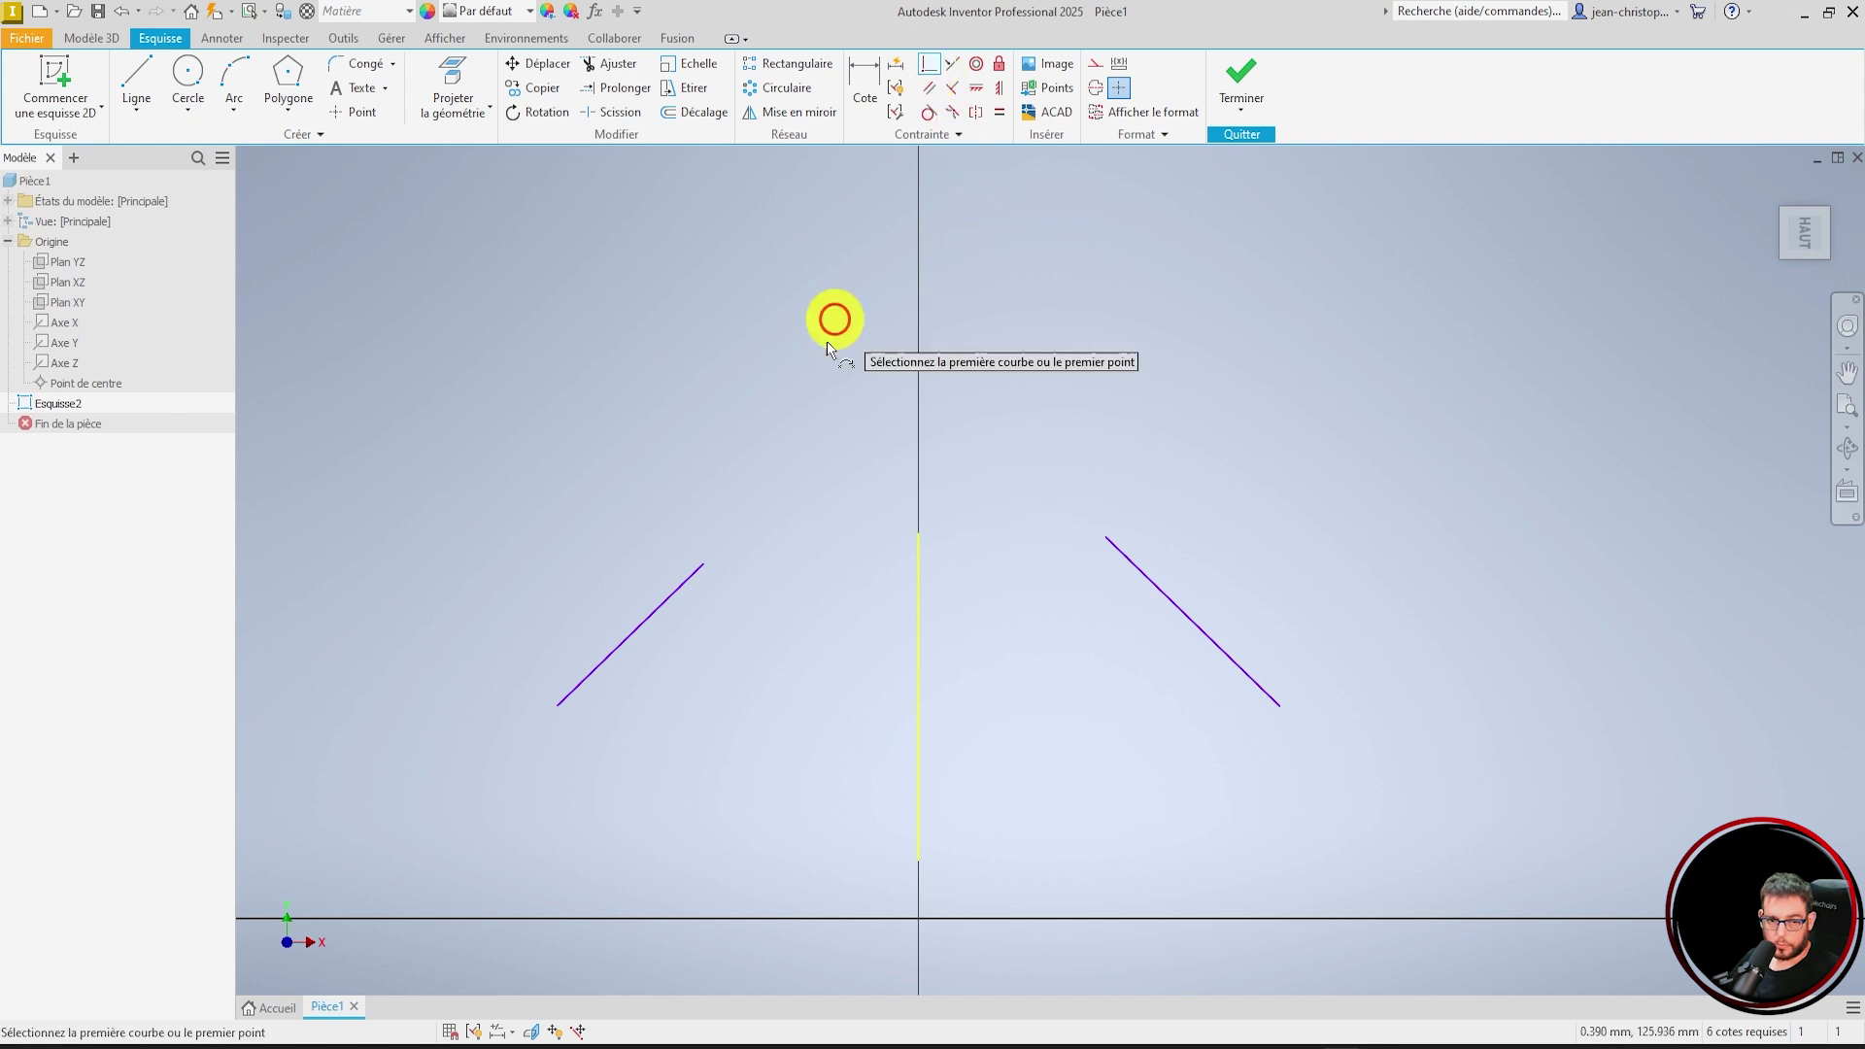
left_click(703, 563)
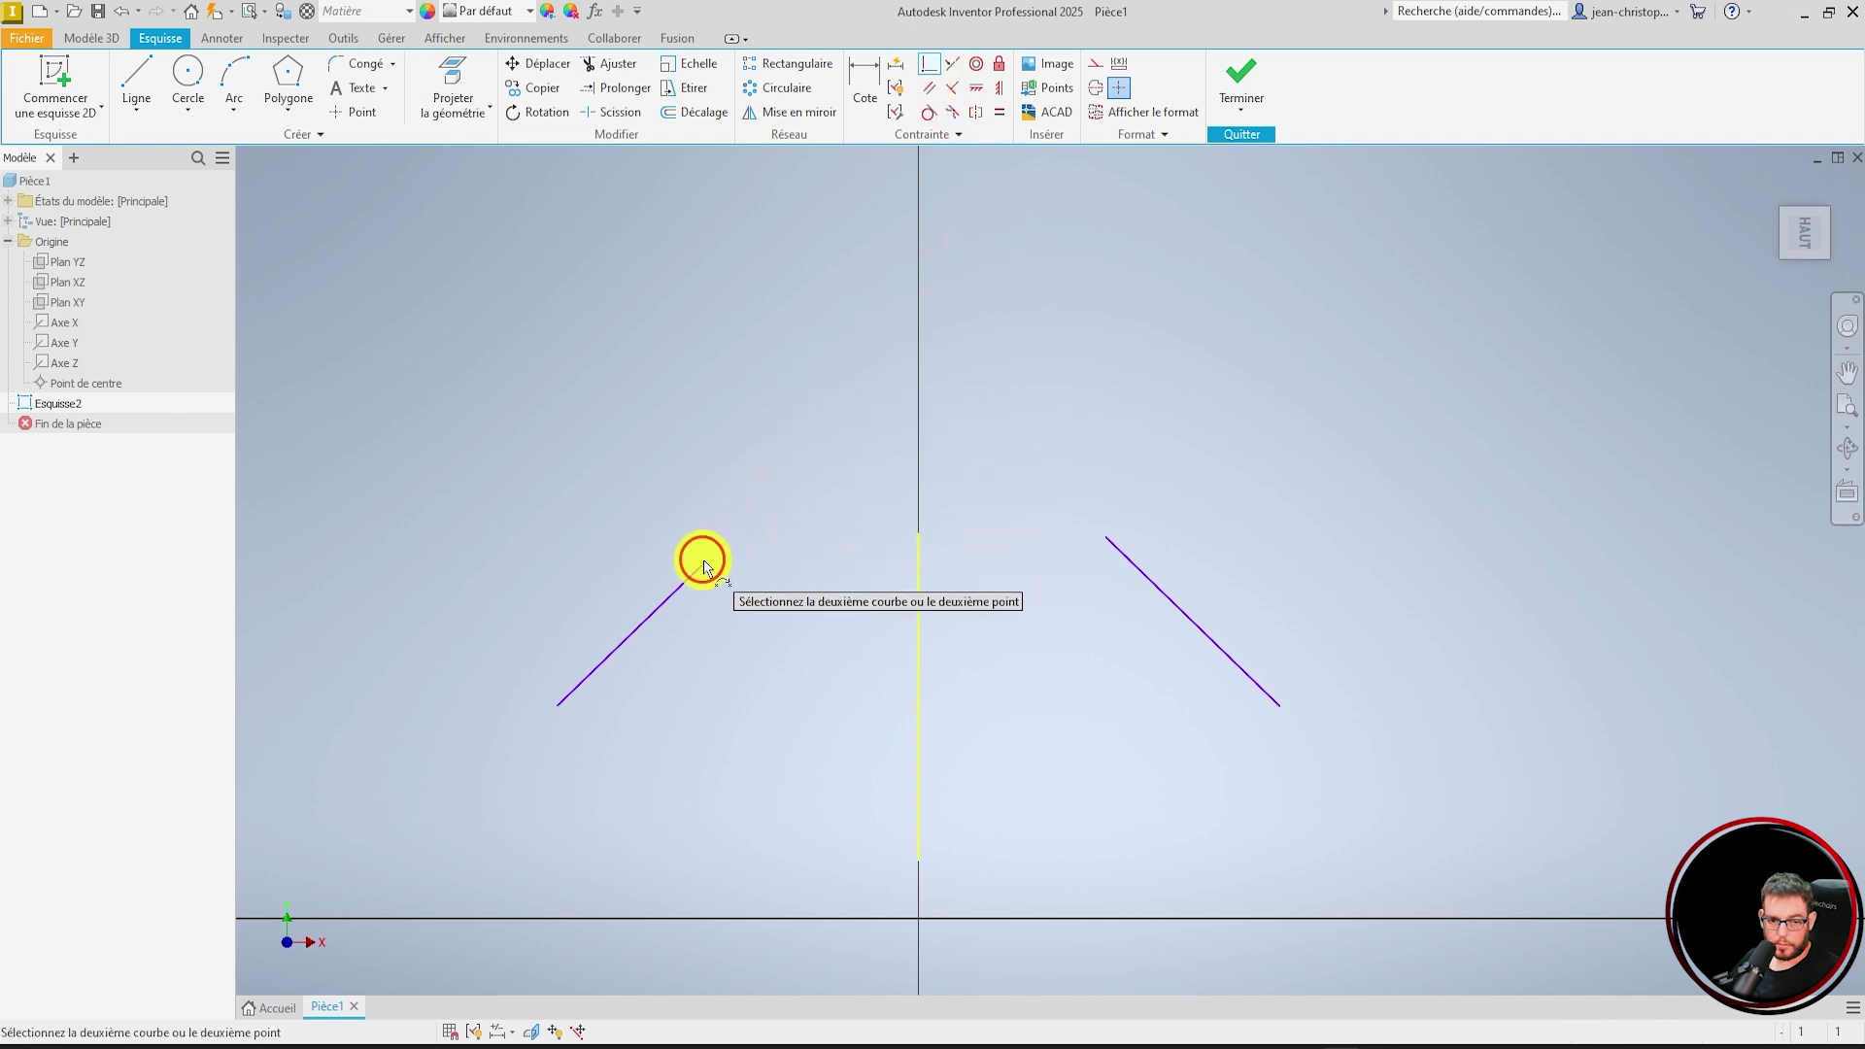
left_click(1110, 539)
key("Escape")
- Apply an equal constraint so the two sloping lines have the same length
scroll(1267, 364, "up", 5)
middle_click_drag(1267, 364, 1124, 395)
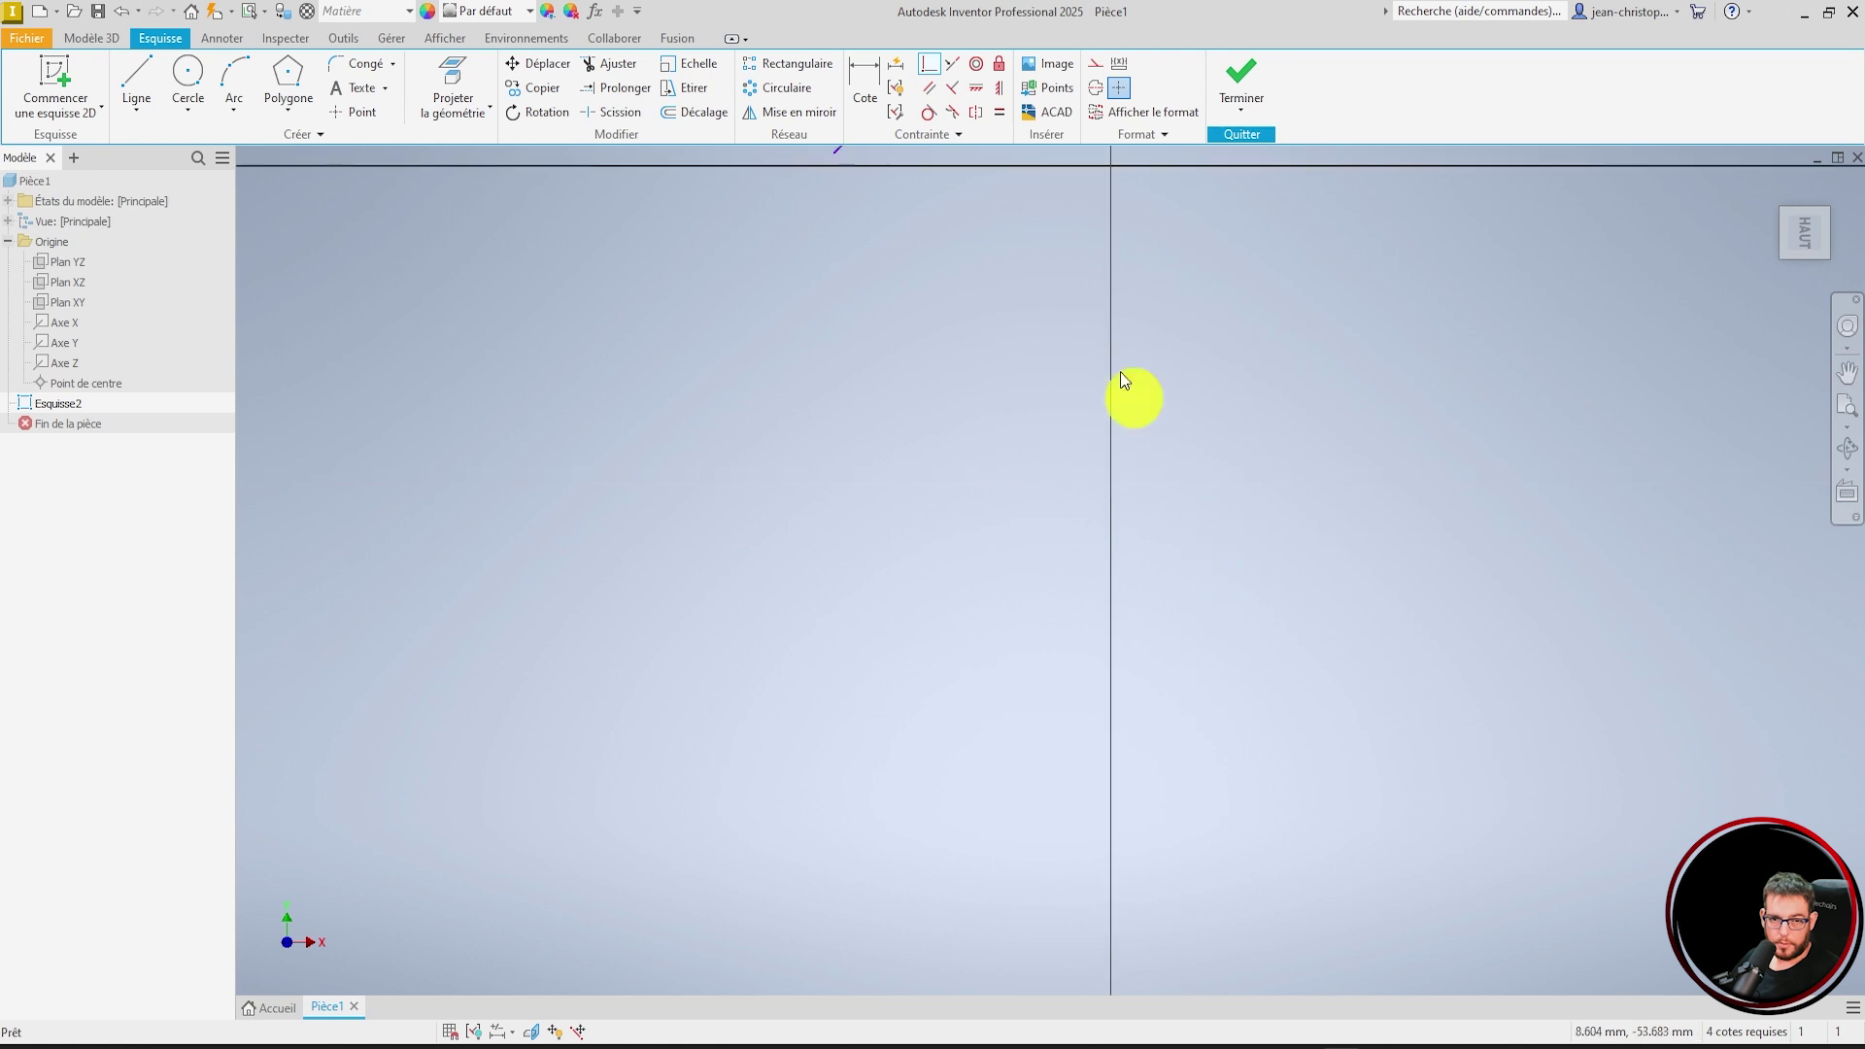
scroll(1095, 507, "up", 5)
scroll(1074, 283, "down", 9)
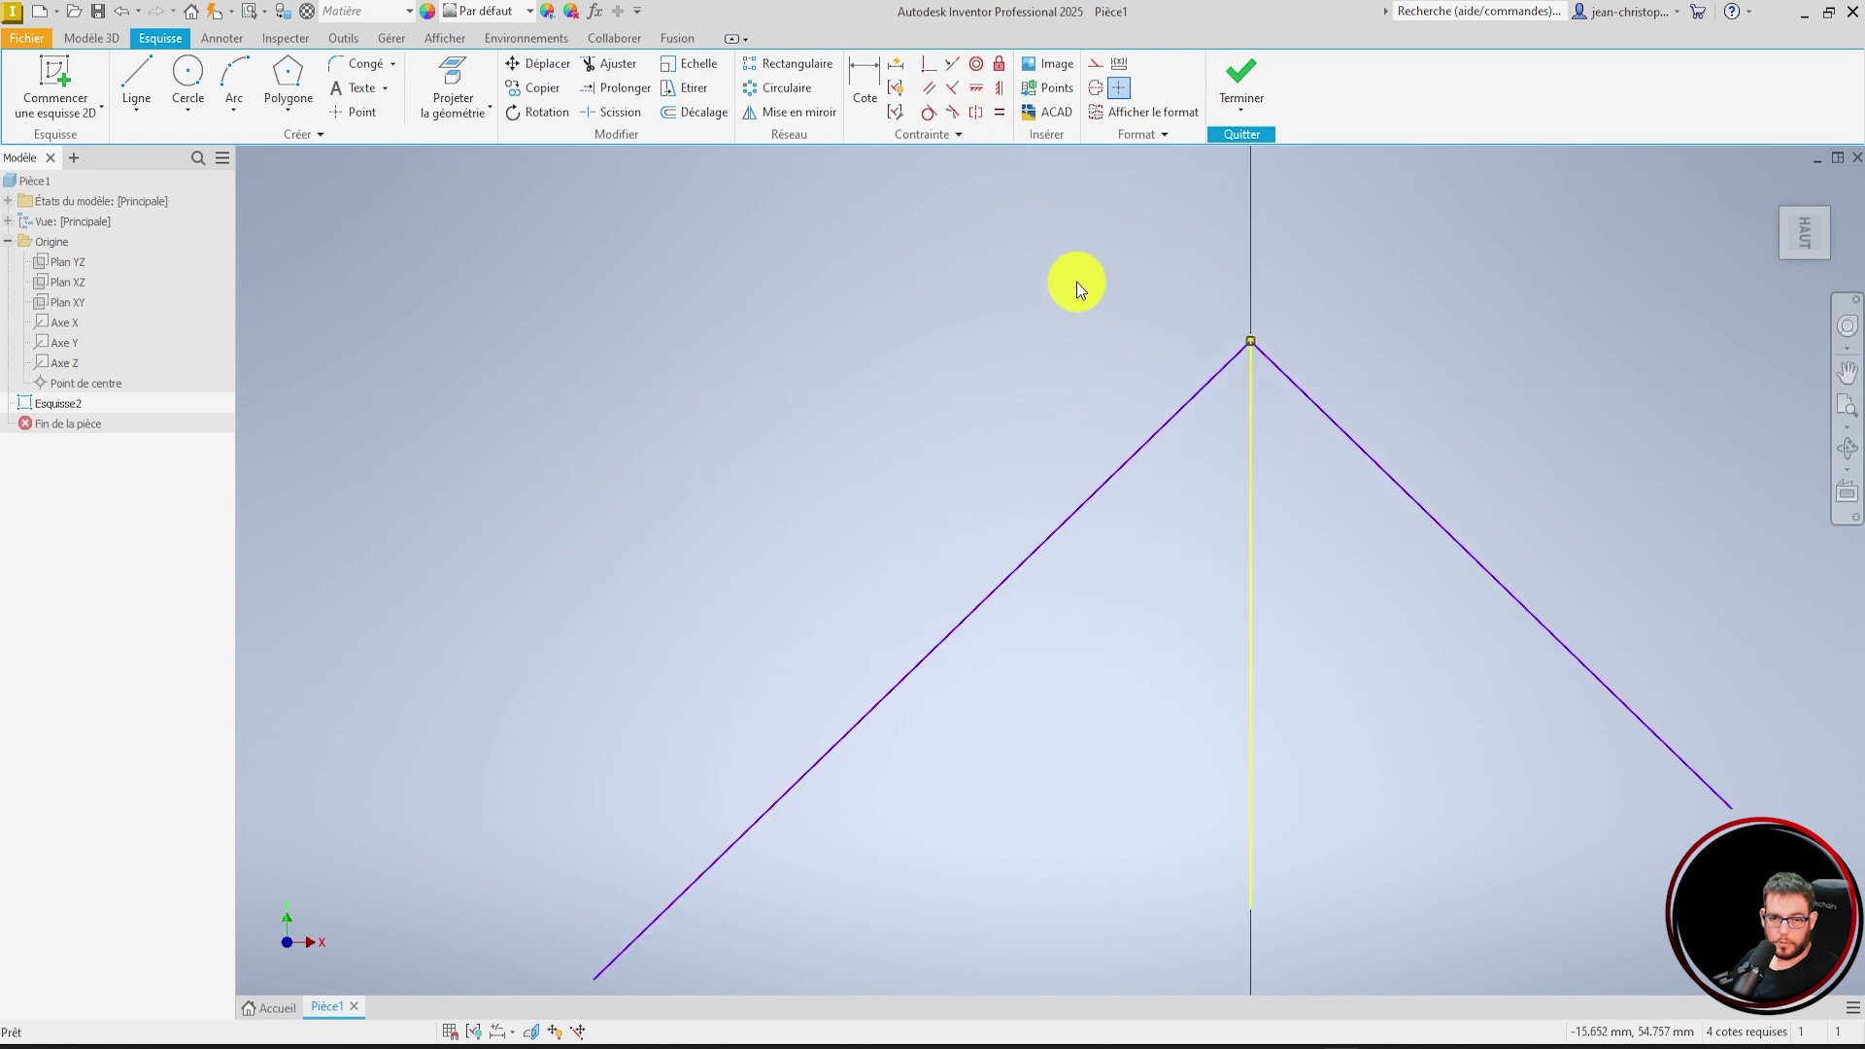
scroll(1006, 209, "up", 2)
left_click(998, 113)
left_click(1020, 412)
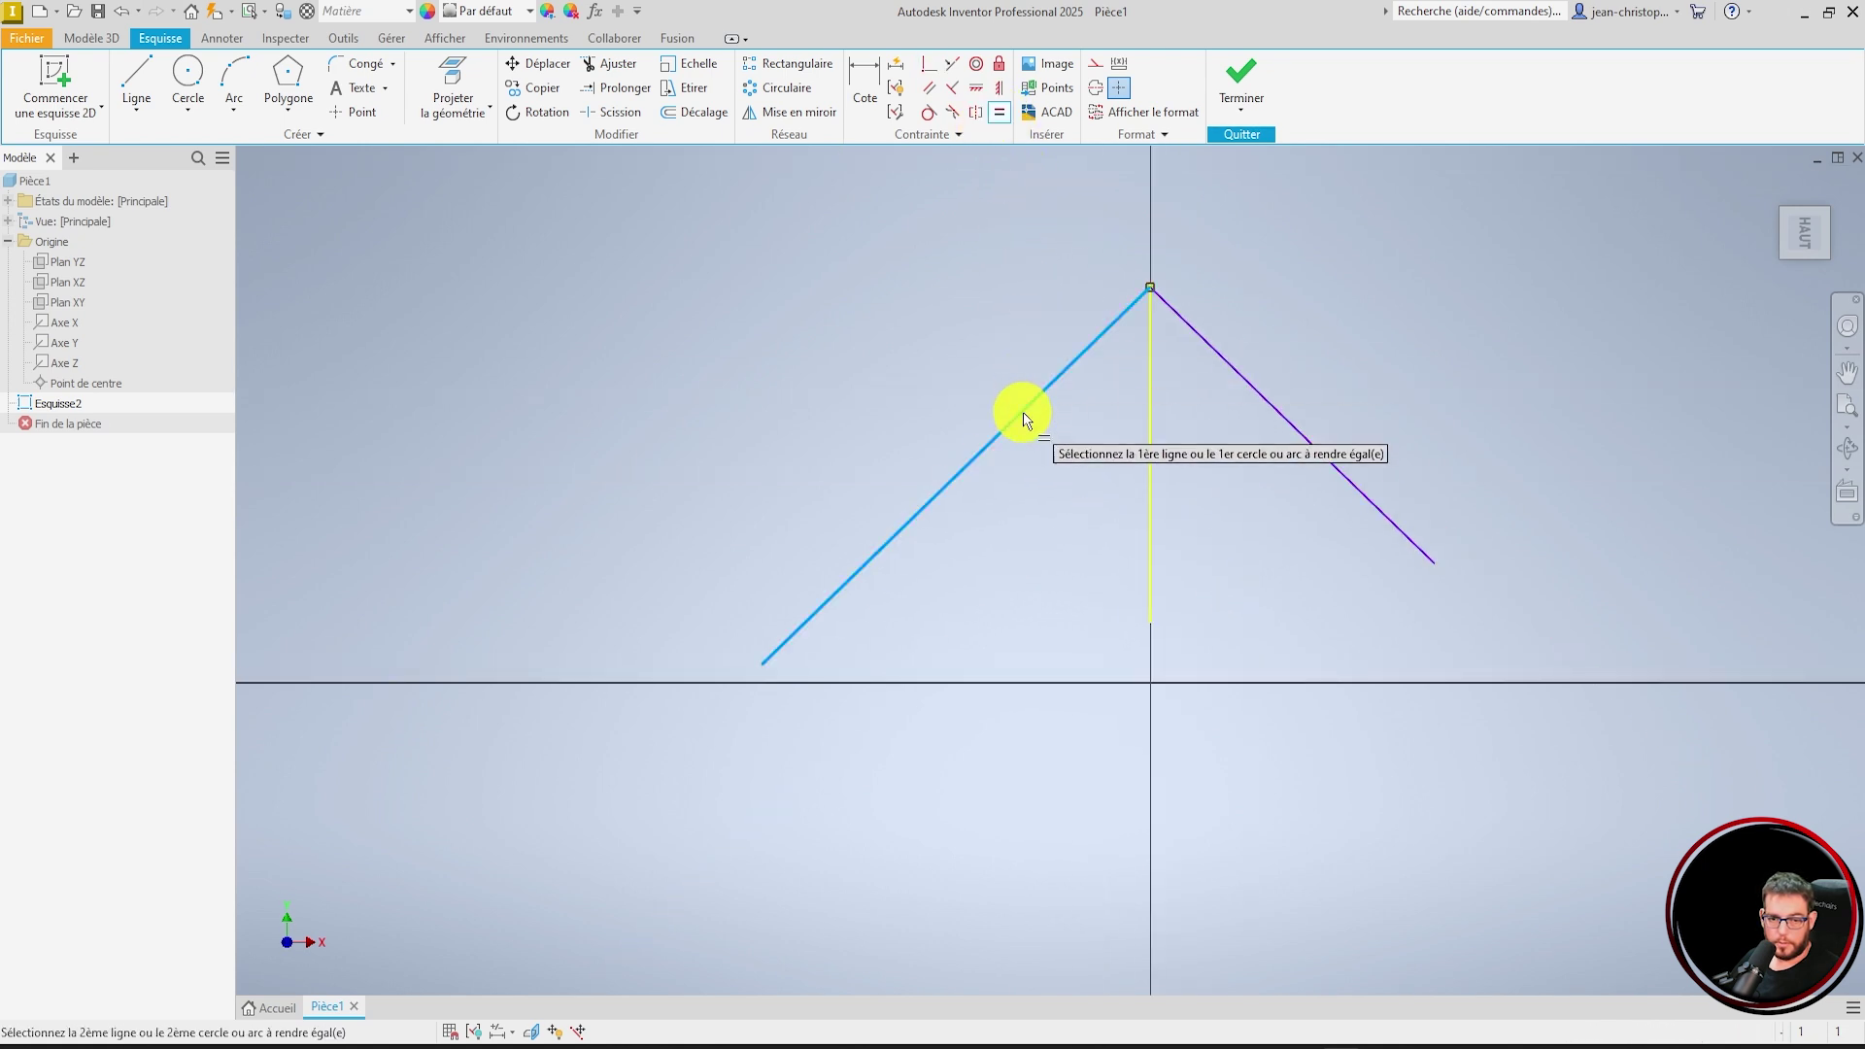
left_click(1295, 424)
scroll(1040, 282, "up", 4)
key("Escape")
- Pull the free end of the right sloping line down and outward to test the symmetric and equal constraints
left_click(1203, 398)
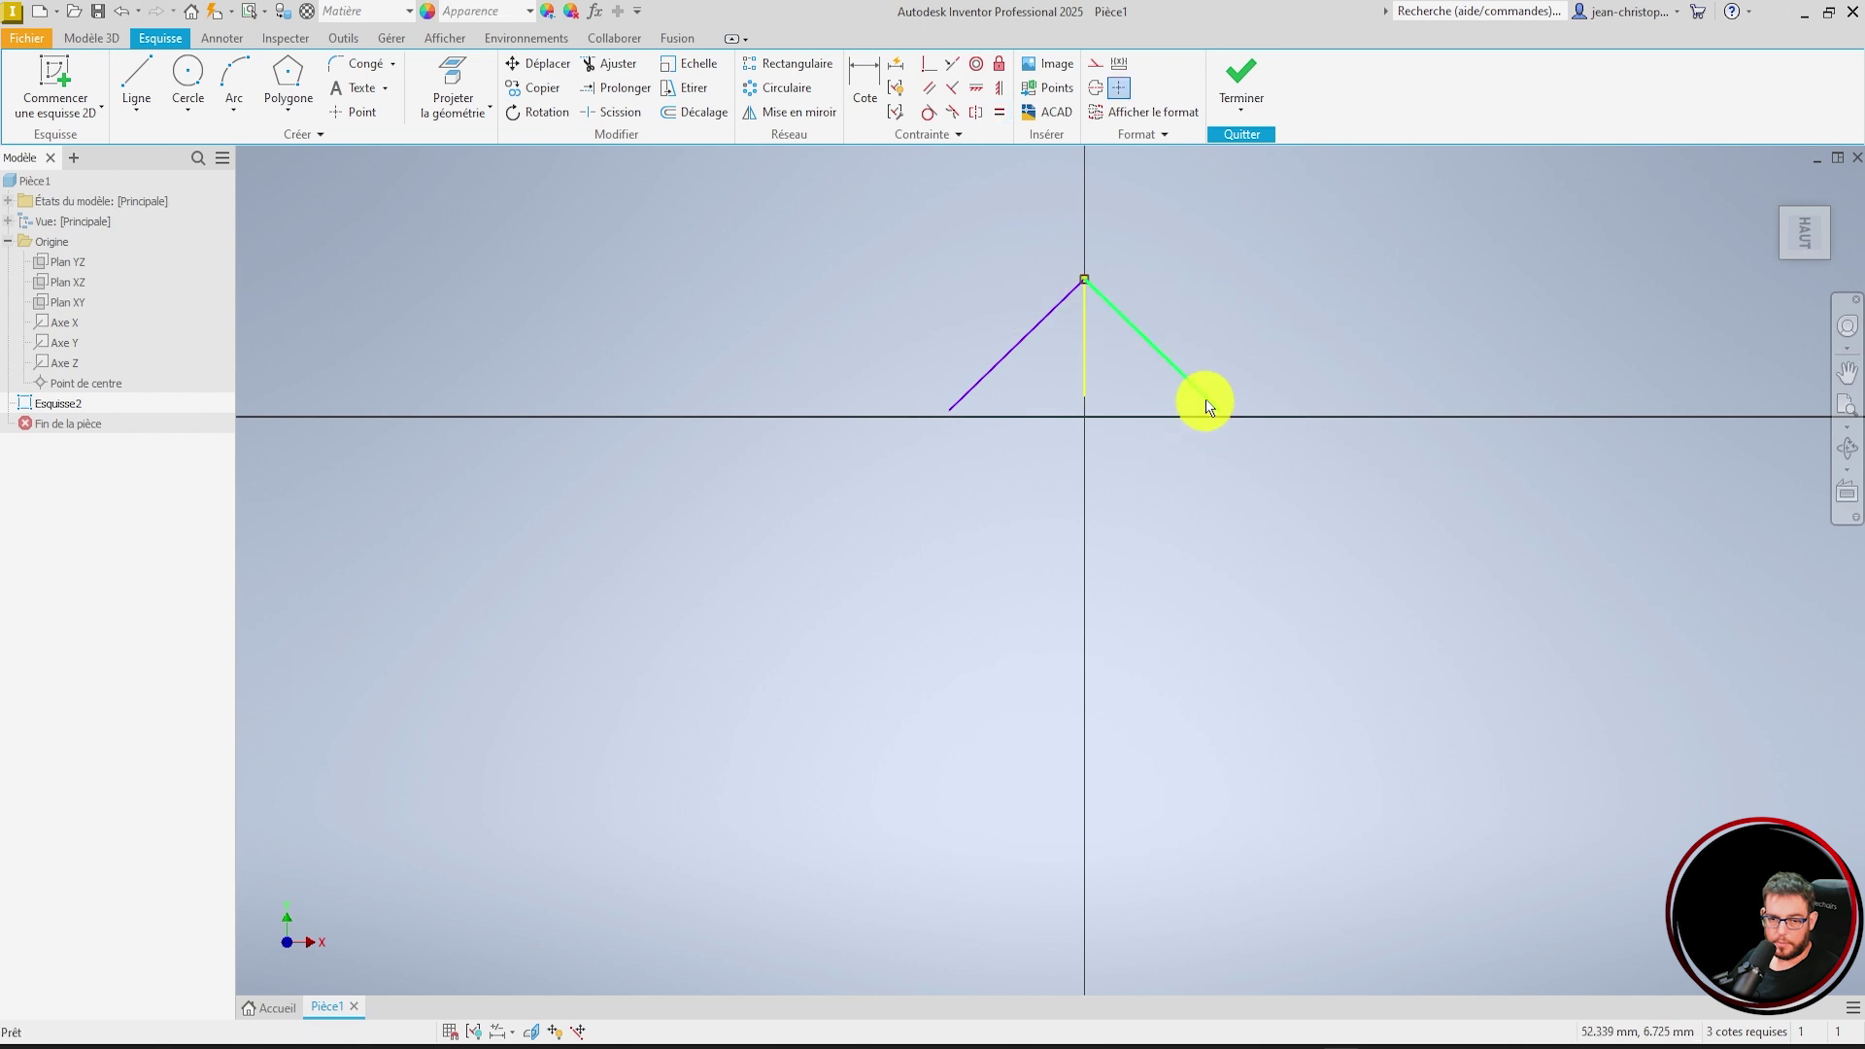
left_click_drag(1224, 419, 1380, 589)
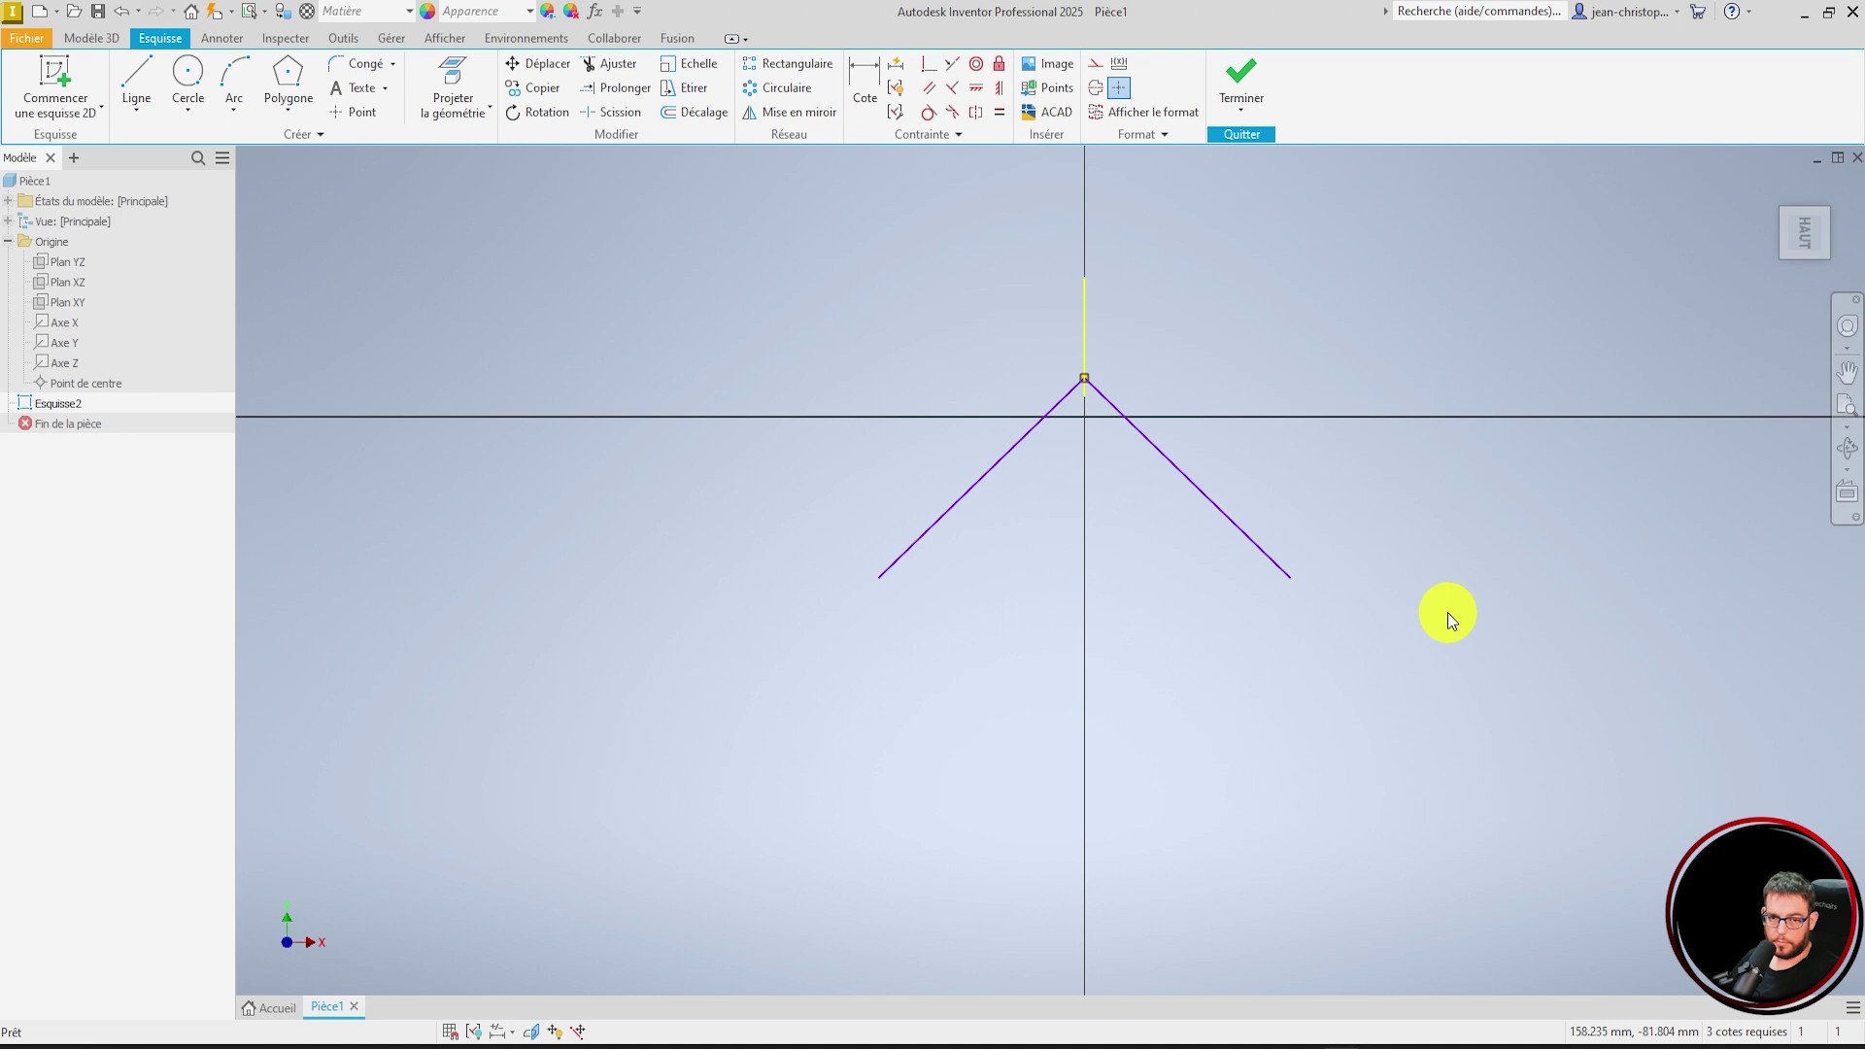
left_click(1297, 593)
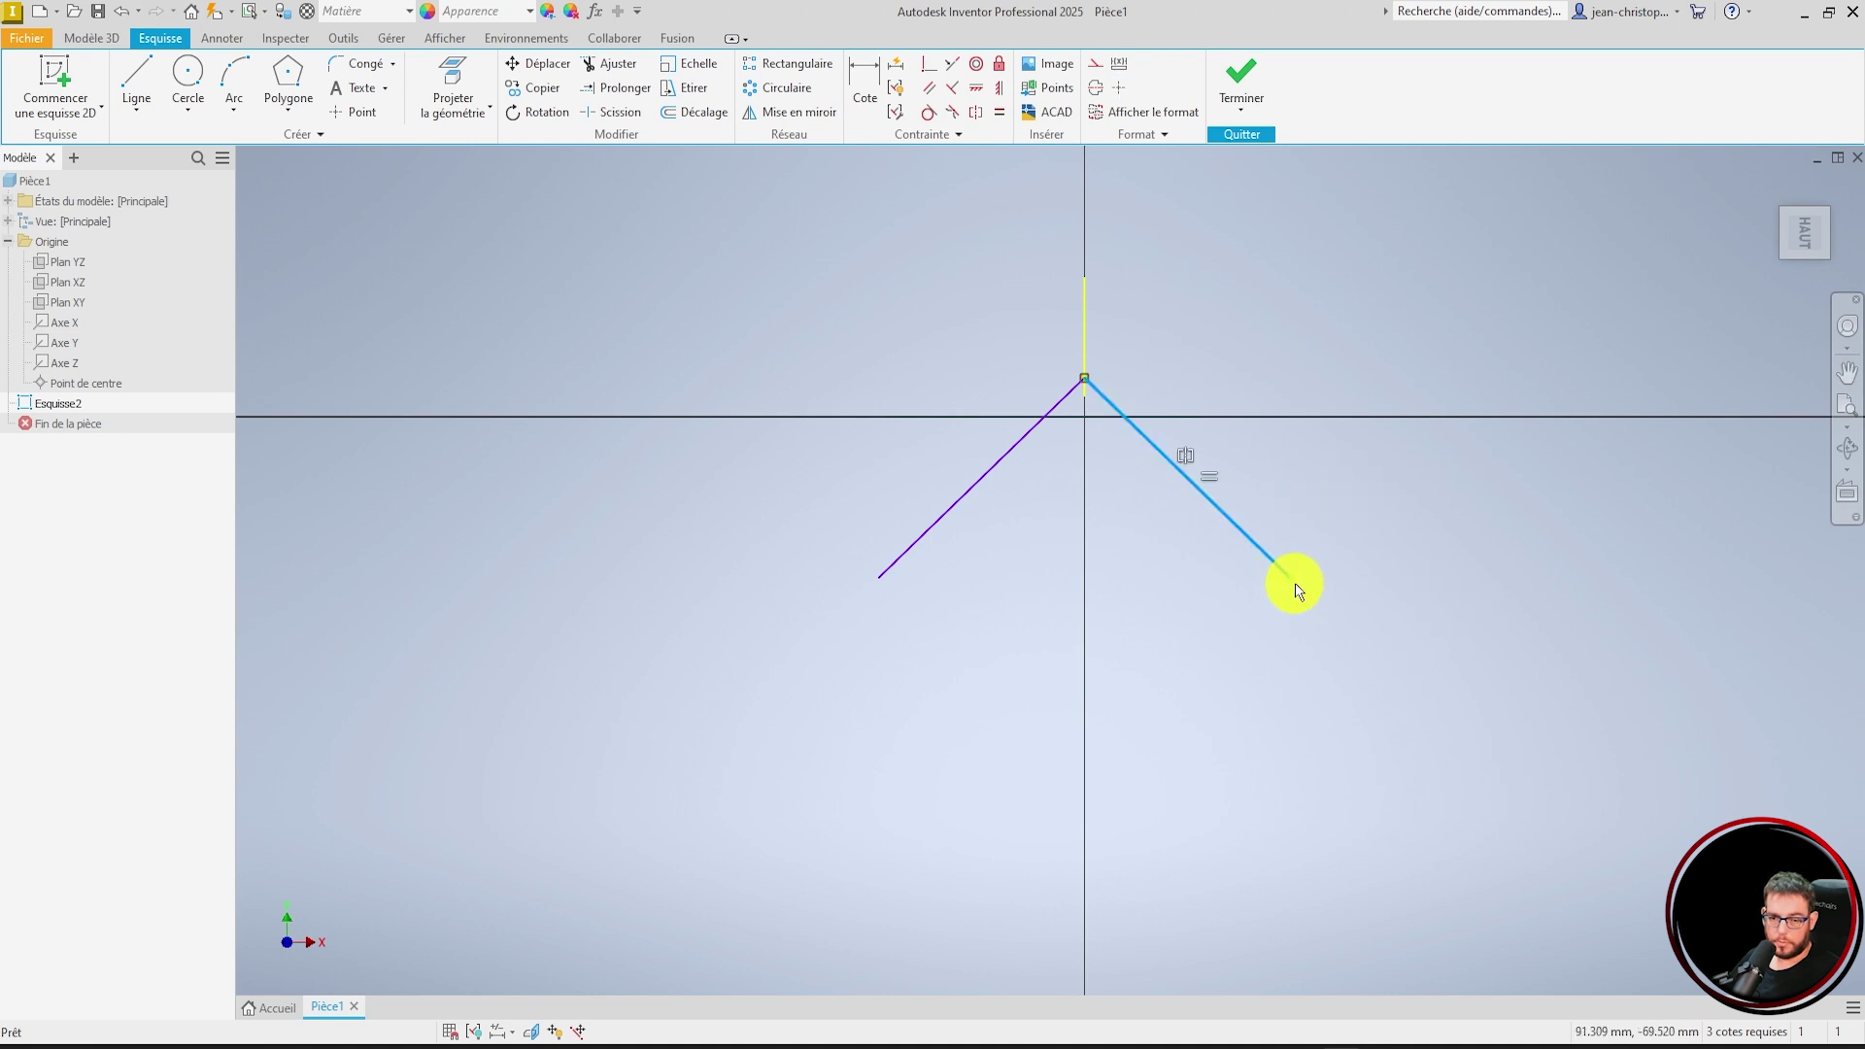
left_click_drag(1305, 599, 1412, 612)
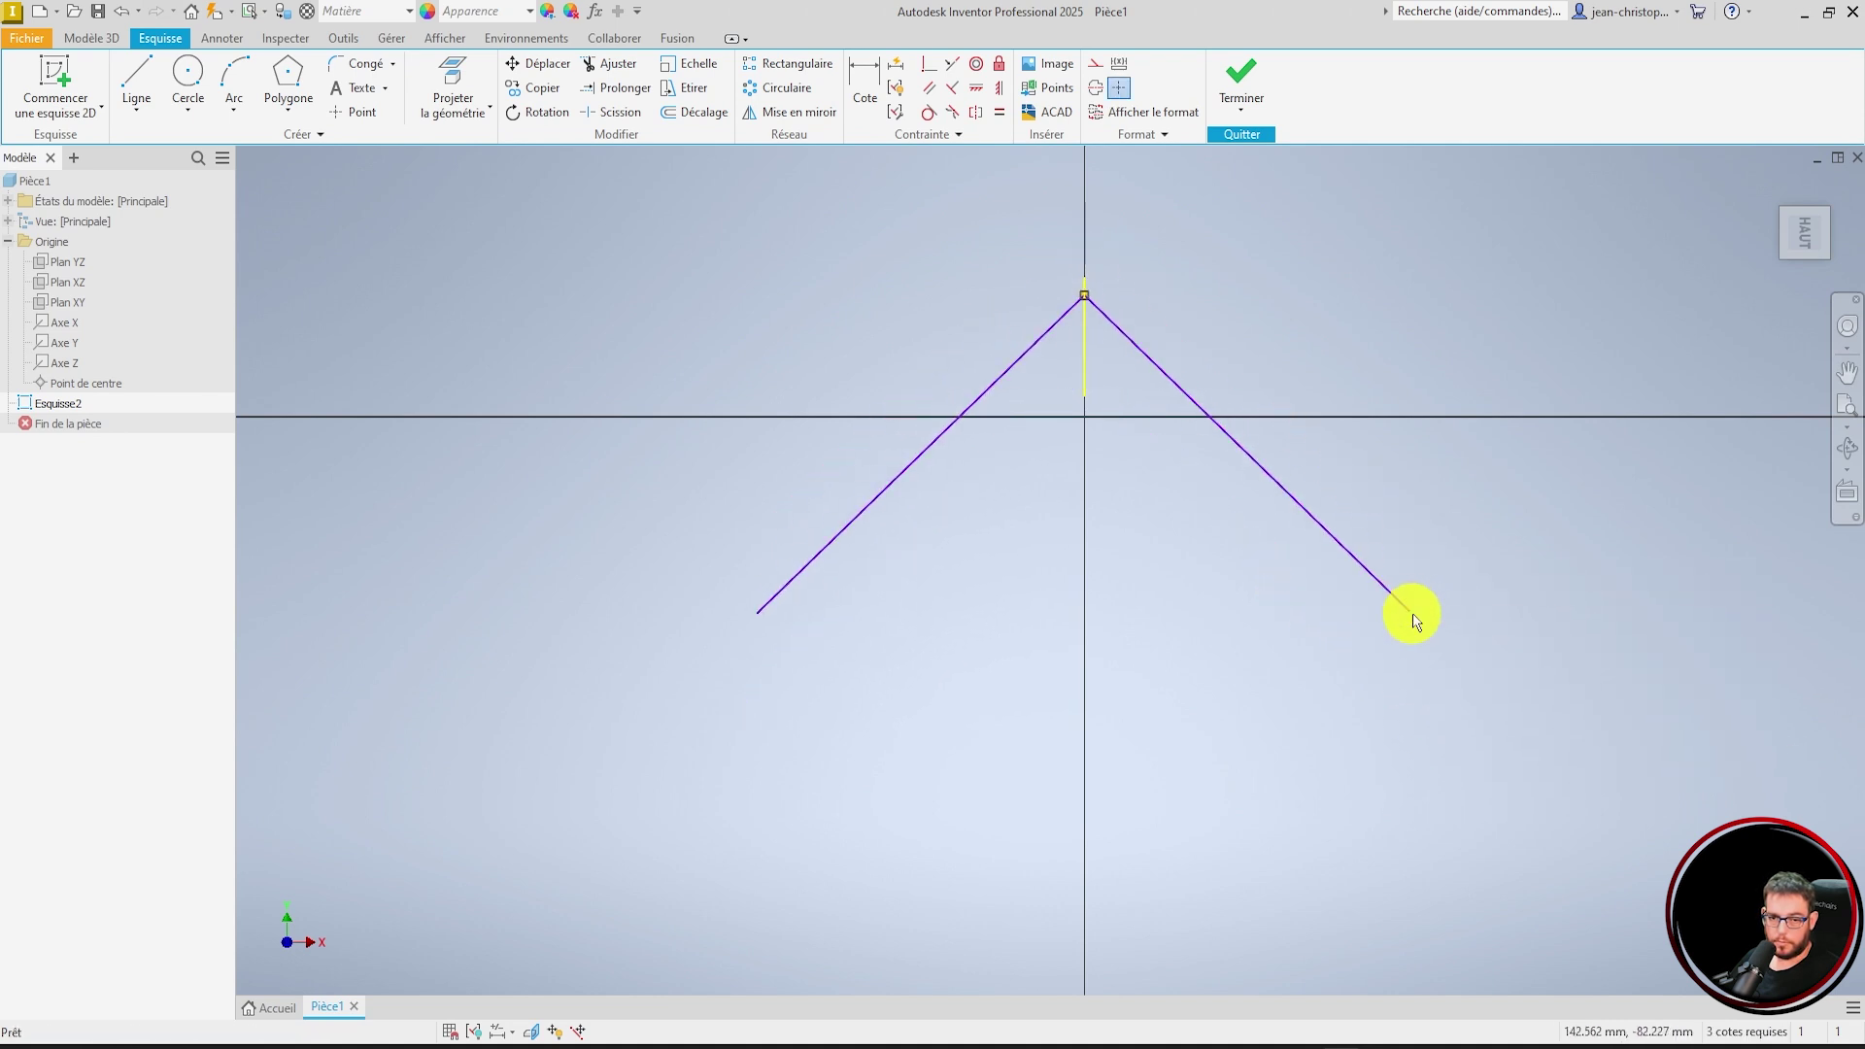
- Delete the two sloping lines and the vertical symmetry line from the sketch
mouse_move(656, 163)
left_mouse_down()
mouse_move(1415, 728)
mouse_move(1640, 859)
left_mouse_up()
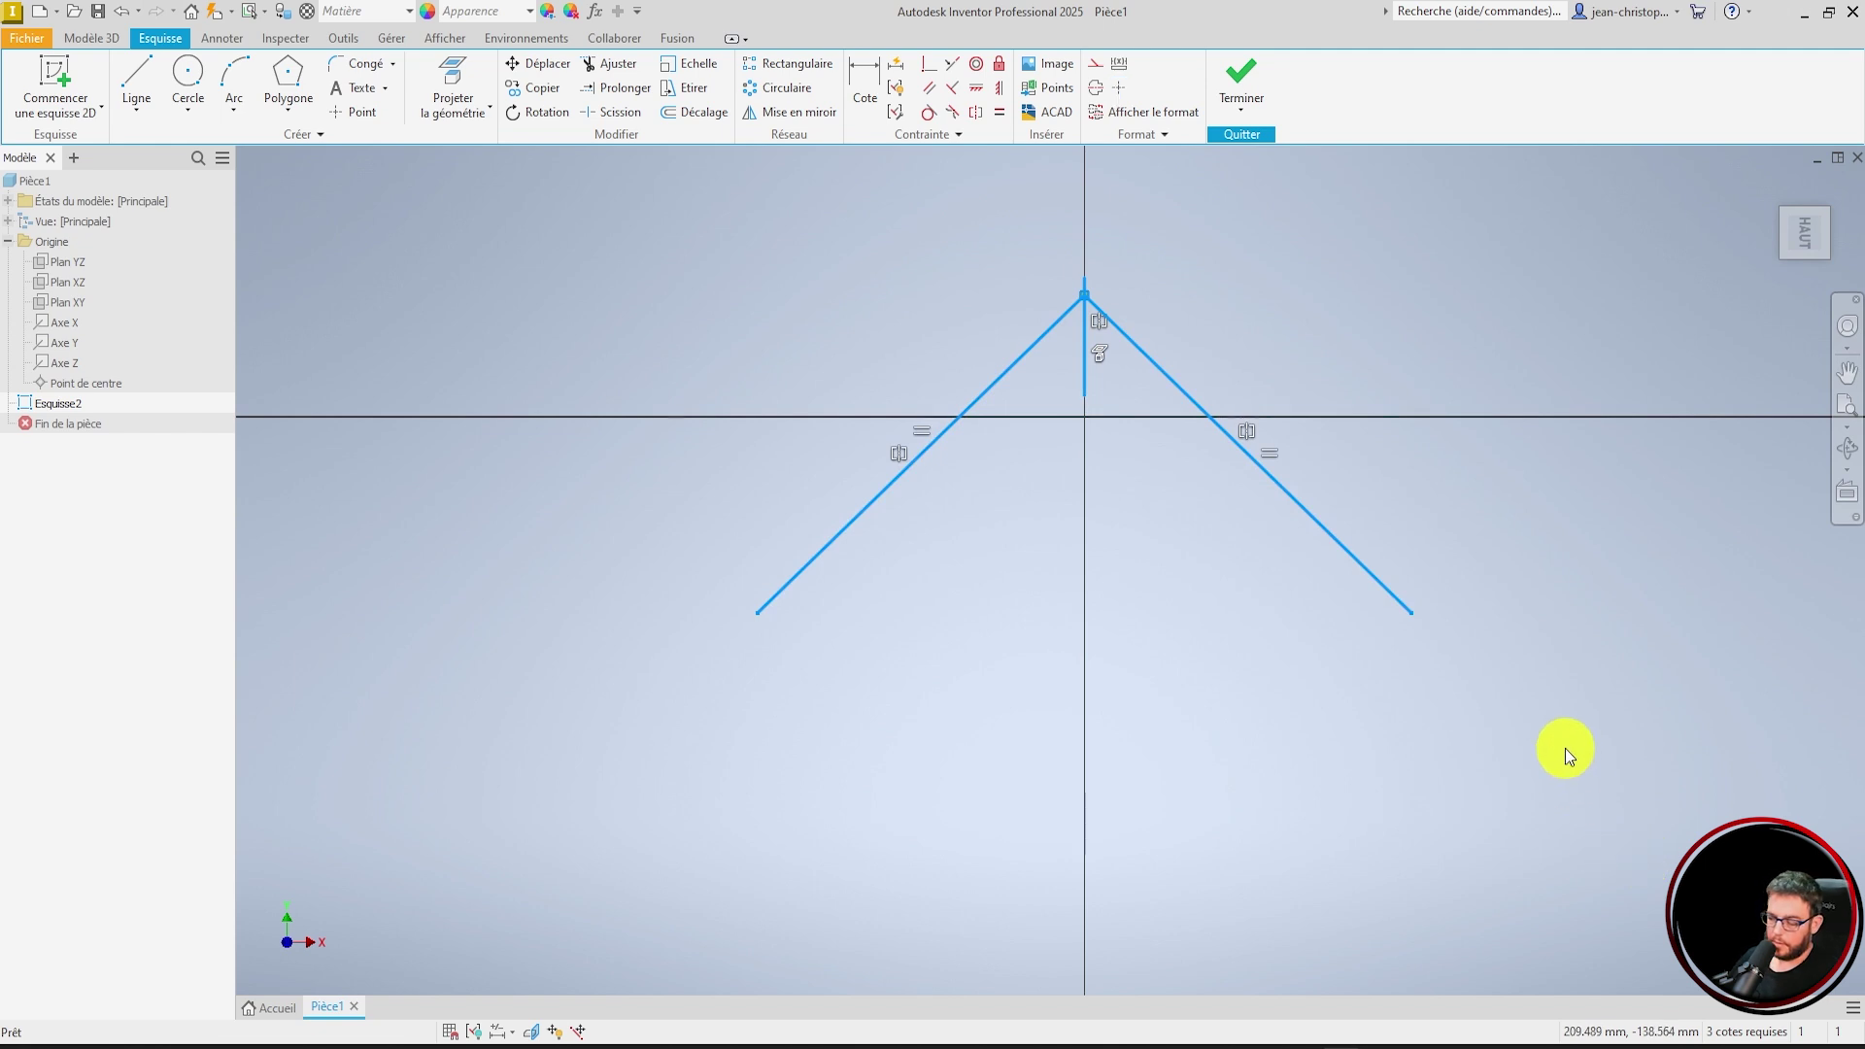
key("Delete")
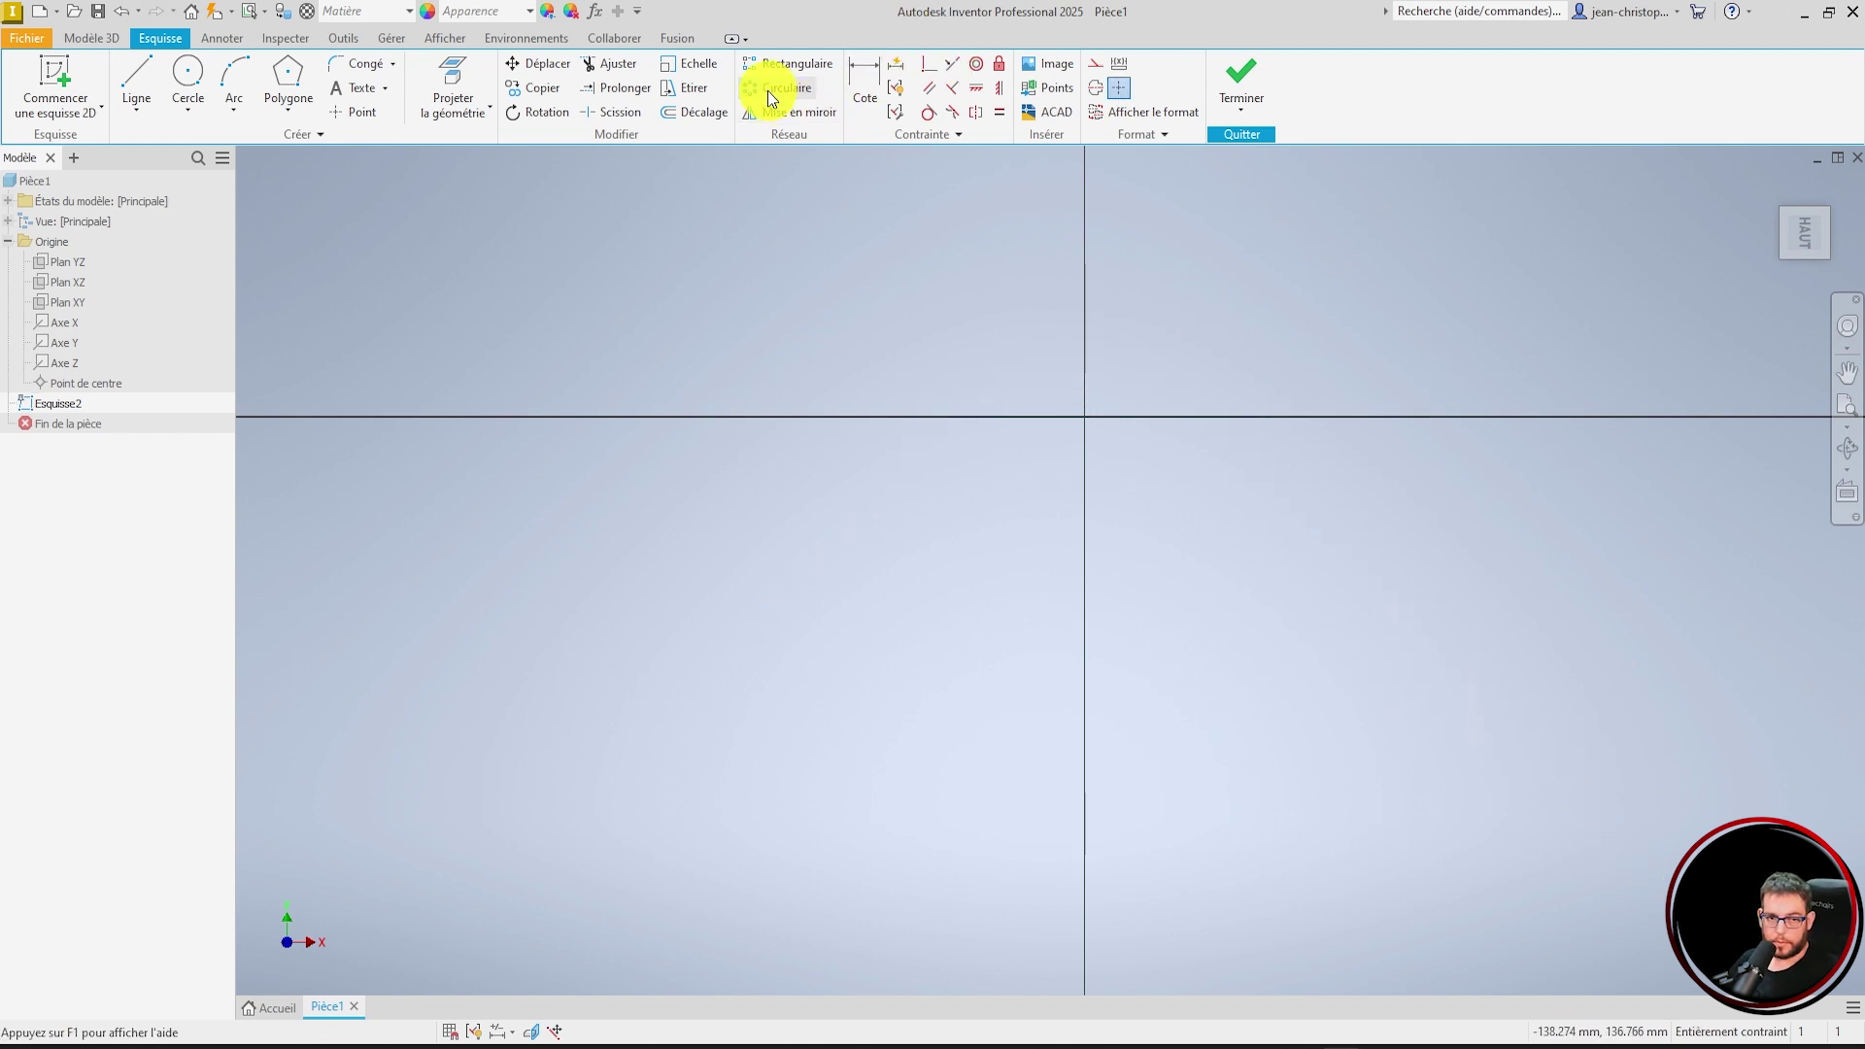
- Project the origin point into the sketch and draw a circle about 219 mm in diameter centred on it
left_click(185, 74)
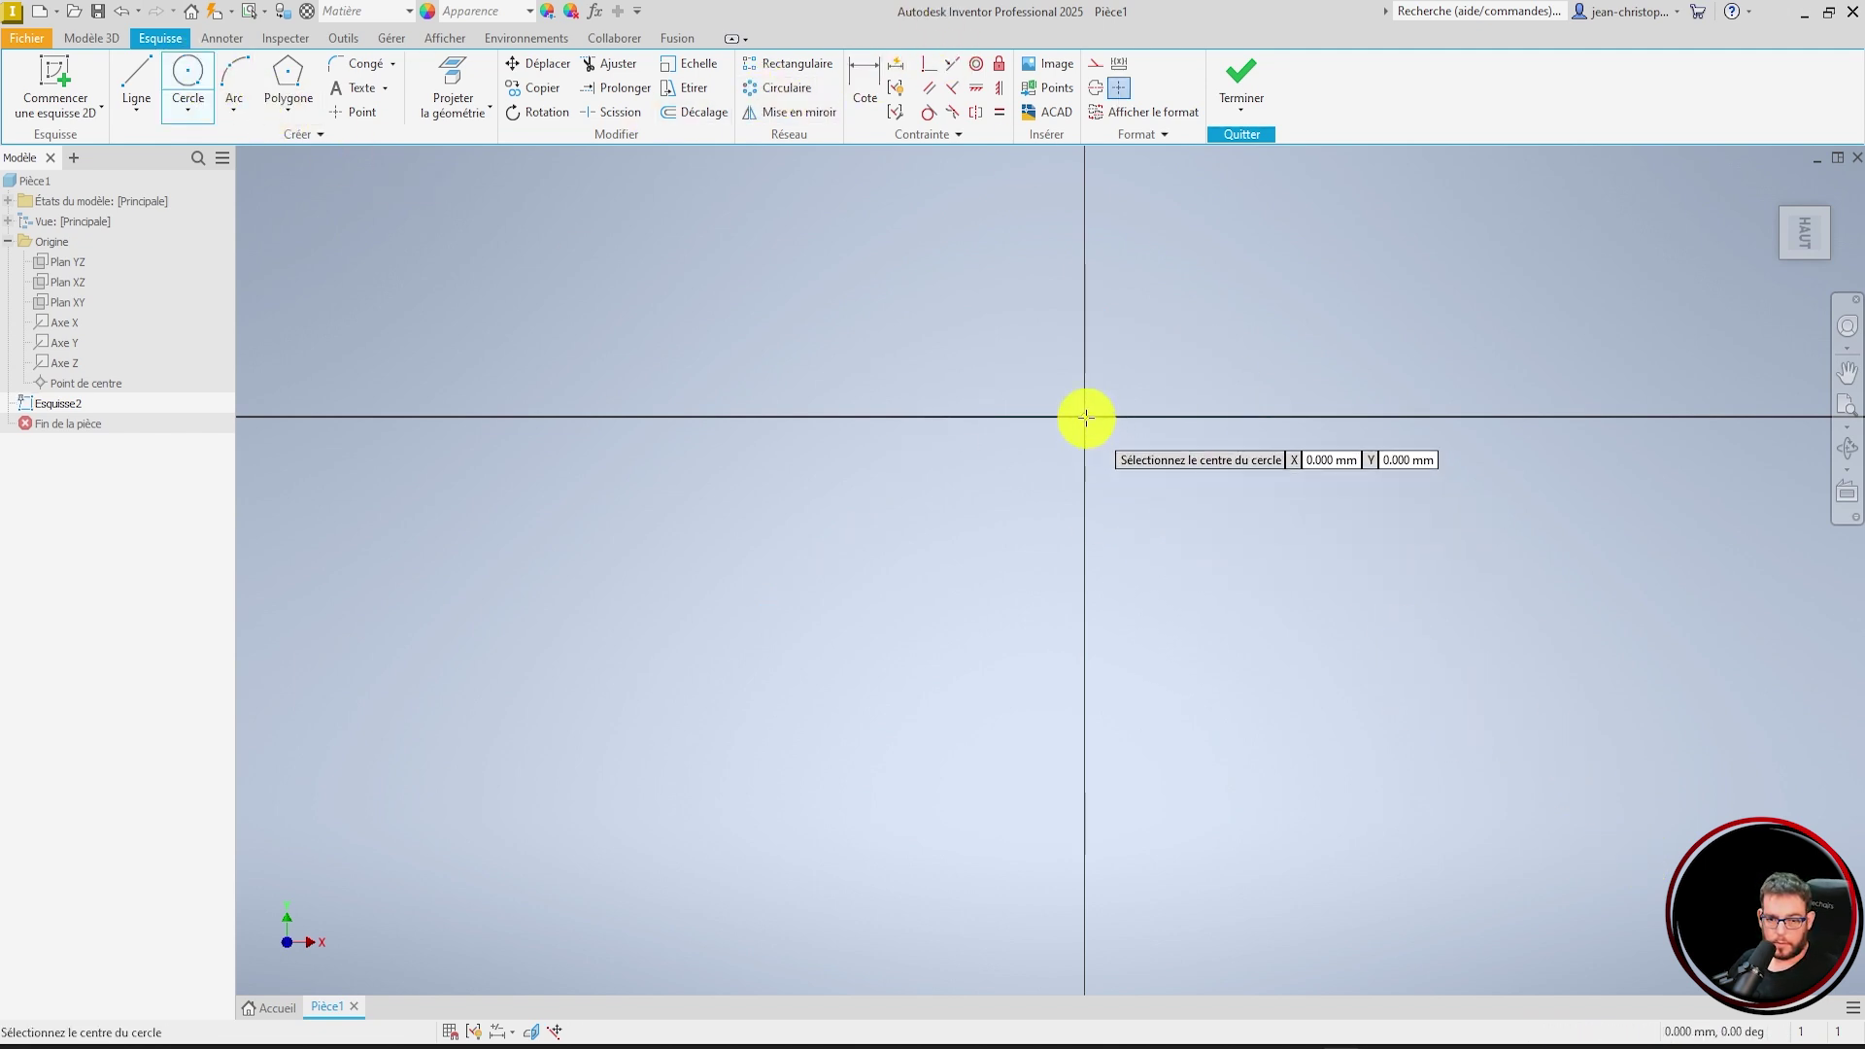
left_click(456, 81)
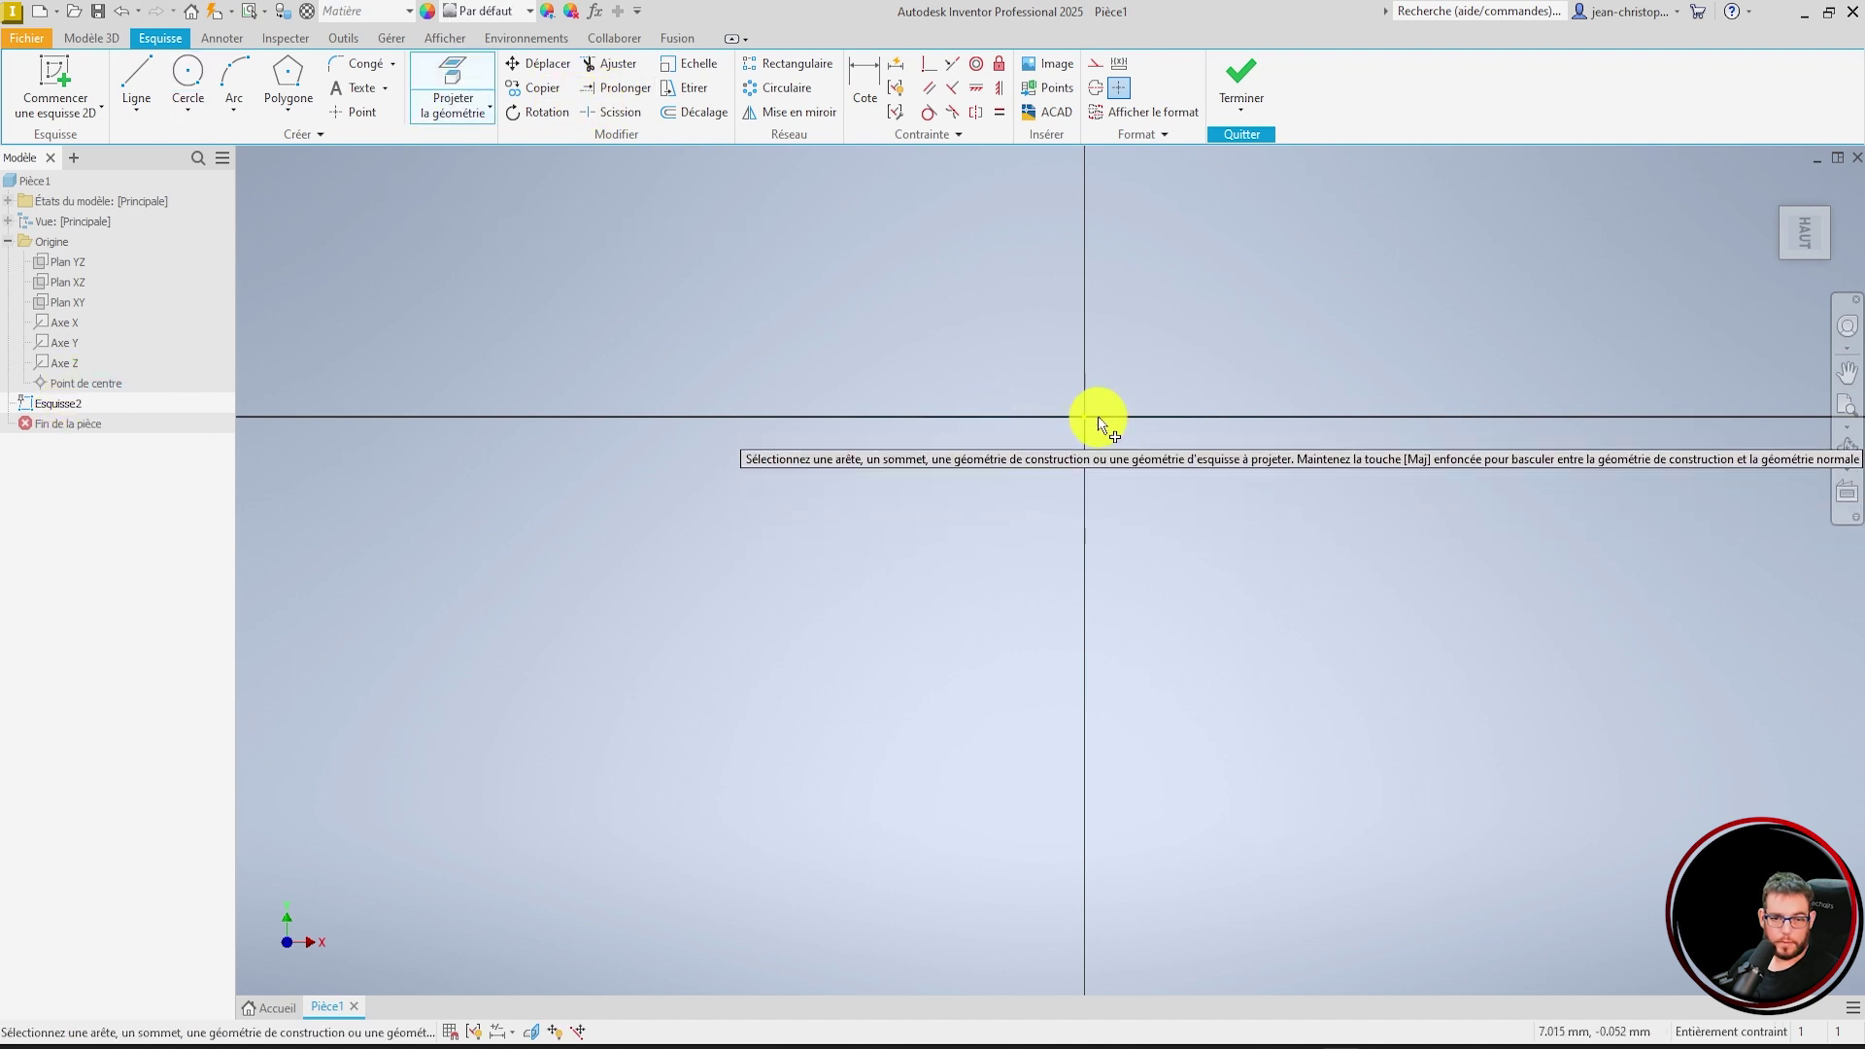
left_click(181, 72)
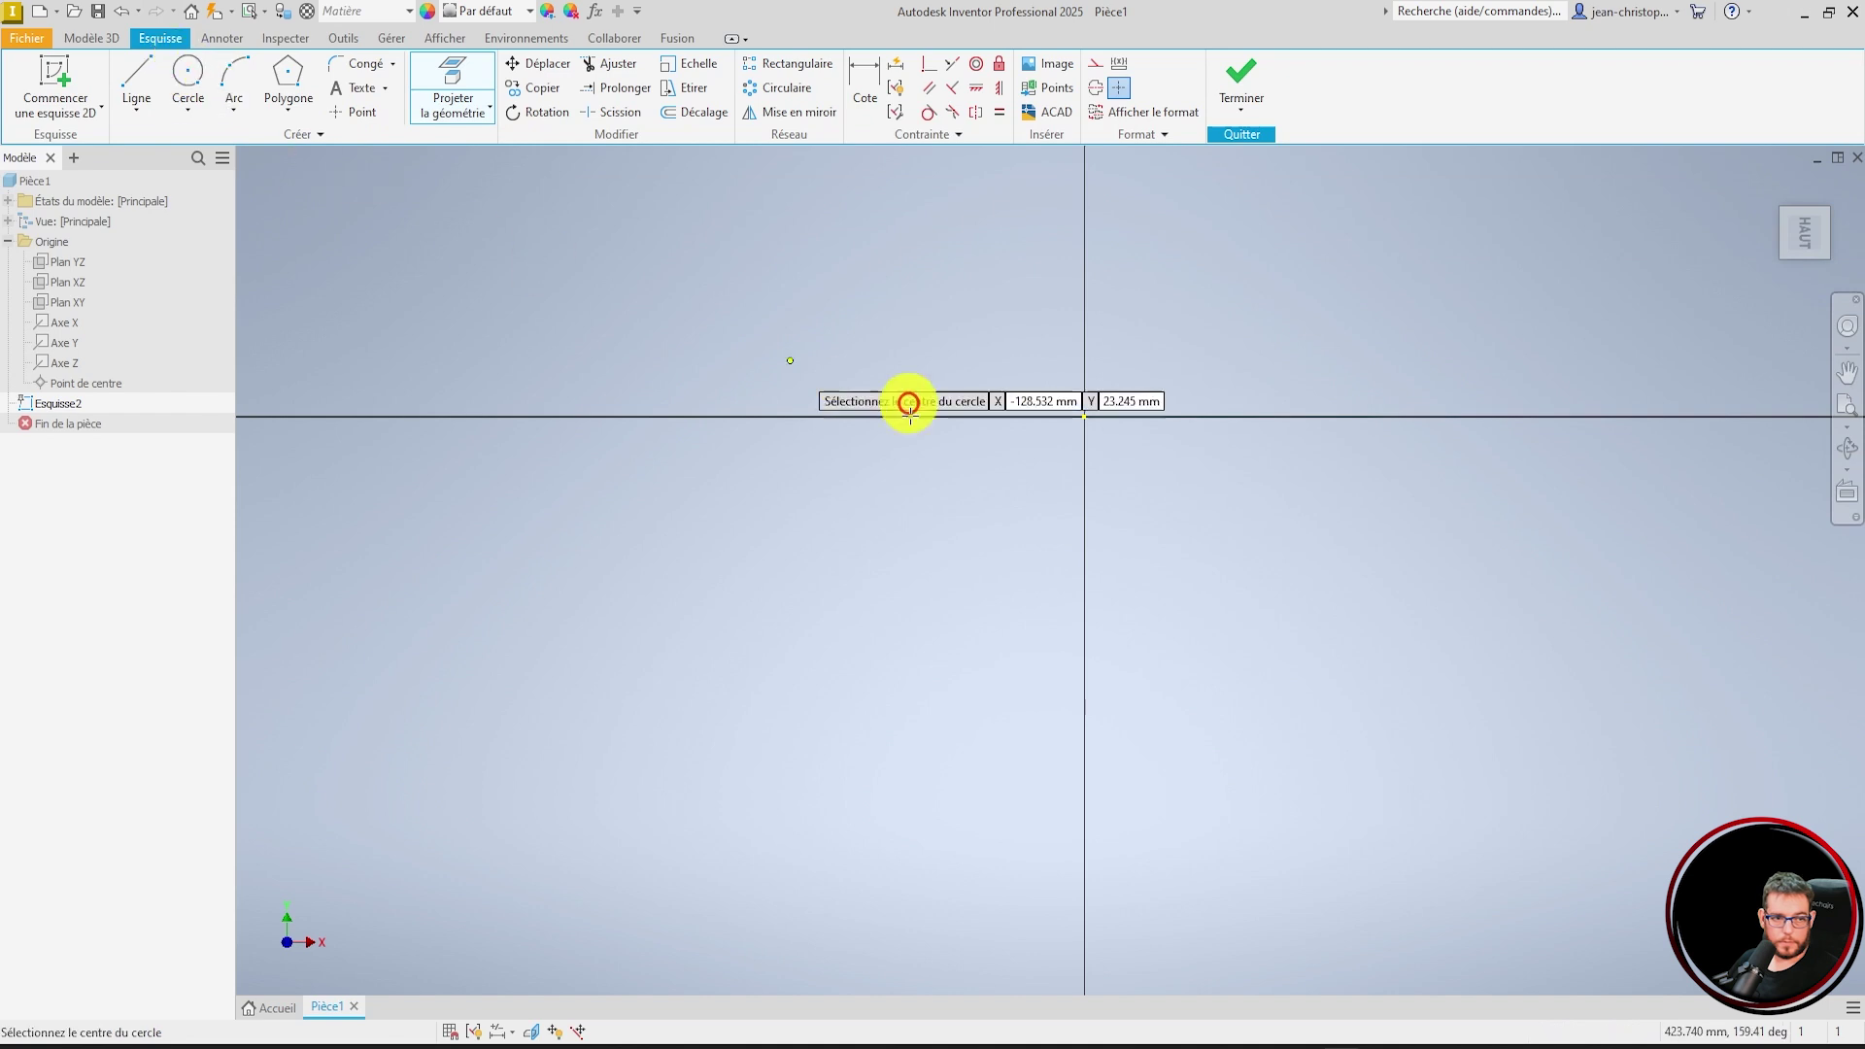
left_click(1084, 417)
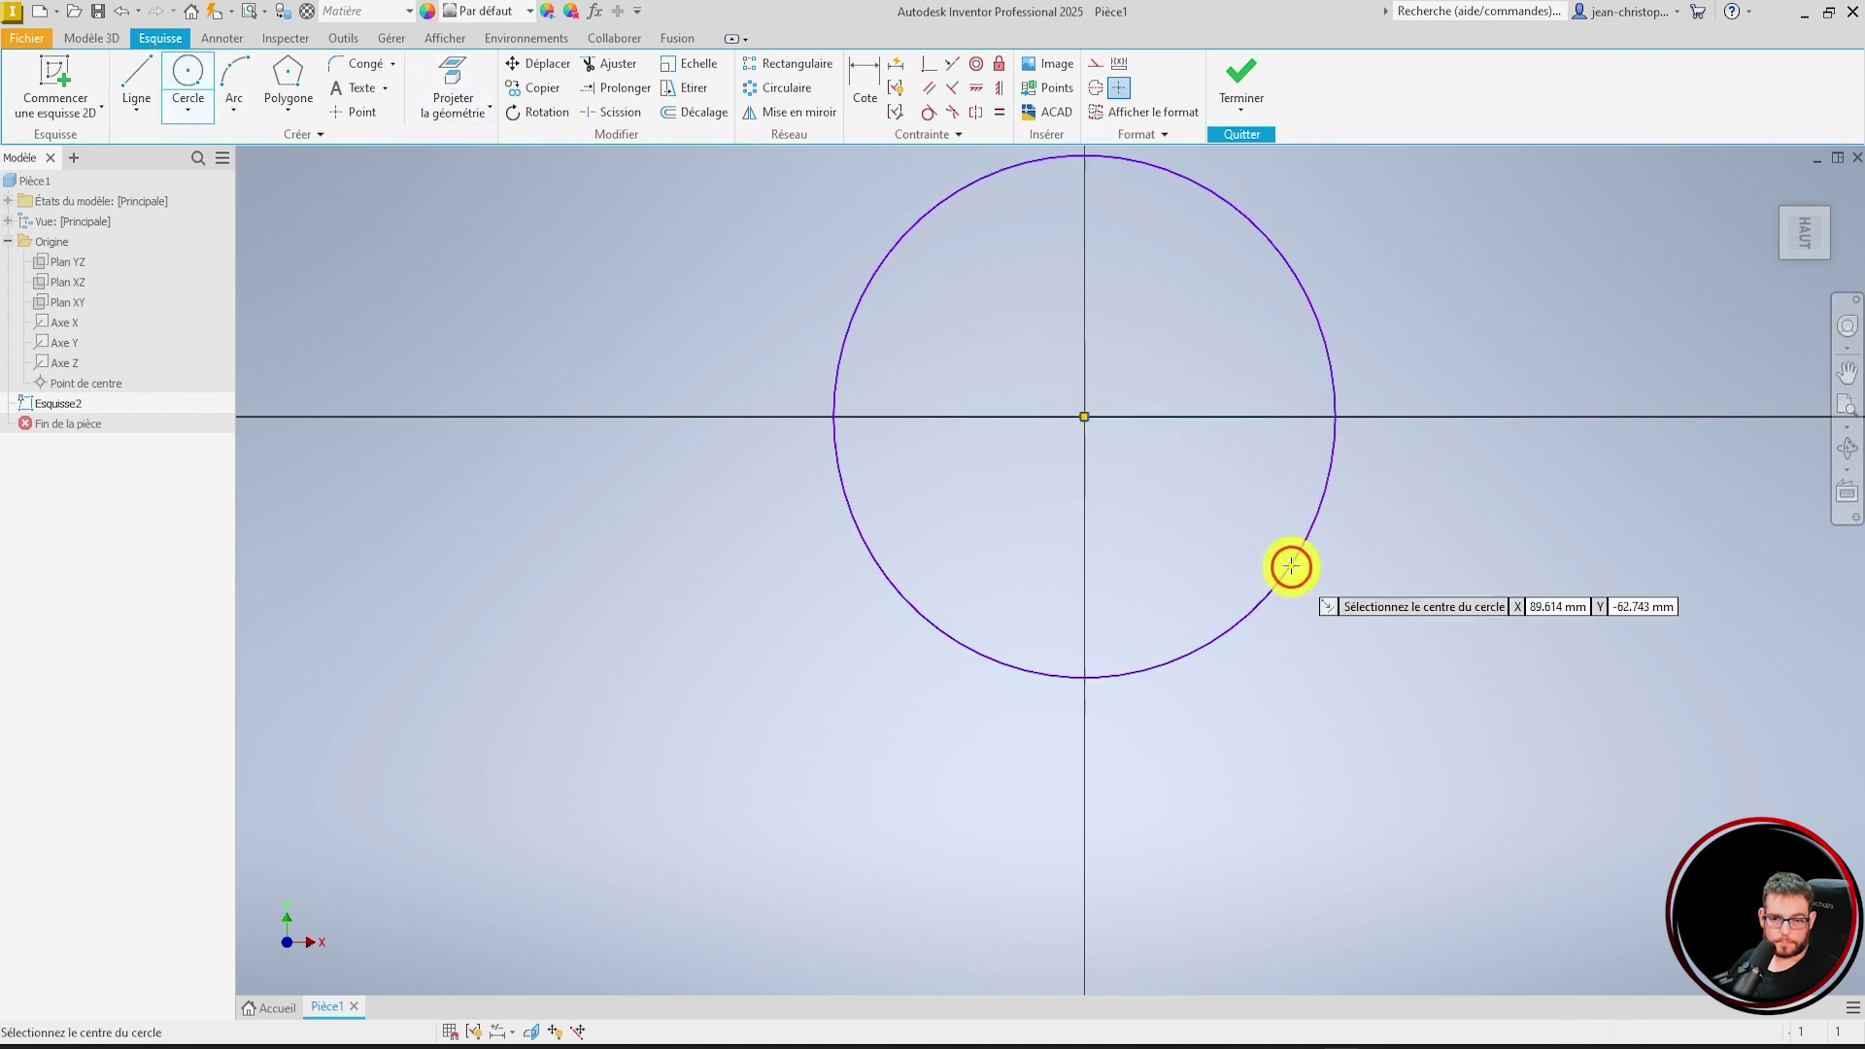
left_click(1291, 570)
key("Escape")
key("F6")
- Dimension the diameter of the circle at the origin as 50 mm
left_click(860, 76)
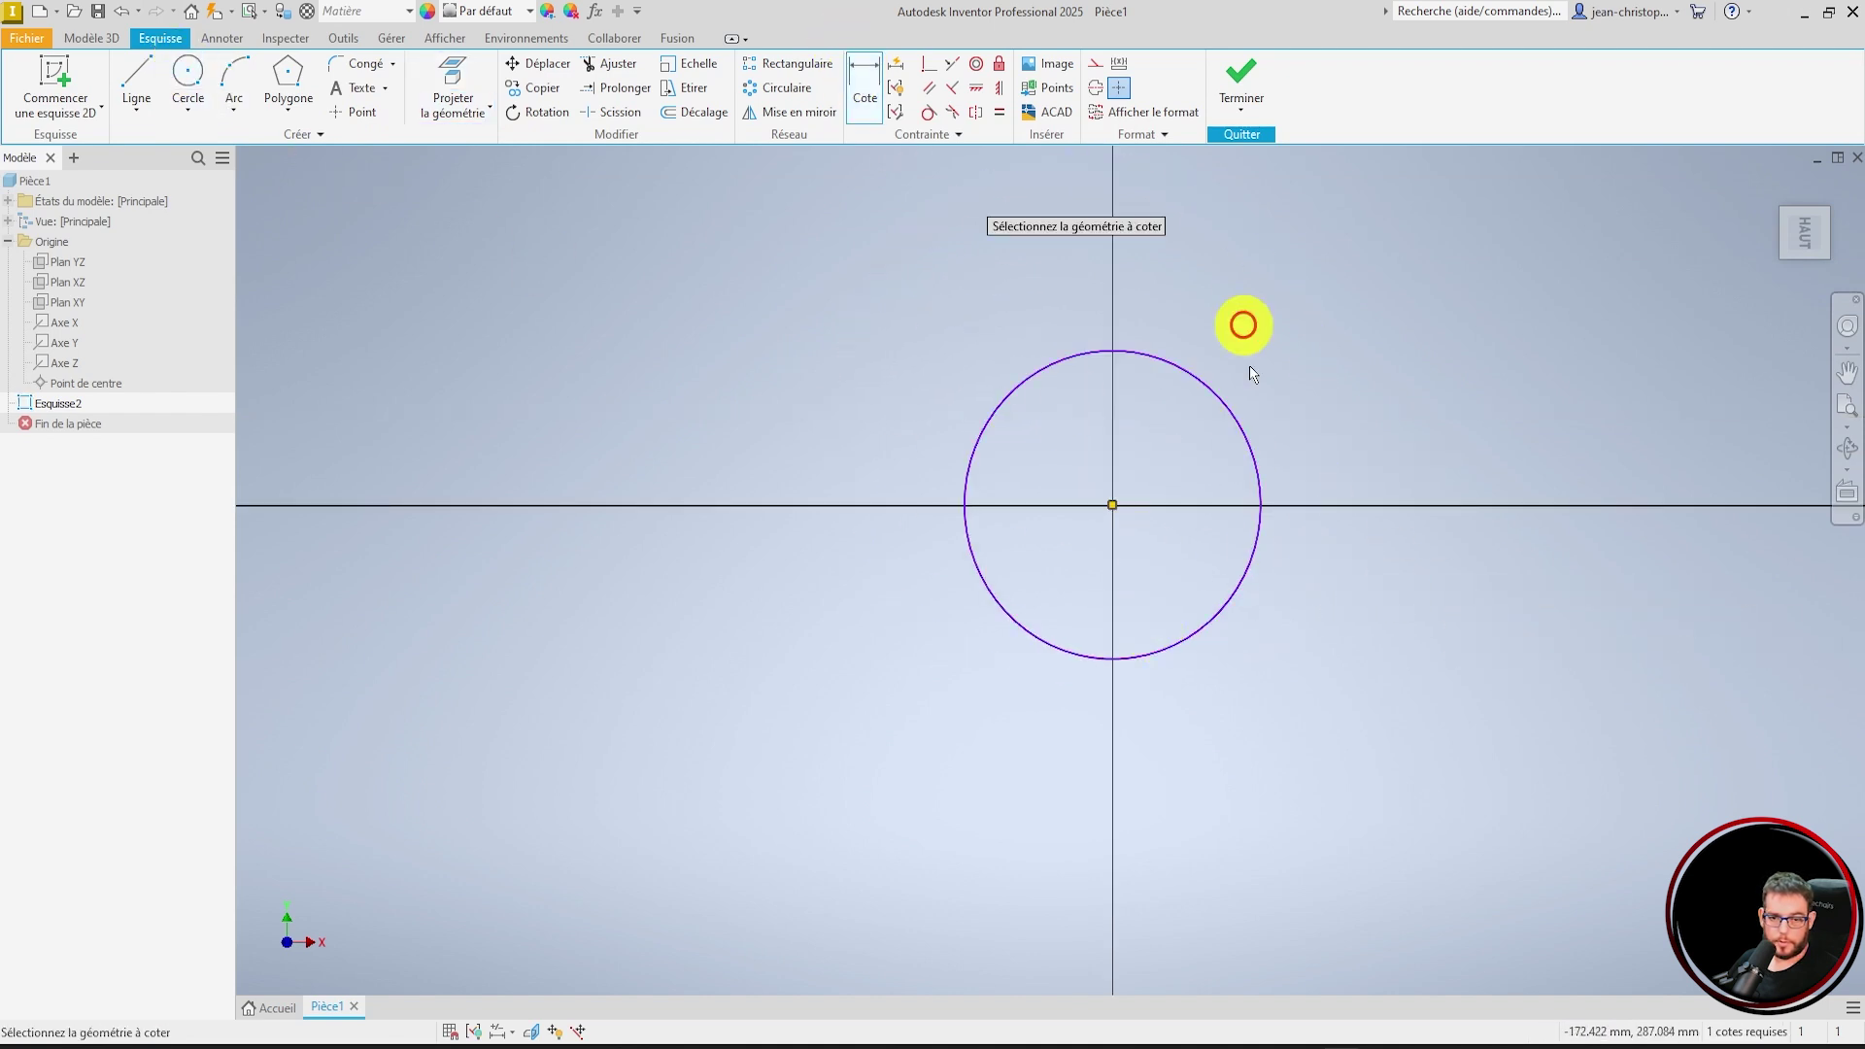
left_click(1226, 405)
left_click(1338, 352)
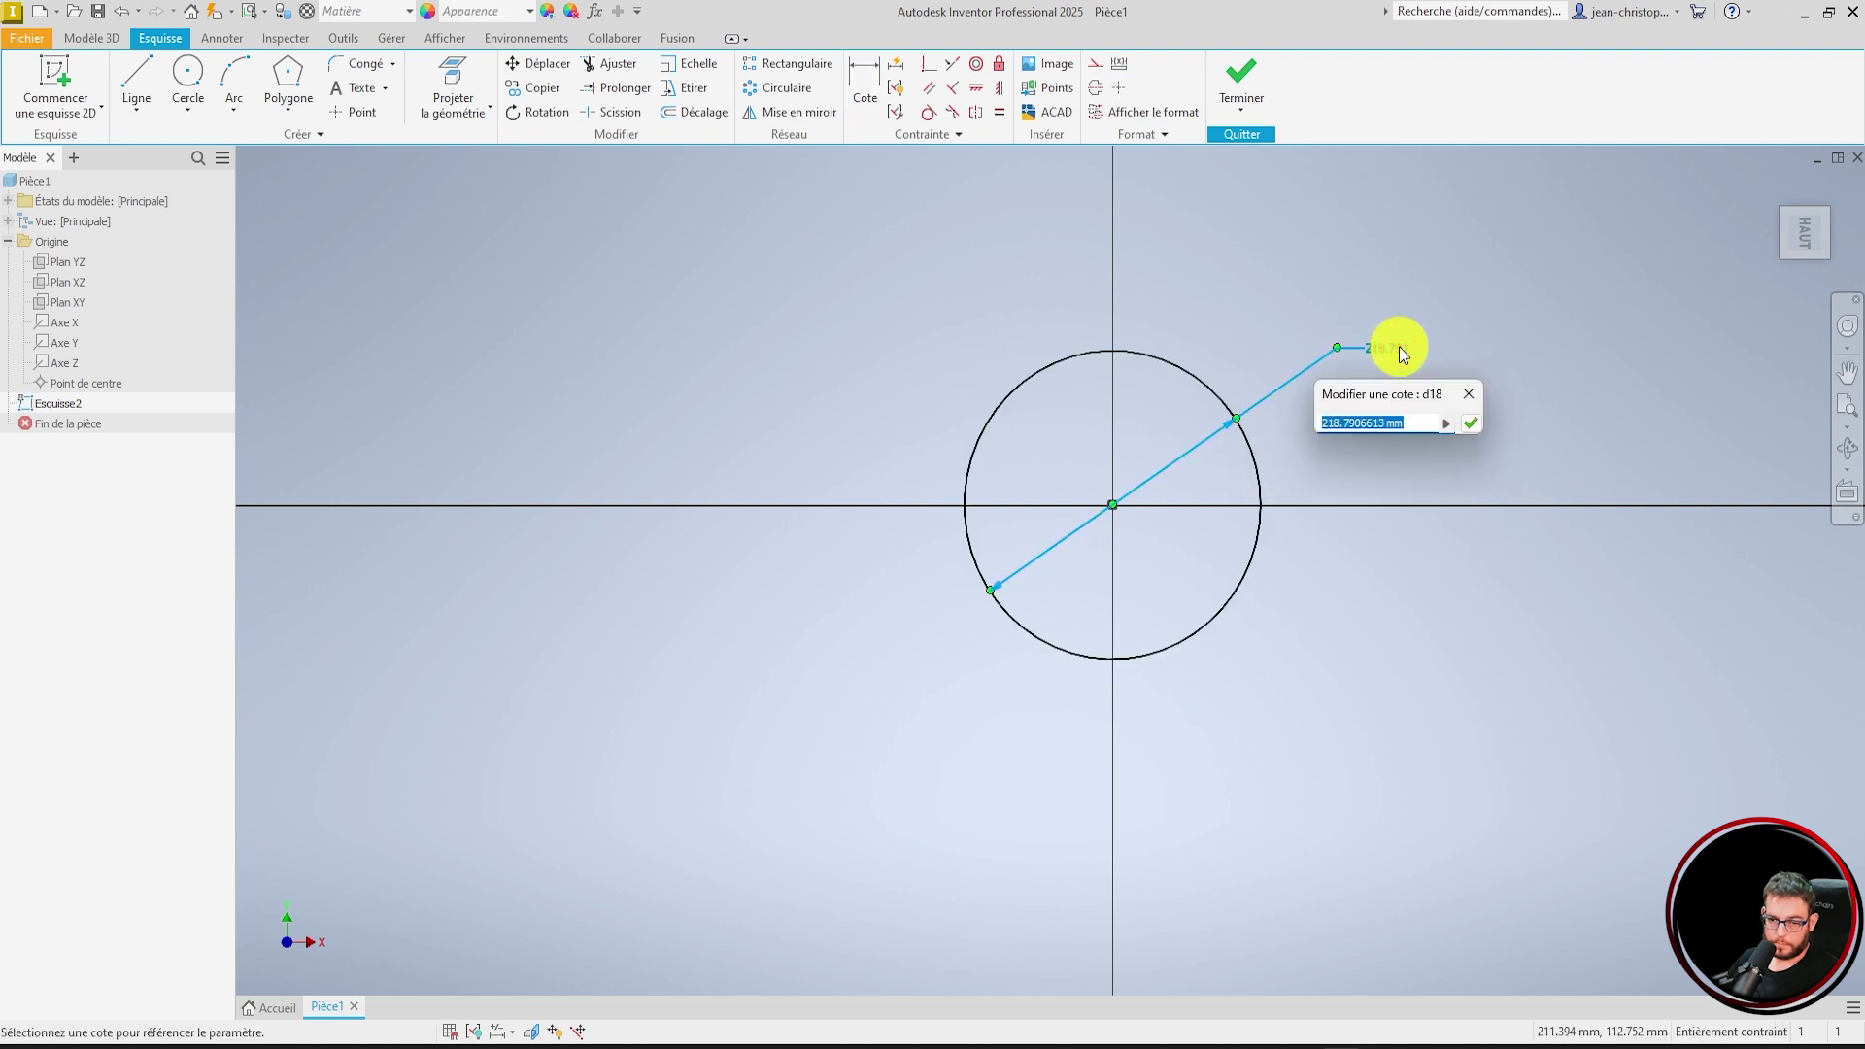
type("50")
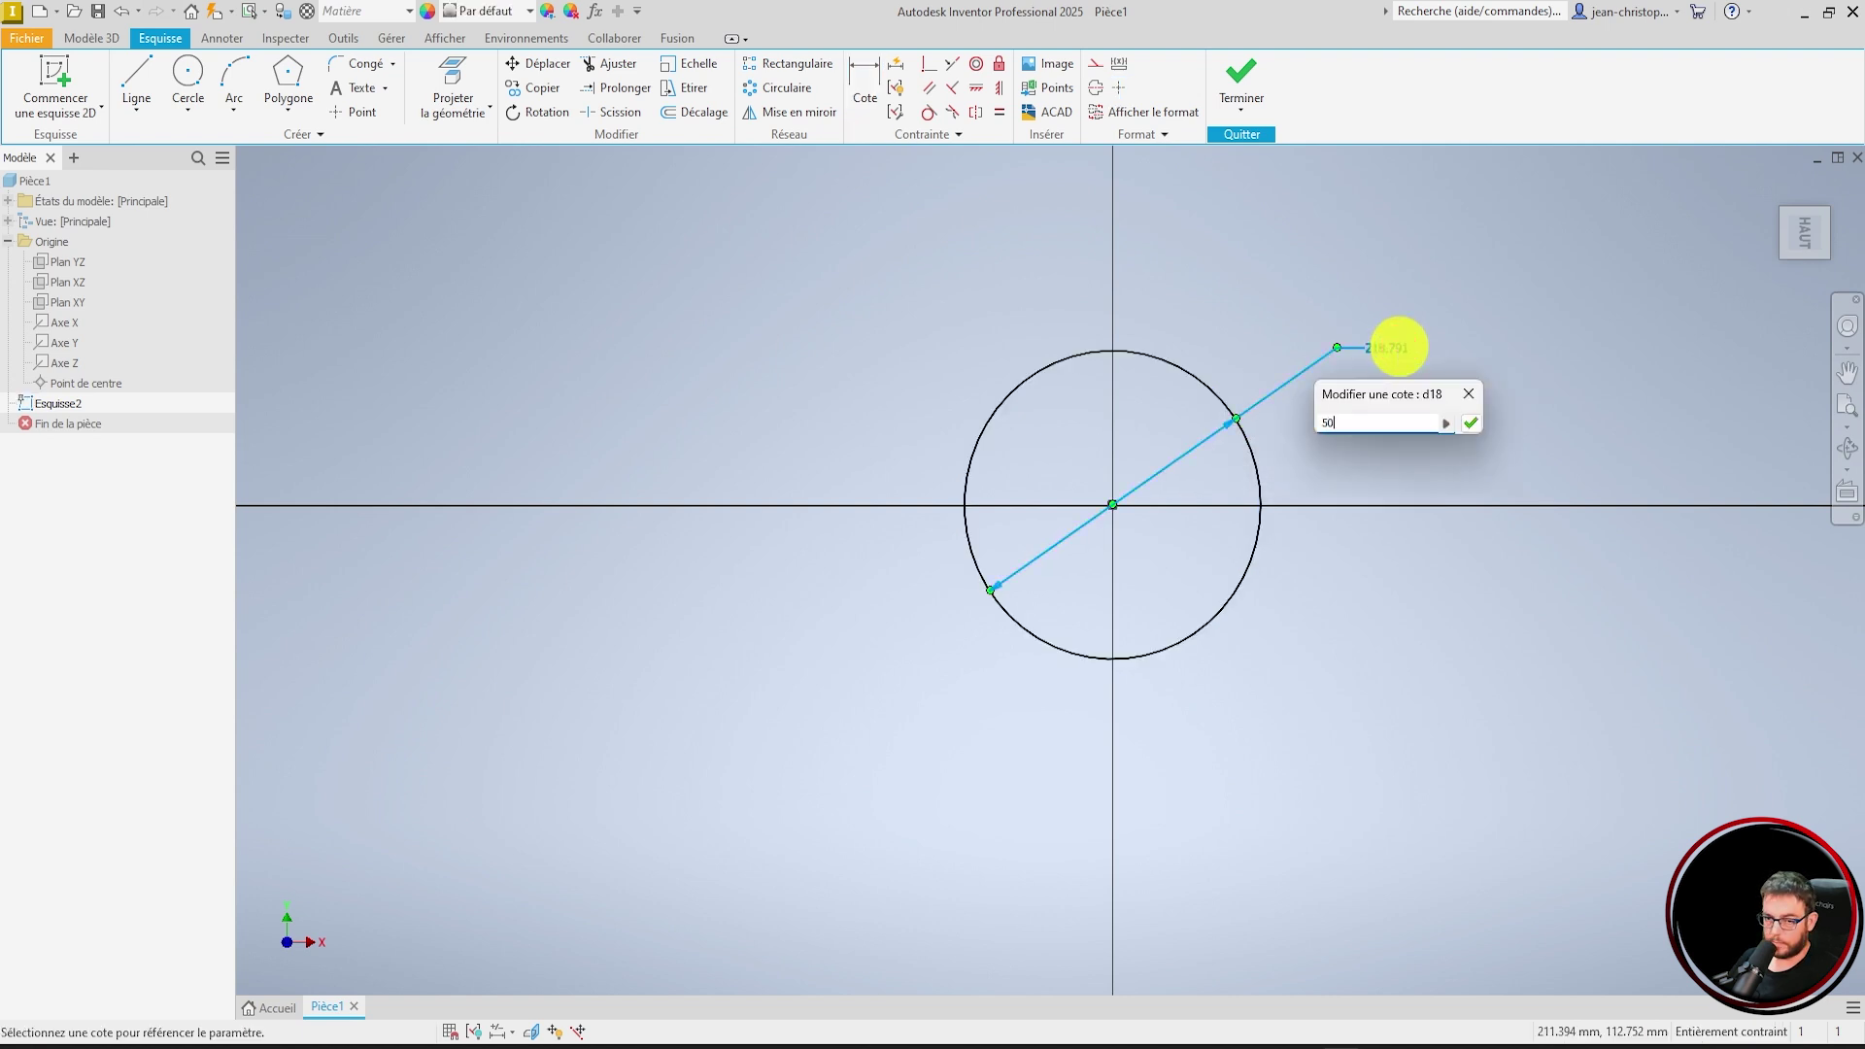
key("Return")
scroll(1171, 492, "up", 5)
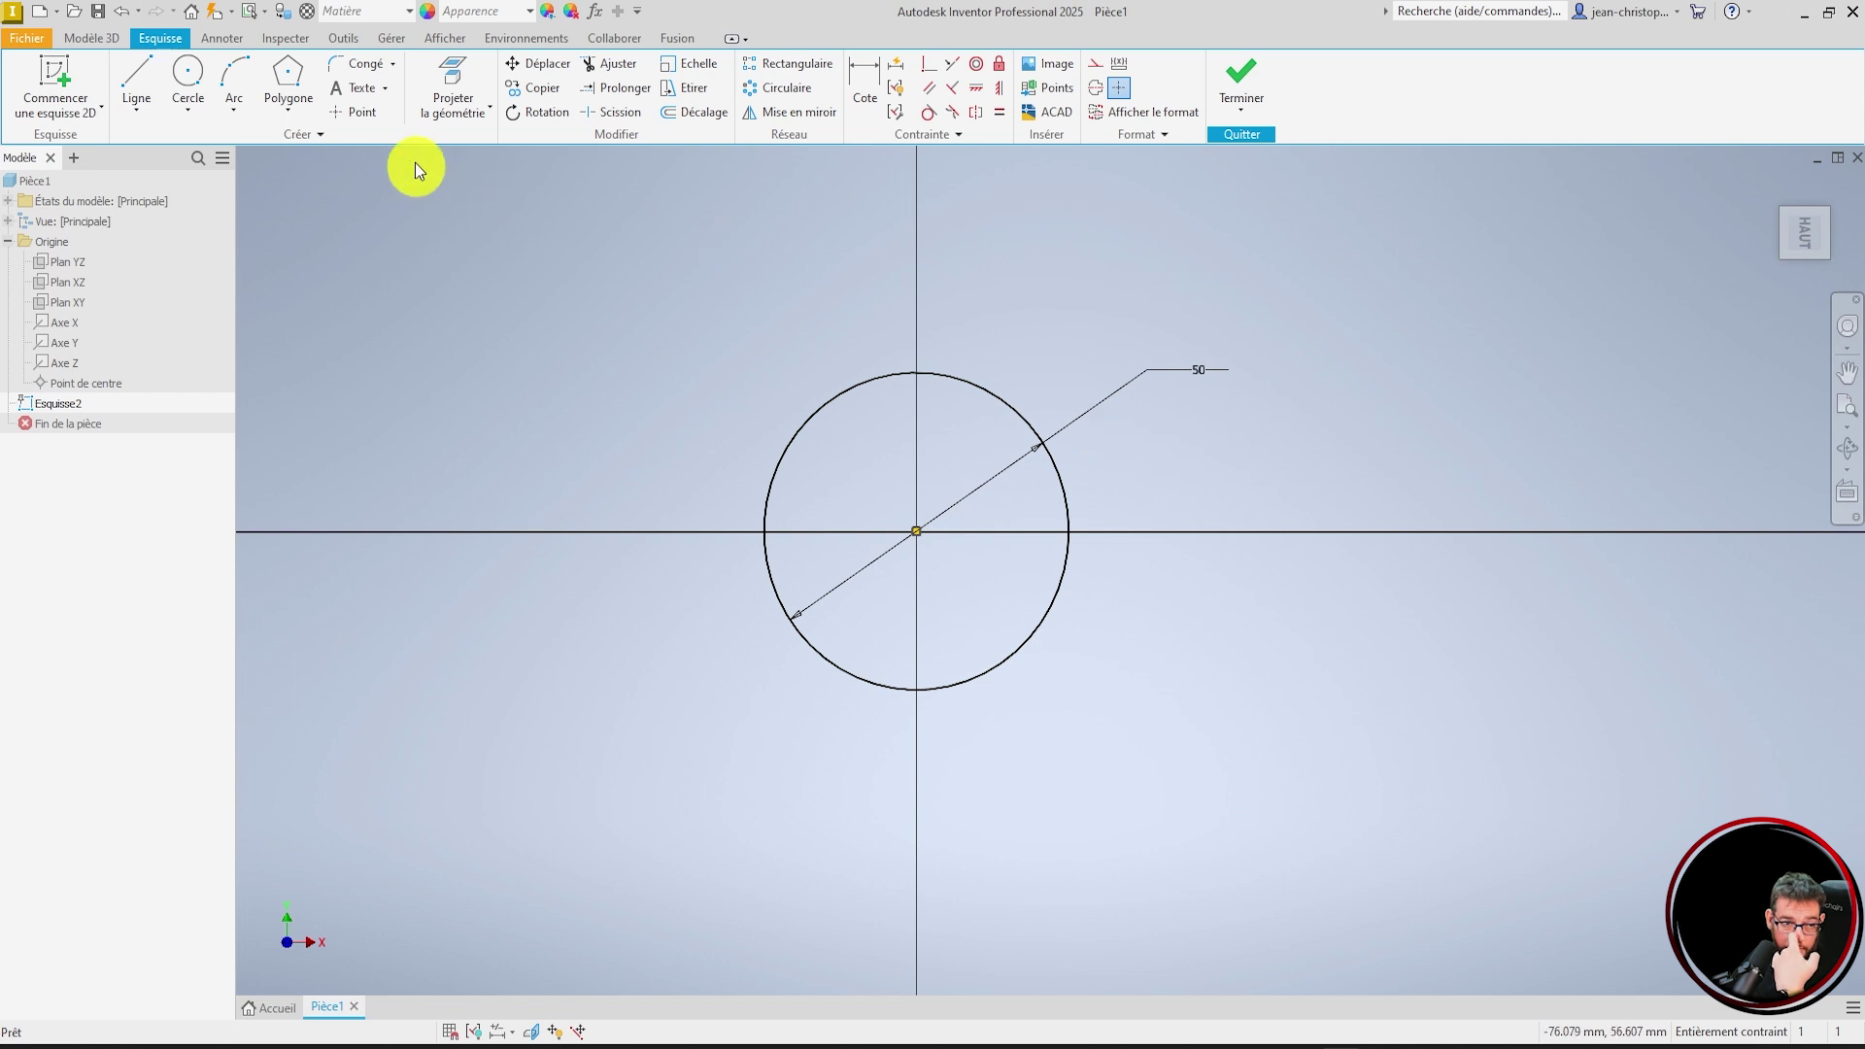
- Draw a second circle about 54 mm in diameter, above and to the right of the first circle
left_click(187, 75)
left_click(1517, 383)
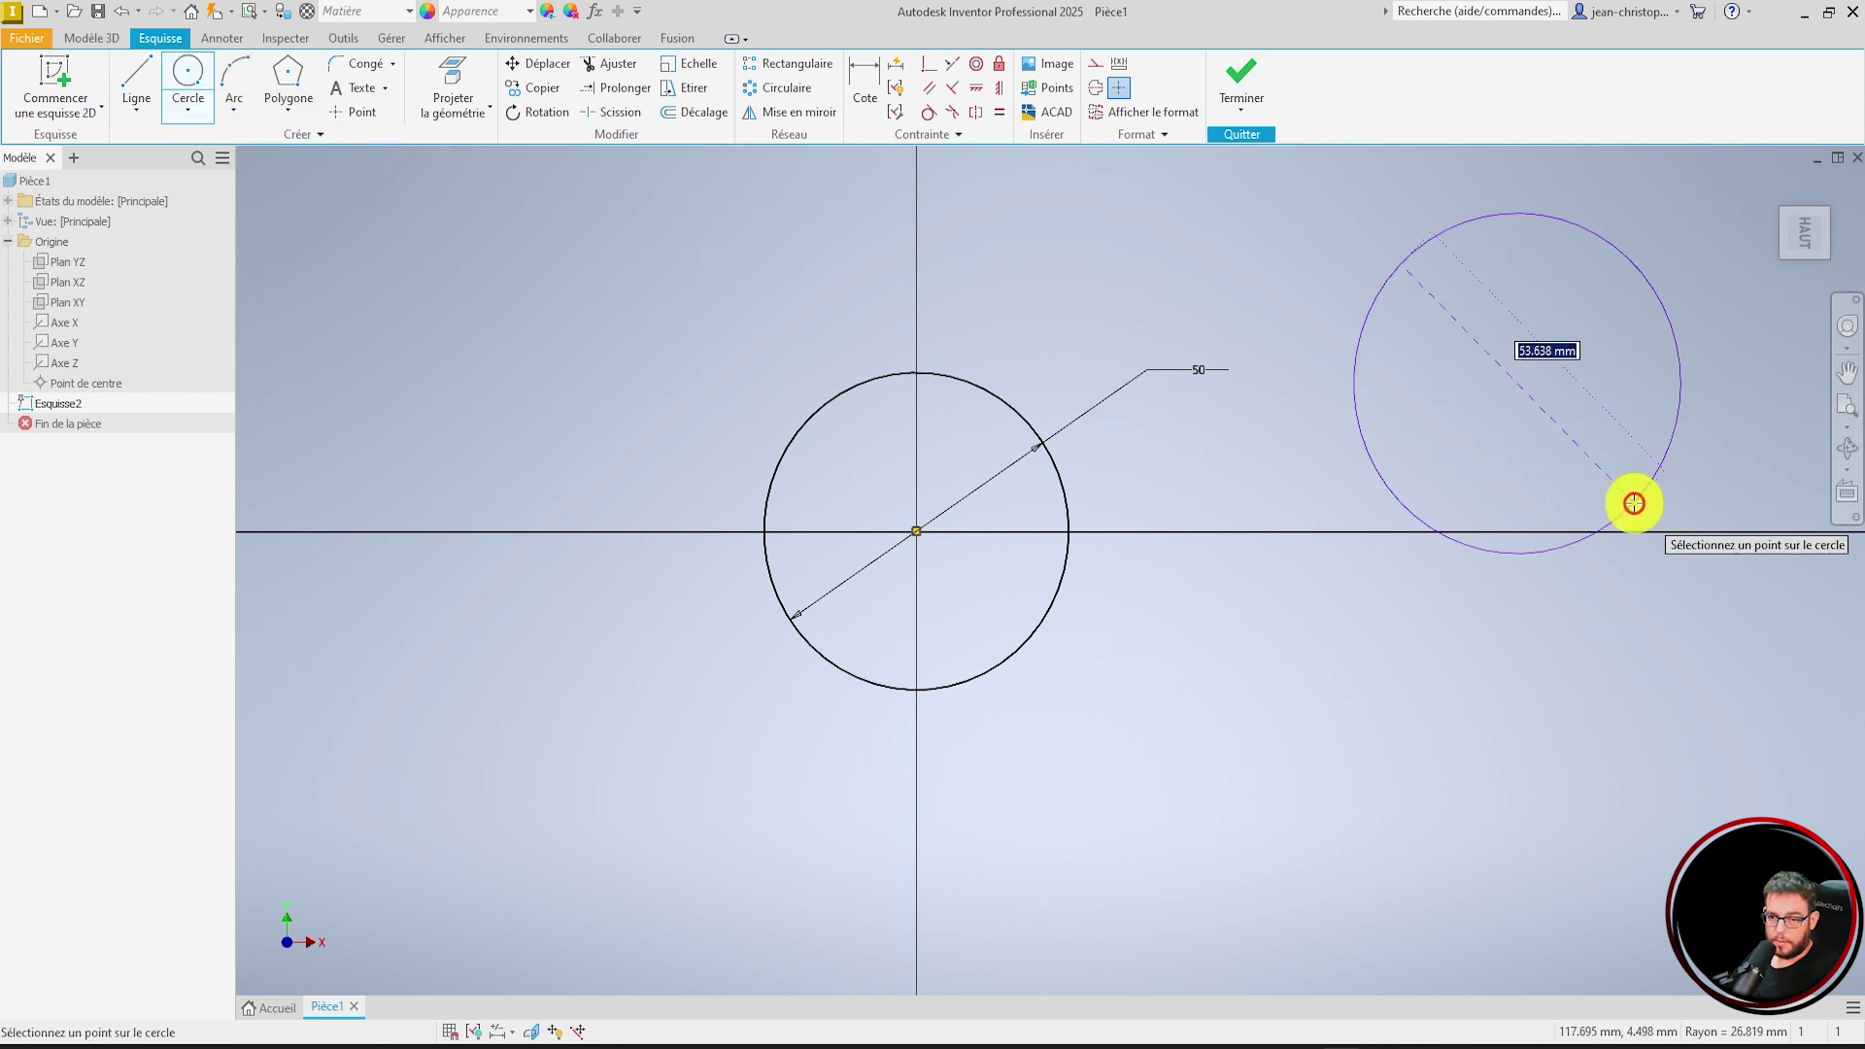
left_click(1634, 503)
key("Escape")
- Dimension the second circle's diameter and link its value to the first circle's diameter dimension
left_click(877, 89)
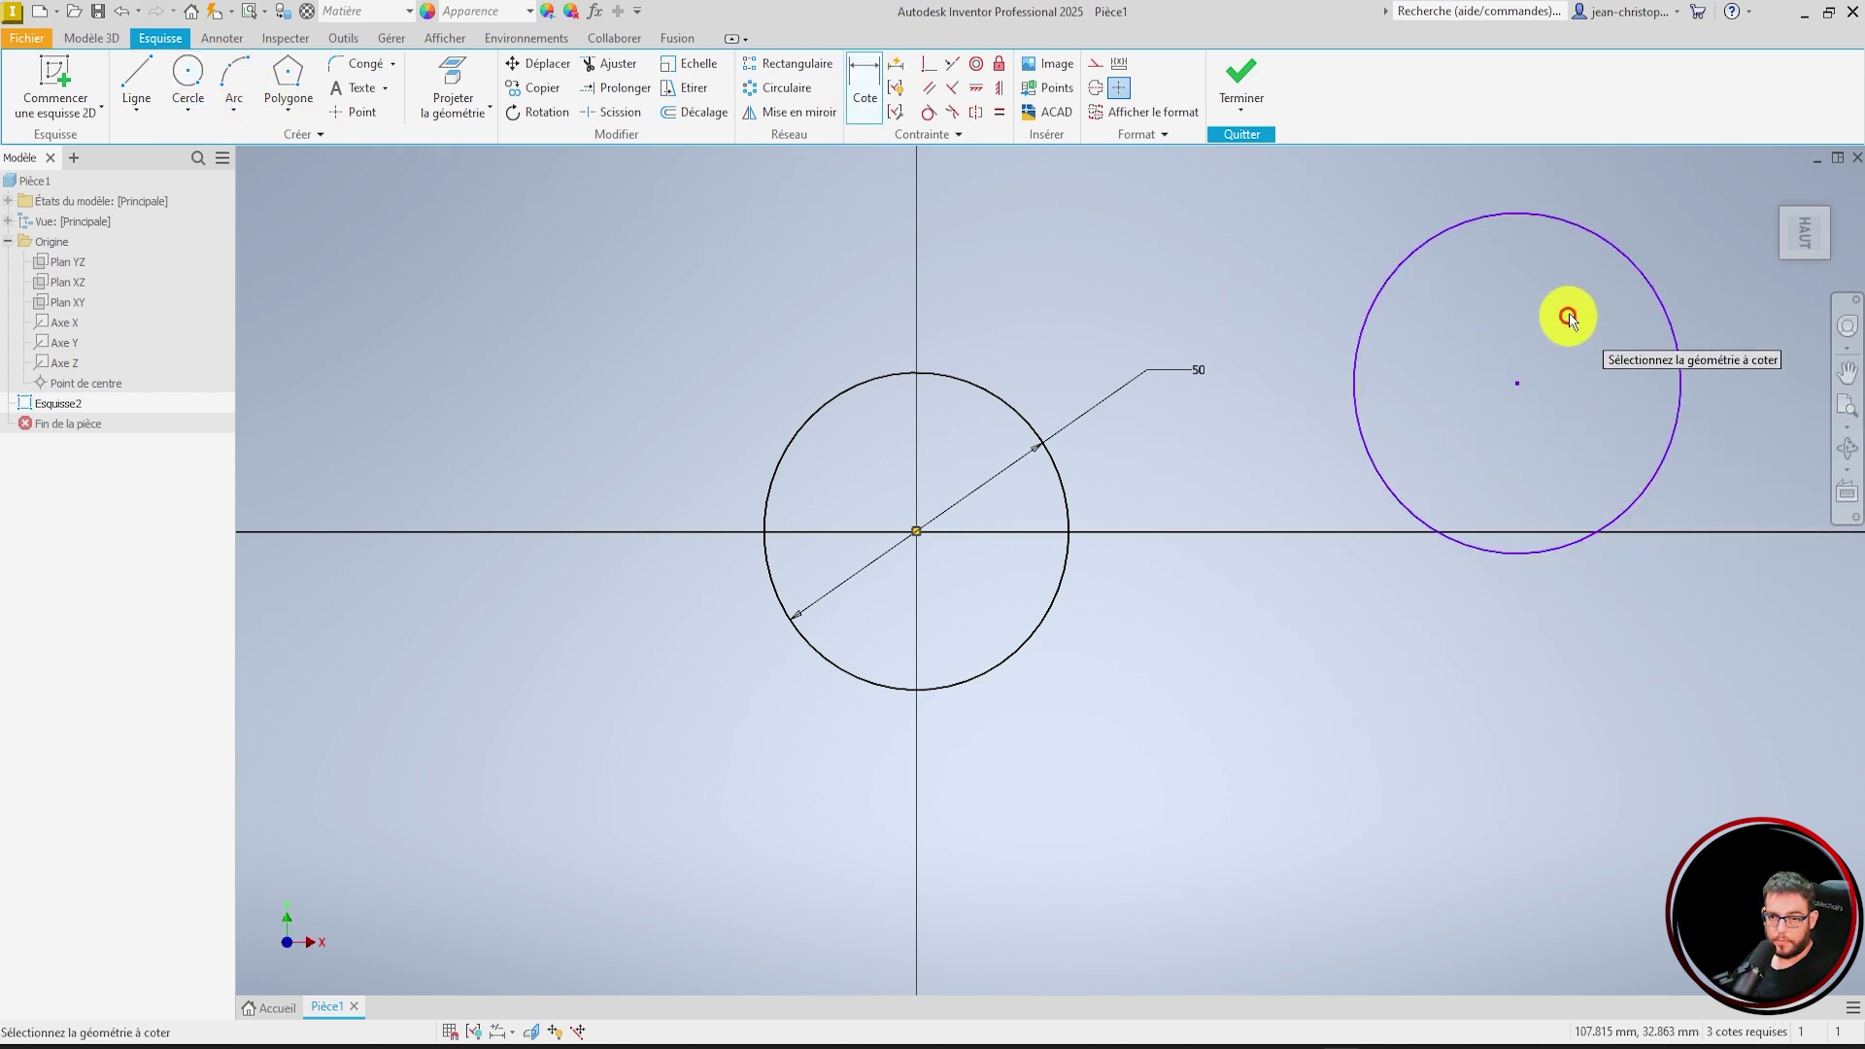
left_click(1403, 262)
left_click(1263, 235)
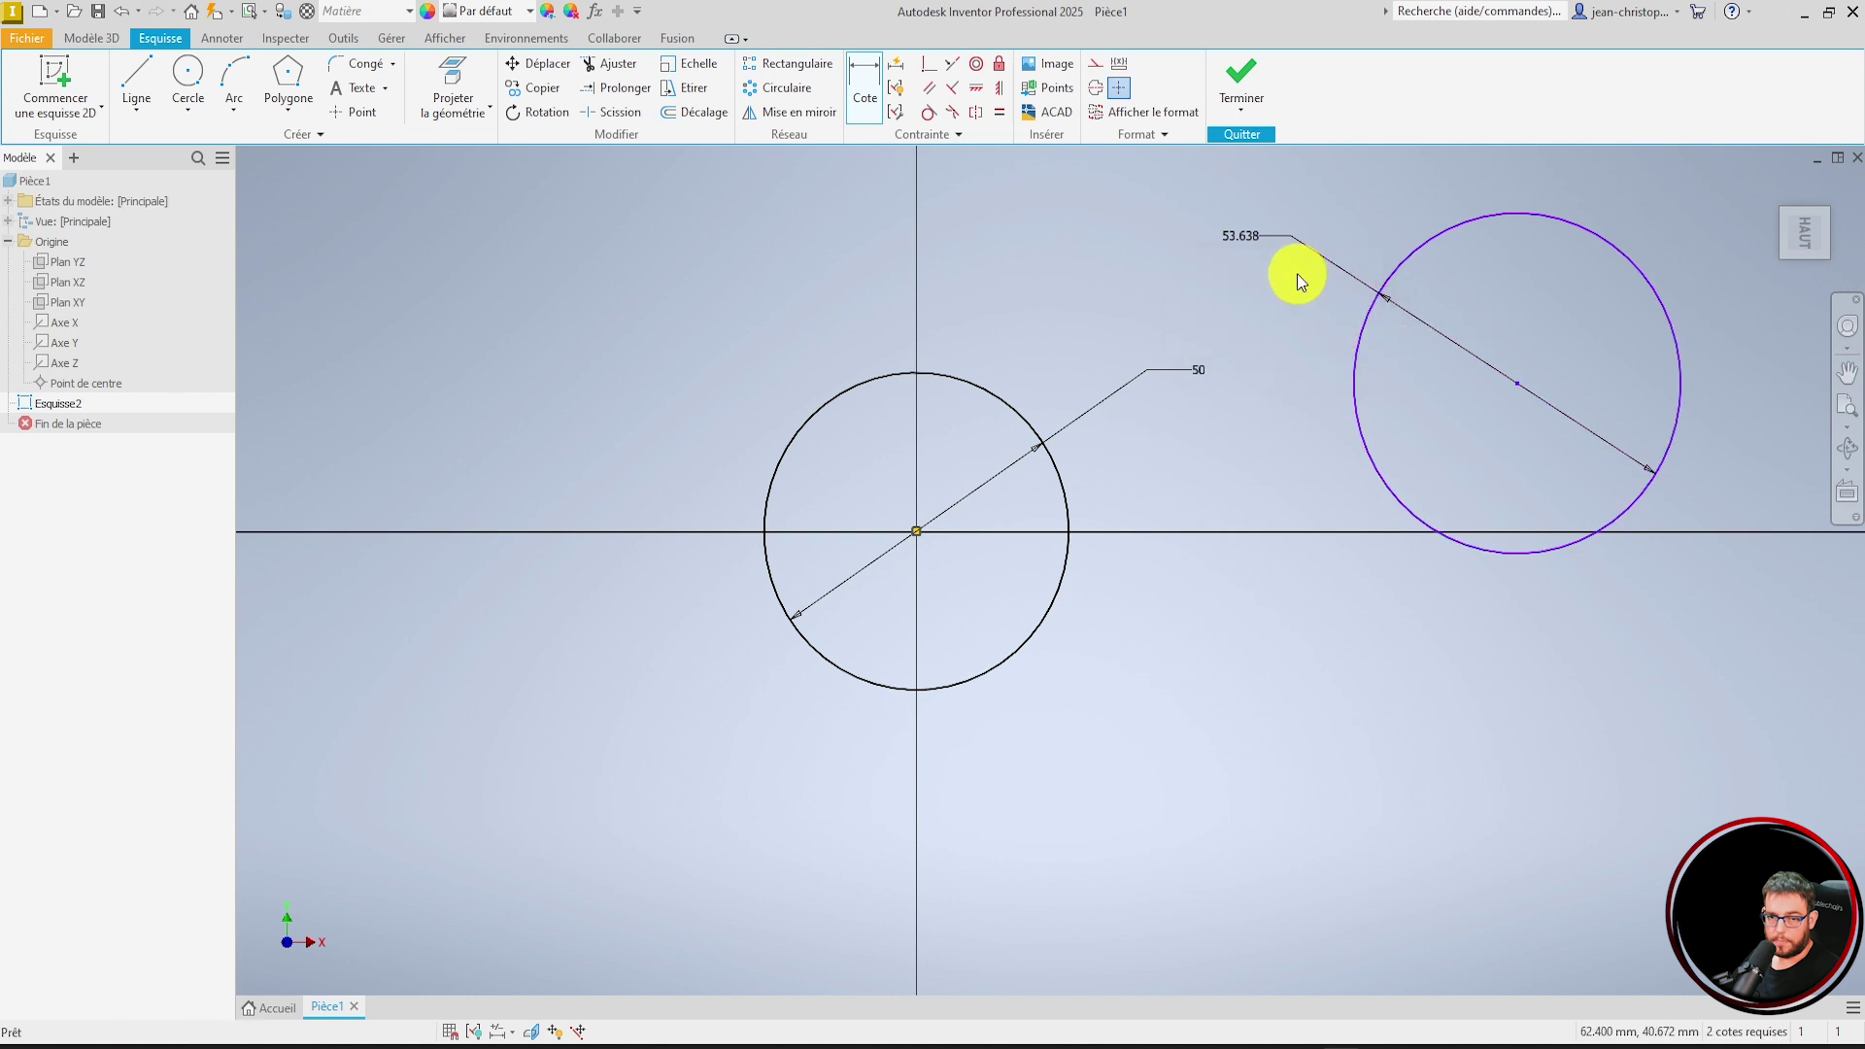
double_click(1240, 236)
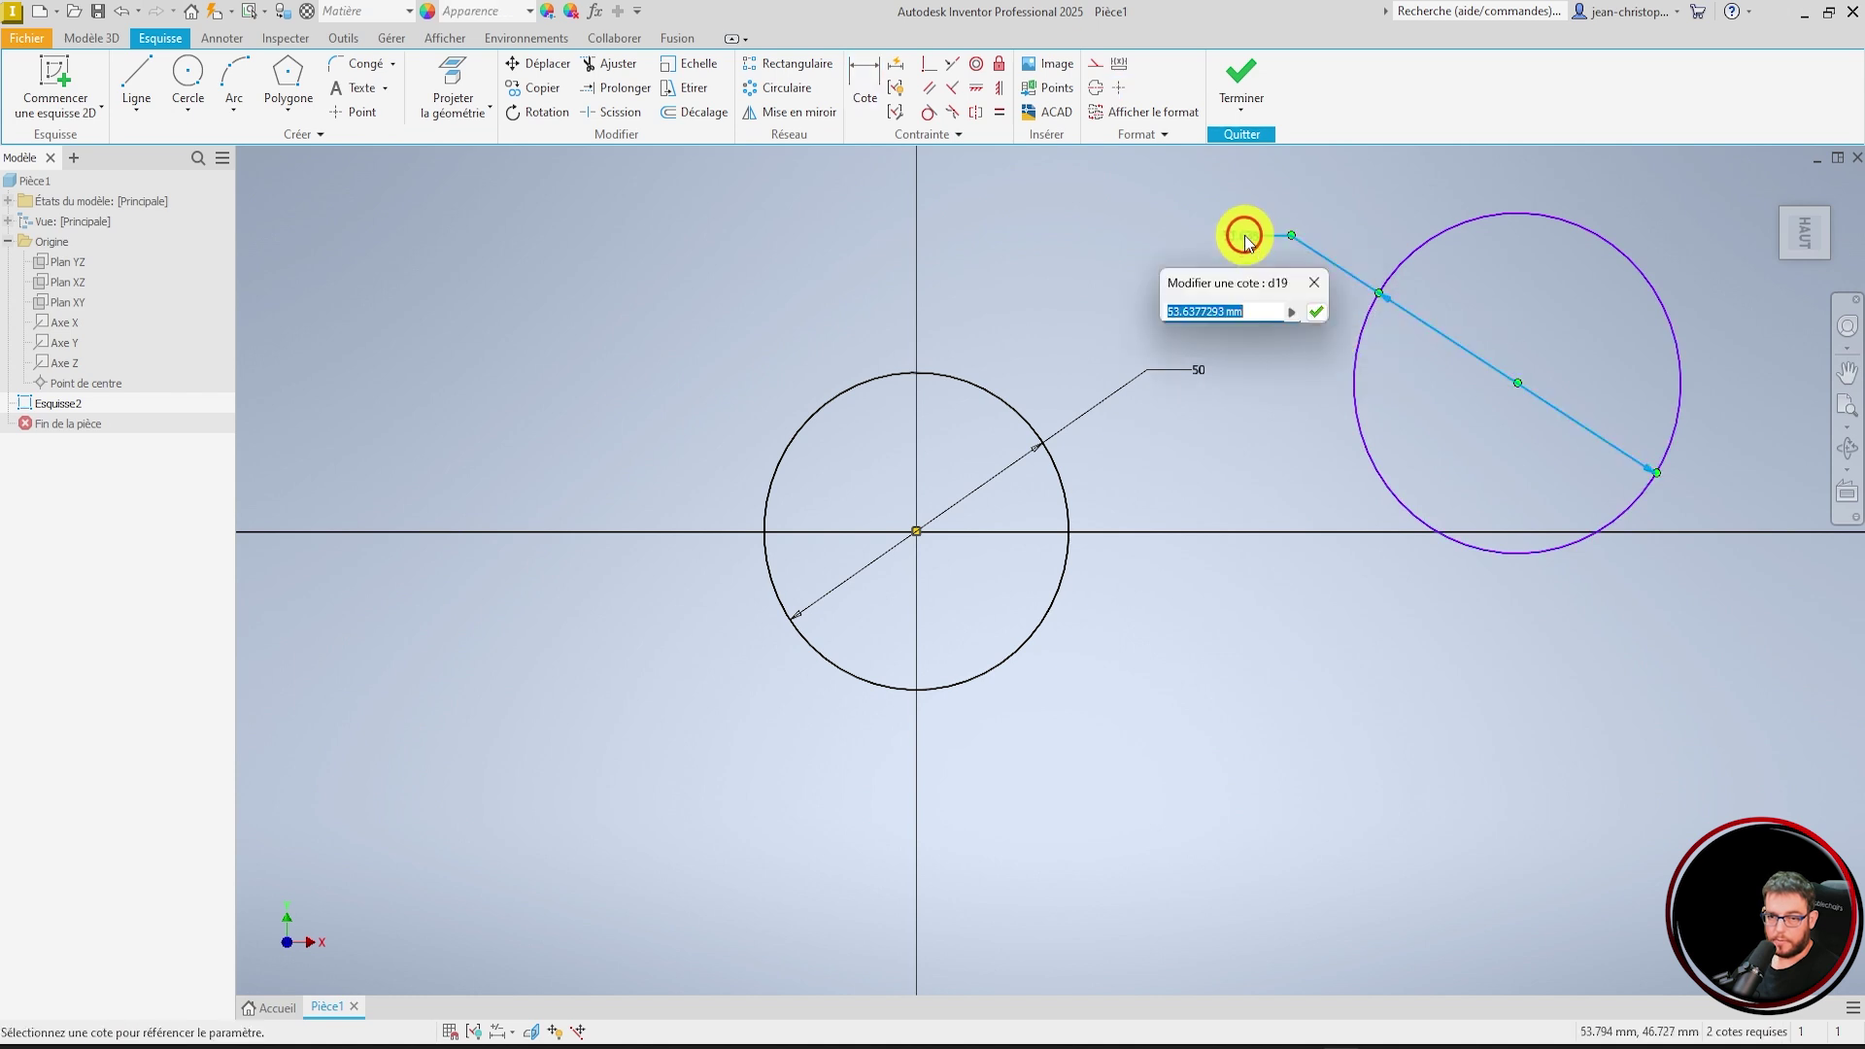
left_click(1198, 372)
left_click(1319, 312)
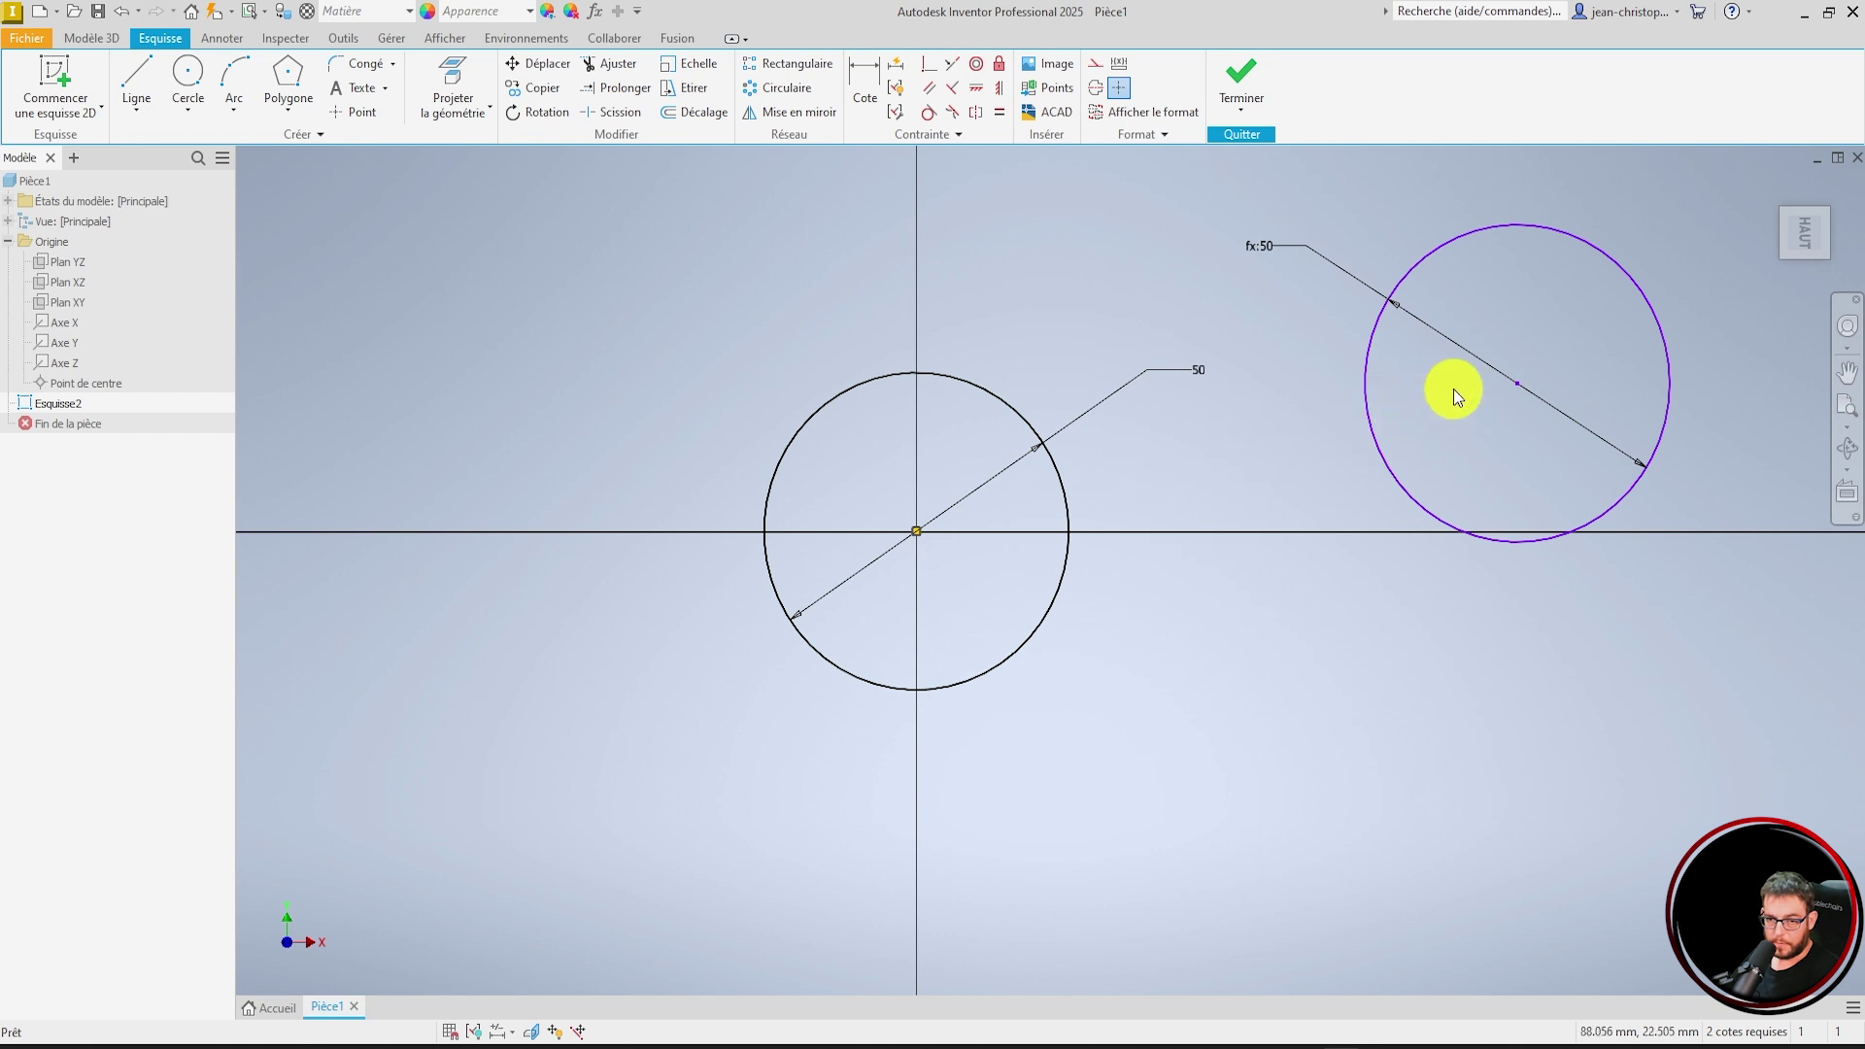
- Change the second circle's diameter to the formula =d18/2, half the first circle's diameter
double_click(1255, 248)
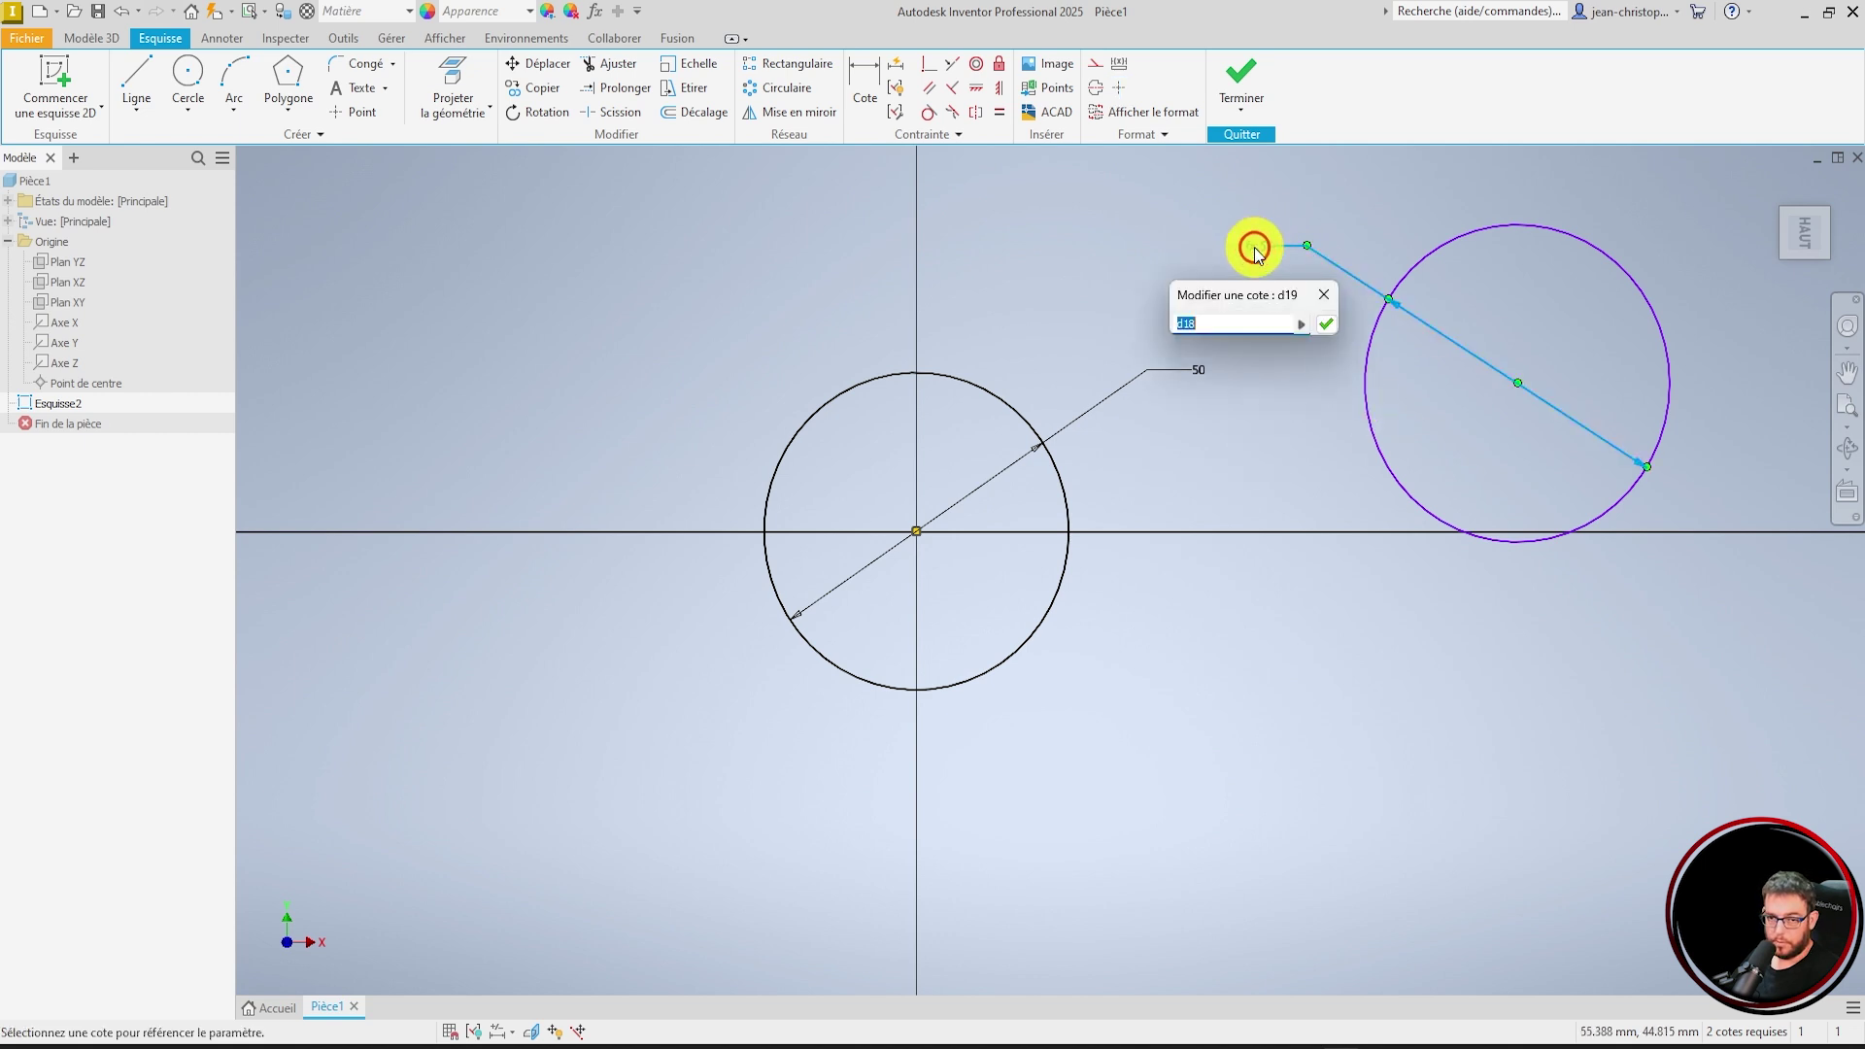
left_click(1178, 323)
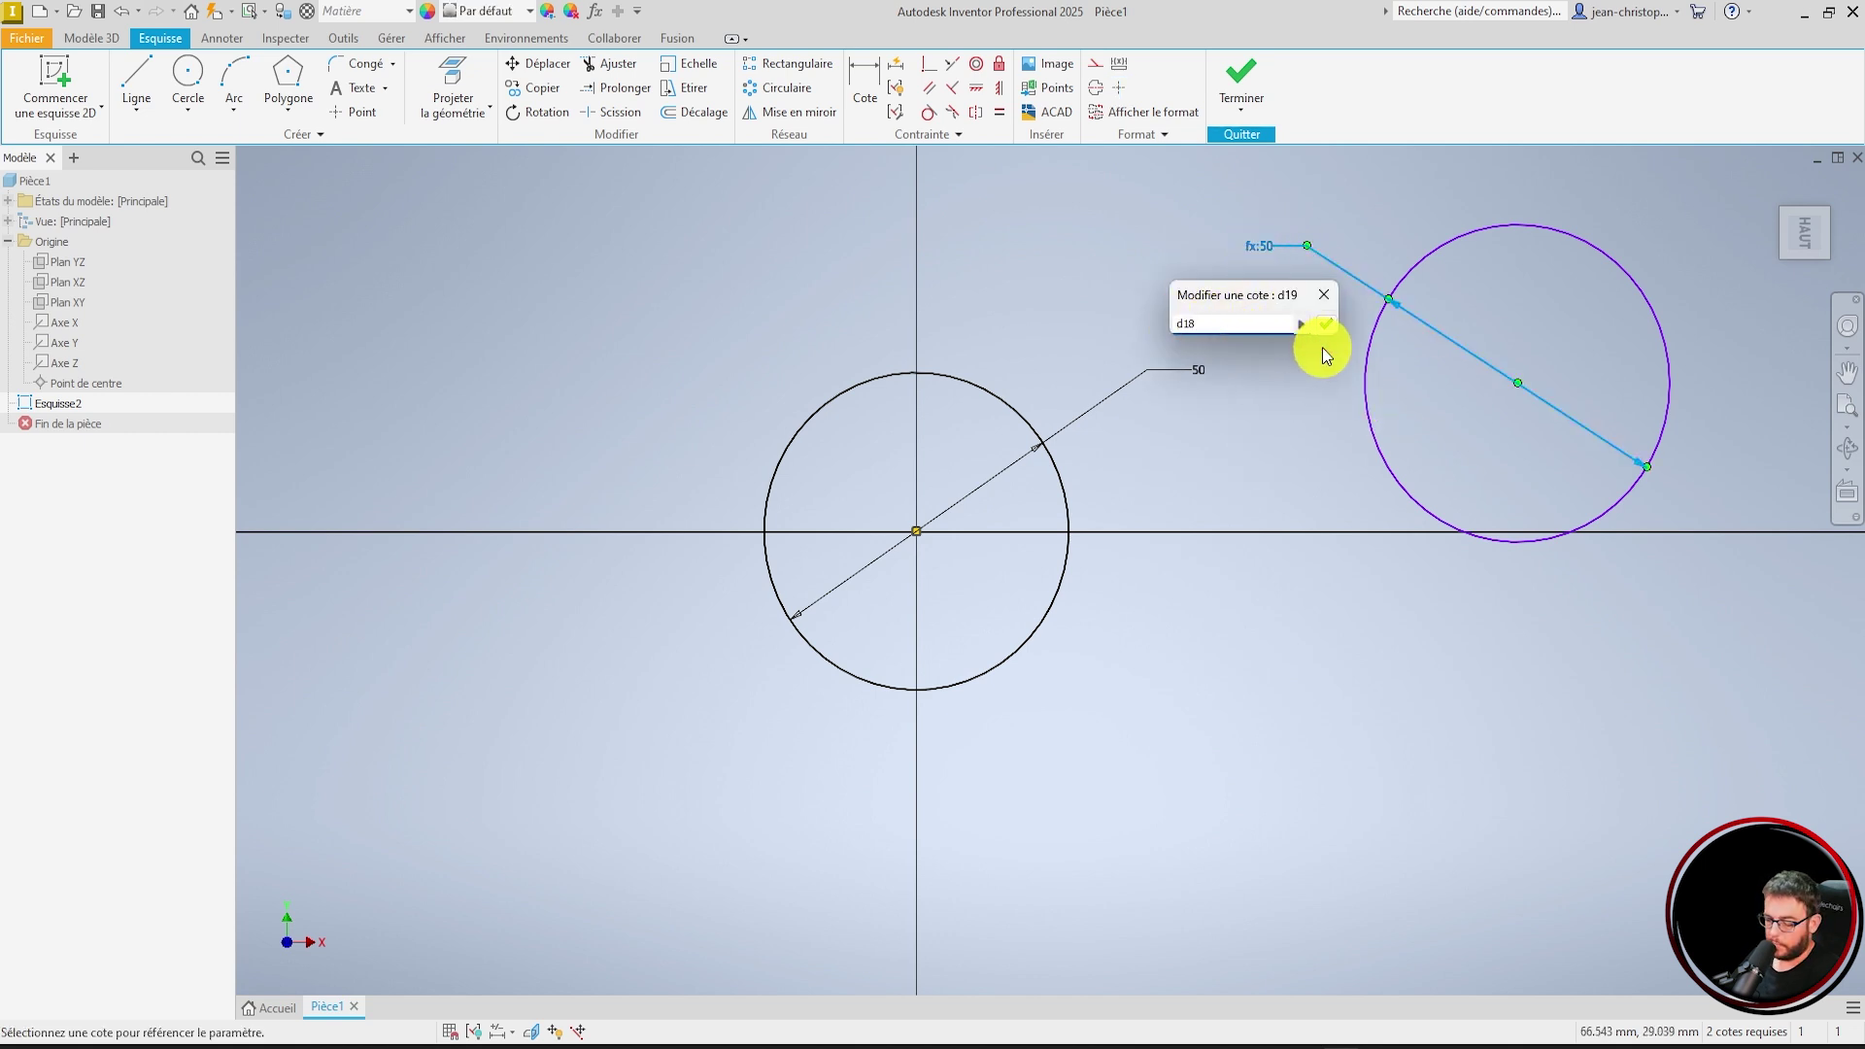
type("=")
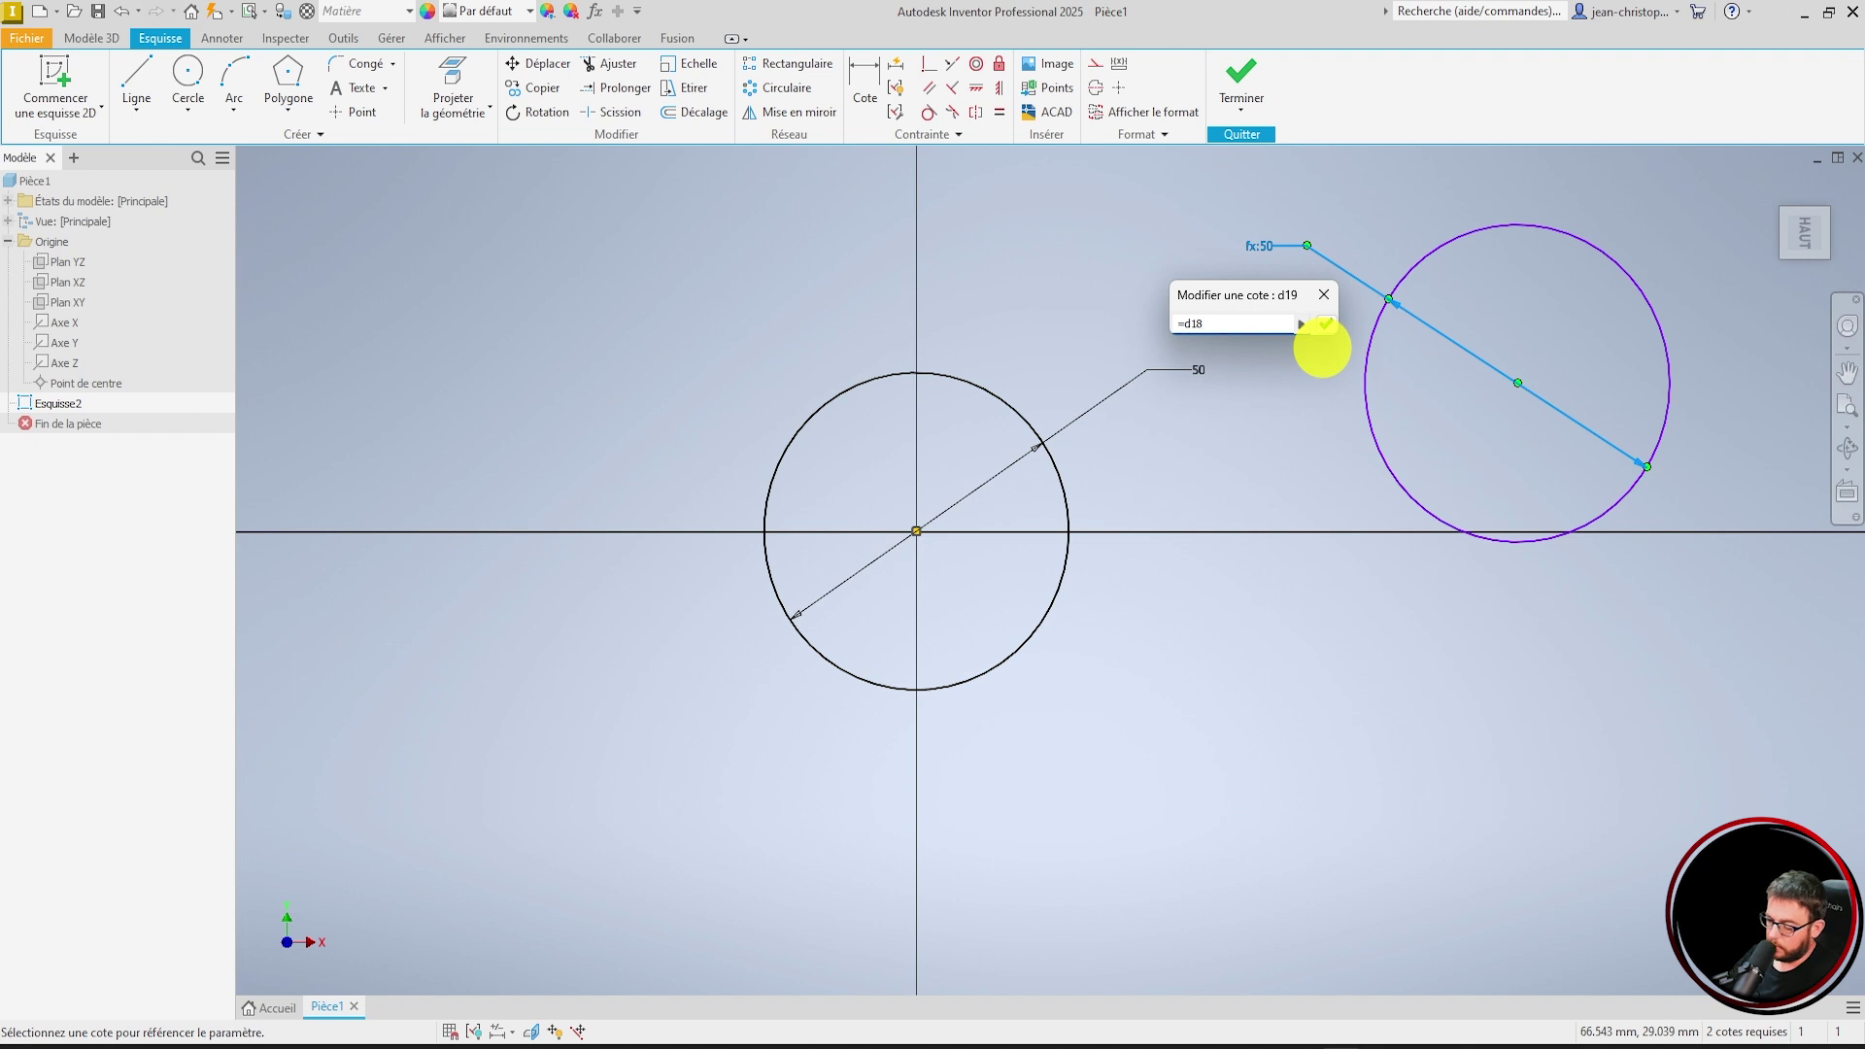
type("/2")
key("Return")
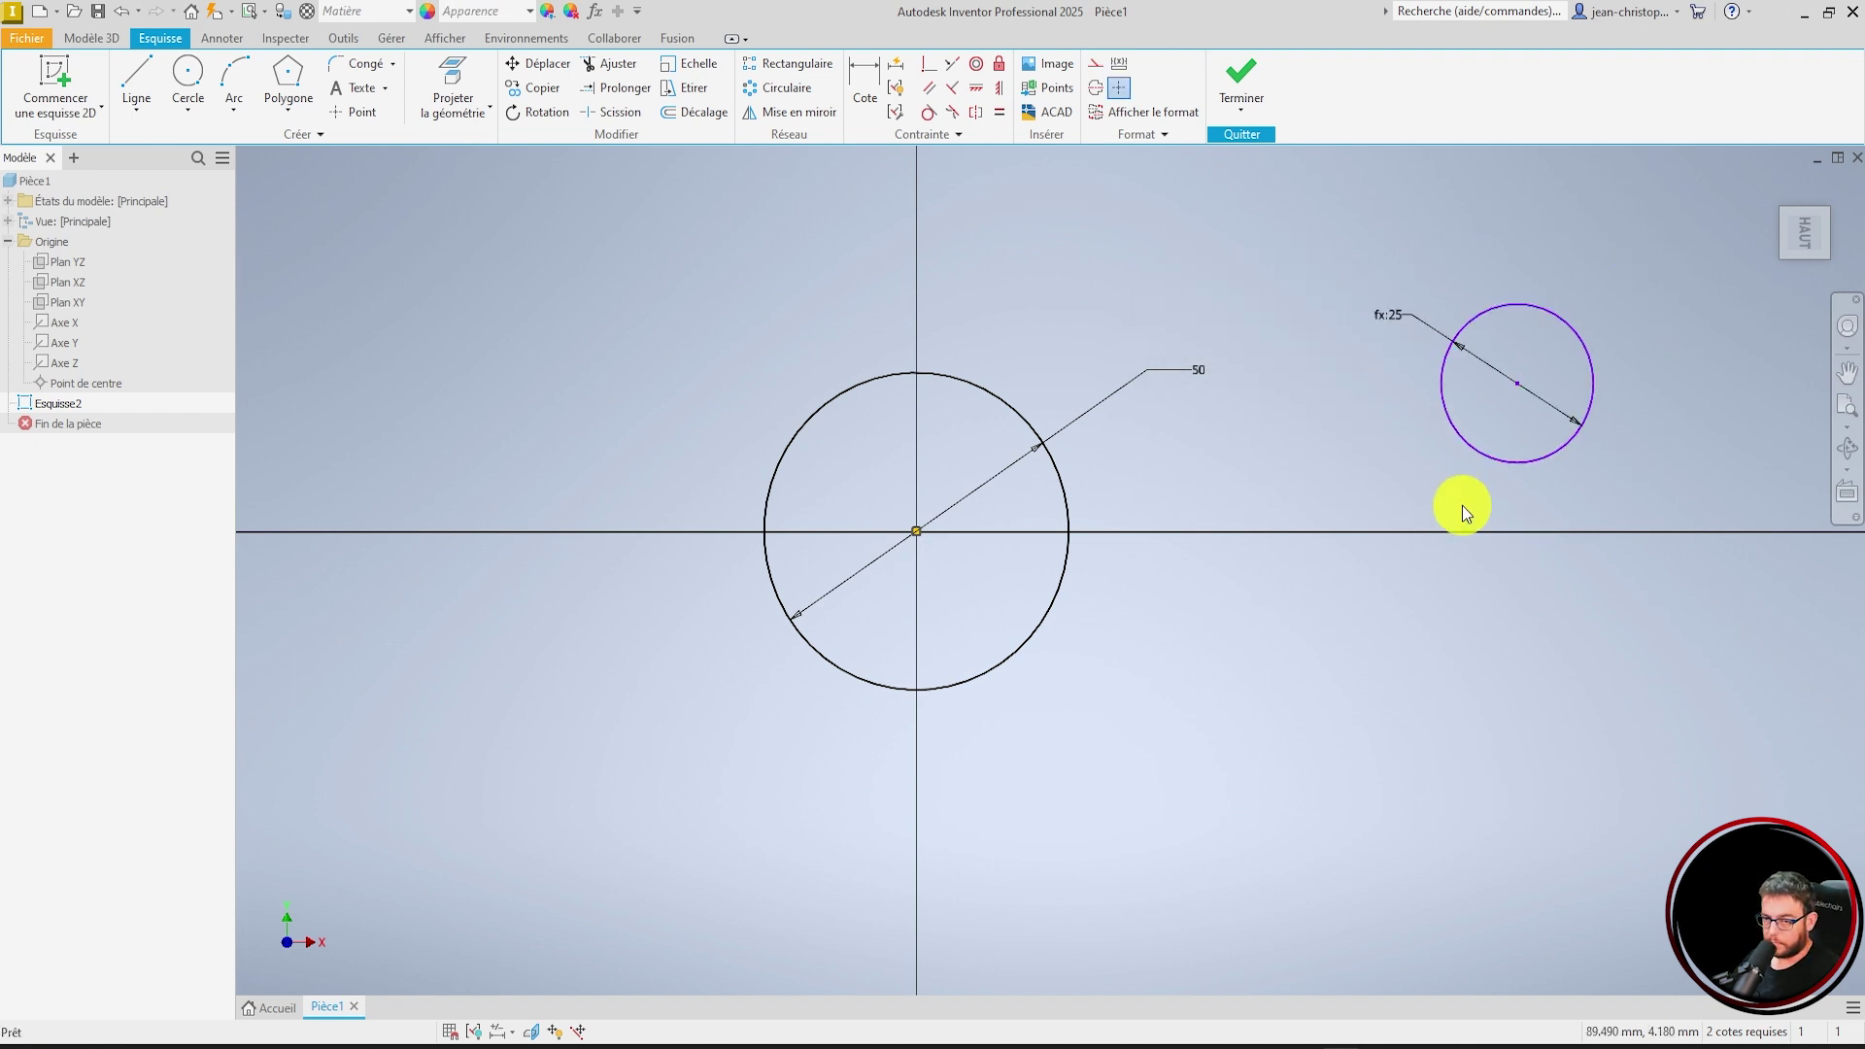
left_click_drag(1678, 487, 1432, 412)
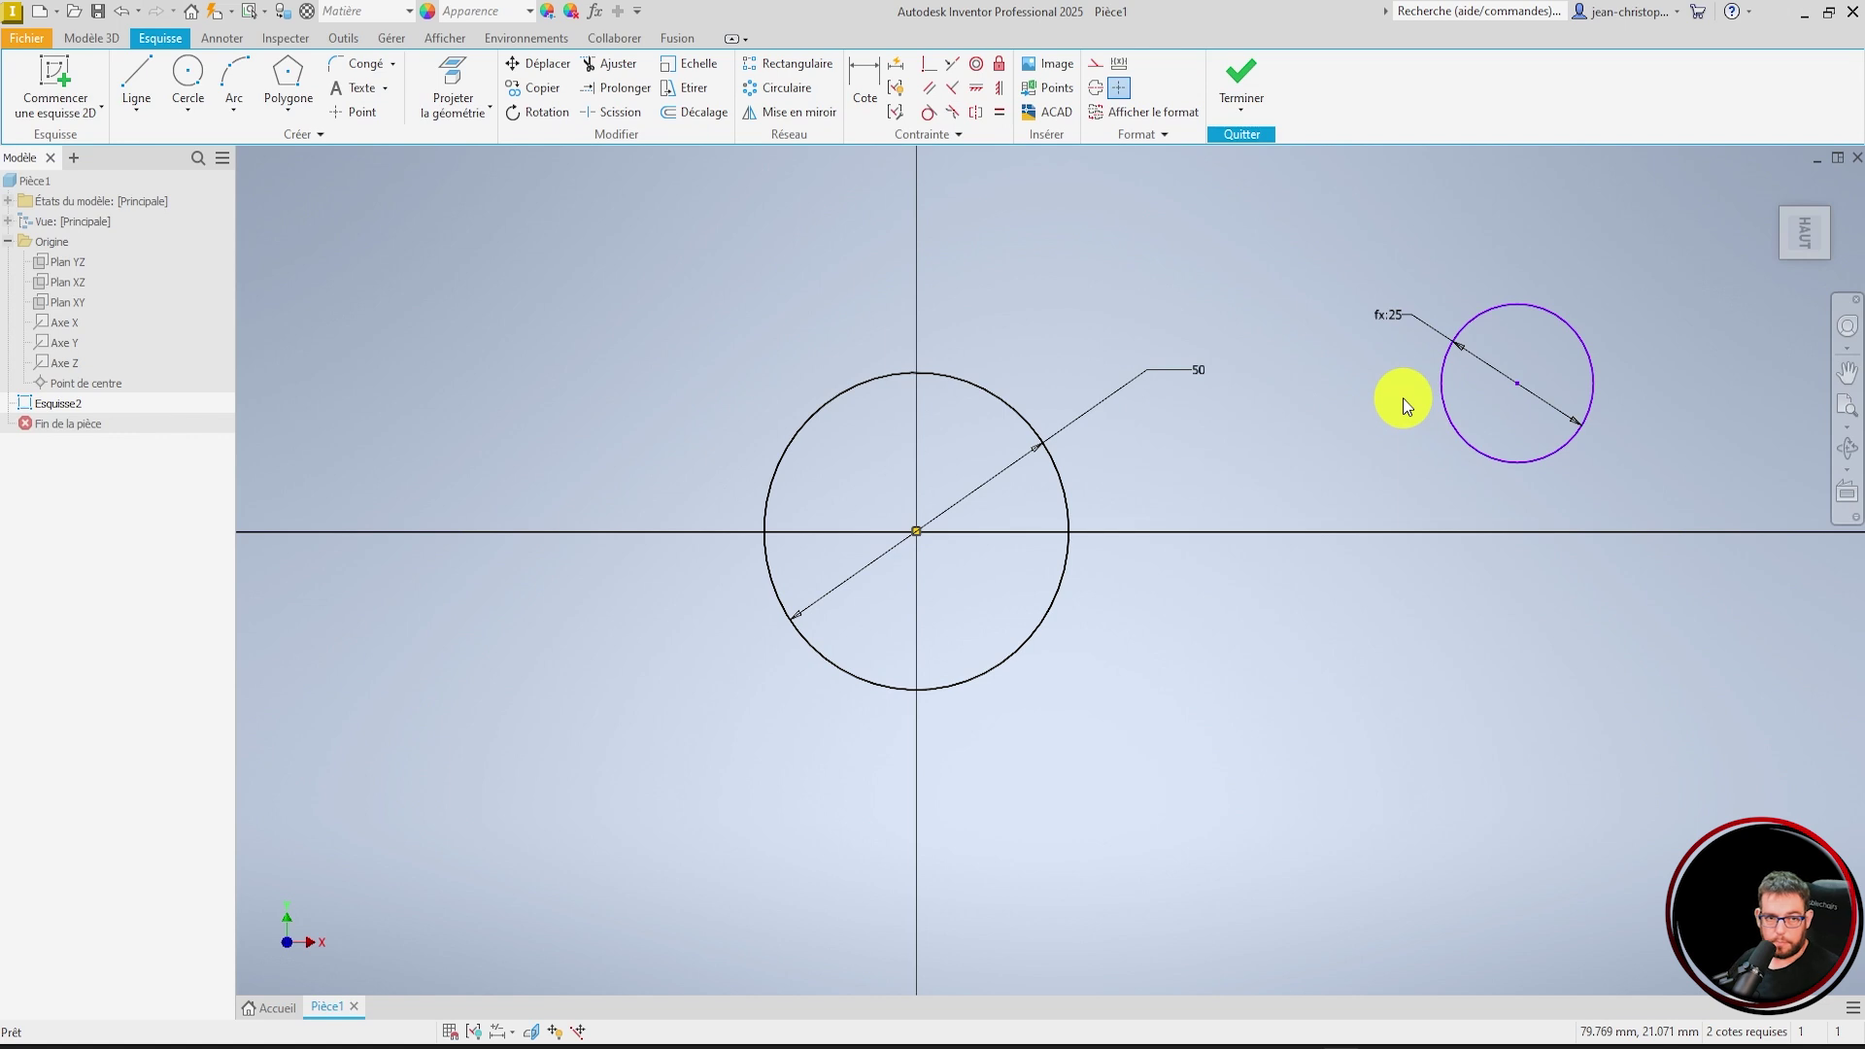
- Open the parameters table and set model parameter d18 to 60 mm
left_click(596, 14)
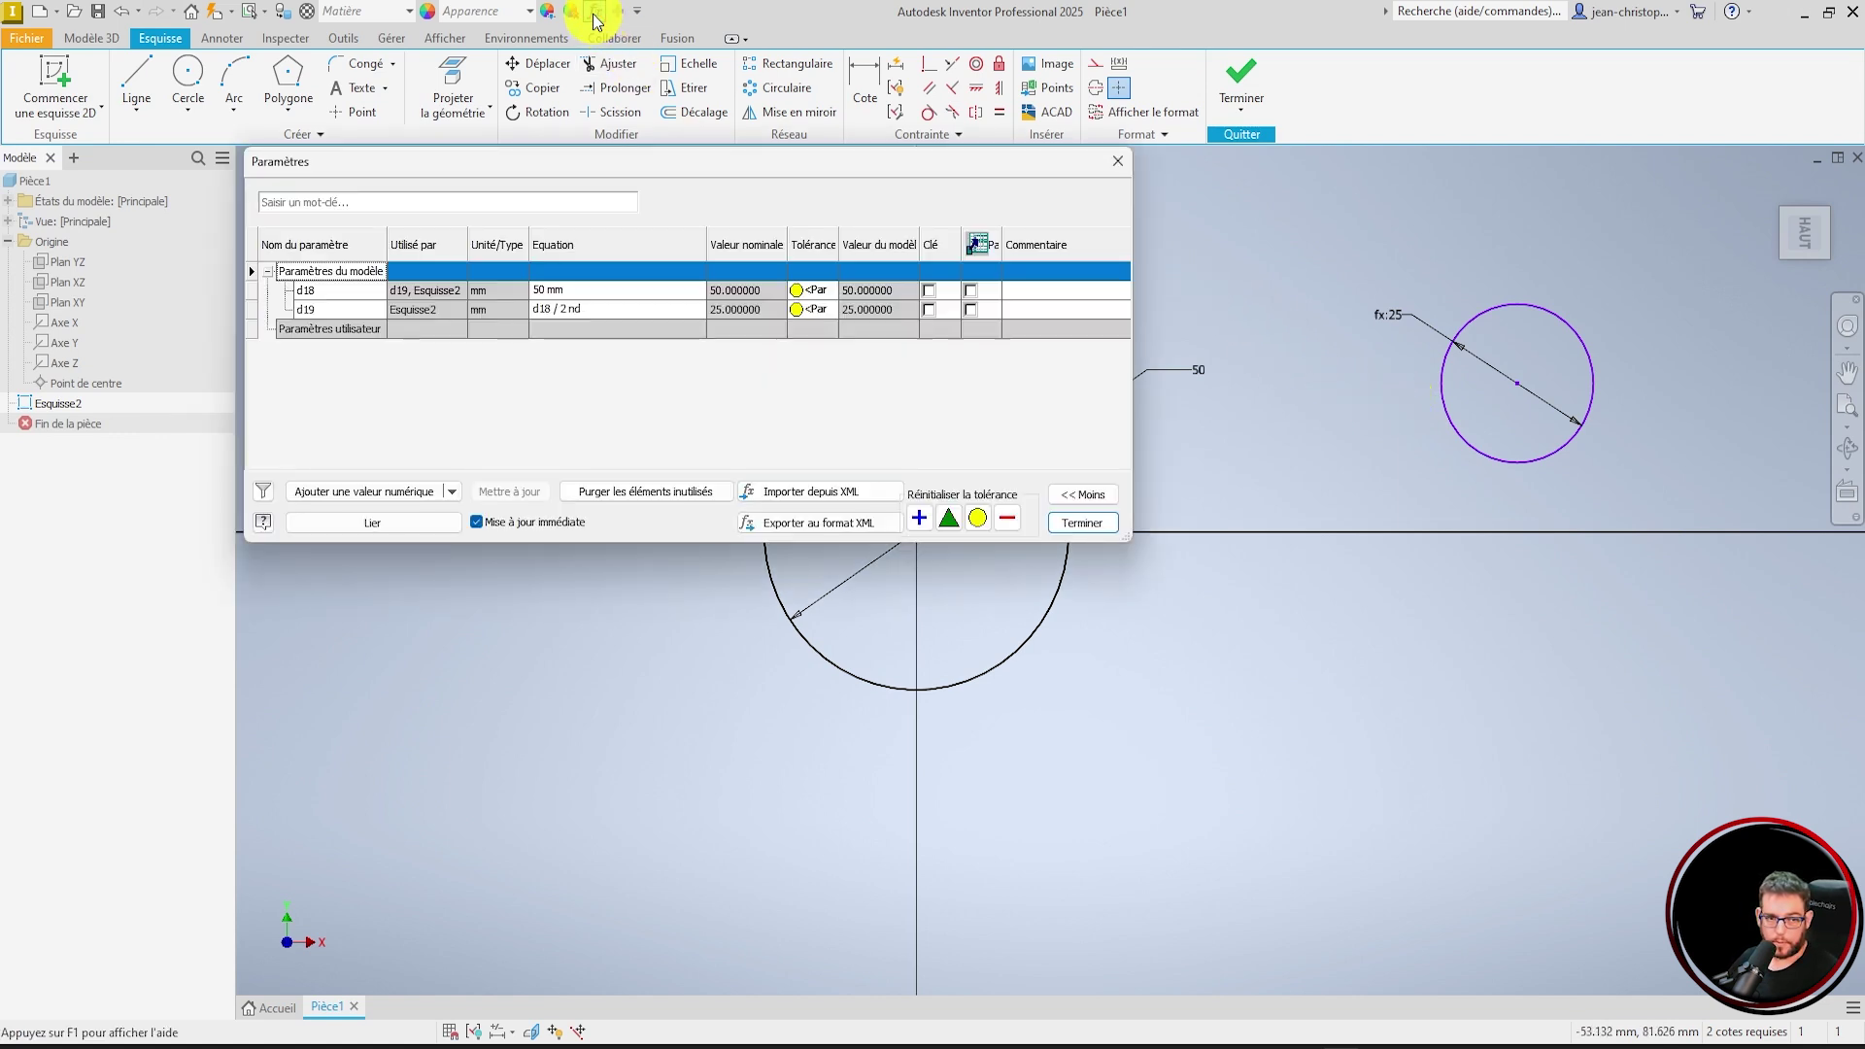
left_click_drag(604, 159, 953, 220)
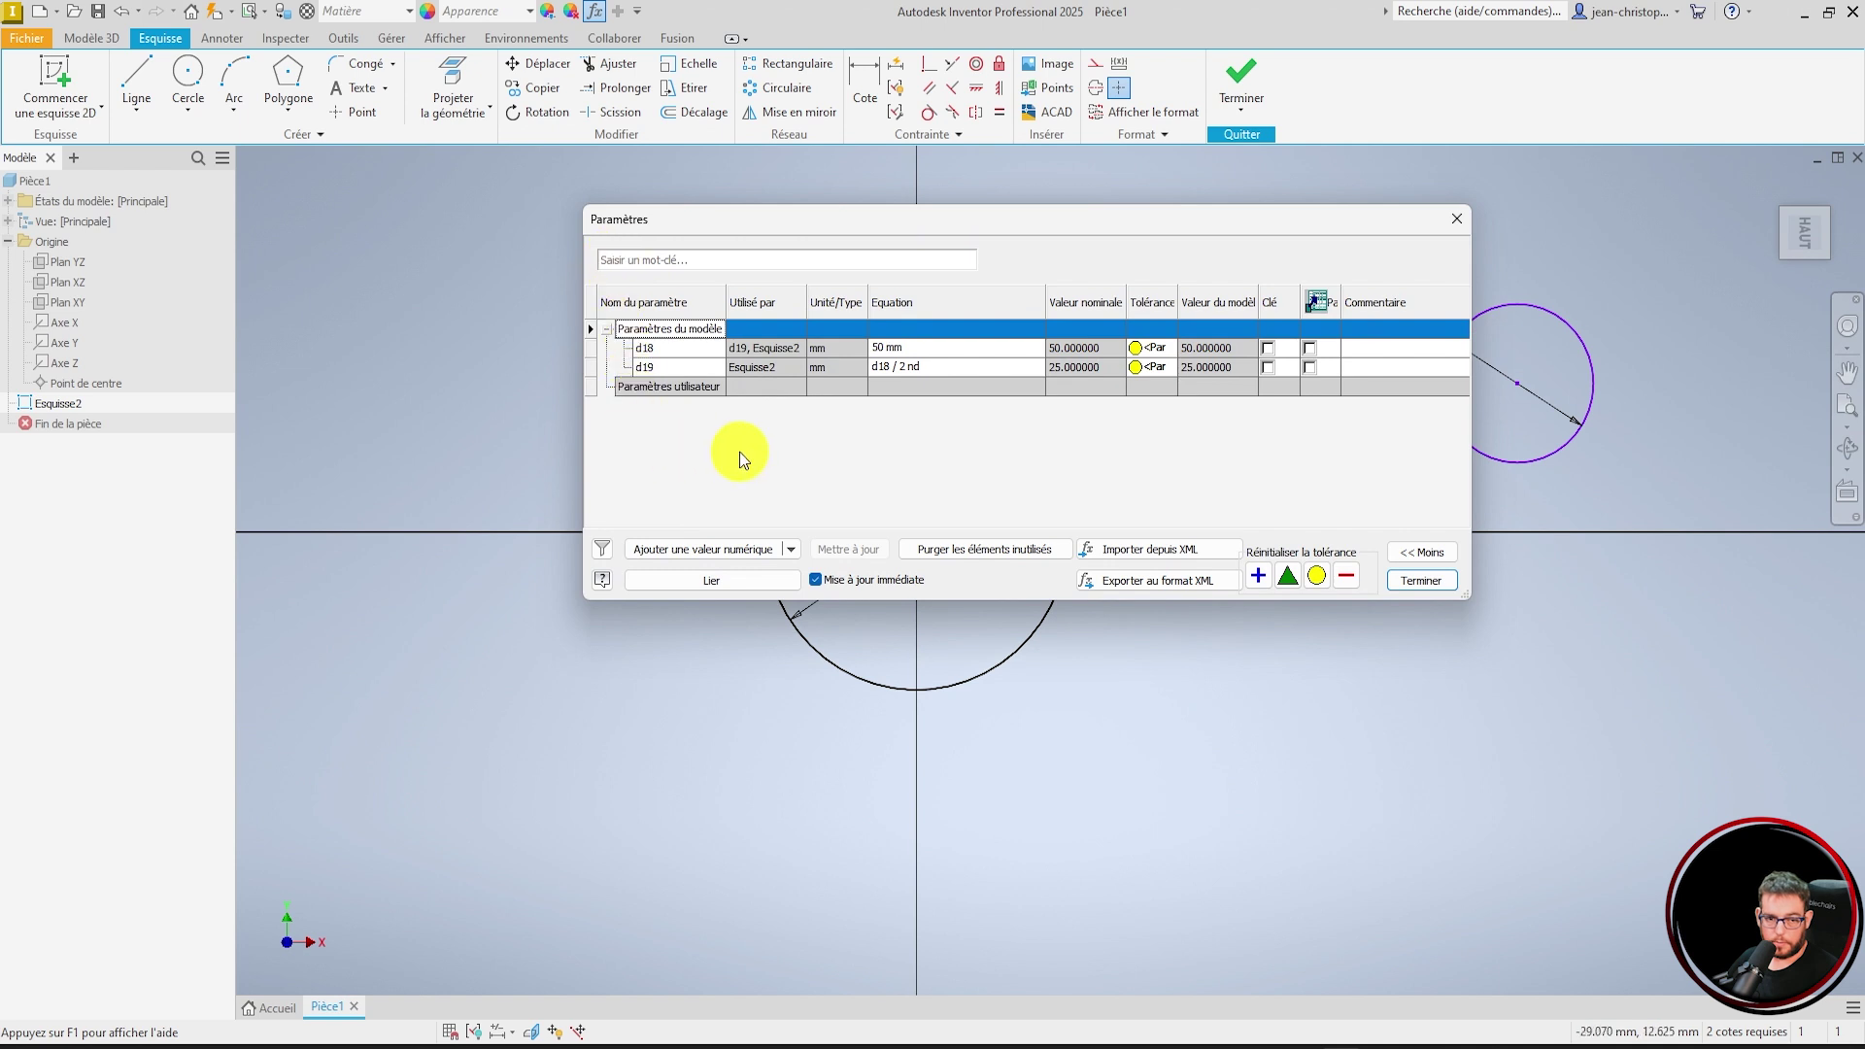
left_click(950, 346)
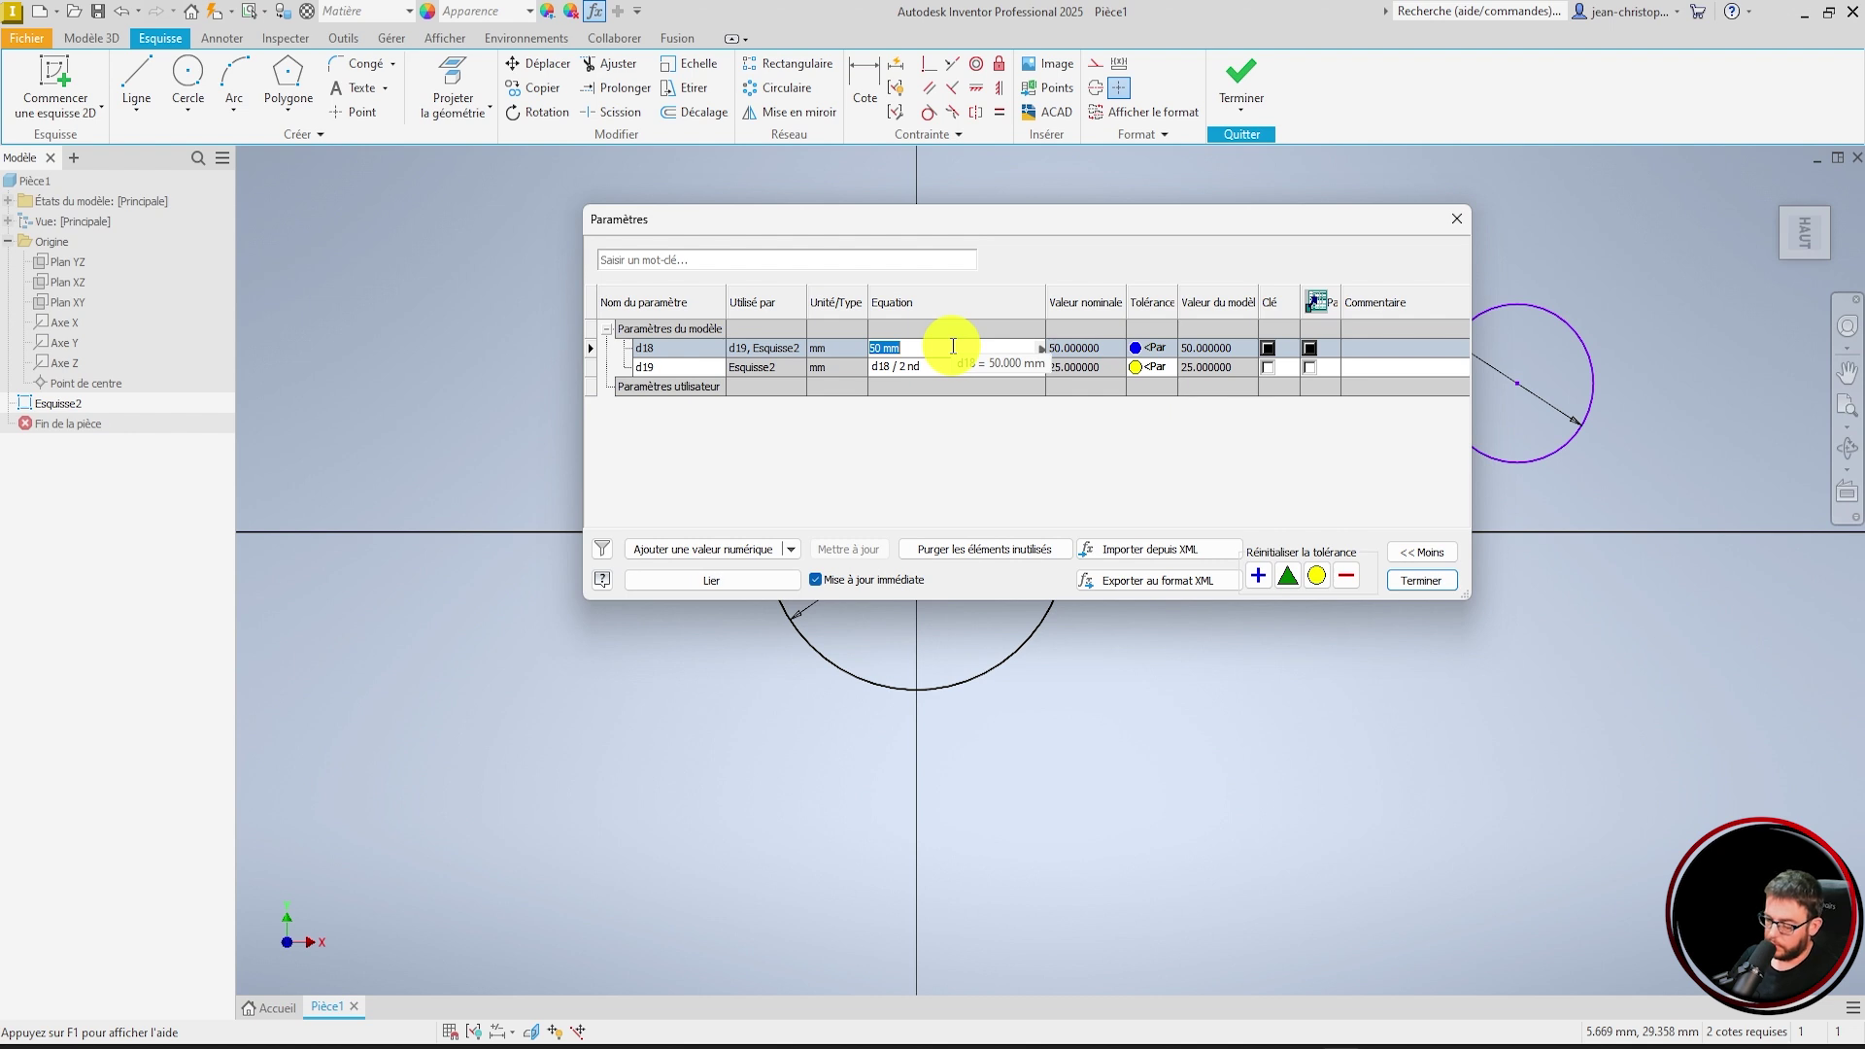
type("60")
key("Return")
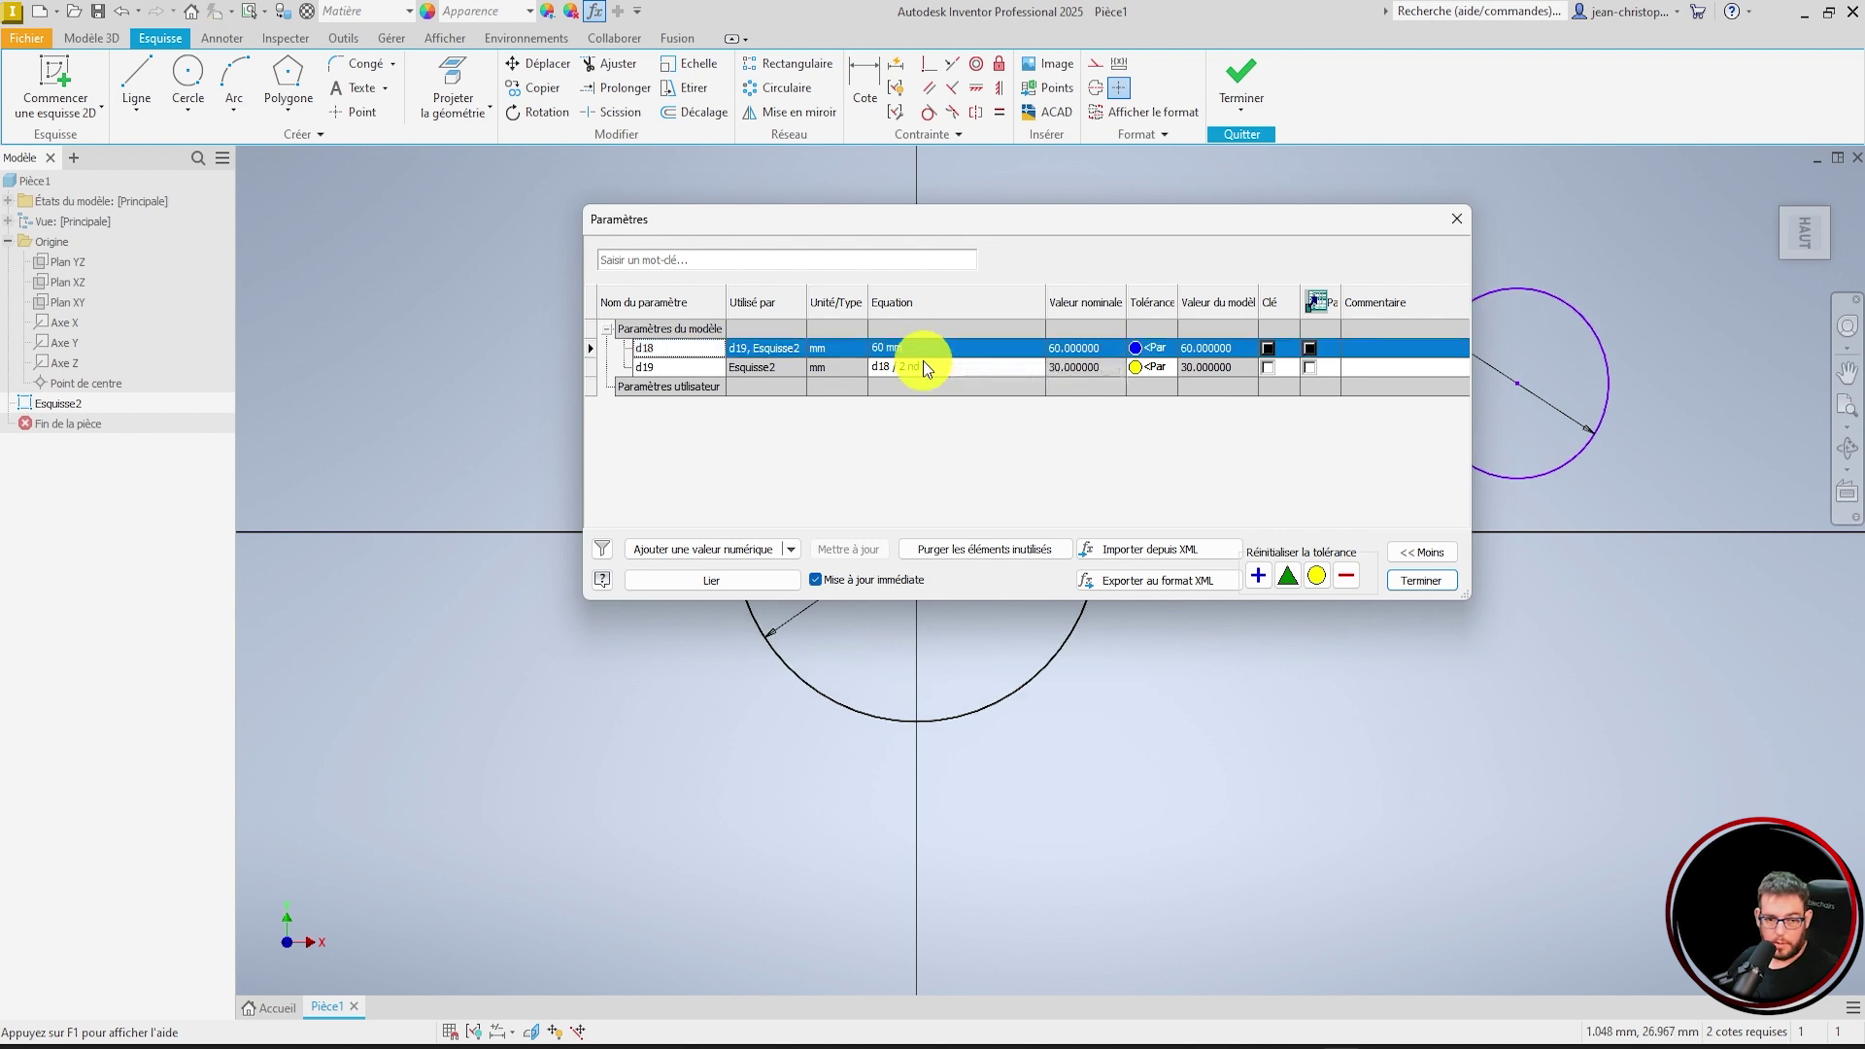
- Add a numeric user parameter named Dia with a value of 75 mm
left_click(750, 545)
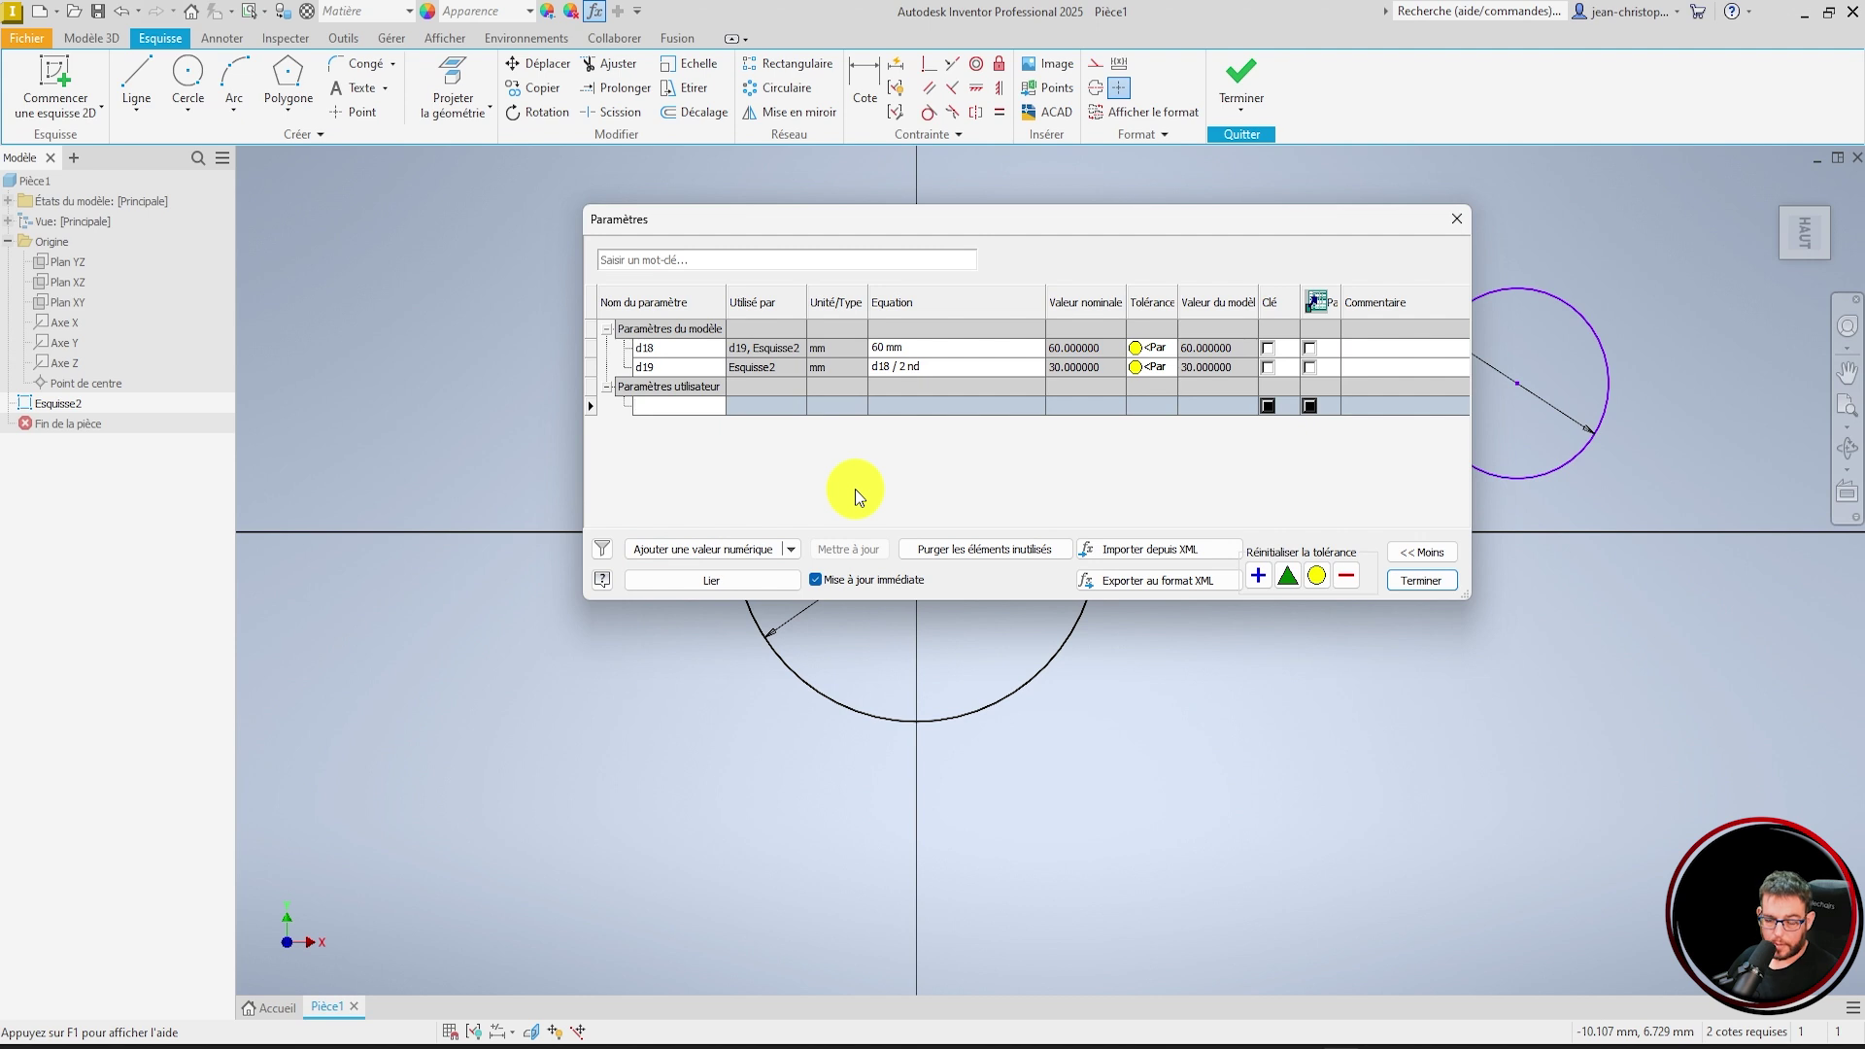
type("Dia")
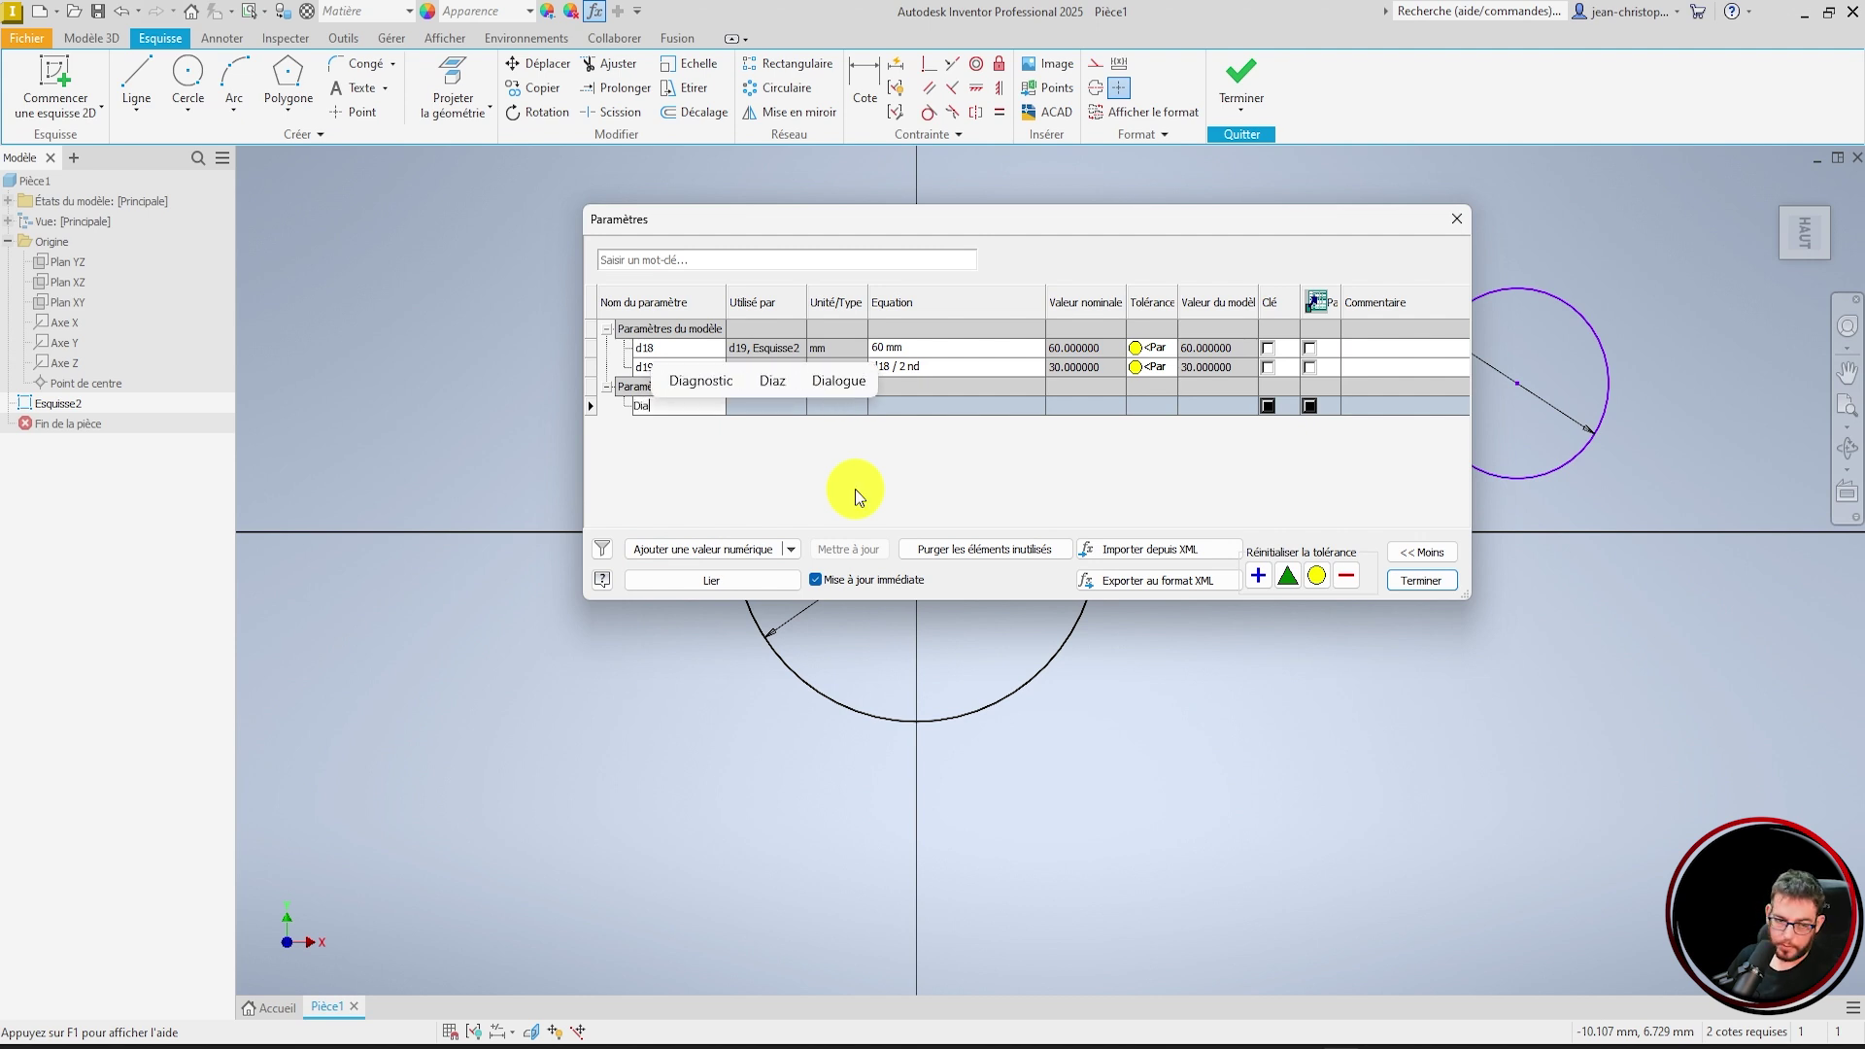
key("Return")
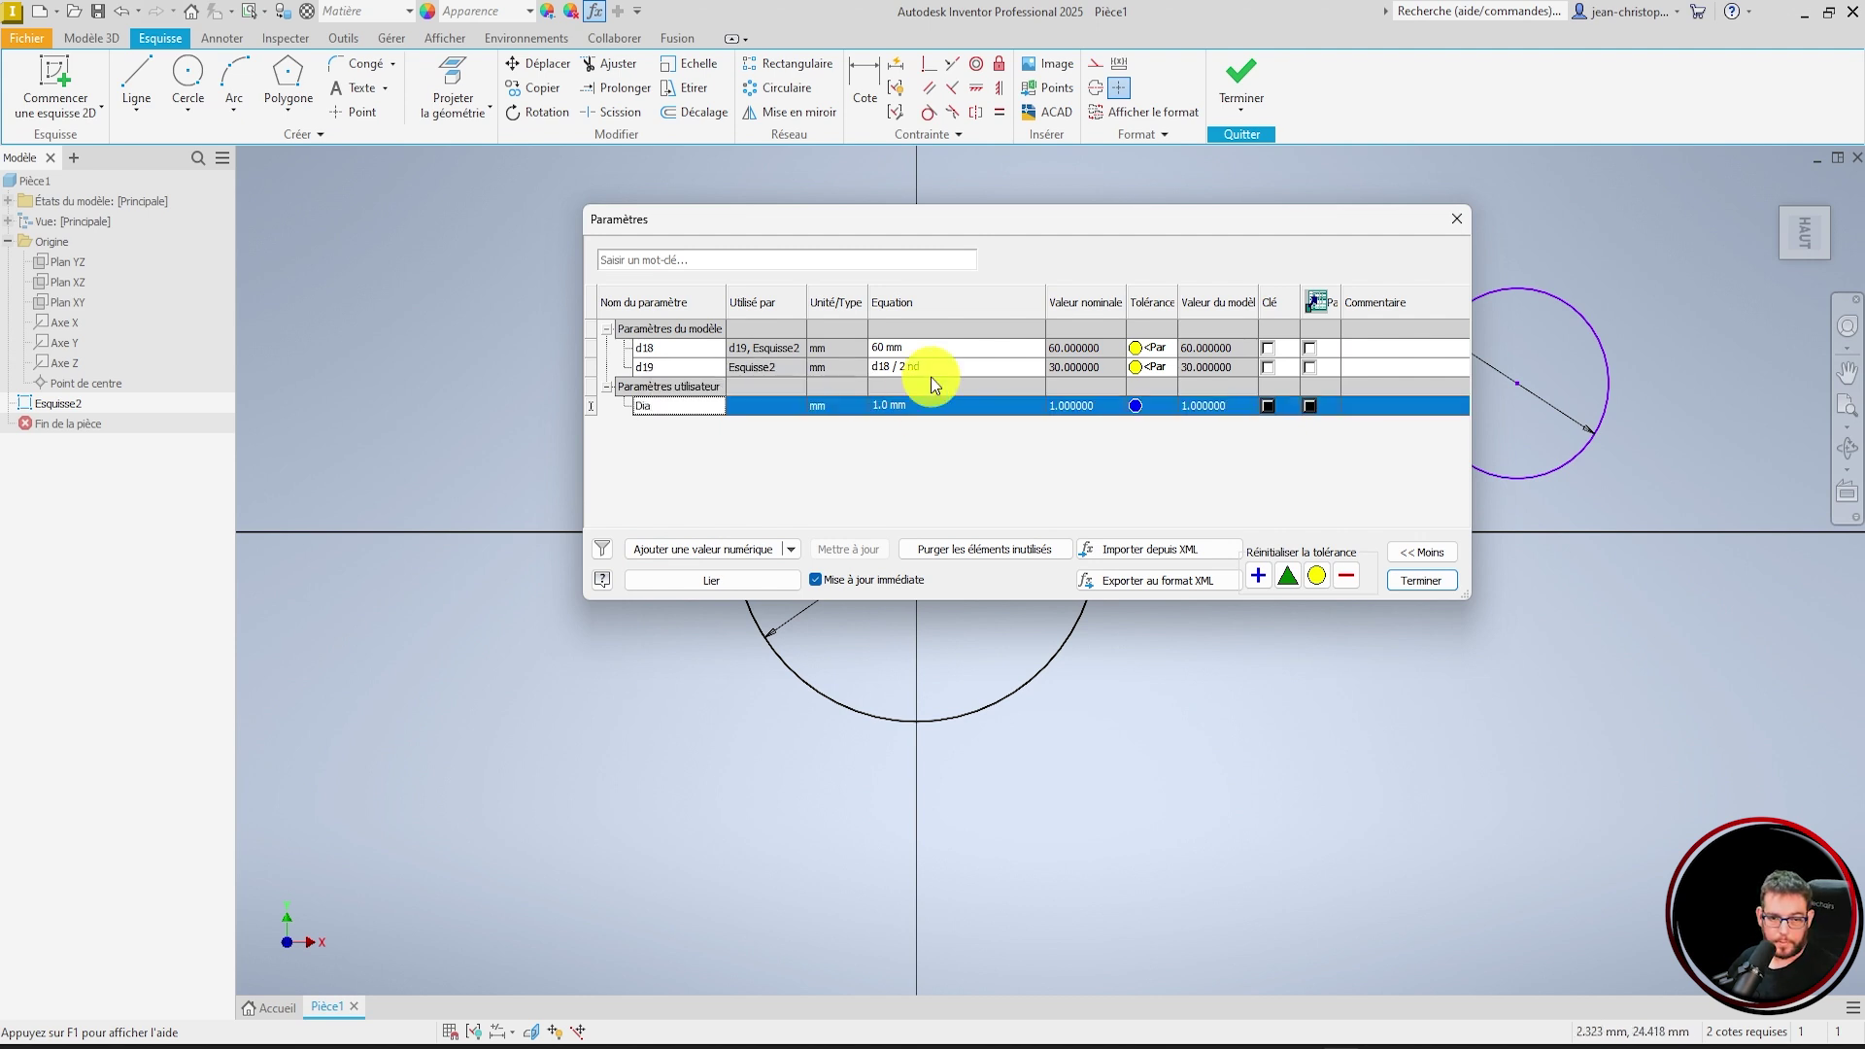
left_click(888, 405)
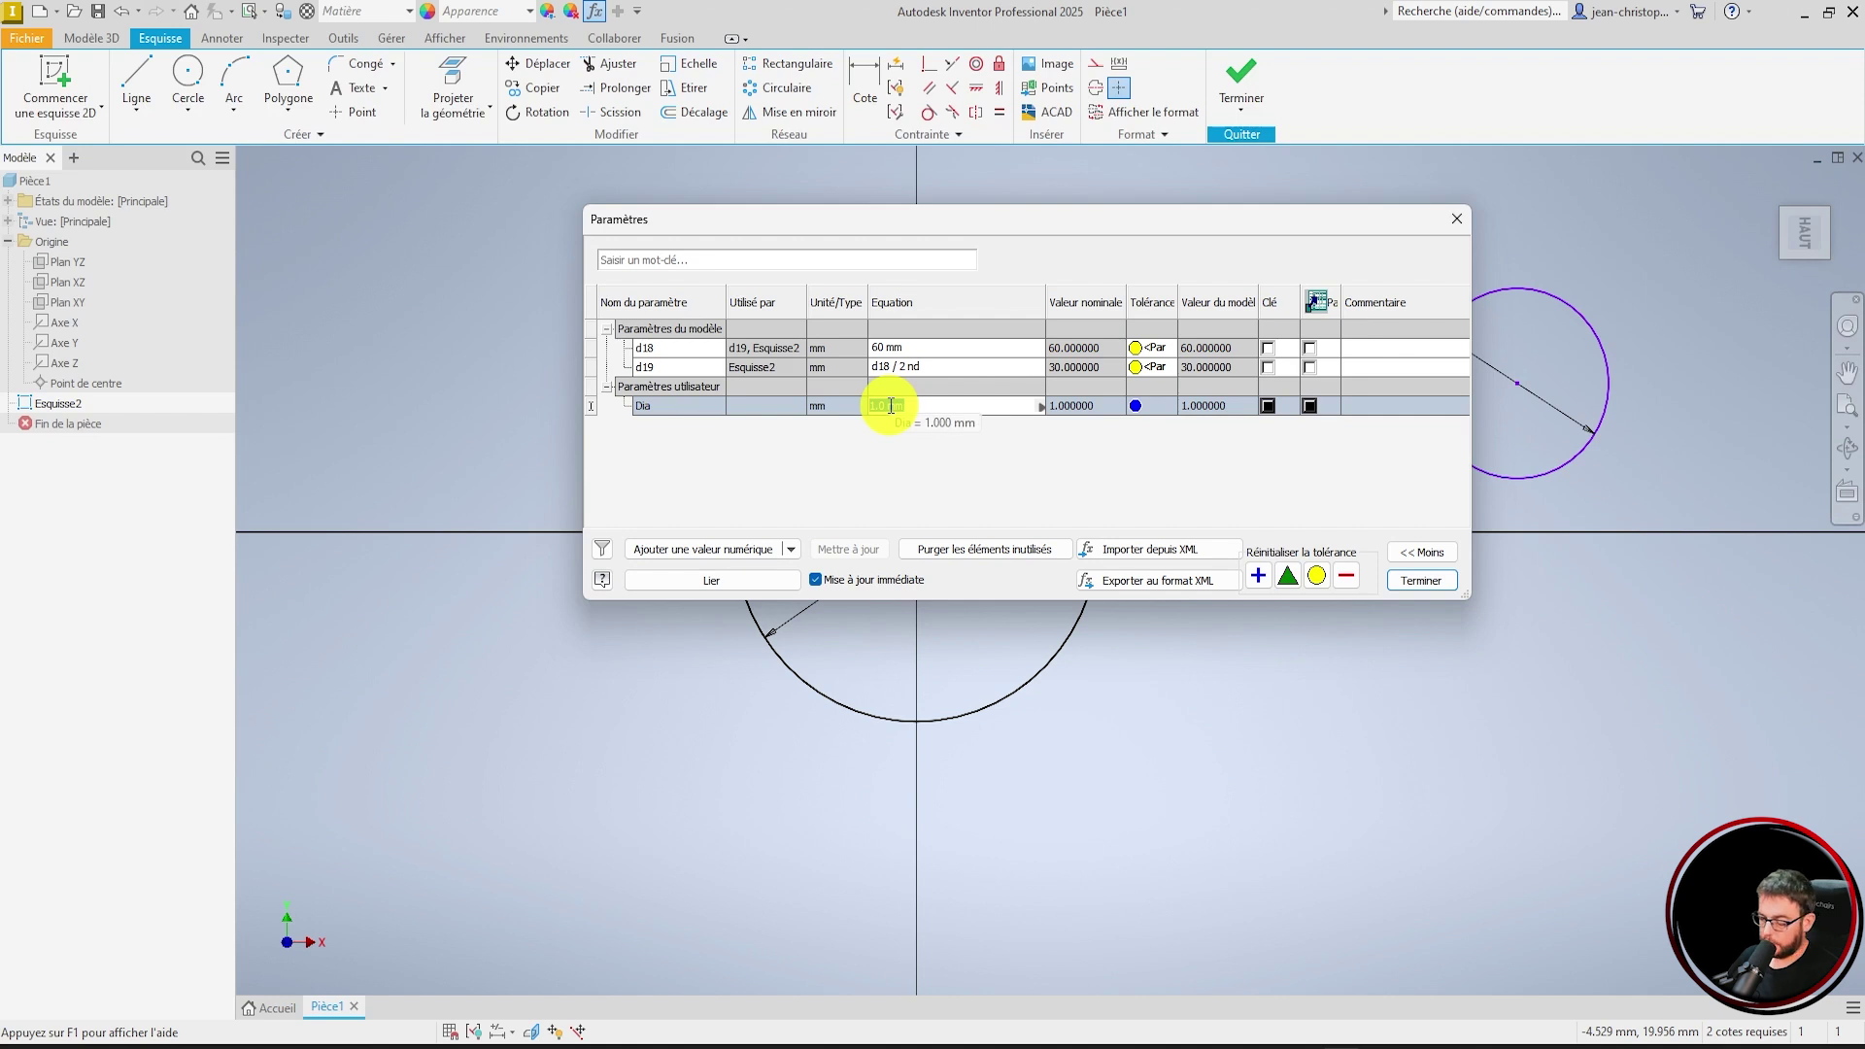
type("75")
key("Return")
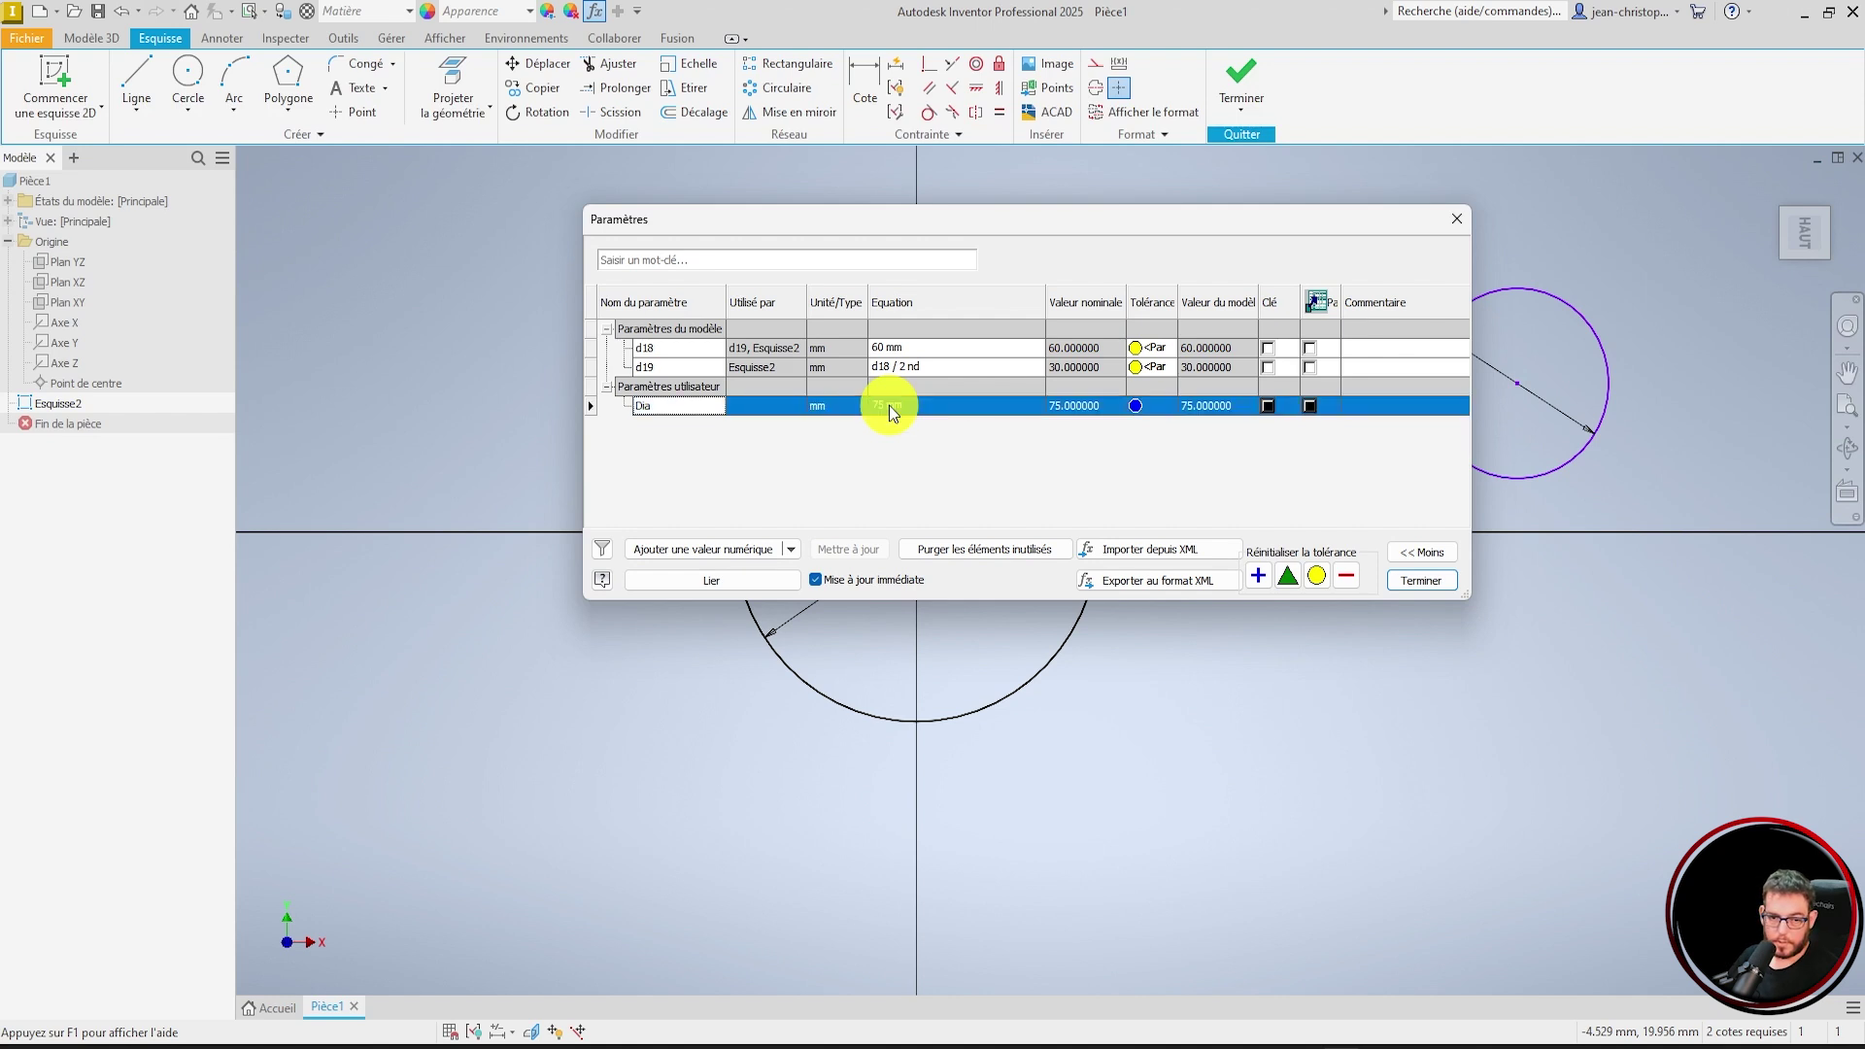
- Set the equation of model parameter d18 to the user parameter Dia and close the parameters table
left_click(921, 348)
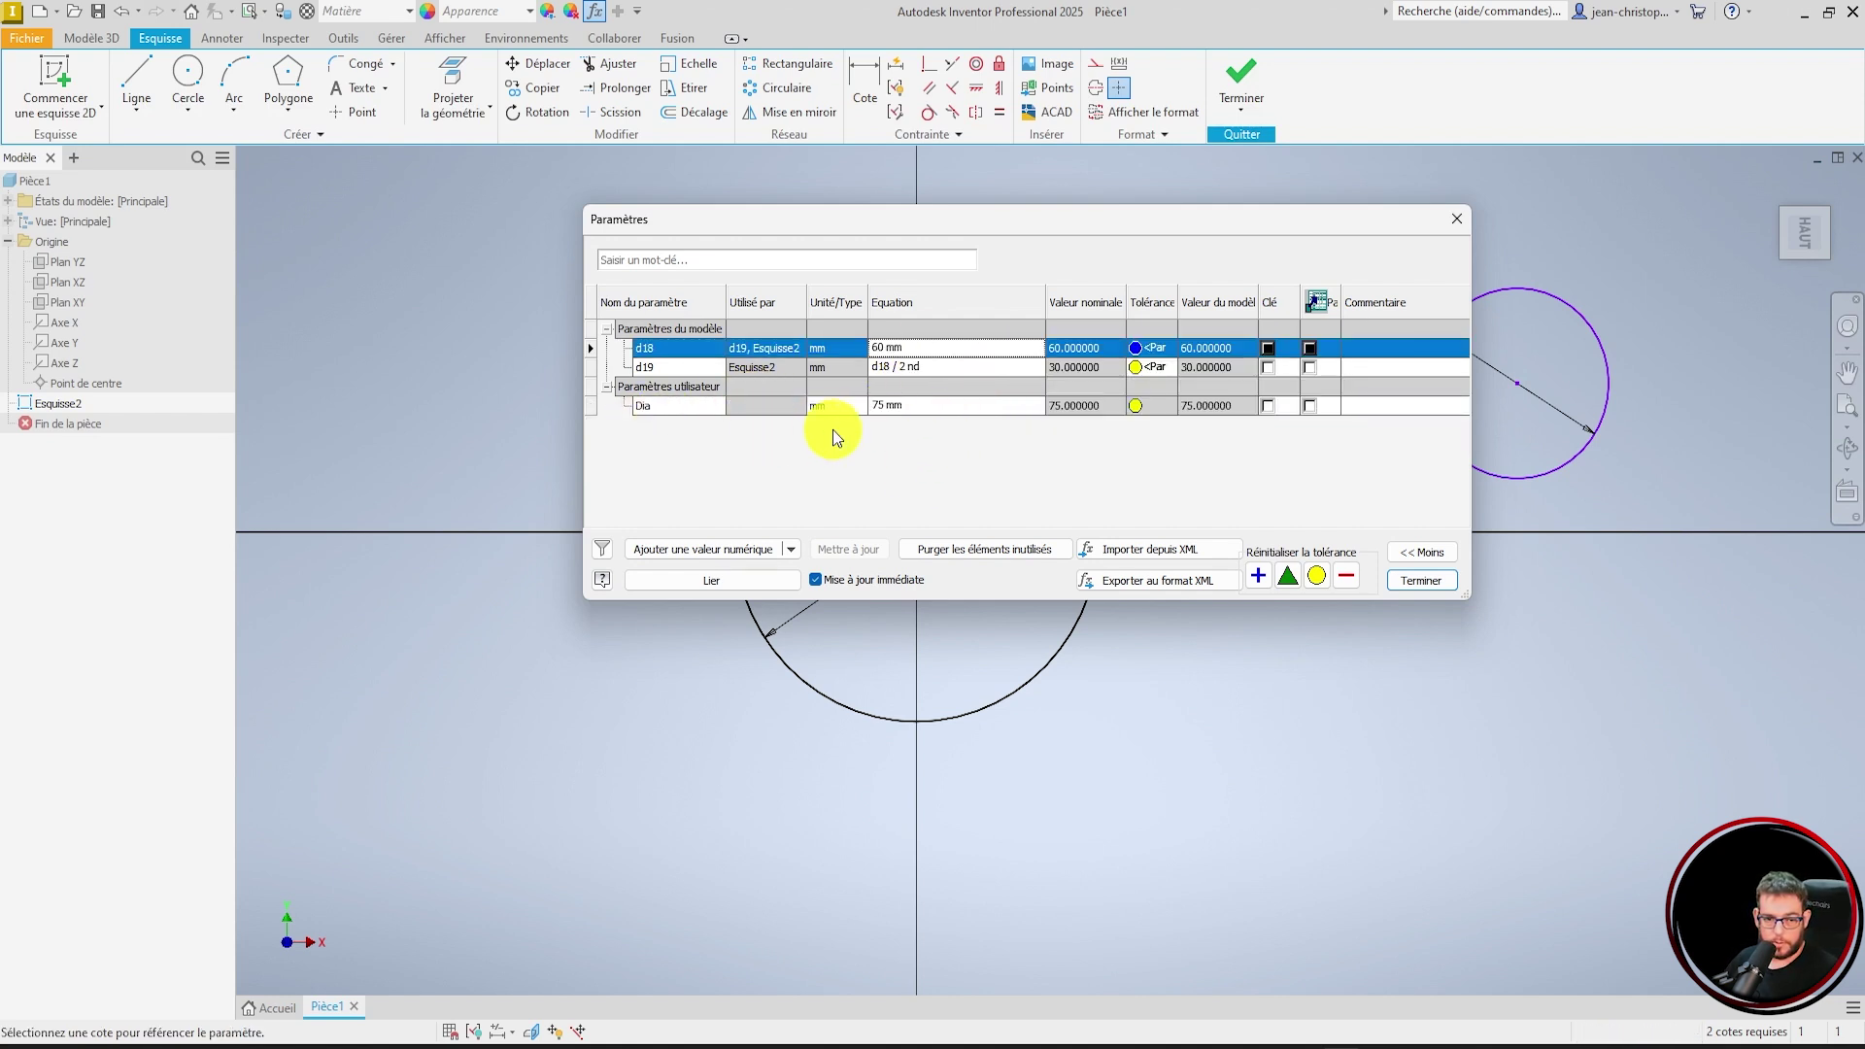
left_click(1043, 353)
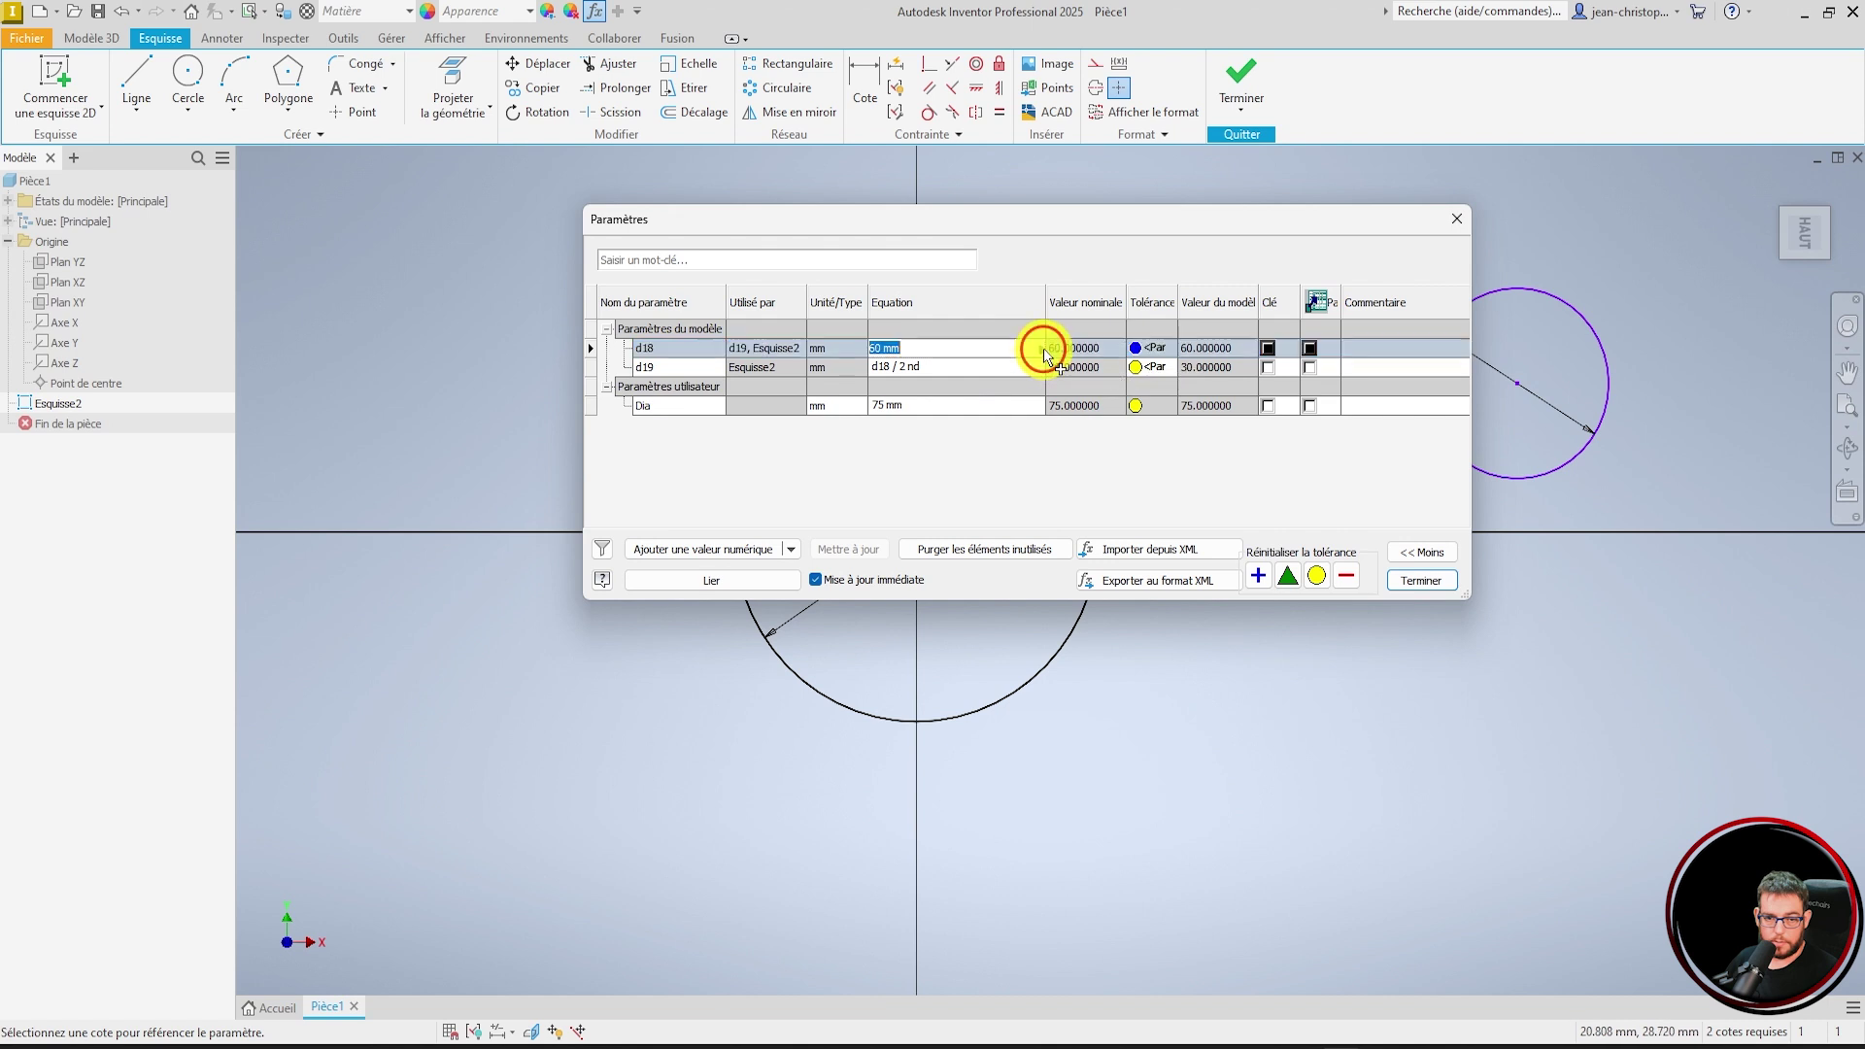
left_click(1041, 349)
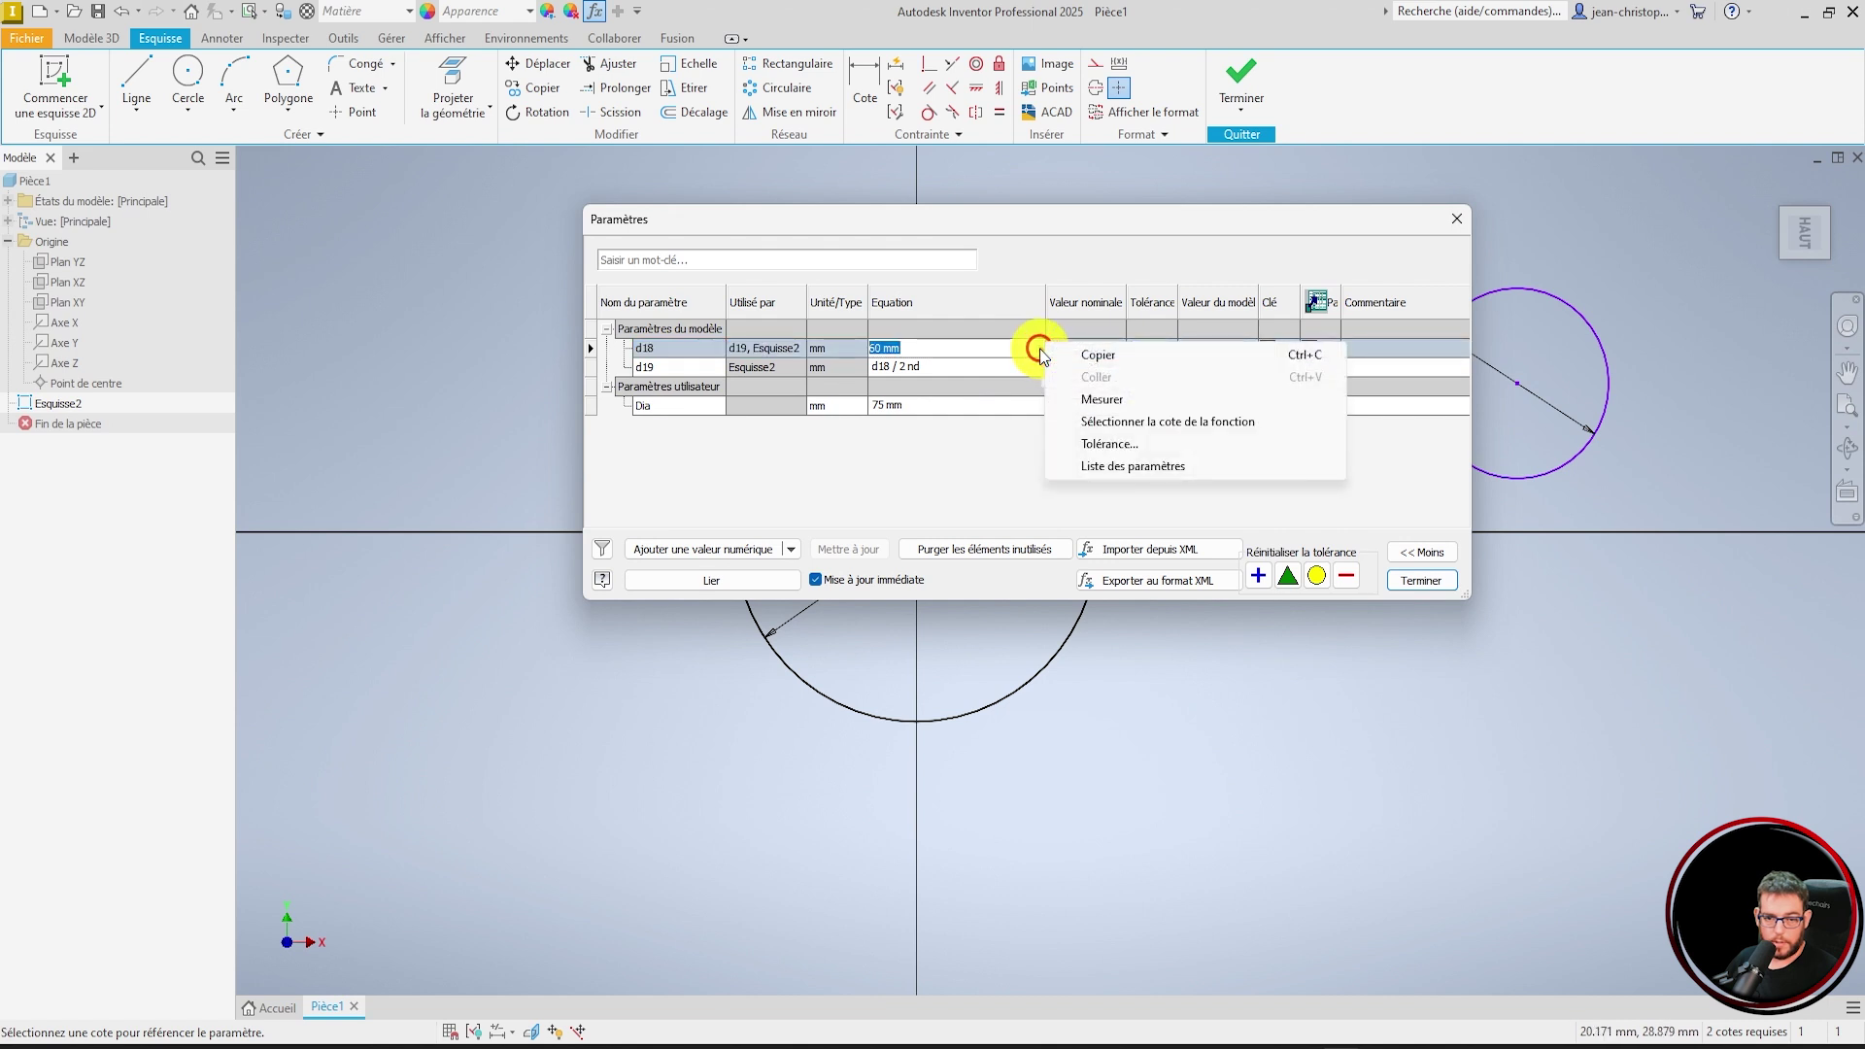
left_click(1152, 472)
left_click(908, 392)
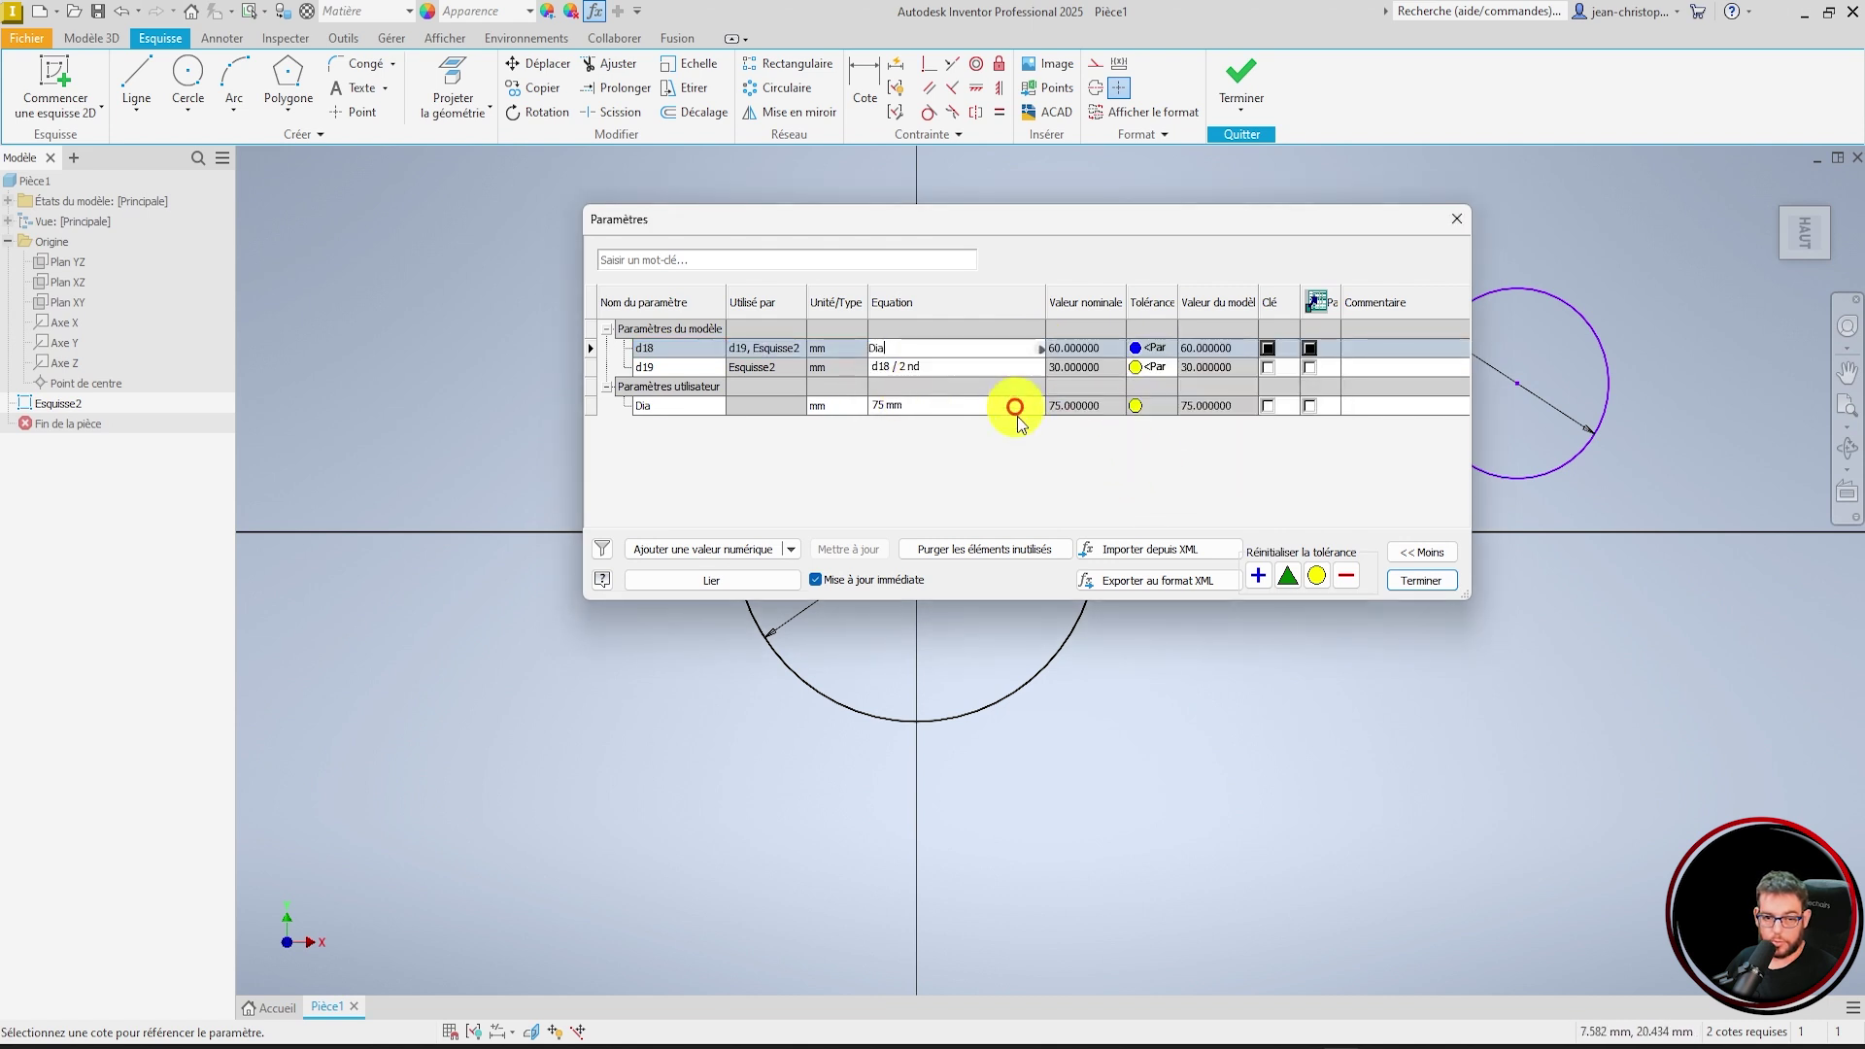
left_click(1419, 577)
- Dimension the second circle's diameter and drive it with the user parameter Dia from the parameter list
scroll(1115, 561, "down", 3)
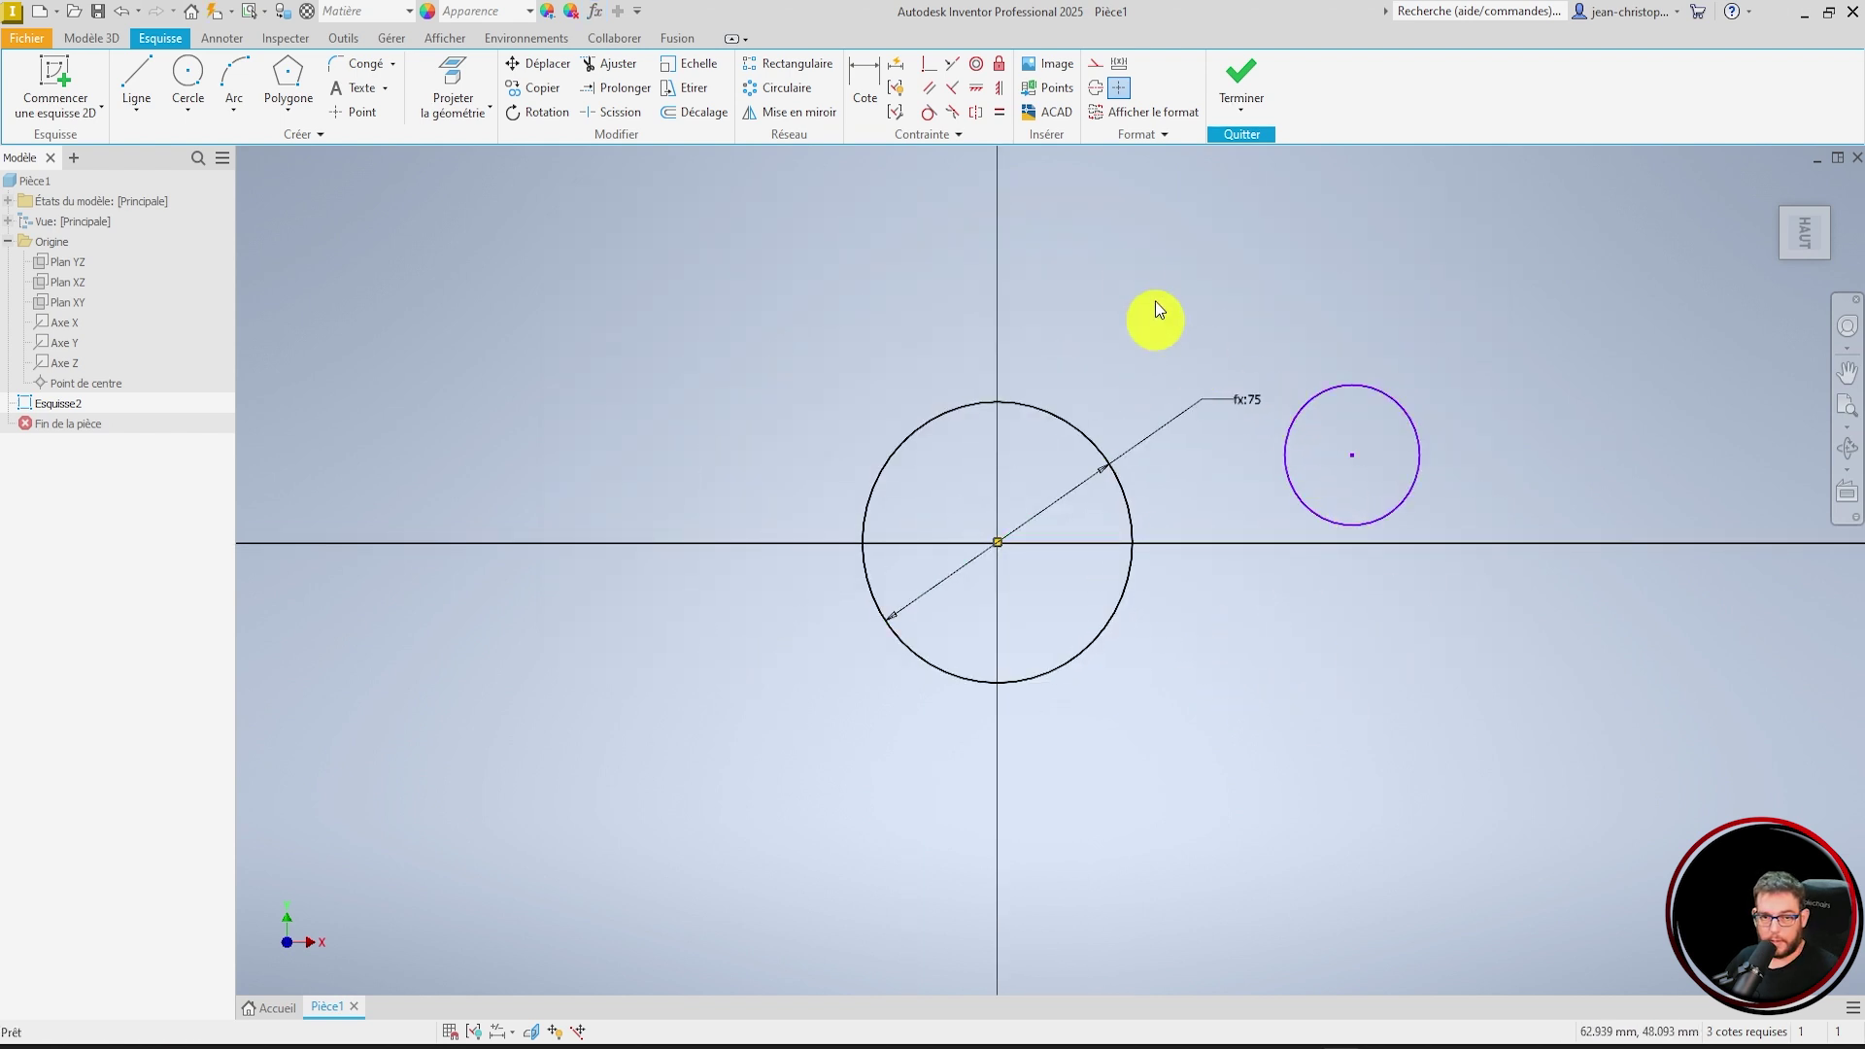
left_click(868, 86)
left_click(1367, 391)
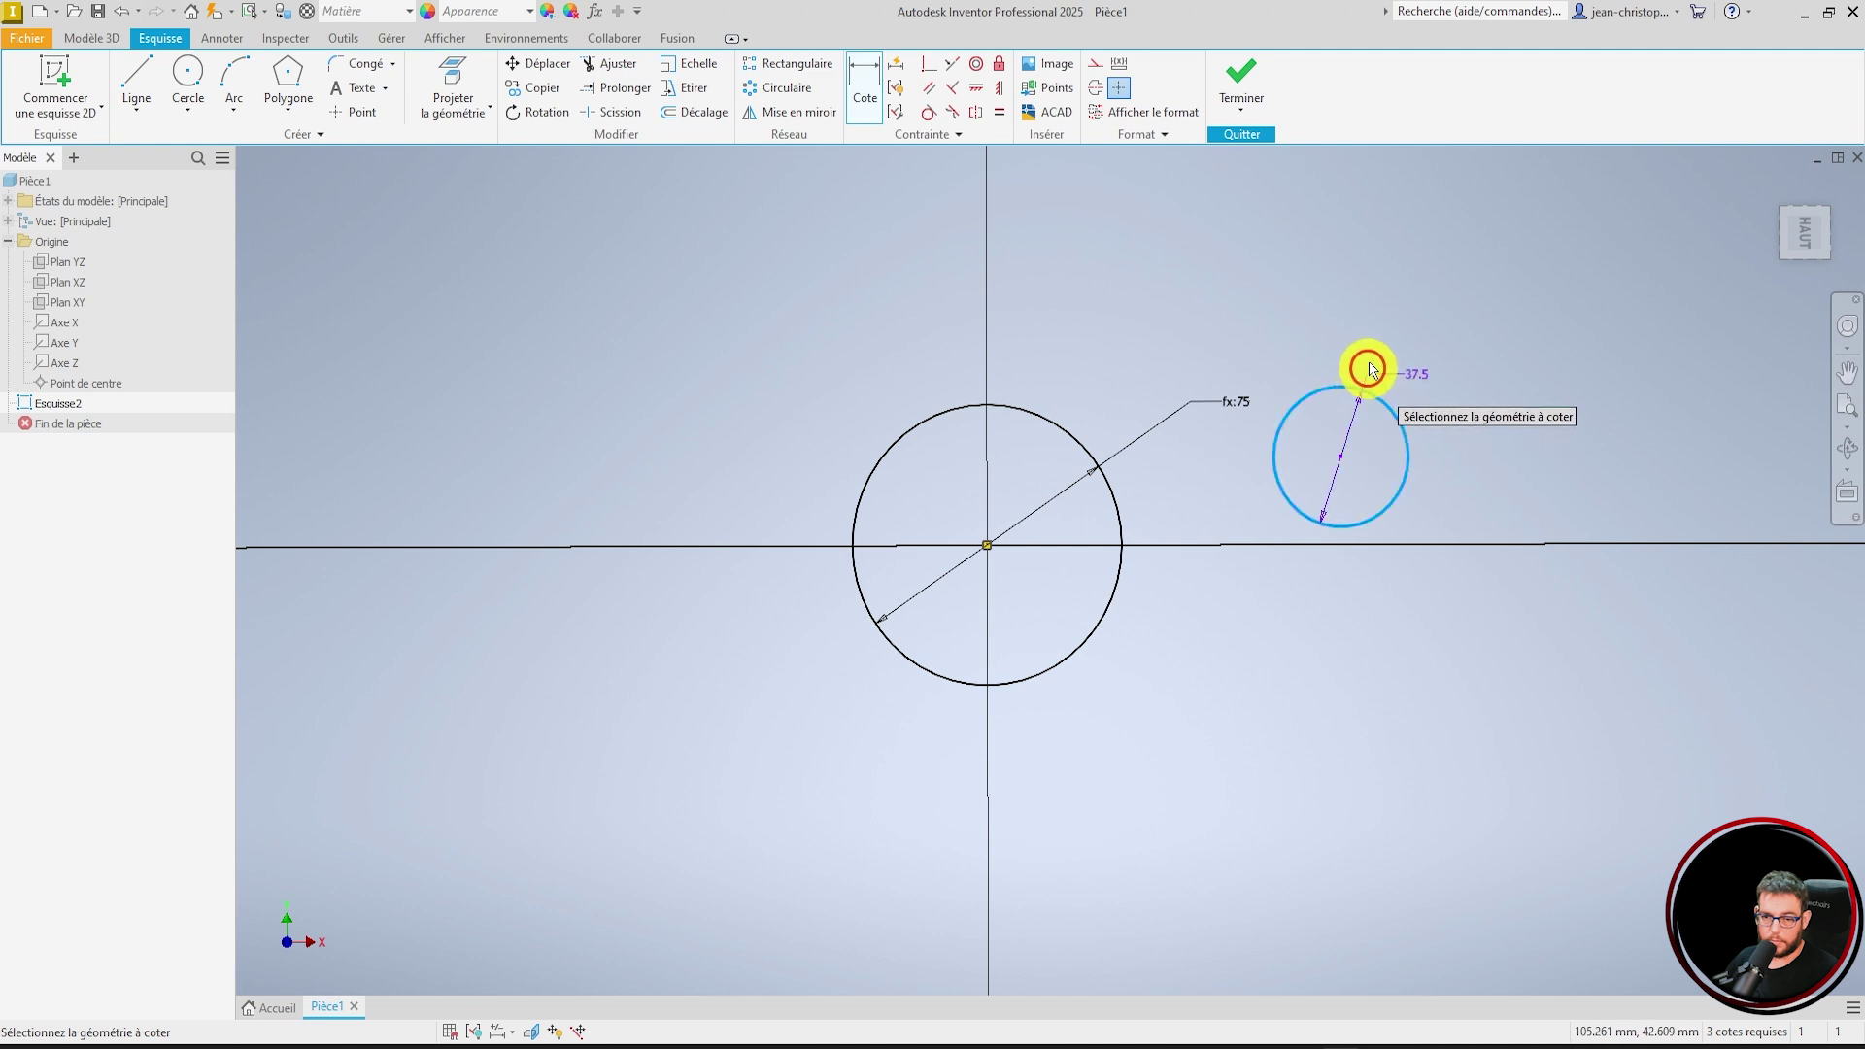
left_click(1506, 322)
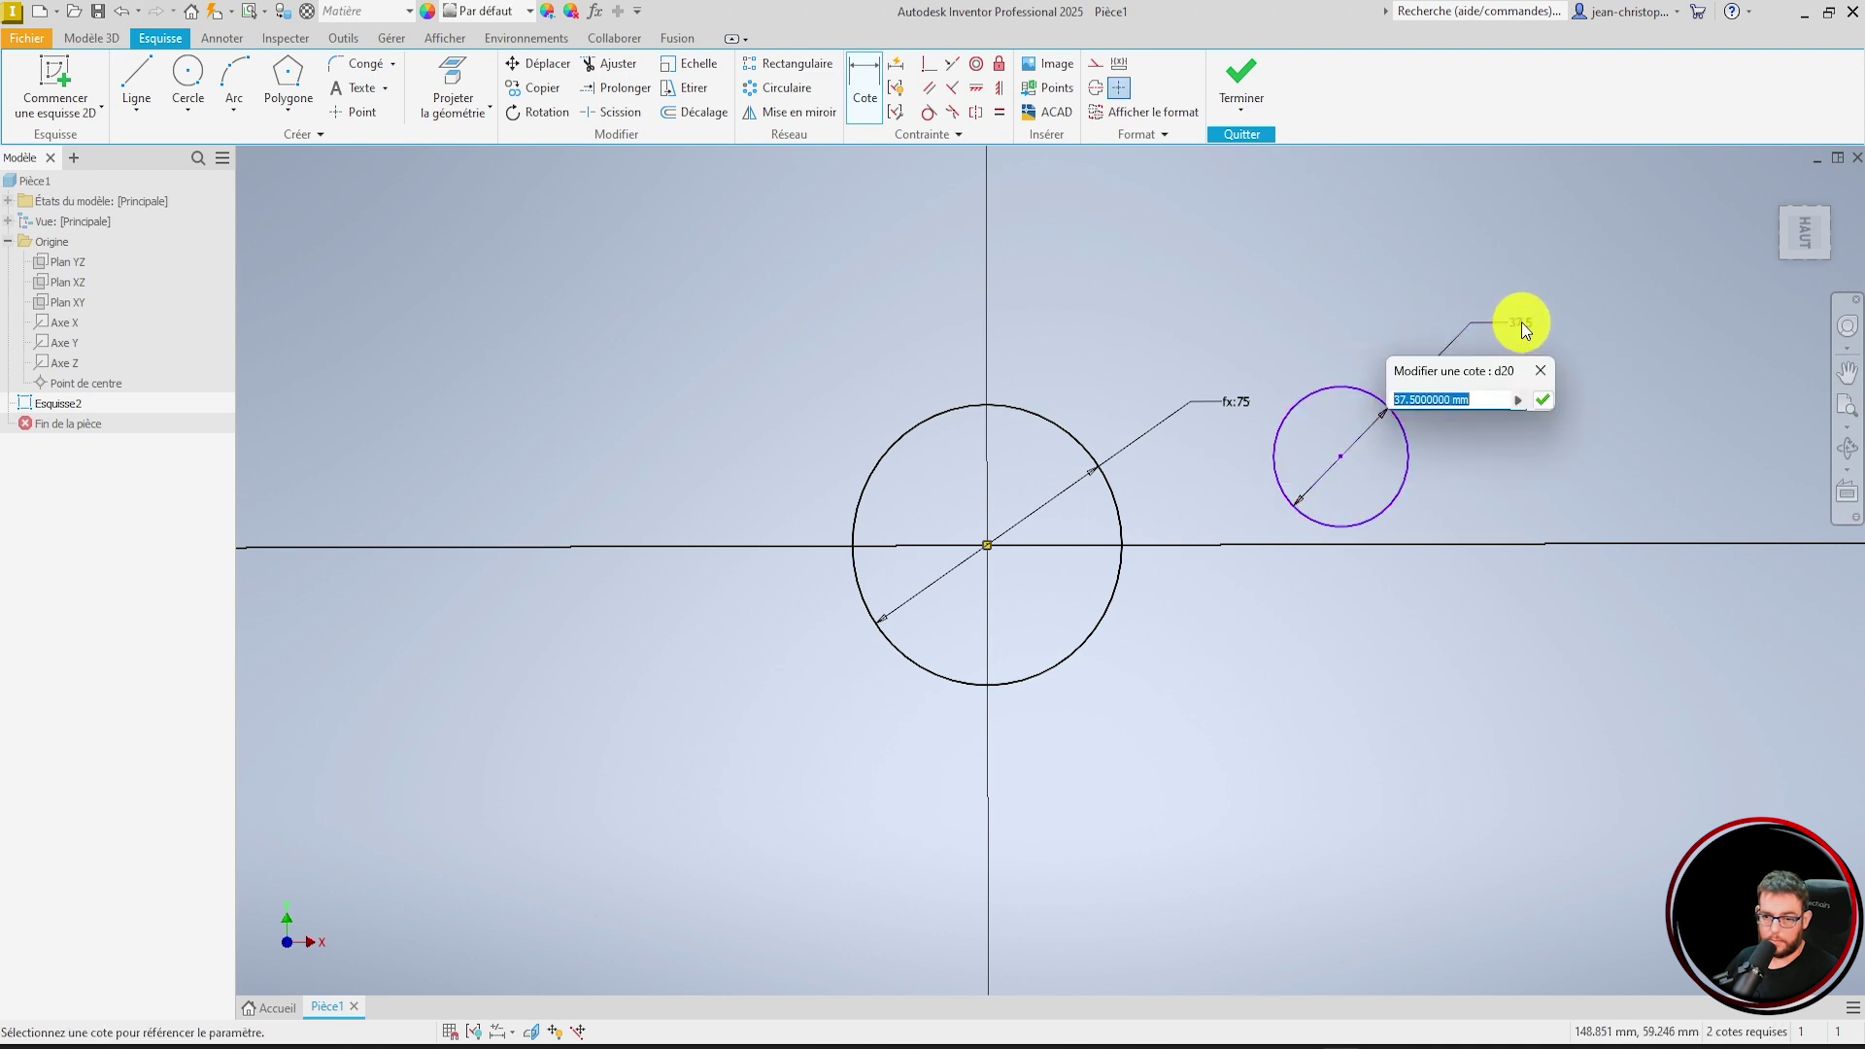
left_click(1517, 400)
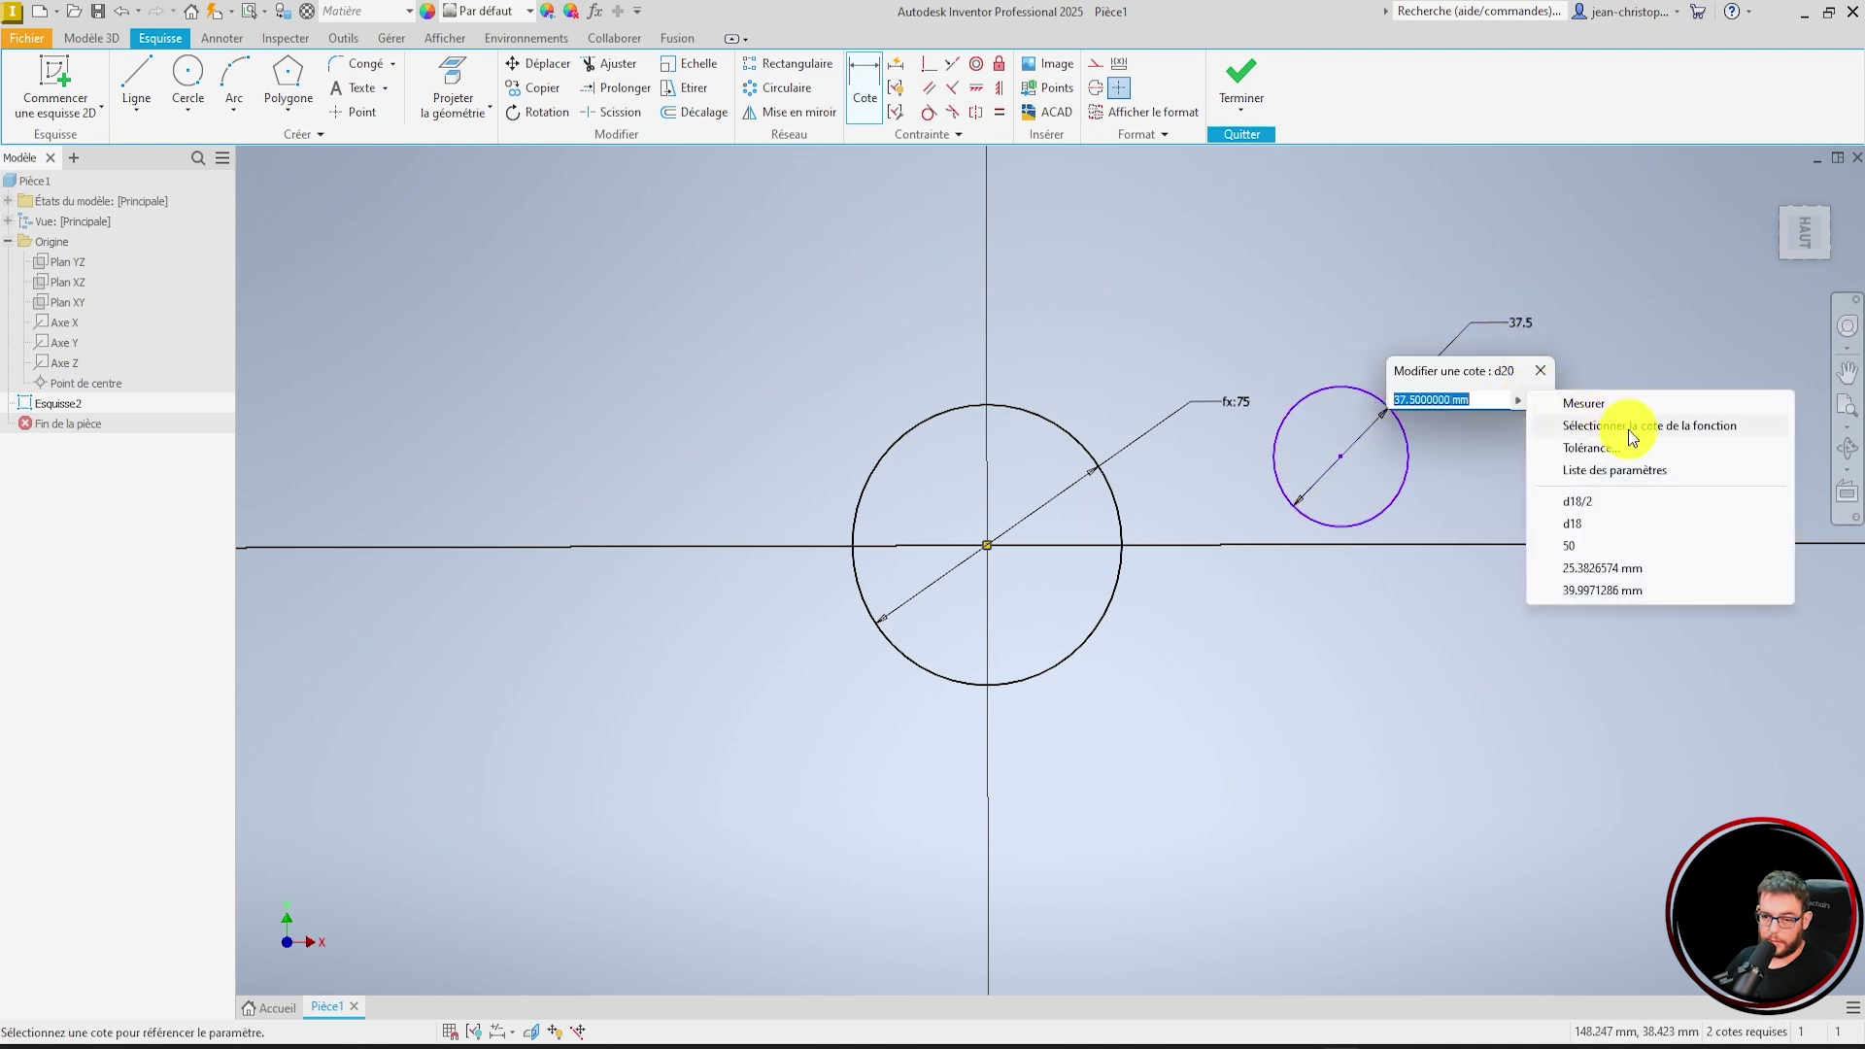
type("Dia")
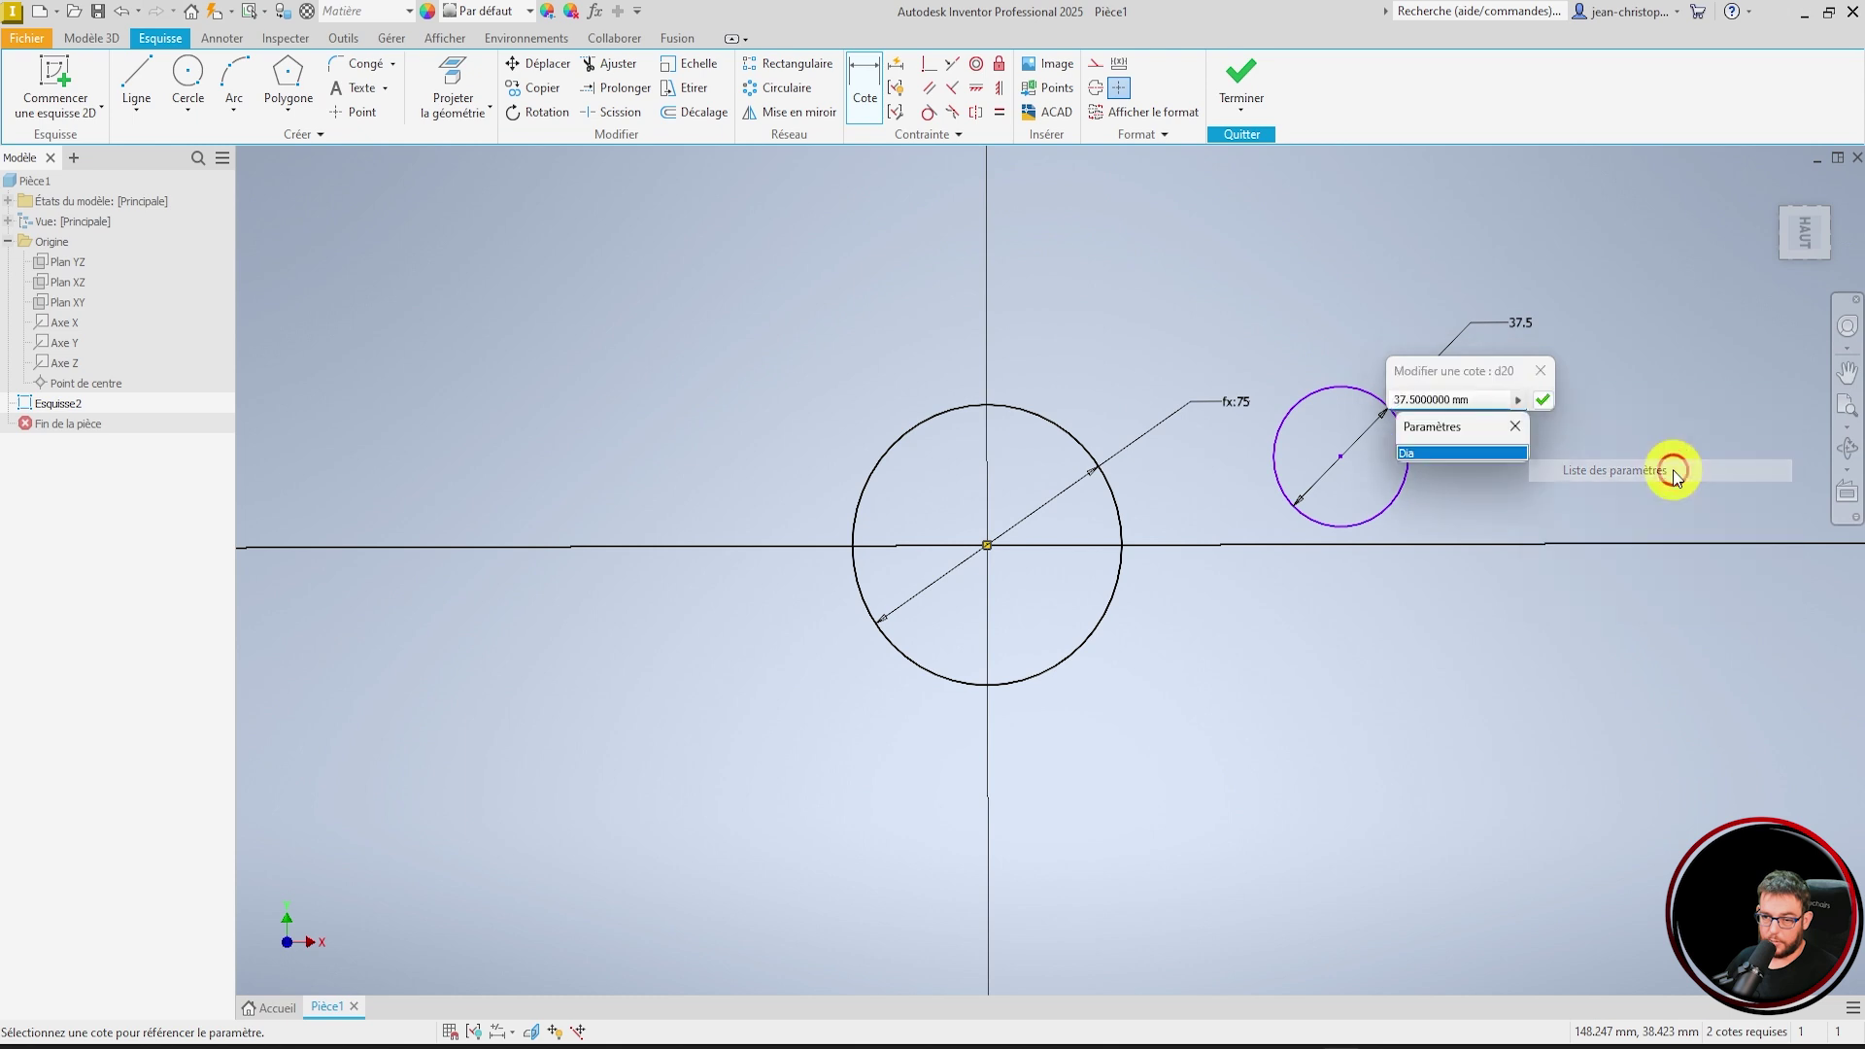
left_click(1474, 450)
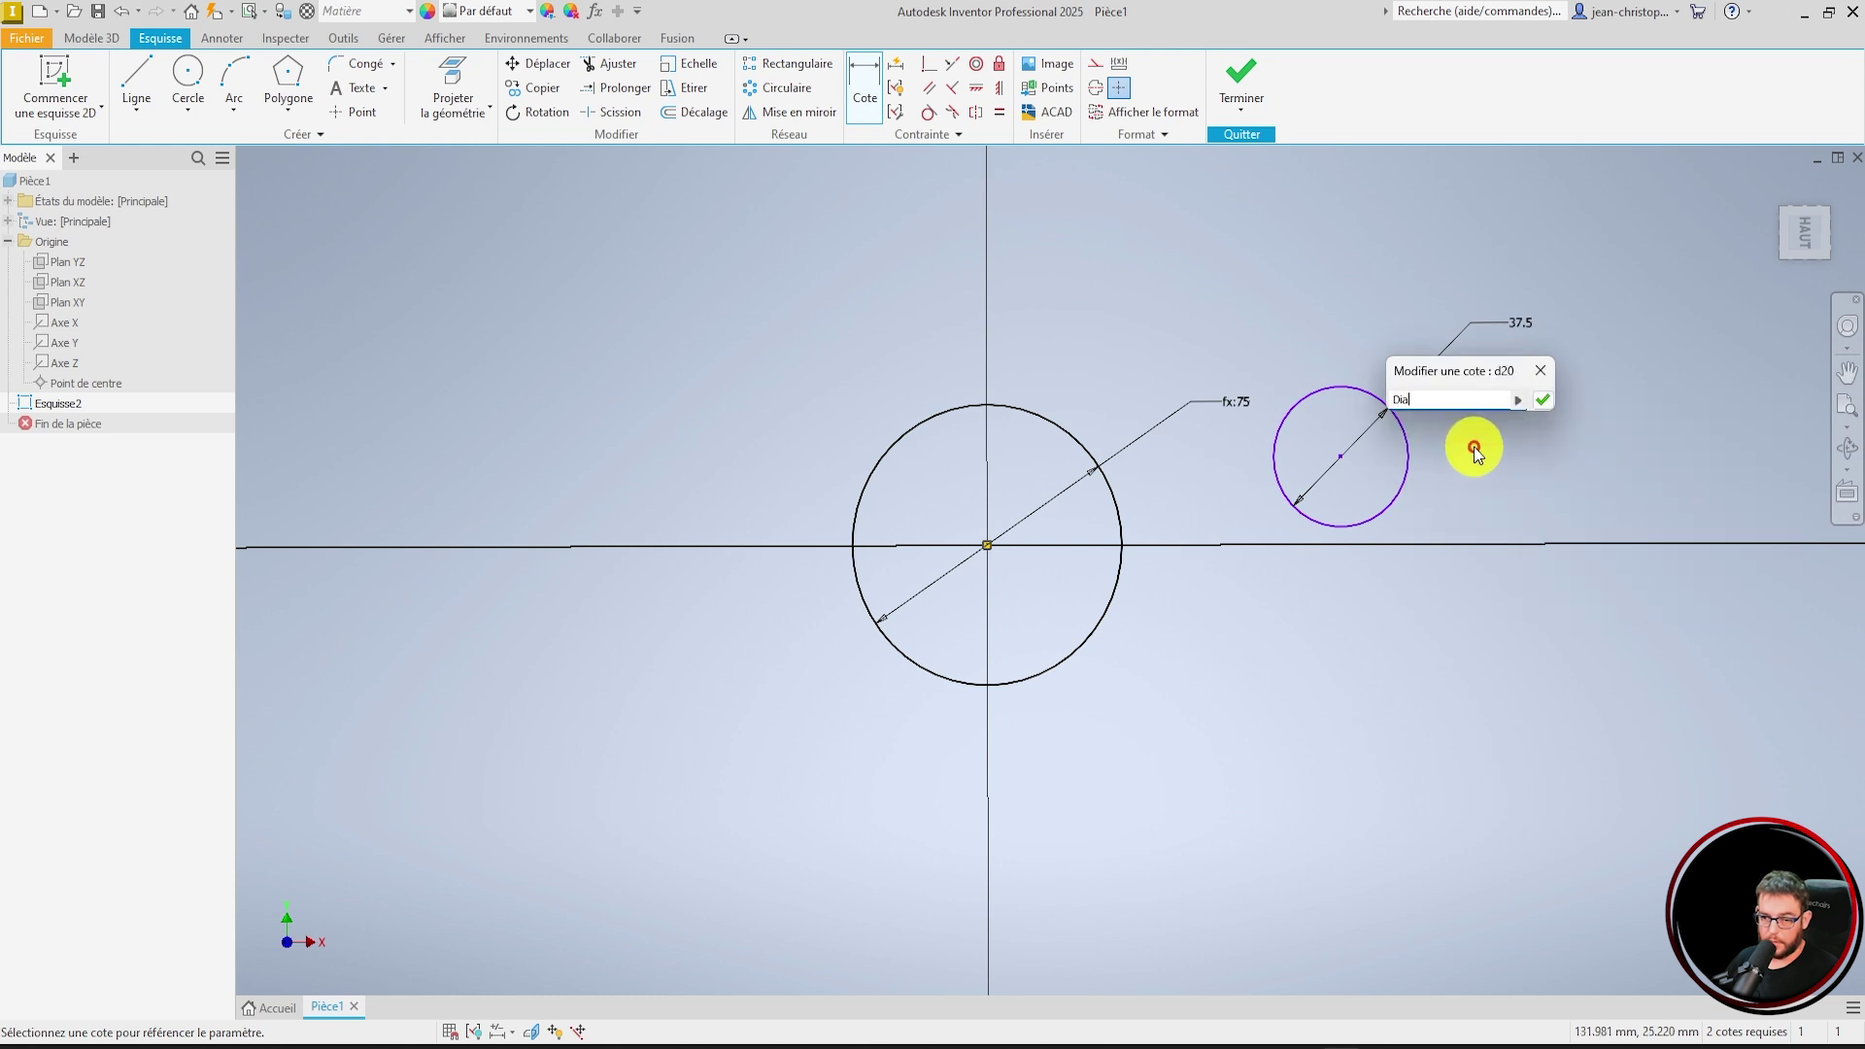
left_click(1542, 400)
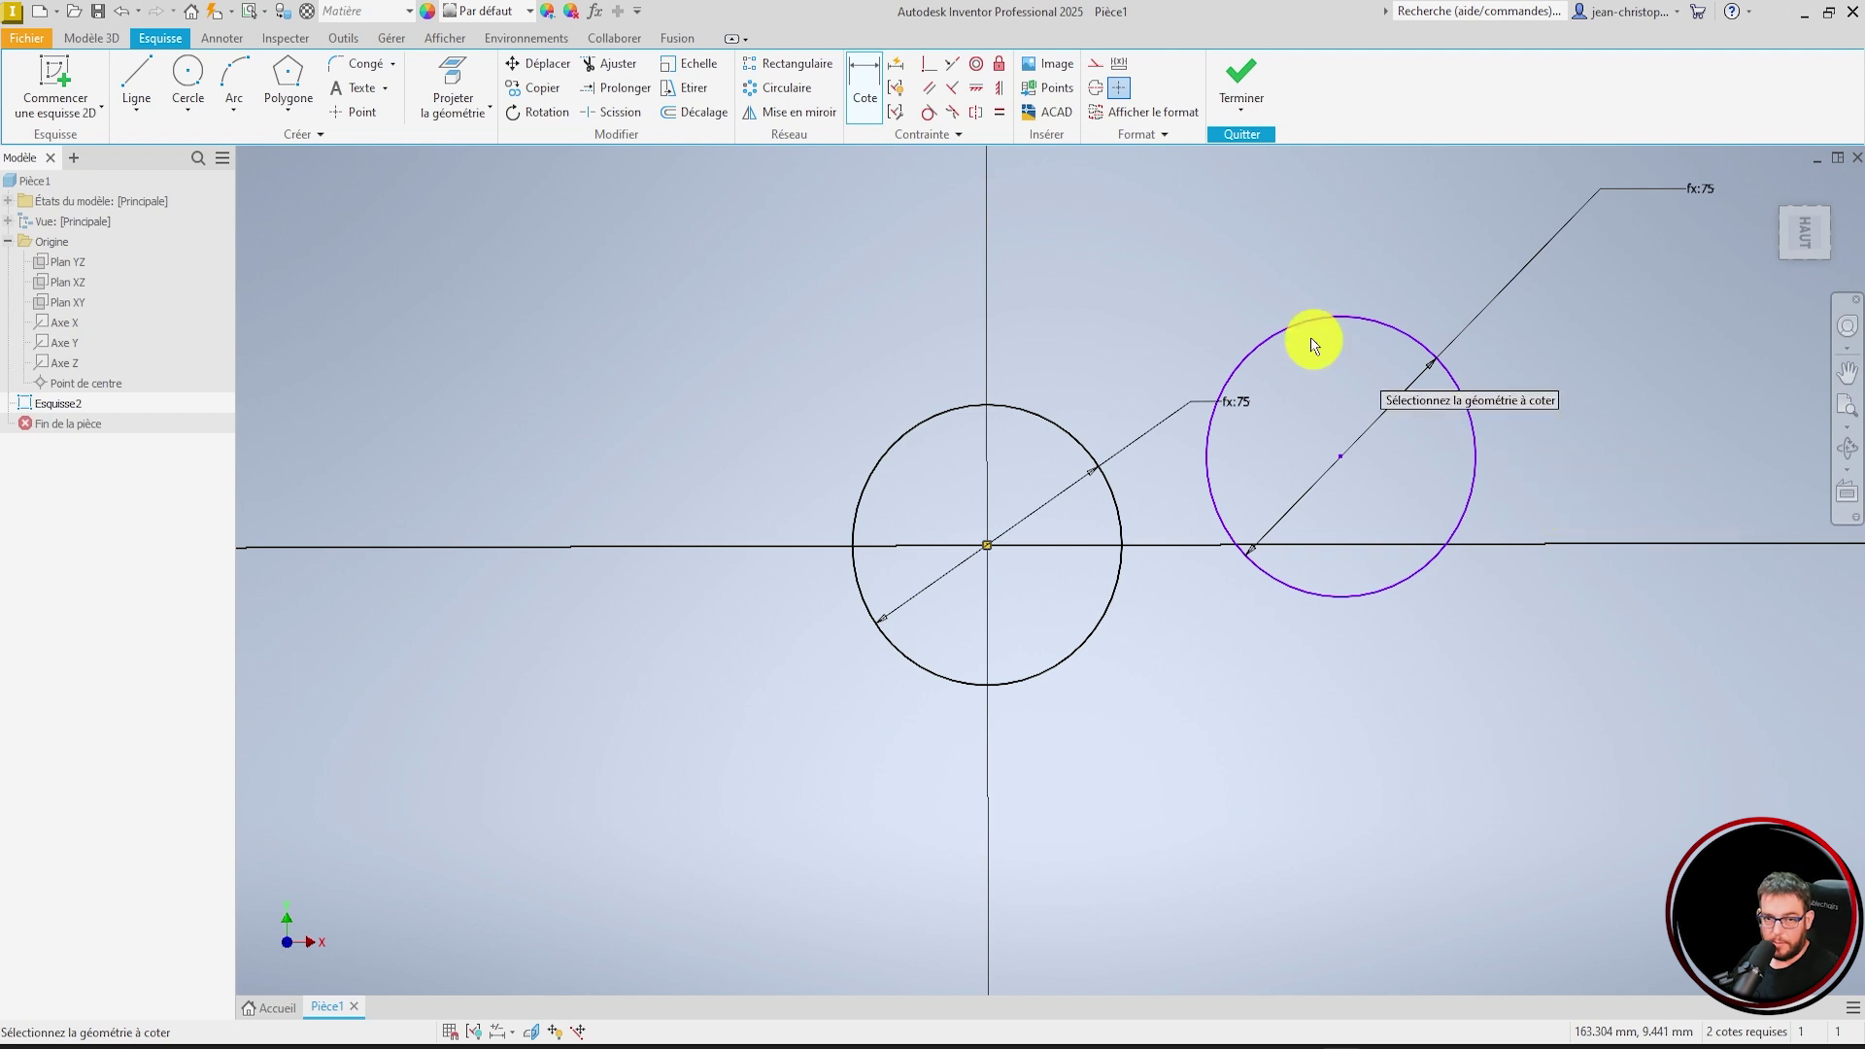
- Leave the dimension command and delete both circles together with their dimensions from the sketch
key("Escape")
left_click_drag(743, 260, 1491, 764)
key("Delete")
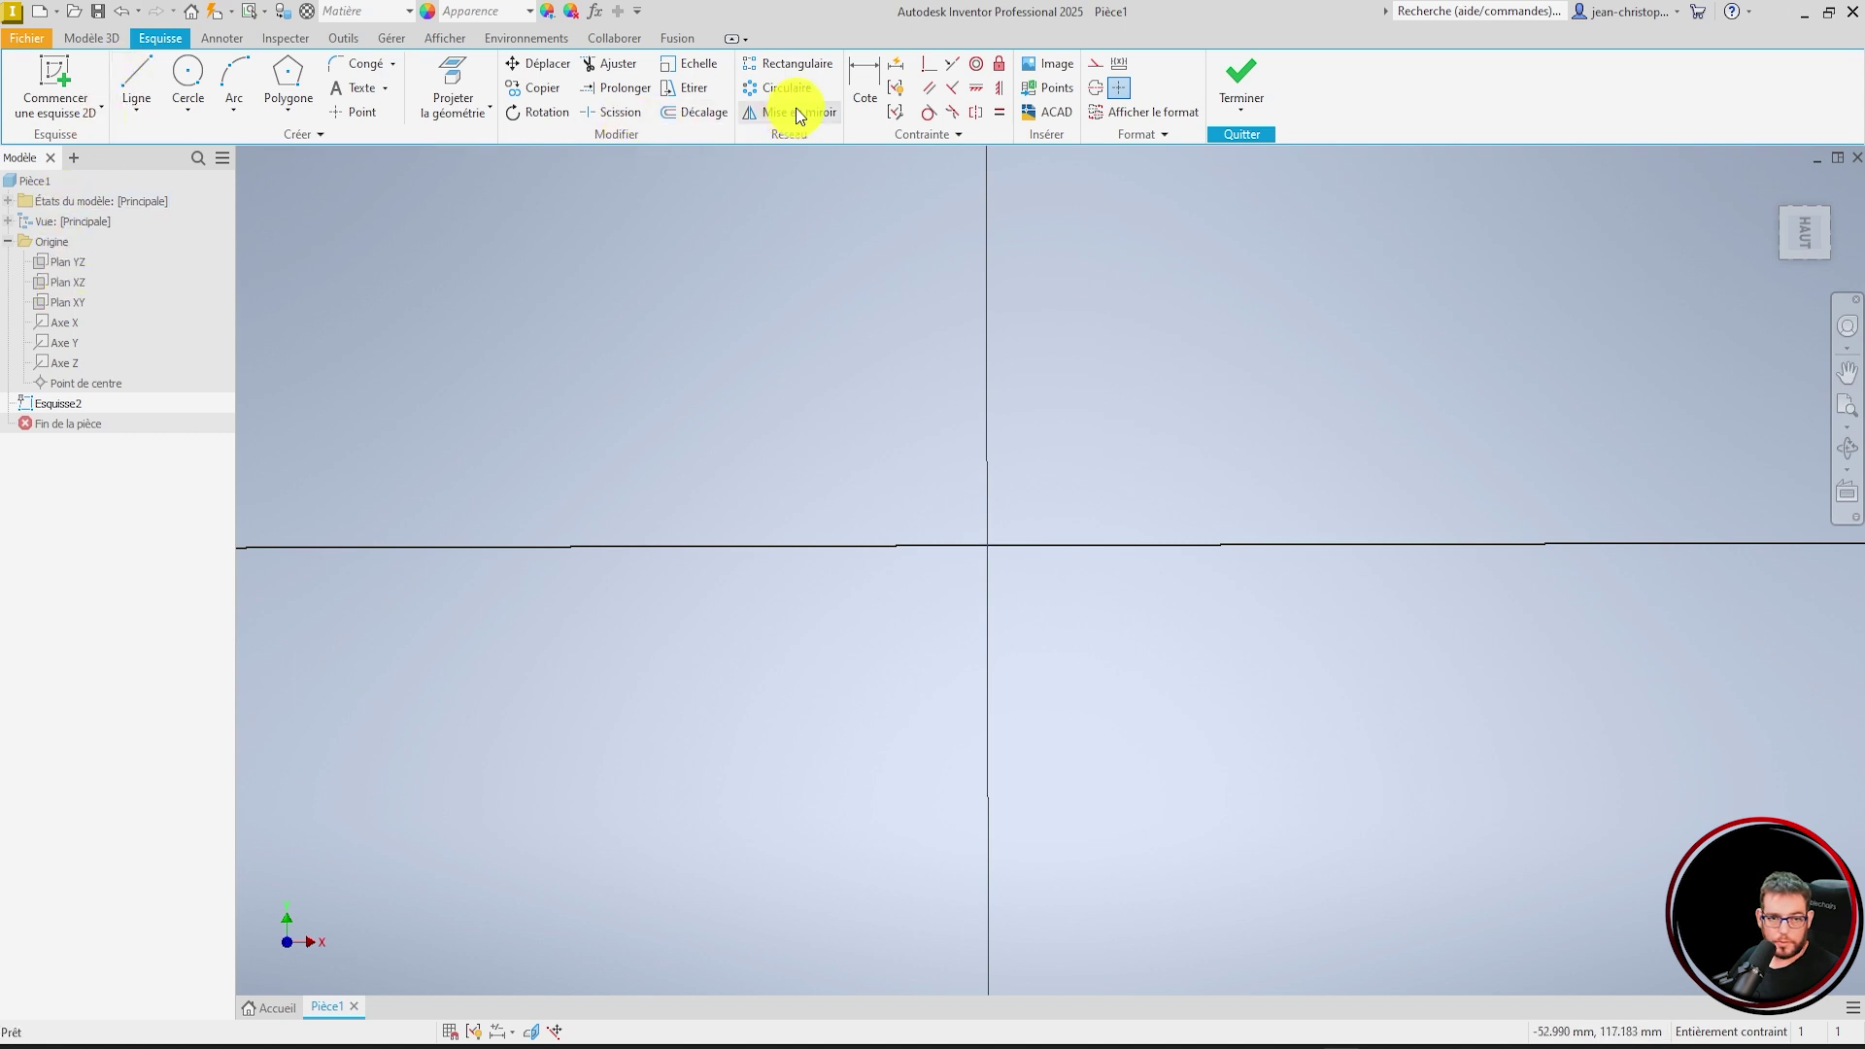
- Project the X axis into the sketch and format the projected line as a centreline
left_click(452, 83)
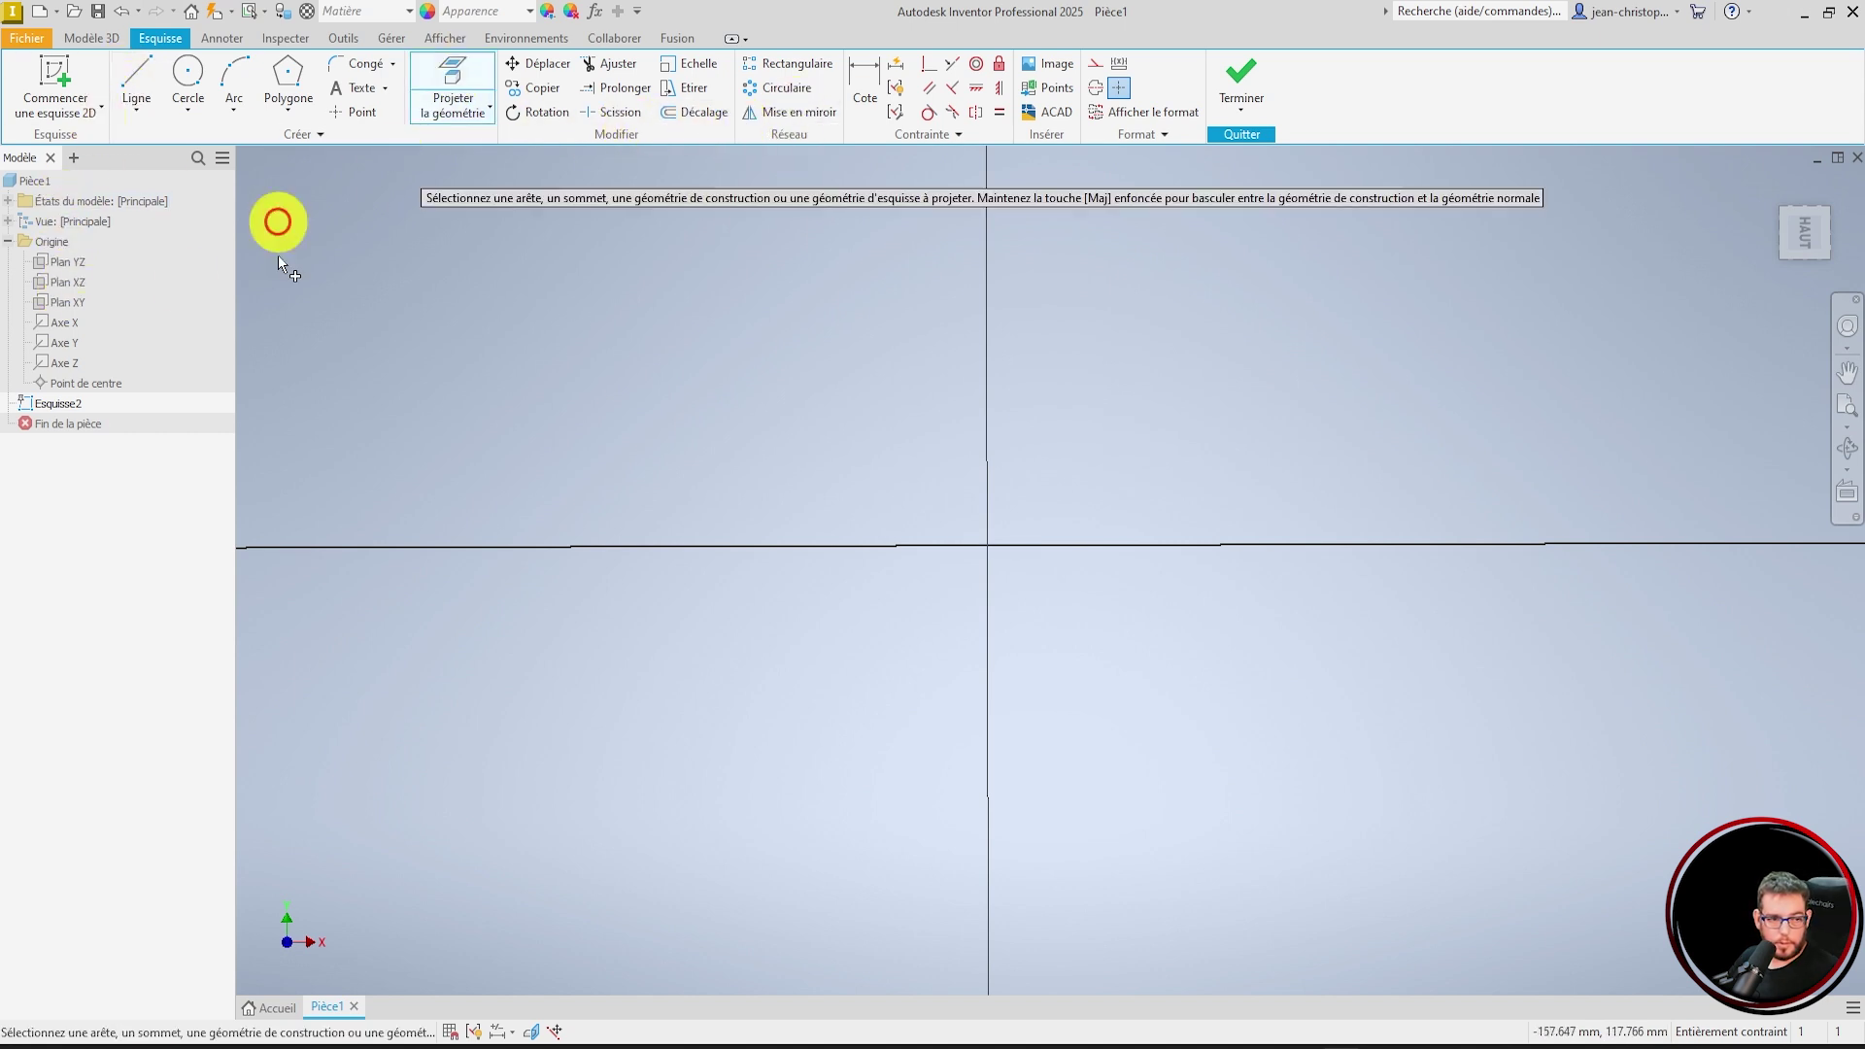
left_click(71, 325)
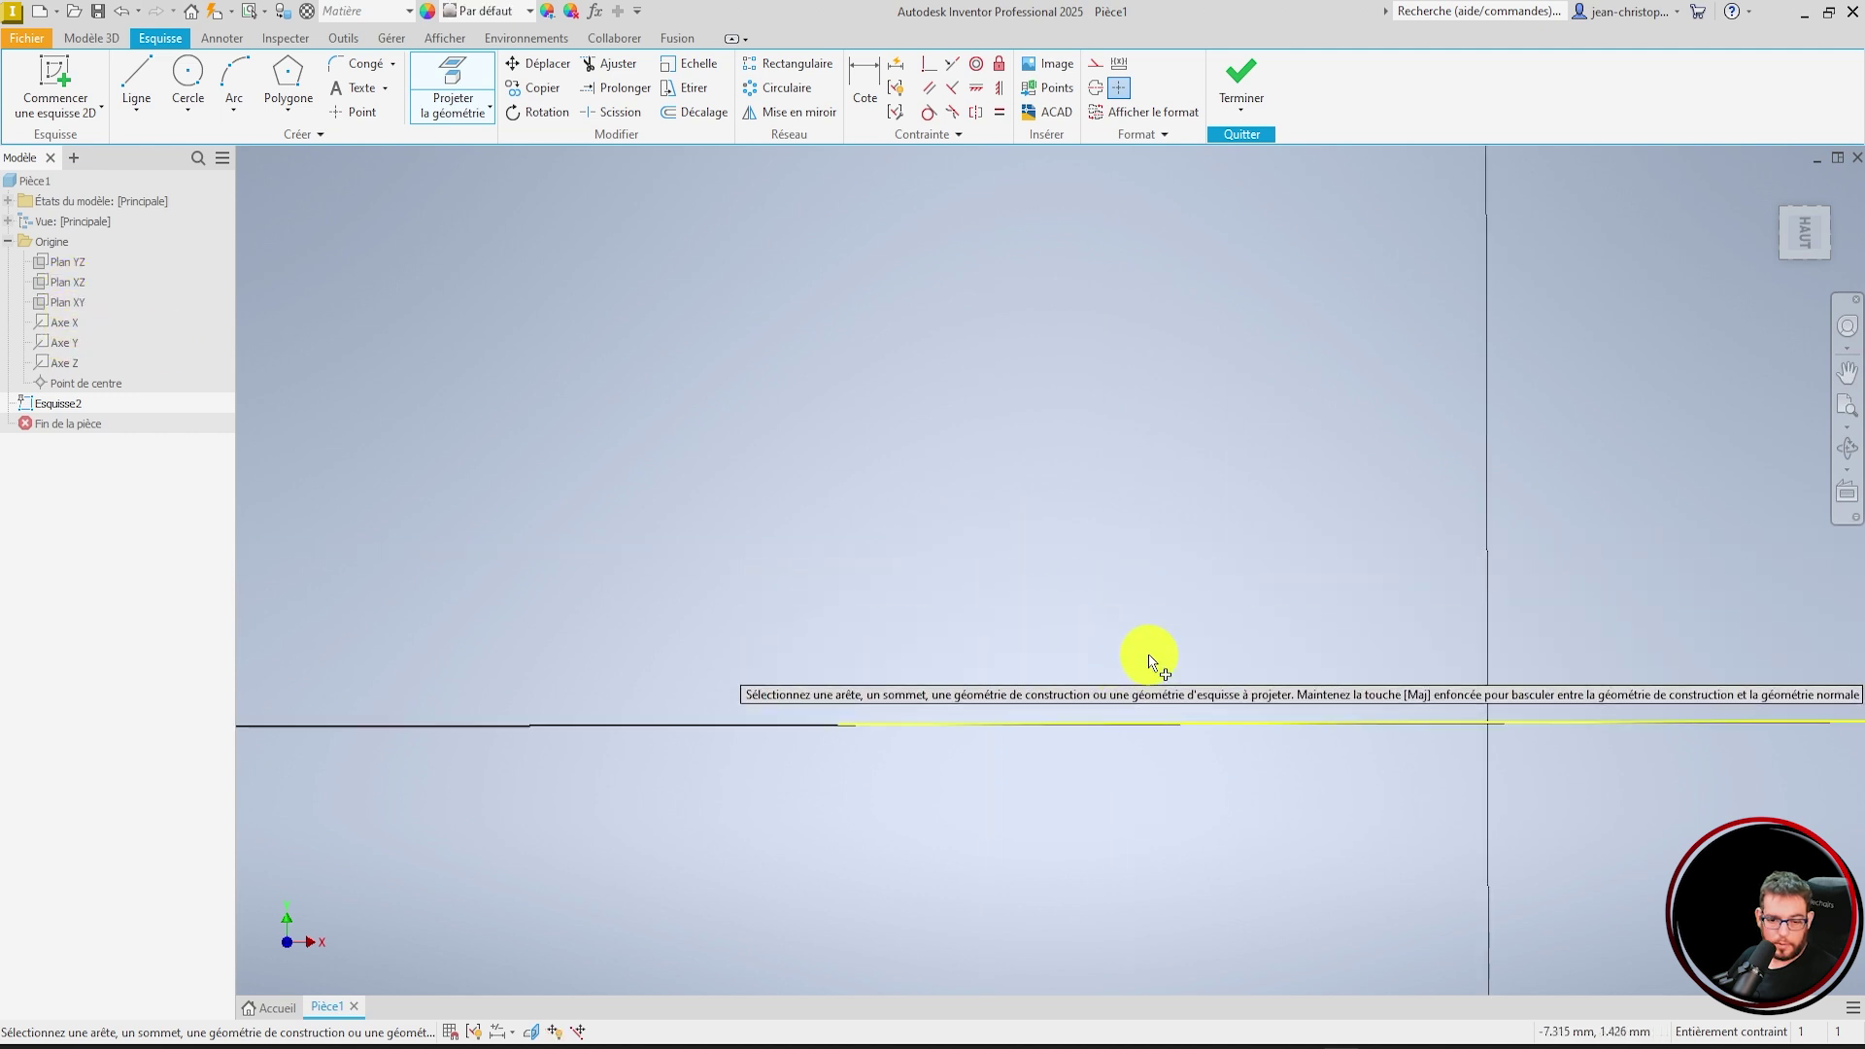
left_click(1149, 686)
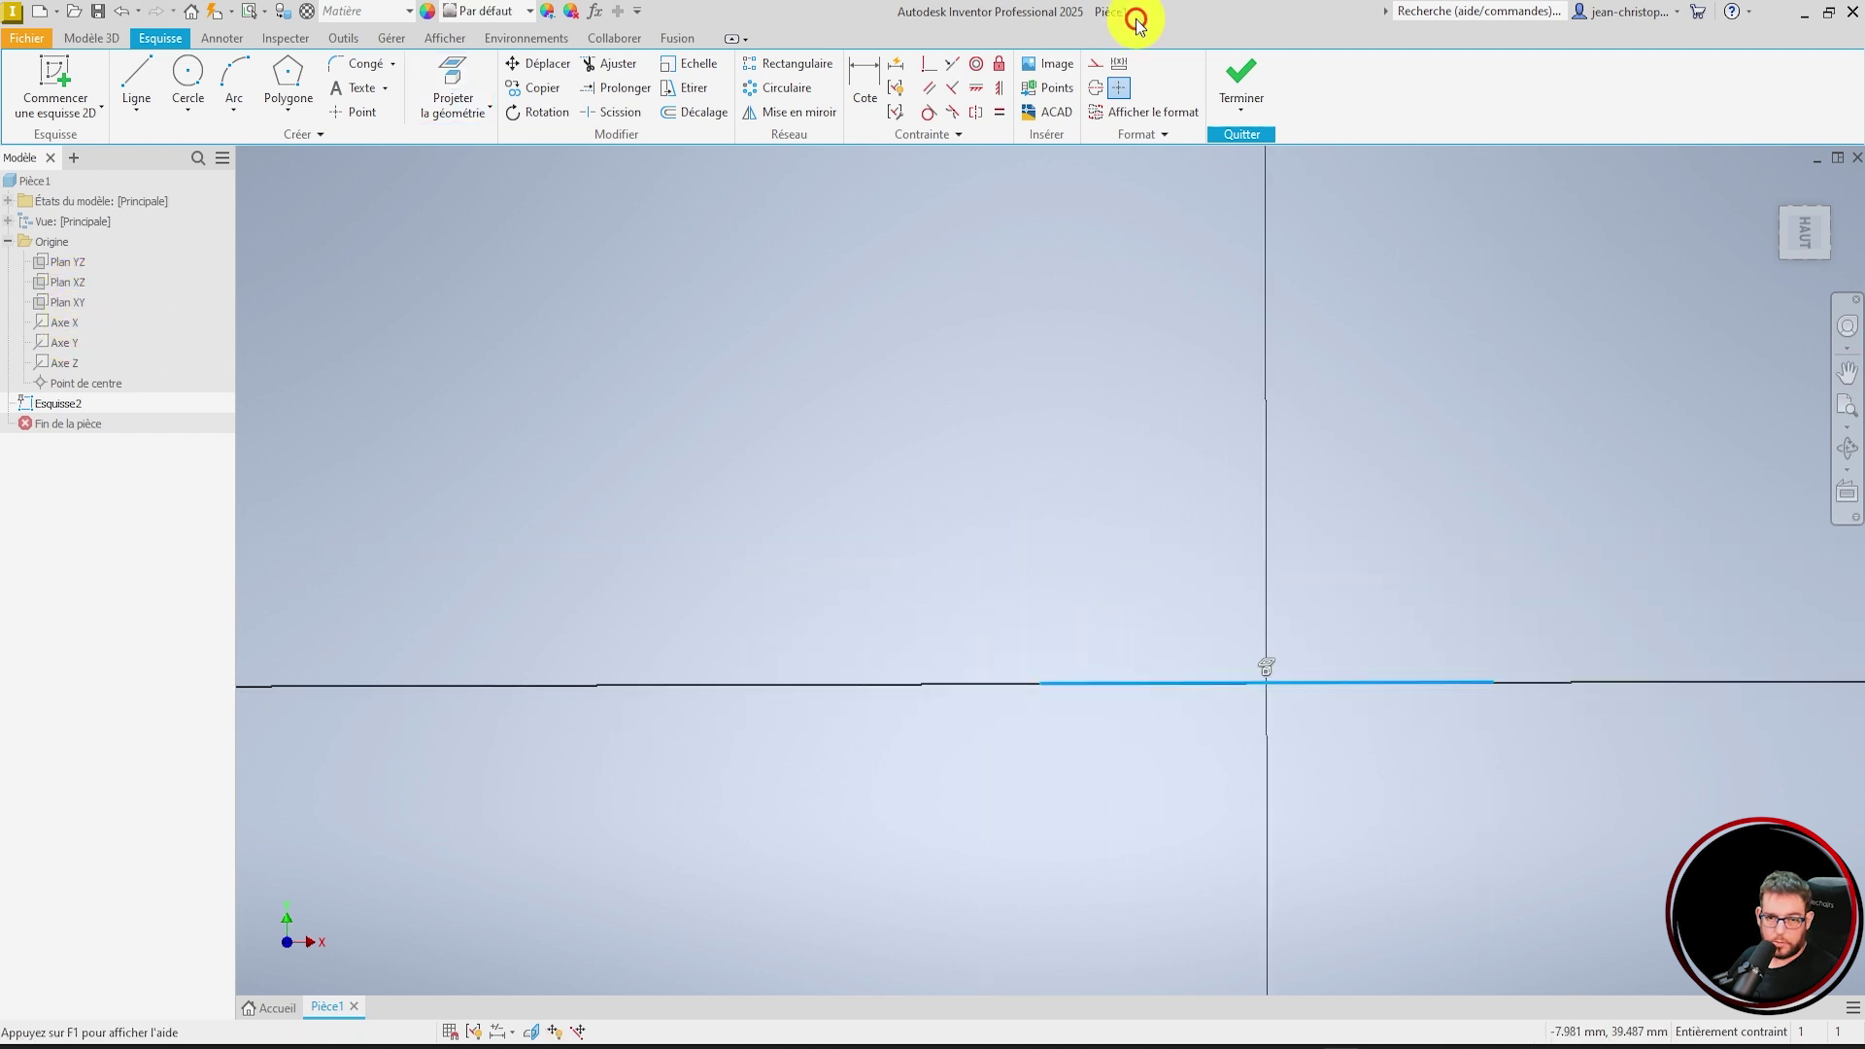
left_click(1095, 64)
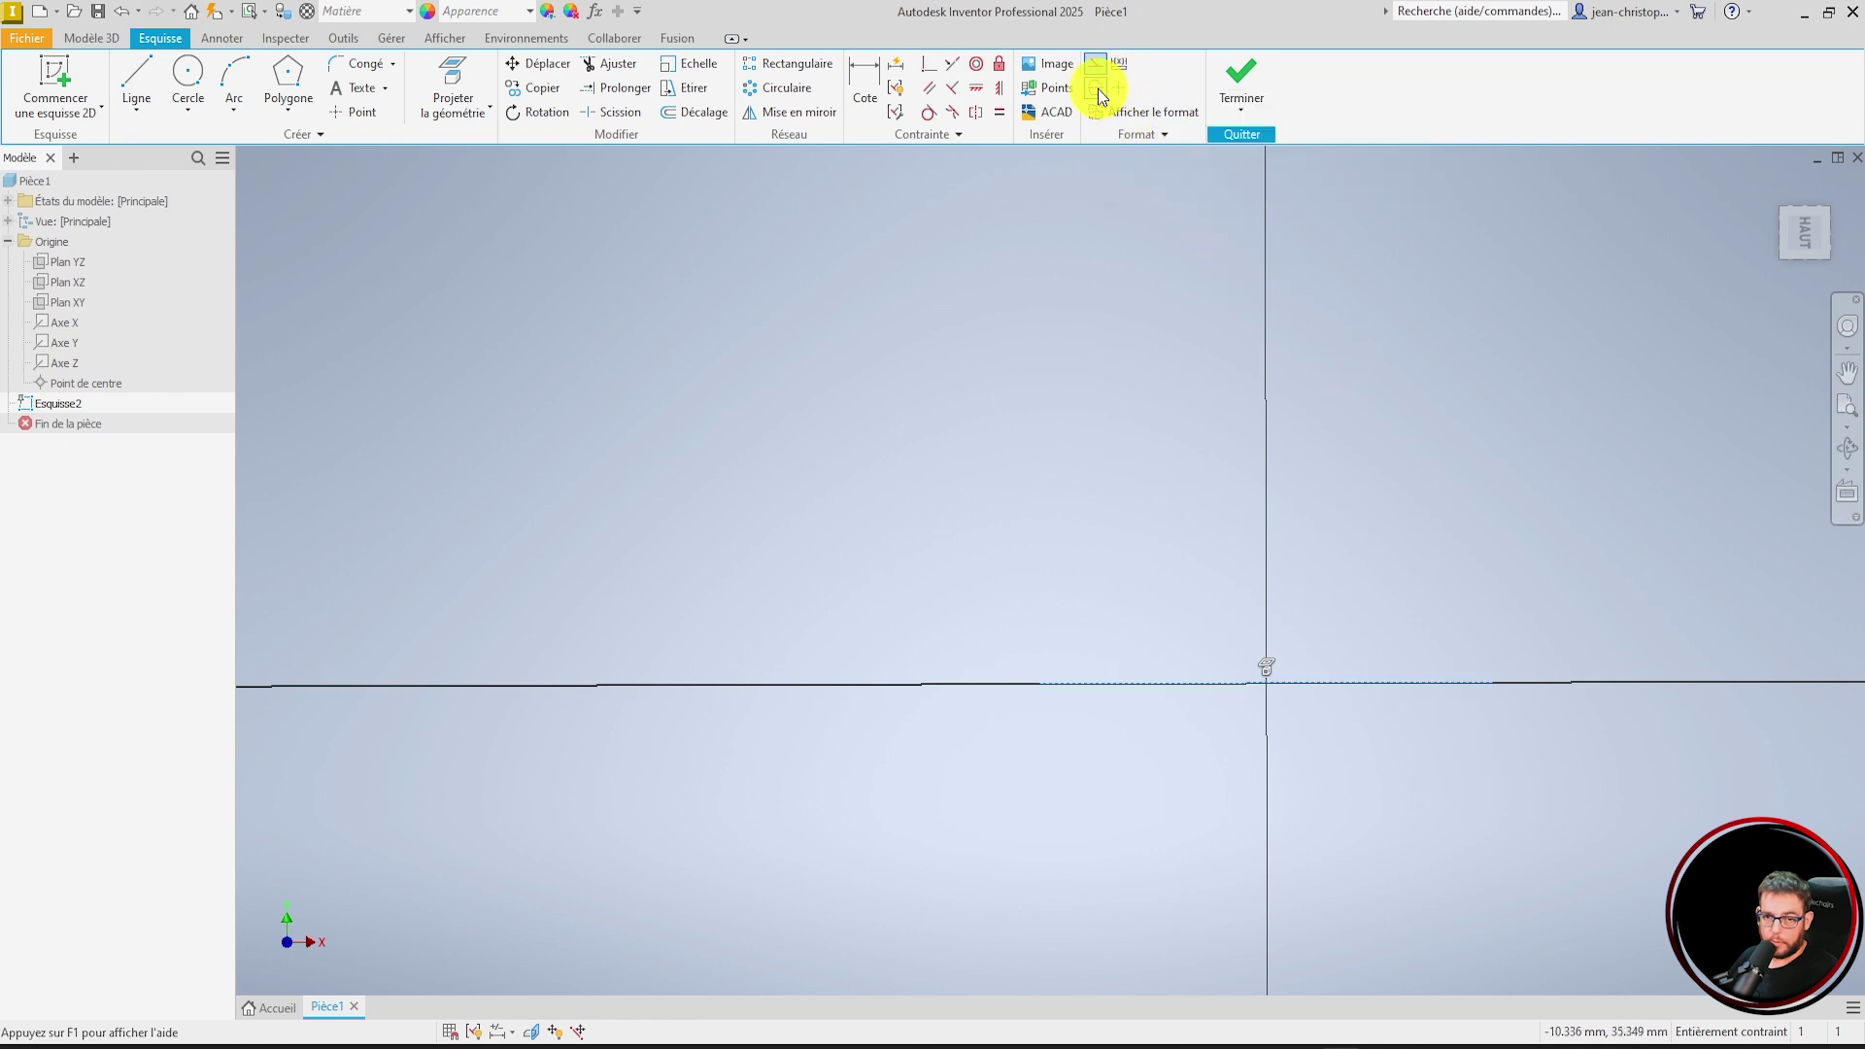
left_click(1099, 91)
scroll(1067, 420, "up", 3)
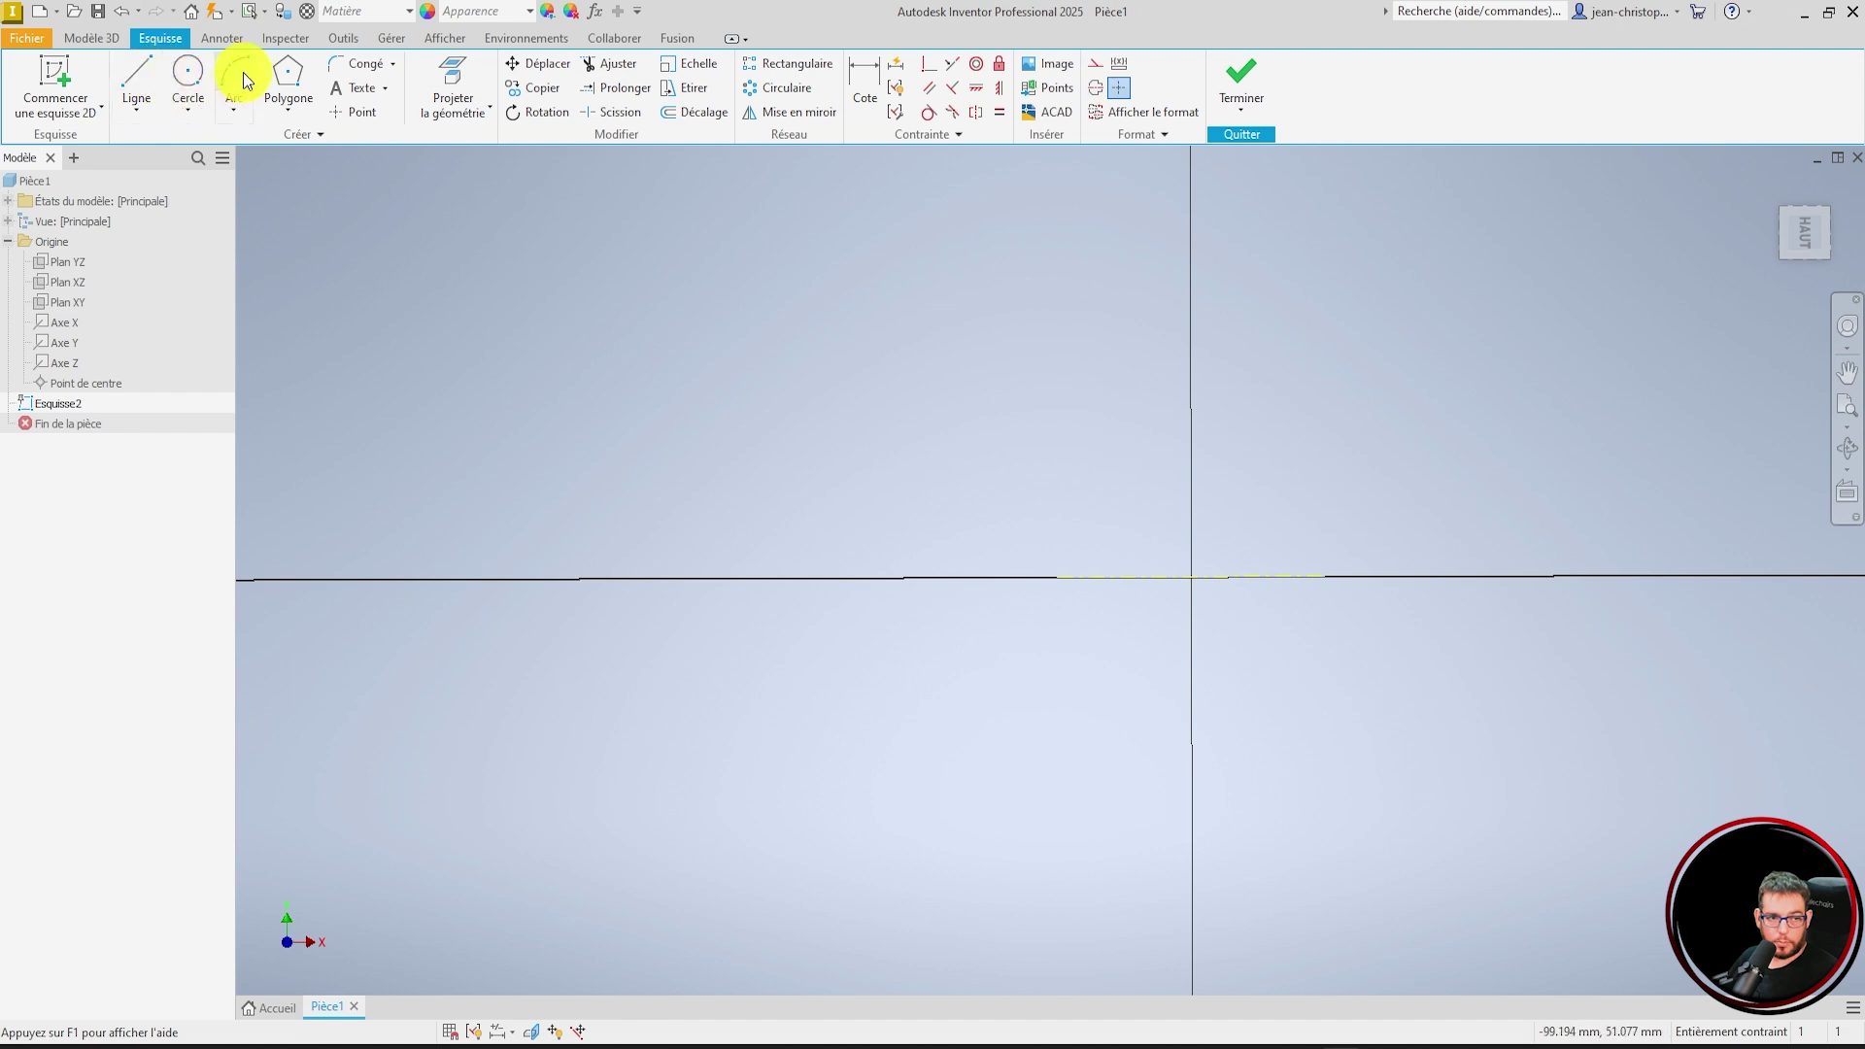
- Draw a chain of three line segments above the centreline, two sloping down and the last rising back up
left_click(144, 70)
left_click(1067, 483)
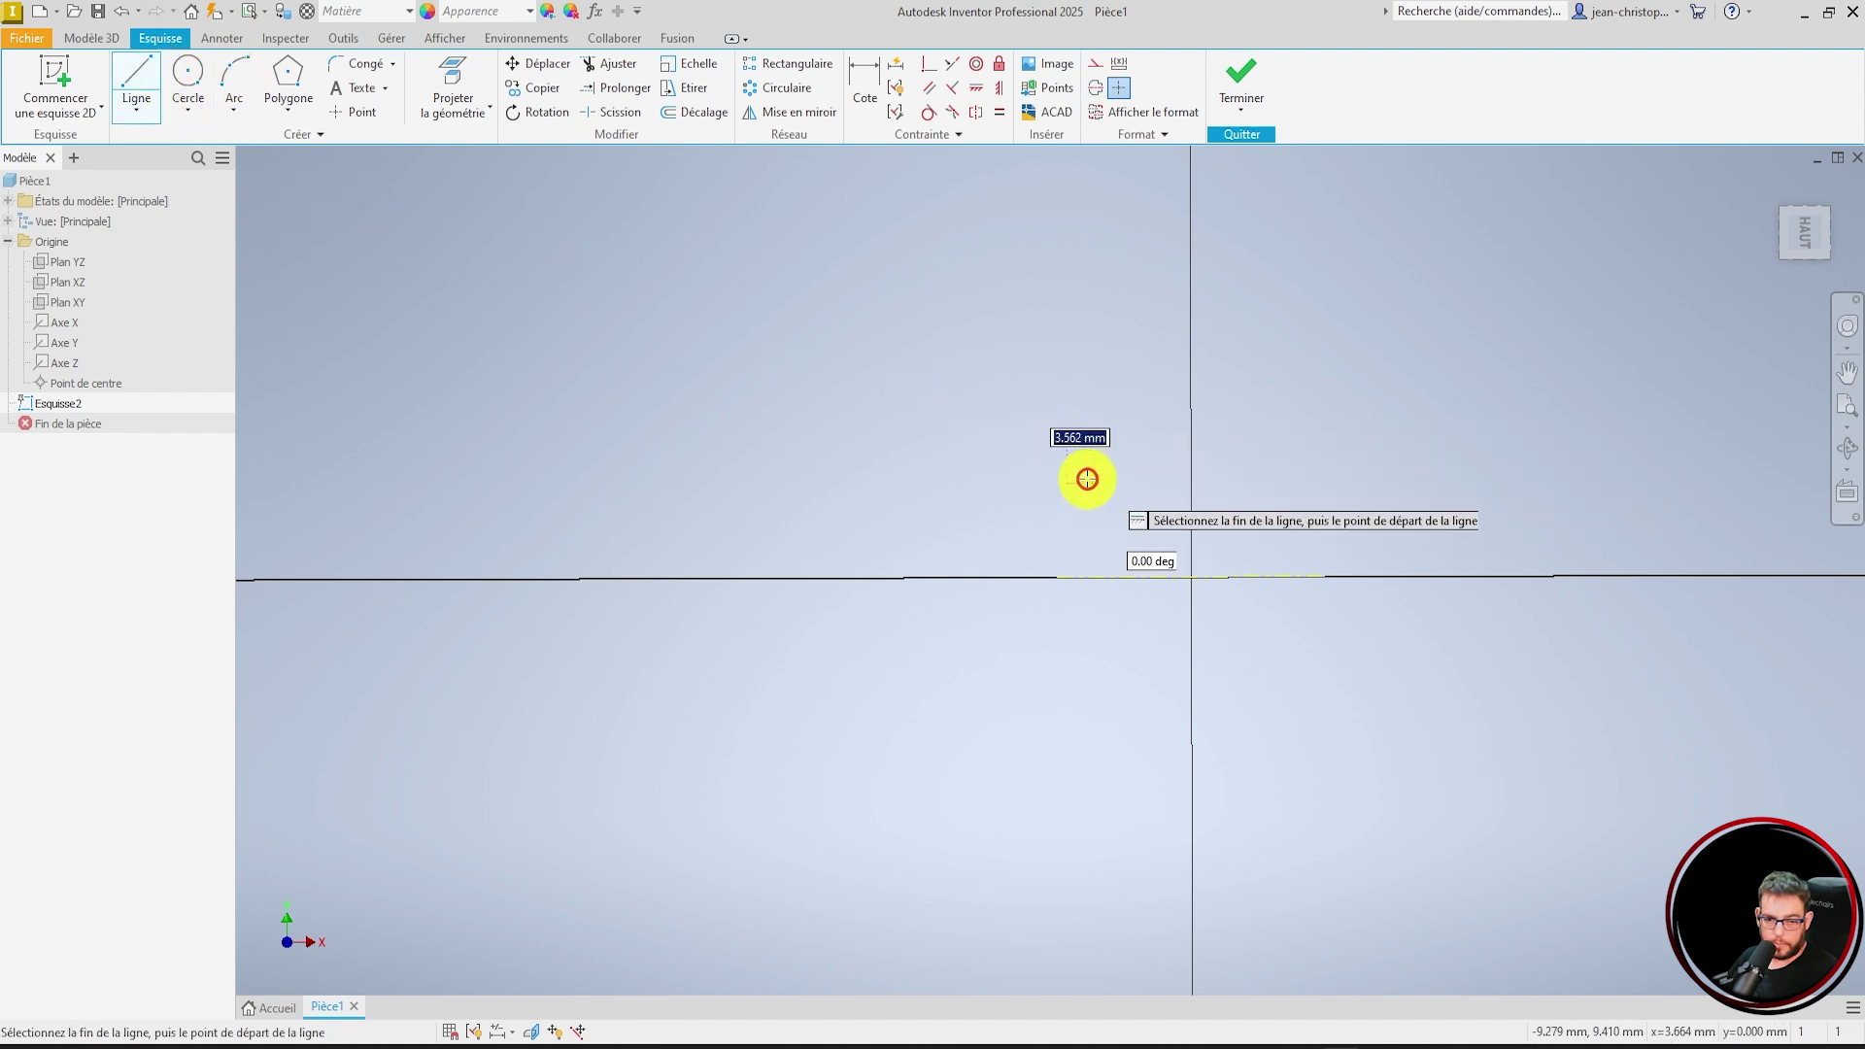
left_click(1134, 507)
left_click(1216, 536)
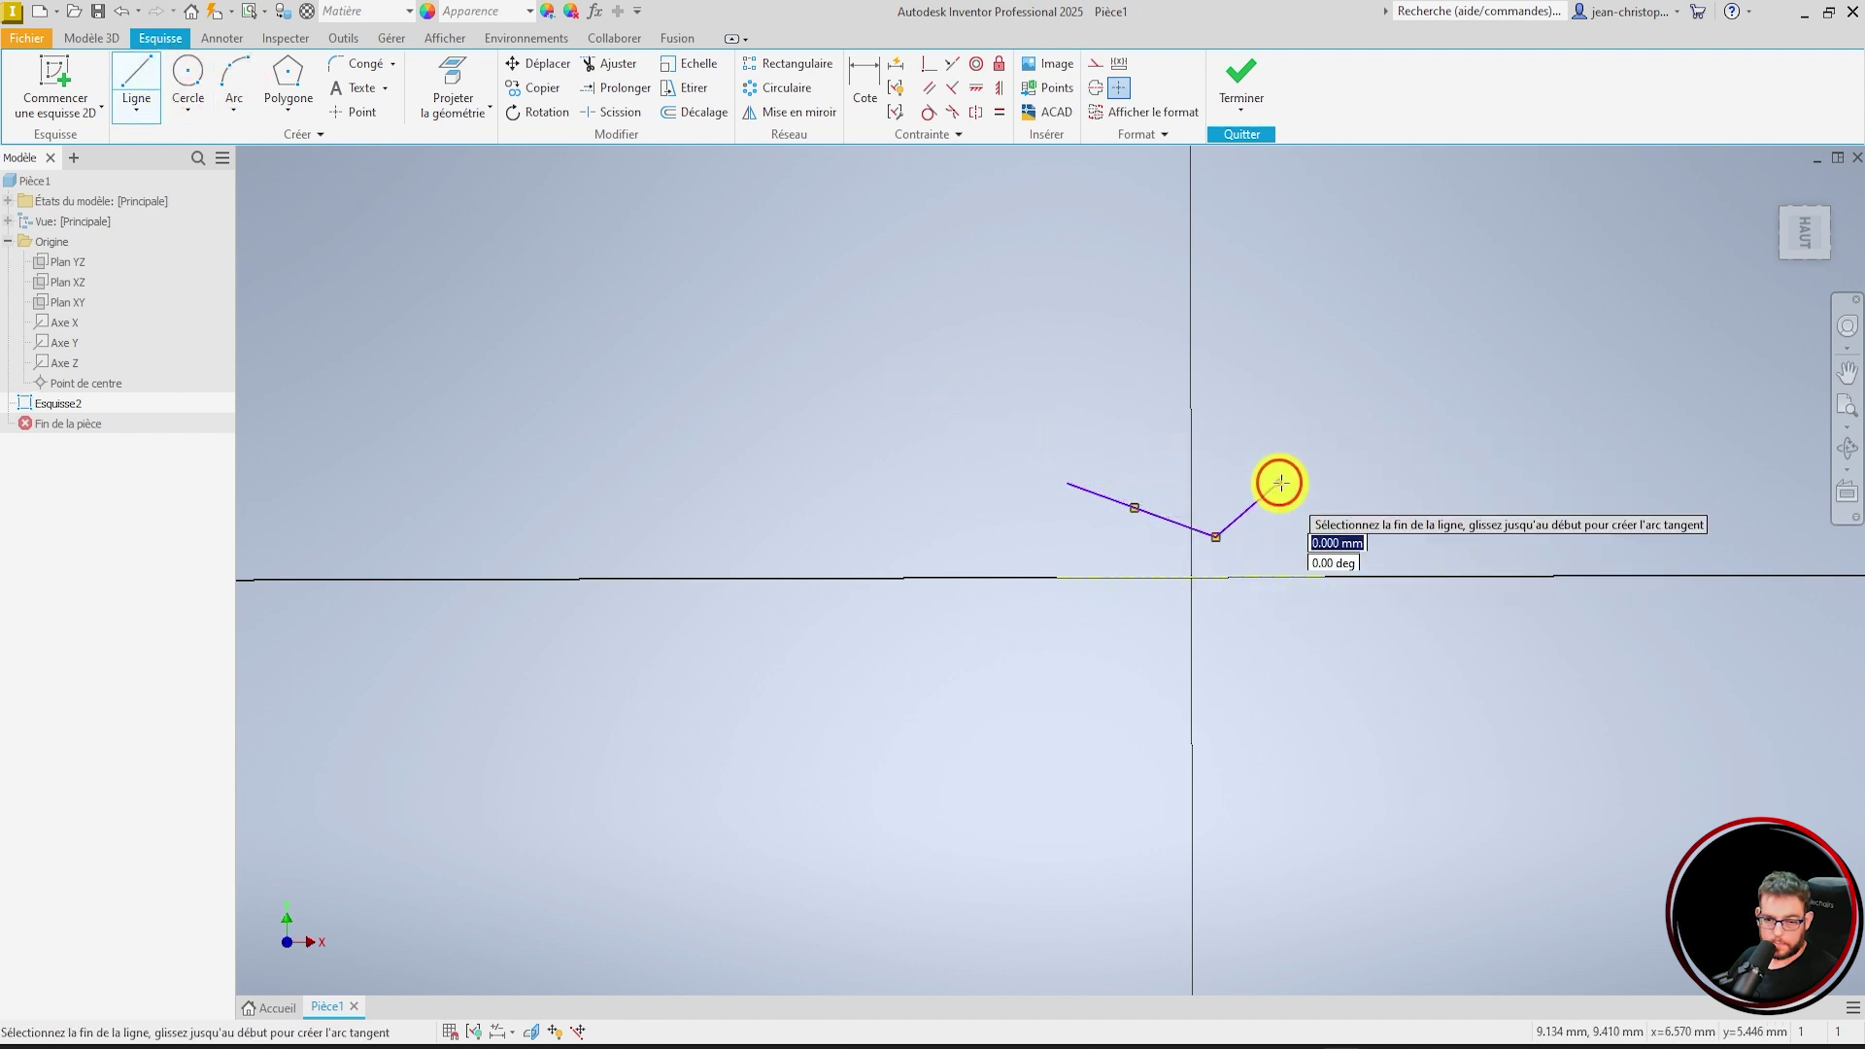
scroll(1257, 616, "up", 3)
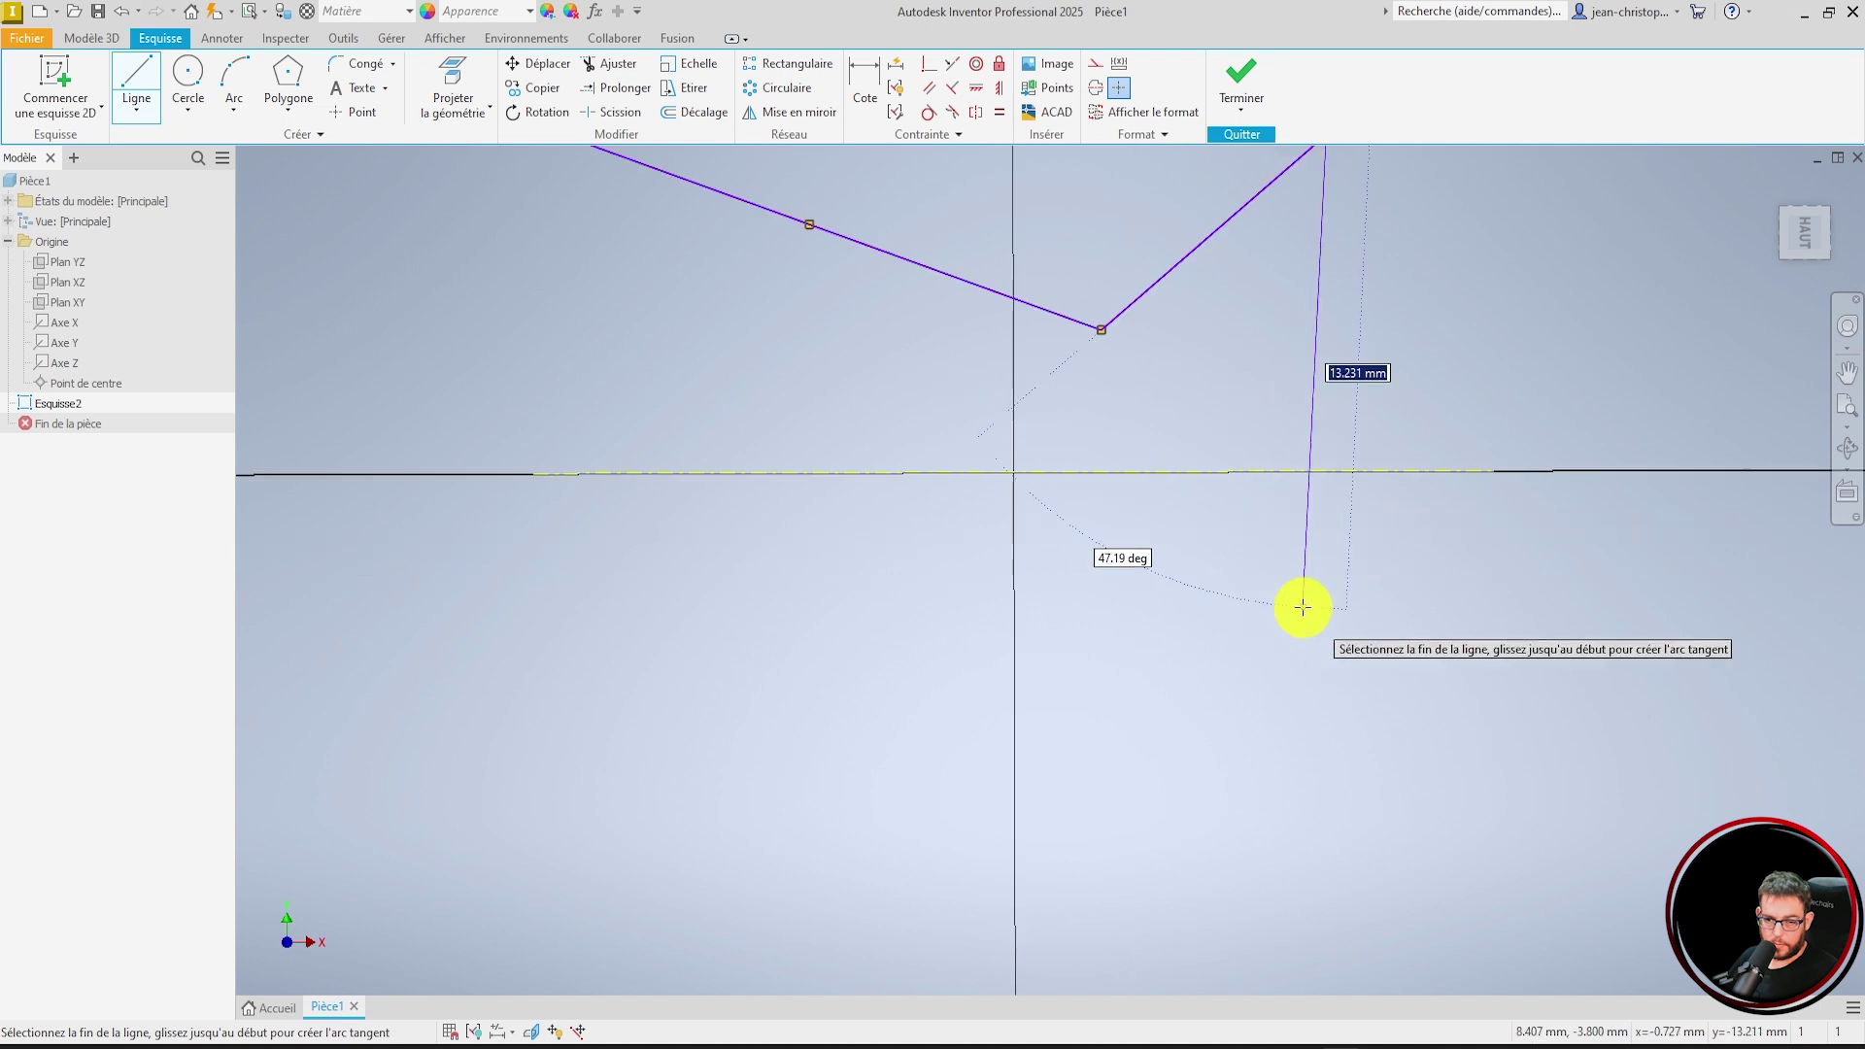
key("Escape")
scroll(1457, 612, "down", 2)
- Draw vertical lines about 9 mm long from both ends of the chain down to the centreline
left_click(136, 73)
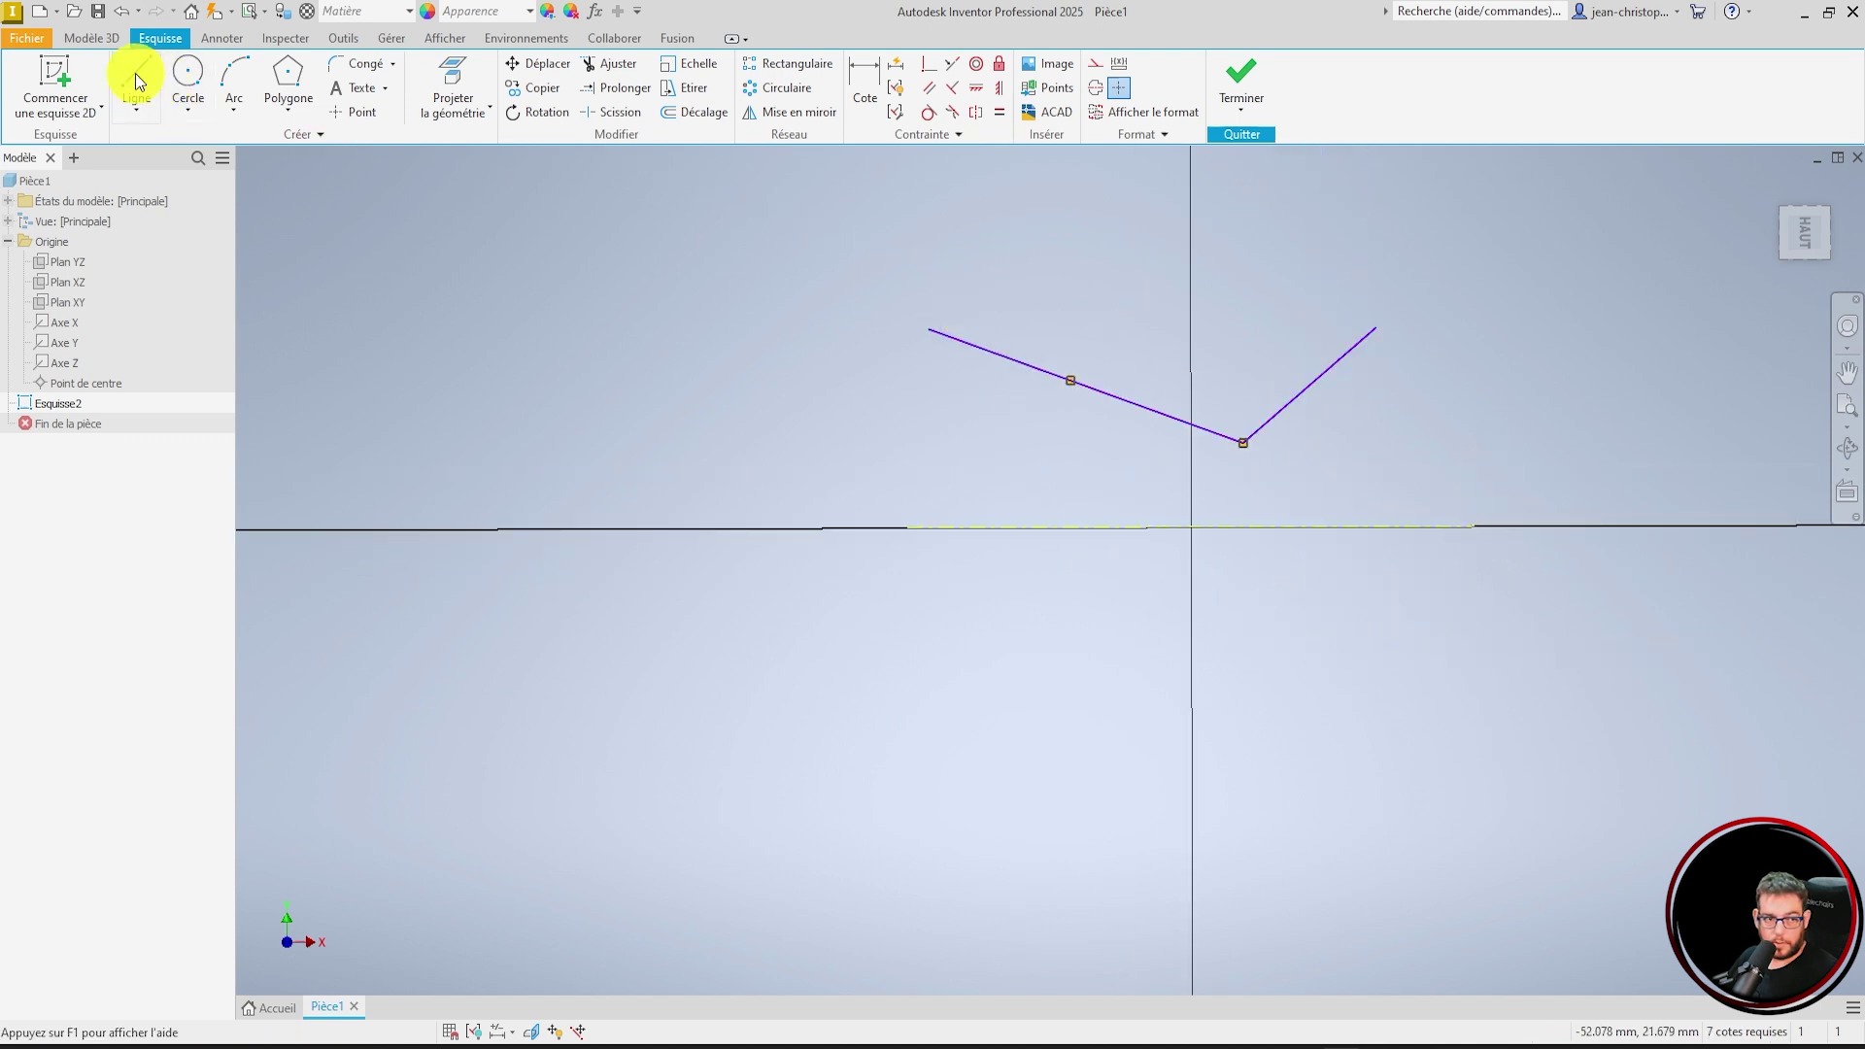
left_click(936, 411)
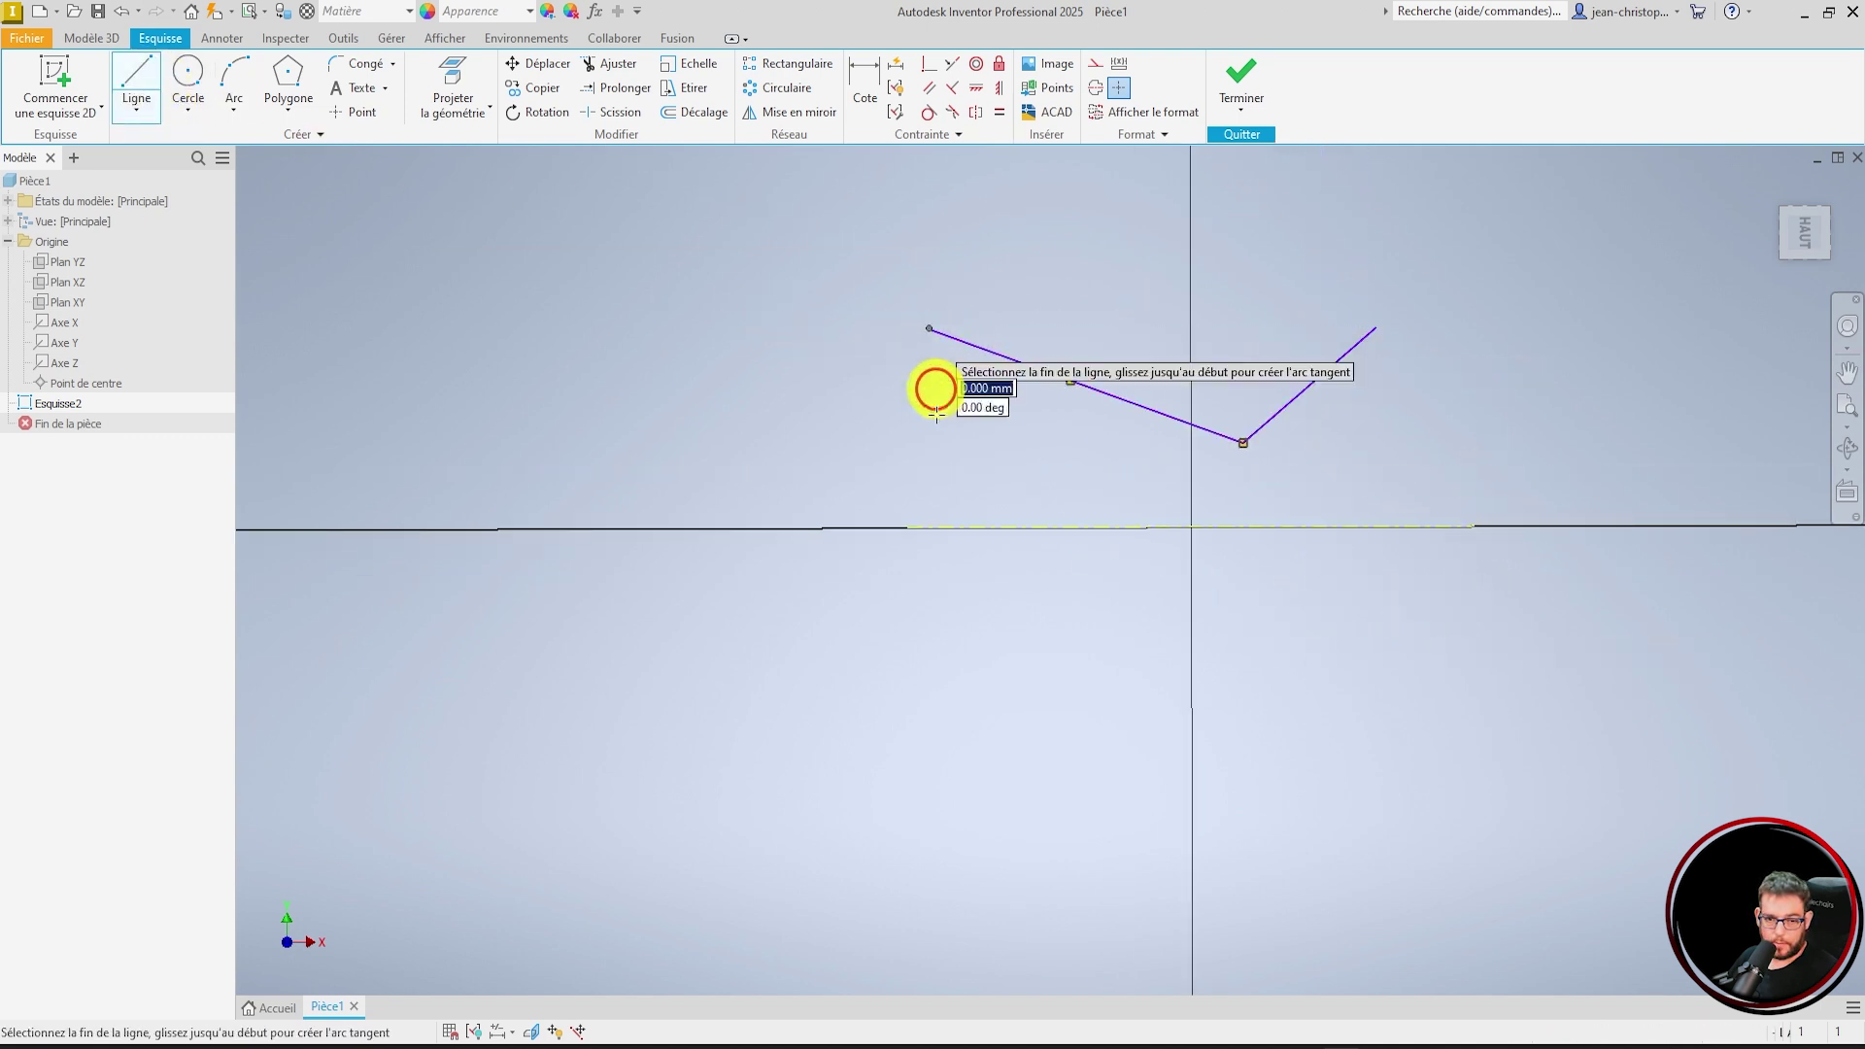
left_click(929, 527)
key("Escape")
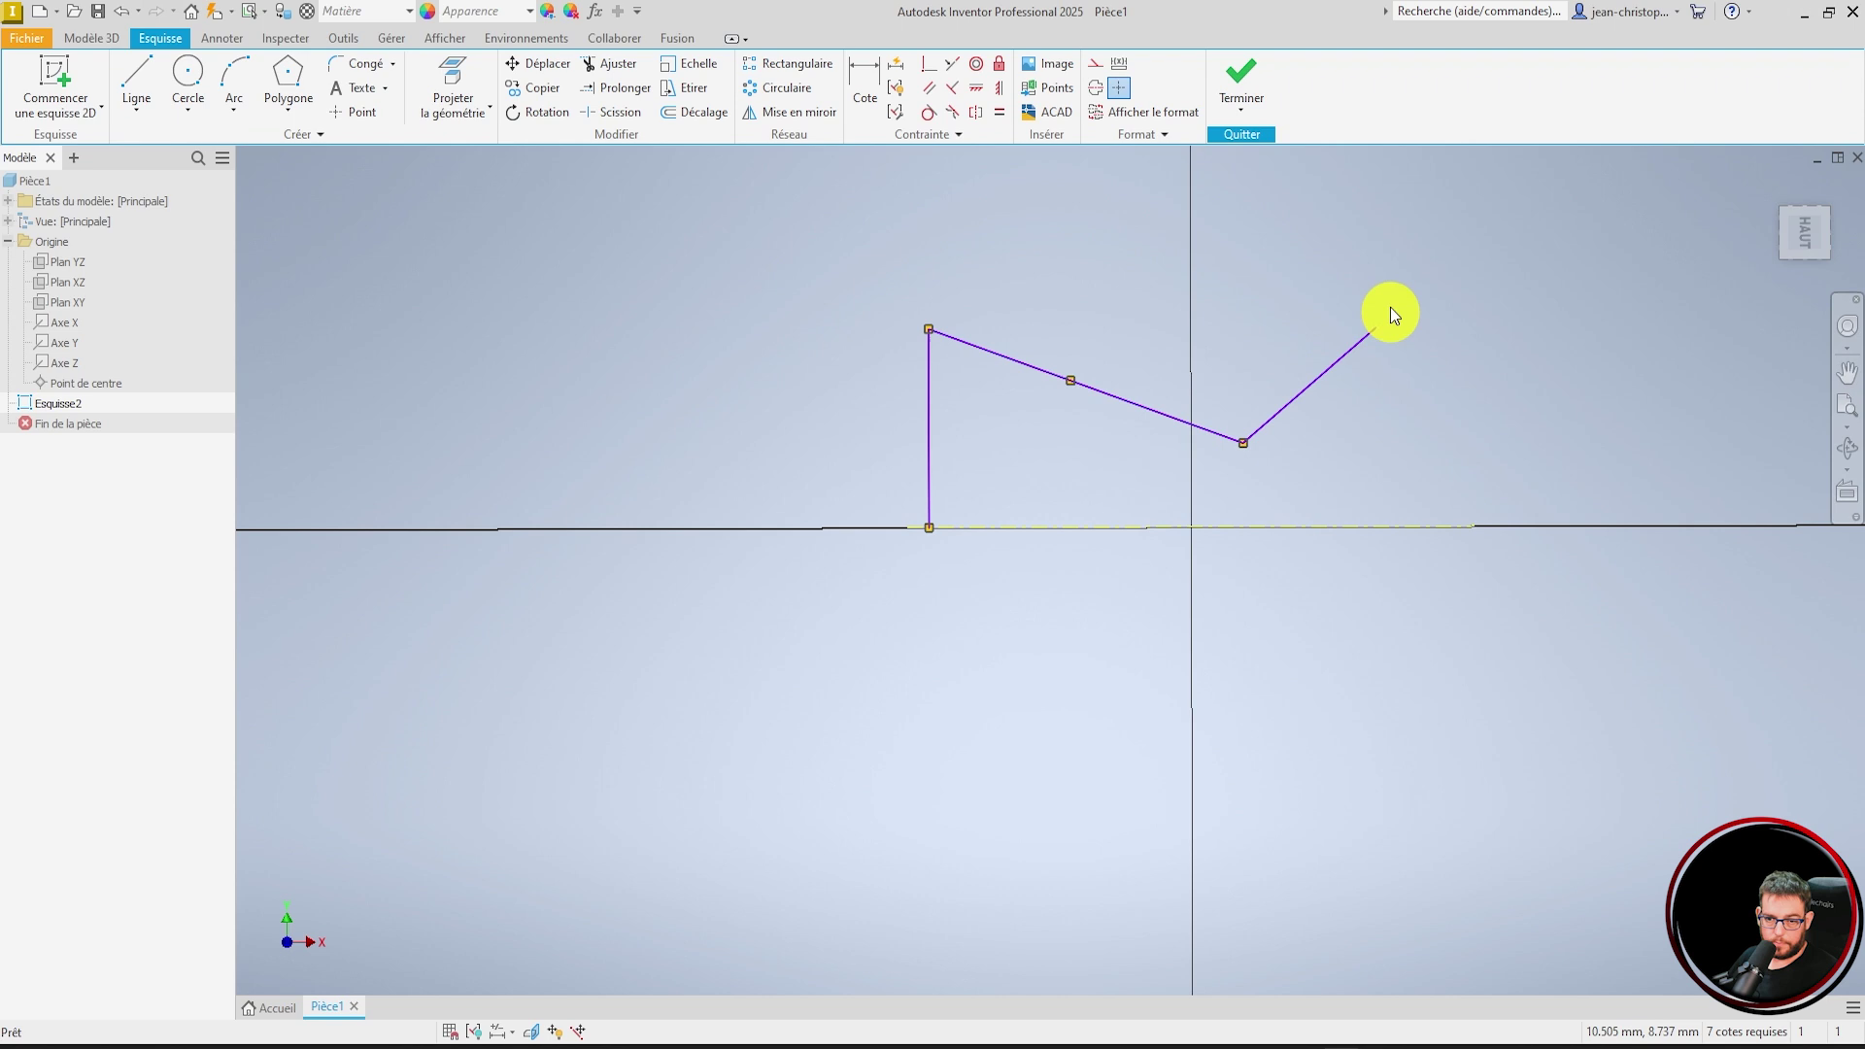
left_click(141, 70)
left_click(1376, 328)
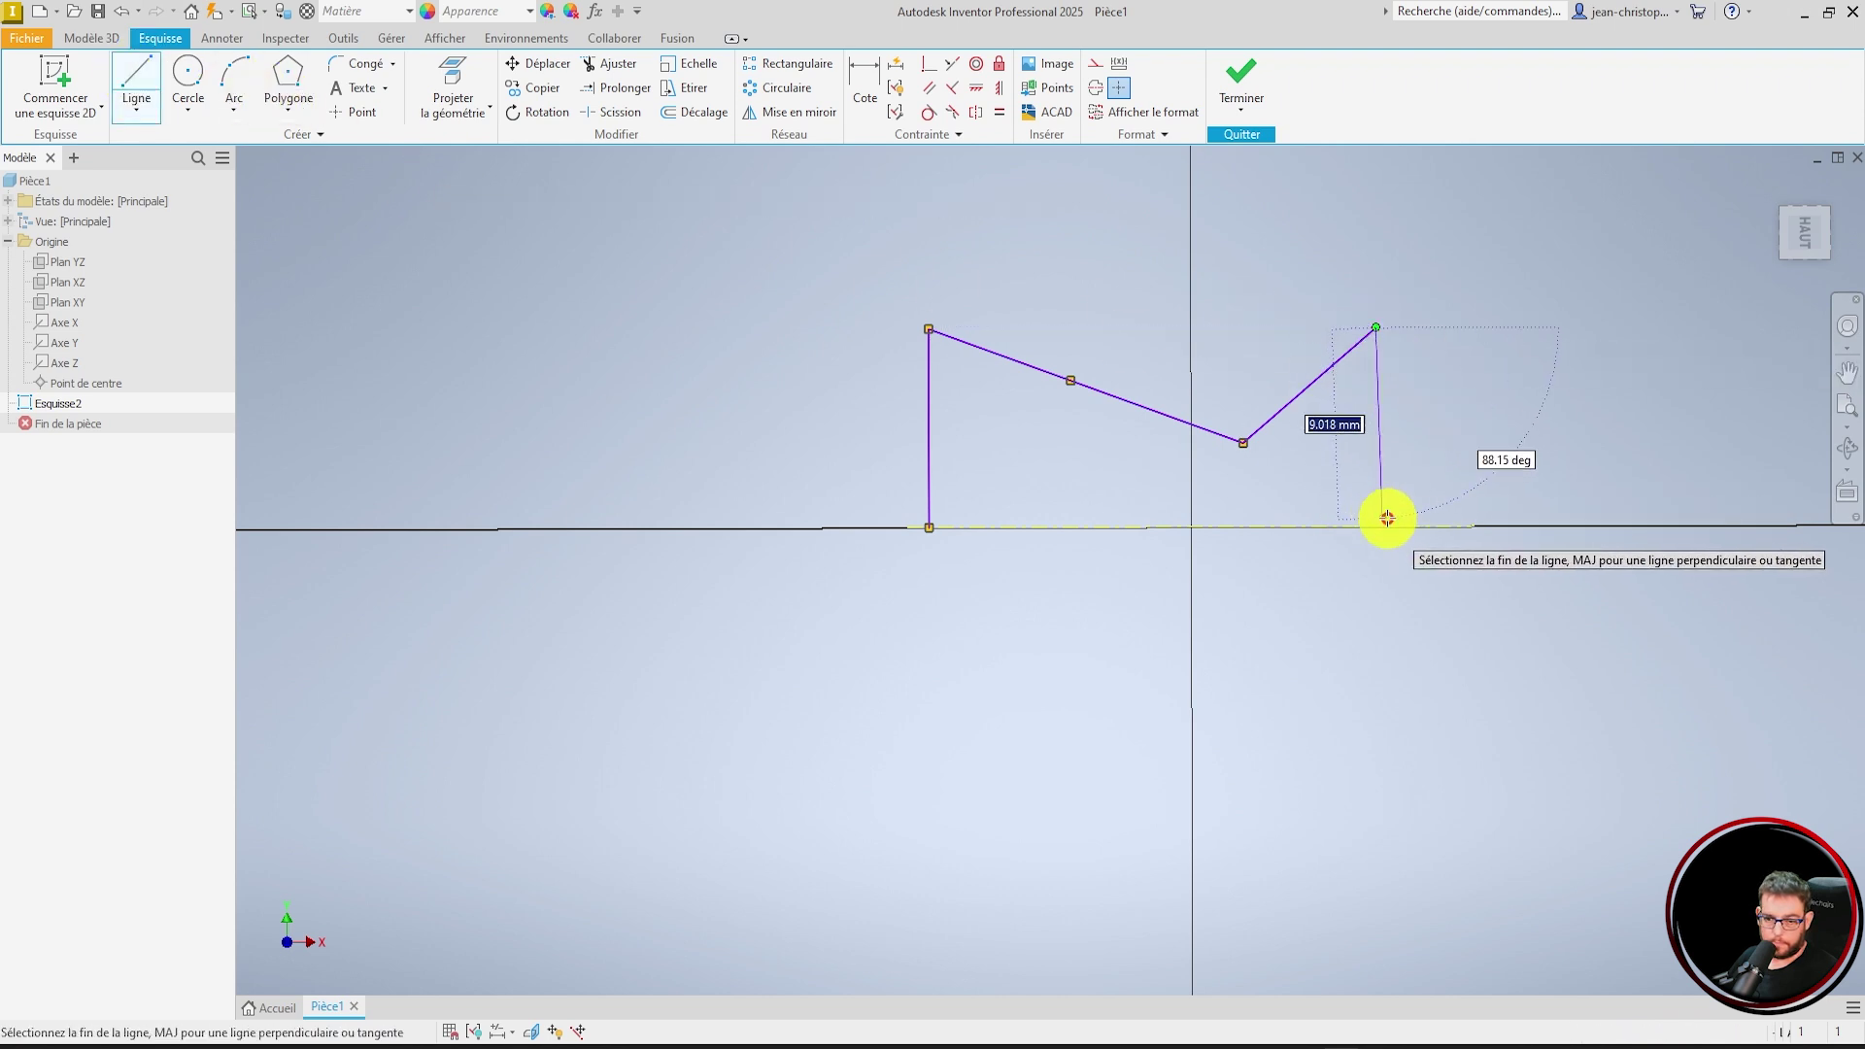
left_click(1376, 526)
key("Escape")
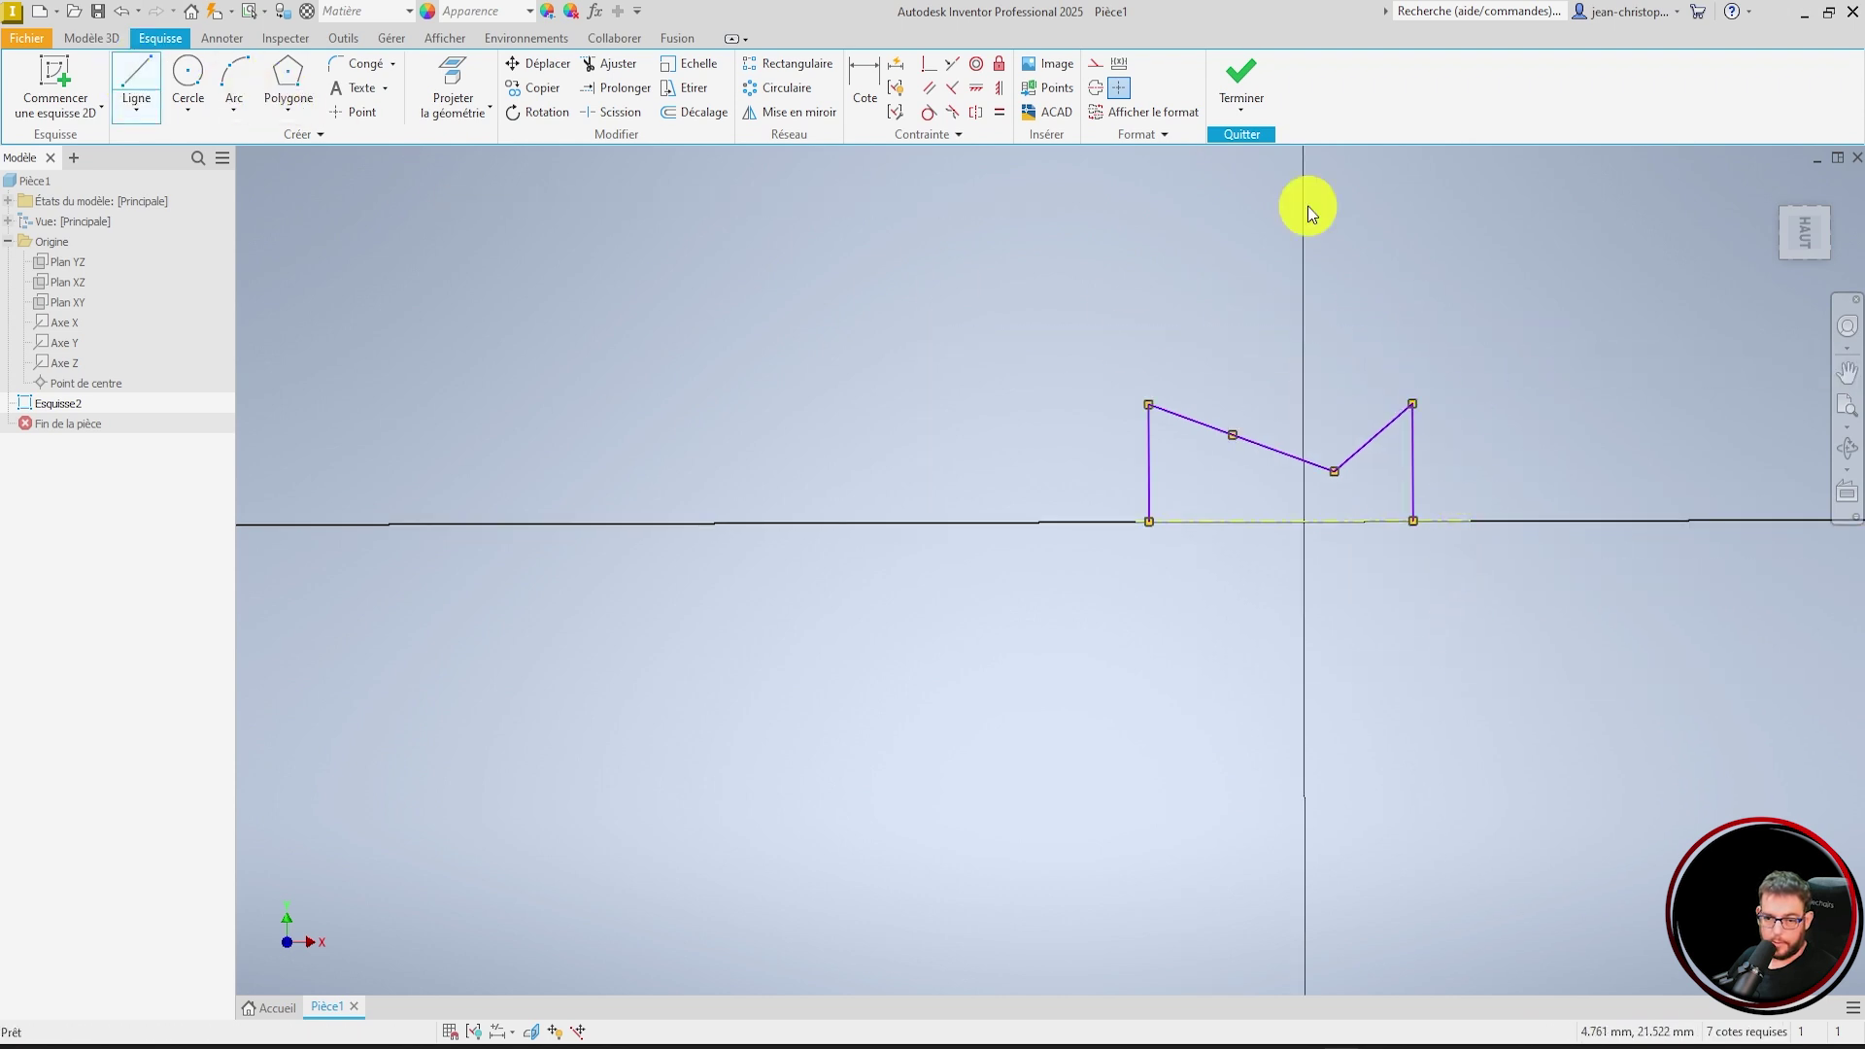
- Finish the sketch and try a 360-degree Revolve of the open profile about the centreline, cancelling after the preview
left_click(1242, 76)
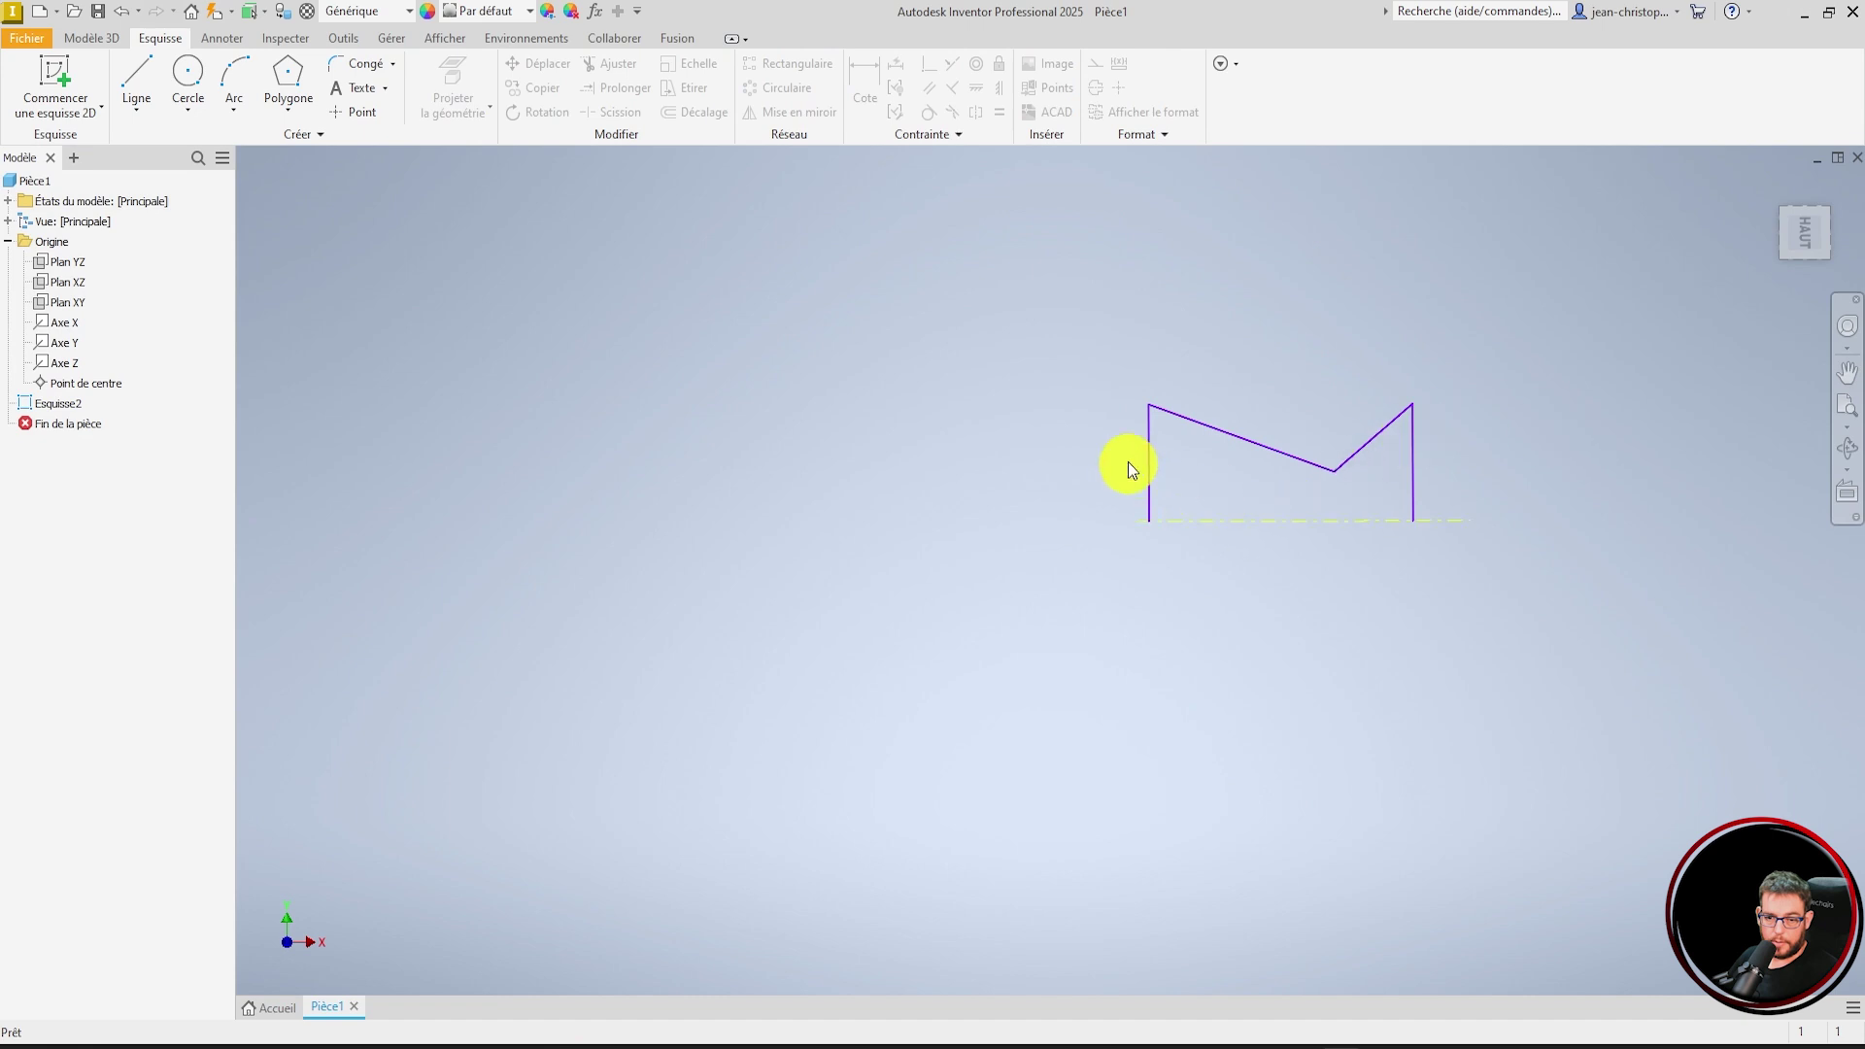
scroll(1166, 456, "down", 3)
scroll(1091, 462, "up", 2)
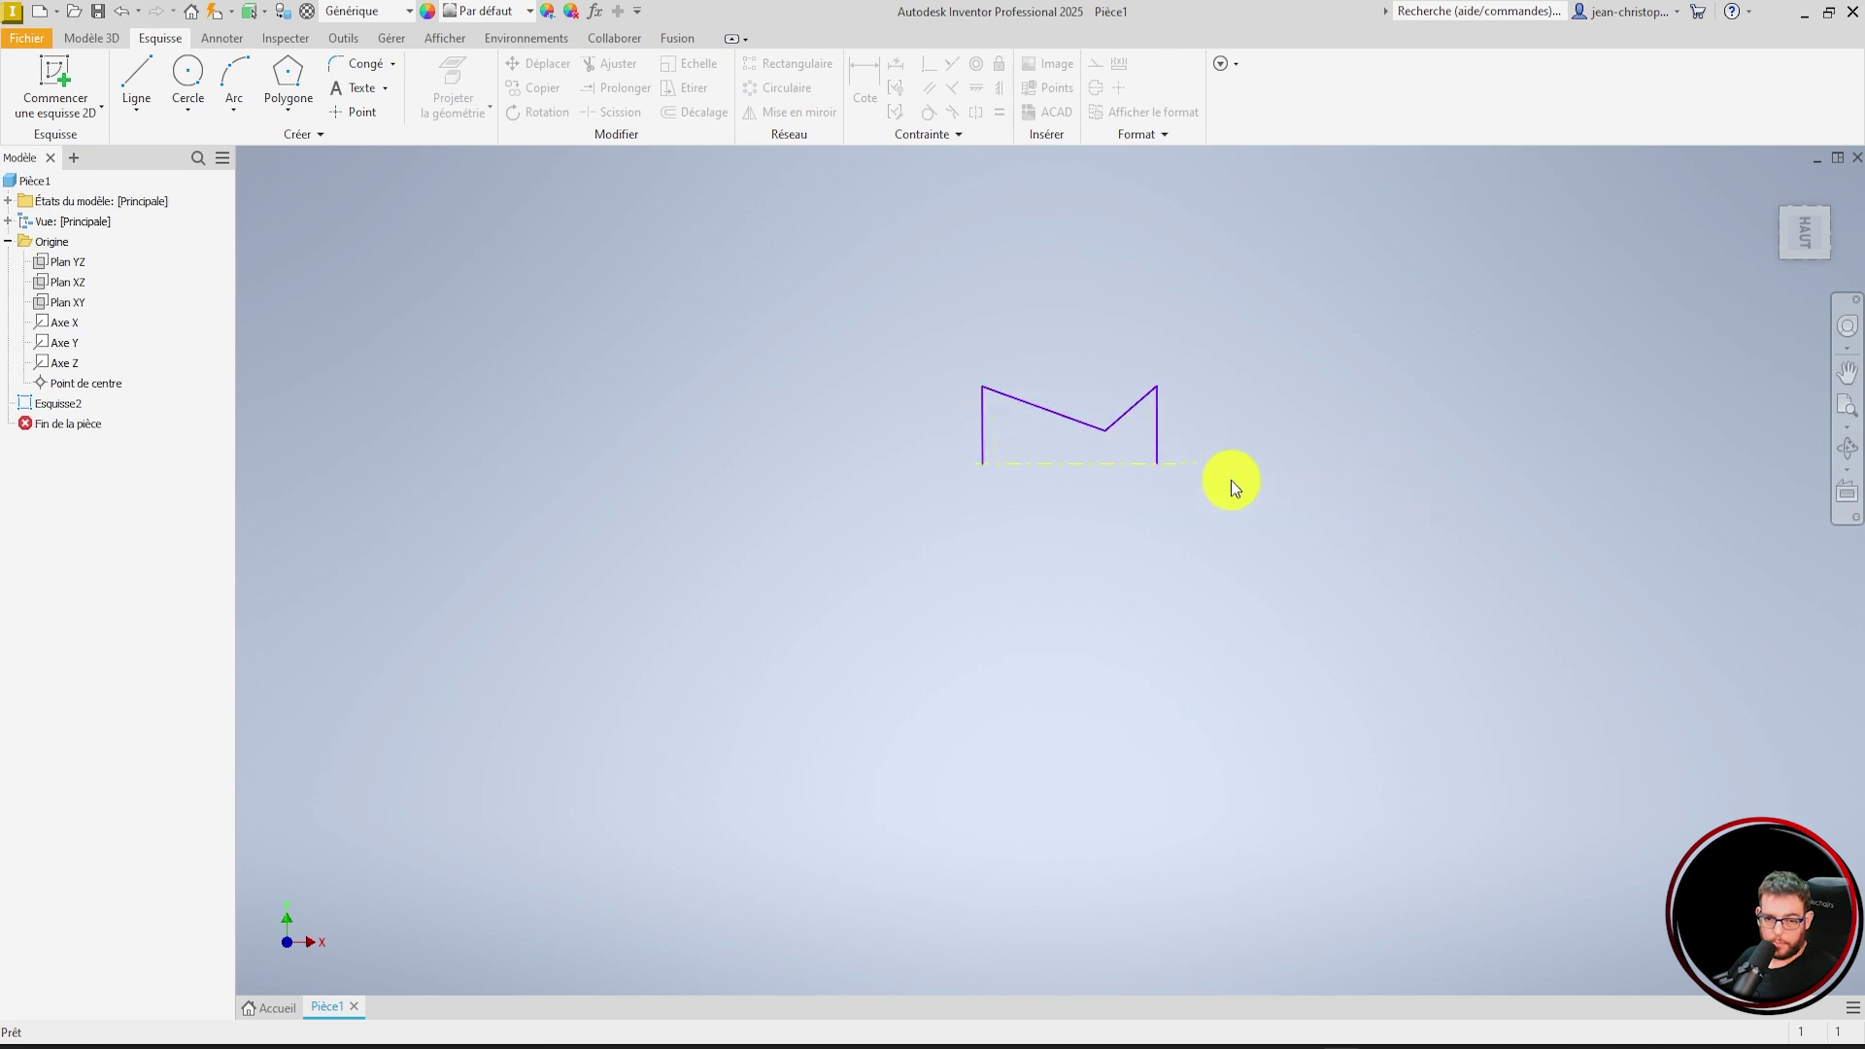
scroll(949, 456, "up", 5)
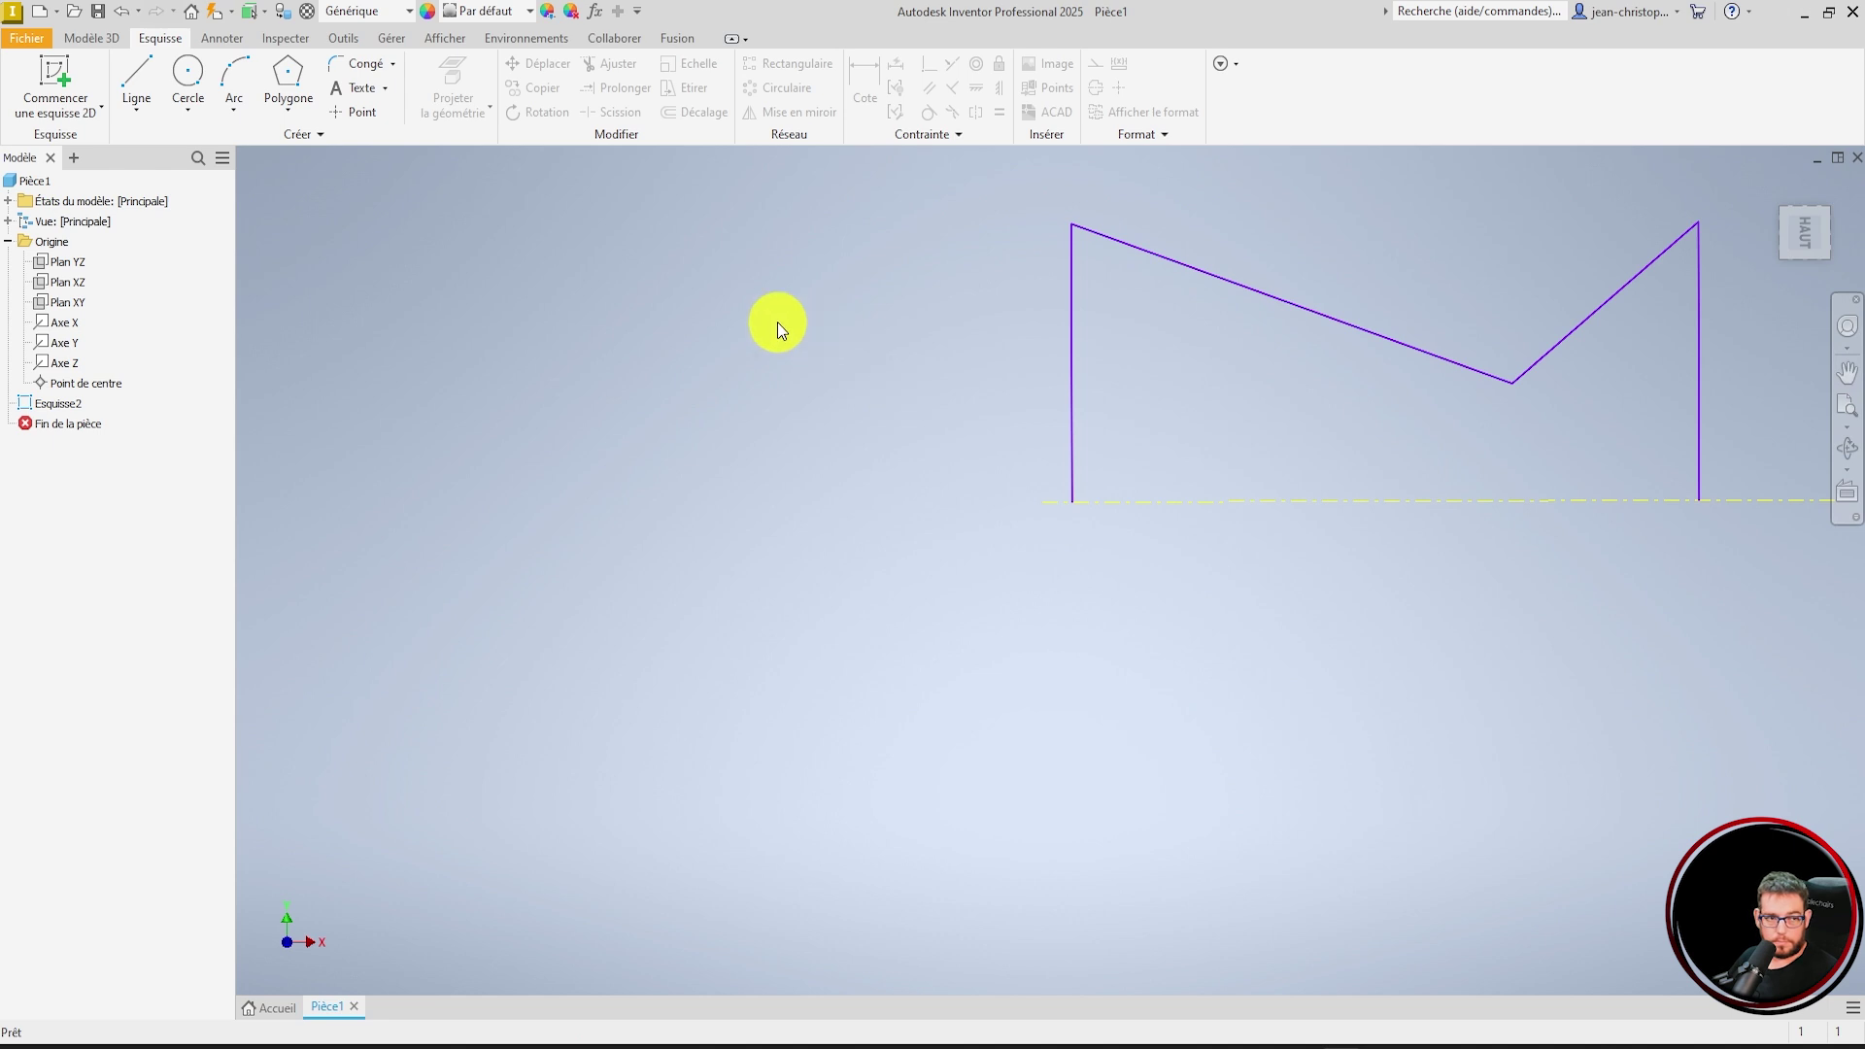
left_click(96, 37)
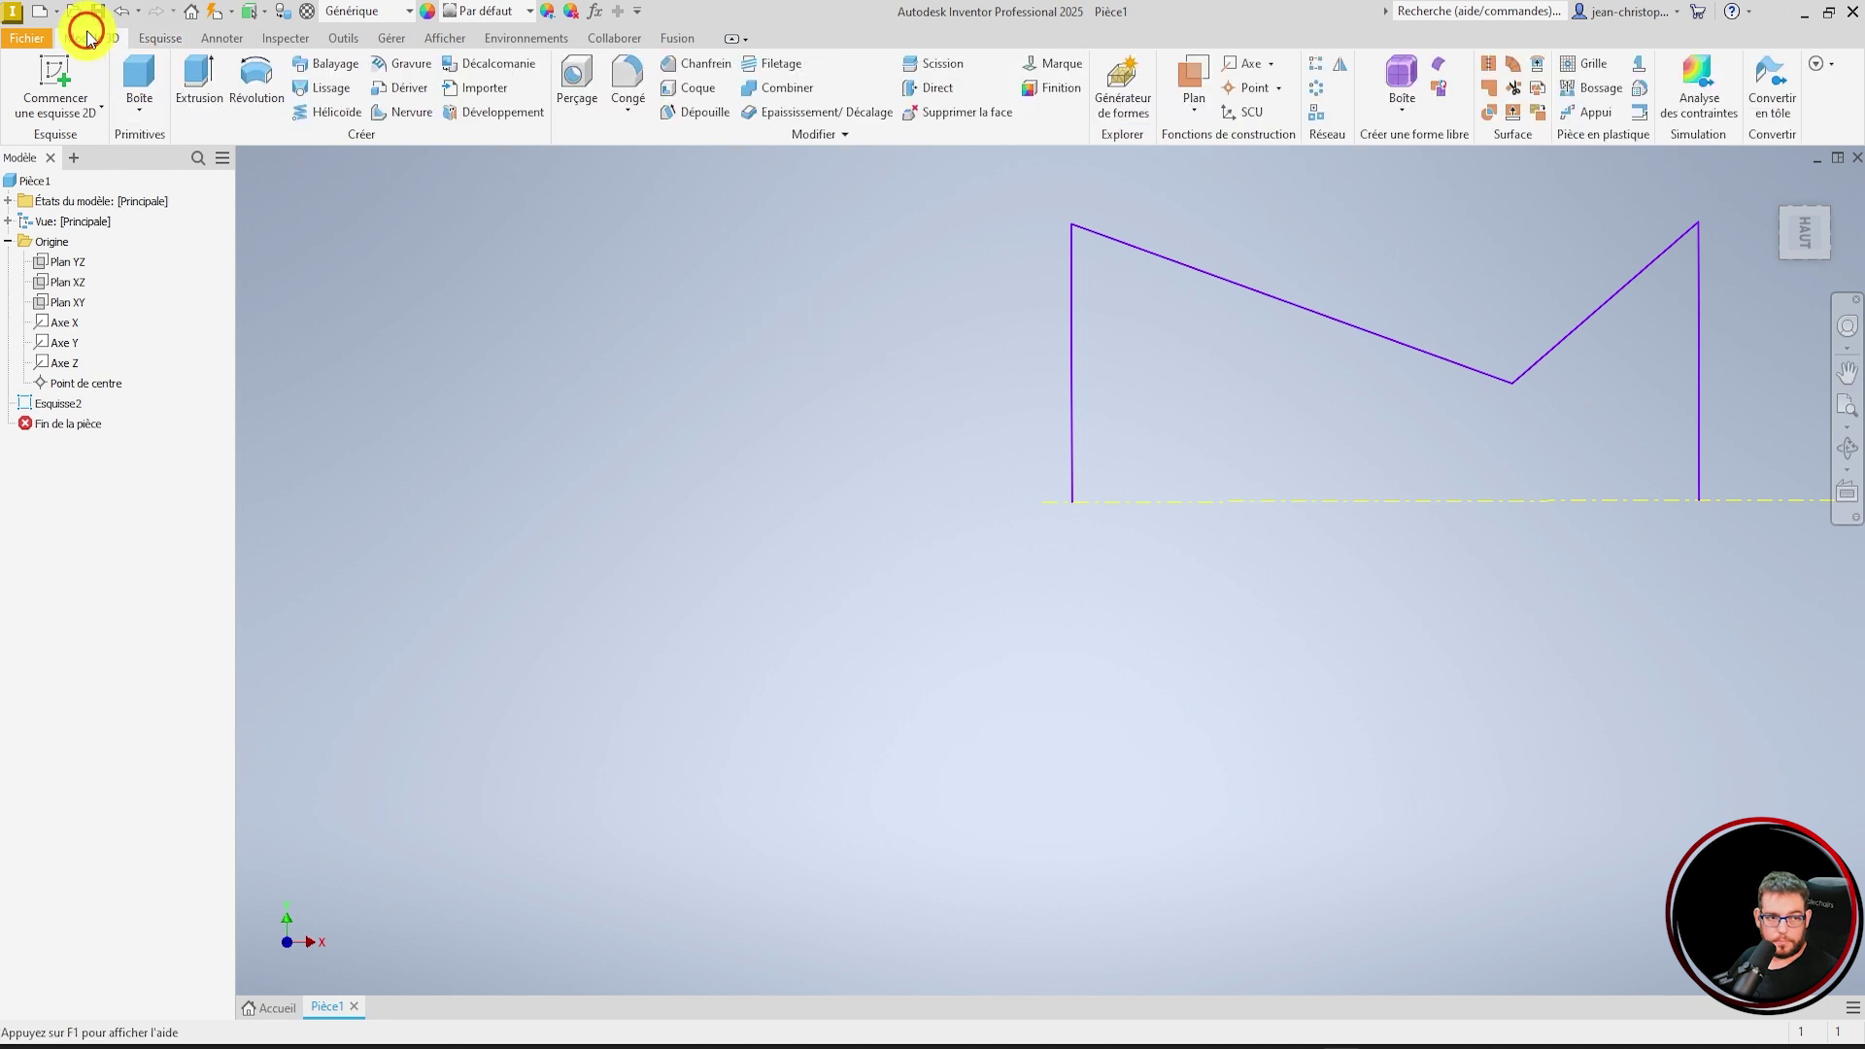
left_click(269, 88)
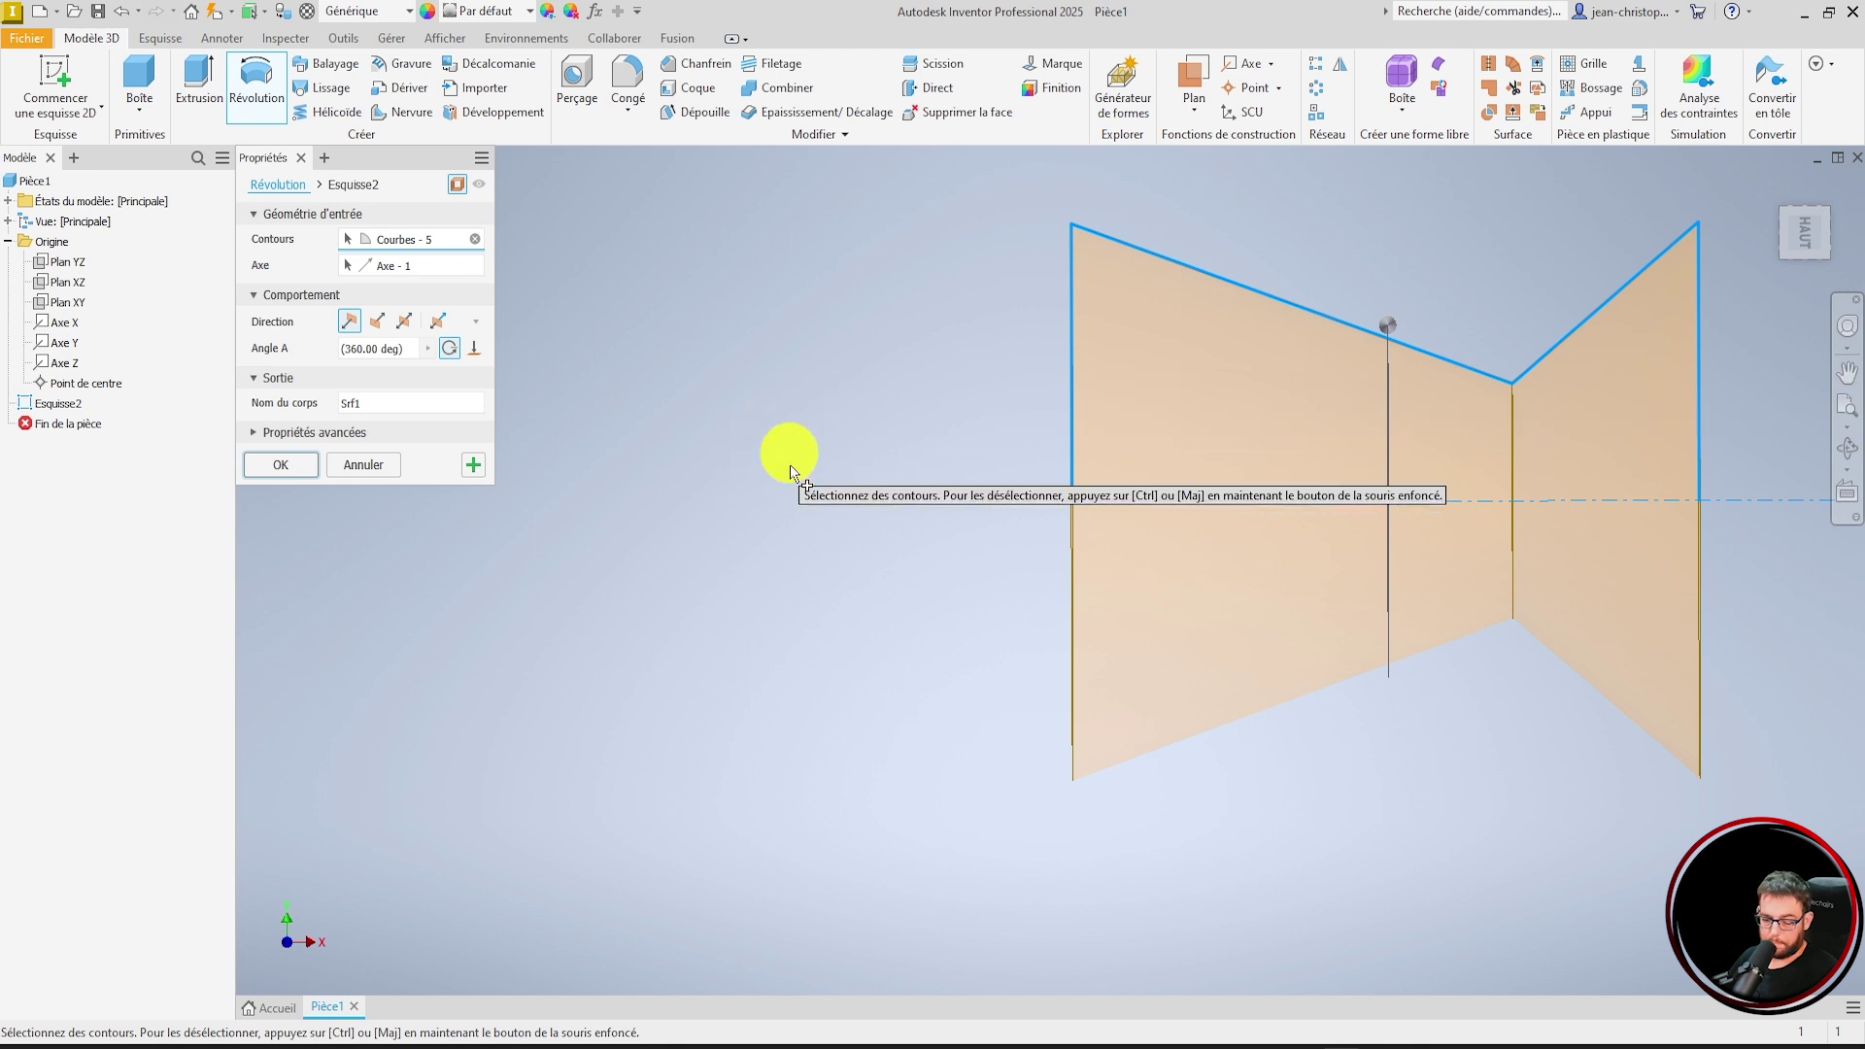
key("F6")
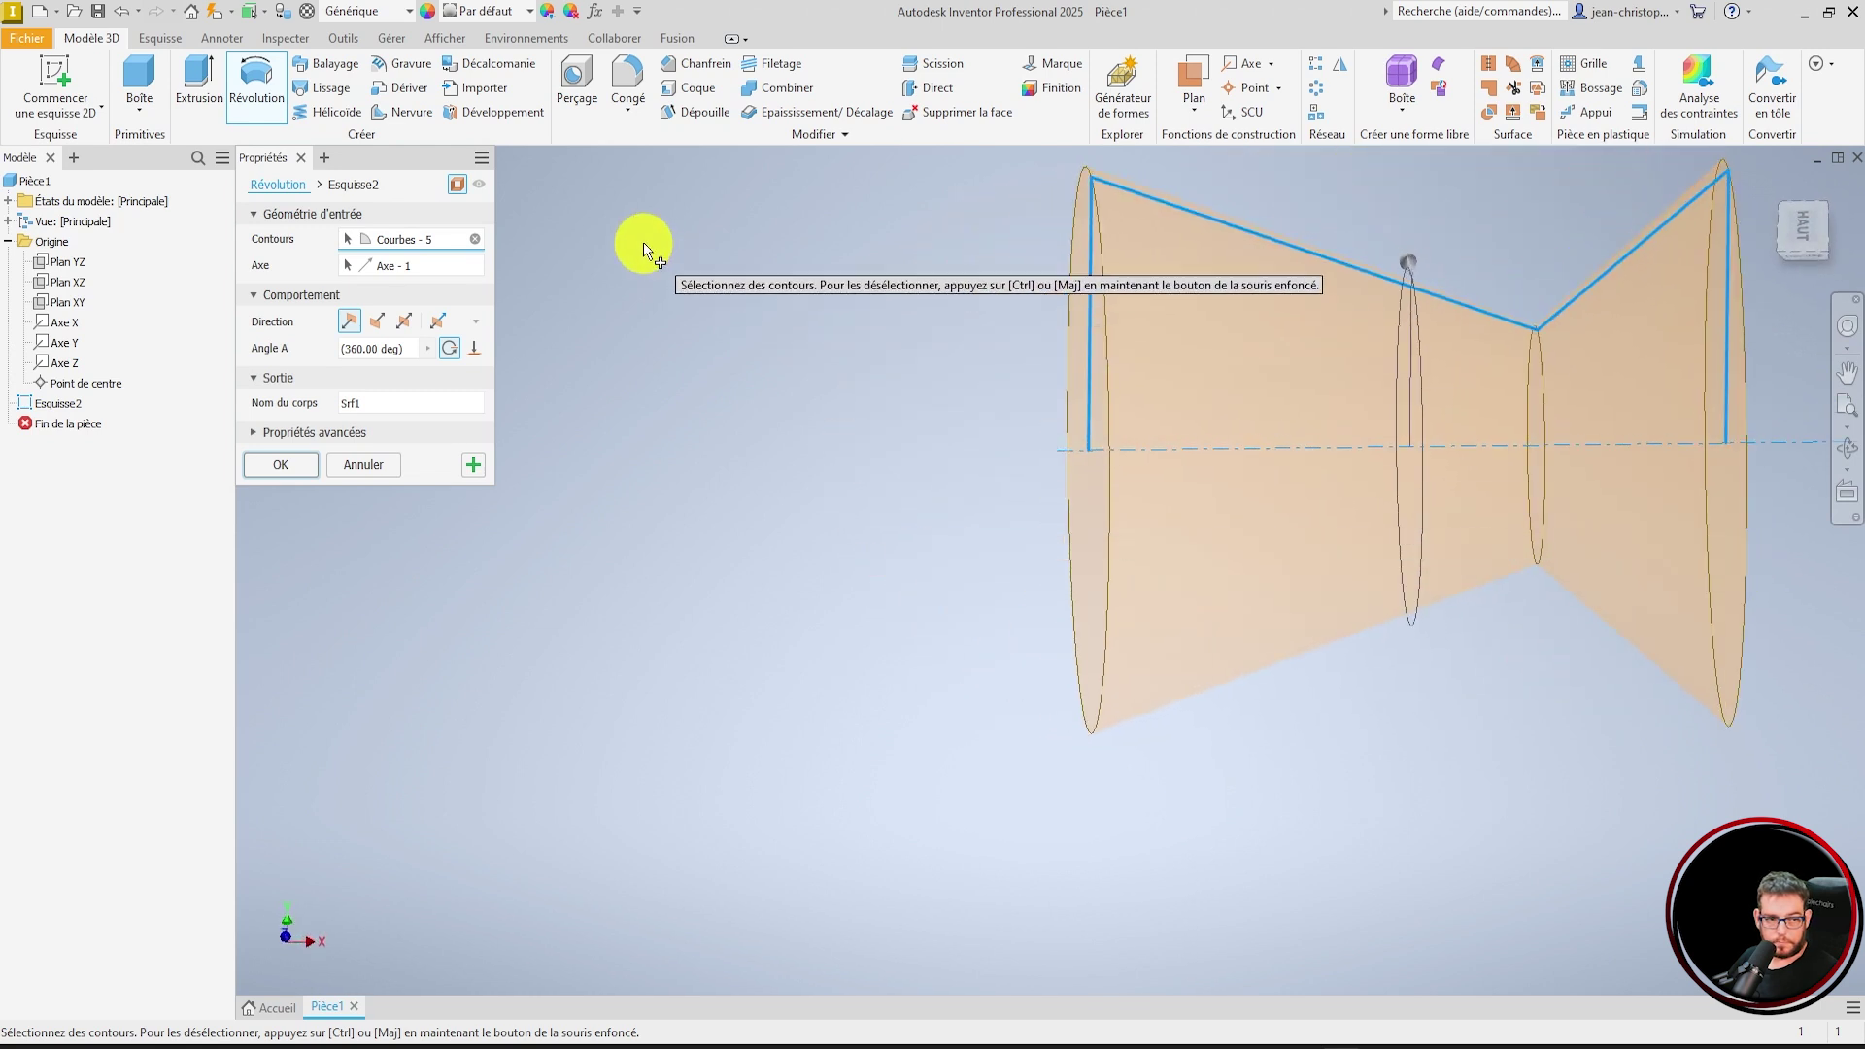
left_click(379, 463)
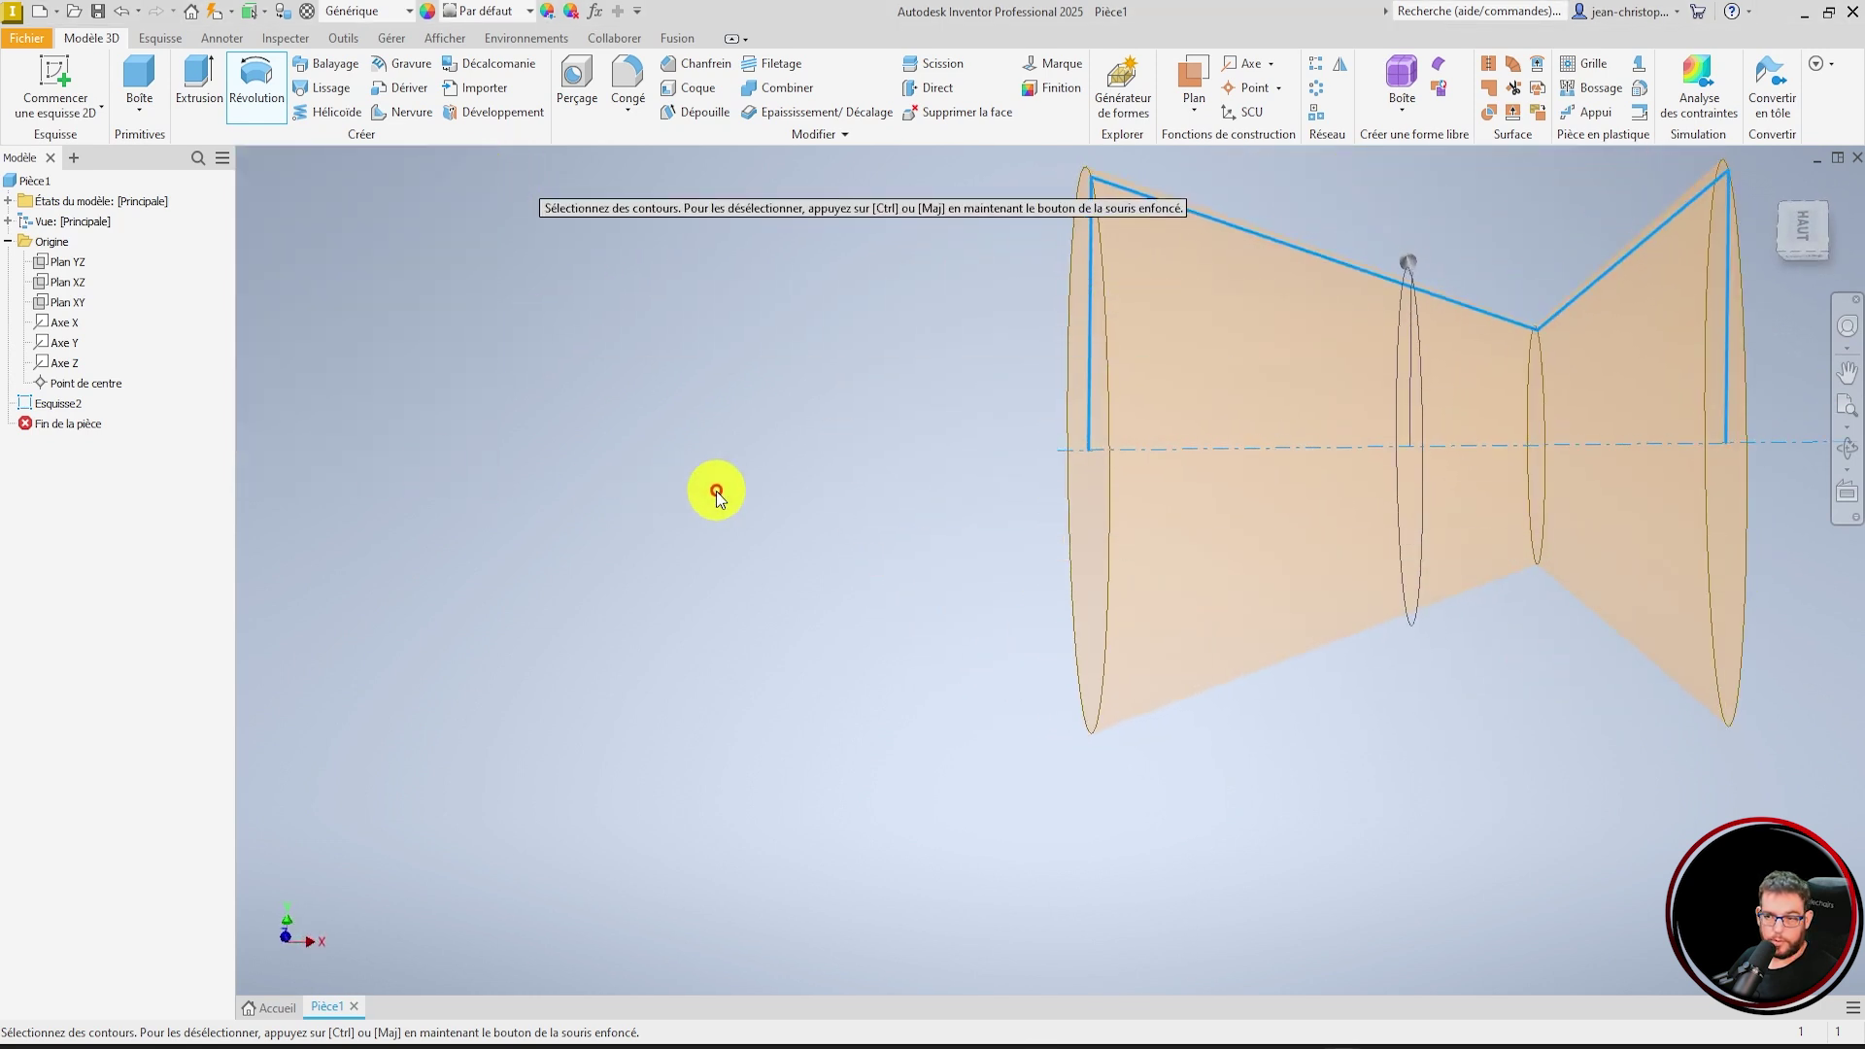
- Delete the profile sketch Esquisse2 from the part
left_click(54, 404)
key("Delete")
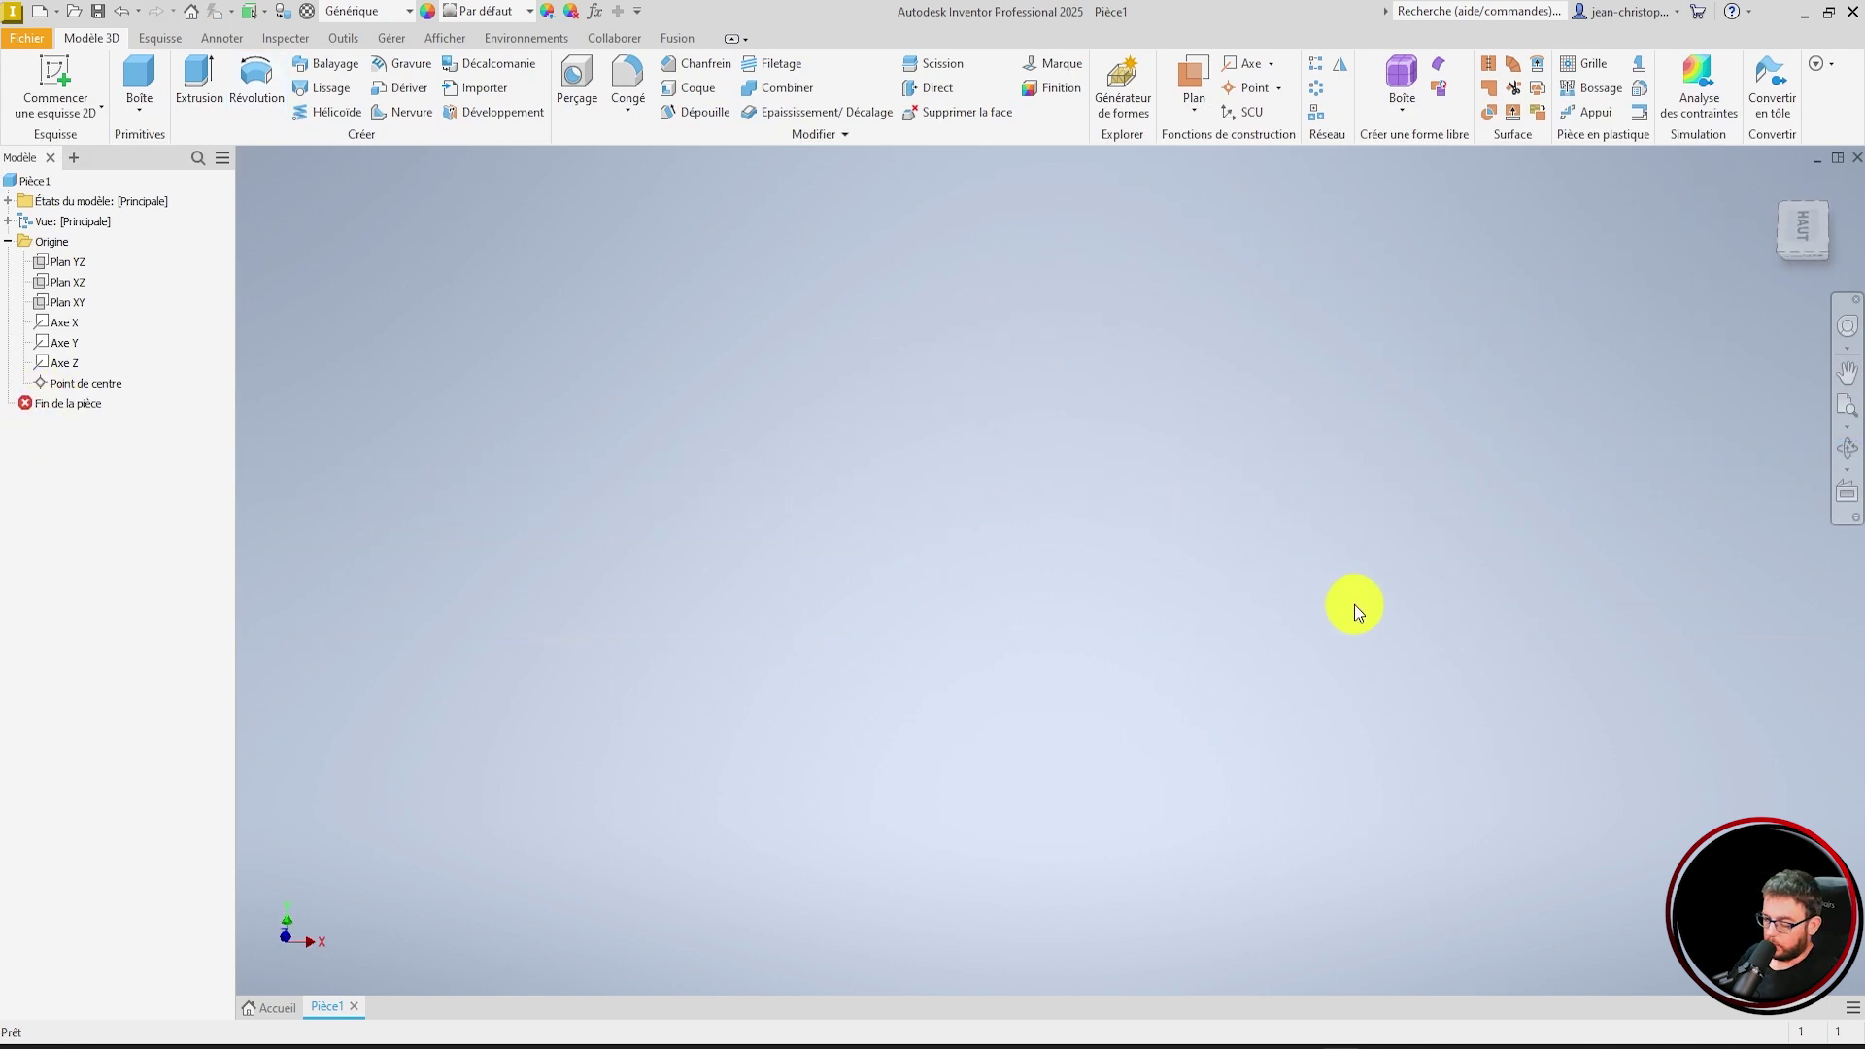